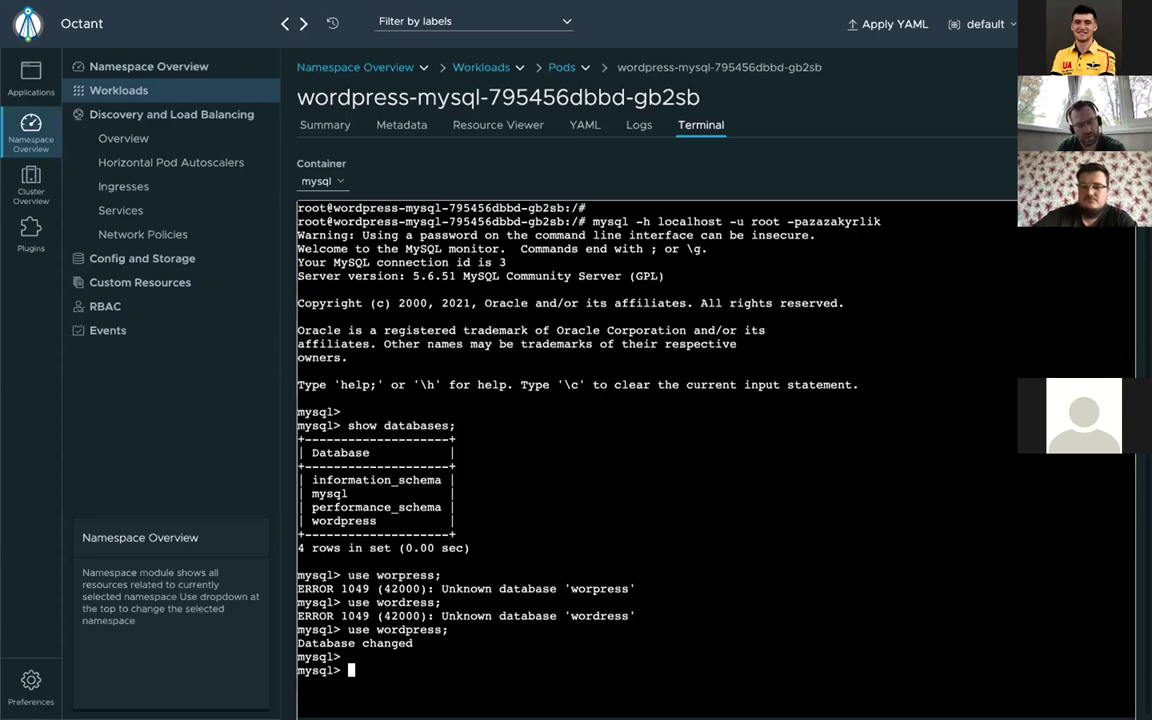
Step: Confirm the wordpress database has no tables, then restart the wordpress service's port forward on port 80
type("sho")
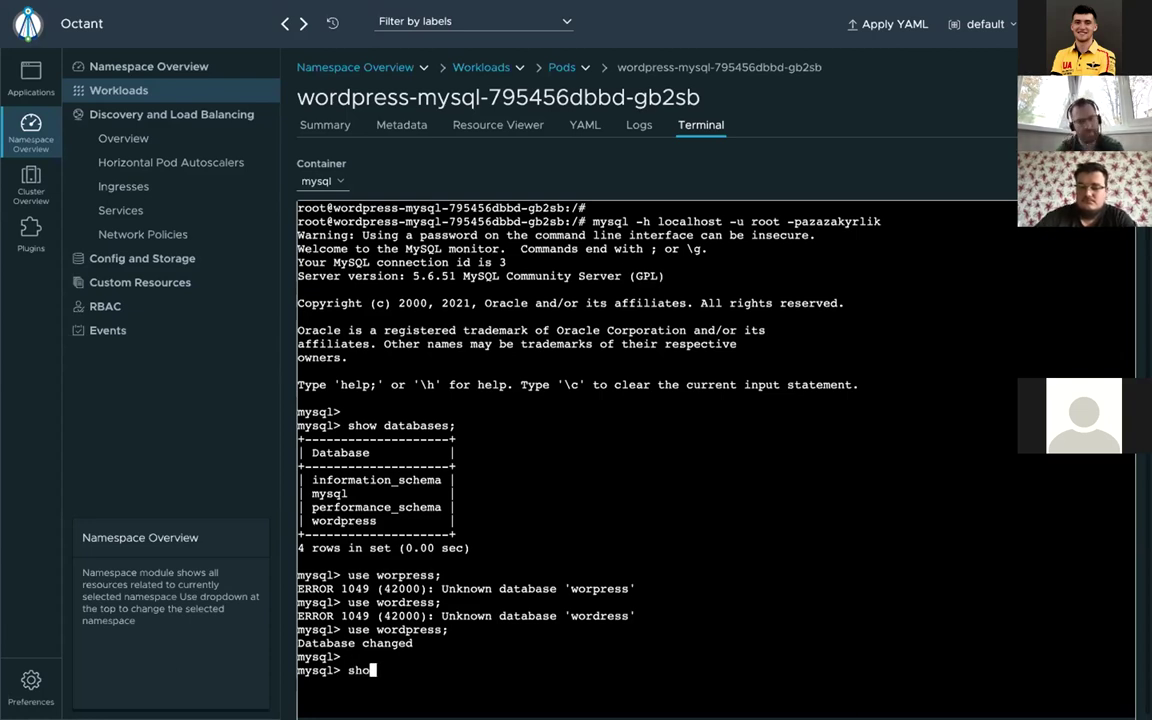
type("w tables")
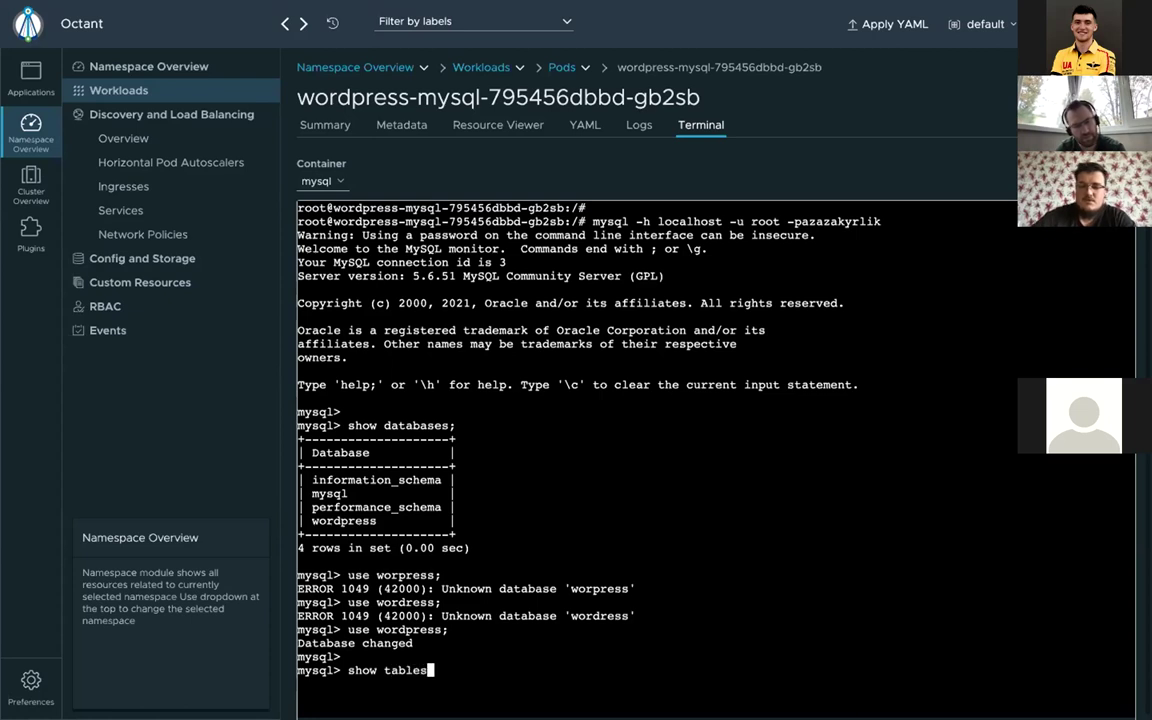
type(";")
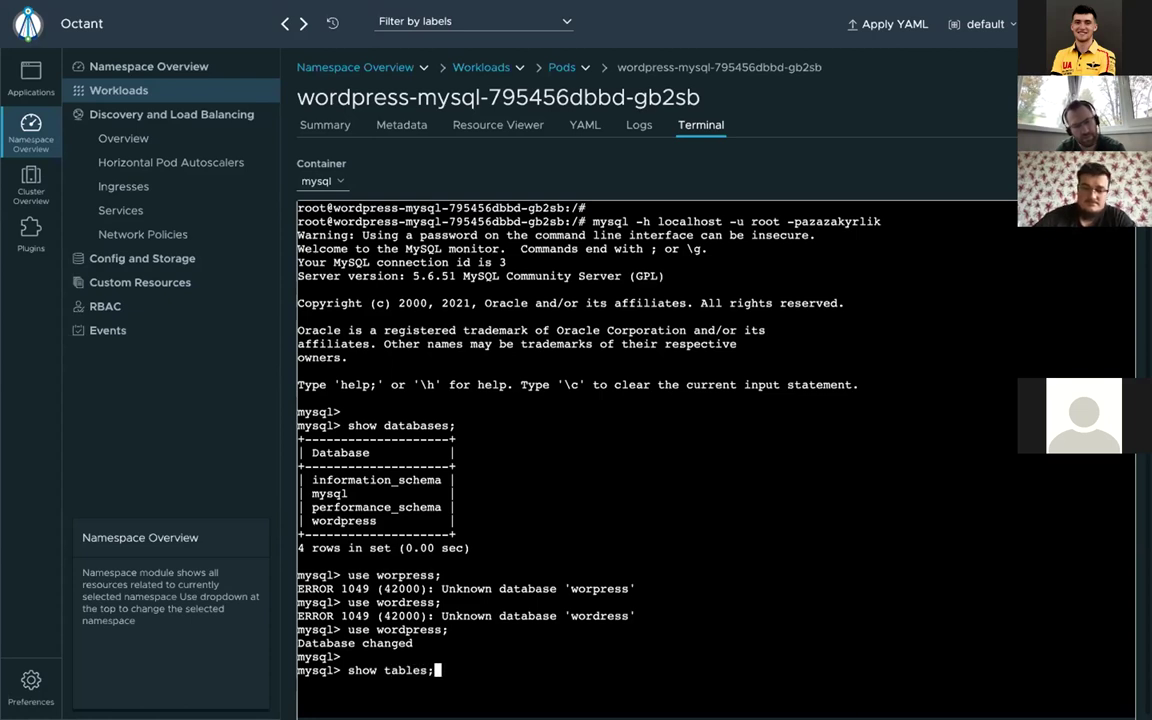
key("Return")
key("Return")
key("Return")
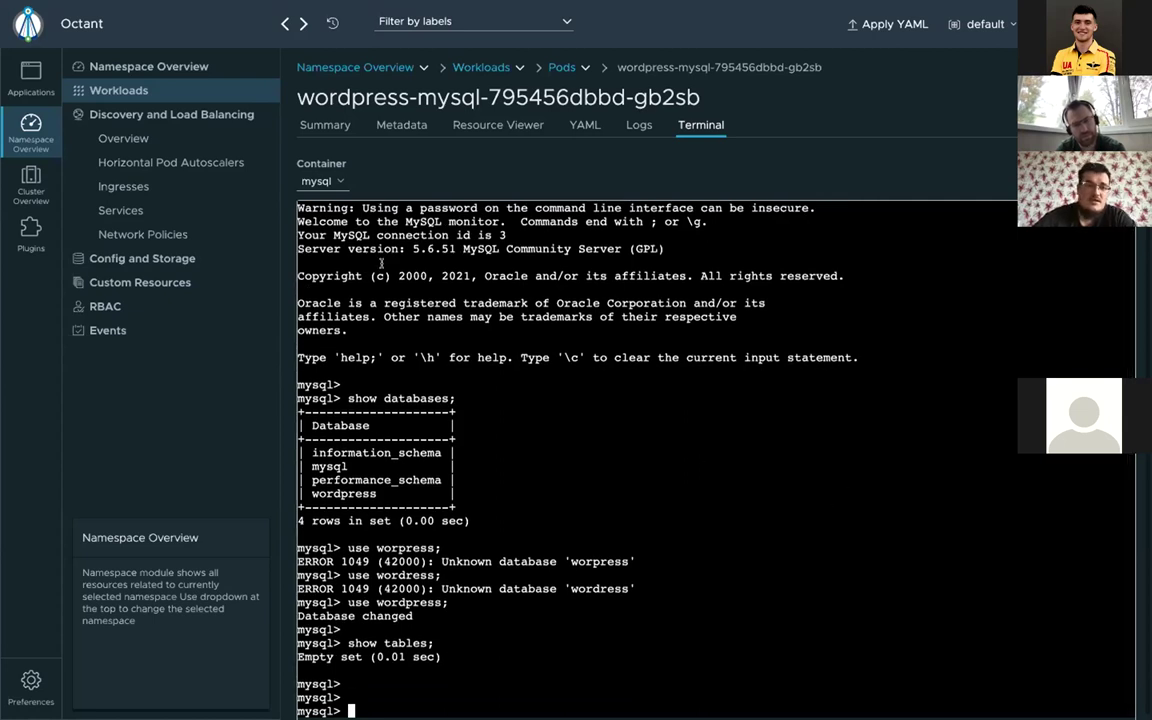
left_click(156, 213)
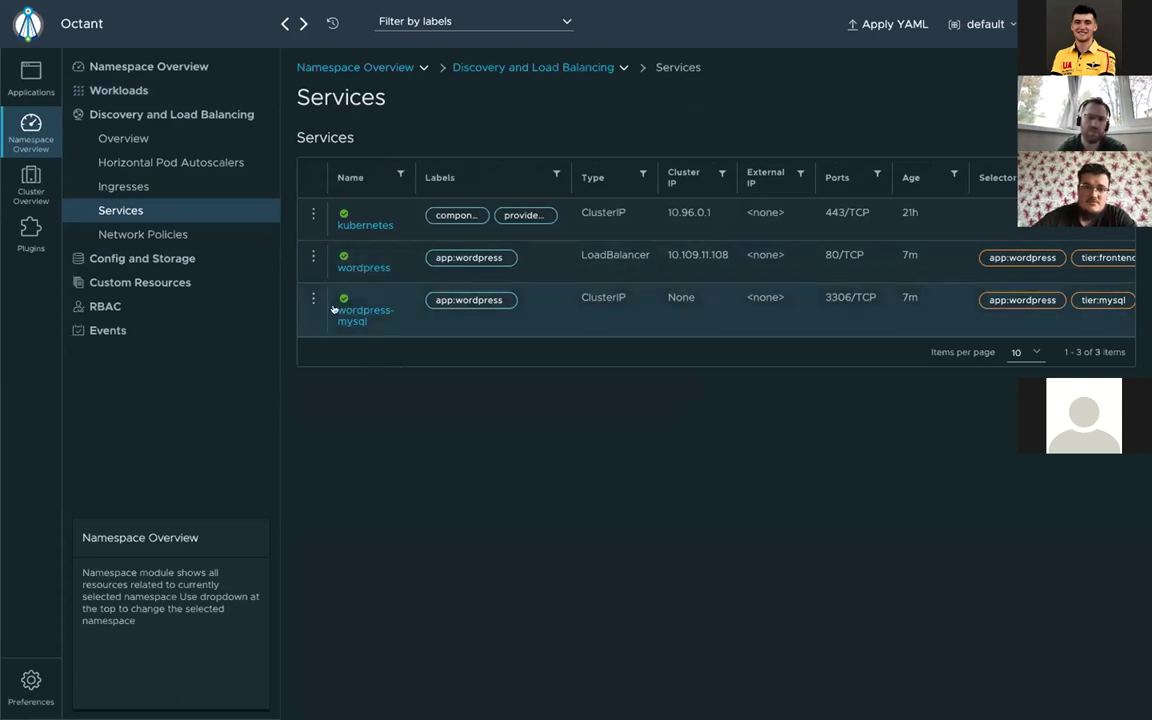
left_click(355, 268)
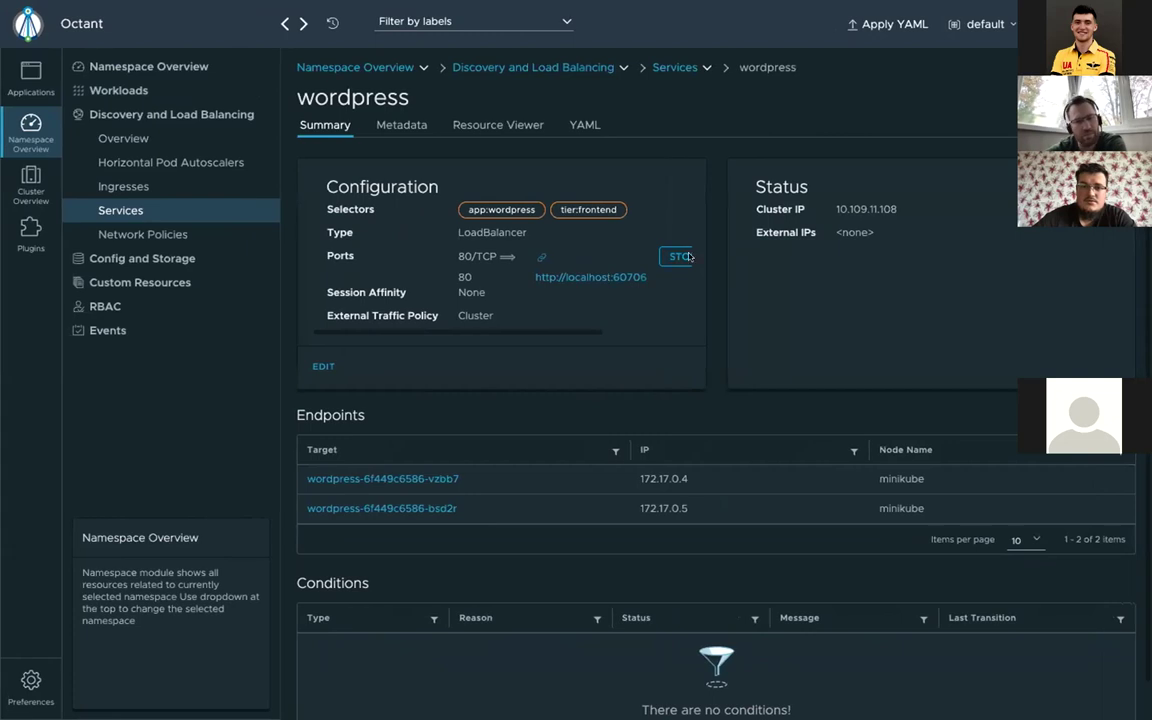
left_click(636, 261)
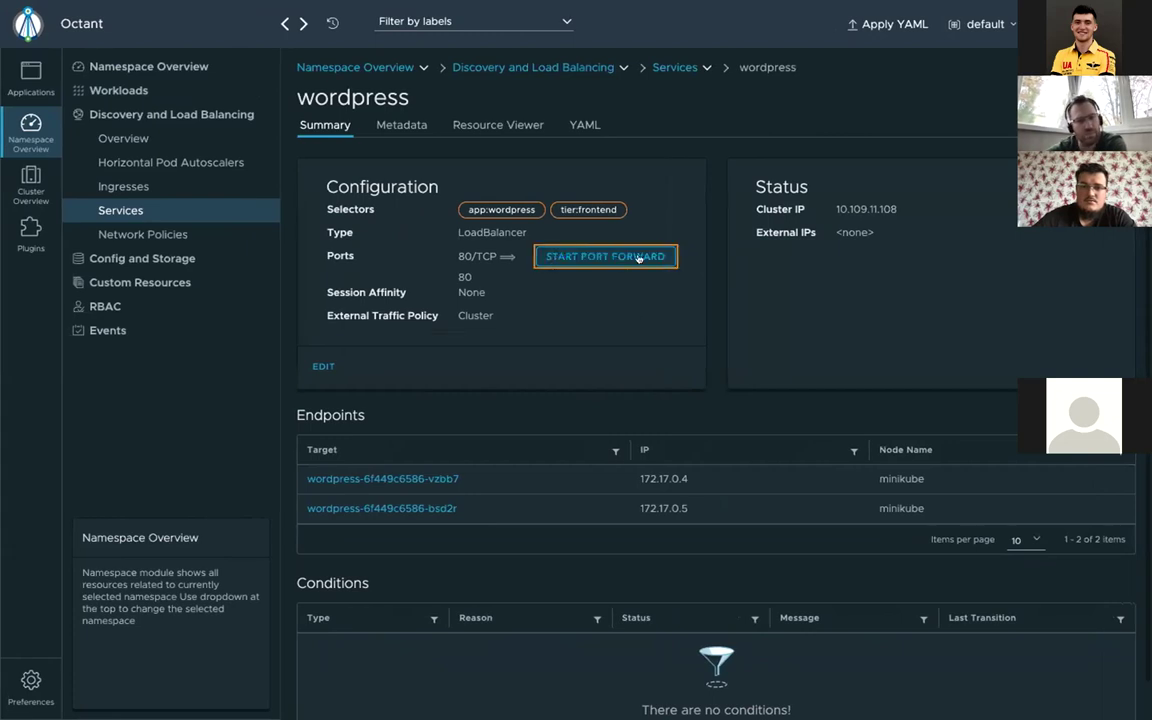
left_click(625, 257)
left_click(608, 277)
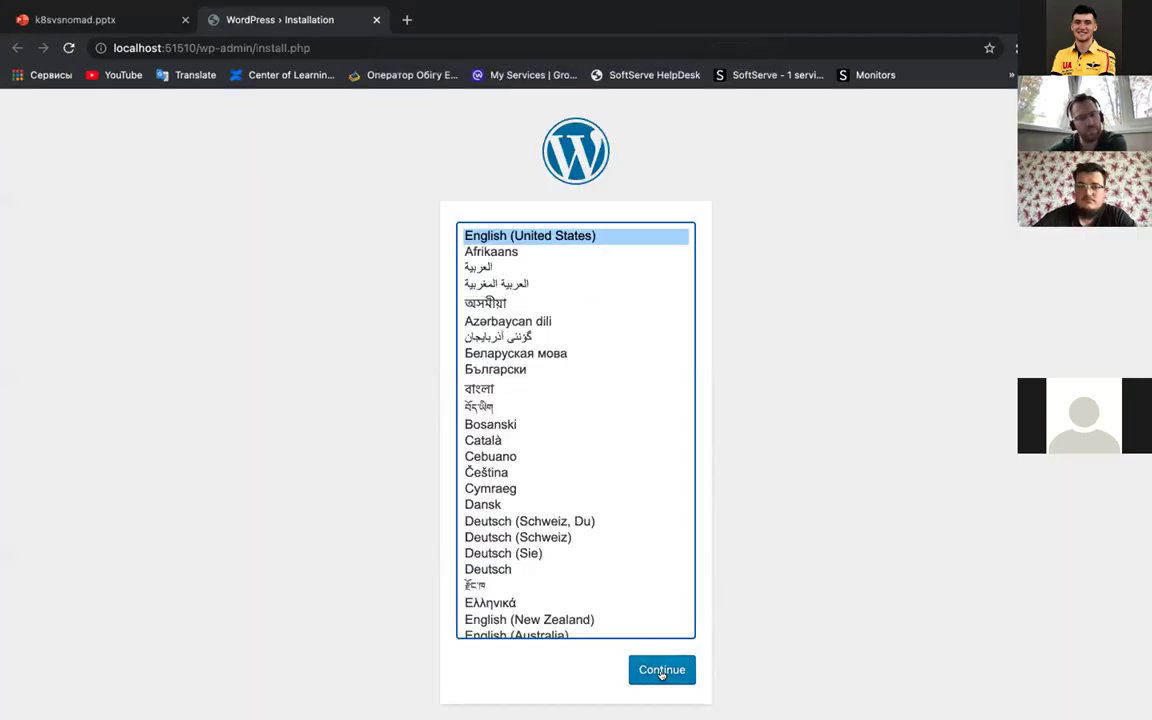
Step: Install WordPress with site title example.com, username admin and the suggested admin e-mail
left_click(661, 671)
left_click(463, 407)
left_click(458, 442)
left_click(451, 447)
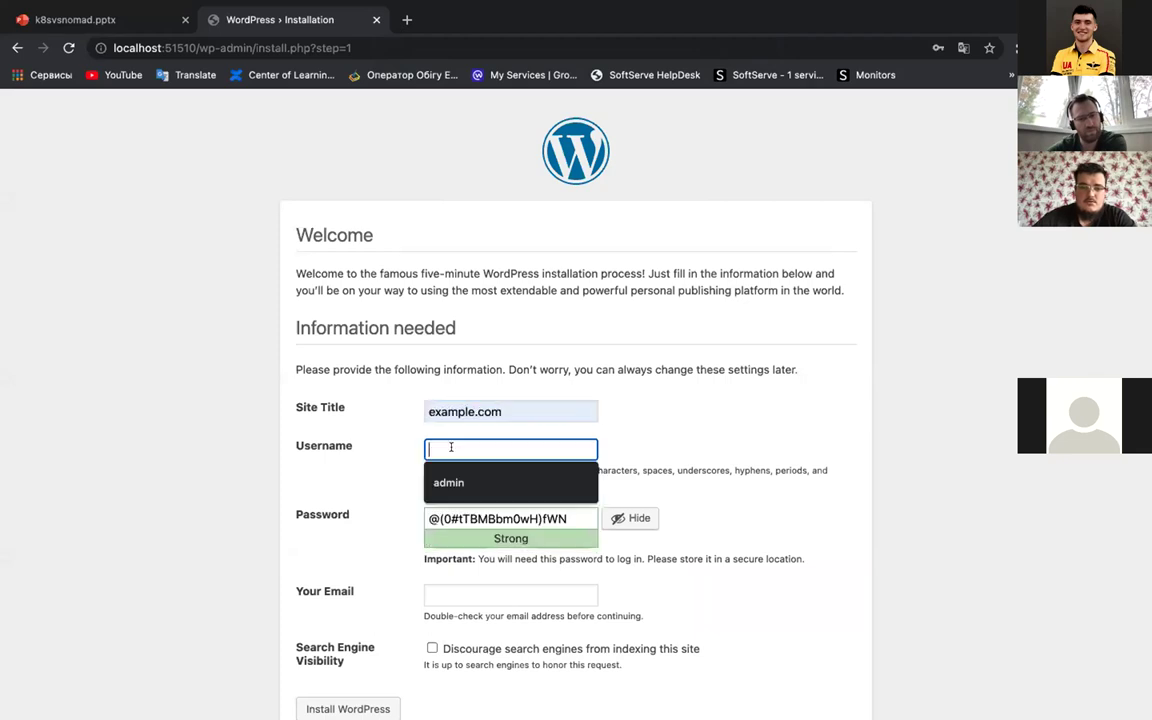
left_click(448, 482)
key("Tab")
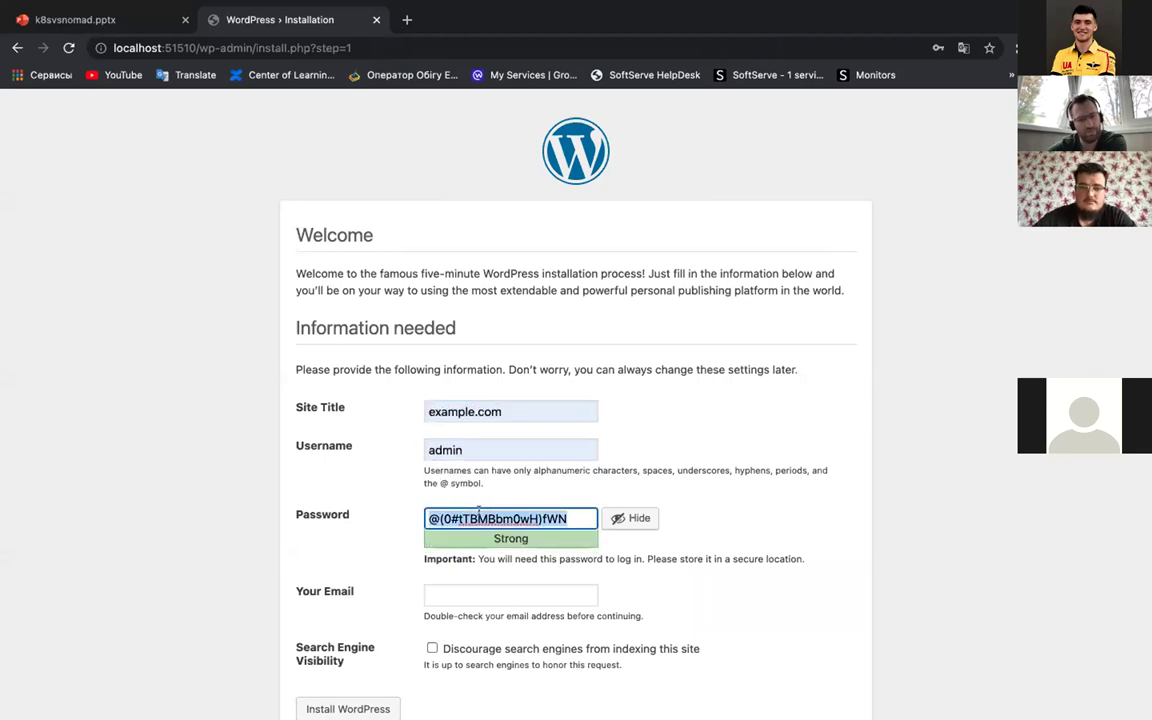
left_click(458, 594)
left_click(455, 626)
scroll(440, 640, "down", 1)
left_click(350, 664)
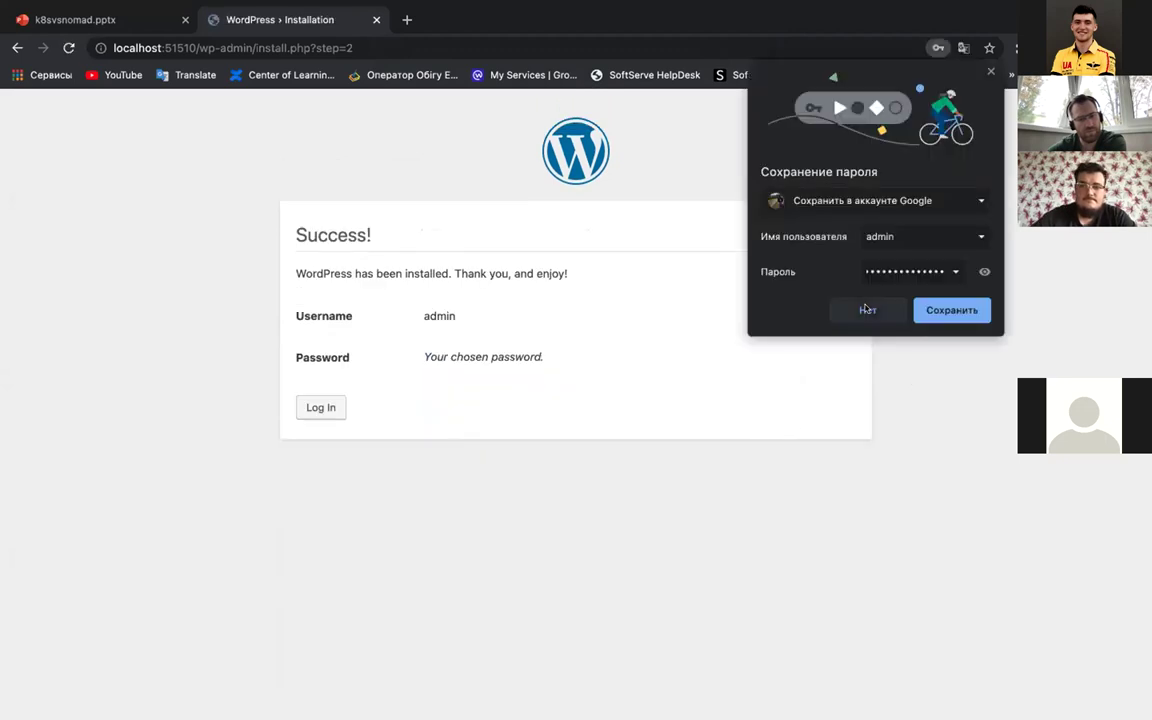
Step: Decline saving the browser password and log in as admin with the pasted password
left_click(867, 309)
left_click(319, 406)
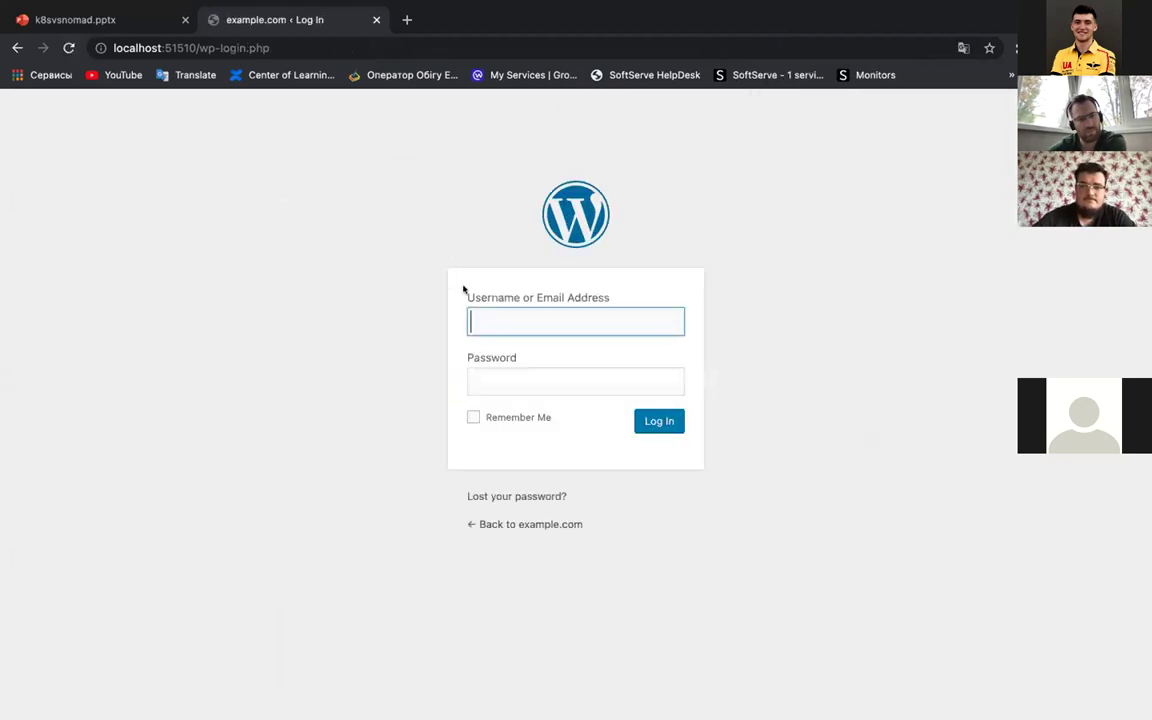
left_click(476, 320)
left_click(490, 358)
left_click(488, 381)
key("ctrl+v")
key("Return")
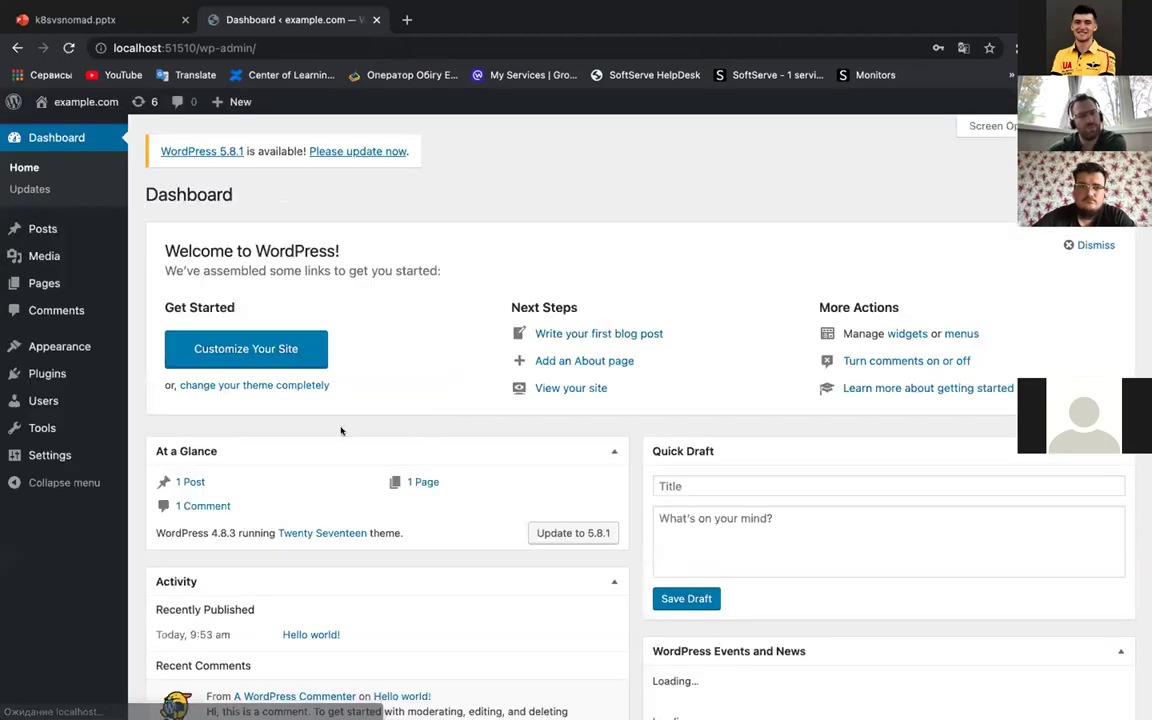
Step: Create and publish a new post titled azaza with body text azaza
left_click(185, 482)
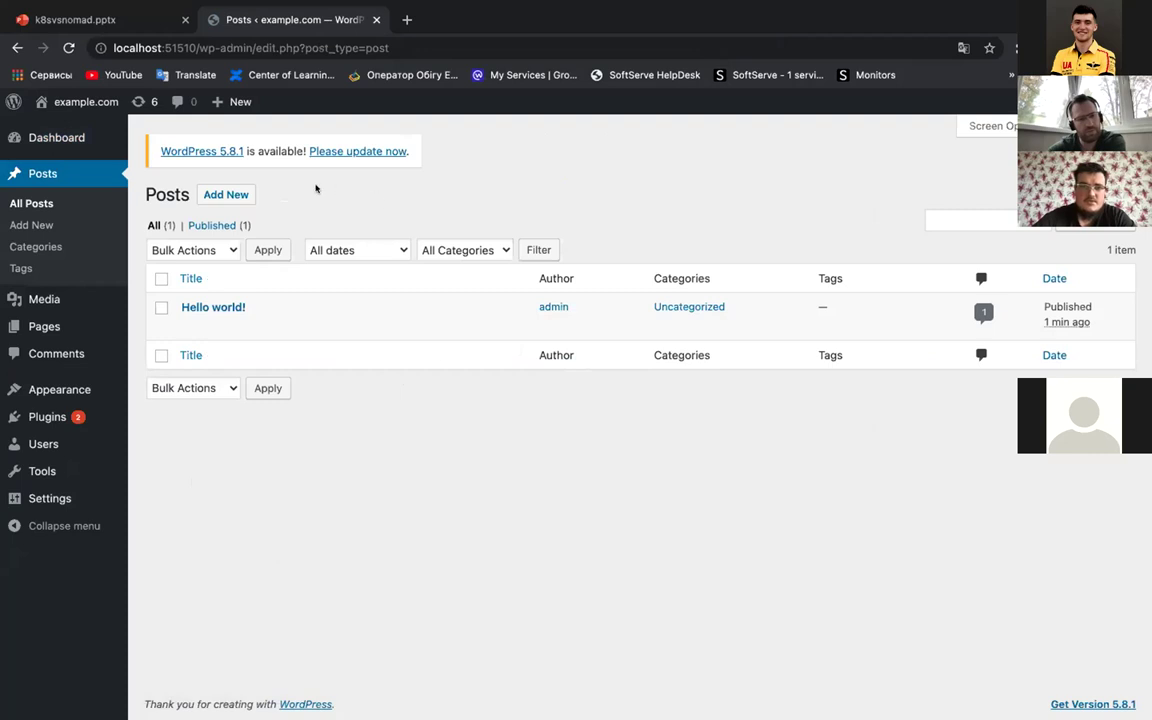
left_click(252, 193)
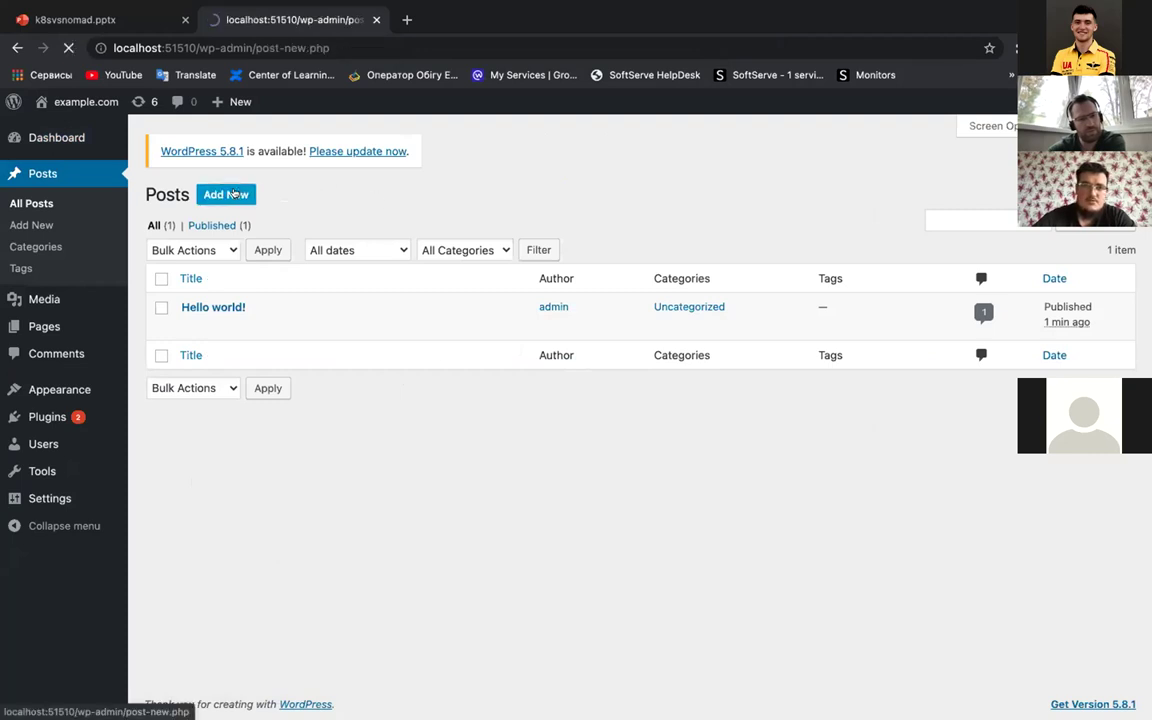
type("azaza")
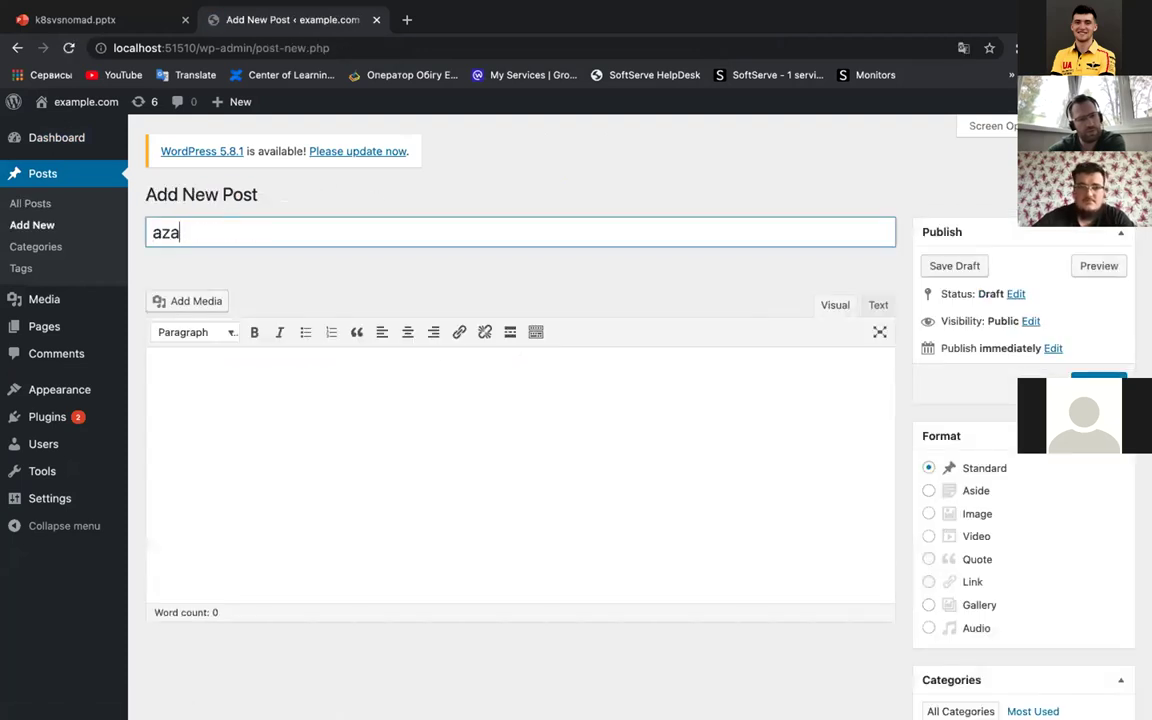
left_click(201, 360)
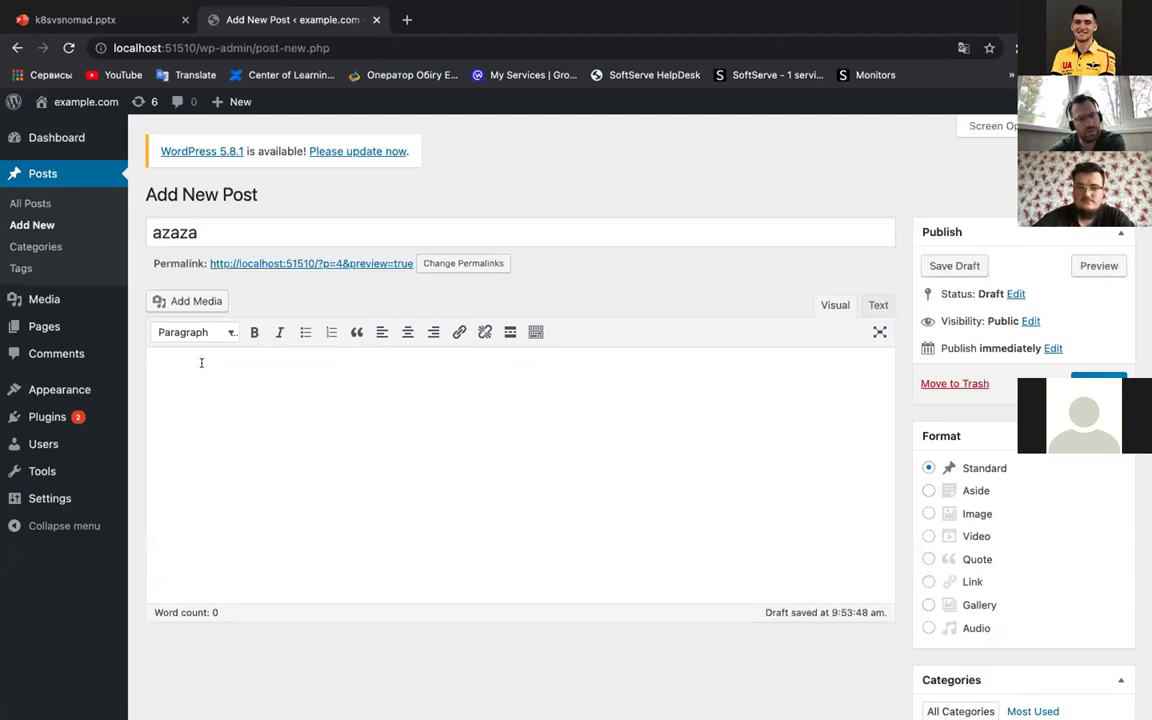
type("azaza")
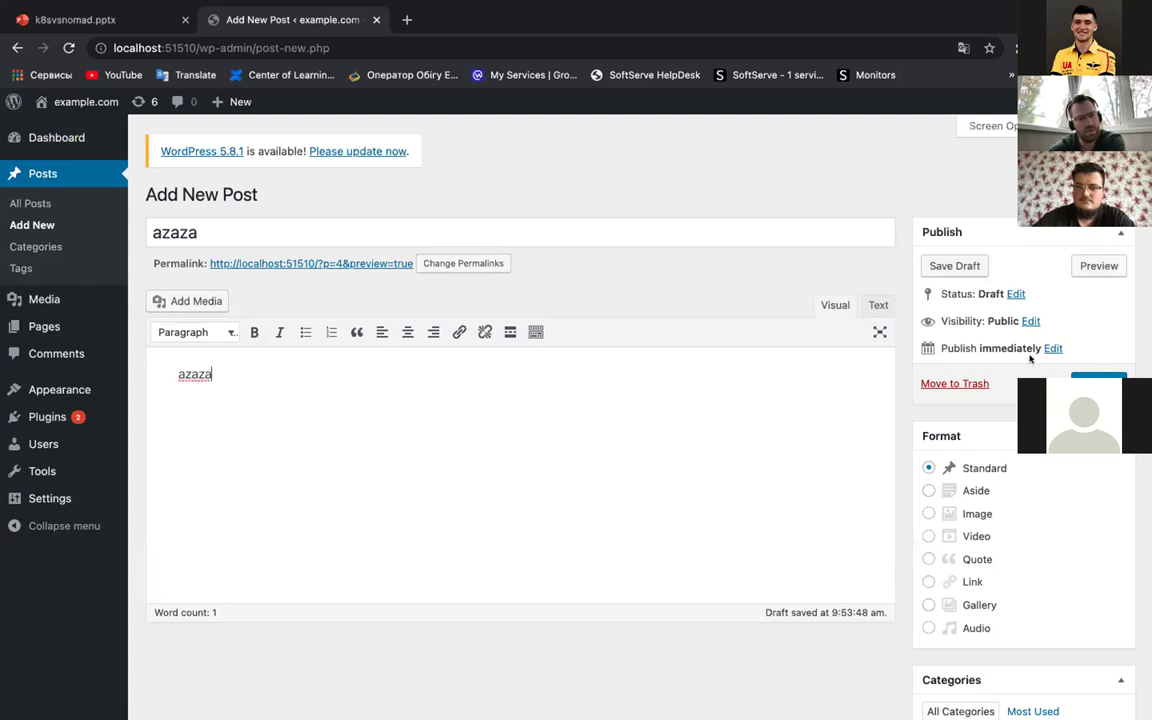
left_click(1098, 384)
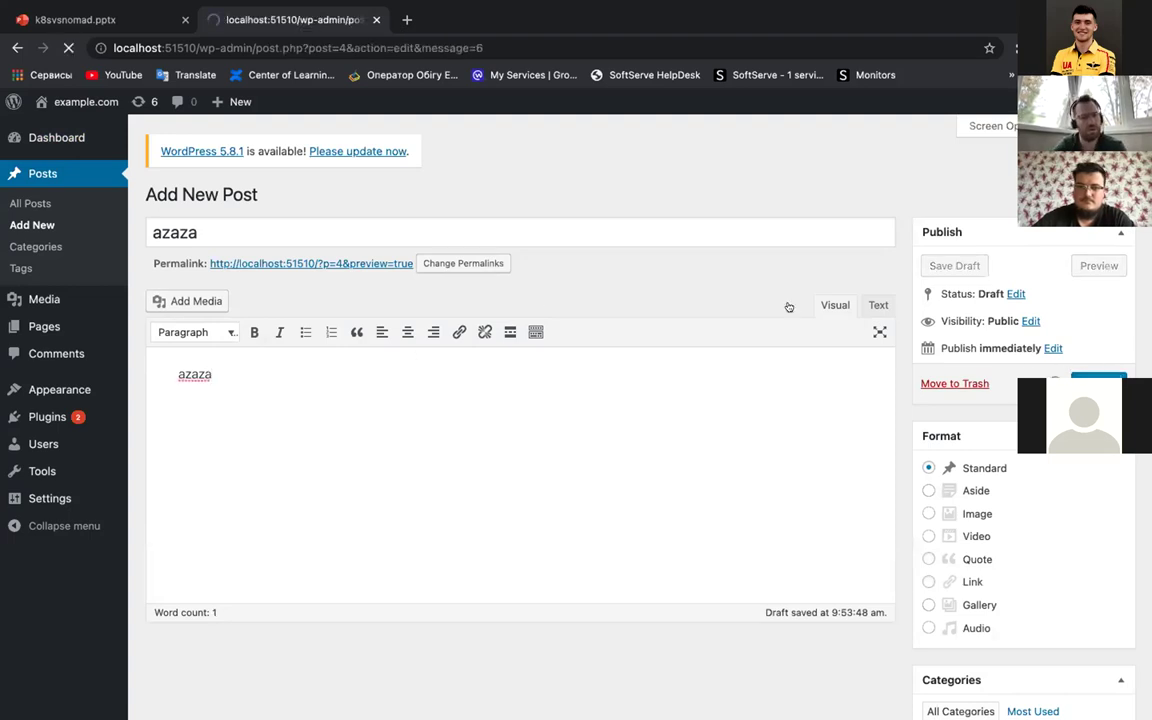
Step: View the published azaza post on the site, then open the Hello world! post
left_click(276, 310)
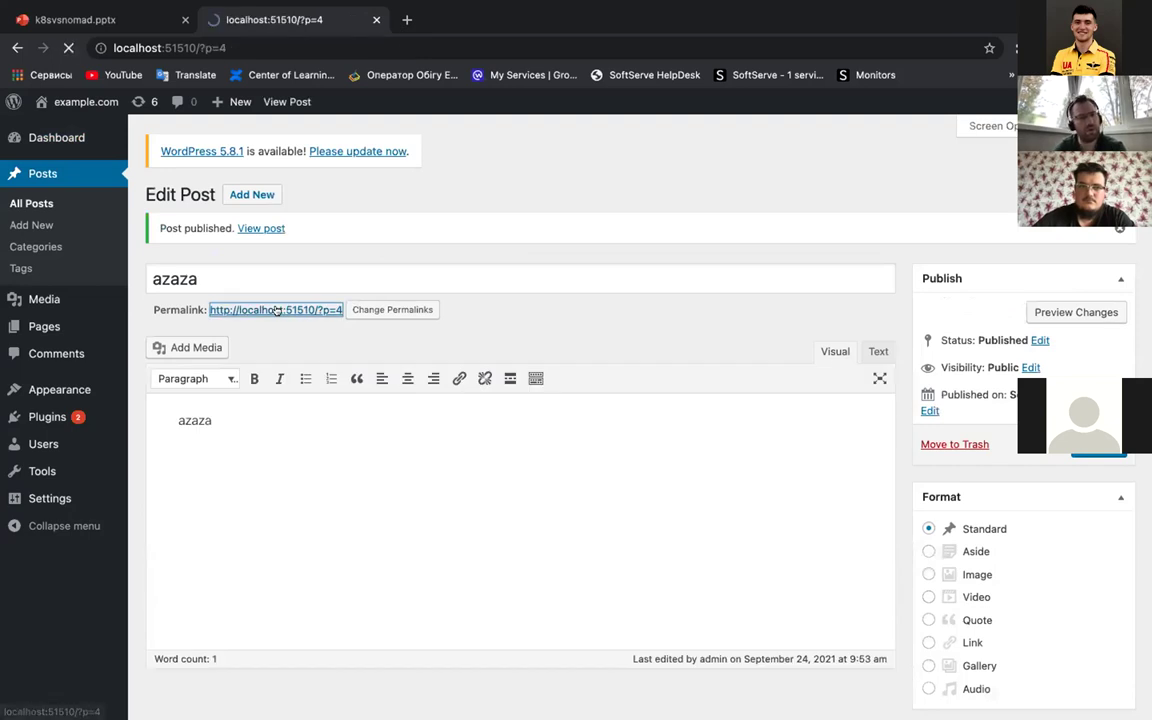
scroll(276, 316, "down", 5)
scroll(276, 313, "up", 5)
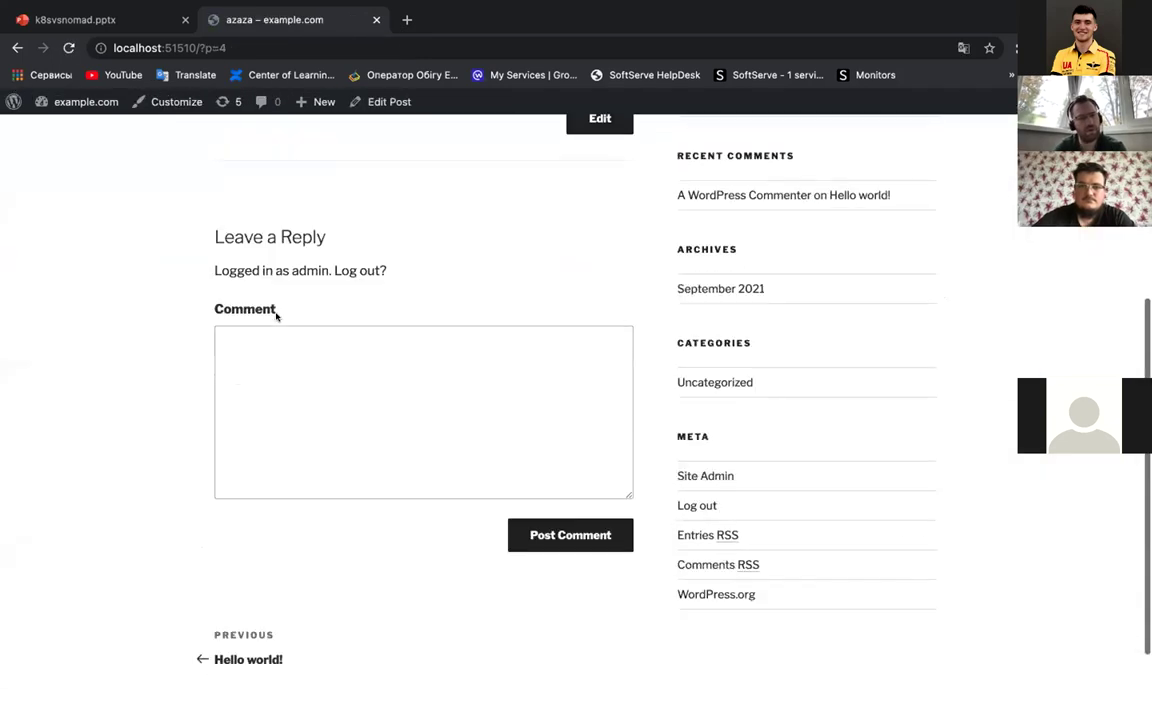
scroll(373, 535, "down", 2)
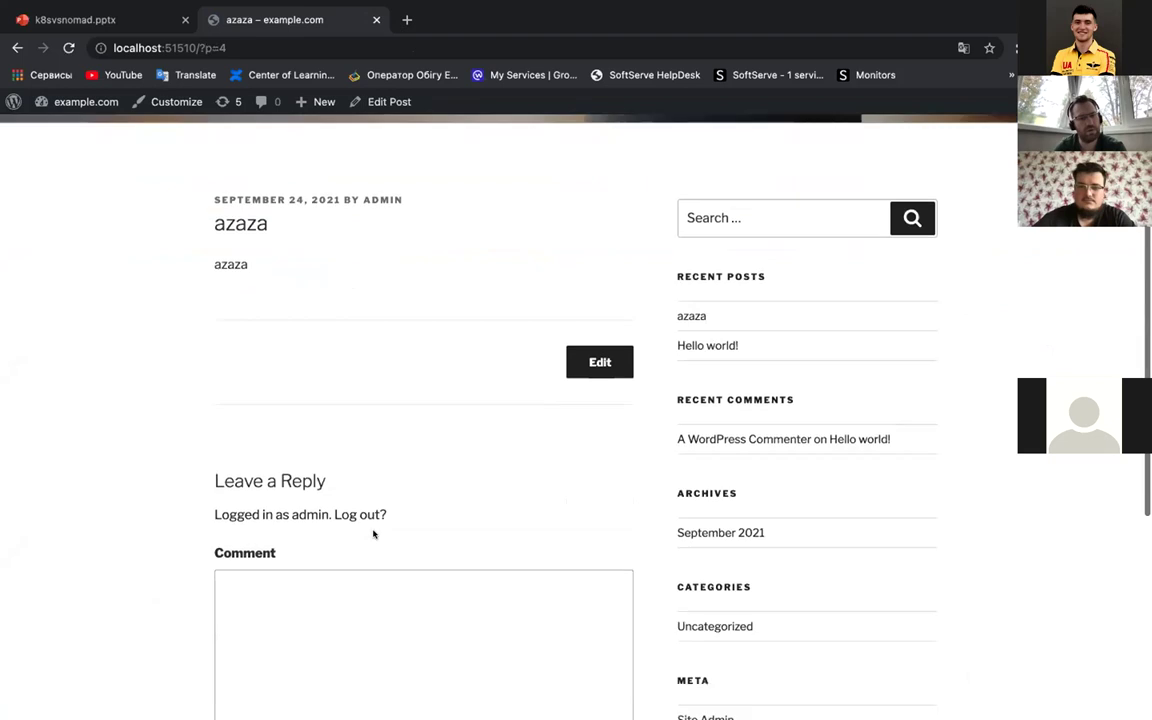
left_click(706, 348)
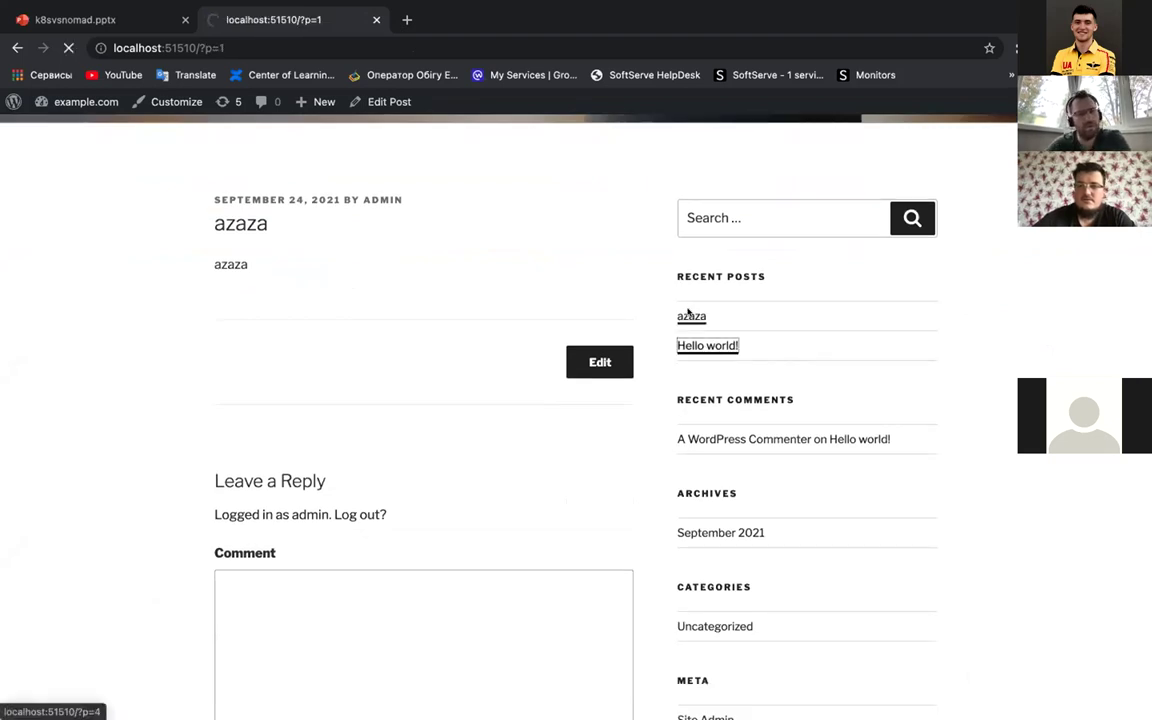
key("ctrl+Left")
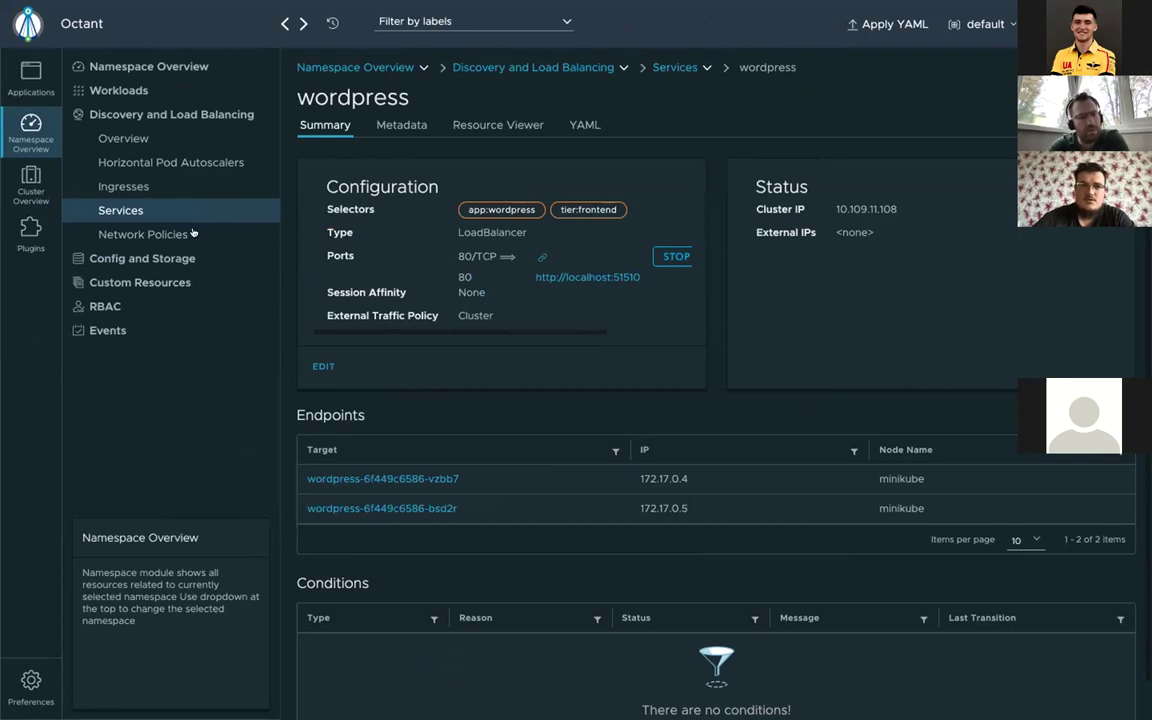
Step: In the wordpress-mysql pod's terminal, rerun show tables; to list the 12 wordpress tables
left_click(128, 113)
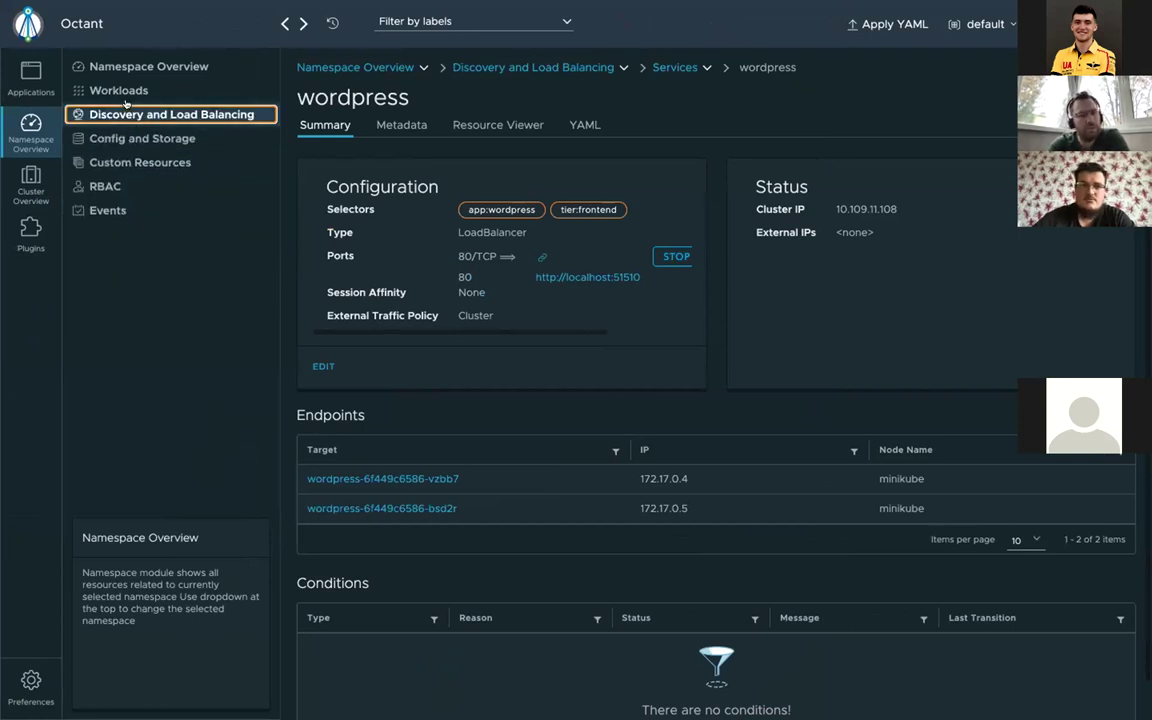
left_click(117, 90)
left_click(107, 233)
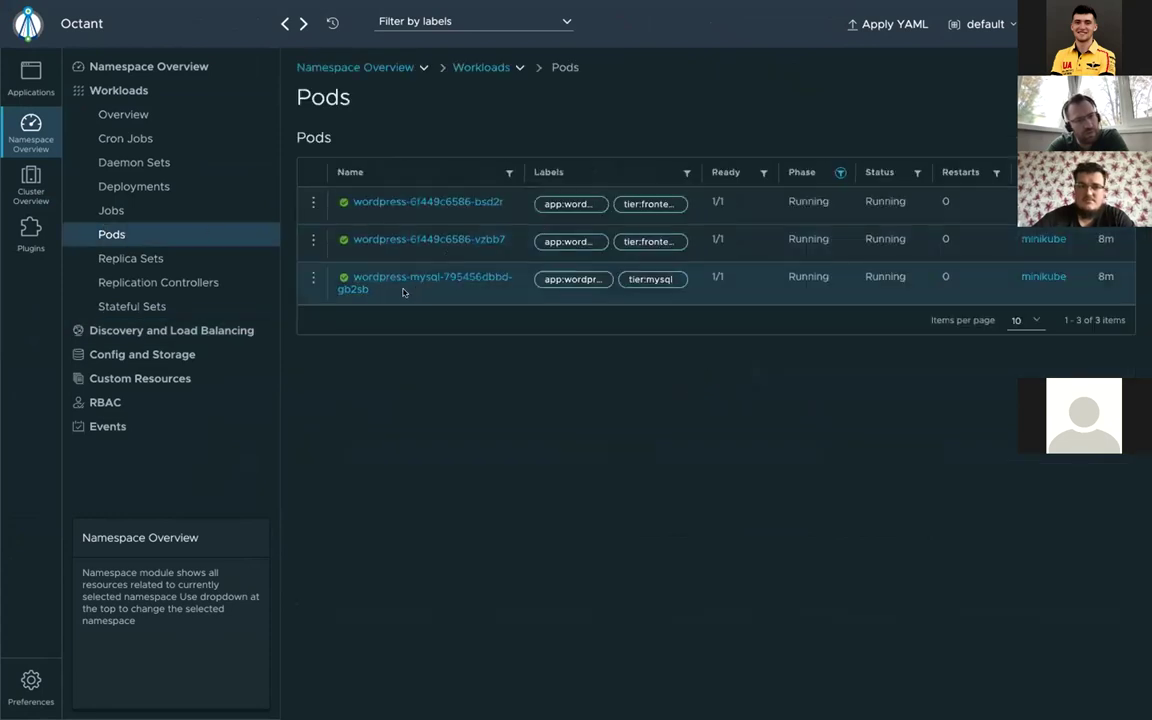
left_click(415, 278)
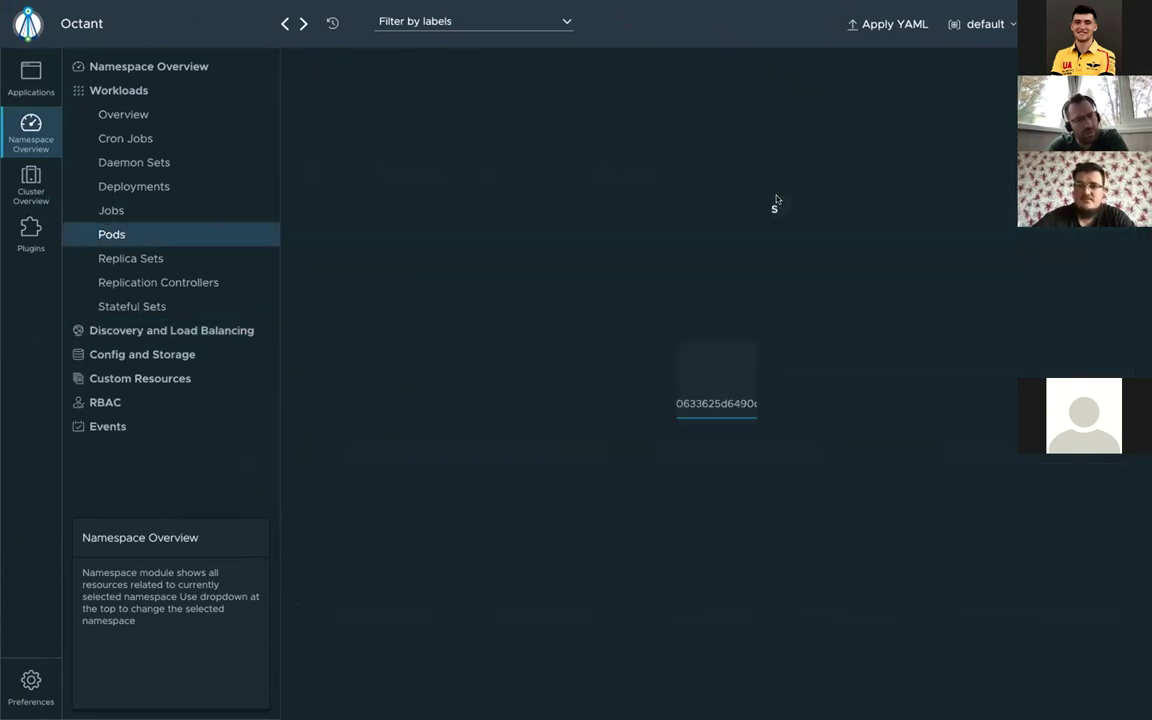
left_click(700, 125)
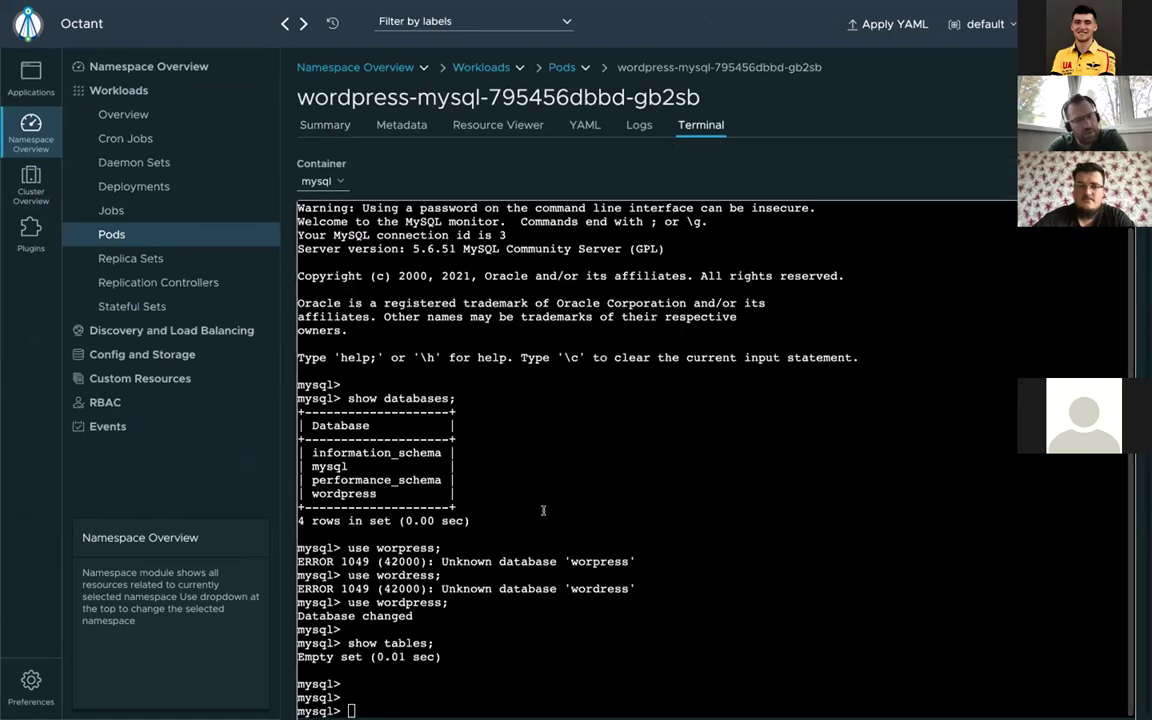
key("Up")
key("Return")
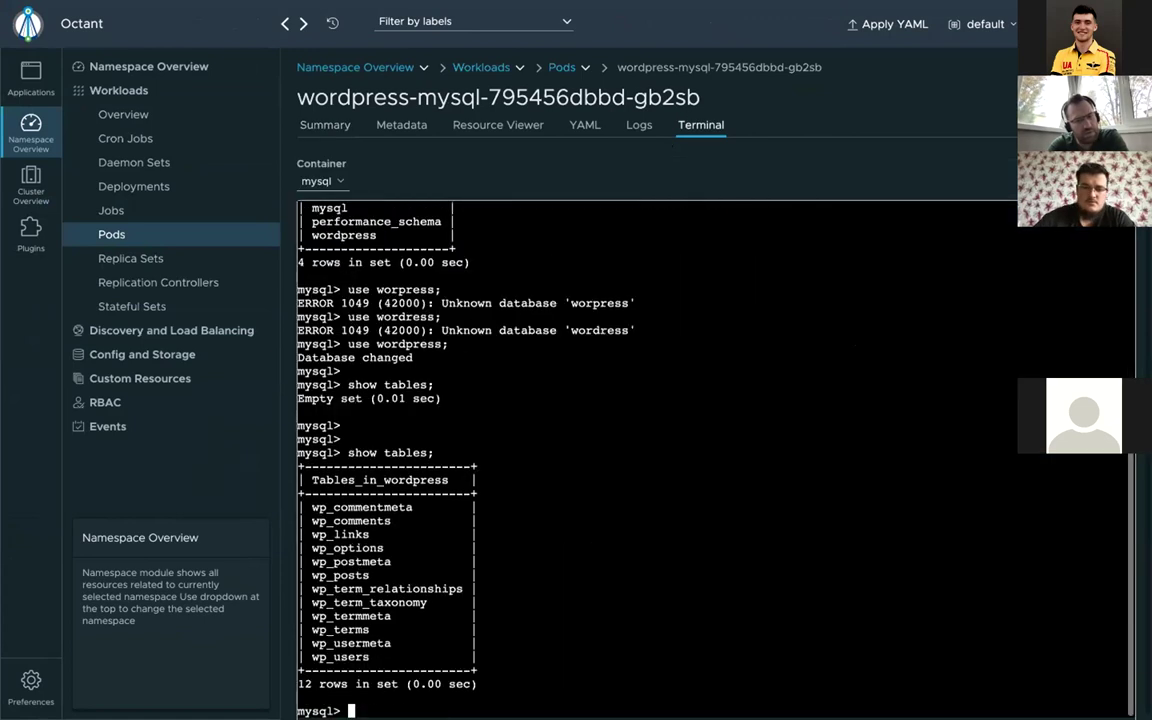
key("Return")
Step: Run select * from wp_posts; to list its 5 rows, including the azaza post
type("se")
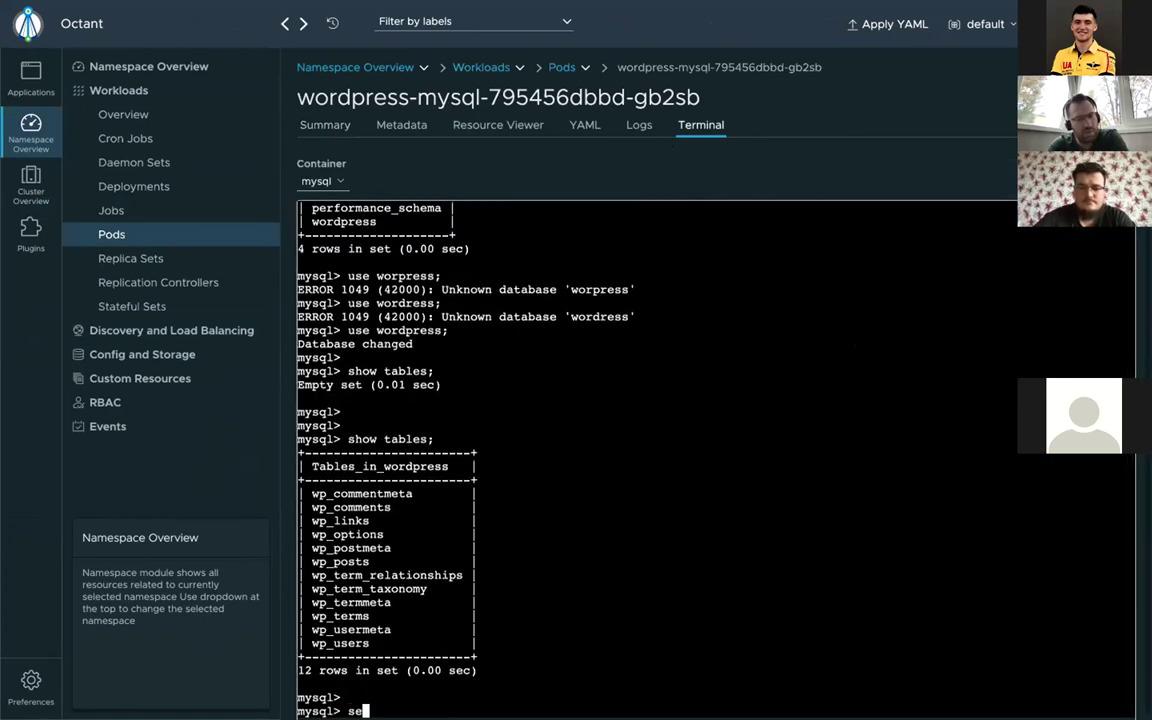
type("le")
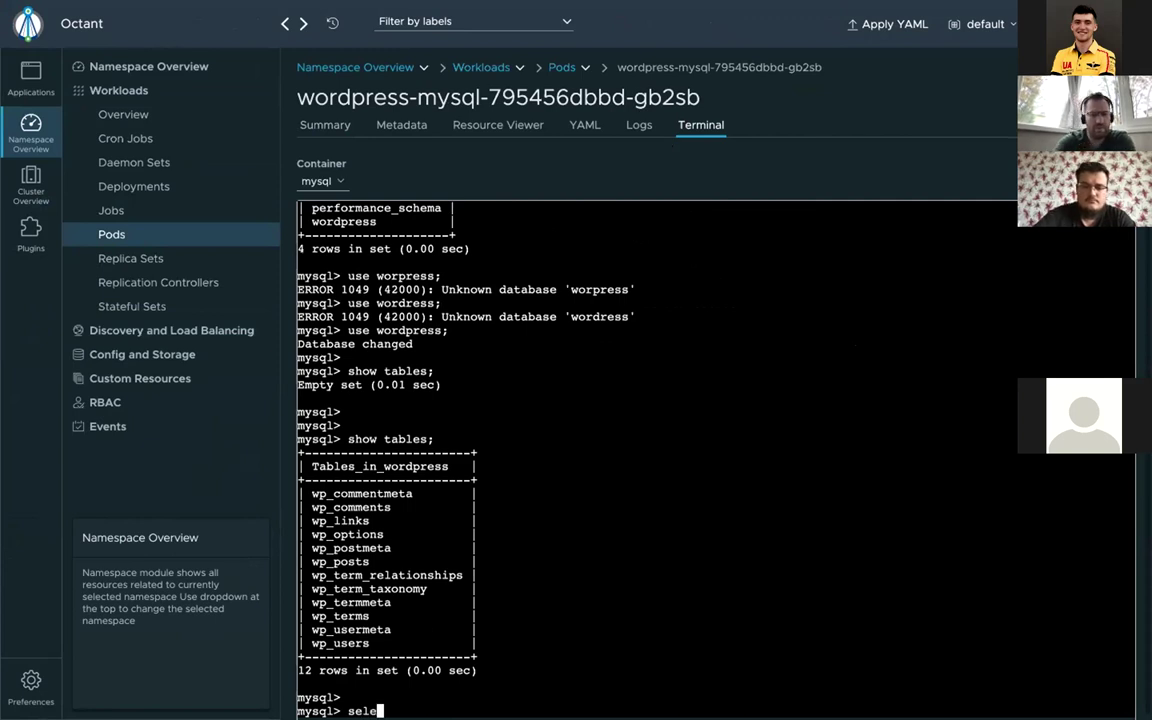
type("ck")
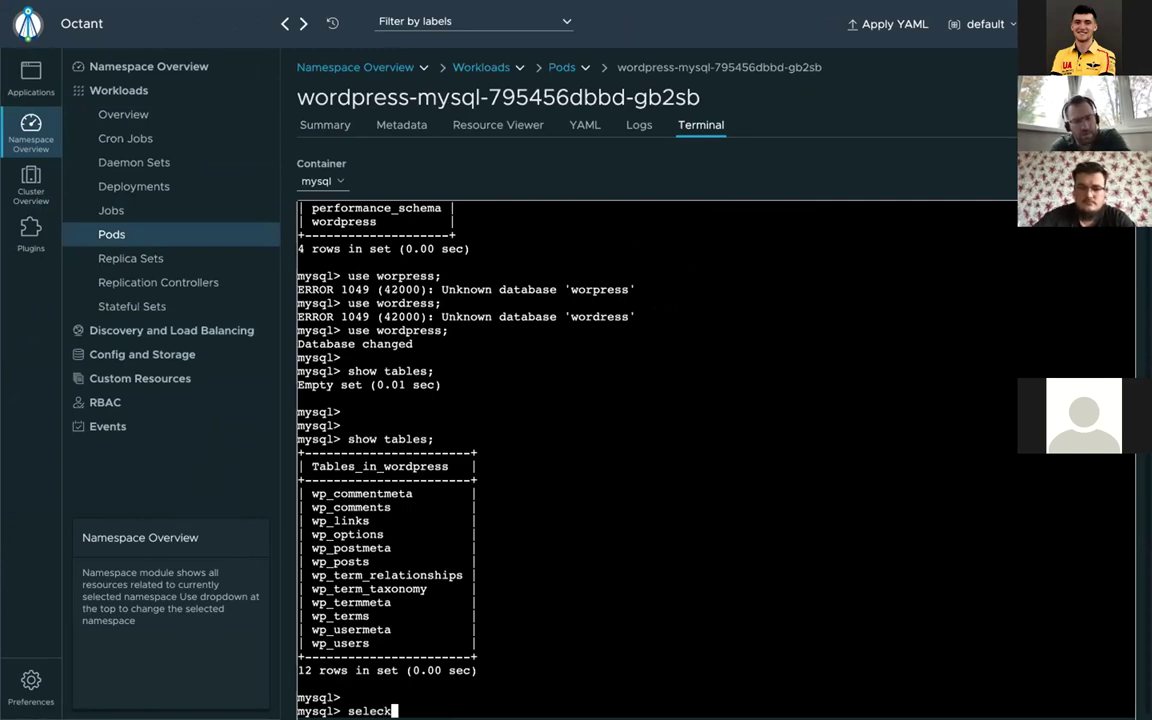
type("t")
key("BackSpace")
key("BackSpace")
key("BackSpace")
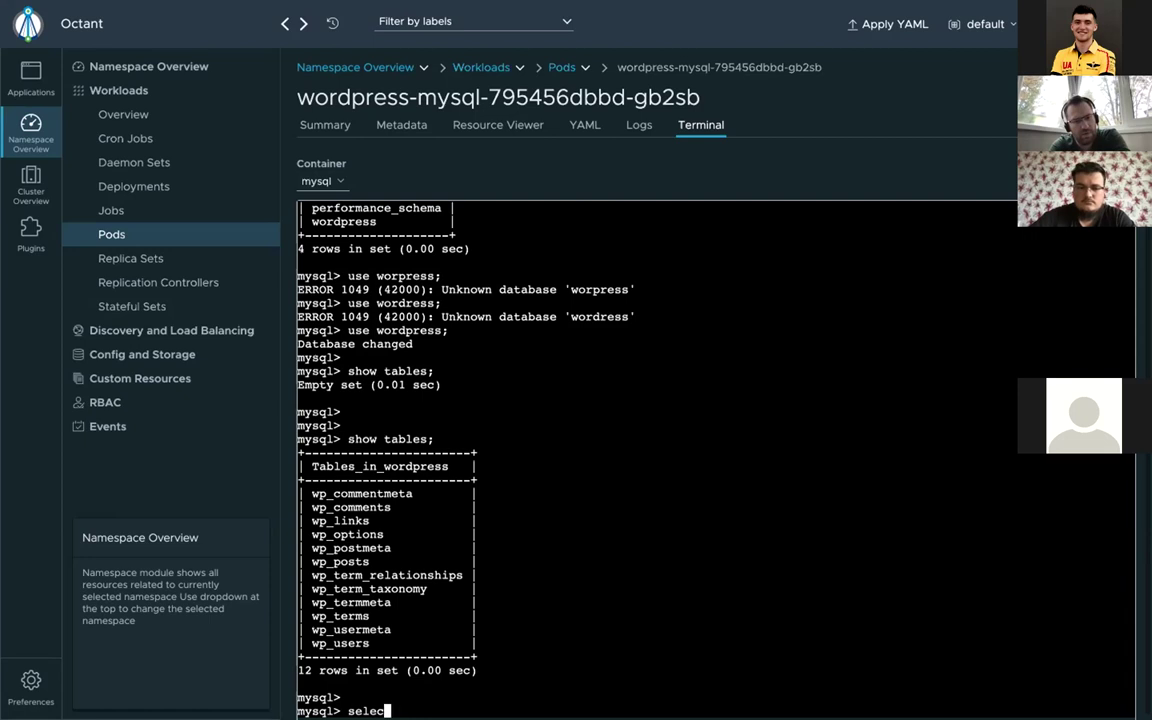
type("ct")
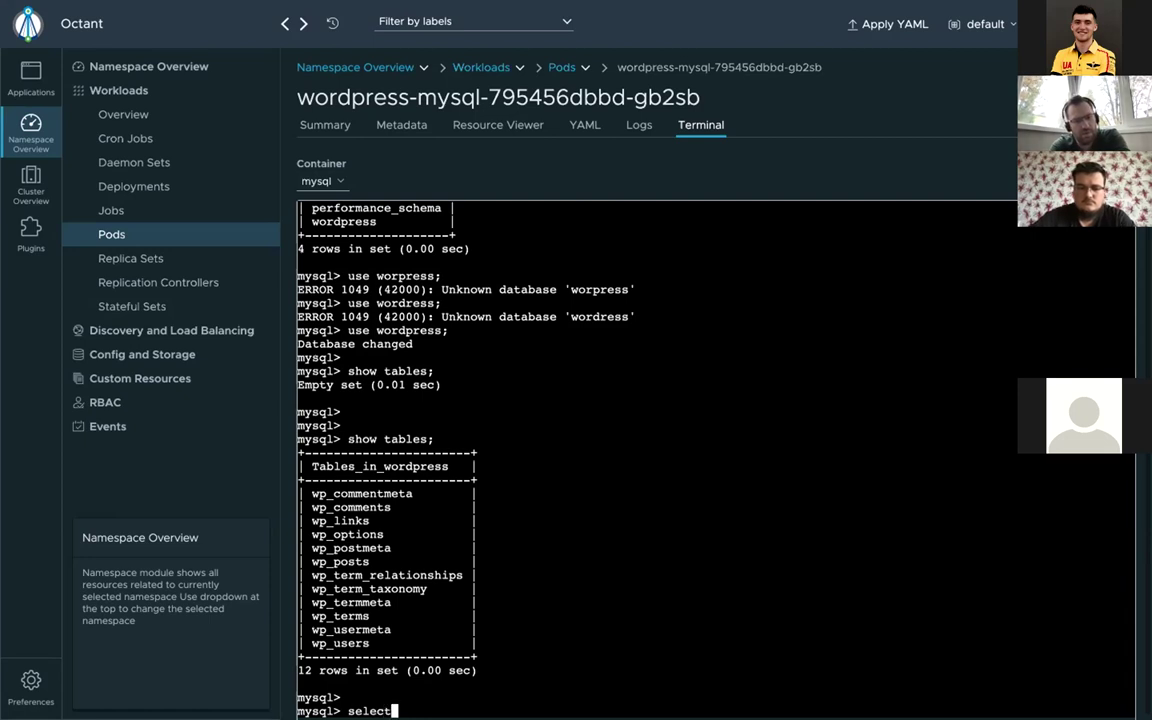
type(" * from wp")
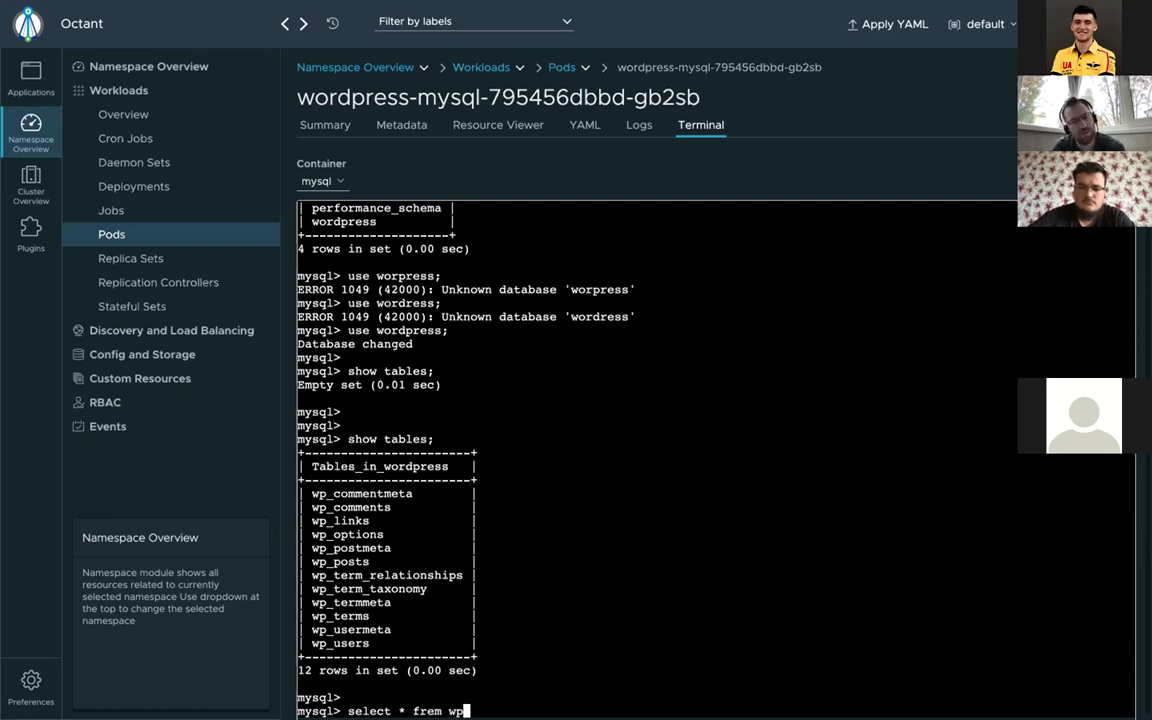
type("_")
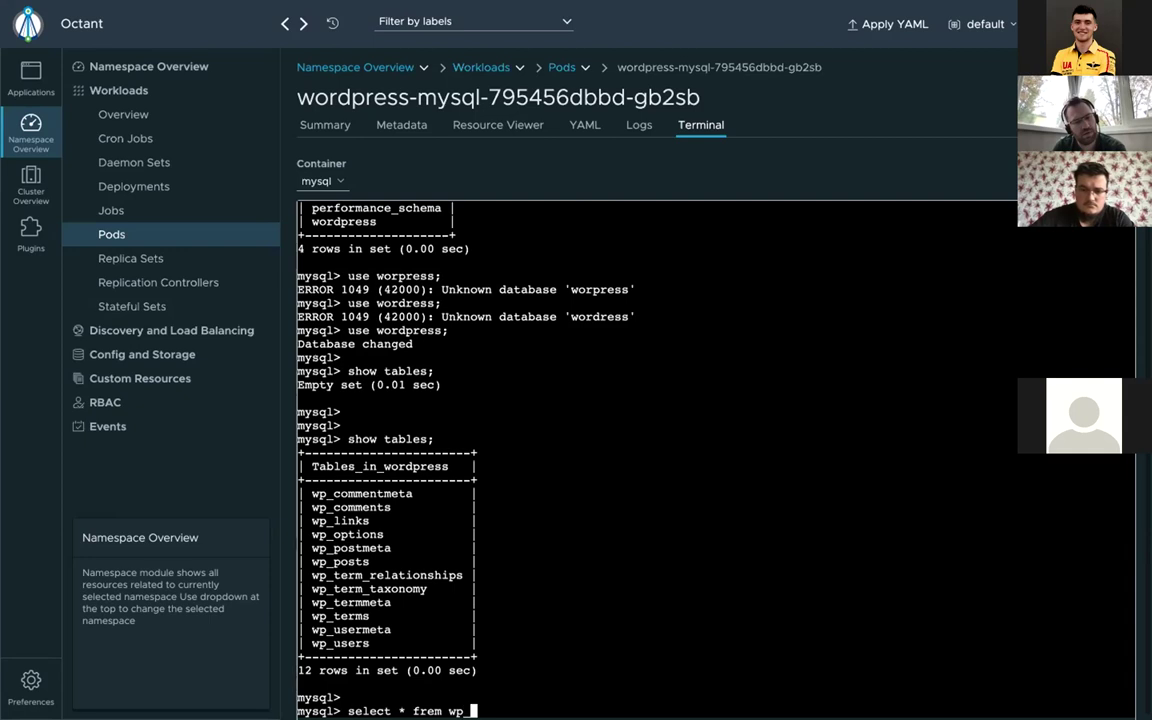
type("pos")
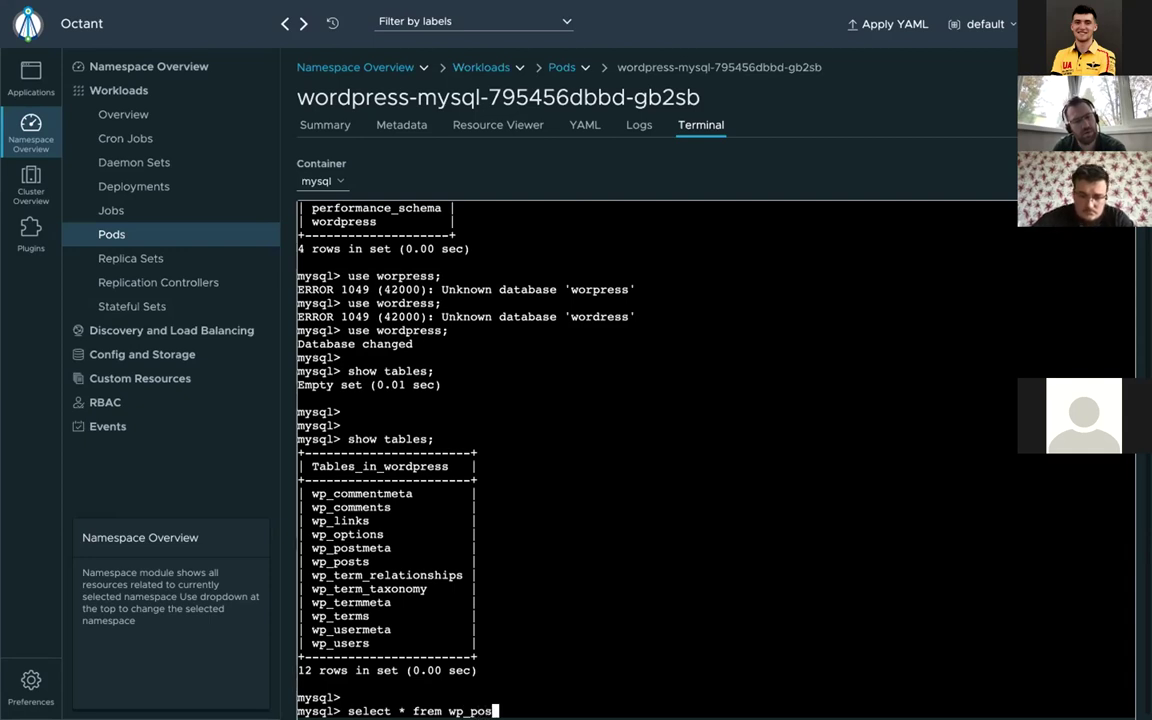
key("BackSpace")
key("BackSpace")
key("BackSpace")
key("BackSpace")
key("BackSpace")
key("BackSpace")
key("BackSpace")
key("BackSpace")
key("BackSpace")
key("BackSpace")
key("BackSpace")
key("BackSpace")
key("BackSpace")
key("BackSpace")
key("BackSpace")
key("BackSpace")
key("BackSpace")
key("BackSpace")
key("BackSpace")
key("BackSpace")
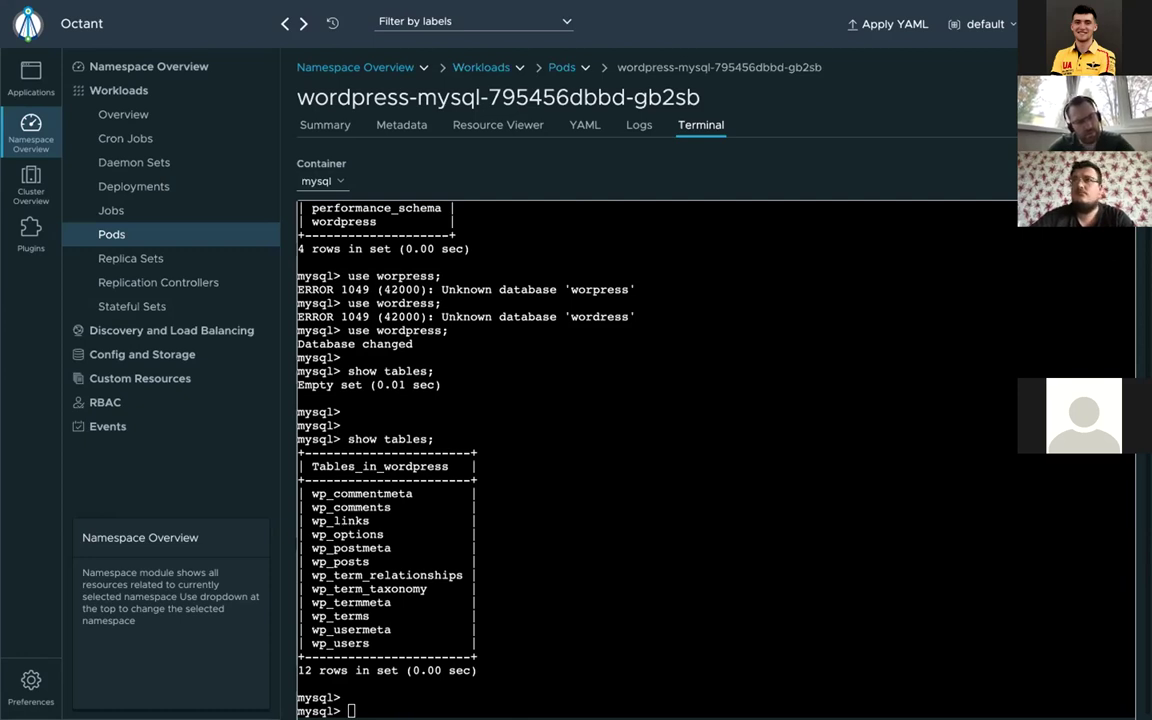
type("select ")
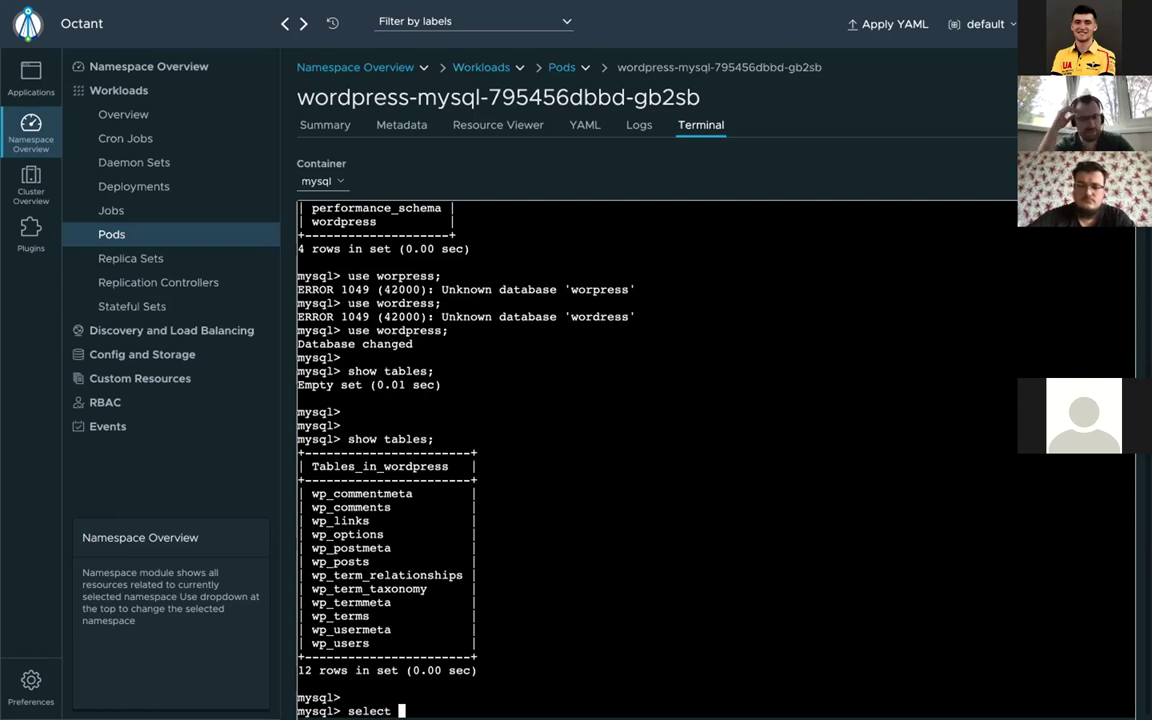
type("* ")
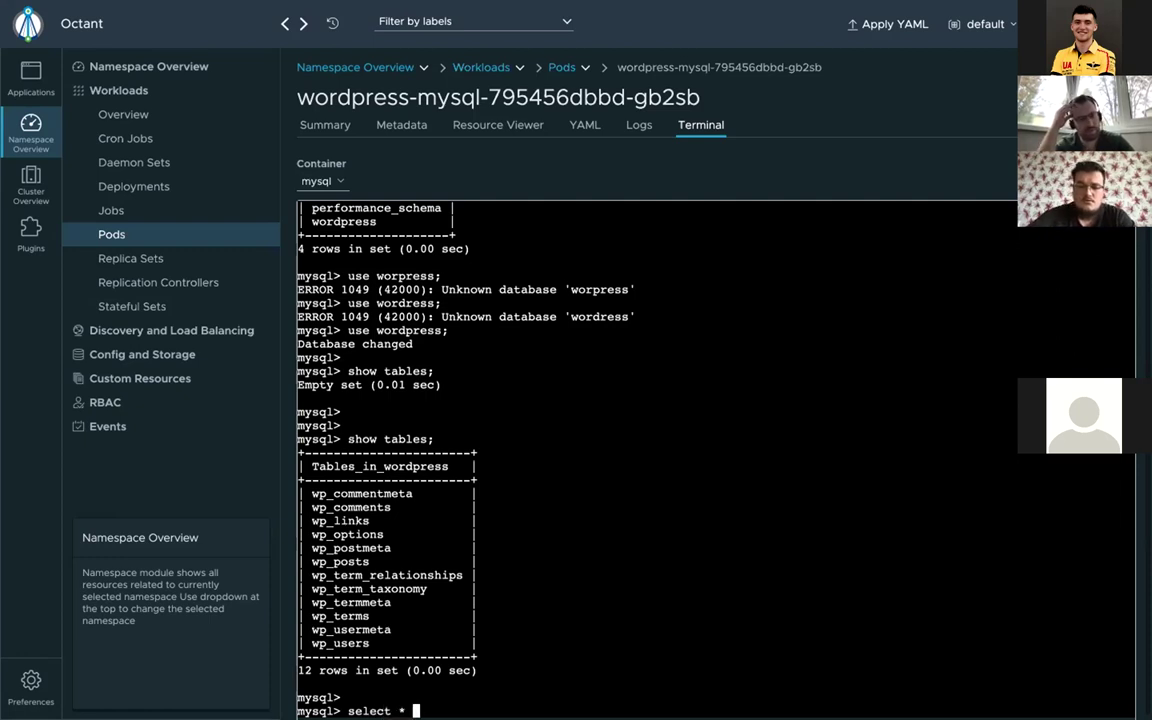
type("from w")
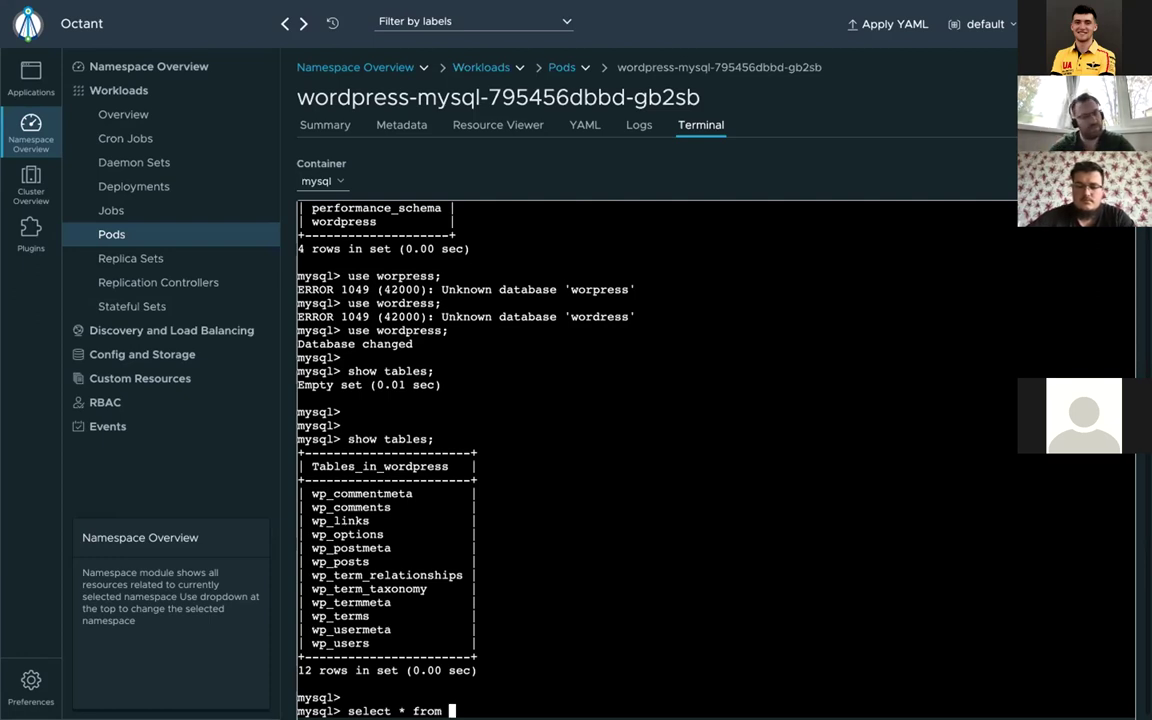
type("p_post")
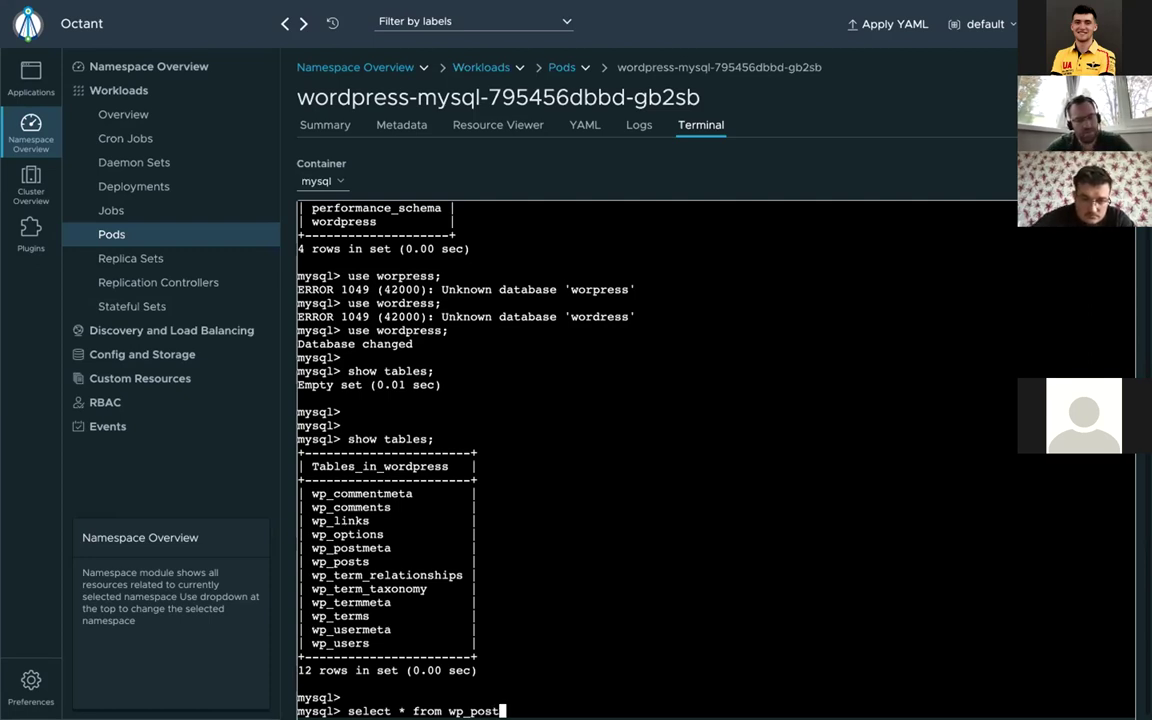
type("s;")
key("Return")
key("Return")
key("Return")
key("Return")
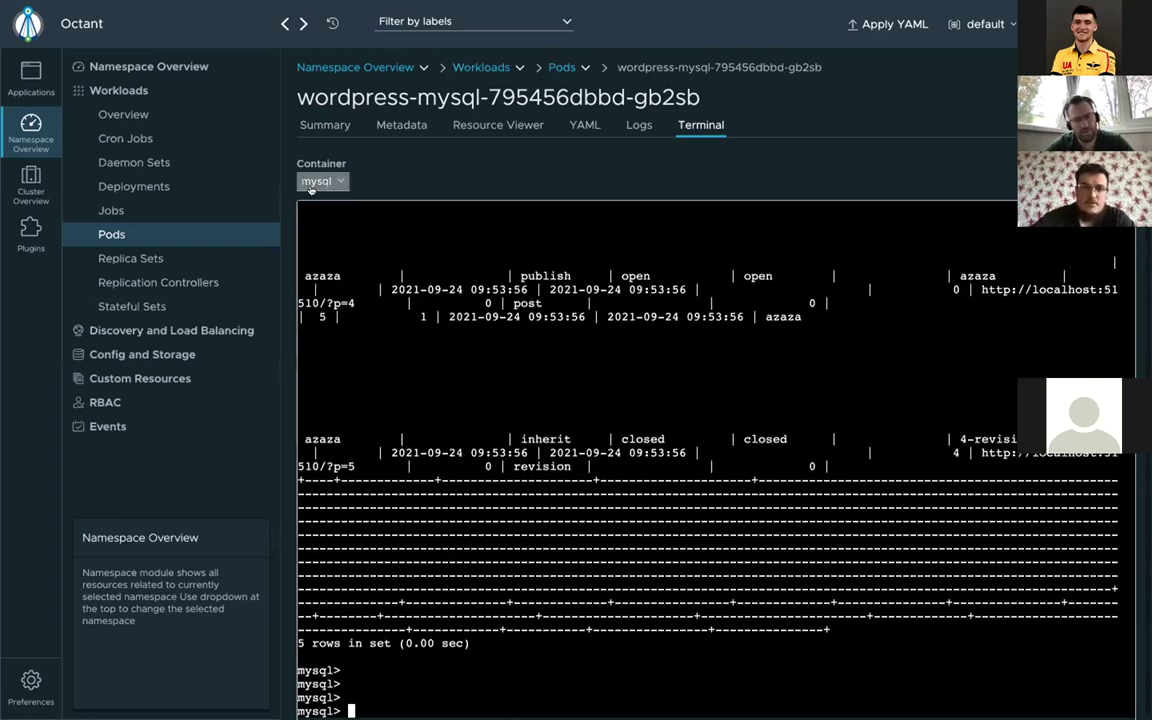
Step: Delete the wordpress-mysql gb2sb pod and confirm
left_click(120, 233)
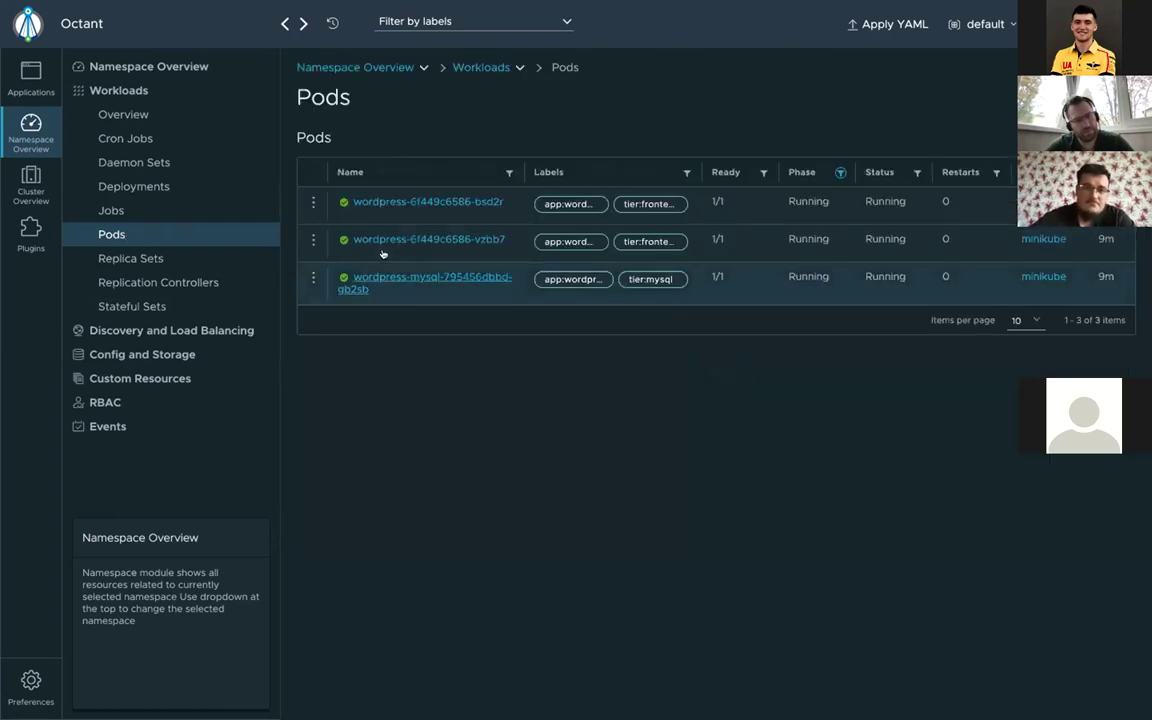
left_click(443, 280)
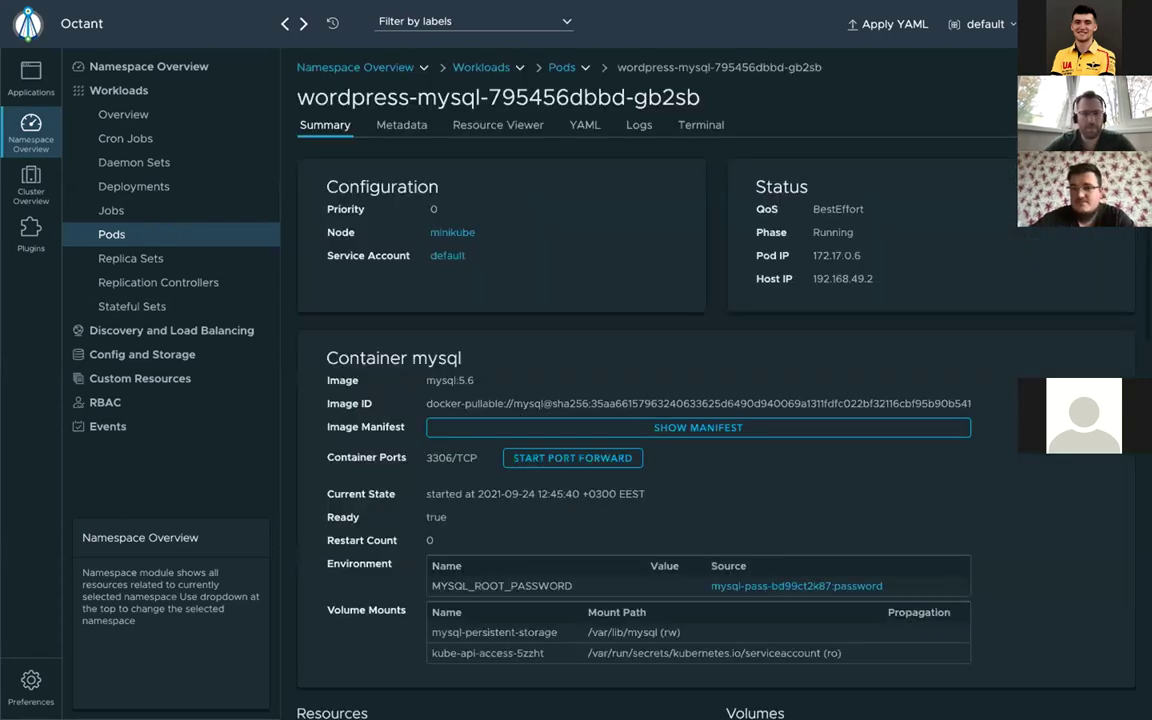
left_click(1115, 97)
left_click(752, 416)
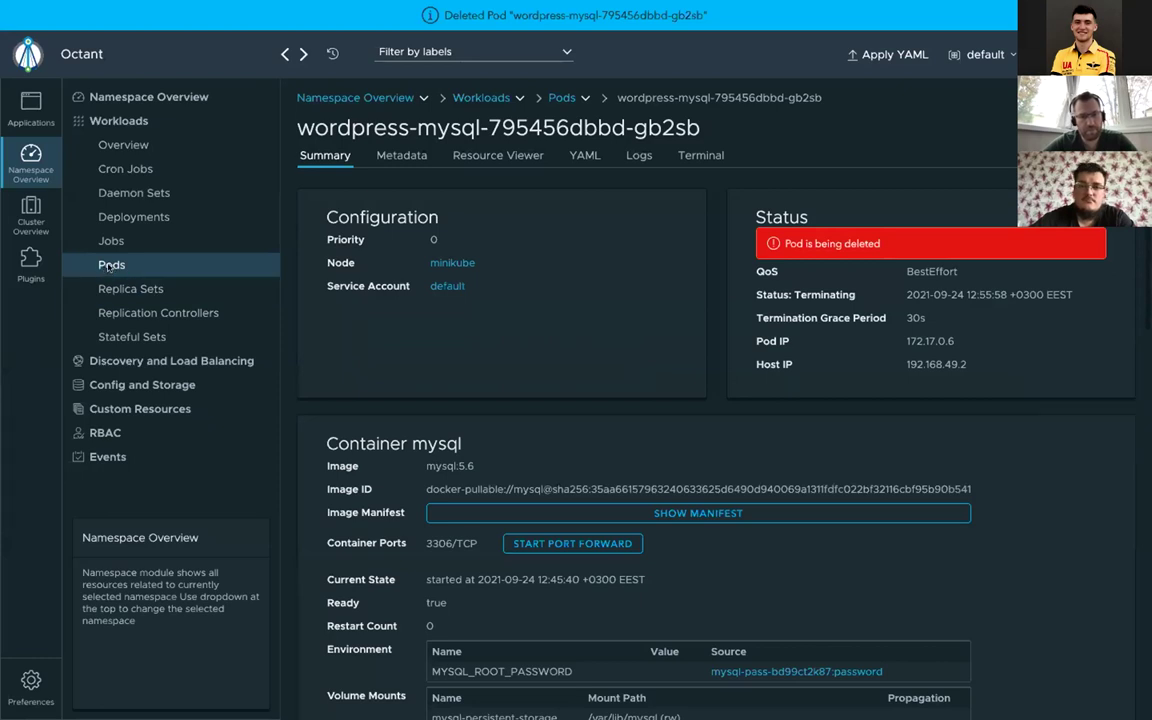
Step: Open a terminal in the replacement pod wordpress-mysql-795456dbbd-dnpfc
left_click(106, 267)
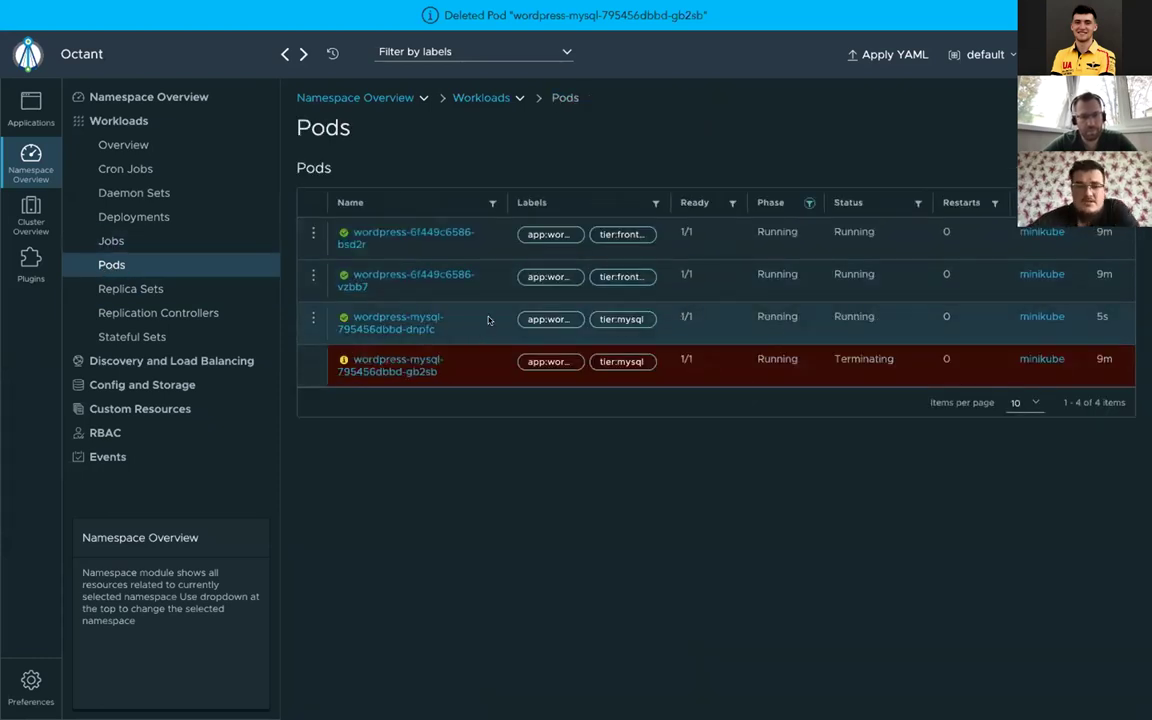
left_click(391, 318)
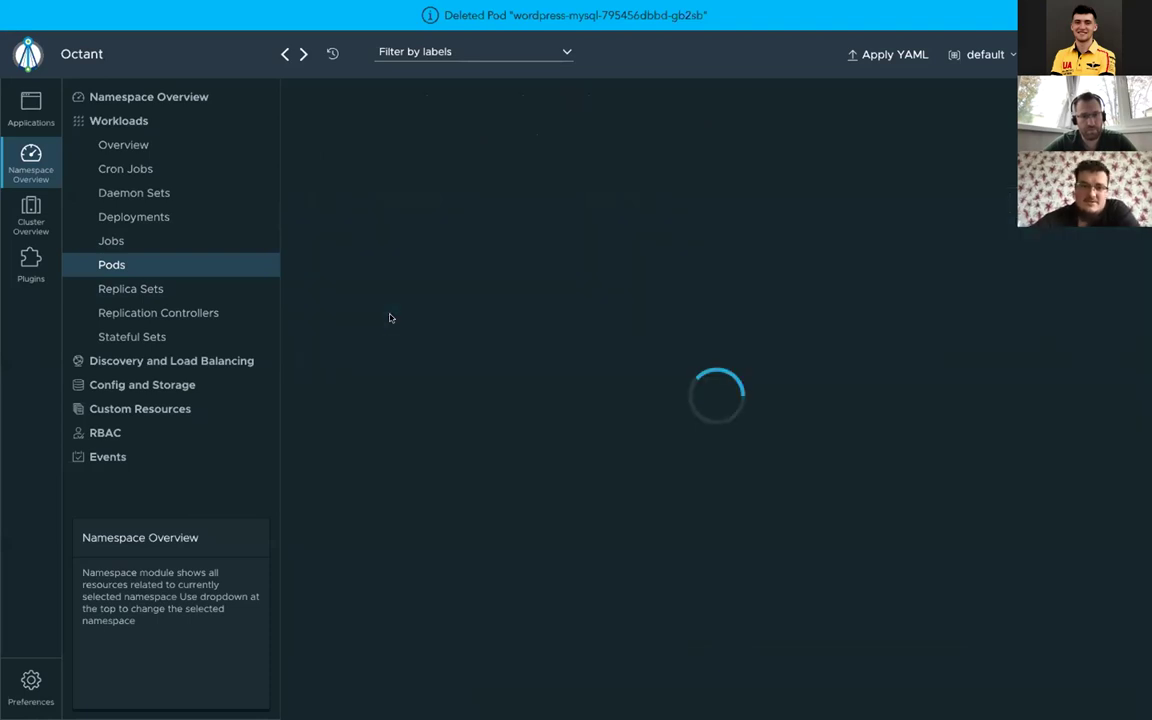
left_click(702, 155)
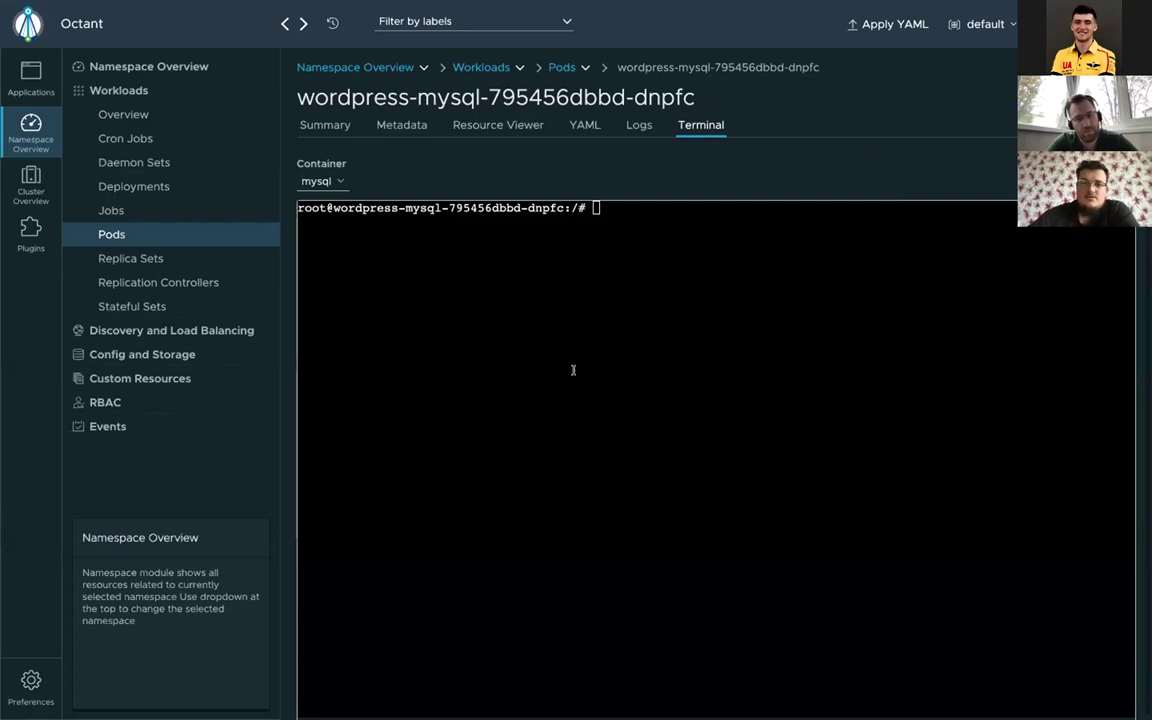
Step: Type mysql -h localhost -u root -p and paste the root password copied from kustomization.yaml
key("Return")
type("my")
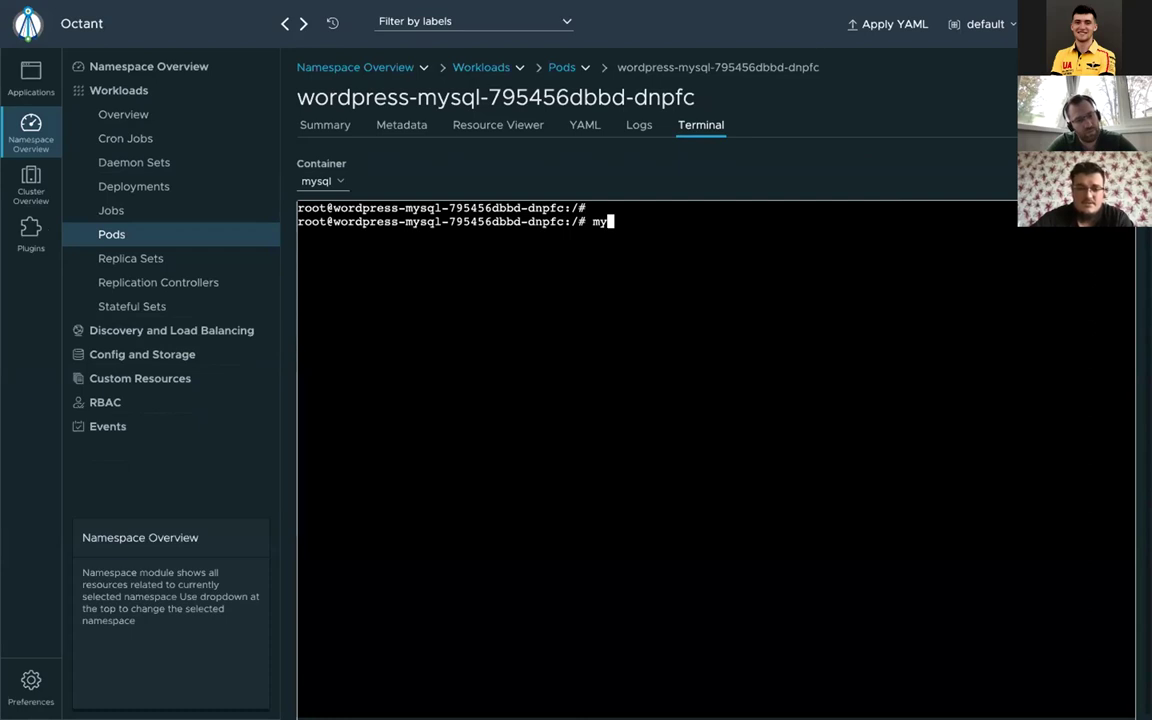
type("s")
type("ql")
type(" -h ")
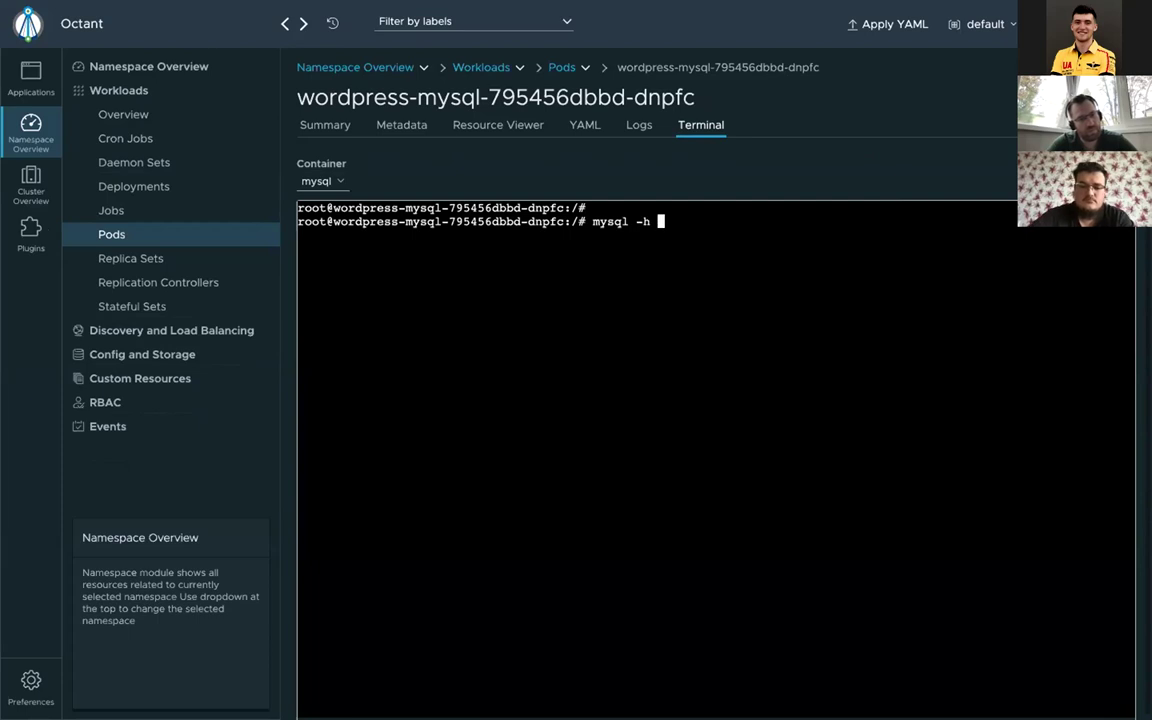
type("local")
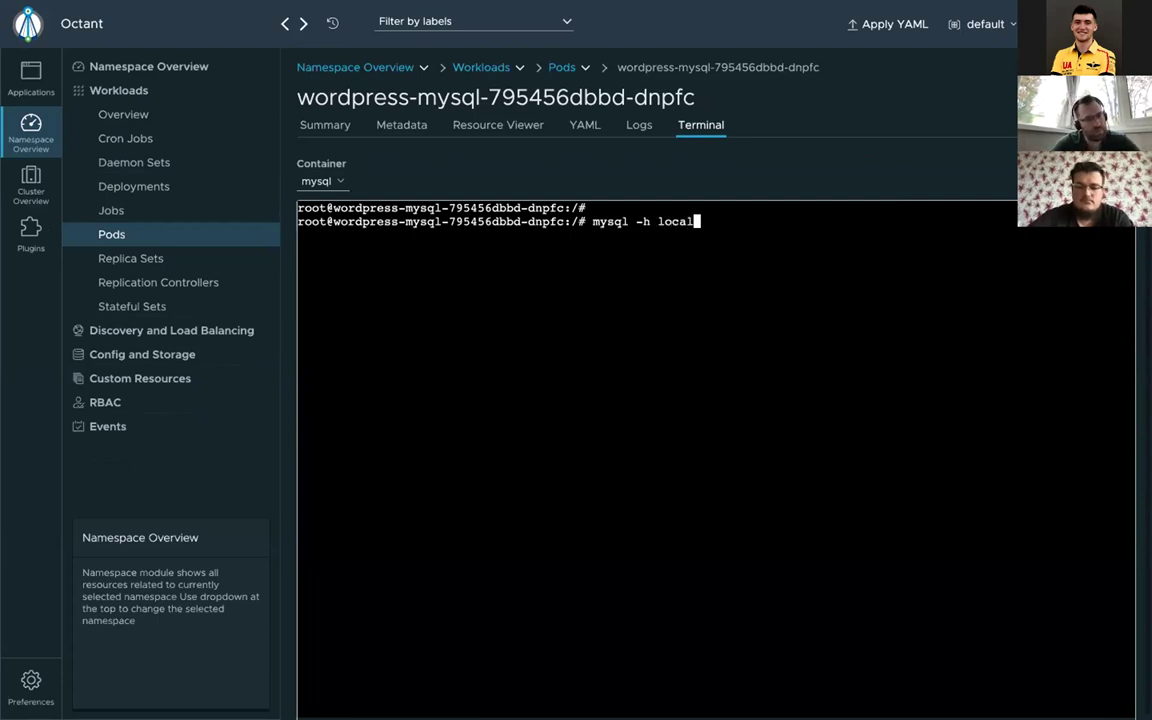
type("host -")
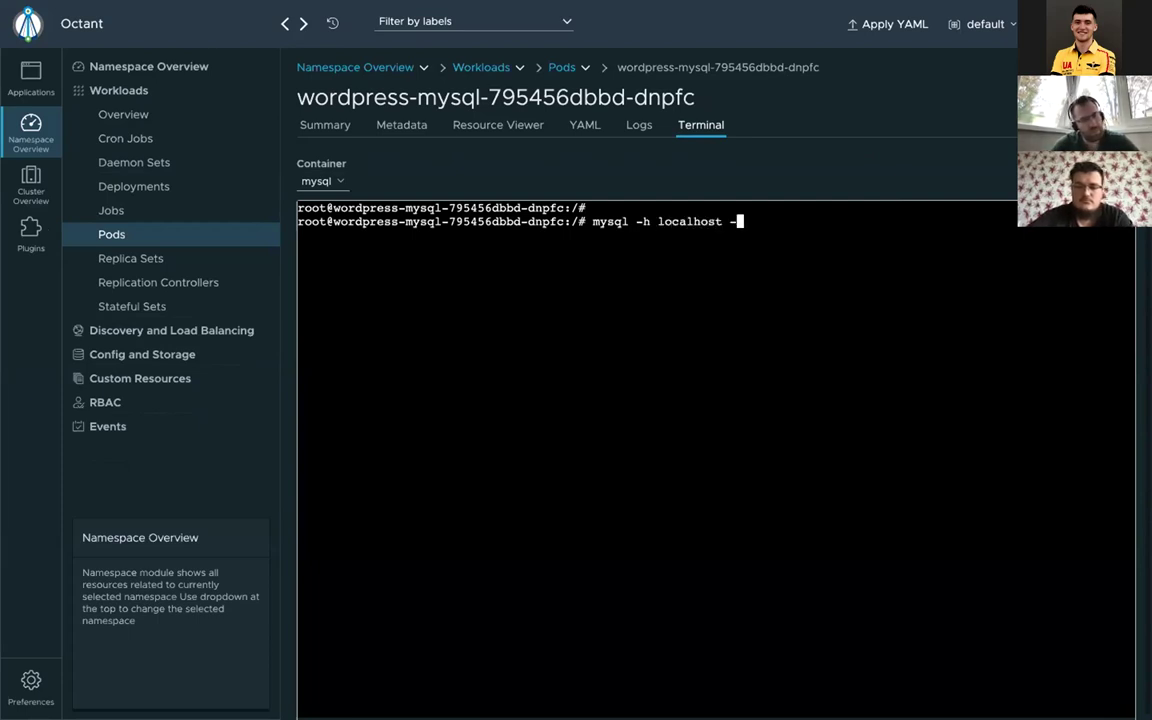
type("u ro")
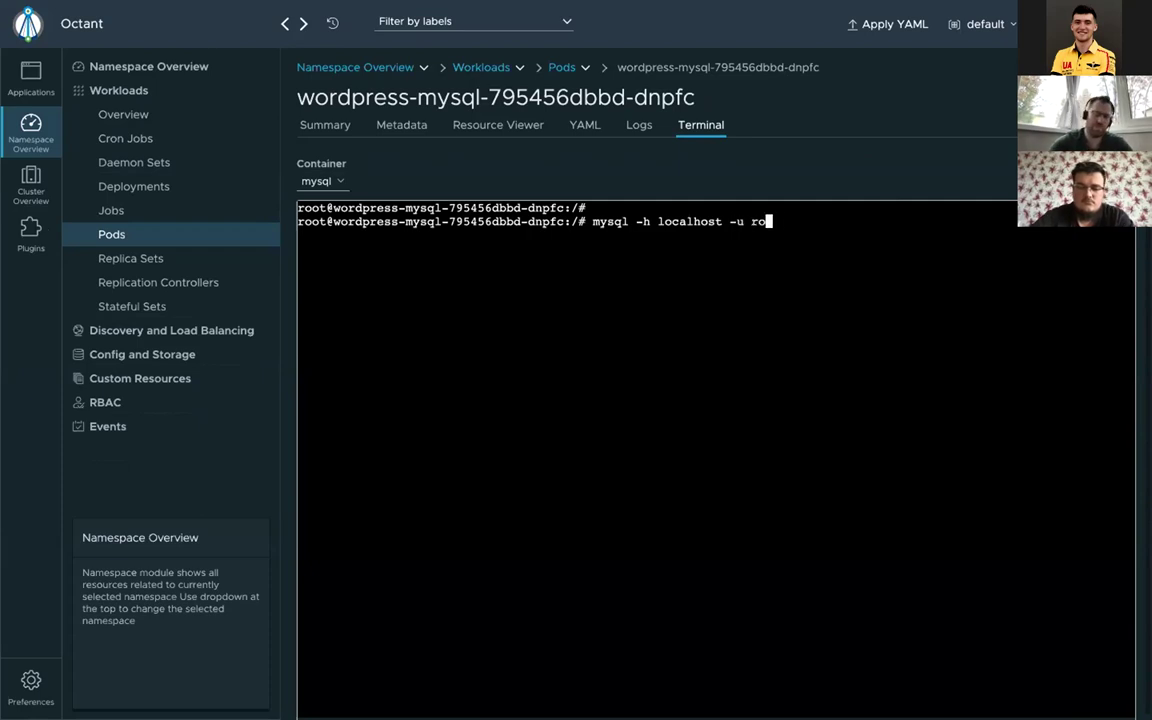
type("ot -p")
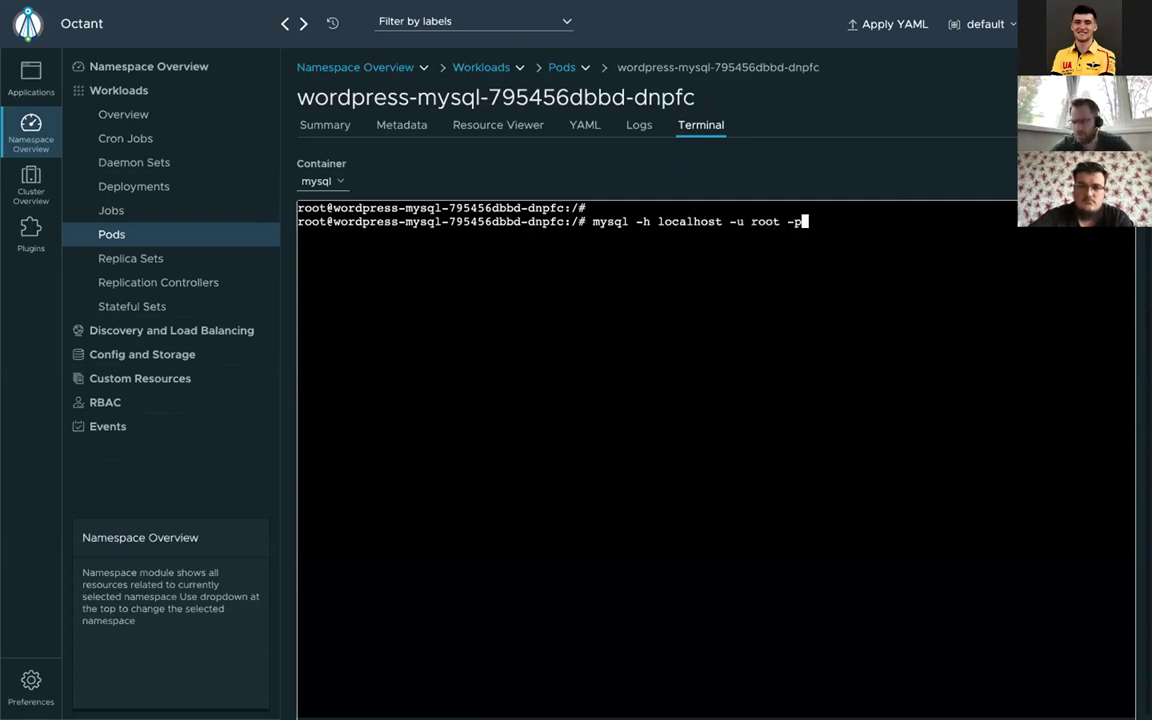
key("ctrl+Left")
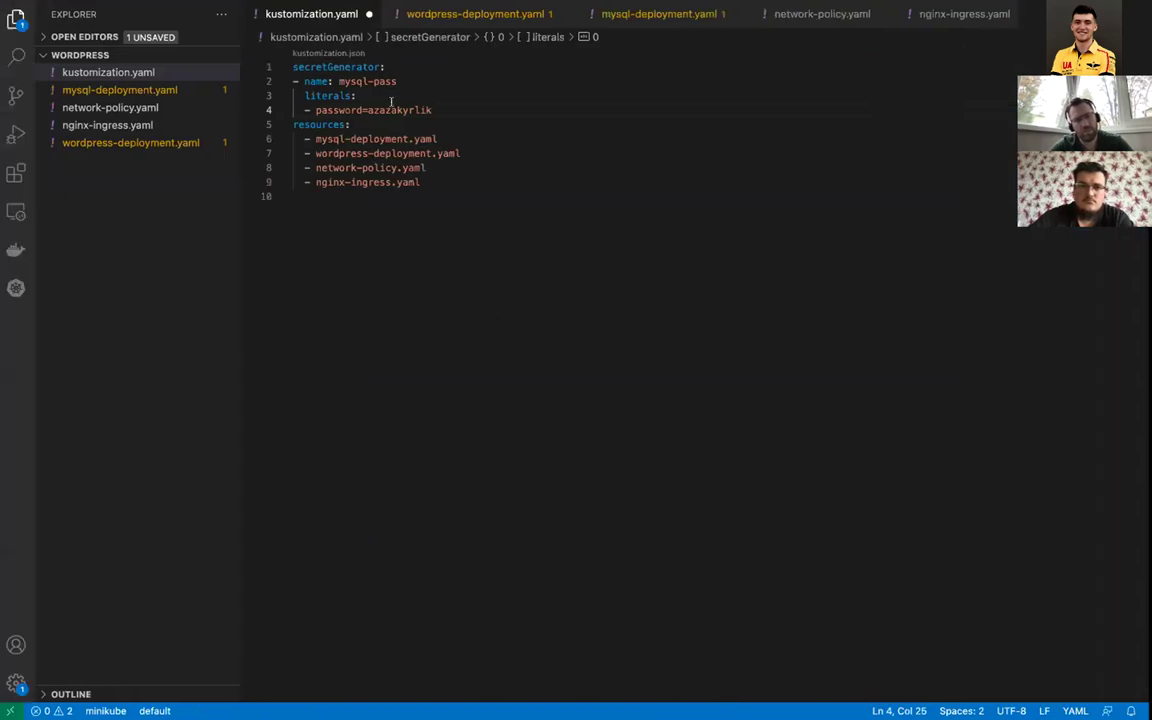
left_click(378, 109)
double_click(380, 109)
key("End")
left_click(375, 109)
left_click(368, 109)
left_click_drag(370, 109, 440, 108)
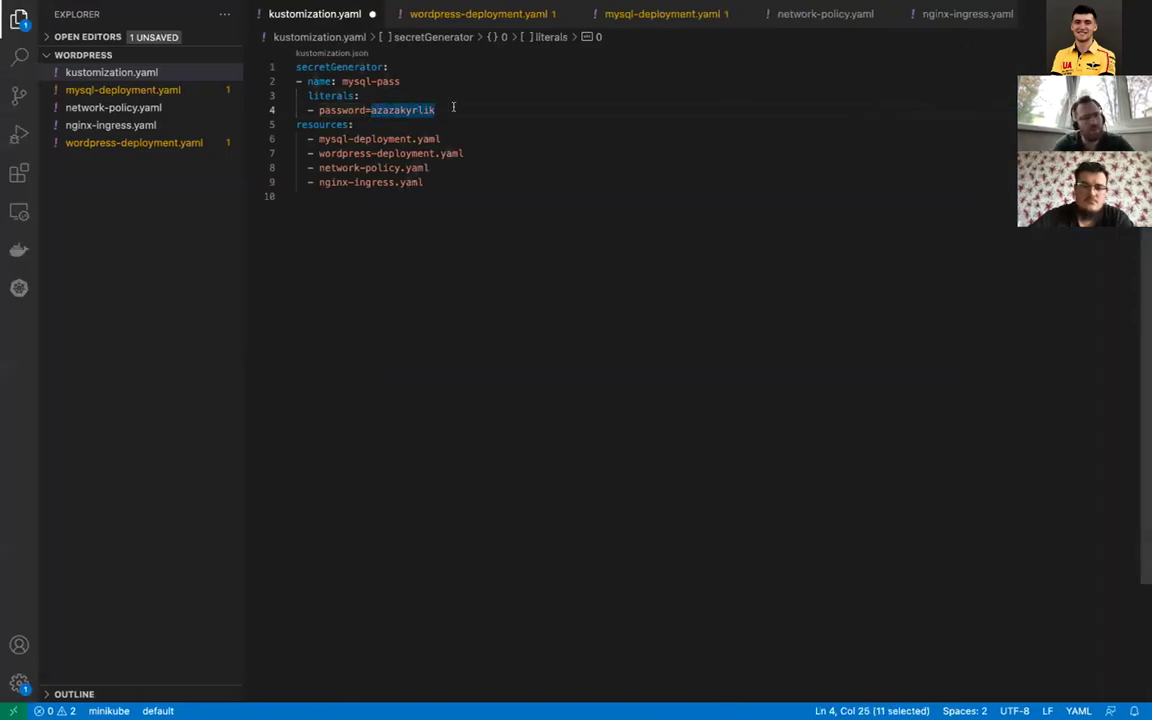
key("super+c")
key("ctrl+Right")
key("super+v")
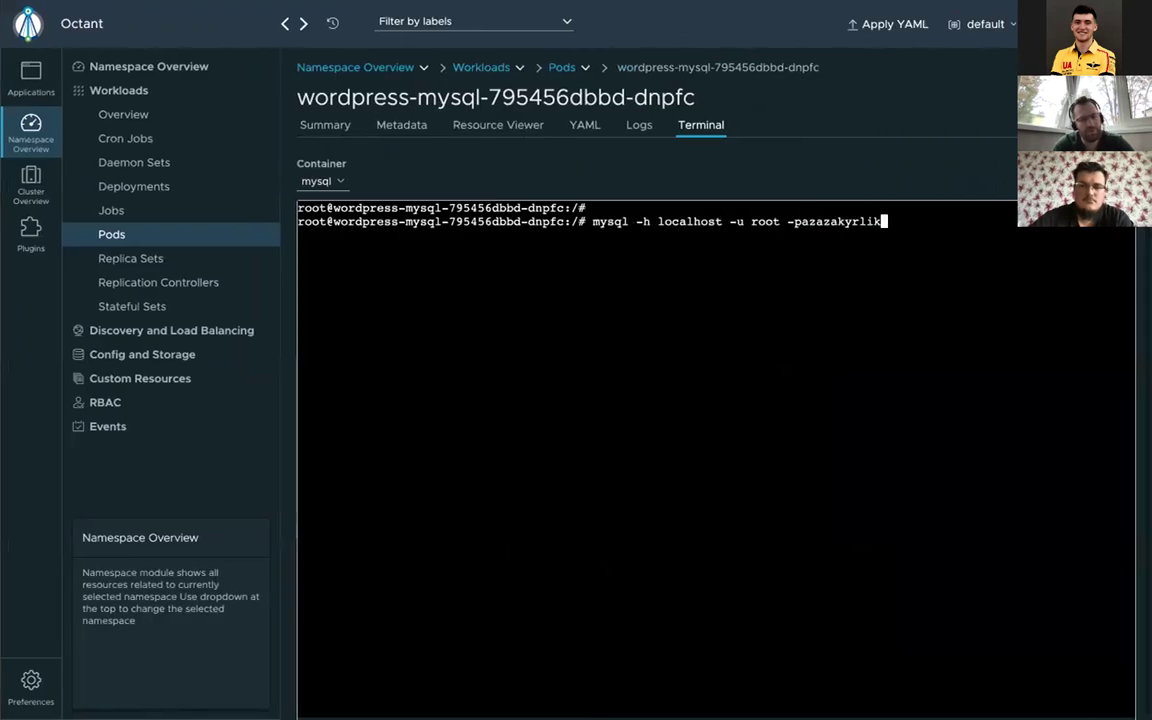
Step: Log in to MySQL and switch to the wordpress database with use wordpress;
key("Return")
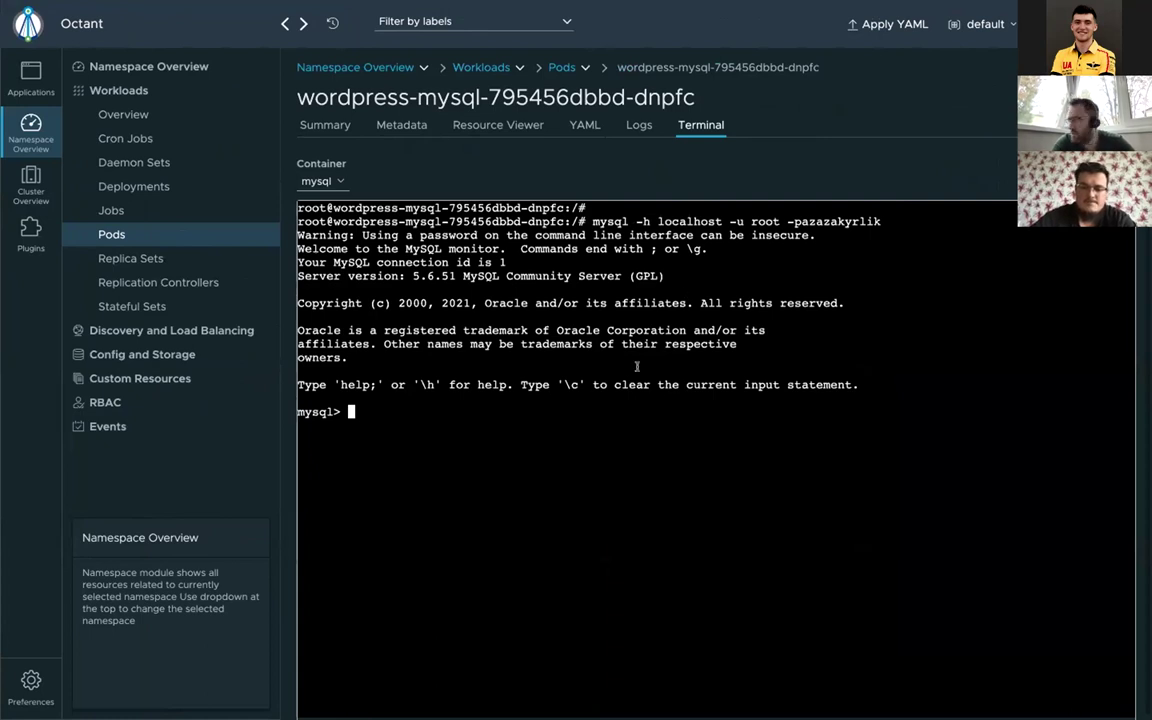
type("show ")
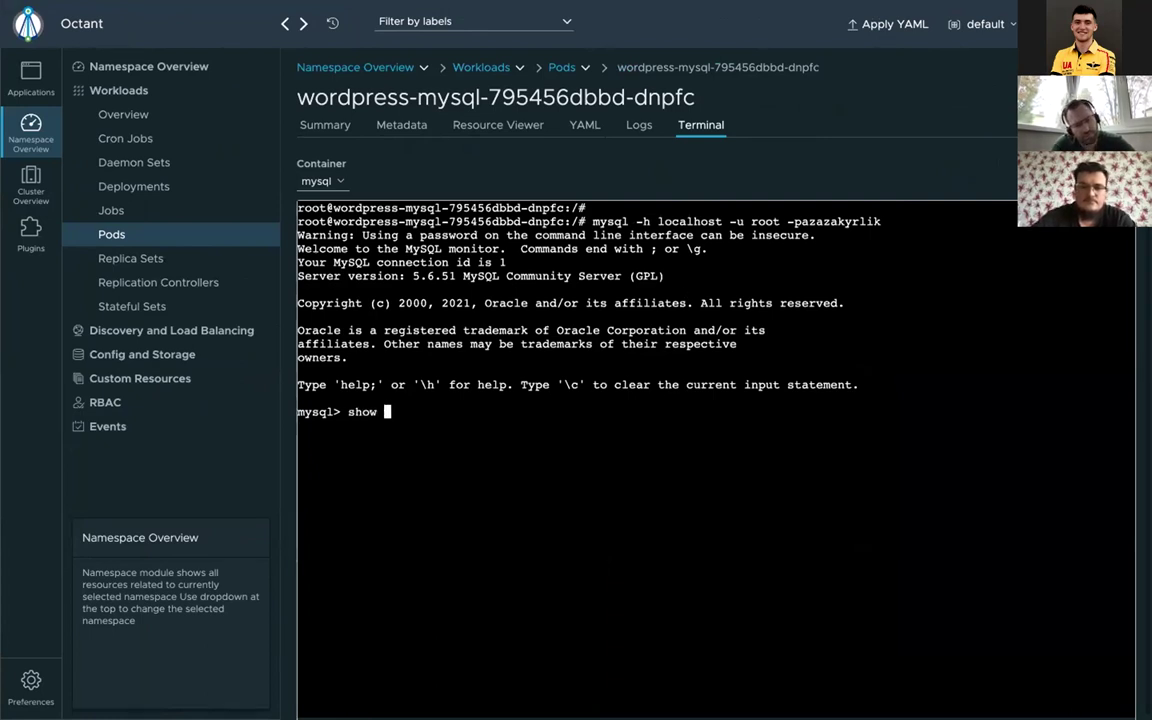
type("data")
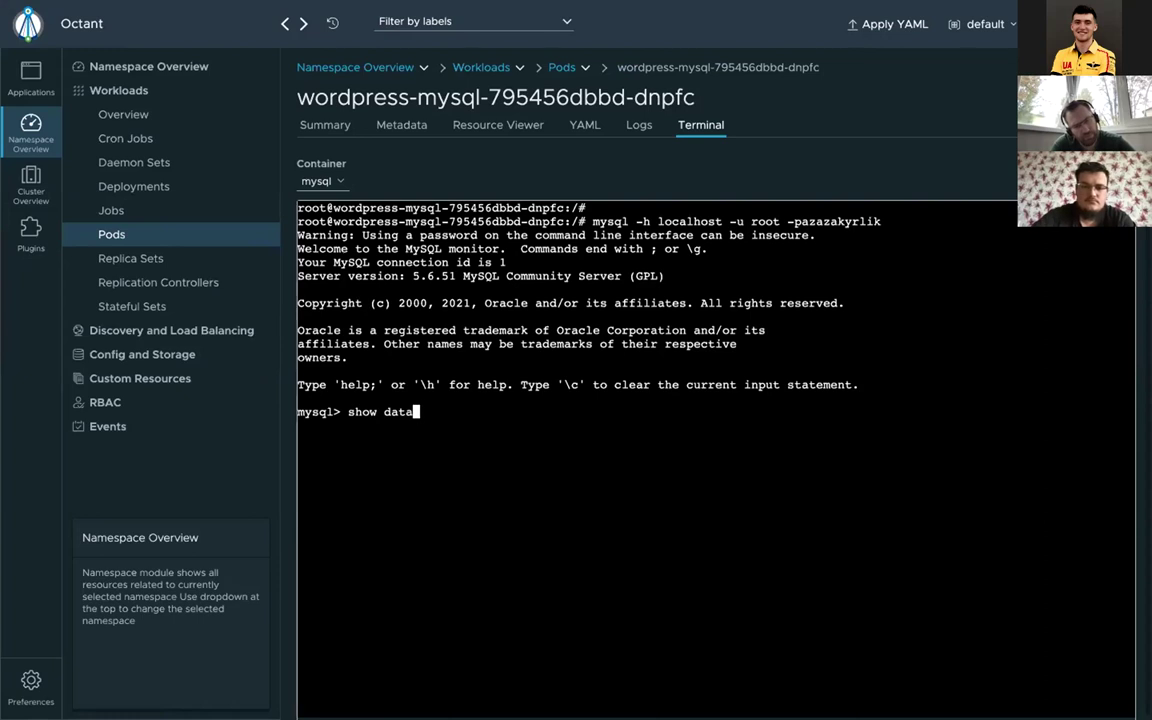
key("BackSpace")
key("BackSpace")
key("BackSpace")
key("BackSpace")
key("BackSpace")
key("BackSpace")
key("BackSpace")
key("BackSpace")
type("u")
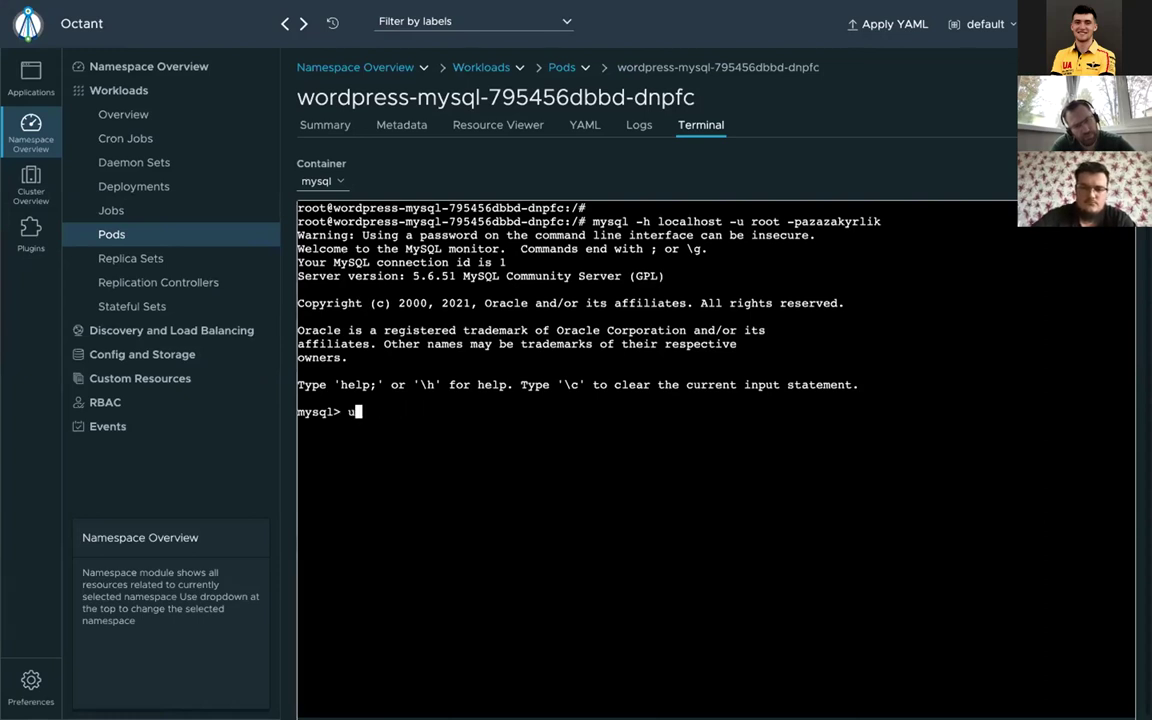
type("se wor")
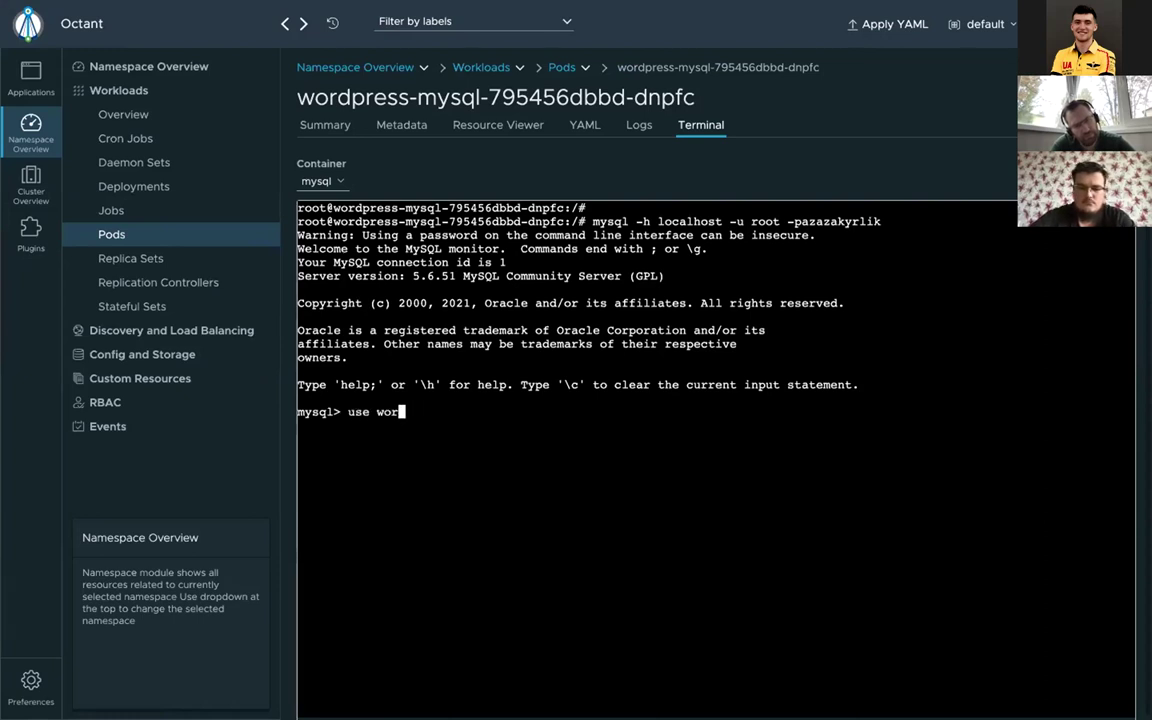
type("dpres;")
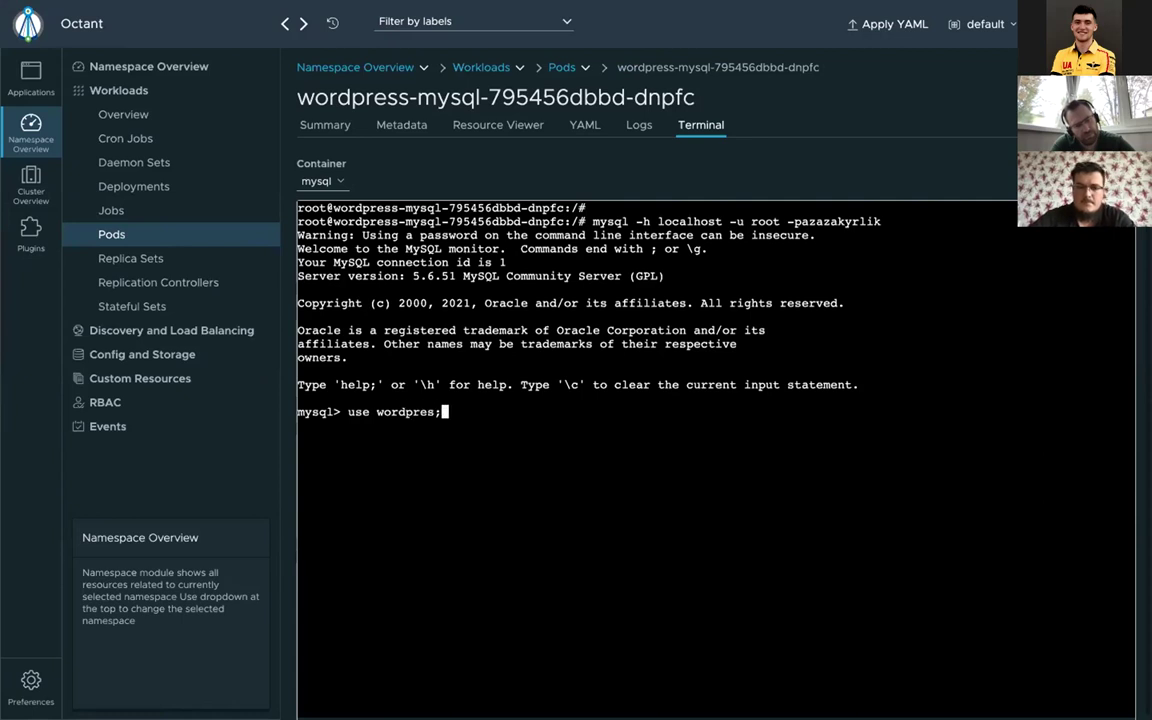
key("BackSpace")
type("s;")
key("Return")
key("Return")
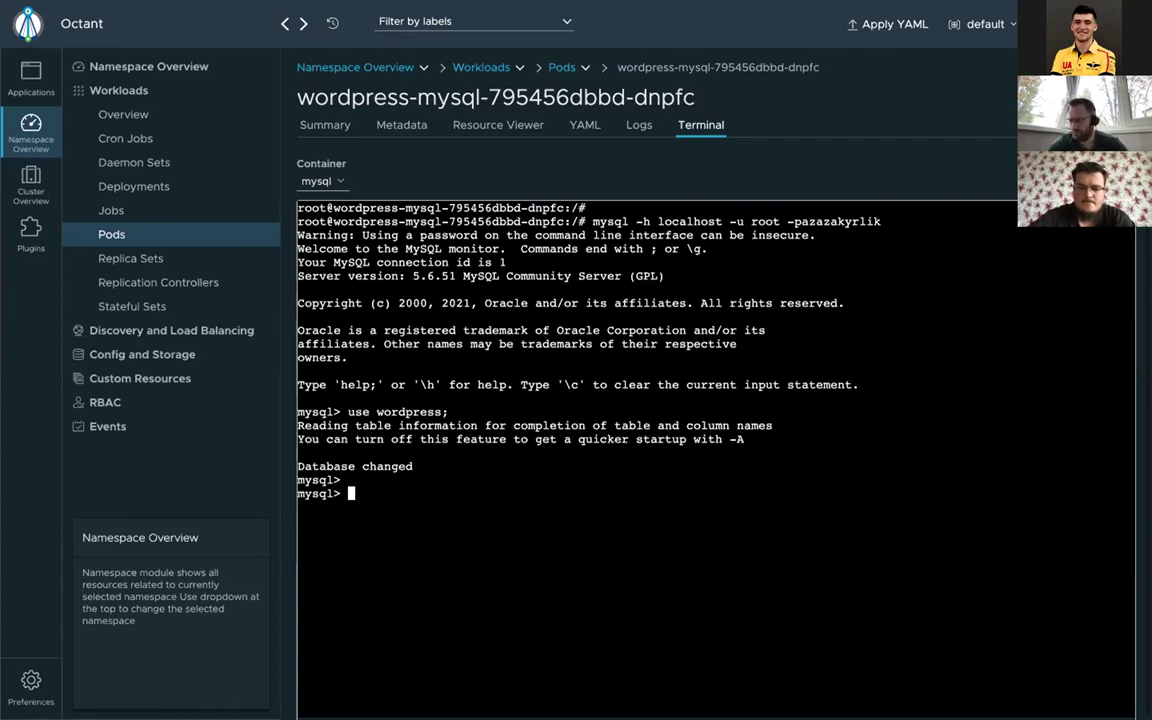
Step: Run select * from wp_posts; to show the Welcome to WordPress post, then return to Pods
type("sele")
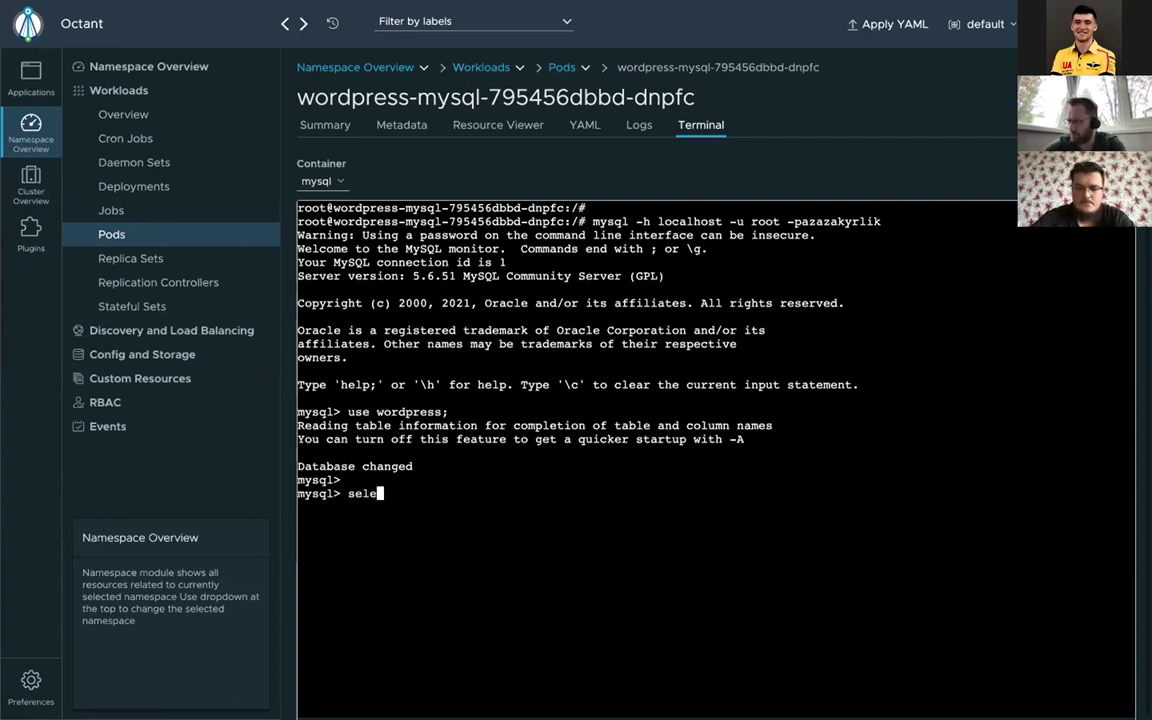
type("ct * ")
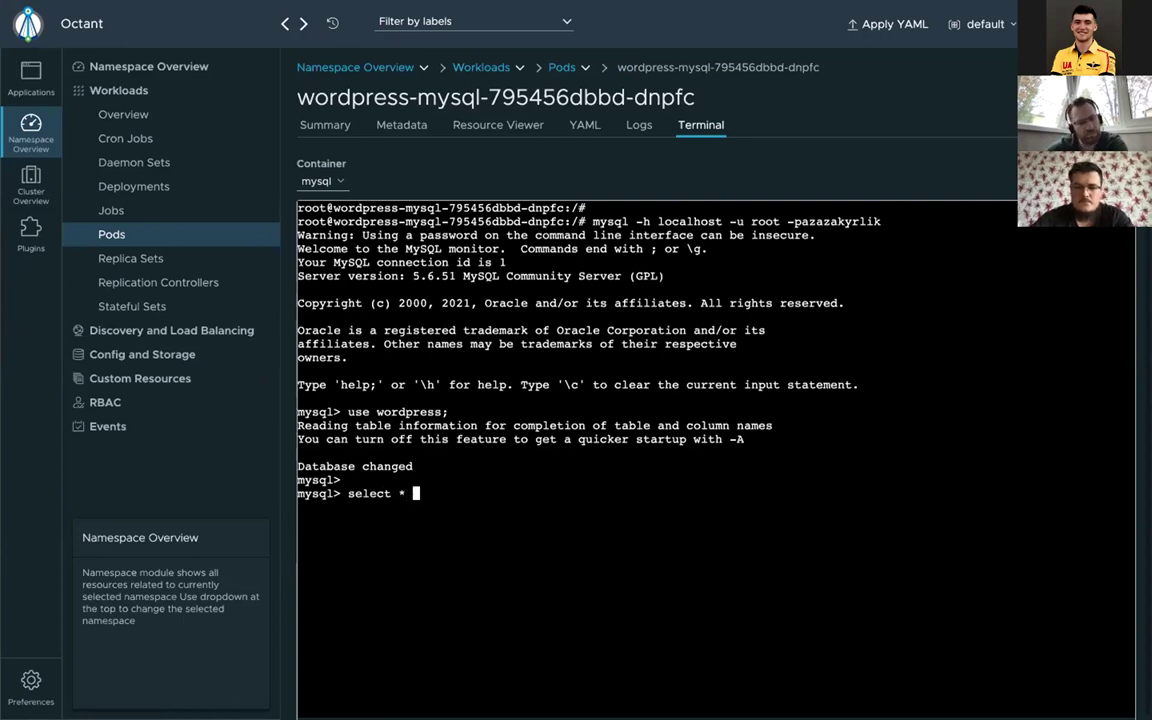
type("fr")
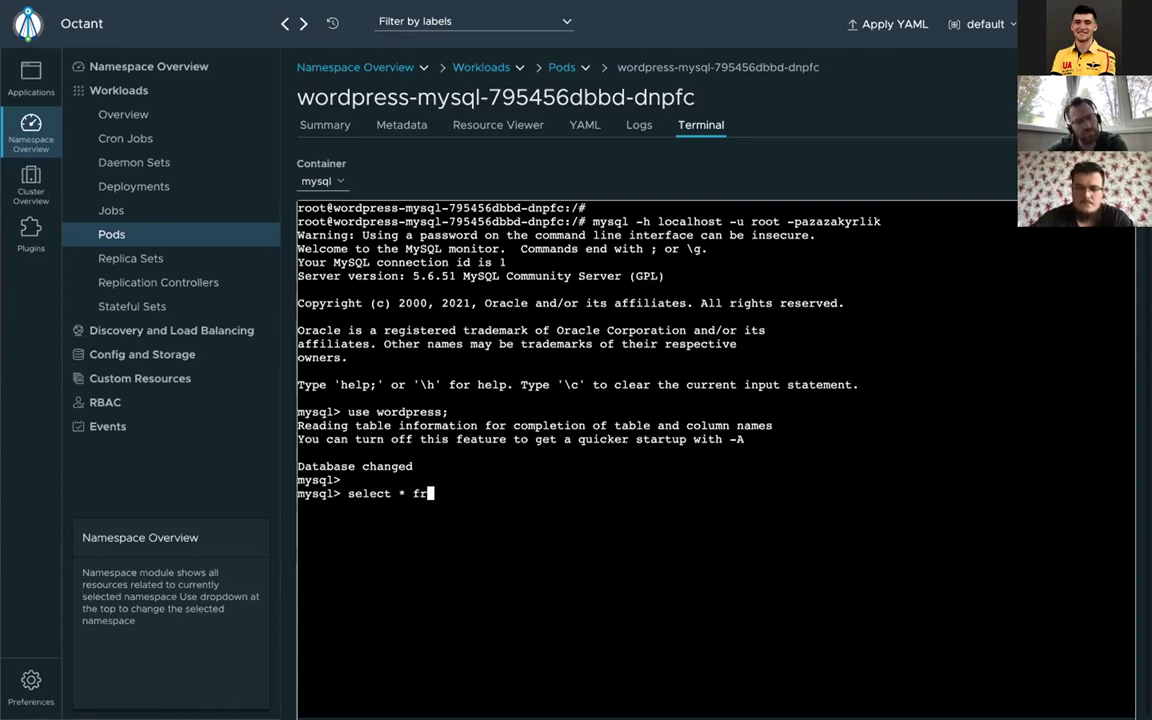
type("om wp")
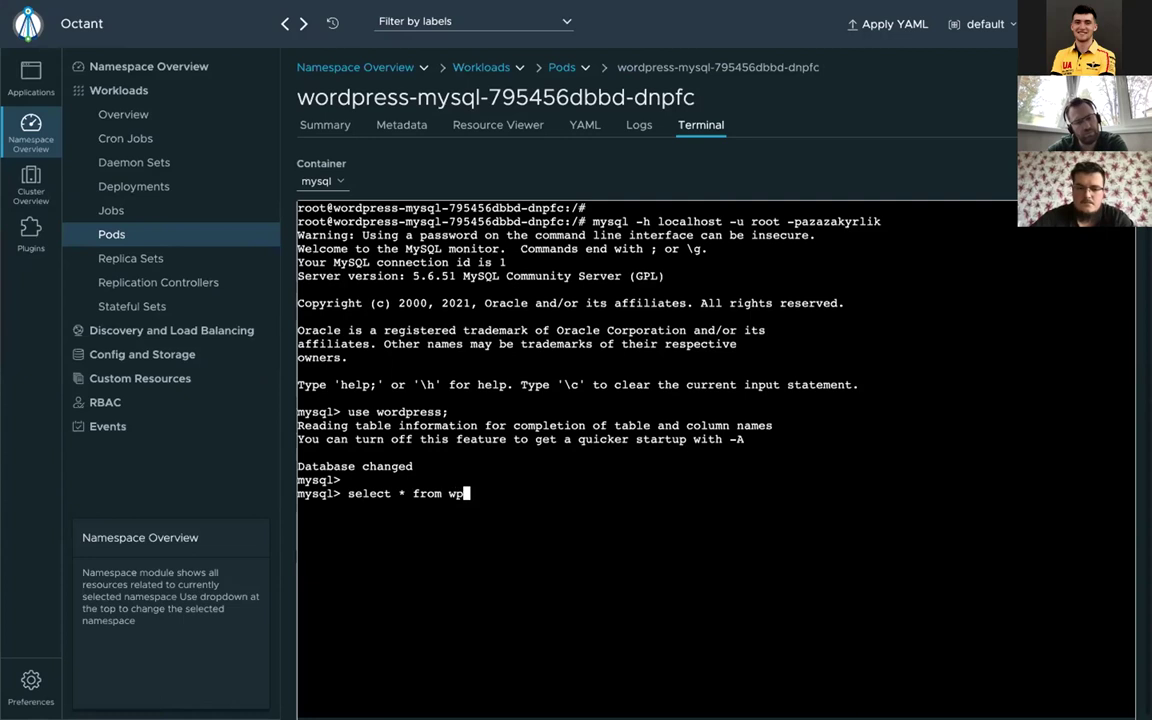
type("_posts")
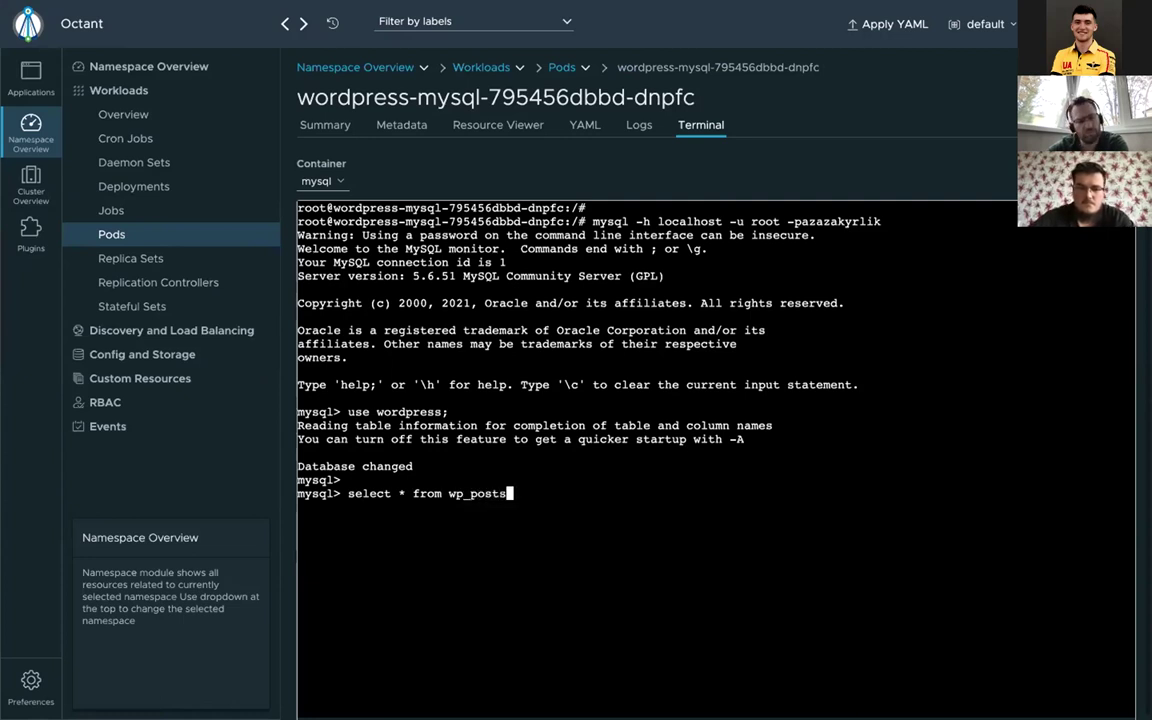
type(";")
key("Return")
key("Return")
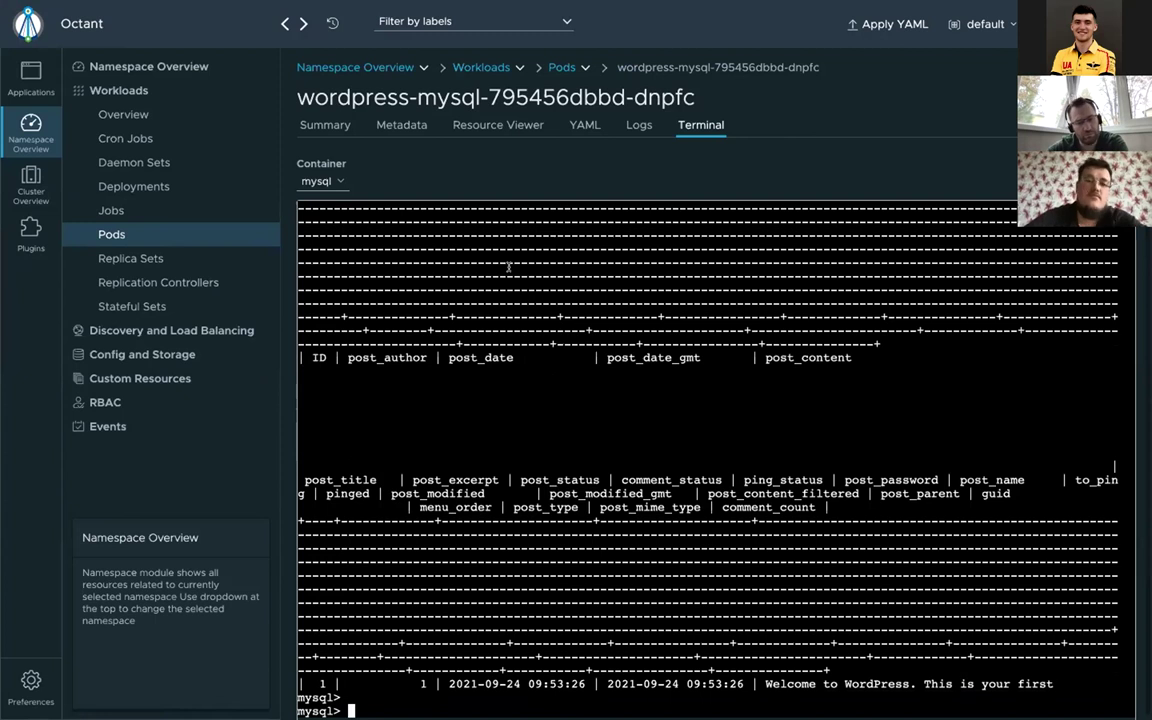
left_click(113, 232)
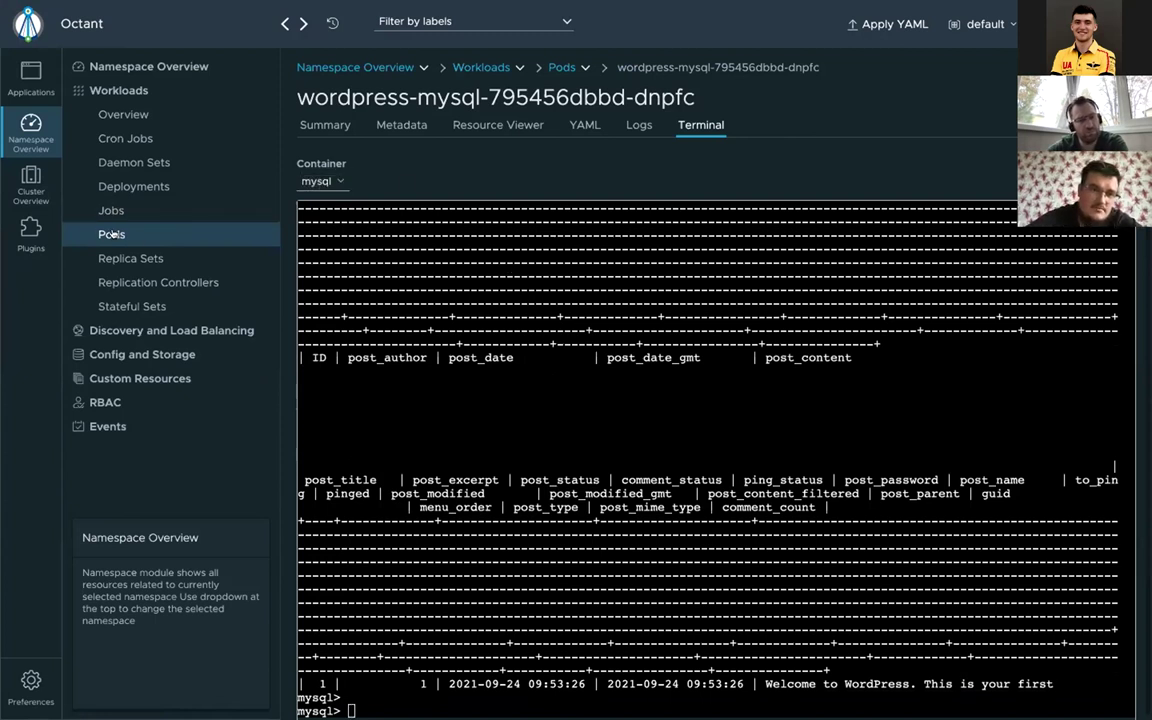
left_click(115, 262)
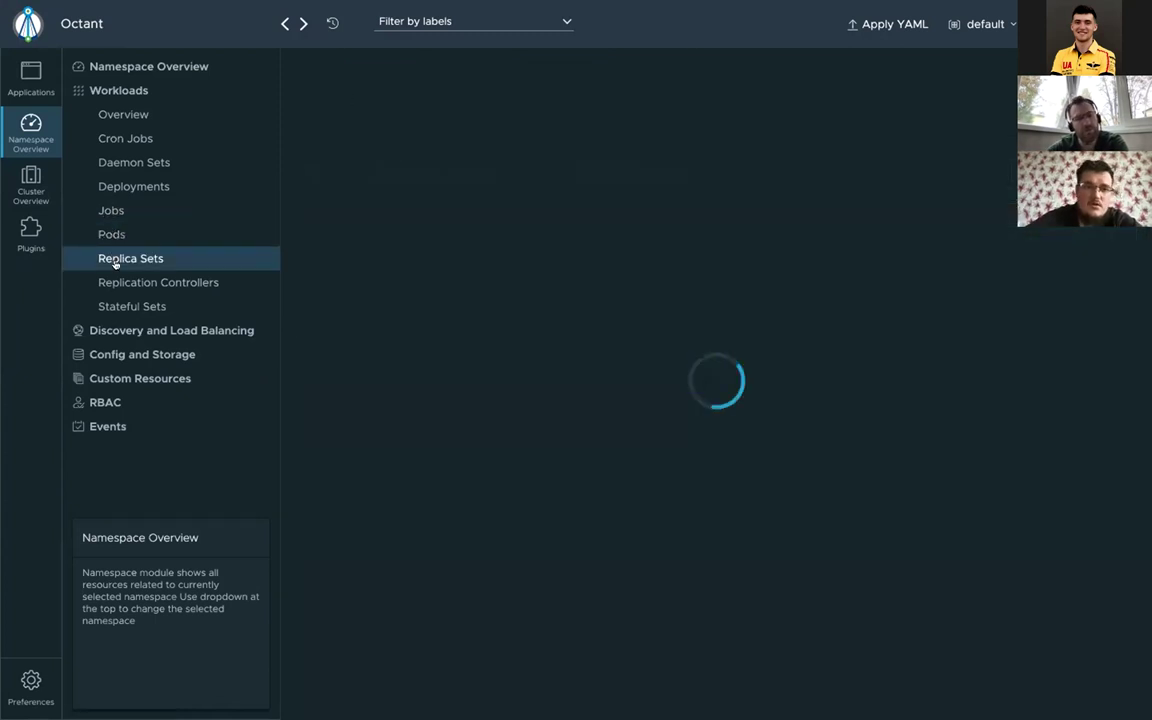
left_click(112, 234)
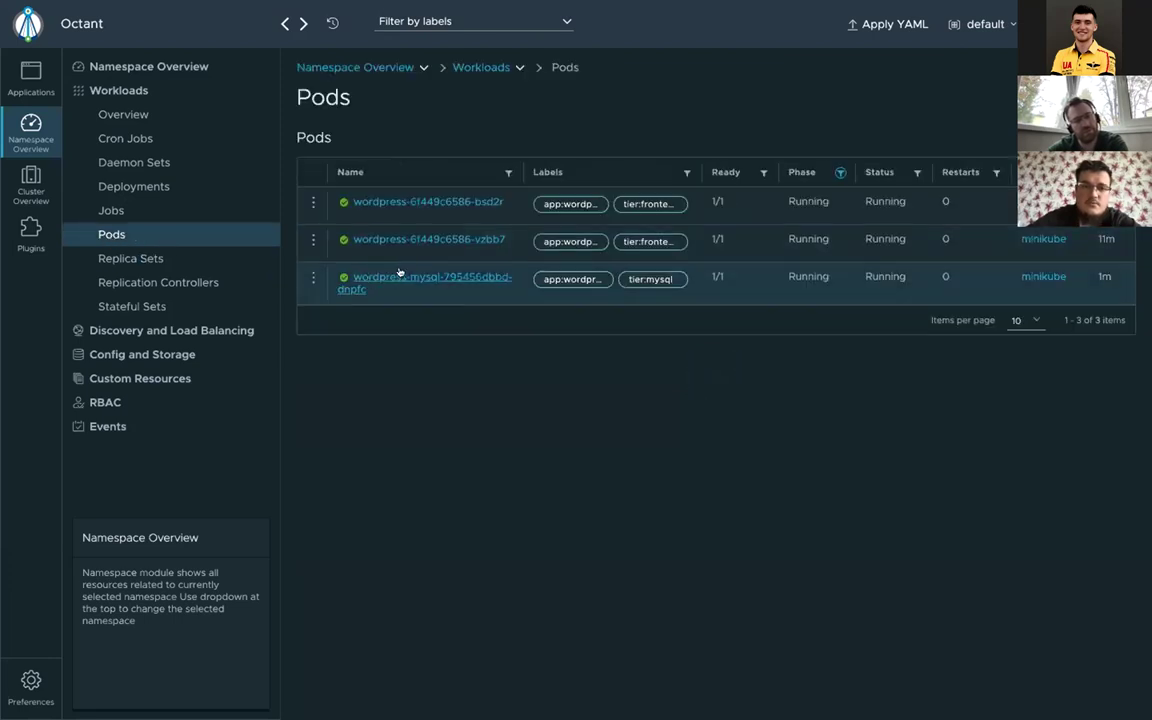
Step: Reopen the wordpress-mysql pod's details, starting a deletion but cancelling it
left_click(405, 277)
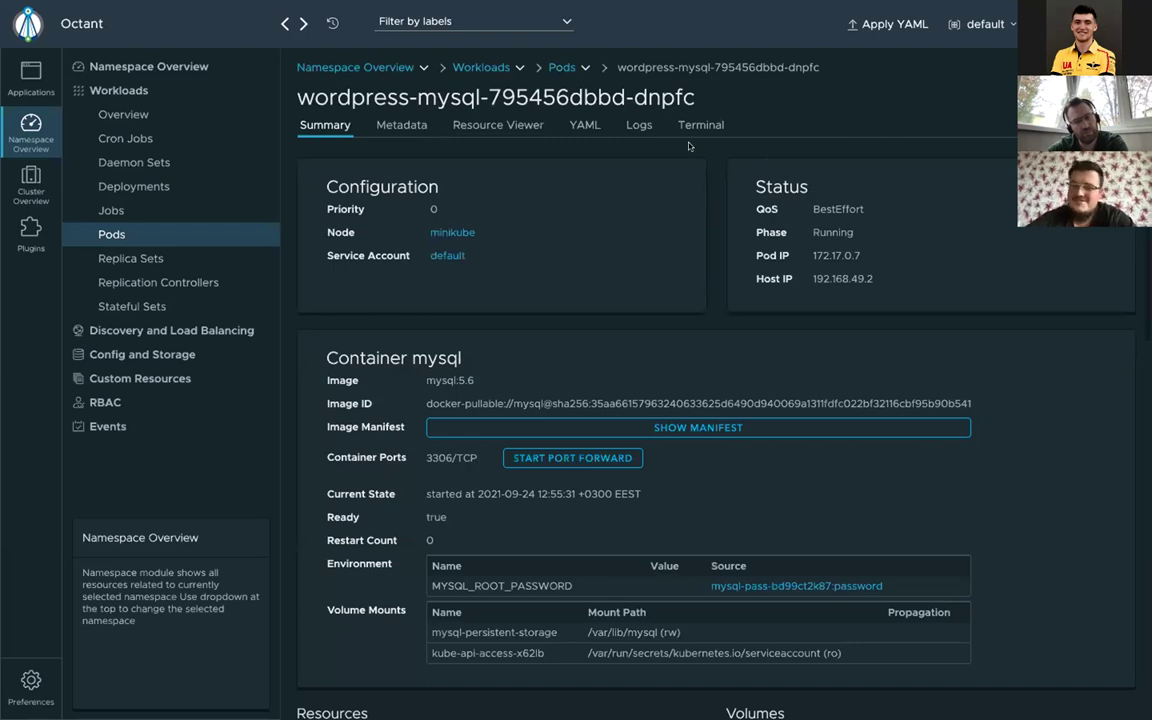
left_click(144, 262)
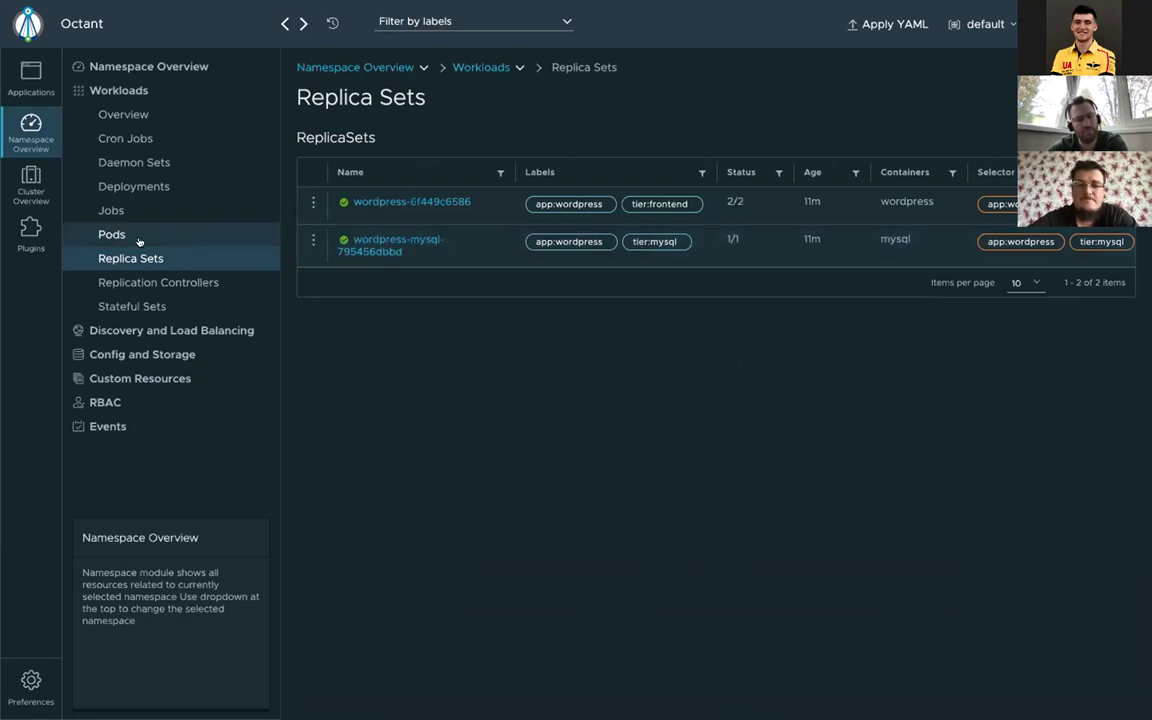
left_click(139, 238)
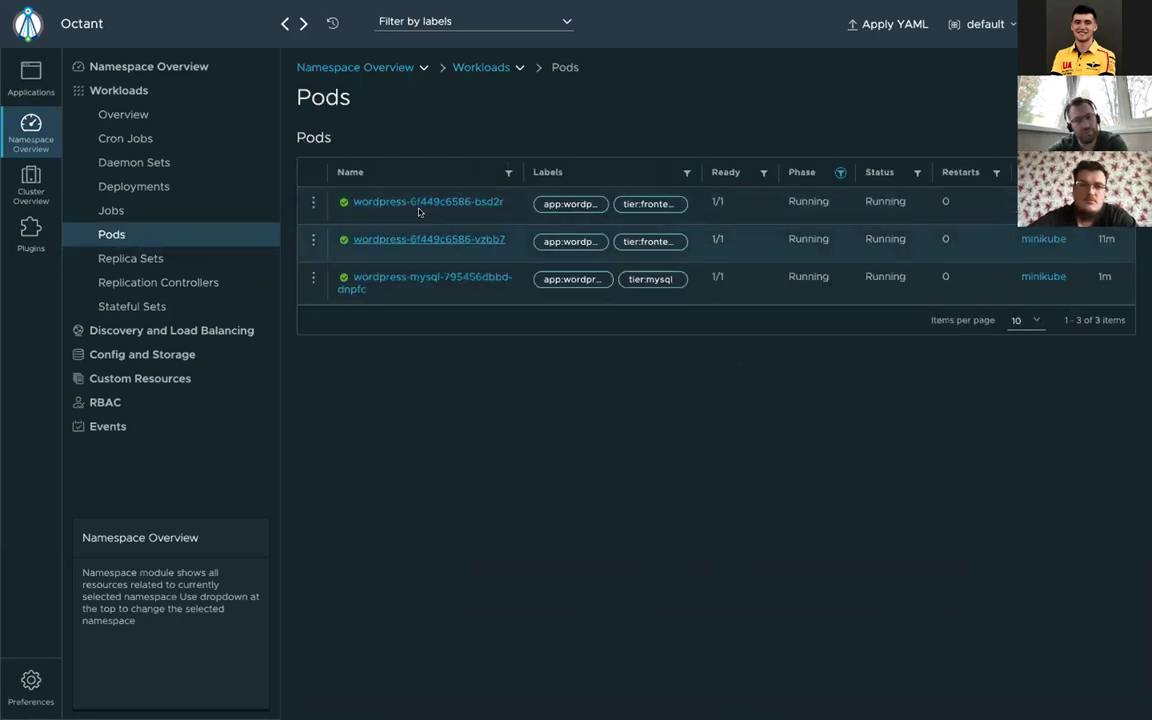
left_click(421, 282)
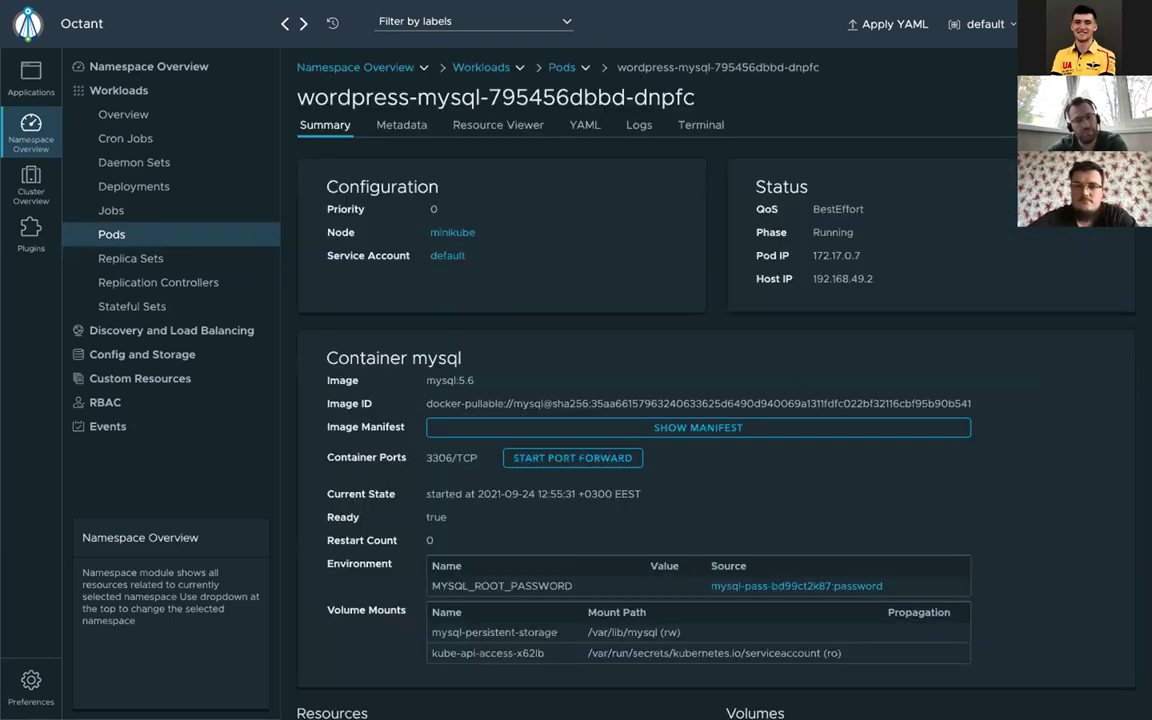
left_click(1100, 97)
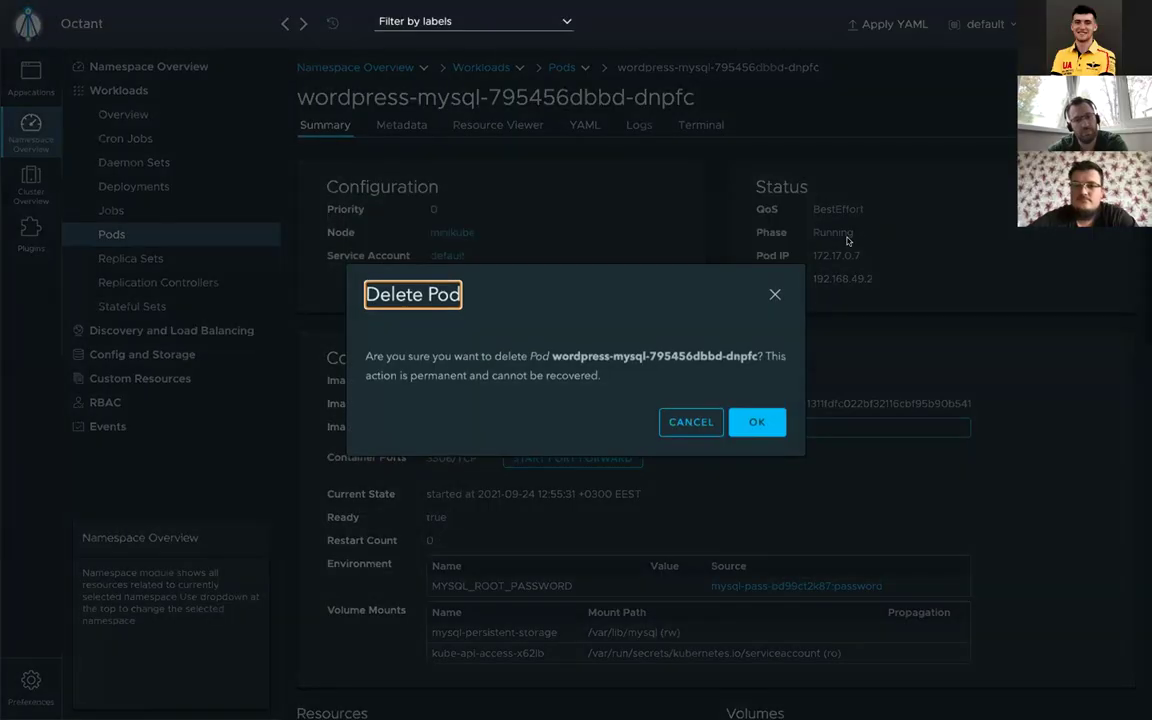
left_click(773, 293)
Step: Review the mysql login command in the pod terminal, then delete the dnpfc pod
left_click(700, 124)
scroll(636, 325, "up", 5)
scroll(636, 325, "up", 10)
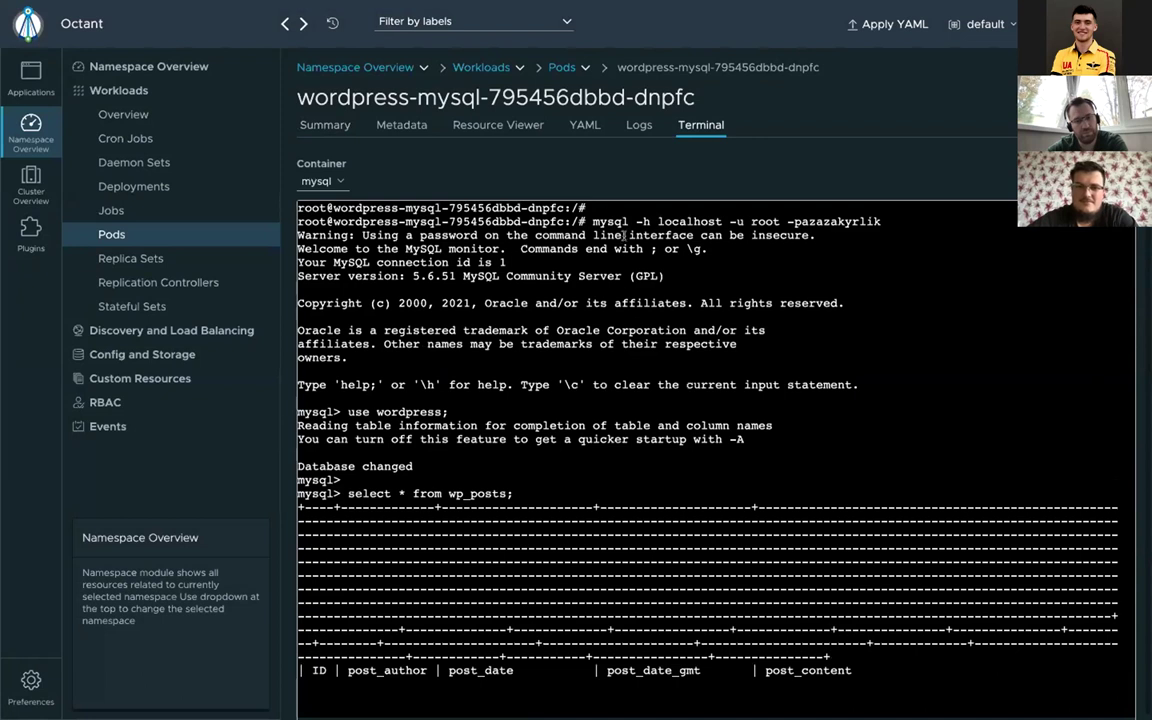
left_click_drag(593, 221, 886, 221)
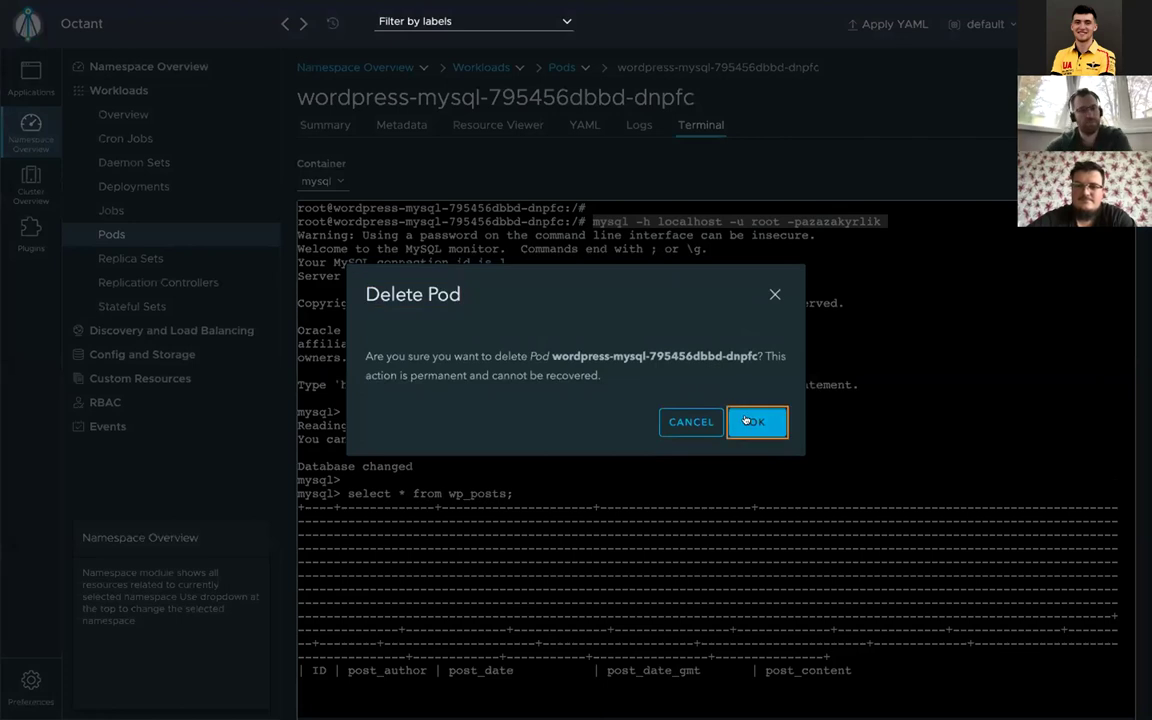
left_click(753, 419)
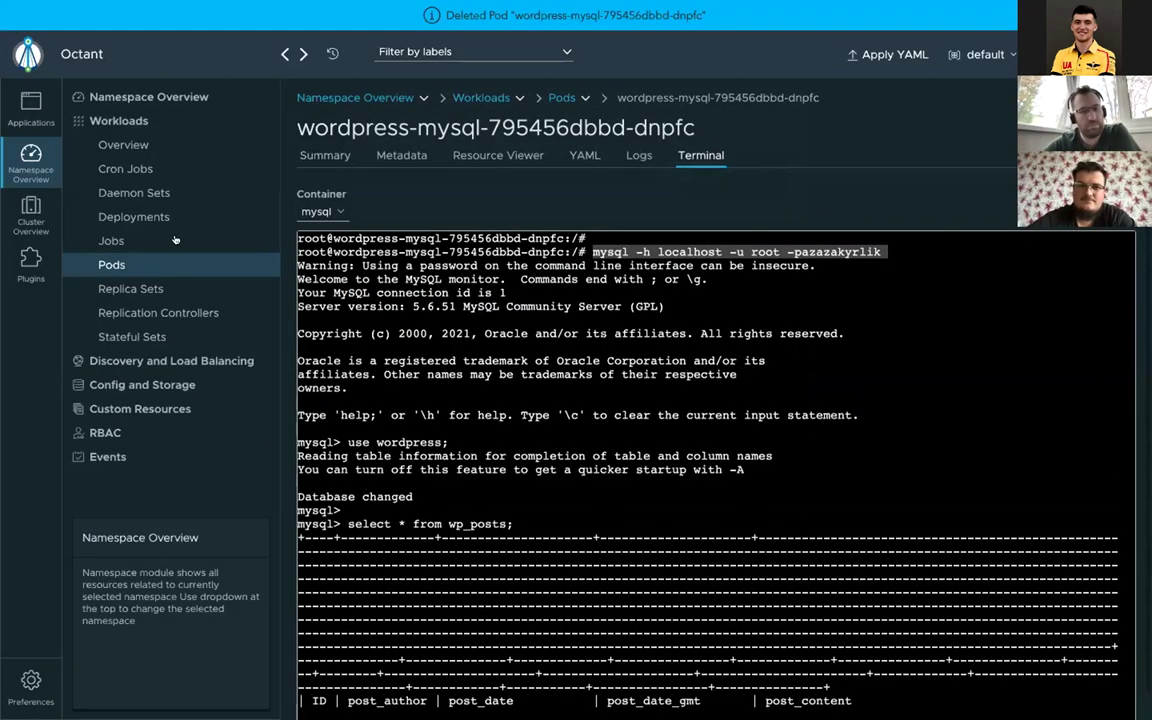
left_click(107, 265)
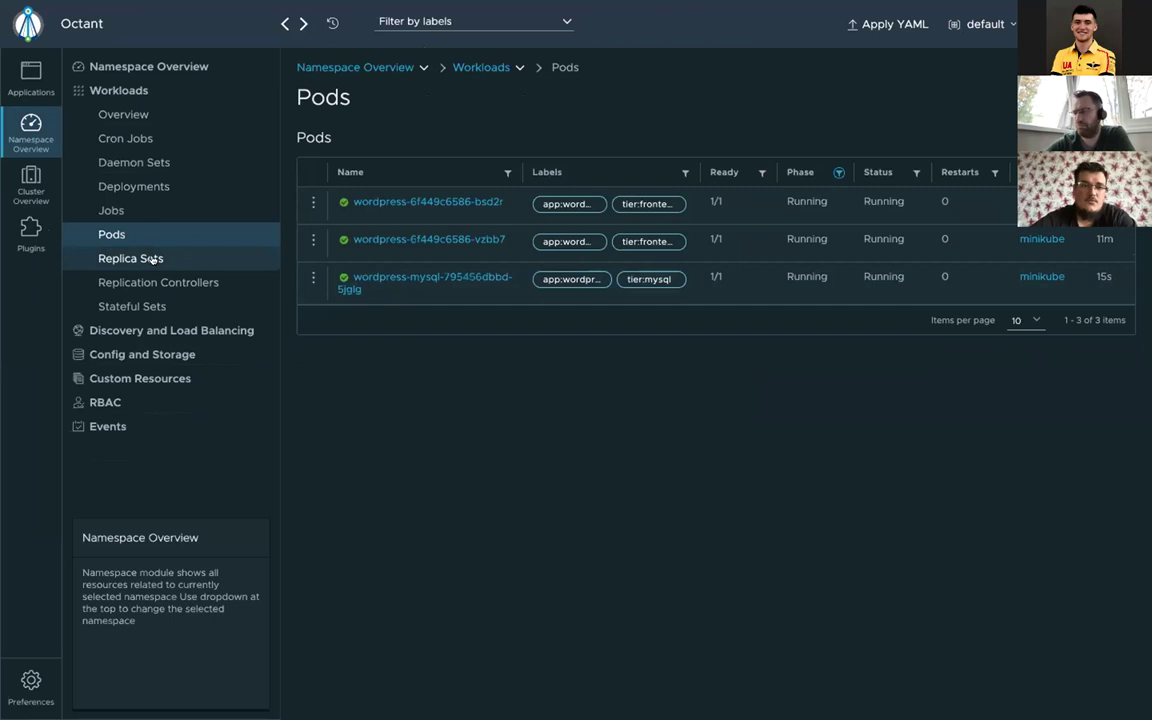
Step: Read the wordpress-6f449c6586 ReplicaSet's YAML, from its replicas count to the 2 ready replicas
left_click(115, 258)
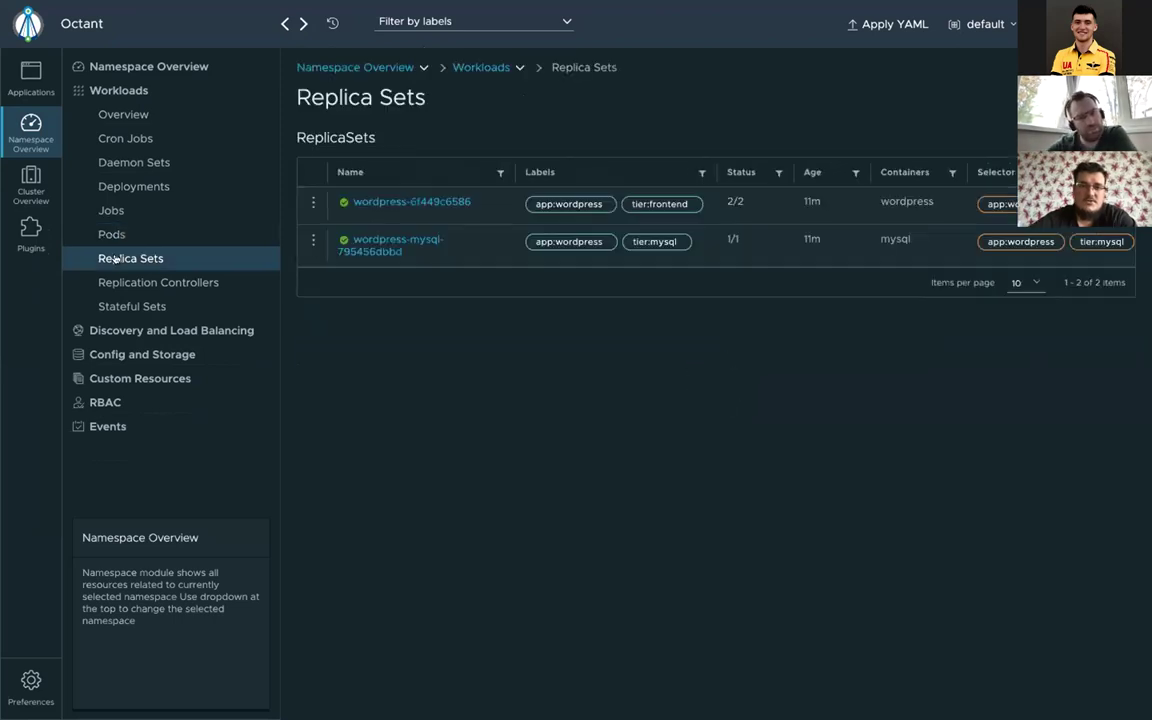
left_click(424, 202)
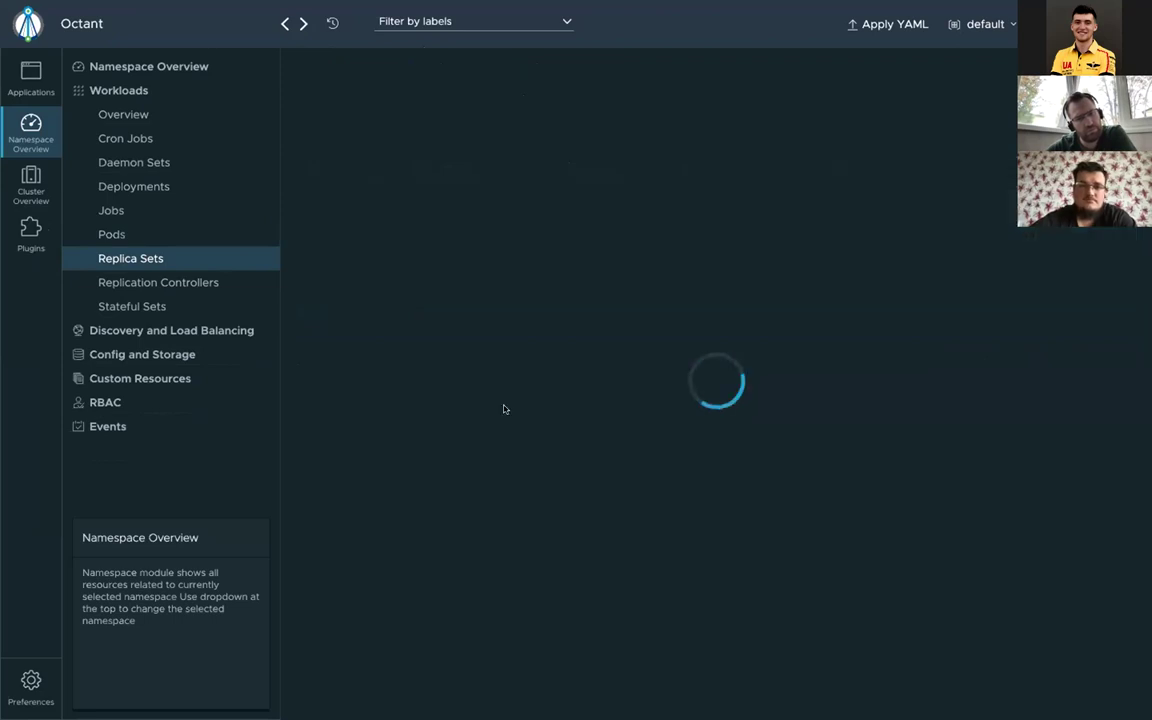
left_click(585, 125)
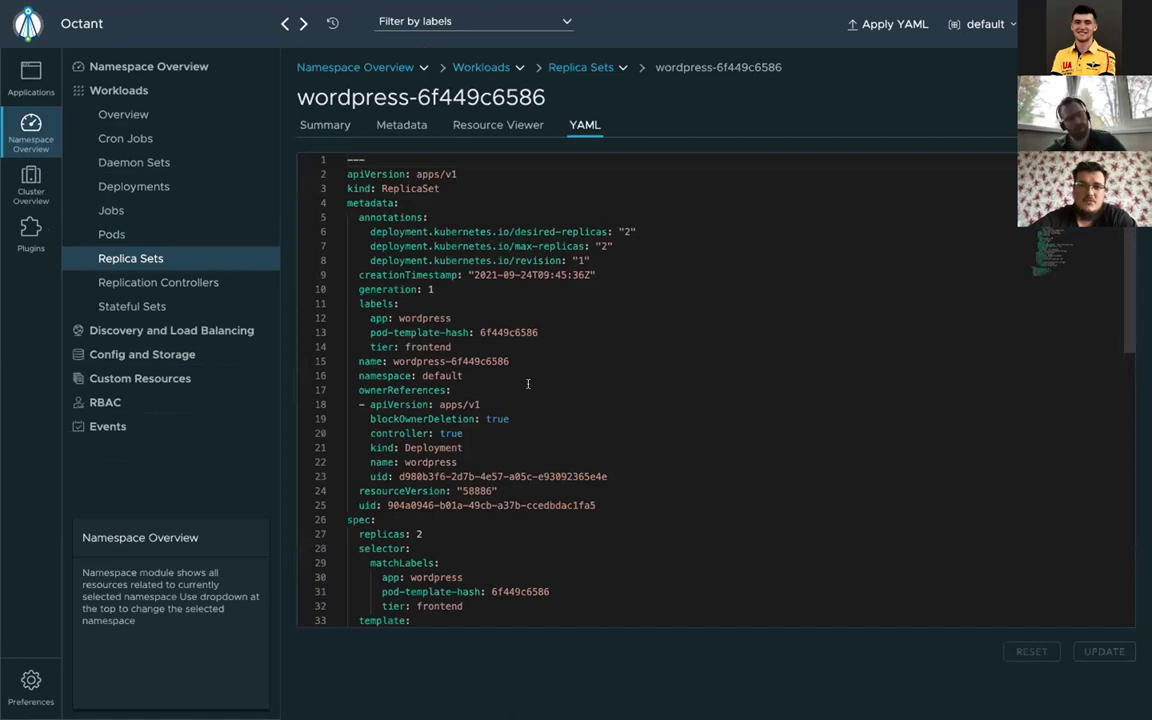
scroll(528, 384, "down", 5)
scroll(528, 384, "up", 1)
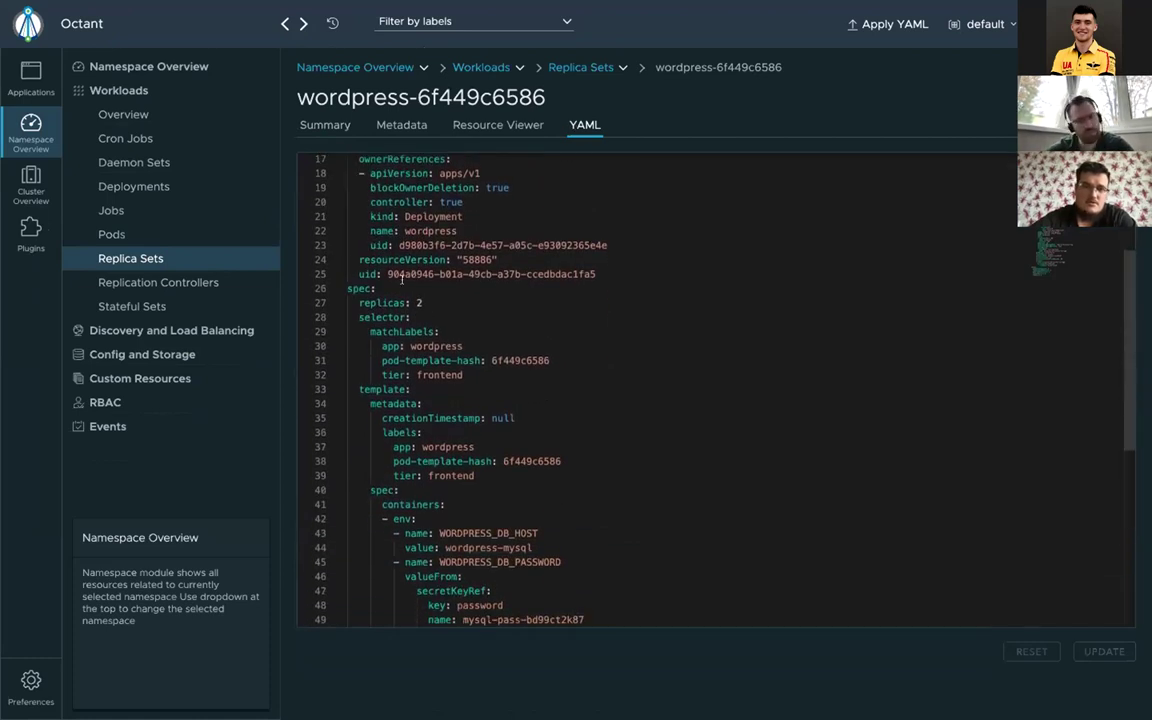
left_click(418, 302)
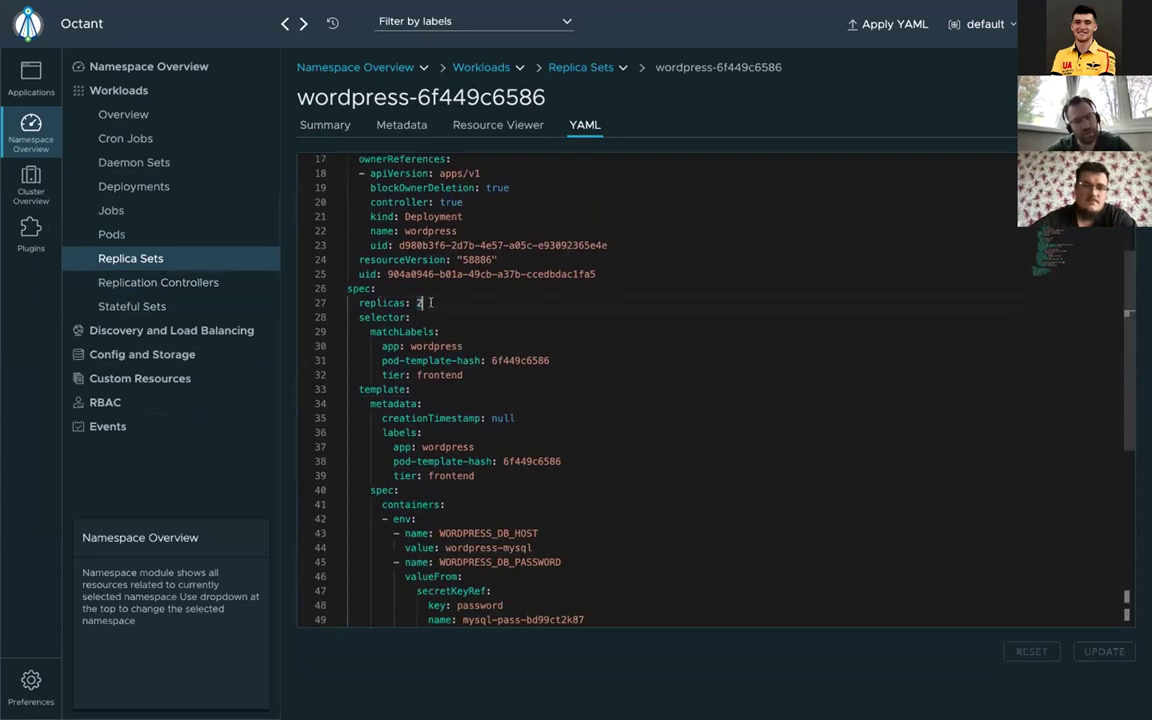
scroll(475, 390, "down", 5)
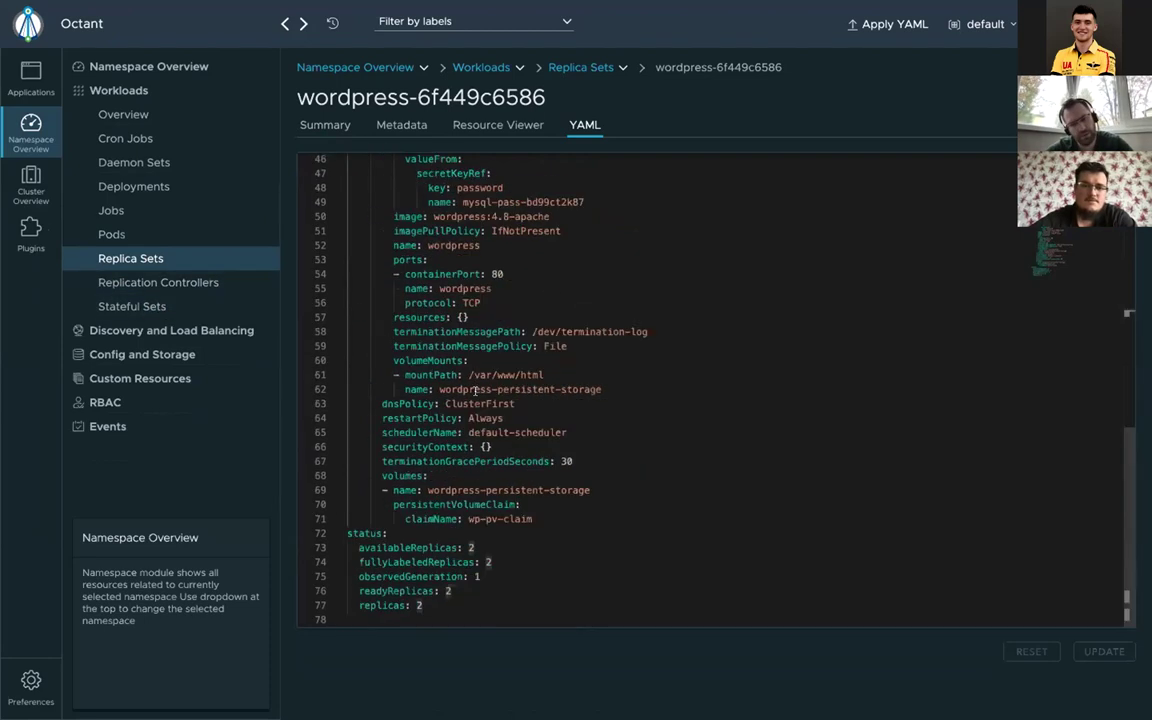
key("ctrl+Left")
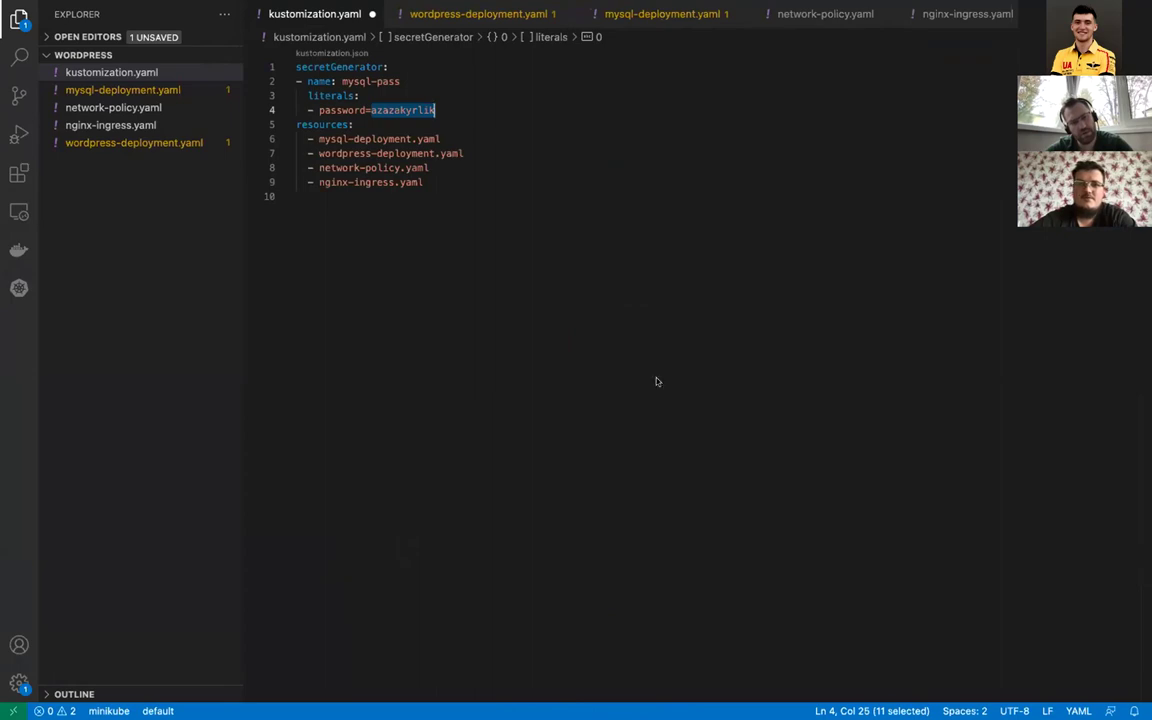
Step: Scroll through wordpress-deployment.yaml, noting the volume claim name and PersistentVolumeClaim kind
left_click(527, 16)
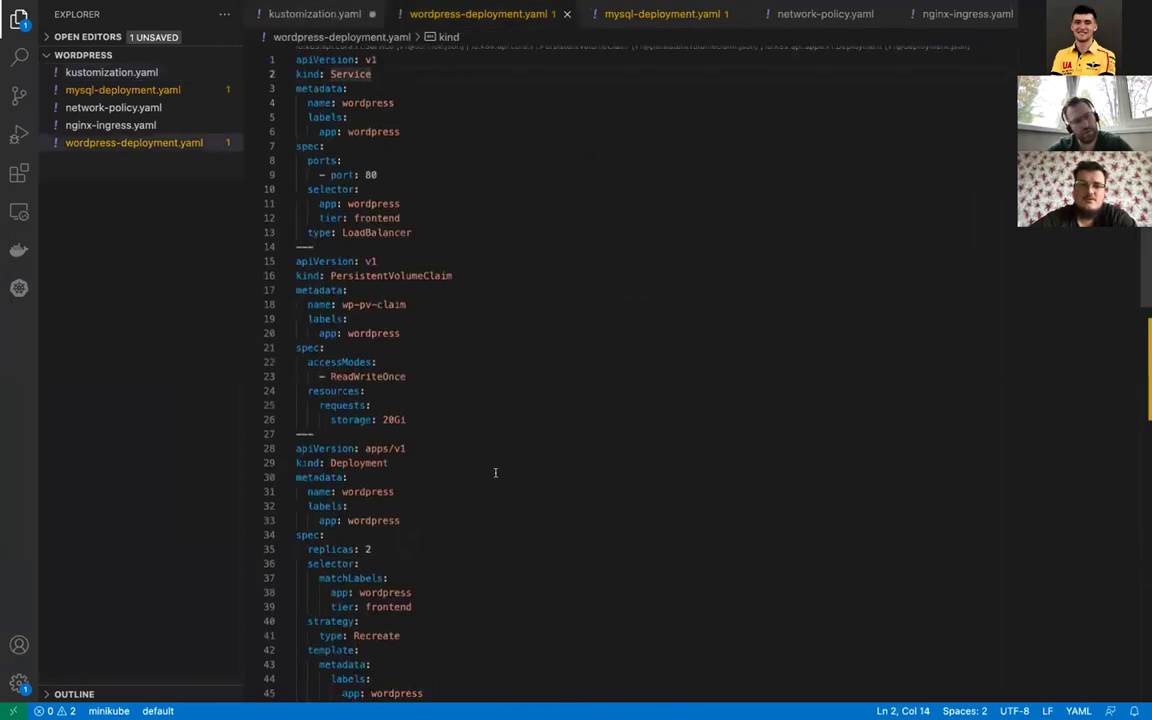
scroll(496, 470, "down", 20)
scroll(496, 478, "up", 3)
scroll(465, 124, "up", 3)
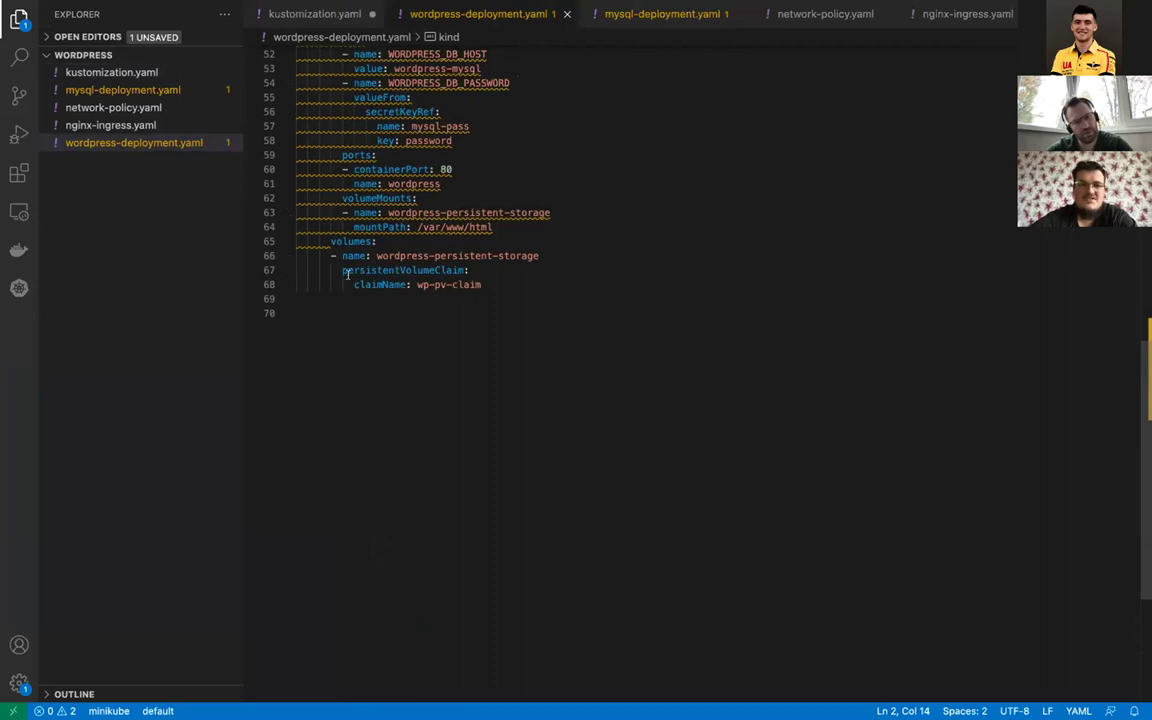
left_click(480, 283)
scroll(510, 230, "up", 7)
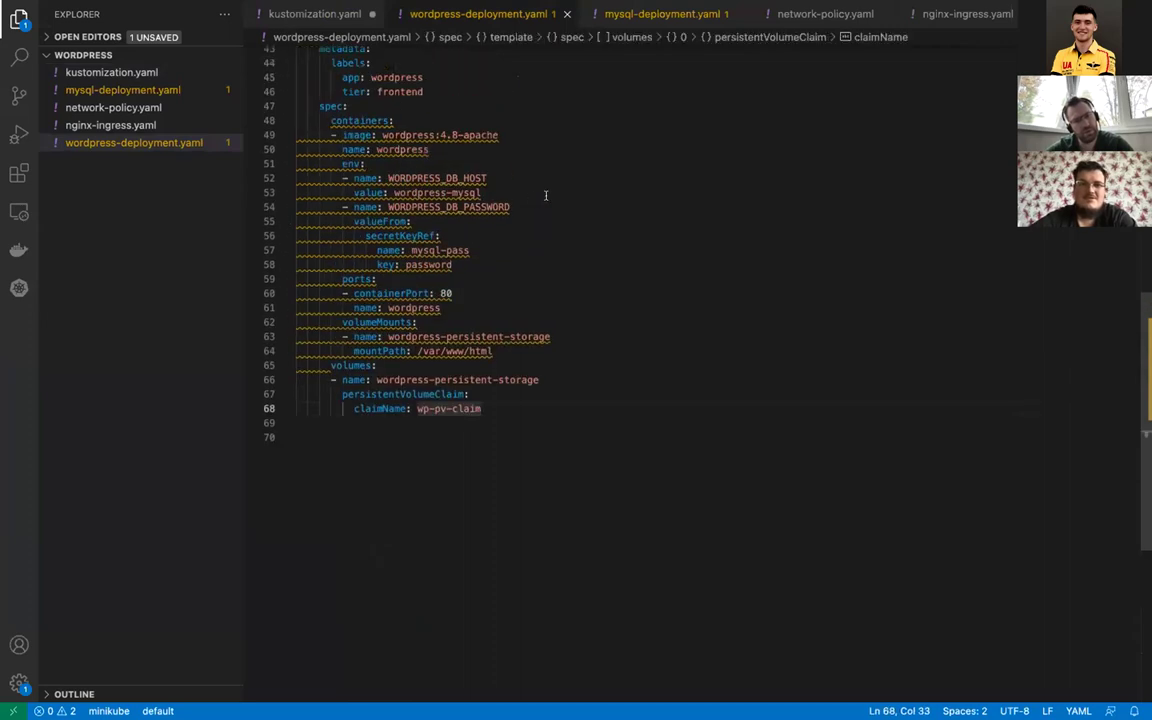
scroll(545, 186, "up", 8)
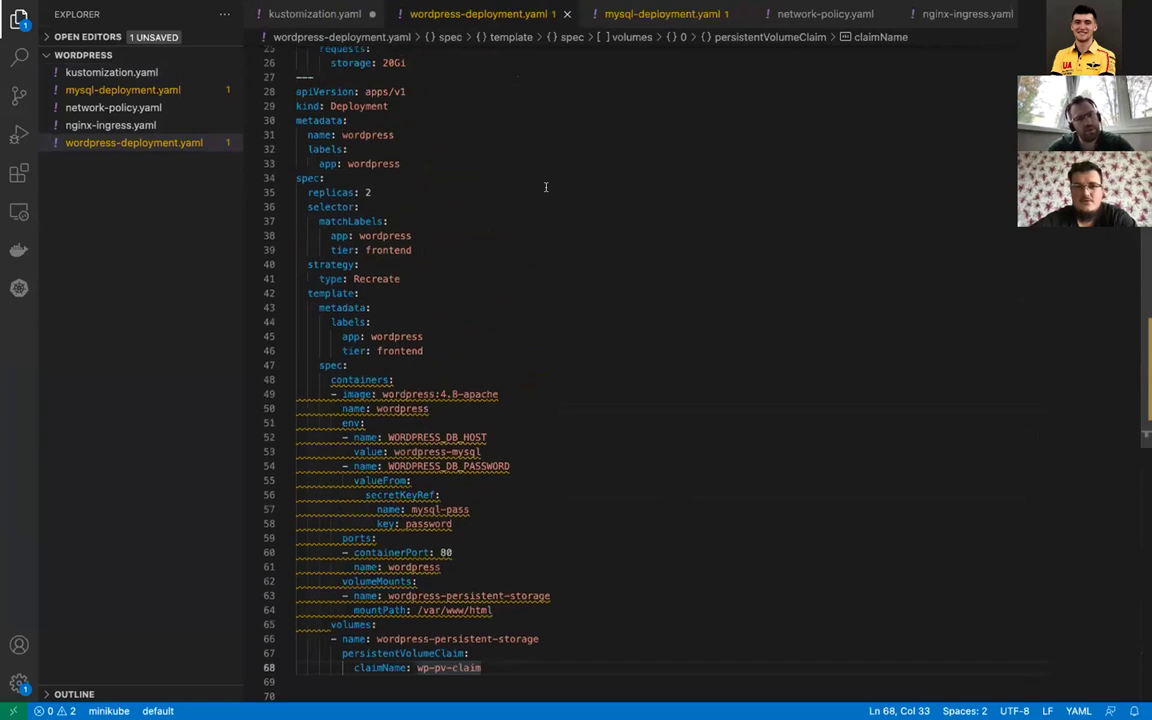
scroll(545, 186, "down", 3)
scroll(545, 186, "up", 3)
scroll(490, 239, "down", 4)
scroll(458, 278, "down", 10)
scroll(458, 278, "up", 6)
scroll(458, 278, "up", 11)
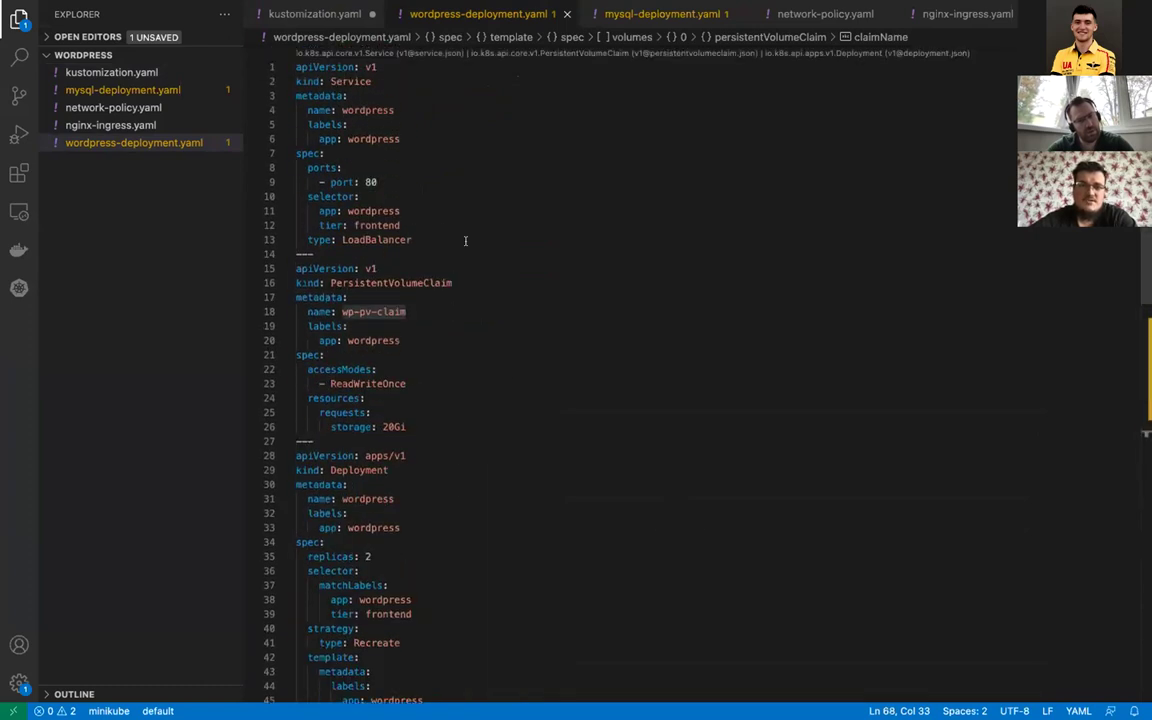
left_click(411, 276)
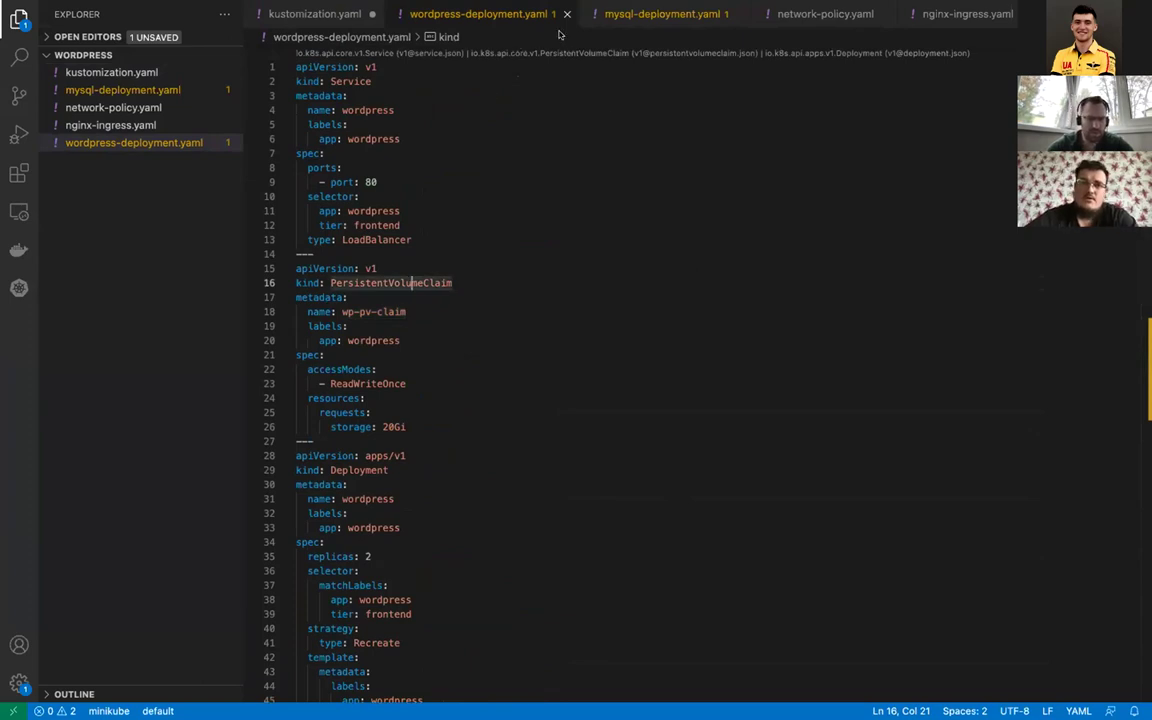
Step: Review mysql-deployment.yaml and network-policy.yaml, which allows TCP 3306 from wordpress pods only
left_click(611, 16)
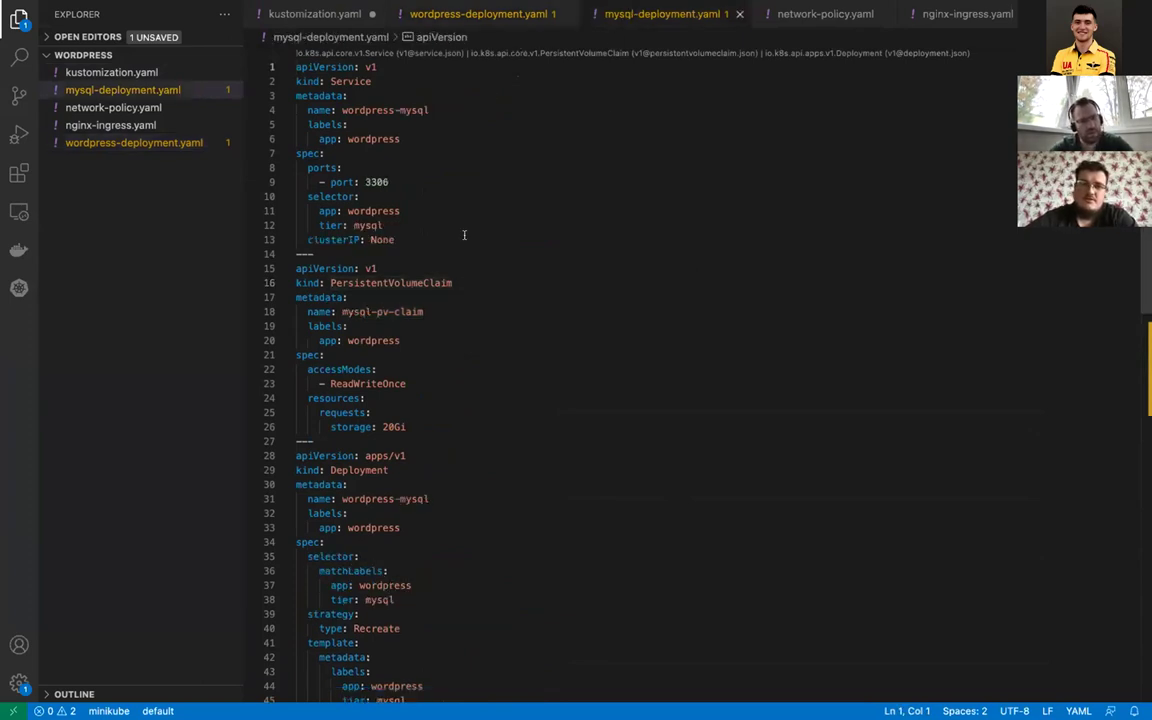
scroll(464, 235, "down", 2)
scroll(437, 211, "up", 2)
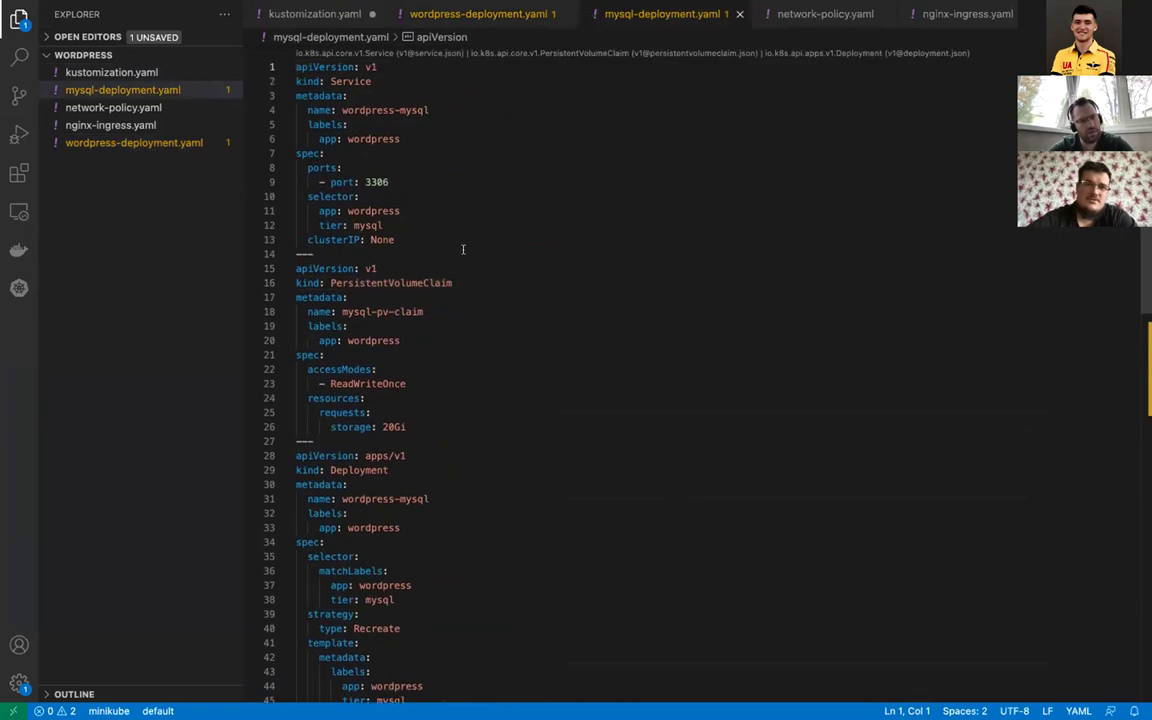
scroll(424, 266, "down", 6)
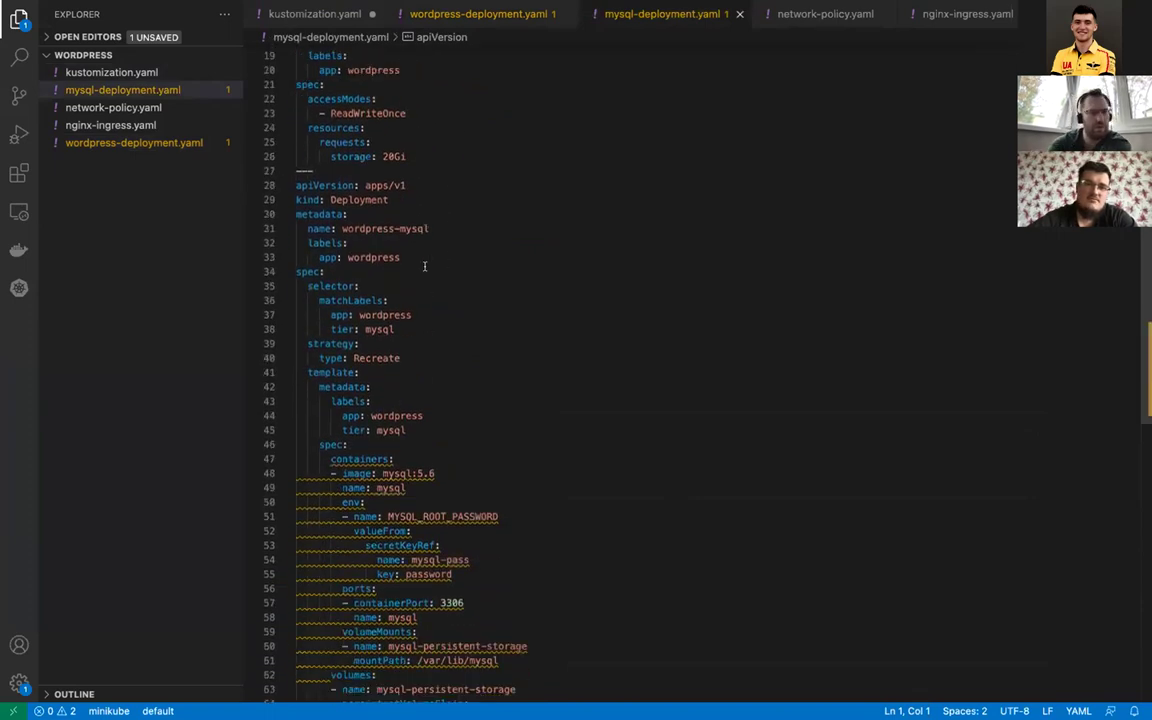
scroll(424, 266, "down", 3)
scroll(424, 266, "up", 9)
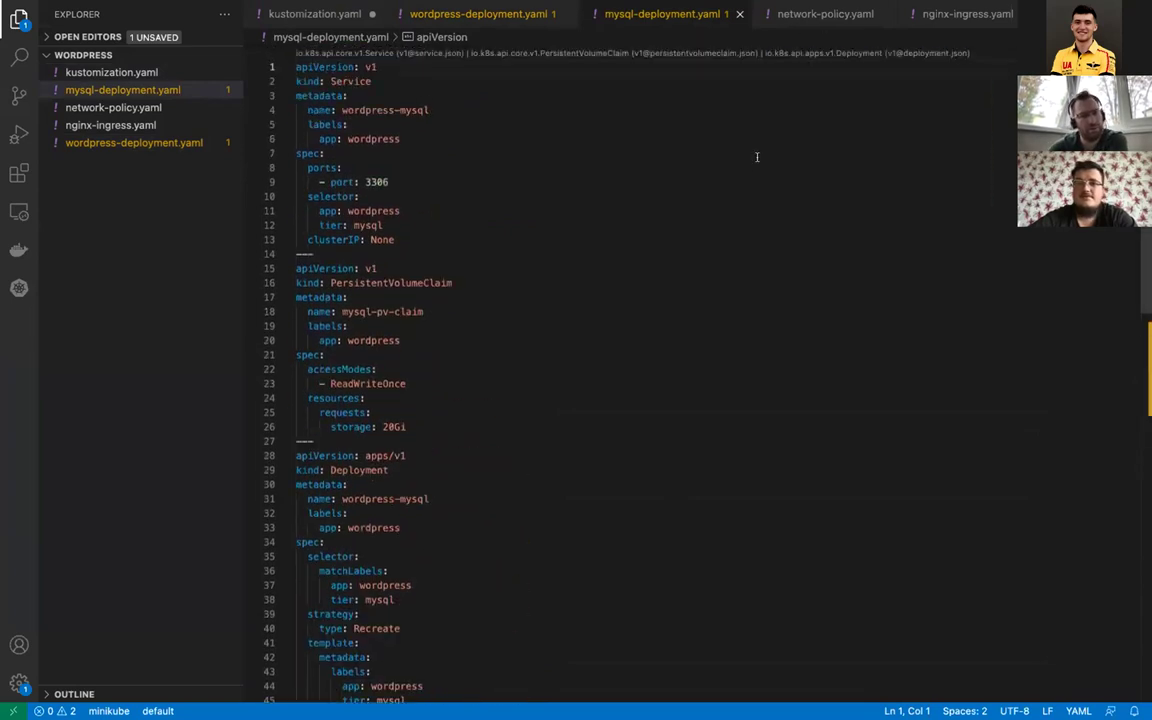
left_click(826, 14)
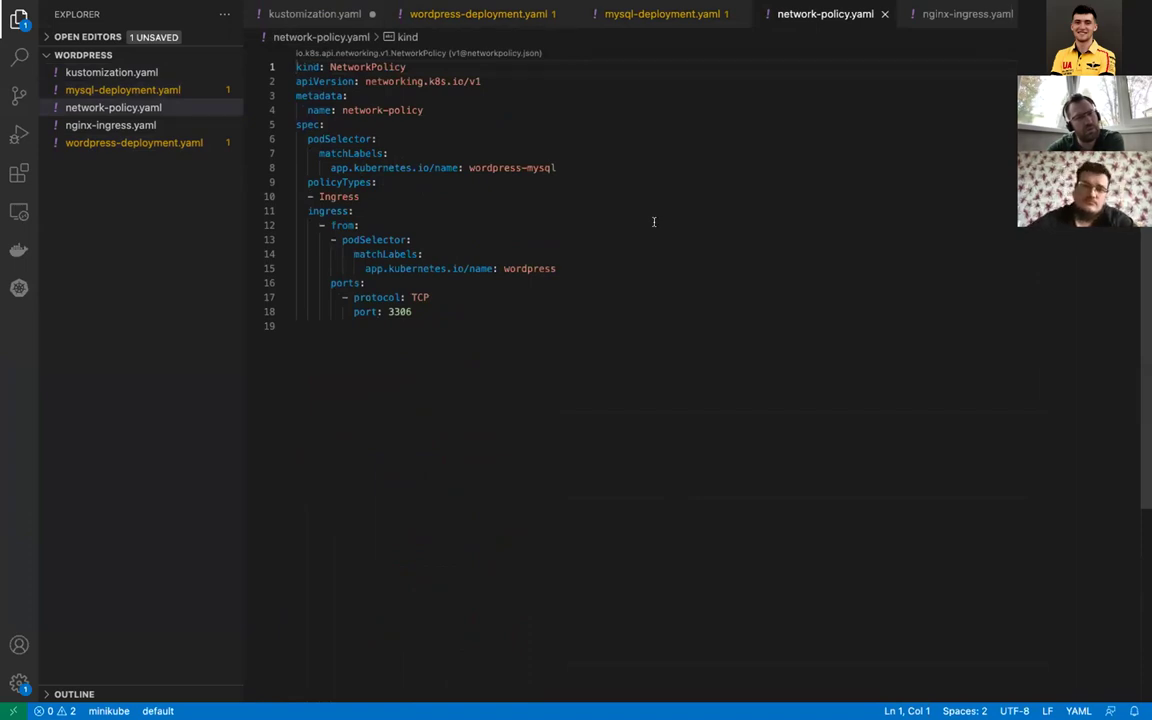
key("ctrl+Right")
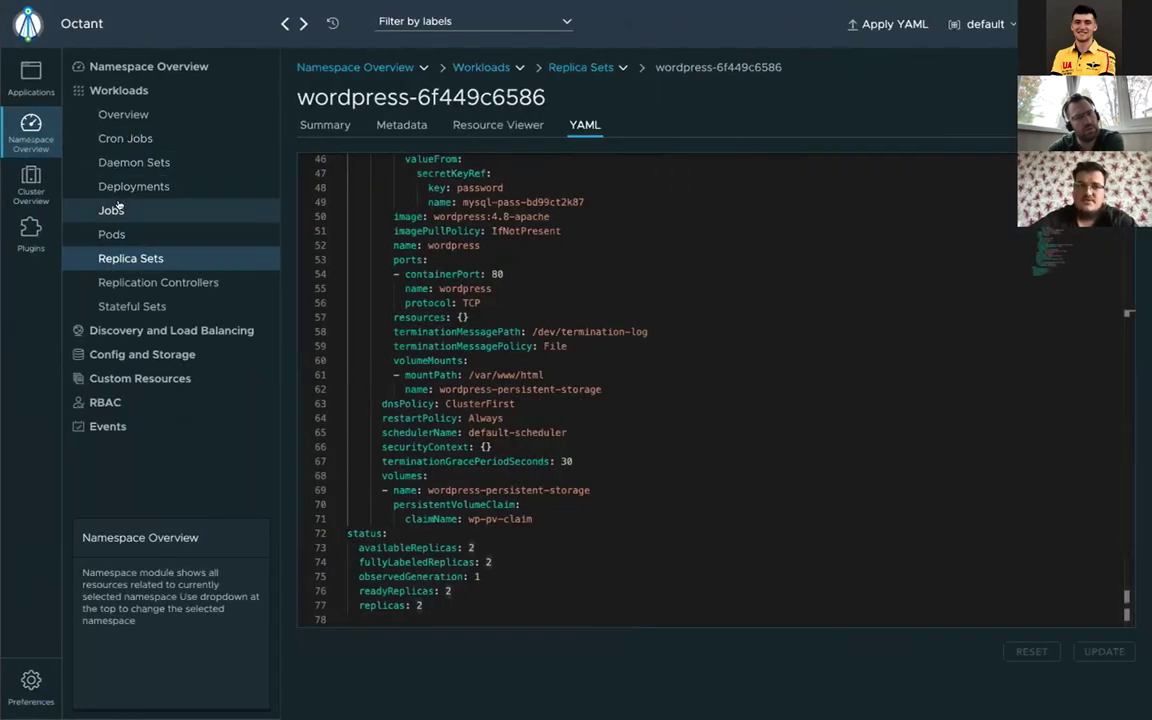
Step: View the three running wordpress pods, then expand Discovery and Load Balancing and open its list
left_click(105, 231)
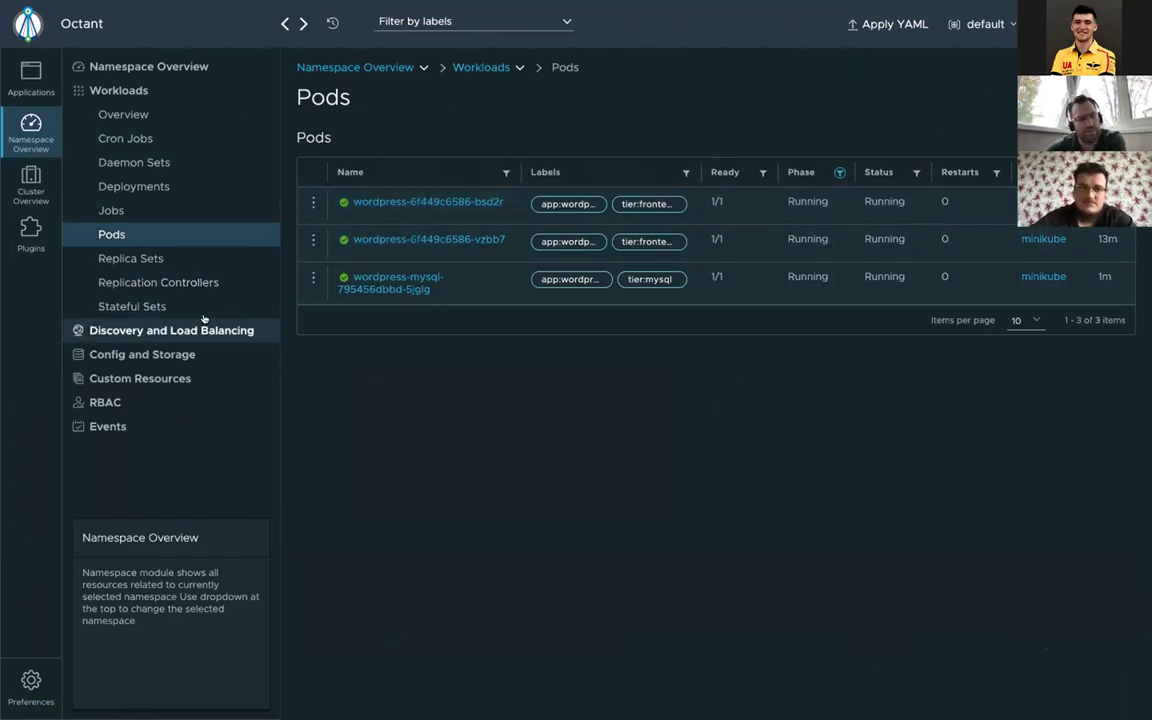
left_click(176, 332)
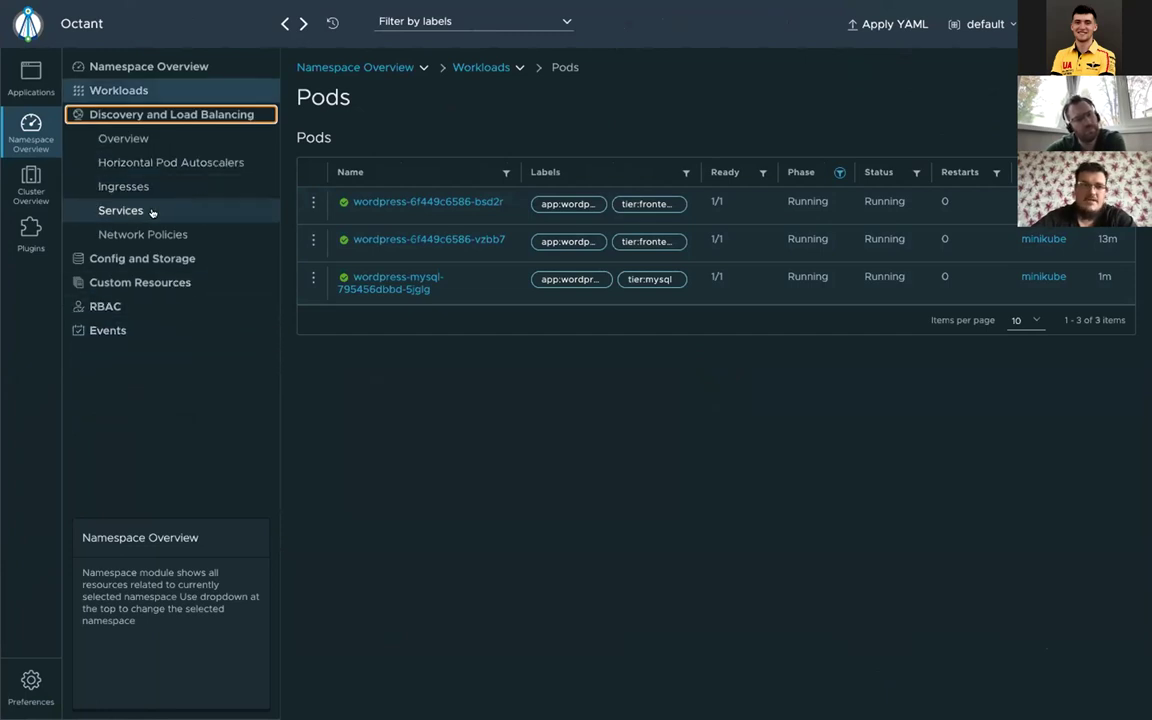
left_click(147, 209)
Step: Inspect the hello-world.info ingress details, then list the two secrets under Config and Storage
left_click(139, 187)
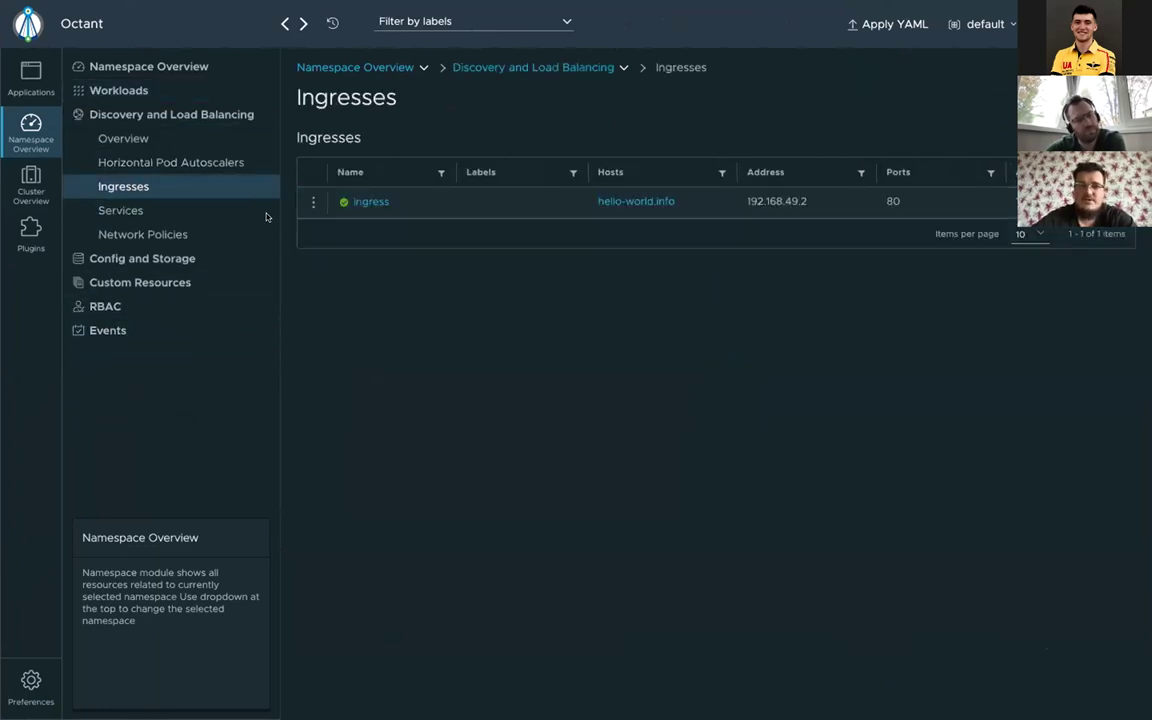
left_click(368, 203)
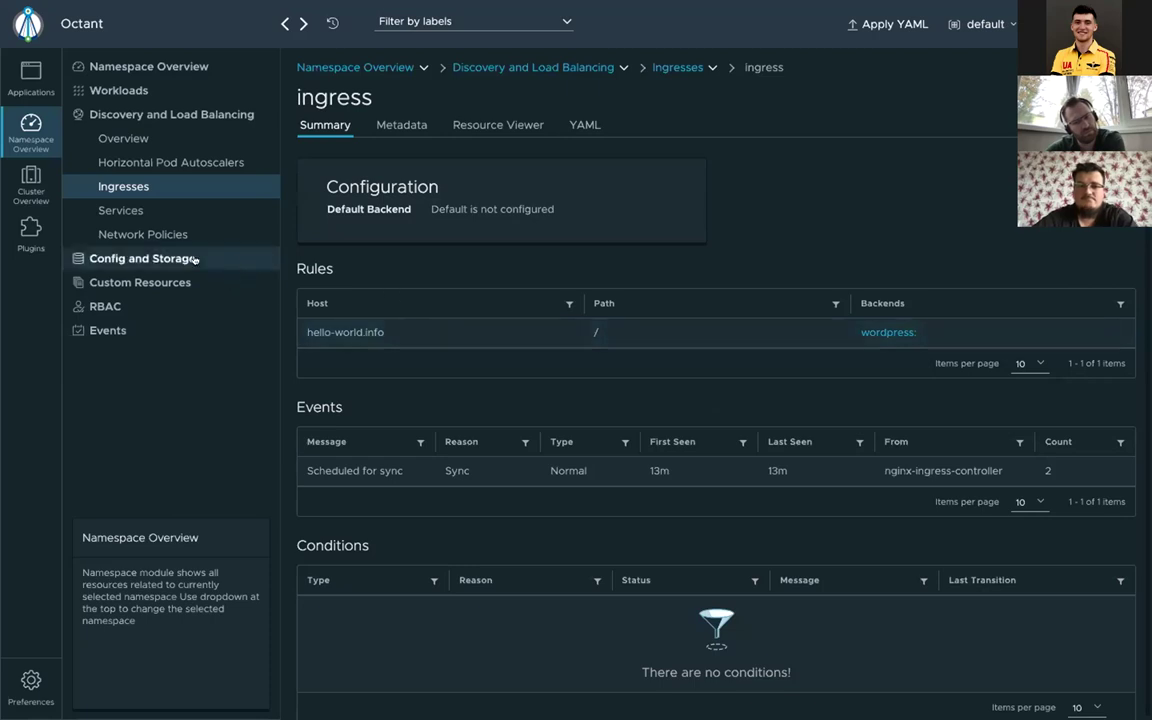
left_click(130, 259)
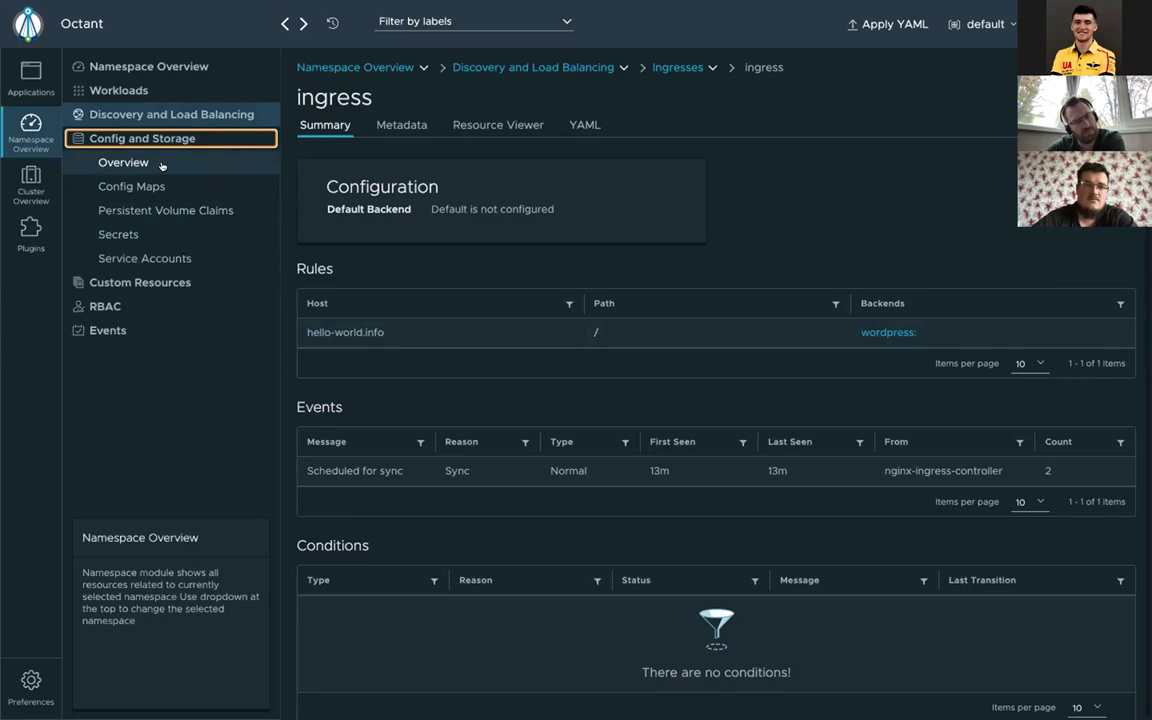
left_click(168, 234)
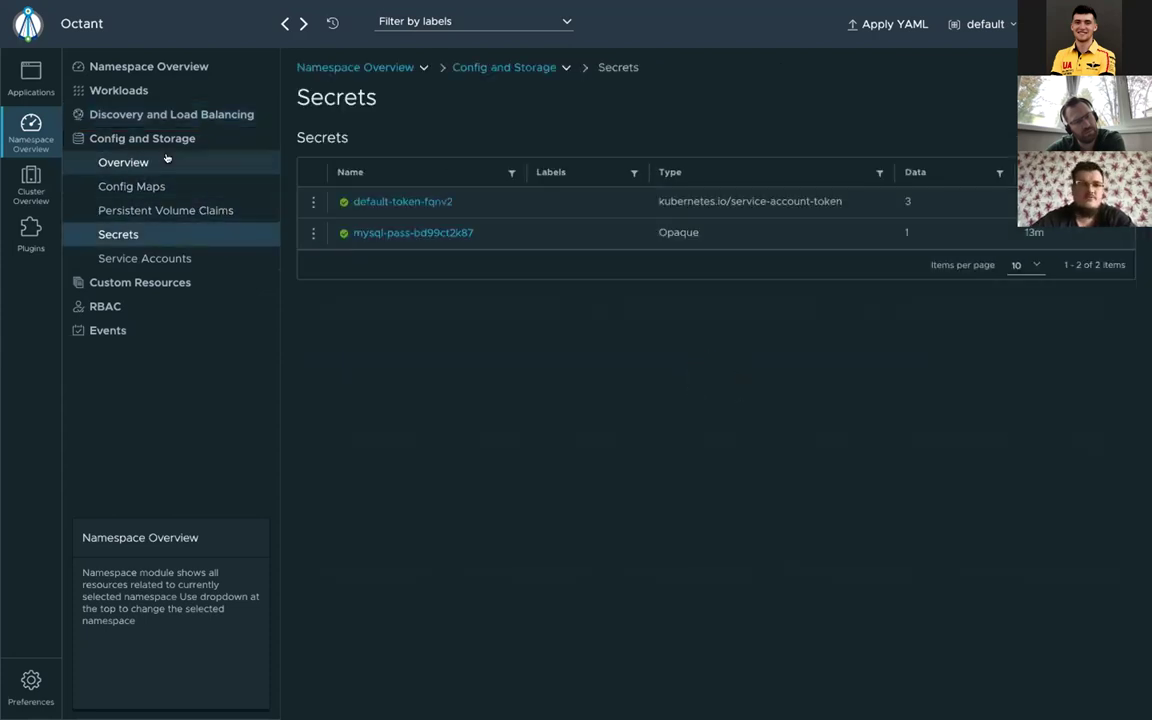
Step: Expand Discovery and Load Balancing and Workloads, then switch to the browser's WordPress Hello world page
left_click(150, 114)
left_click(120, 90)
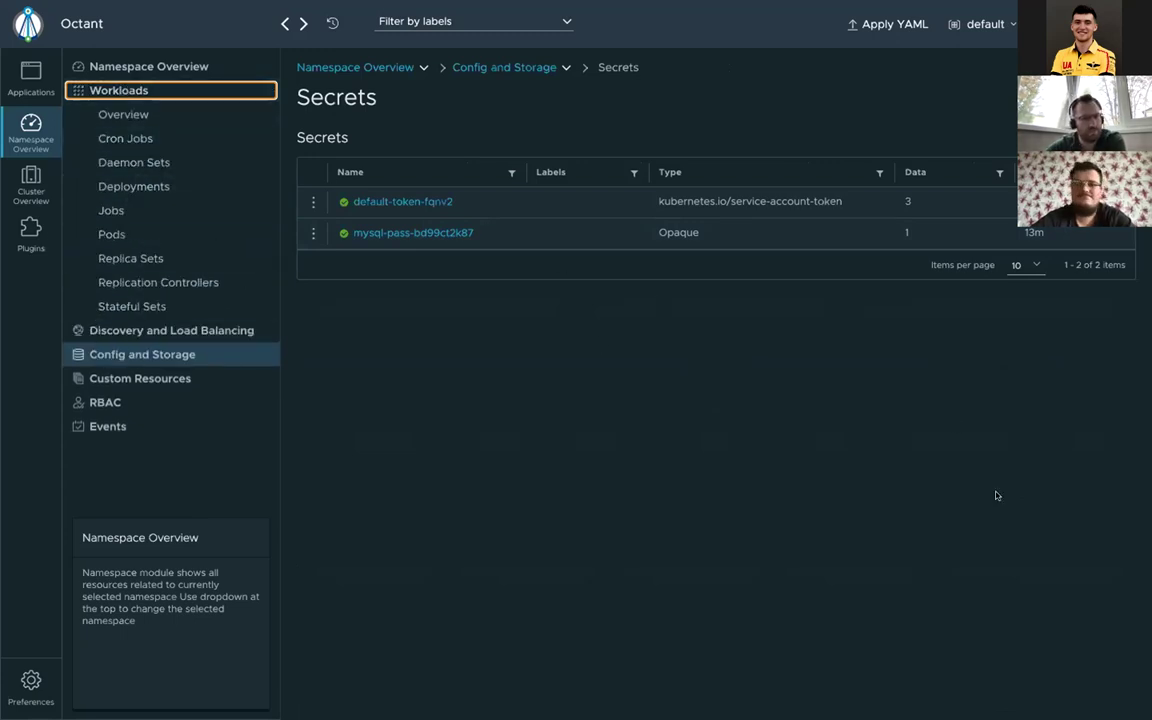
key("ctrl+Right")
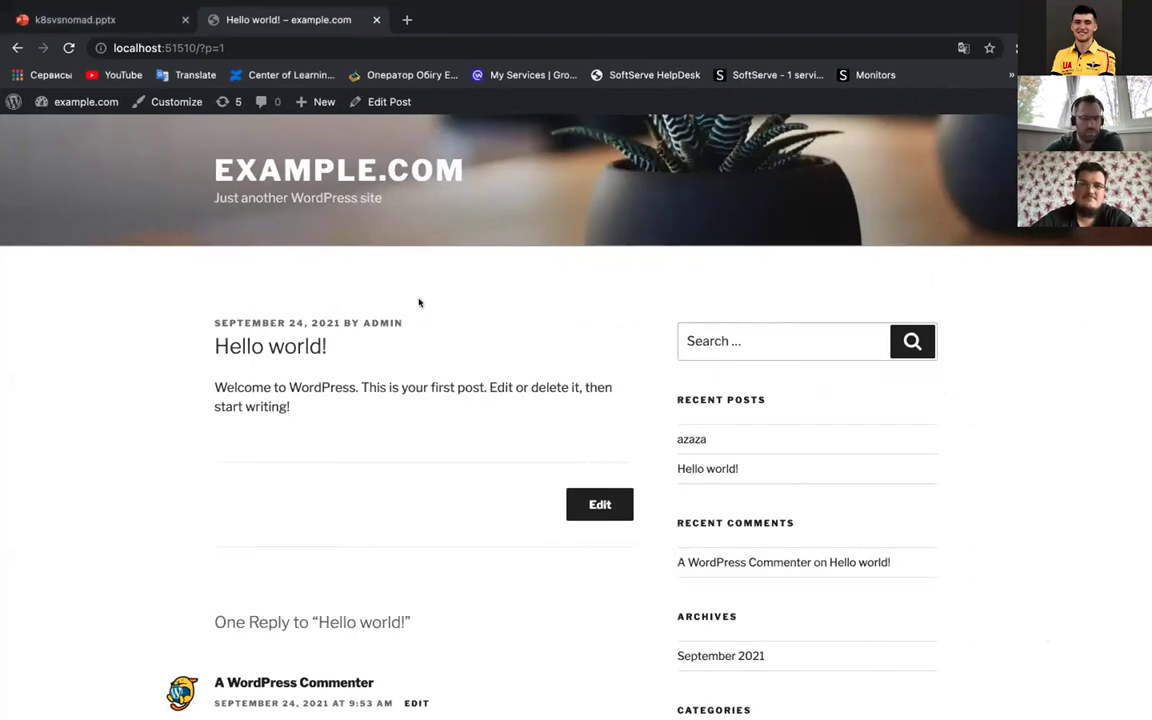
Step: Change replicas from 2 to 1 in wordpress-deployment.yaml and save the file
key("ctrl+Left")
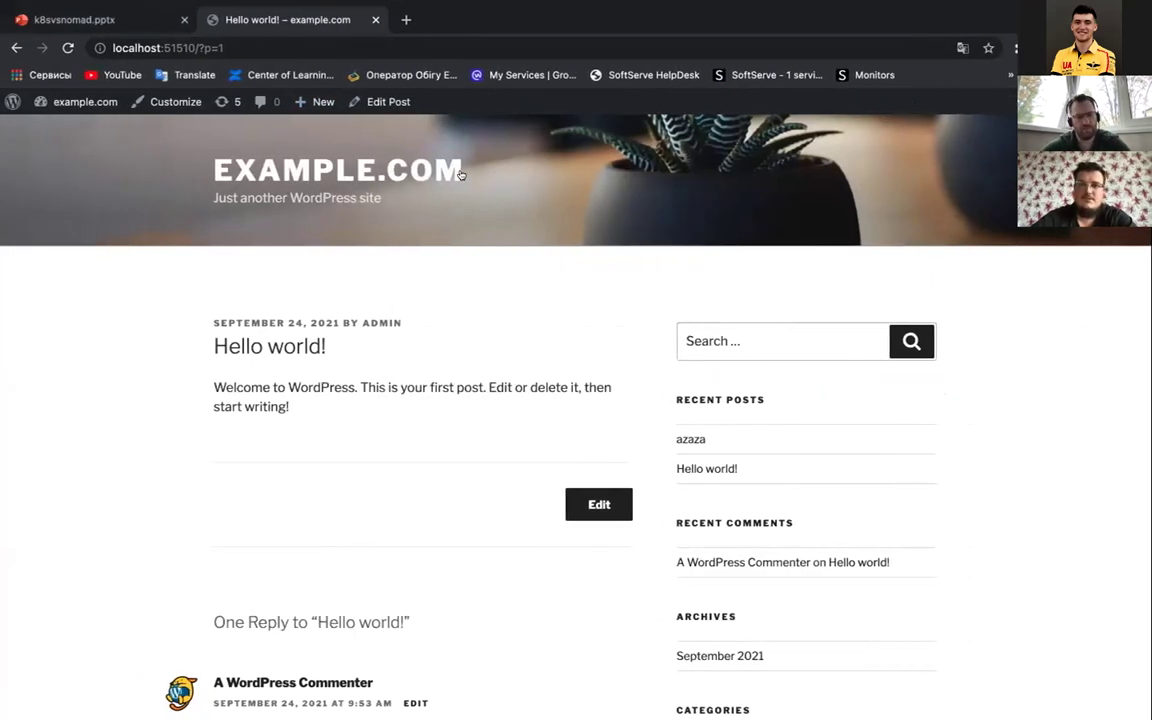
key("ctrl+Left")
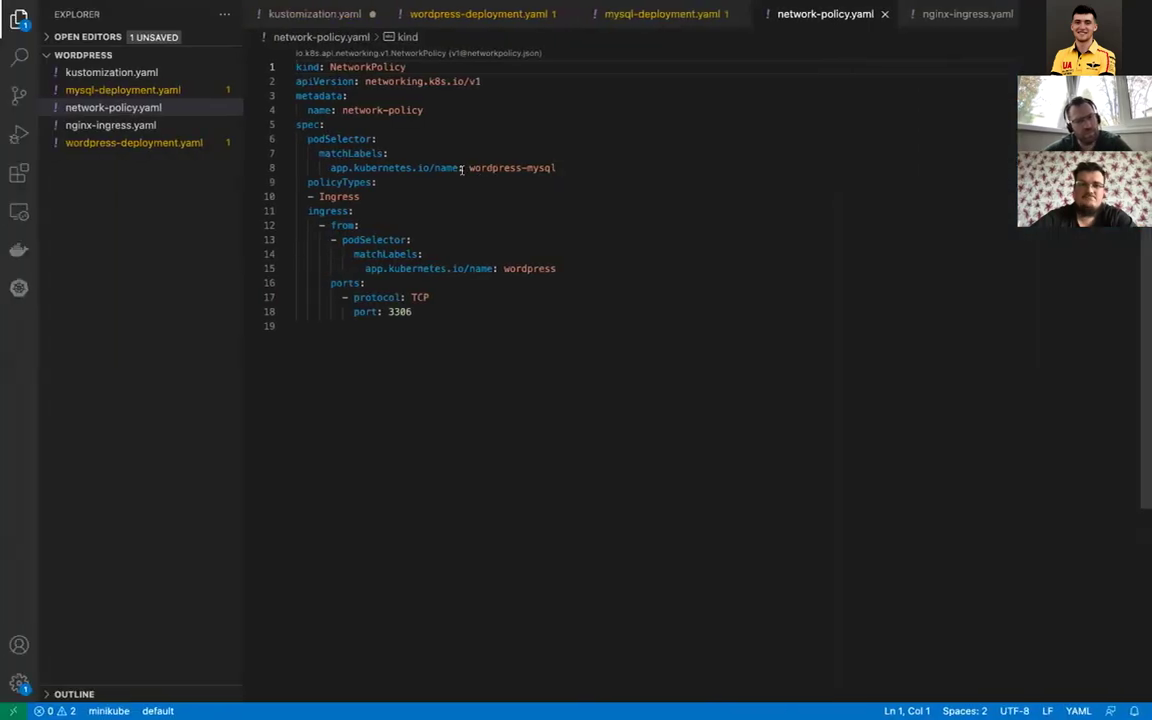
key("ctrl+Left")
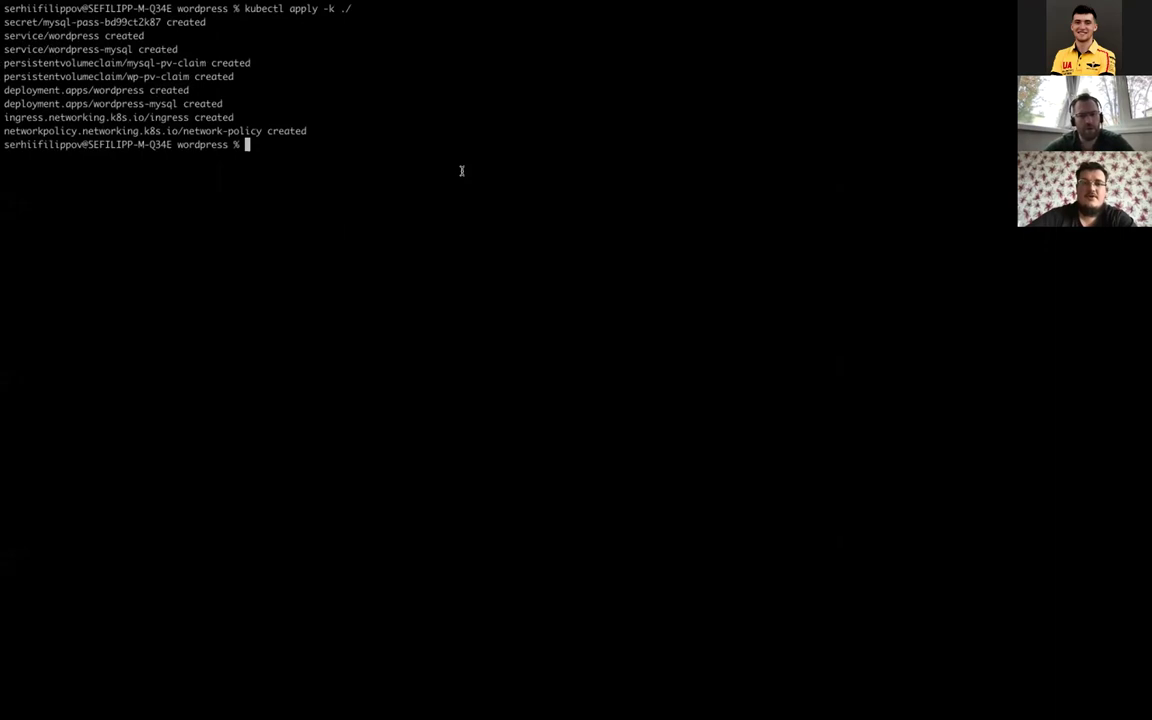
key("ctrl+Right")
key("ctrl+Tab")
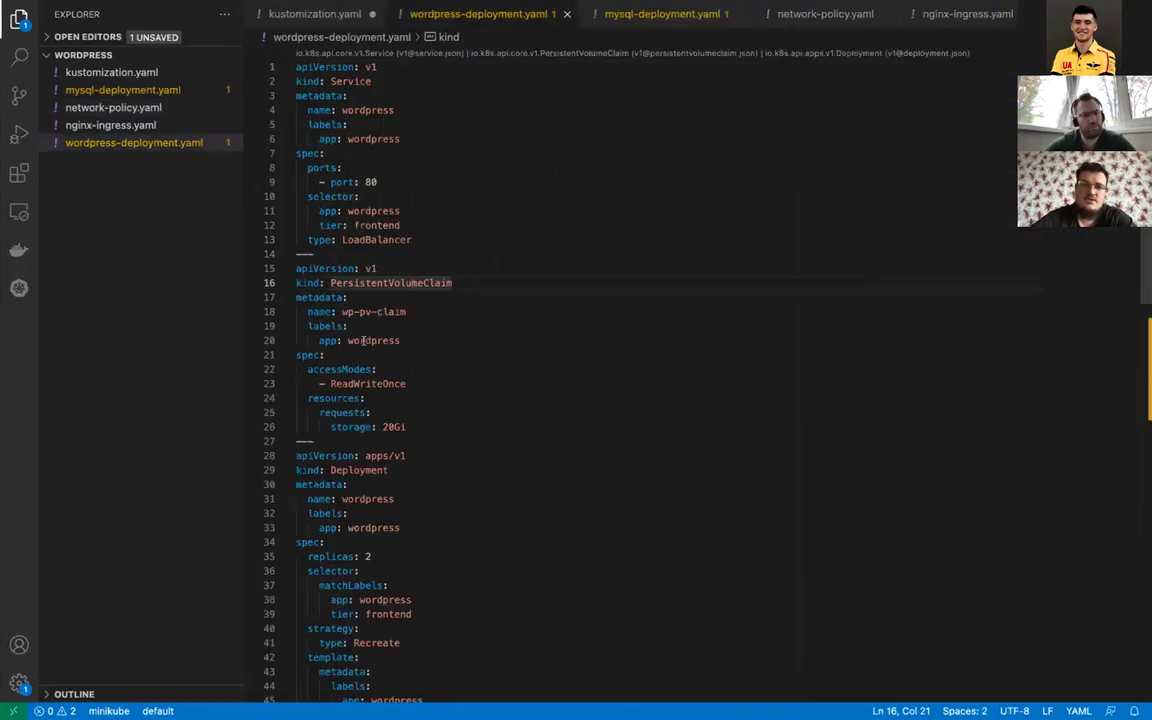
scroll(363, 340, "down", 3)
scroll(402, 265, "down", 3)
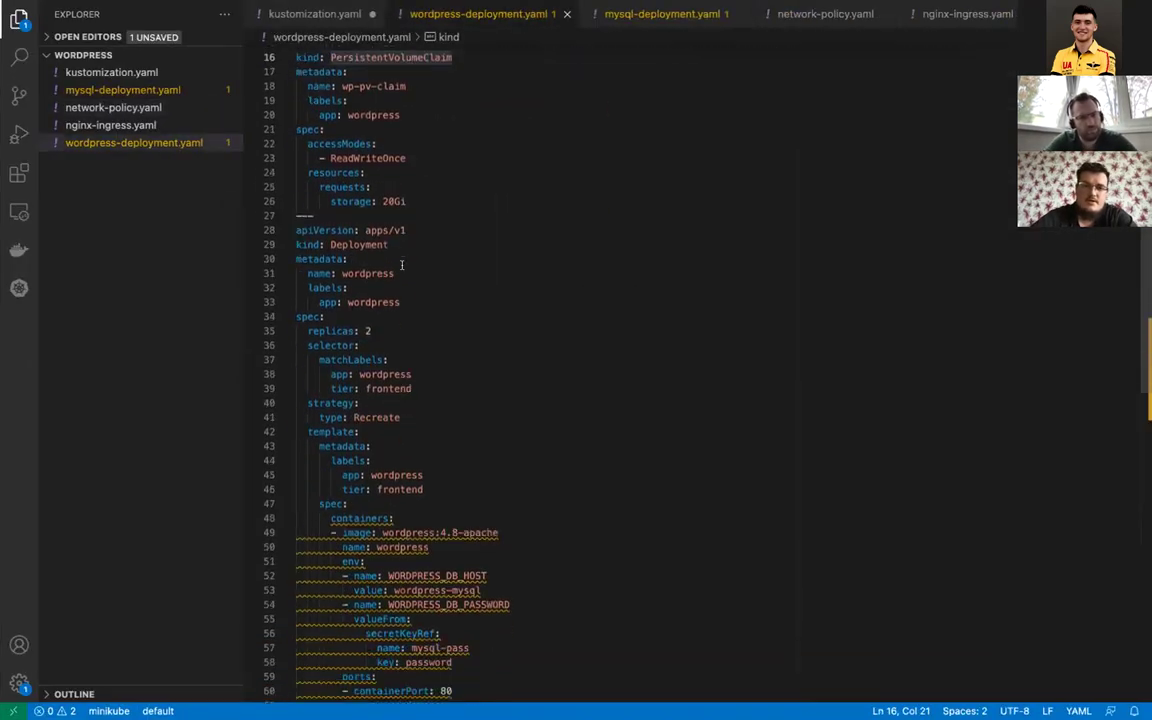
left_click(378, 326)
key("BackSpace")
type("1")
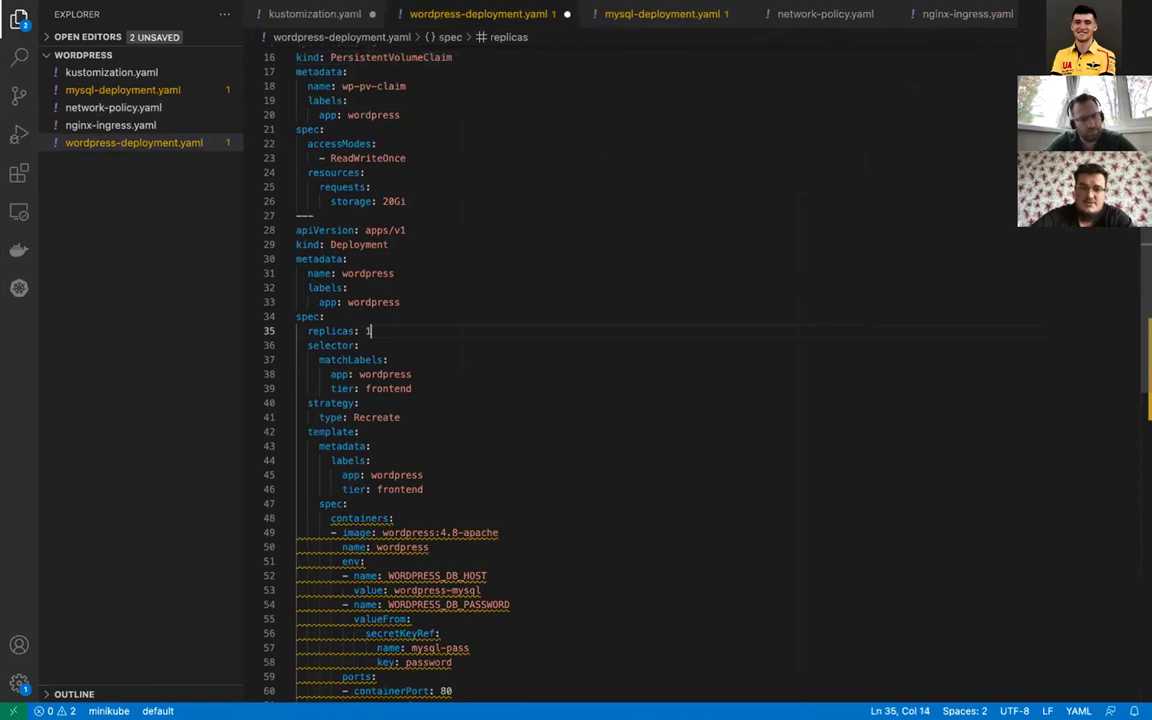
key("super+s")
Step: Rerun kubectl apply -k ./ in the terminal so the wordpress deployment is reconfigured
key("super+Tab")
key("Up")
key("Up")
key("Down")
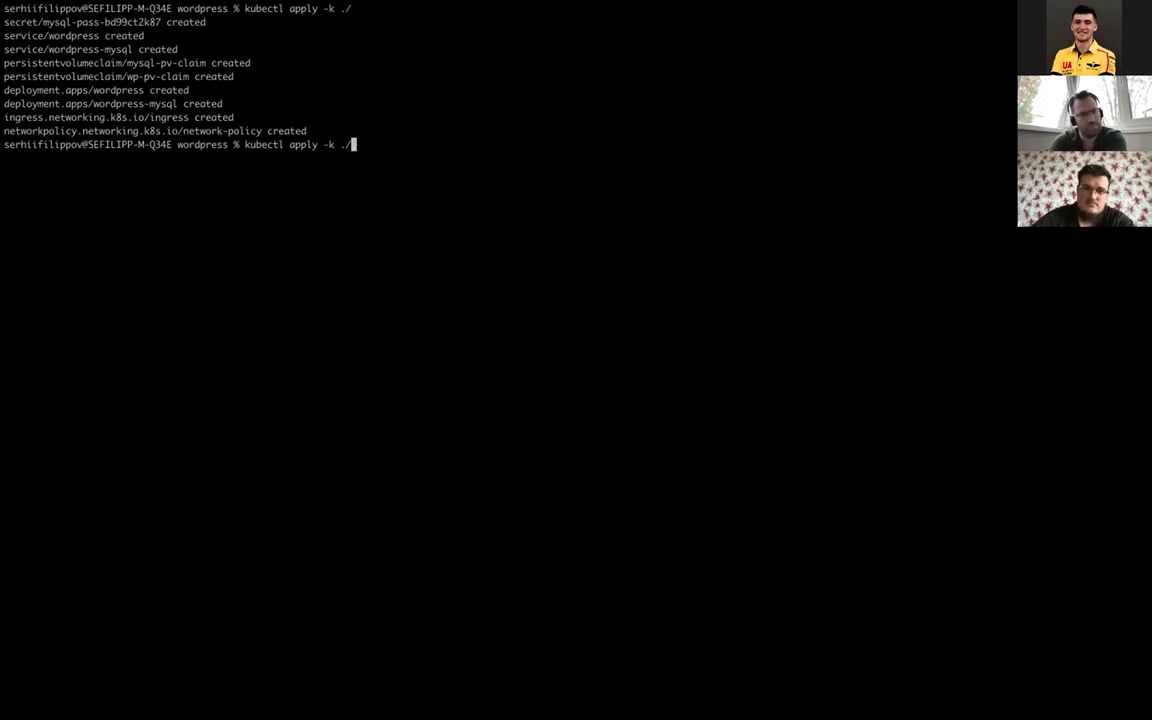
key("Return")
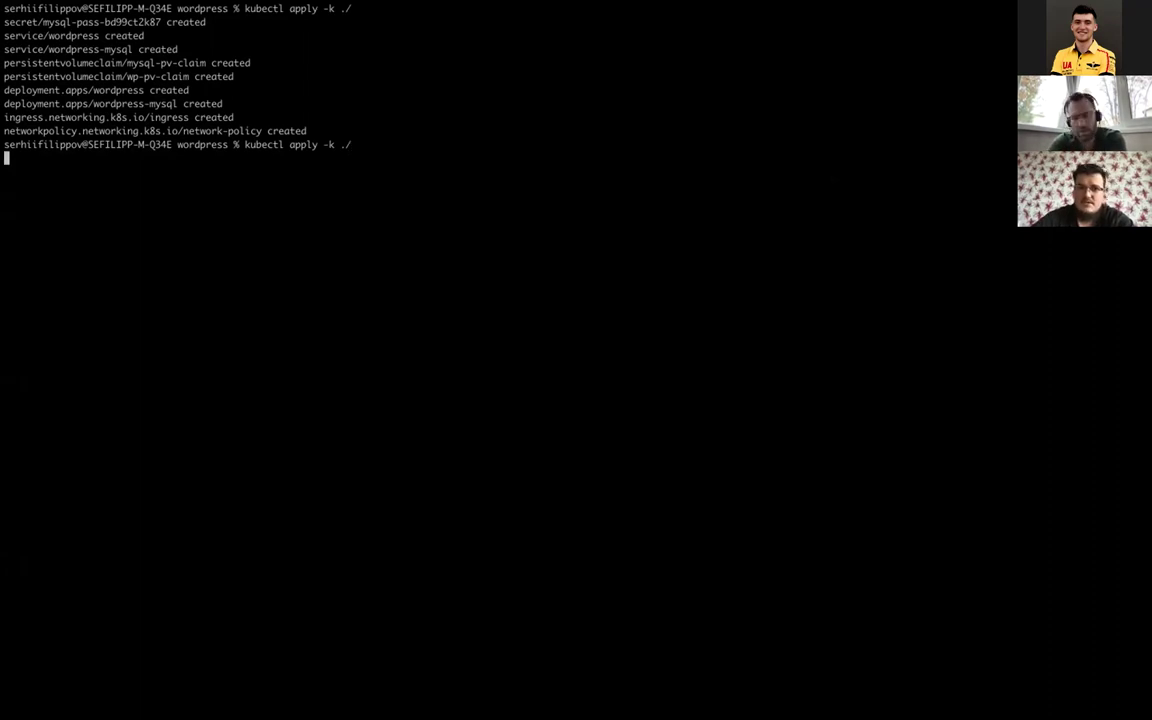
key("Return")
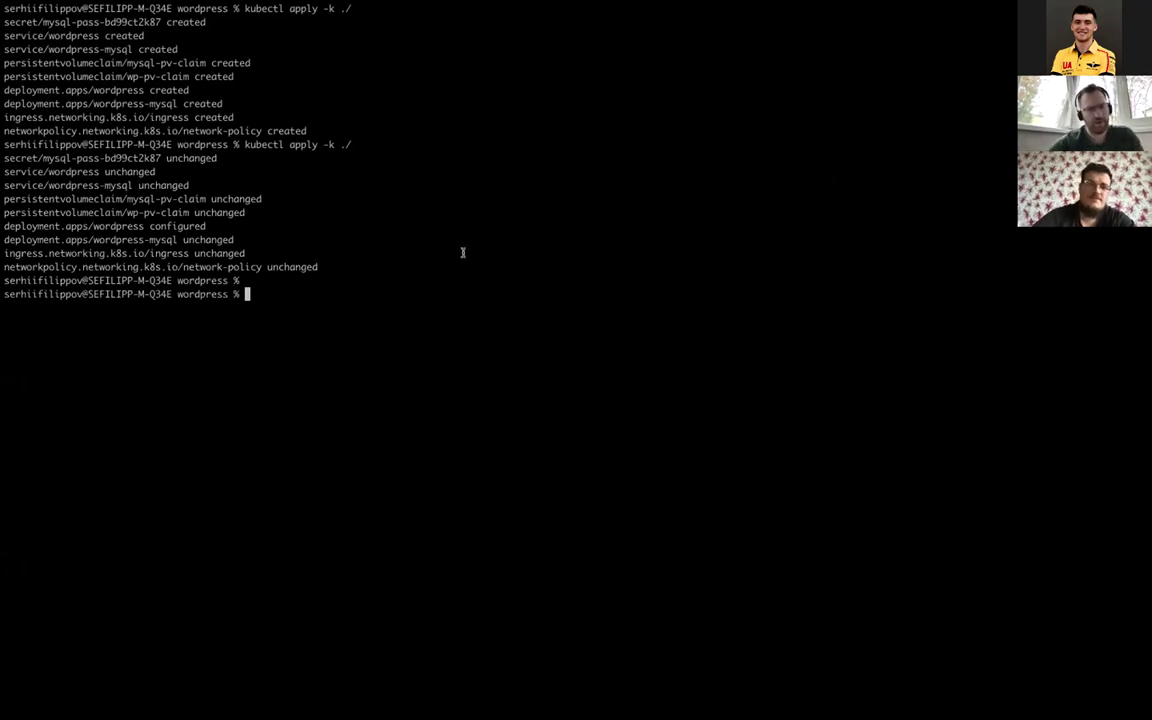
key("super+Tab")
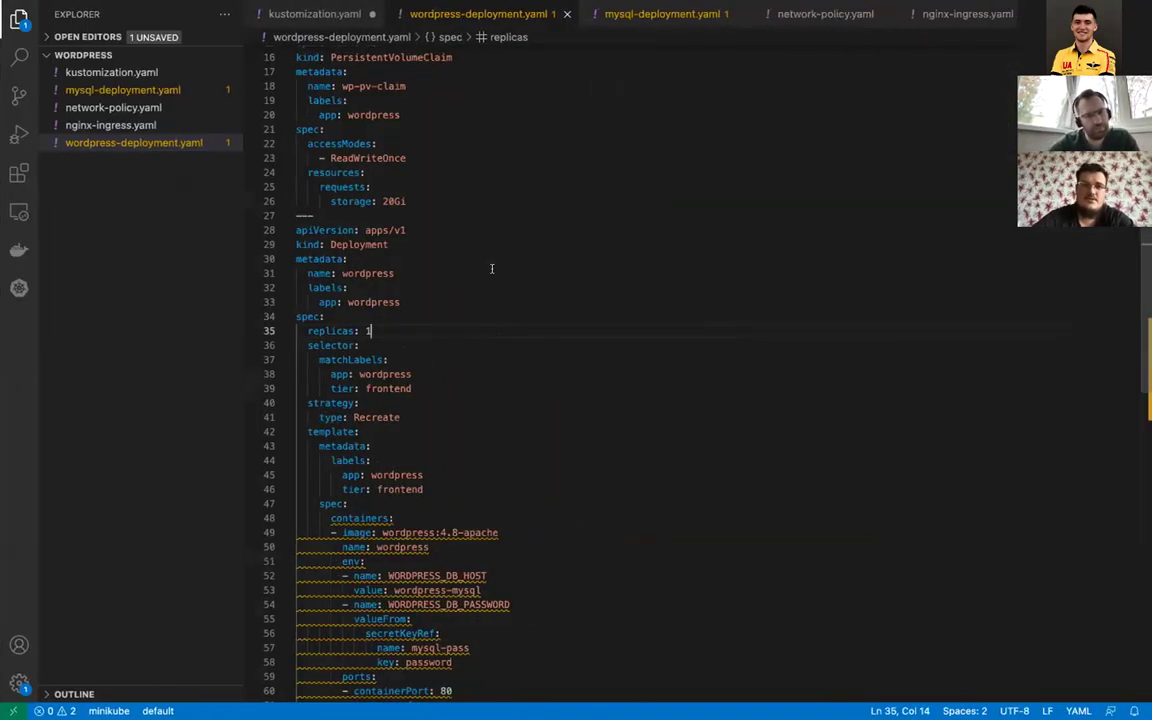
key("super+Tab")
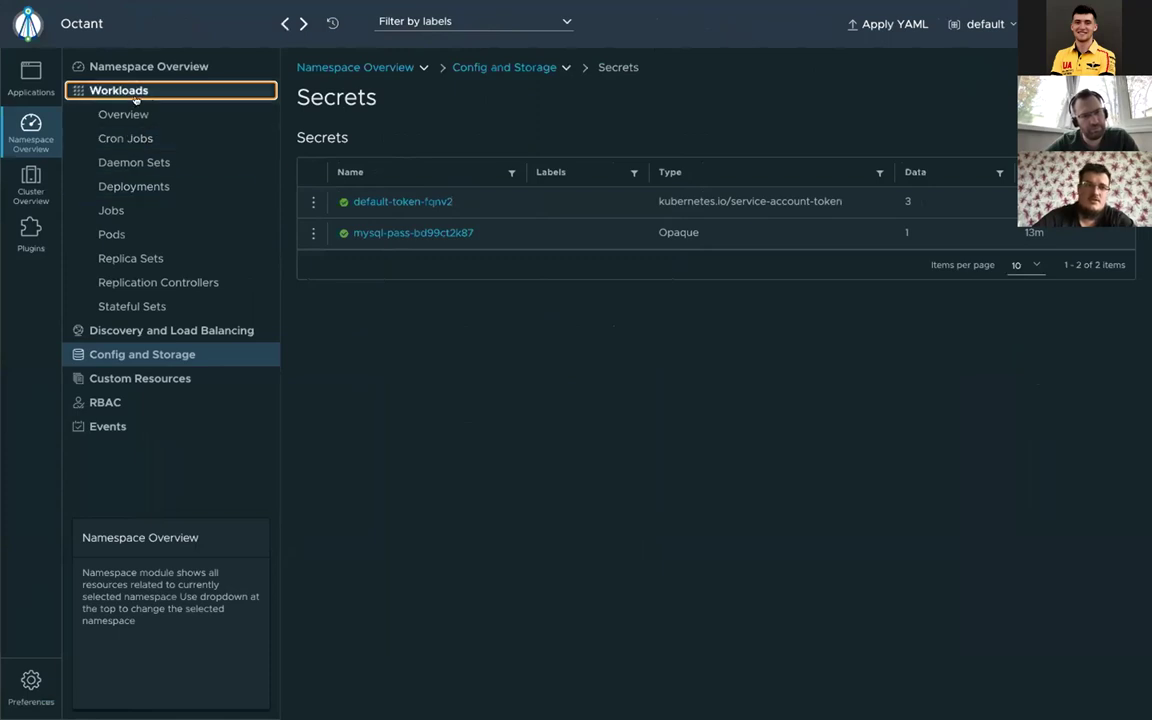
Step: Confirm Octant's Pods list shows one wordpress and one wordpress-mysql pod, then bring up Launchpad
left_click(114, 236)
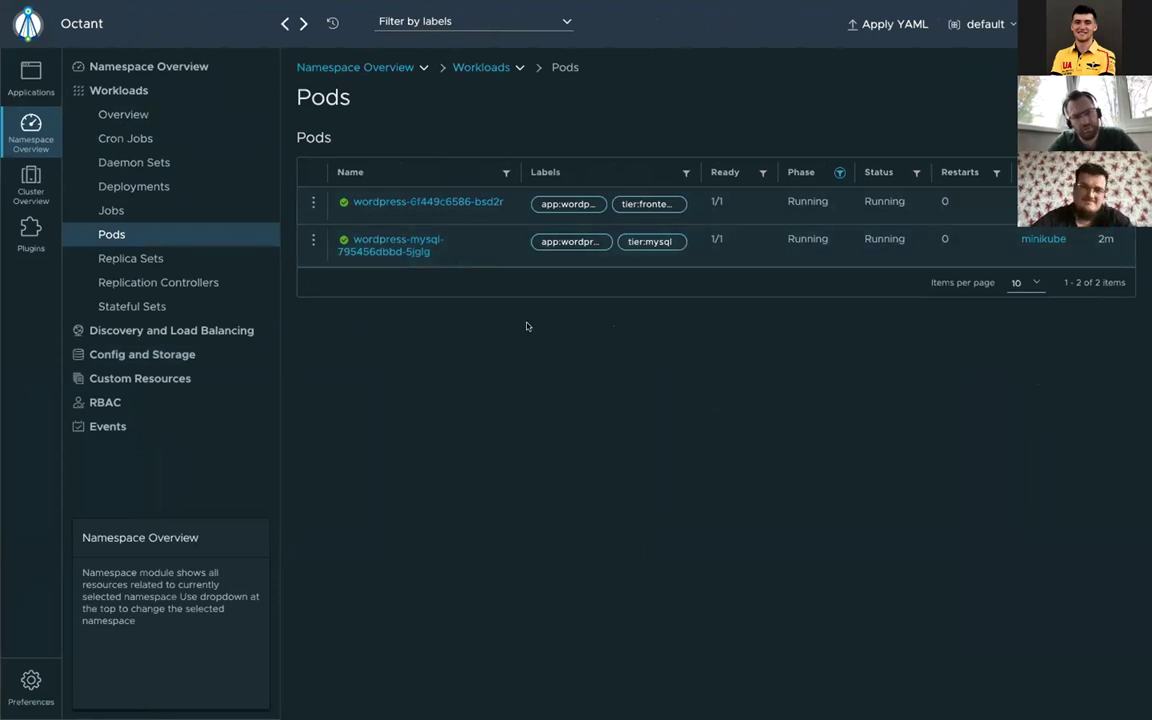
key("alt+Tab")
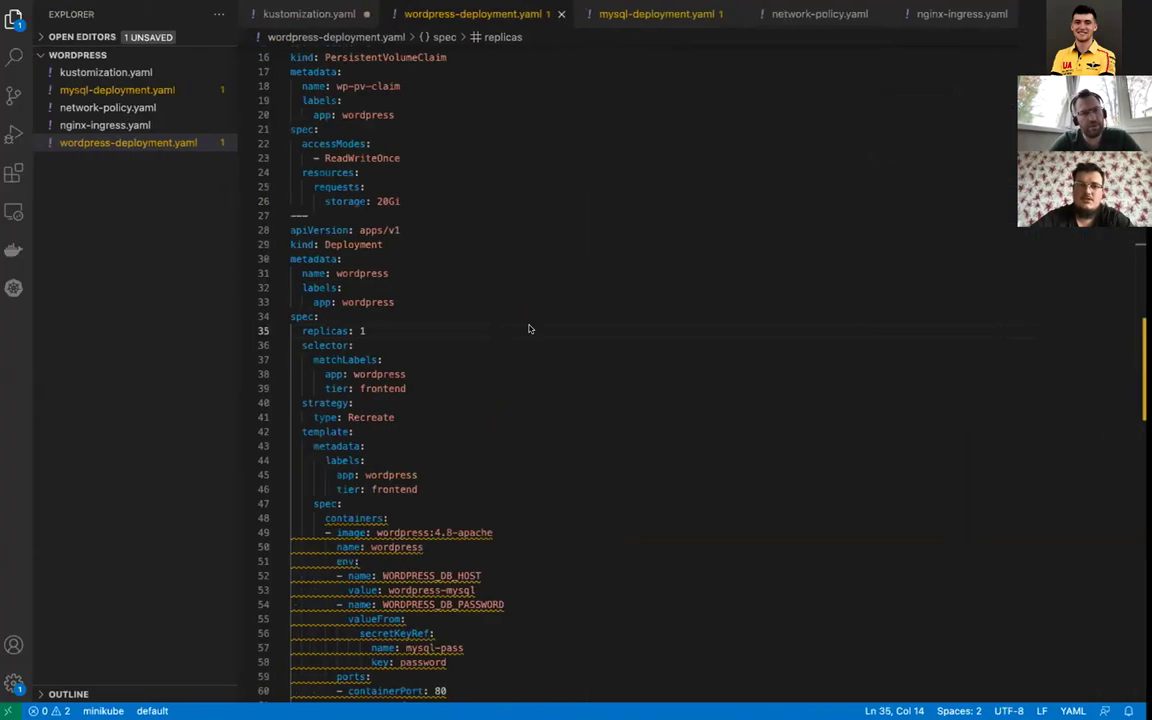
key("super+Tab")
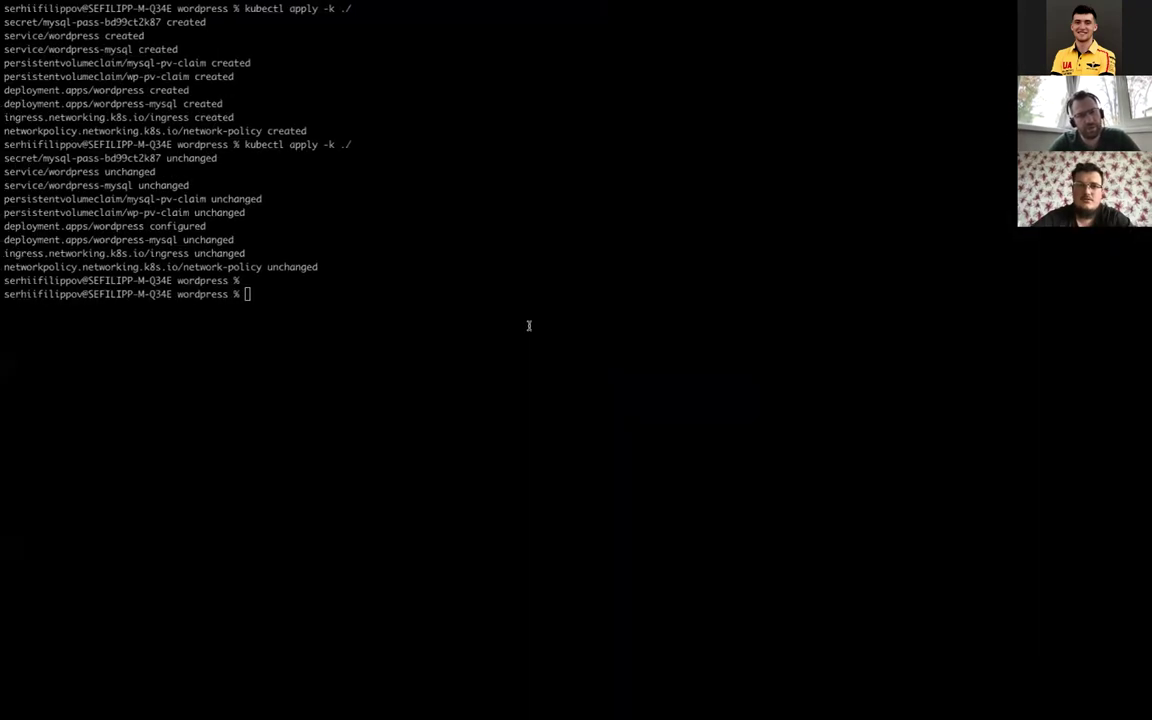
key("super+Tab")
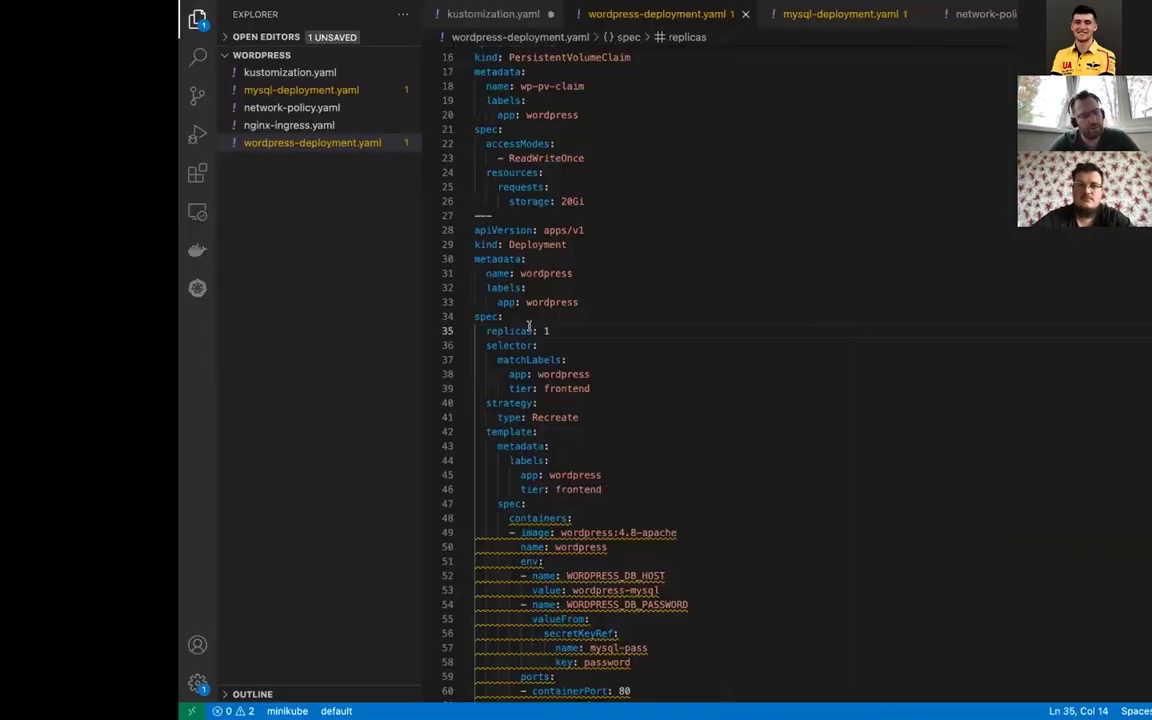
key("super+Tab")
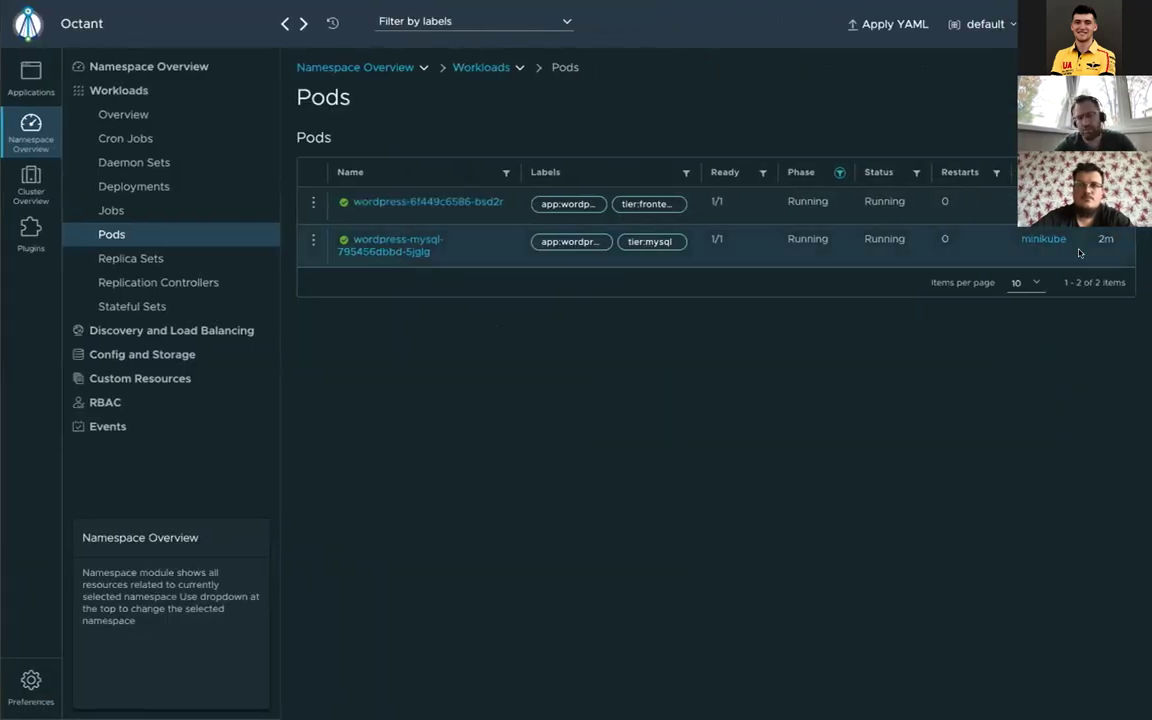
key("F4")
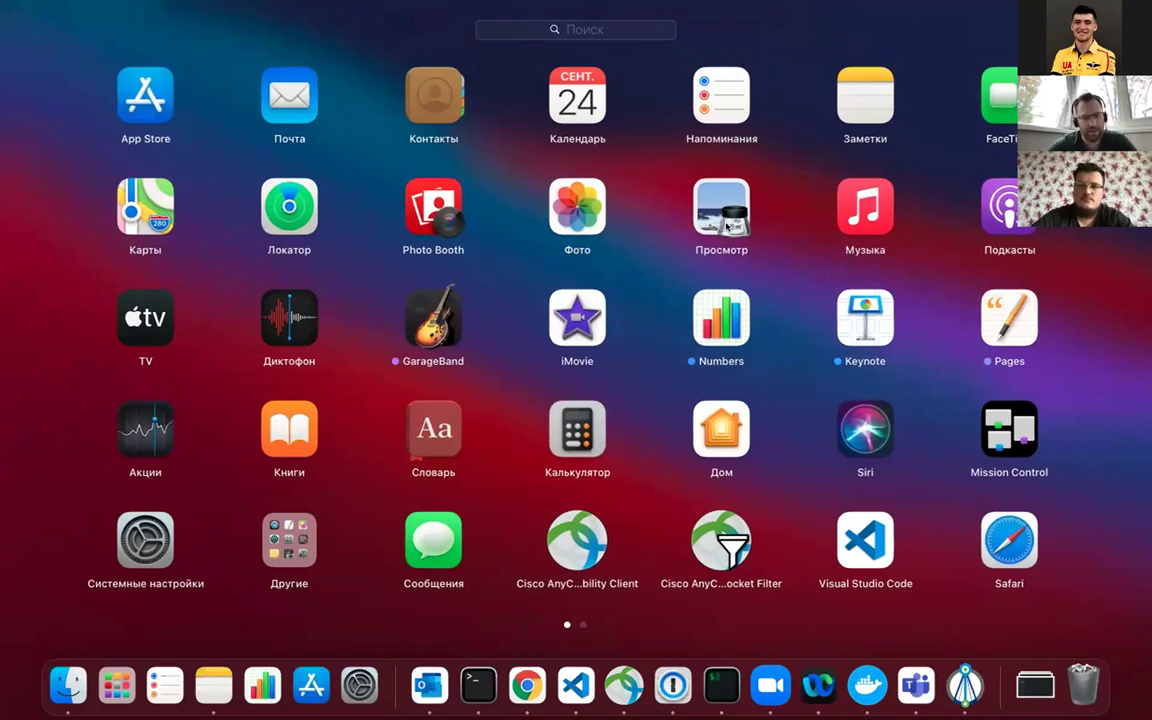
Step: Launch Lens from Launchpad's second page and confirm opening the downloaded app
scroll(726, 228, "right", 5)
left_click(714, 452)
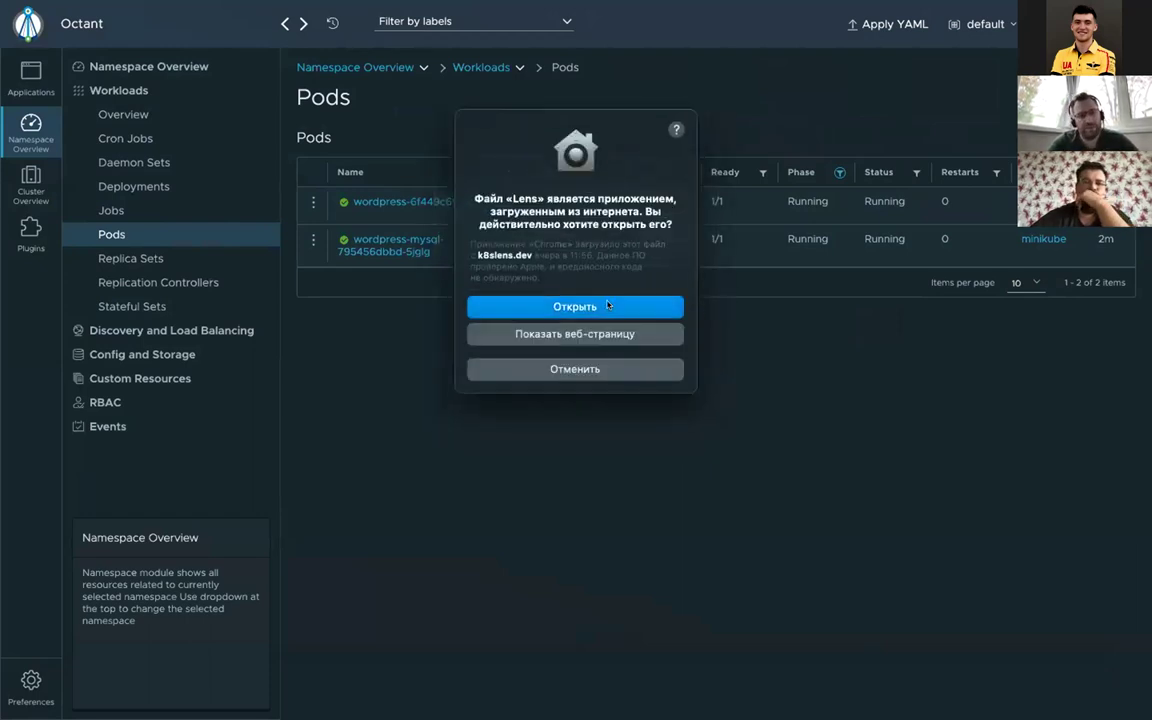
left_click(620, 310)
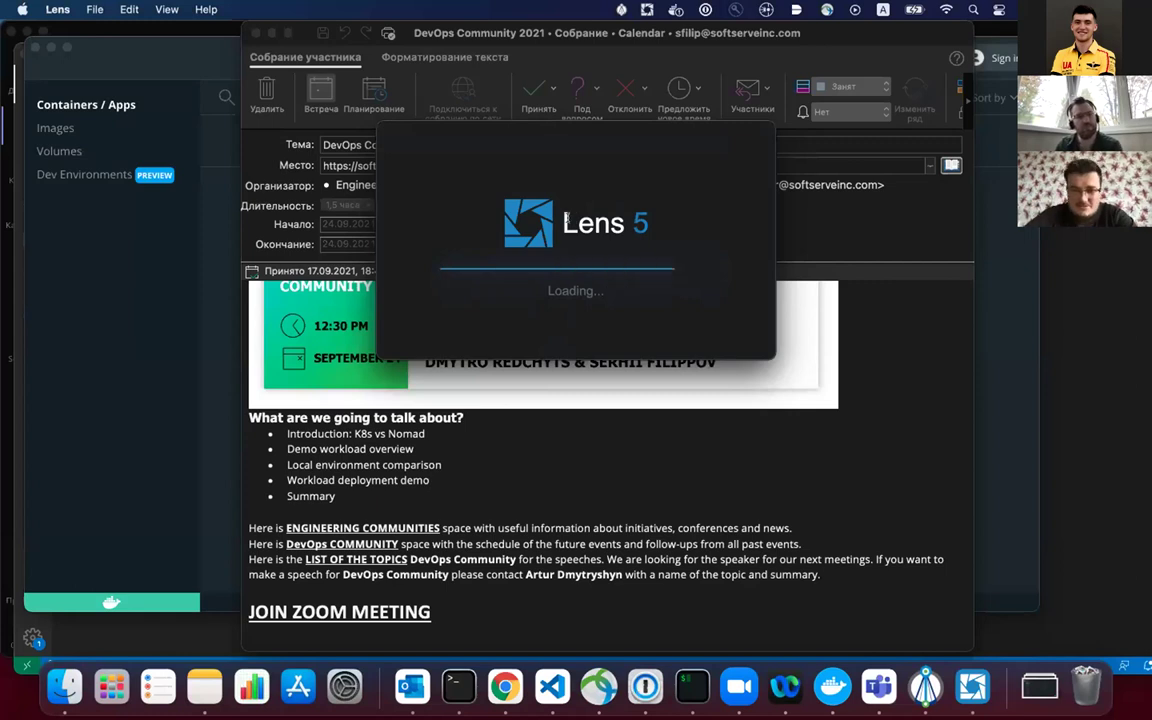
left_click_drag(565, 220, 622, 224)
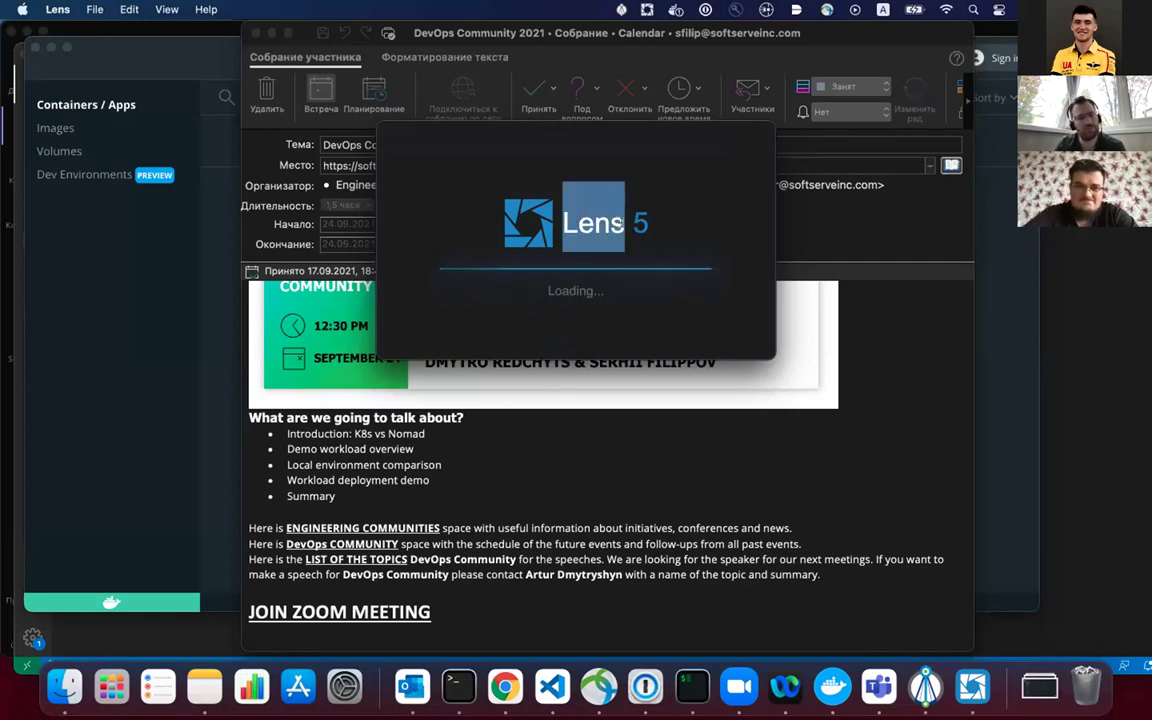
left_click(586, 224)
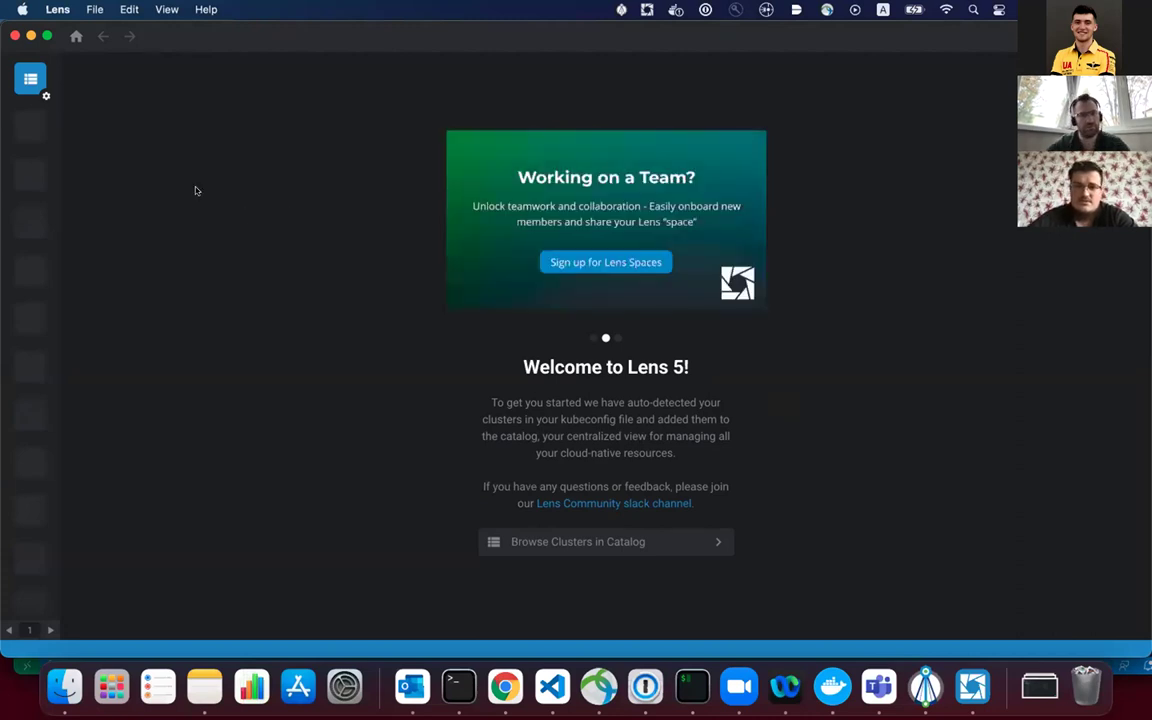
Step: Filter the Lens catalog to Clusters and open the minikube cluster's details
left_click(30, 82)
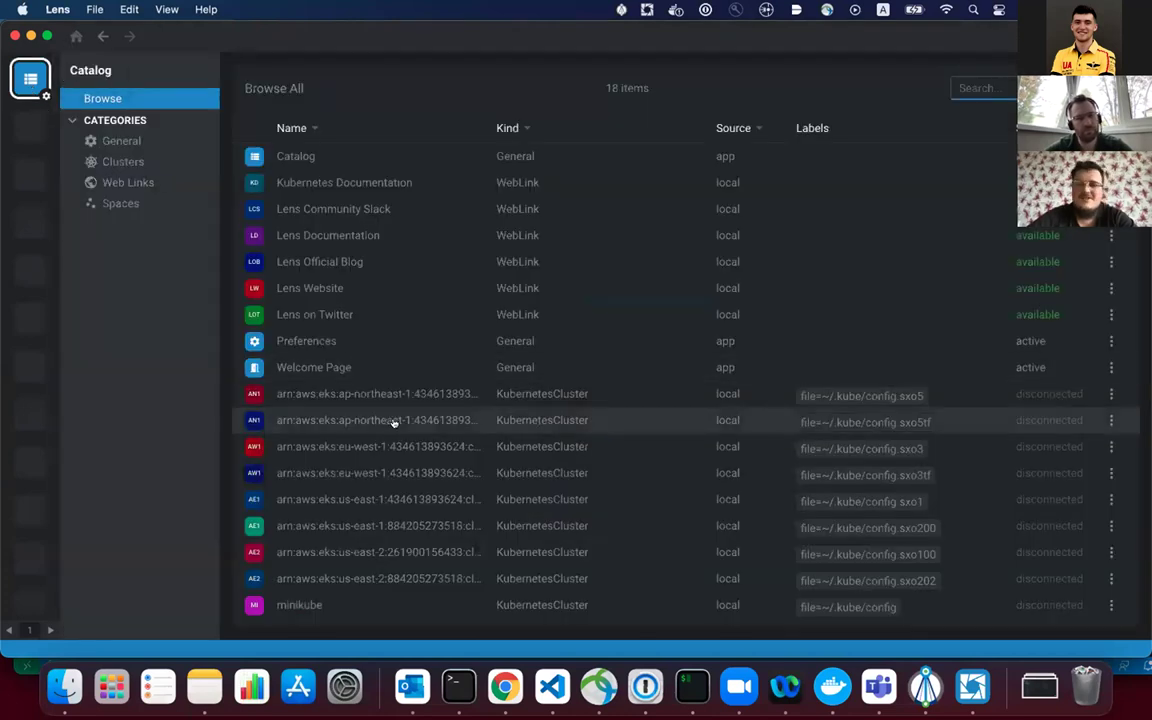
left_click(138, 163)
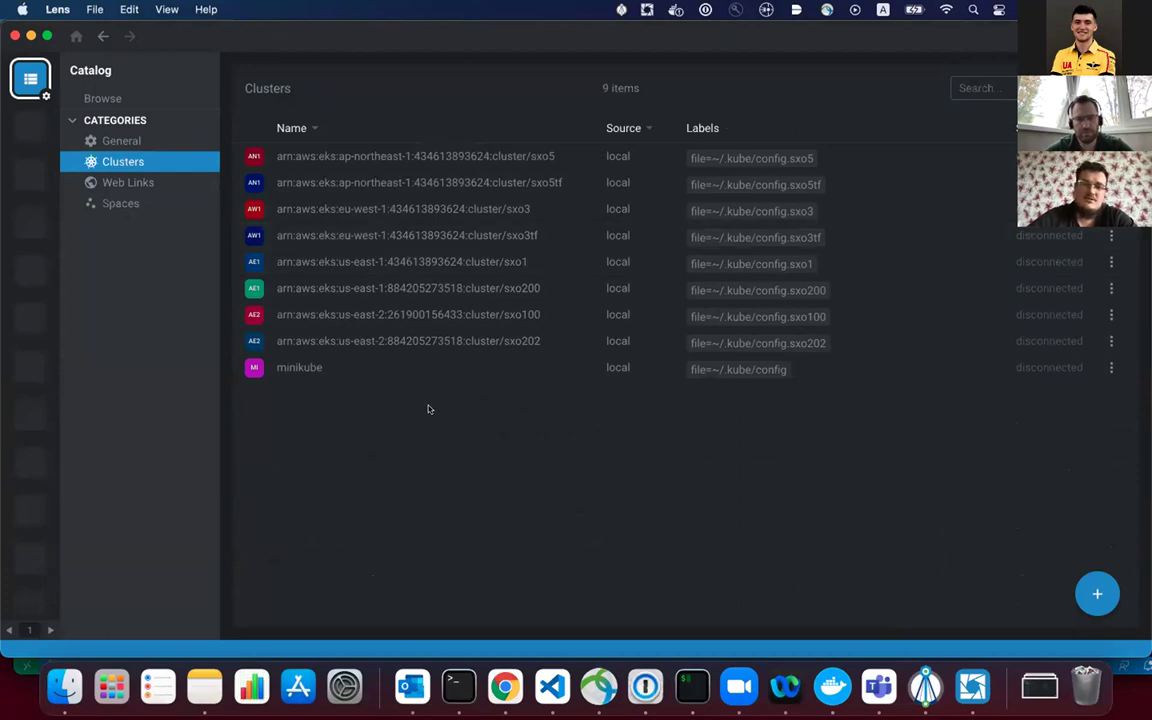
left_click(290, 369)
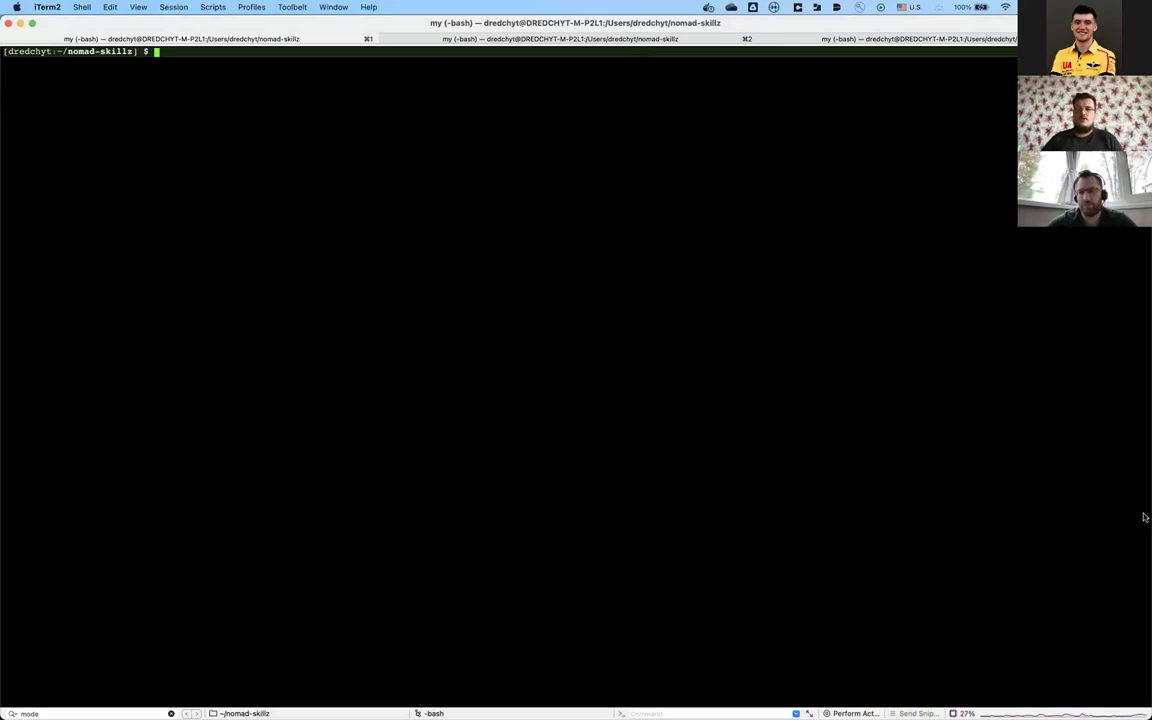
Step: Start a Nomad development agent with nomad agent -dev
mouse_move(1139, 556)
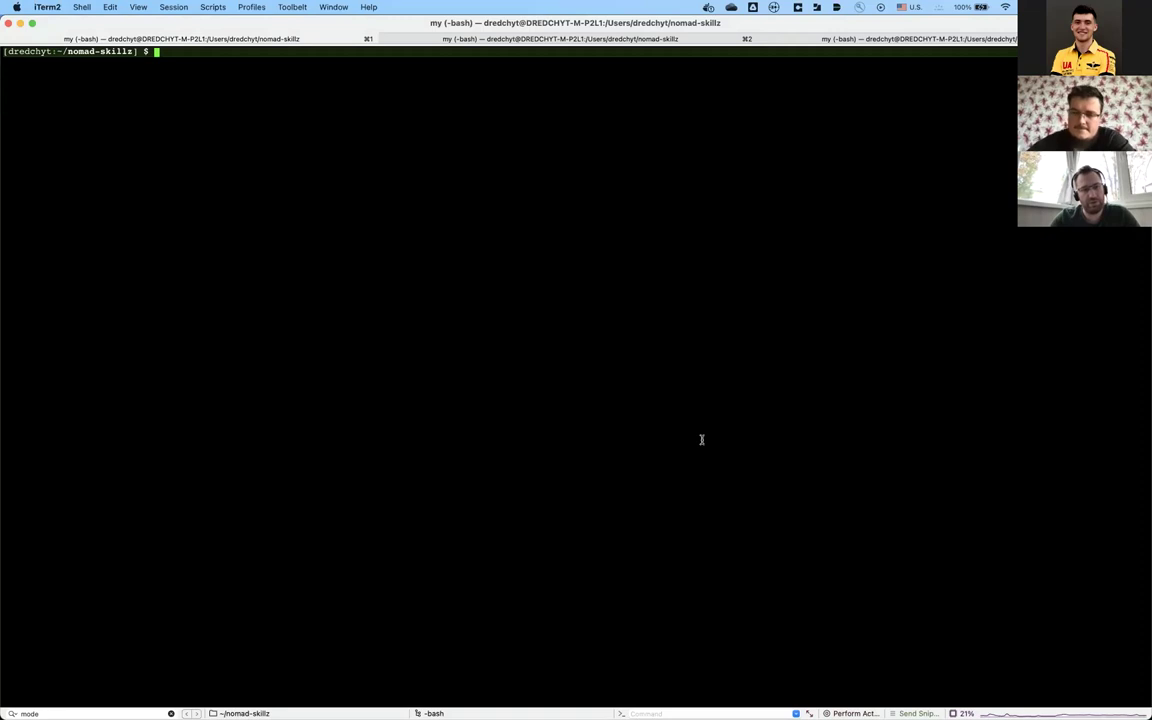
type("nomad ")
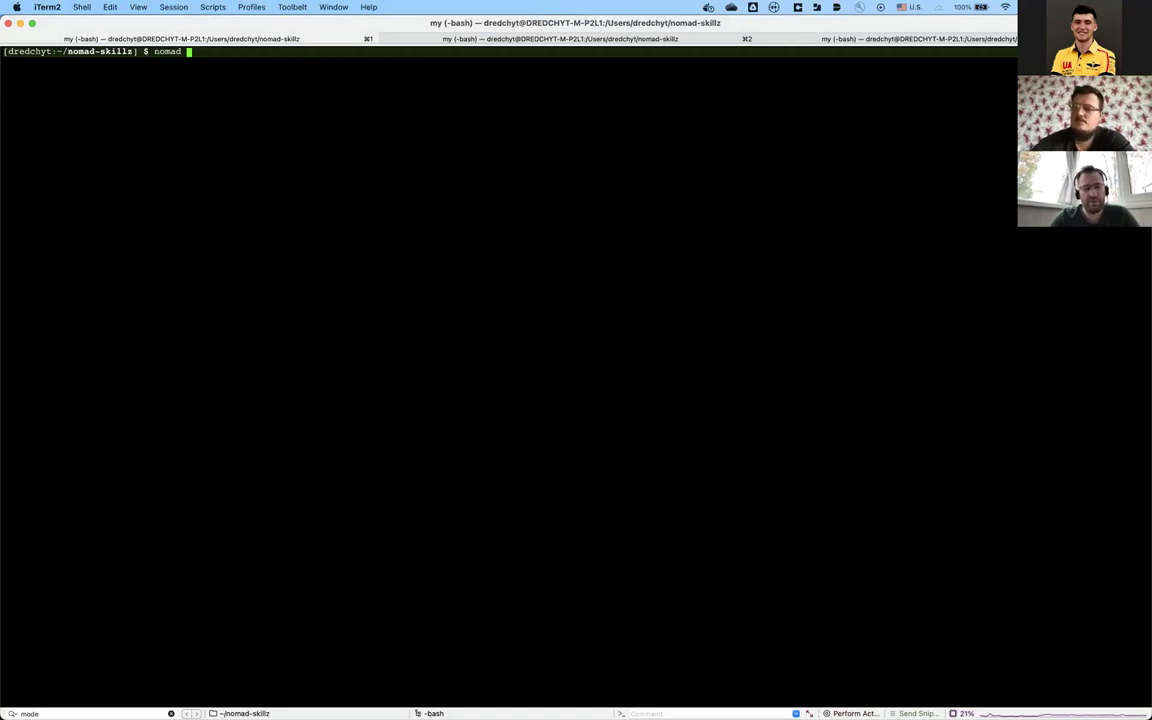
type("aga")
key("BackSpace")
type("e")
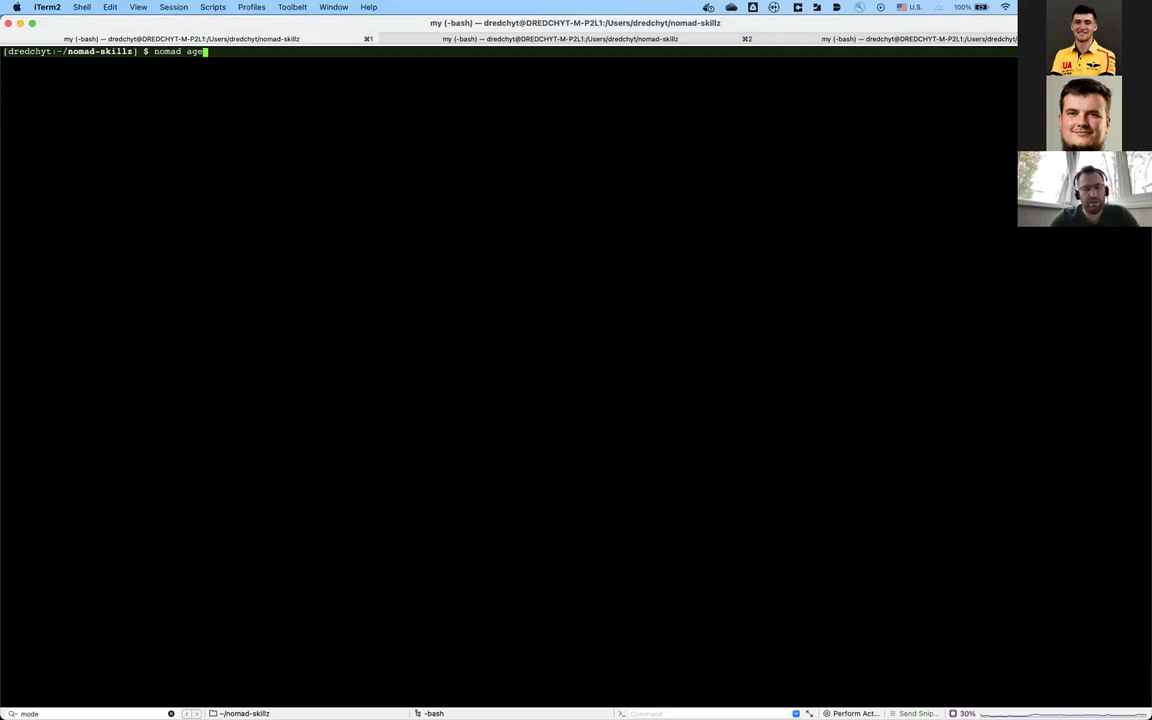
type("nt -dev")
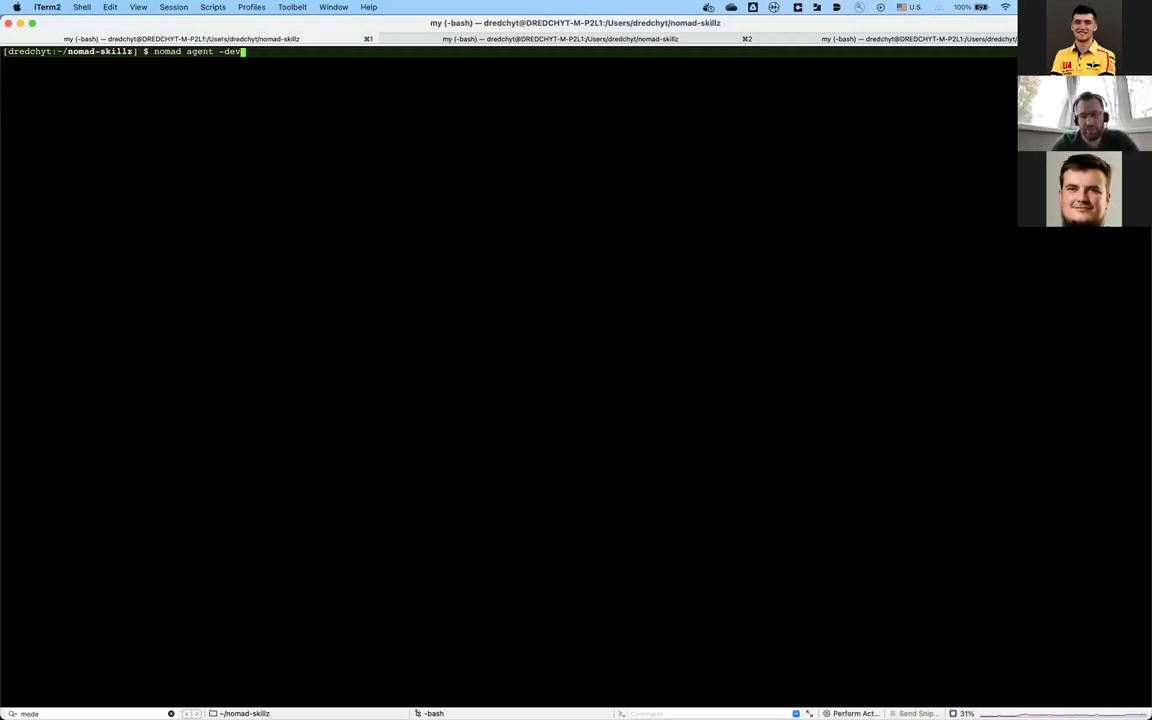
key("Return")
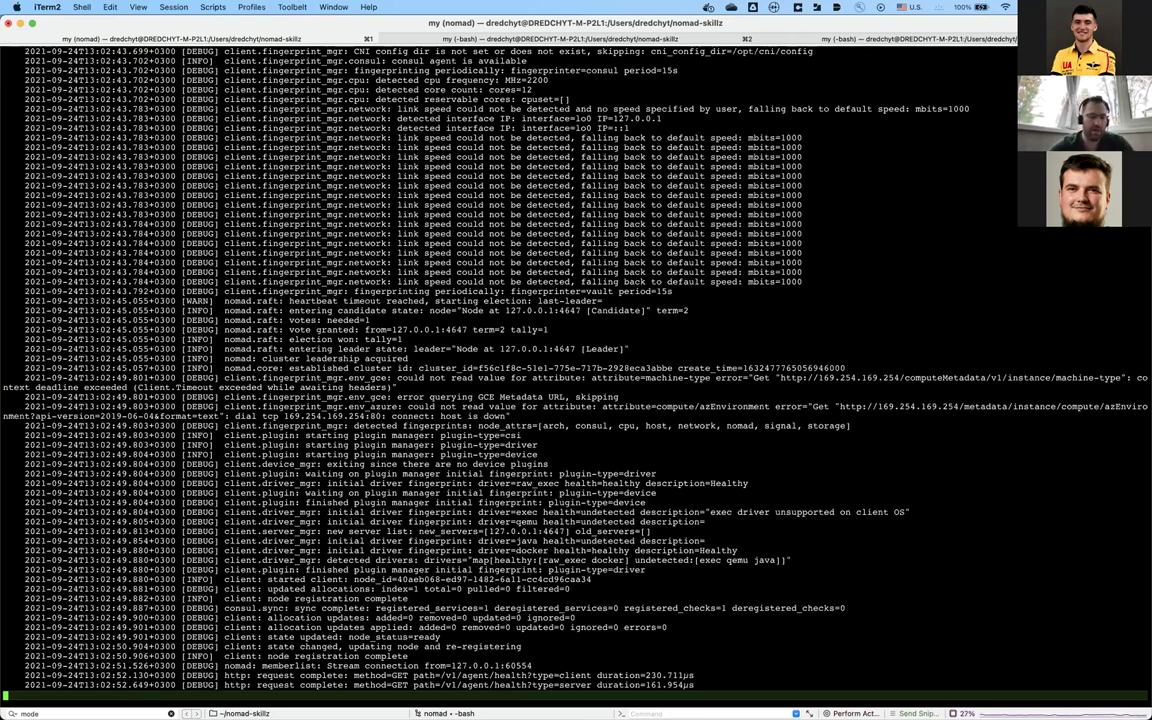
Step: Flip between the nomad agent log tab and the bash tab, ending on the bash prompt
key("super+2")
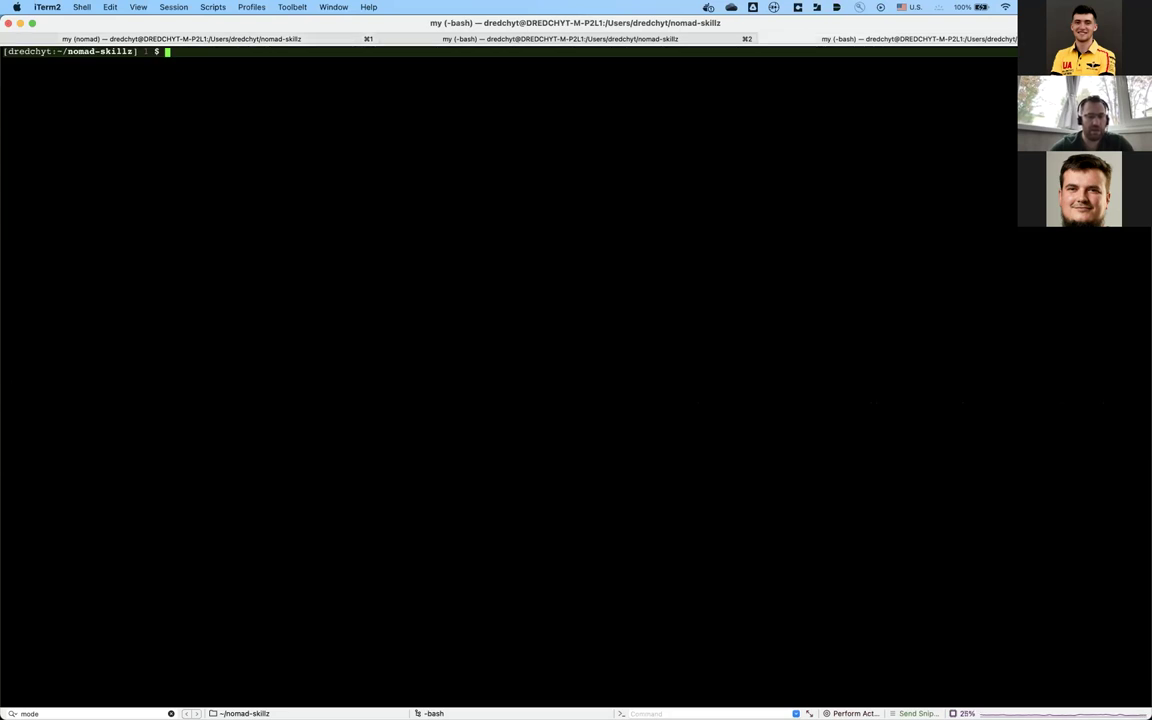
key("super+1")
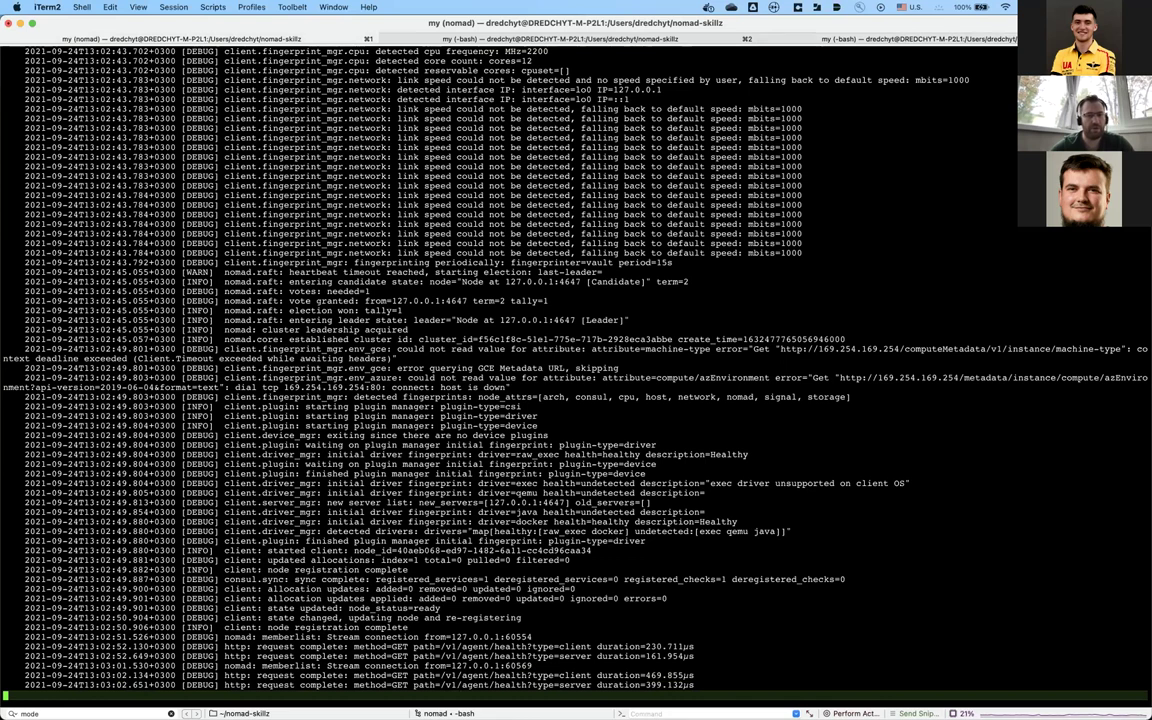
key("super+2")
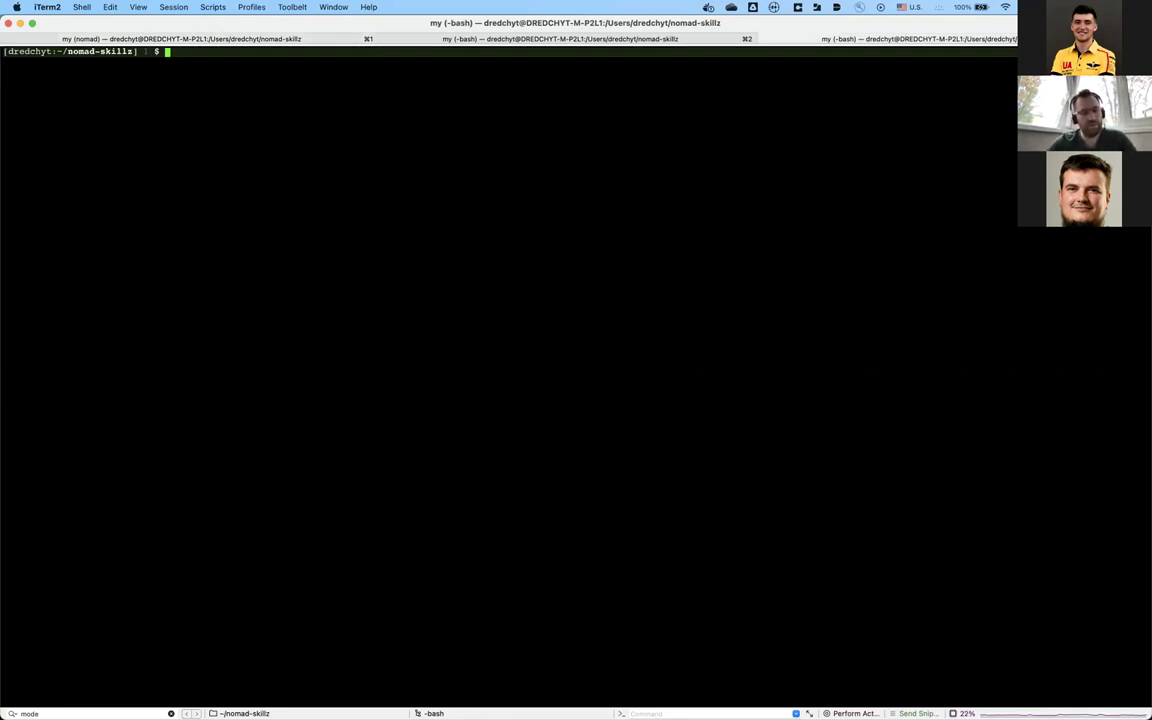
key("super+1")
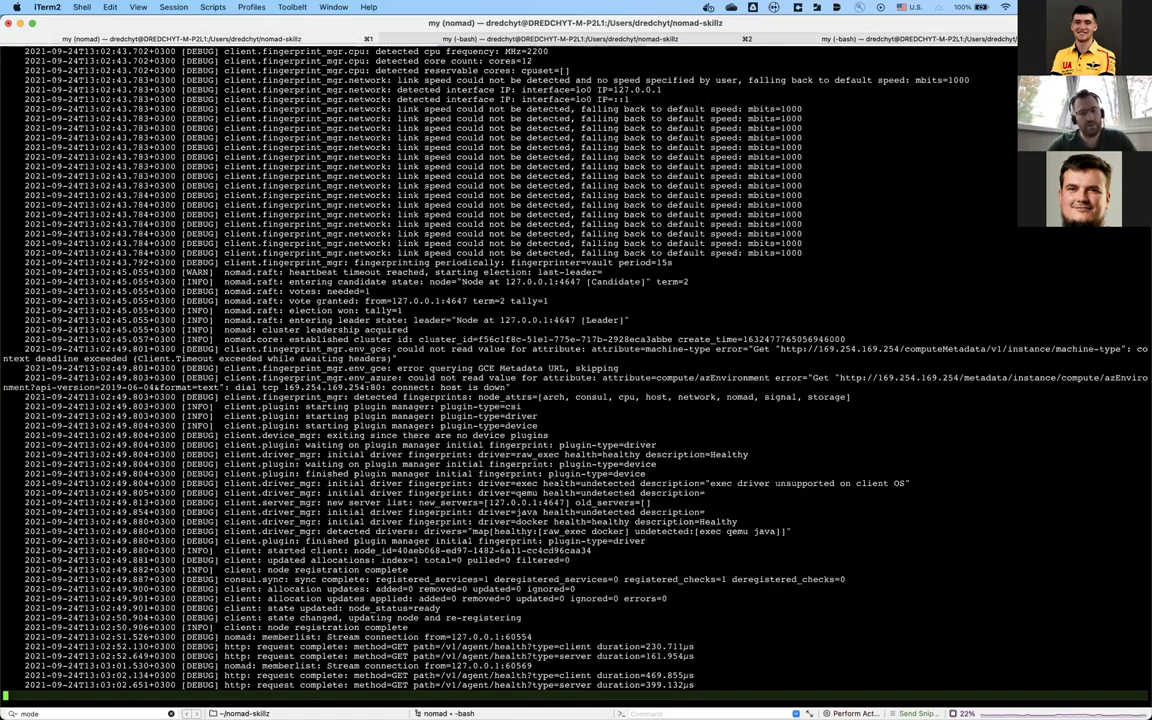
key("super+2")
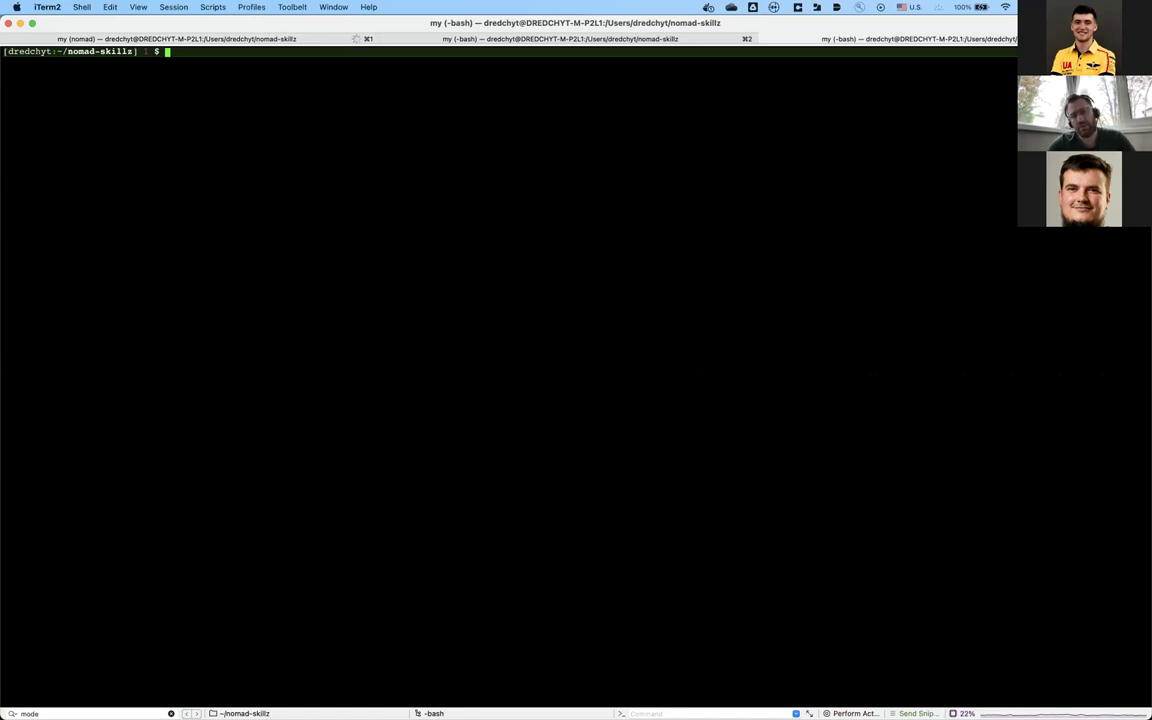
Step: List nomad-skillz and its four .job files: consul, nginx-ingress, wordpress-mysql, wordpress-web
type("ls")
key("Return")
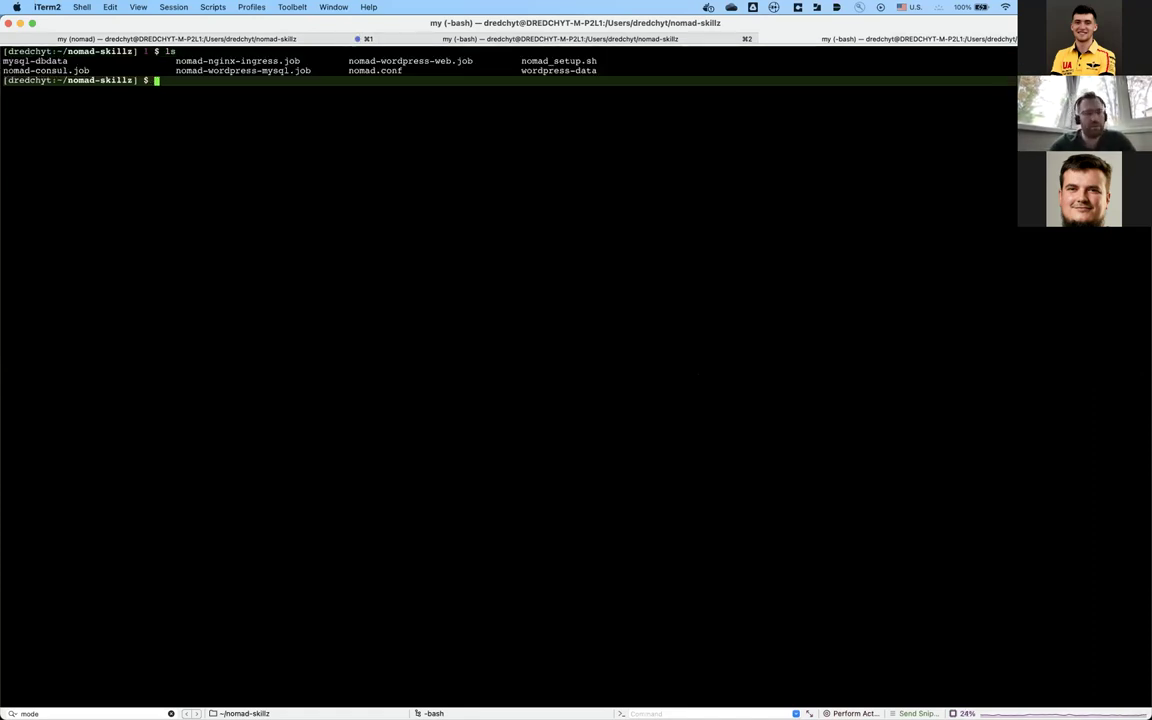
type("ls *")
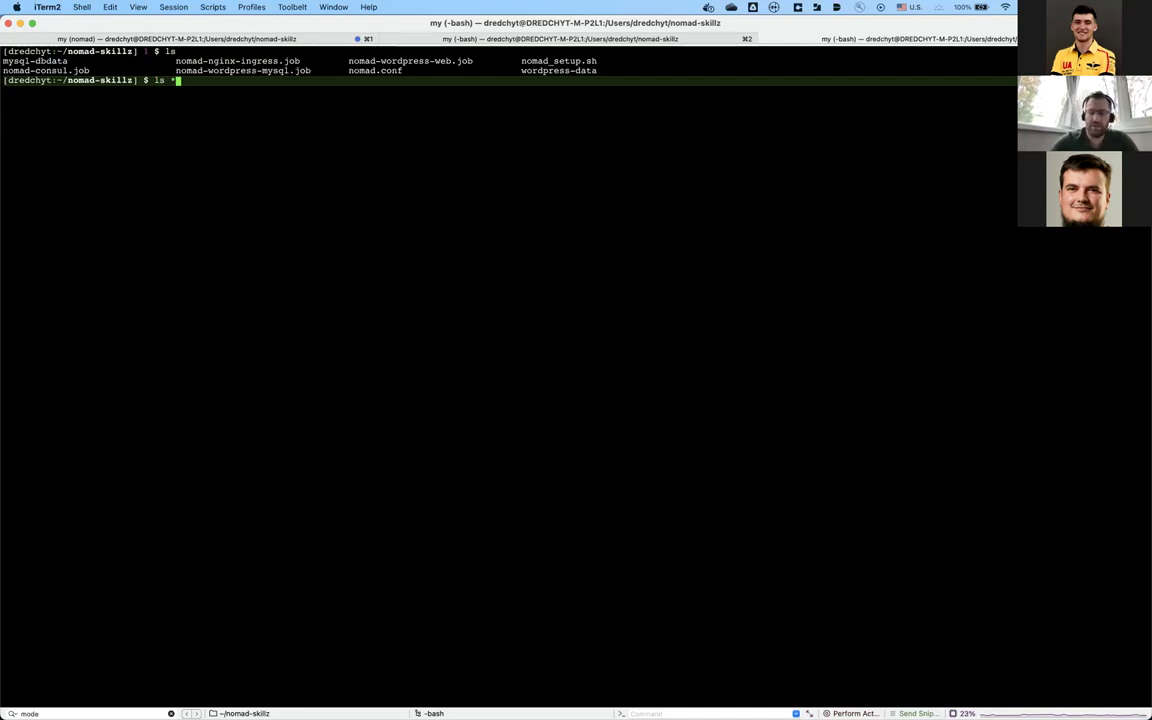
type(".job")
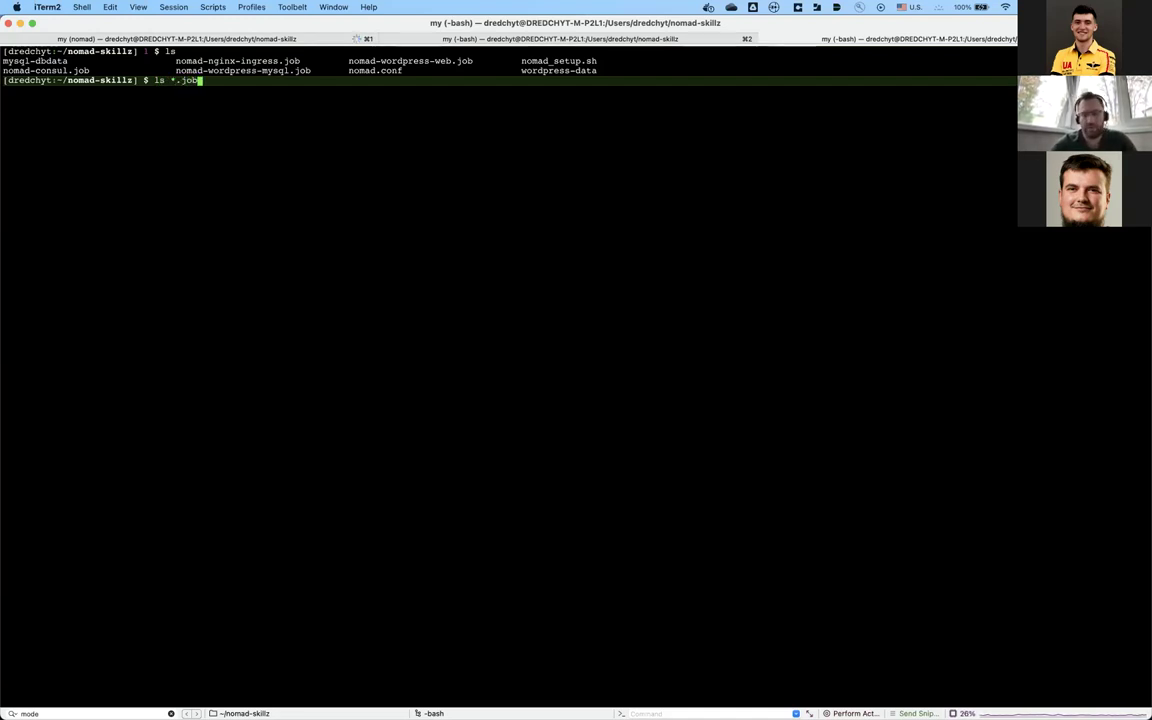
key("Return")
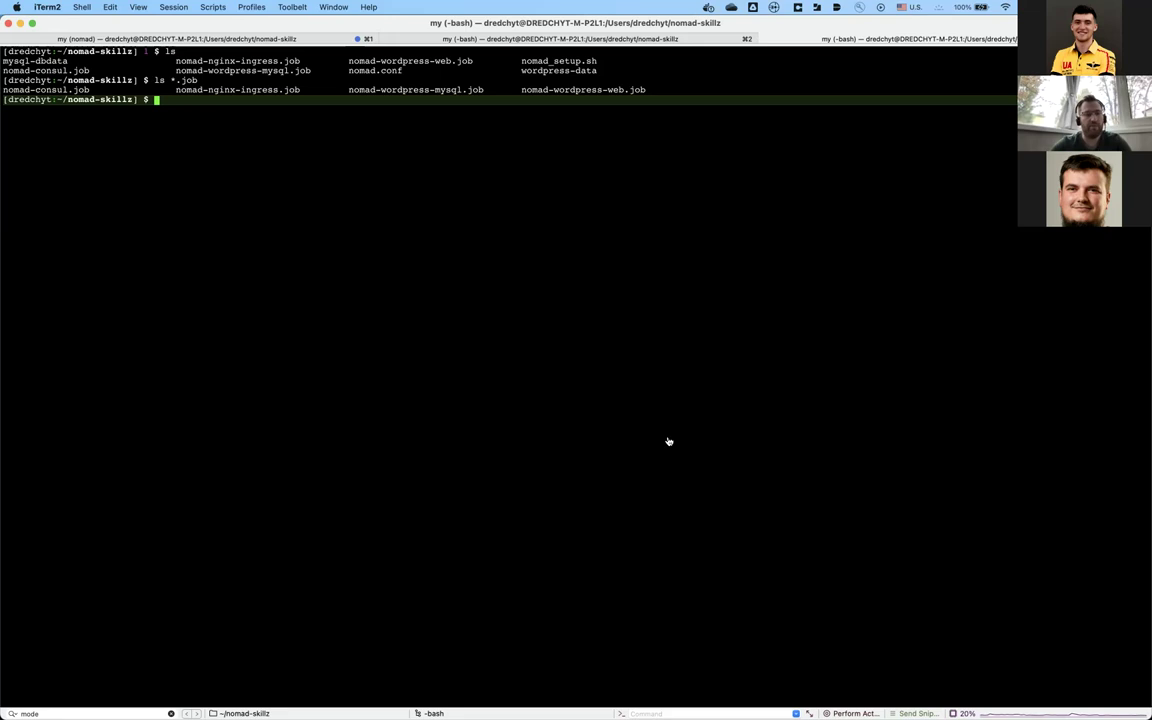
key("super+Tab")
key("super+Tab")
key("super+Tab")
key("super+Tab")
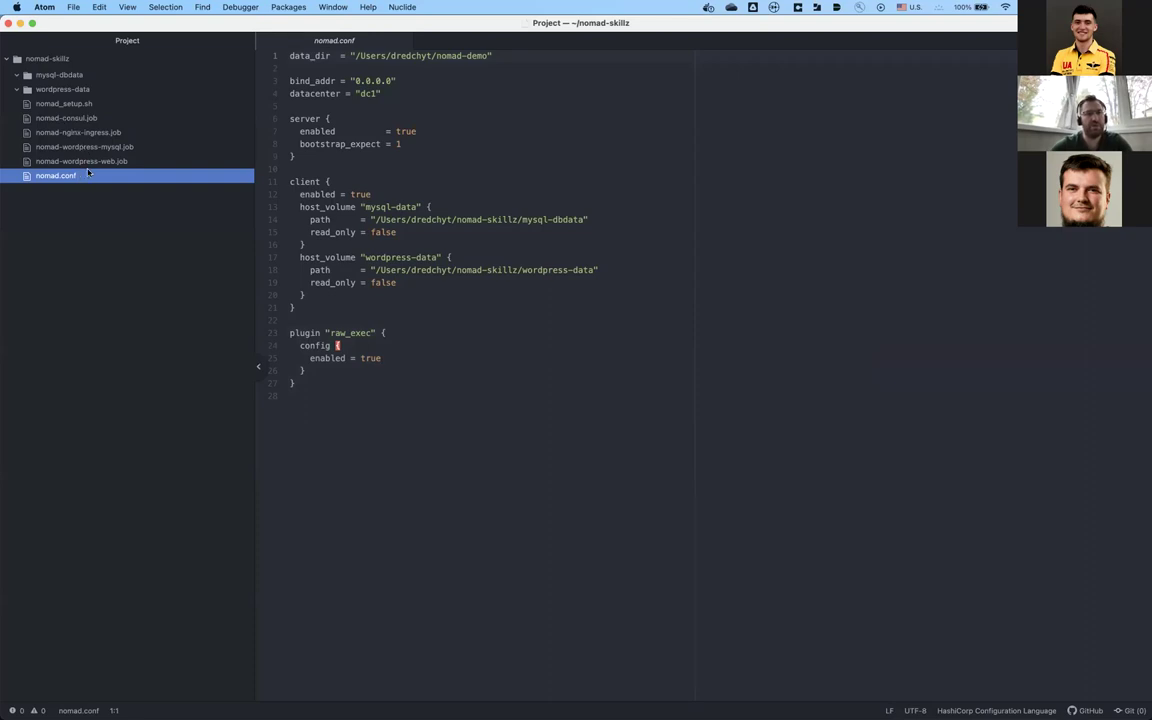
Step: Review nomad.conf's client block, its mysql-data and wordpress-data host_volume entries and raw_exec plugin
left_click(456, 208)
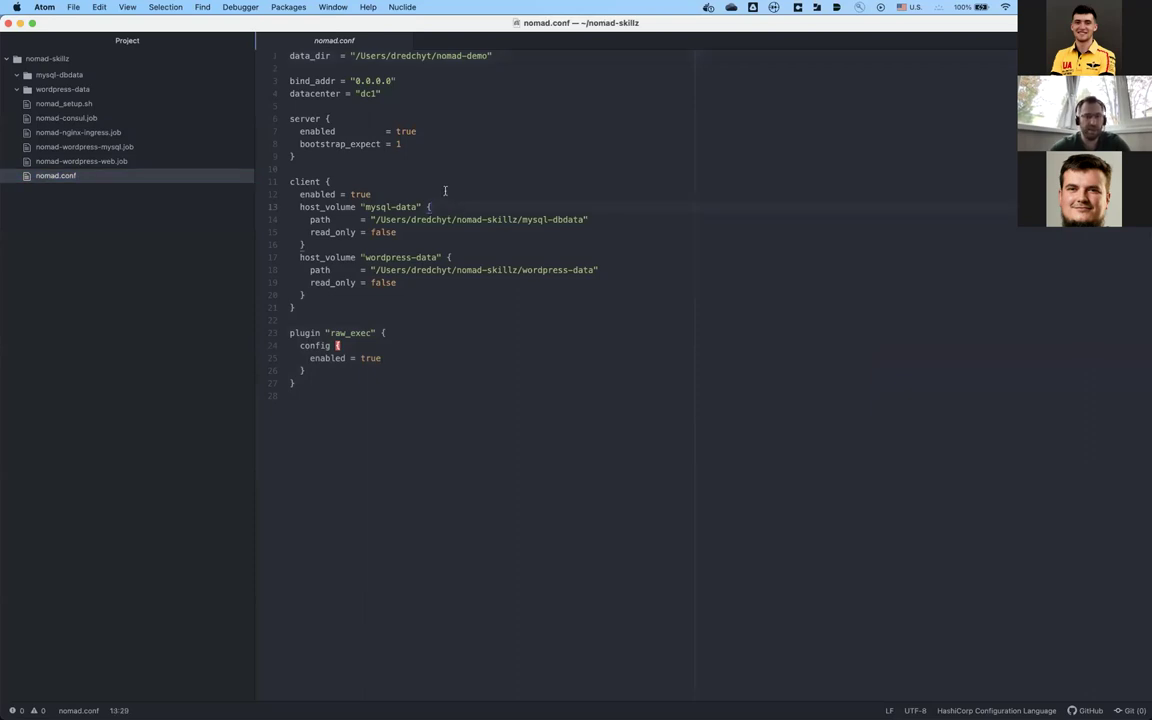
left_click(370, 180)
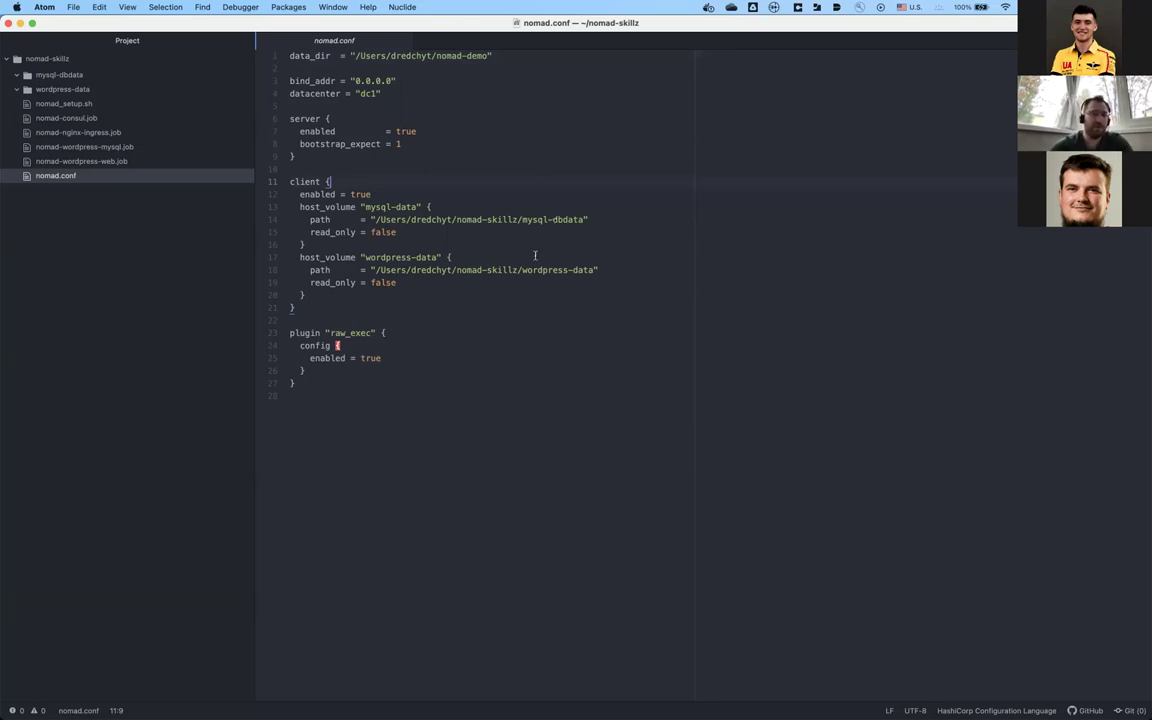
left_click(333, 256)
double_click(333, 256)
double_click(327, 207)
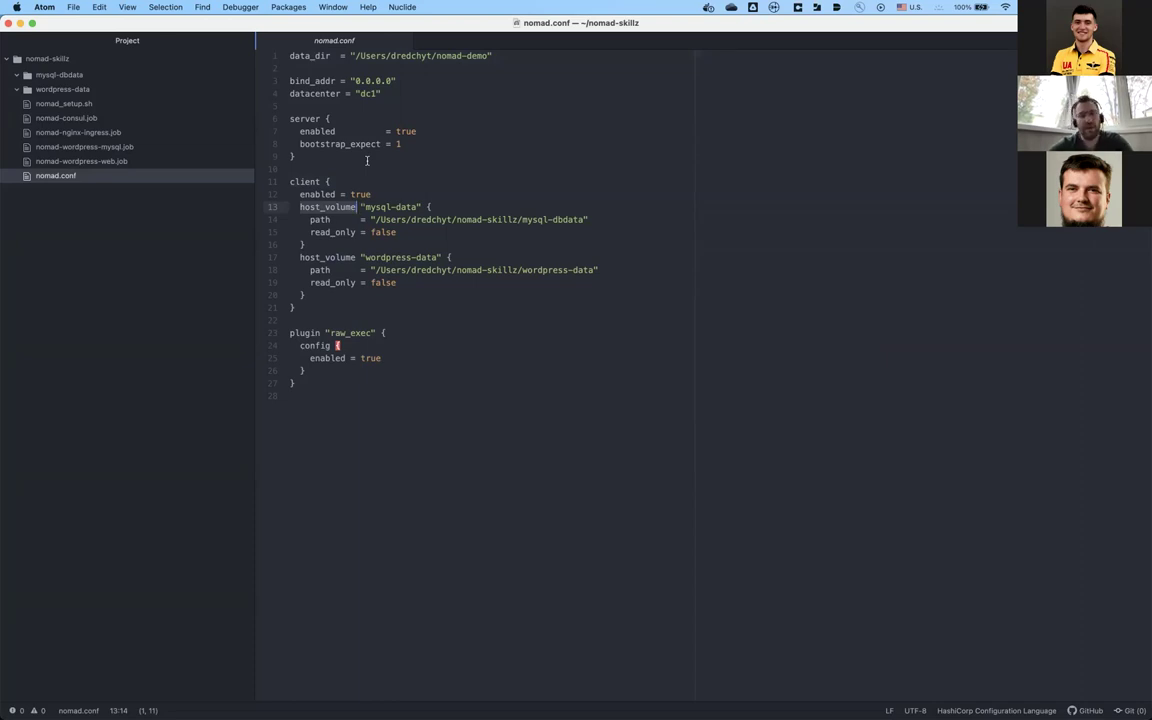
left_click(370, 332)
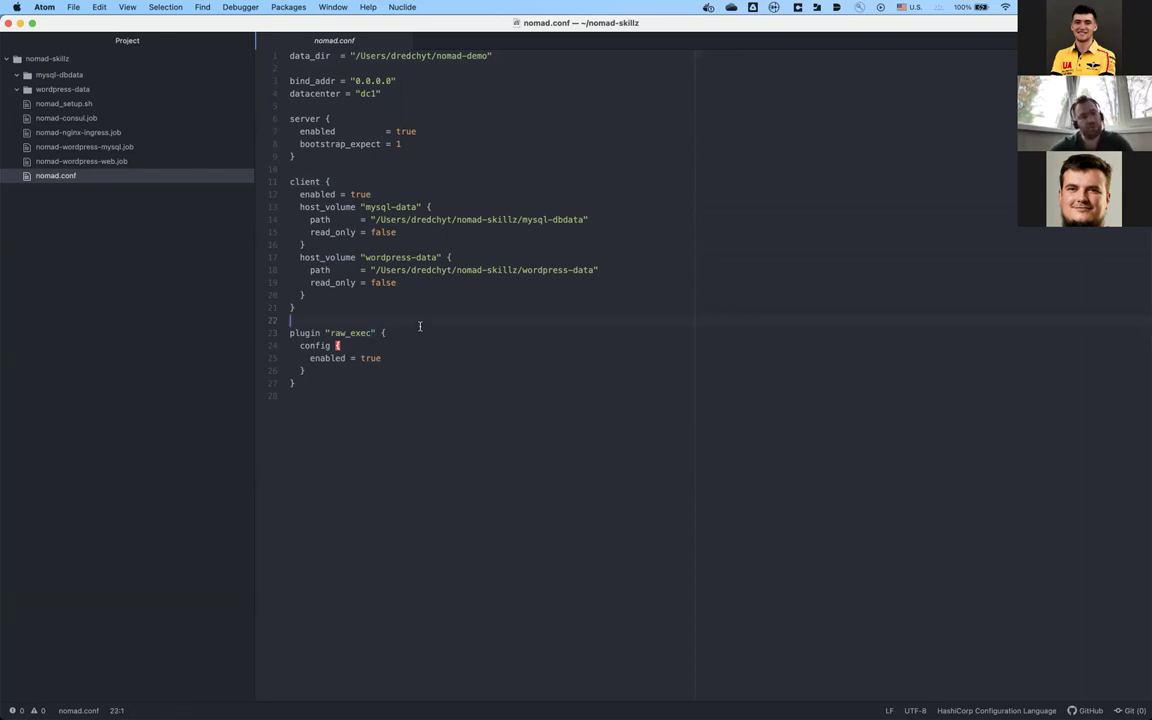
key("Up")
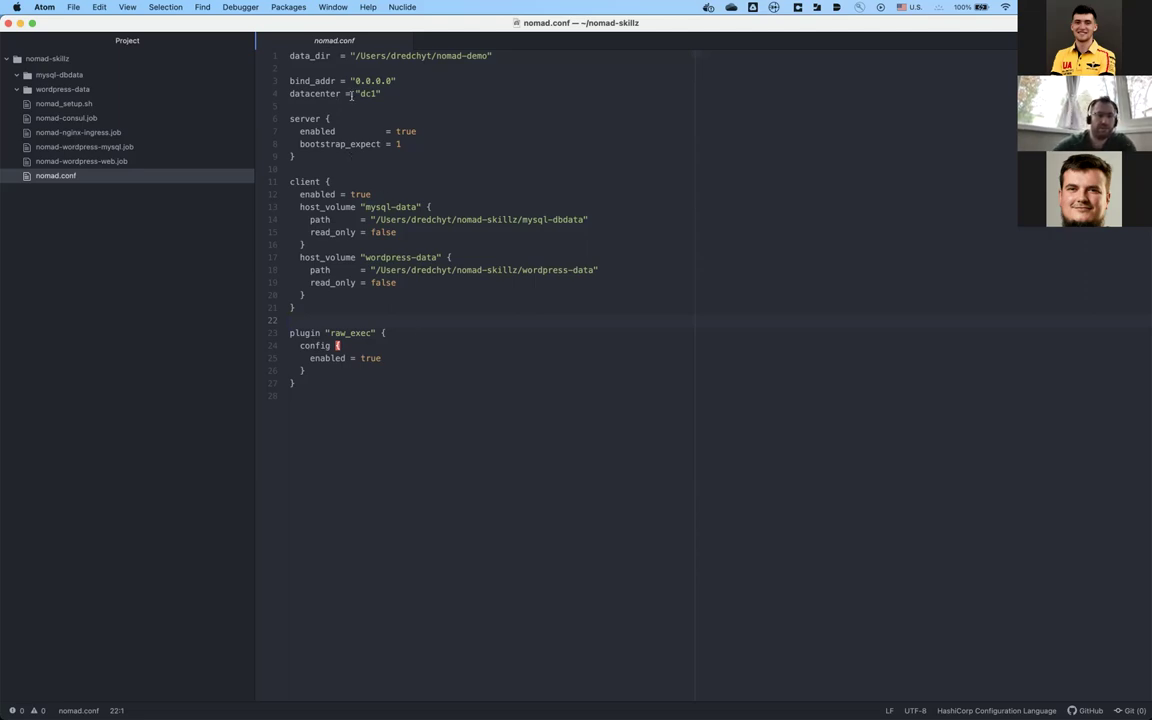
Step: Check the server block's enabled setting and bootstrap_expect = 1
left_click(326, 118)
left_click(350, 131)
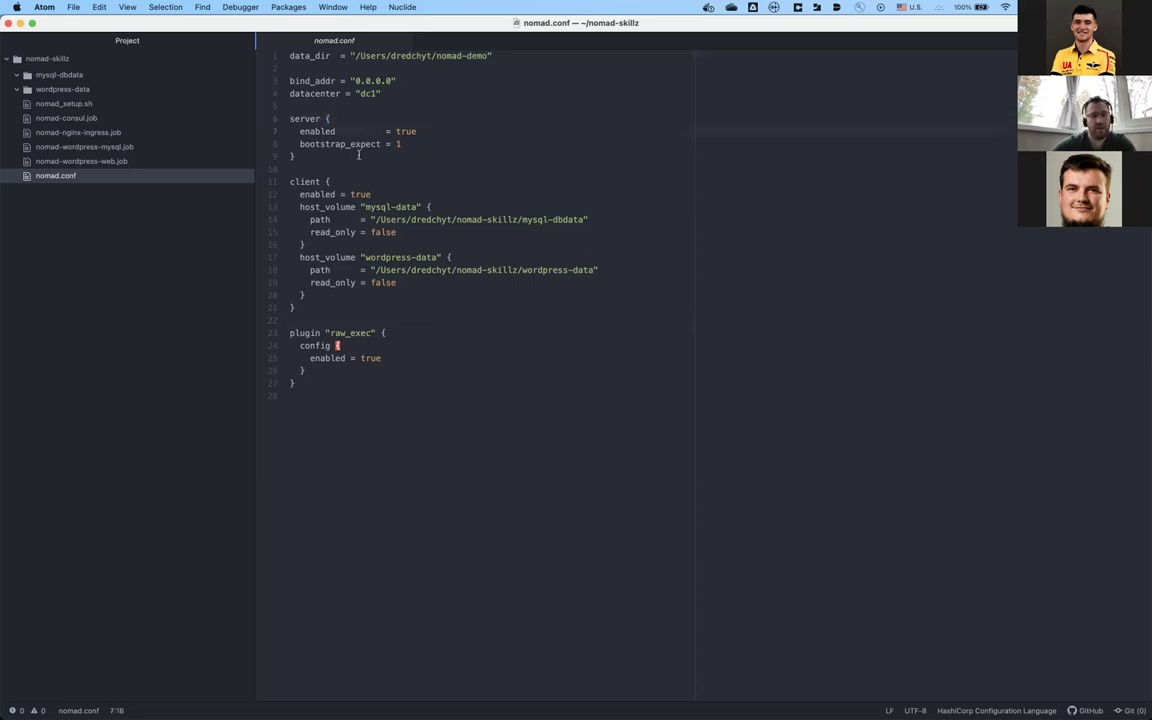
left_click(360, 156)
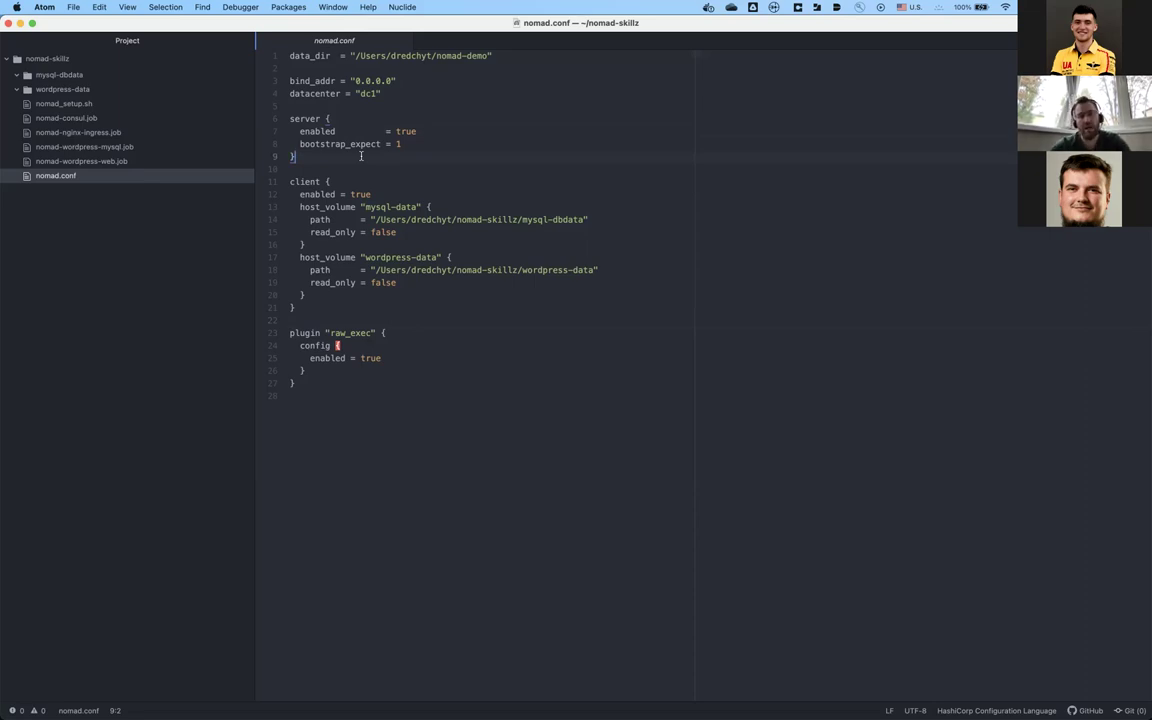
left_click(409, 145)
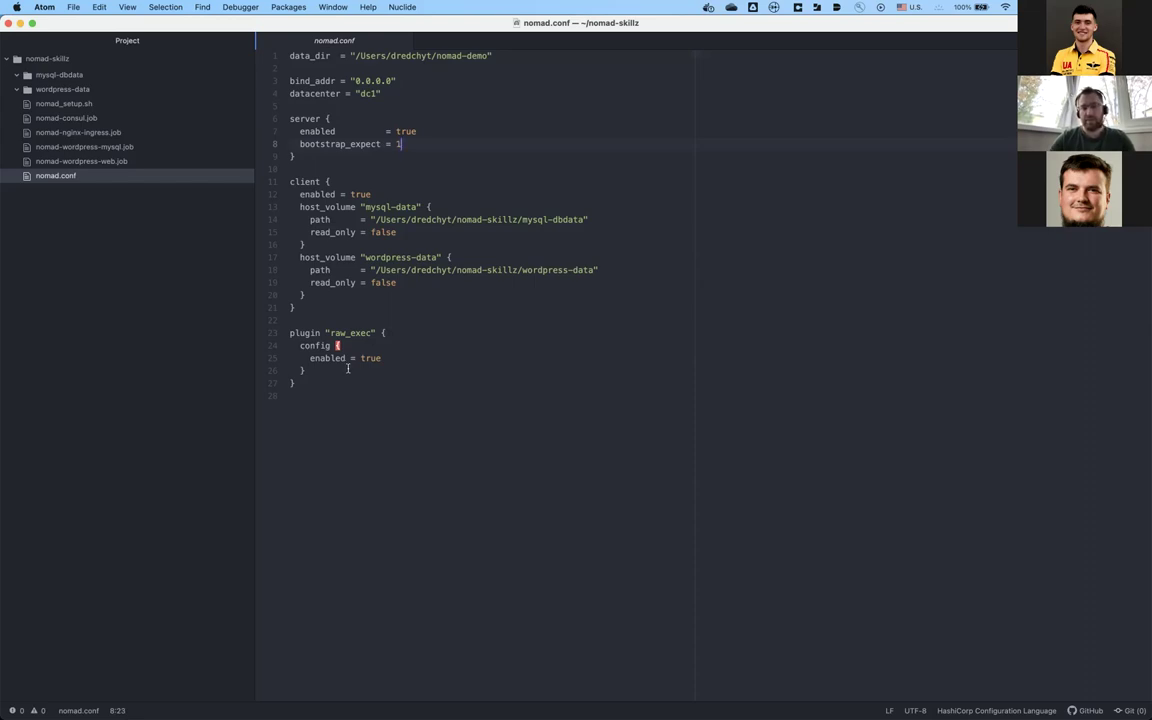
key("super+Tab")
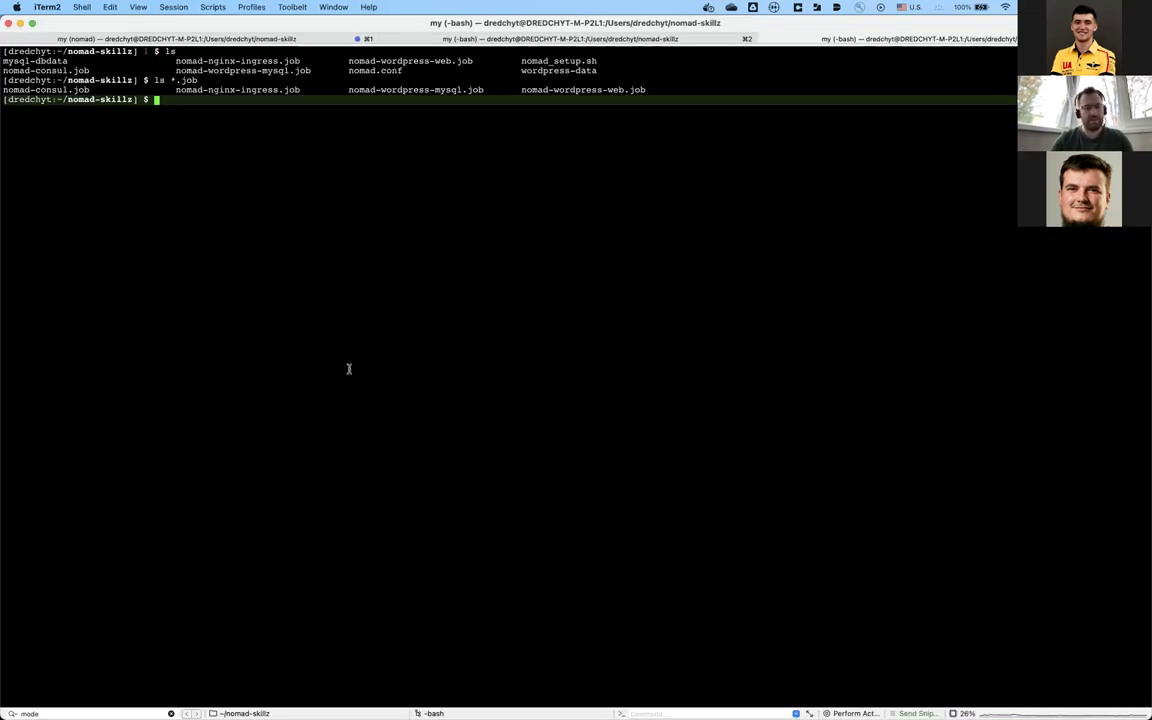
Step: Stop the running Nomad agent and delete the ../nomad-demo directory with sudo
key("super+1")
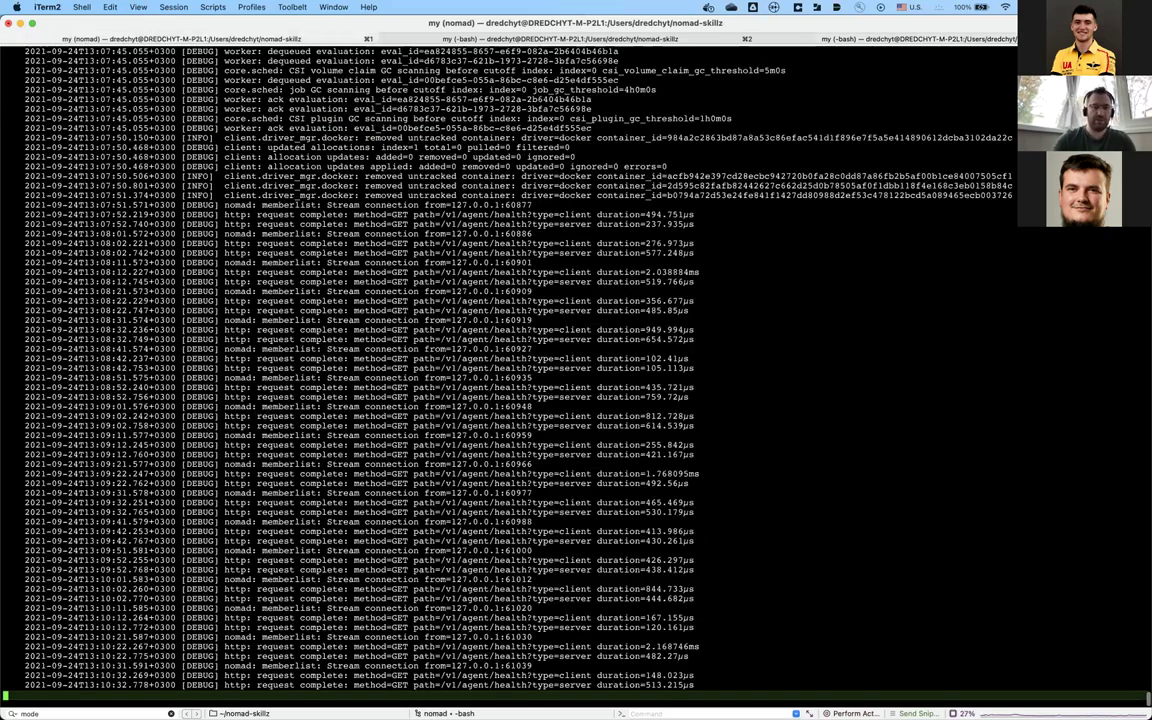
key("ctrl+c")
type("sudo rm -rf ../nomad-demo/")
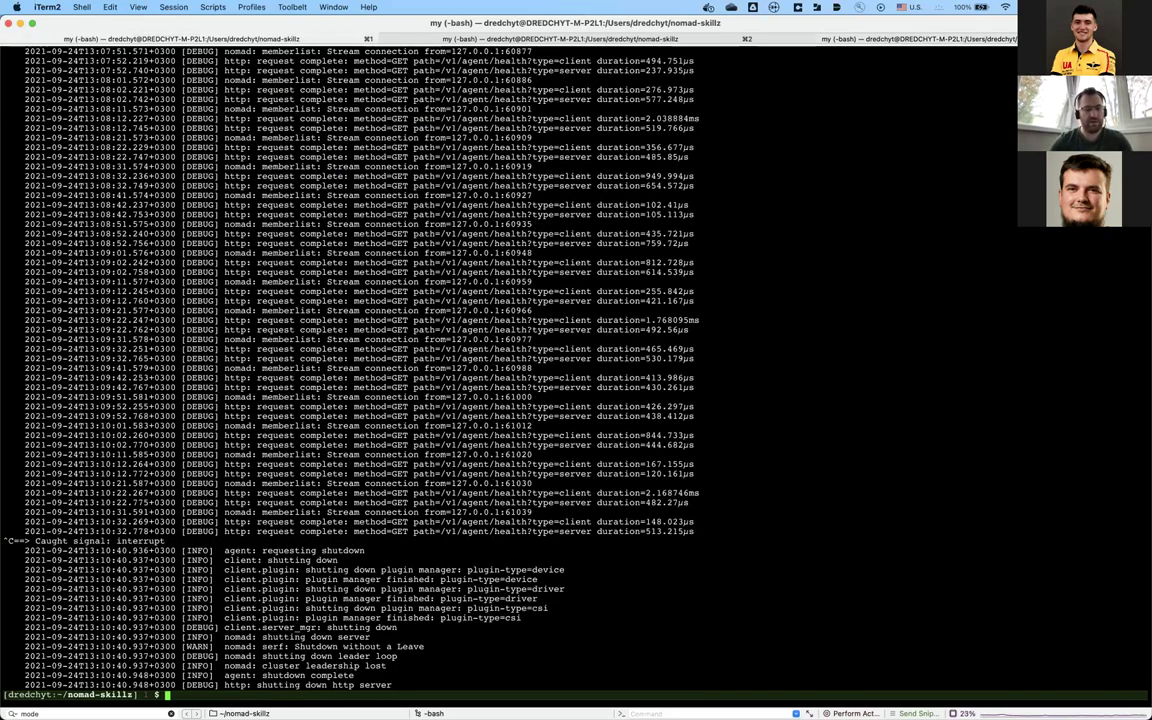
Step: In the second shell tab, clear the screen and search the command history for nomad
key("super+2")
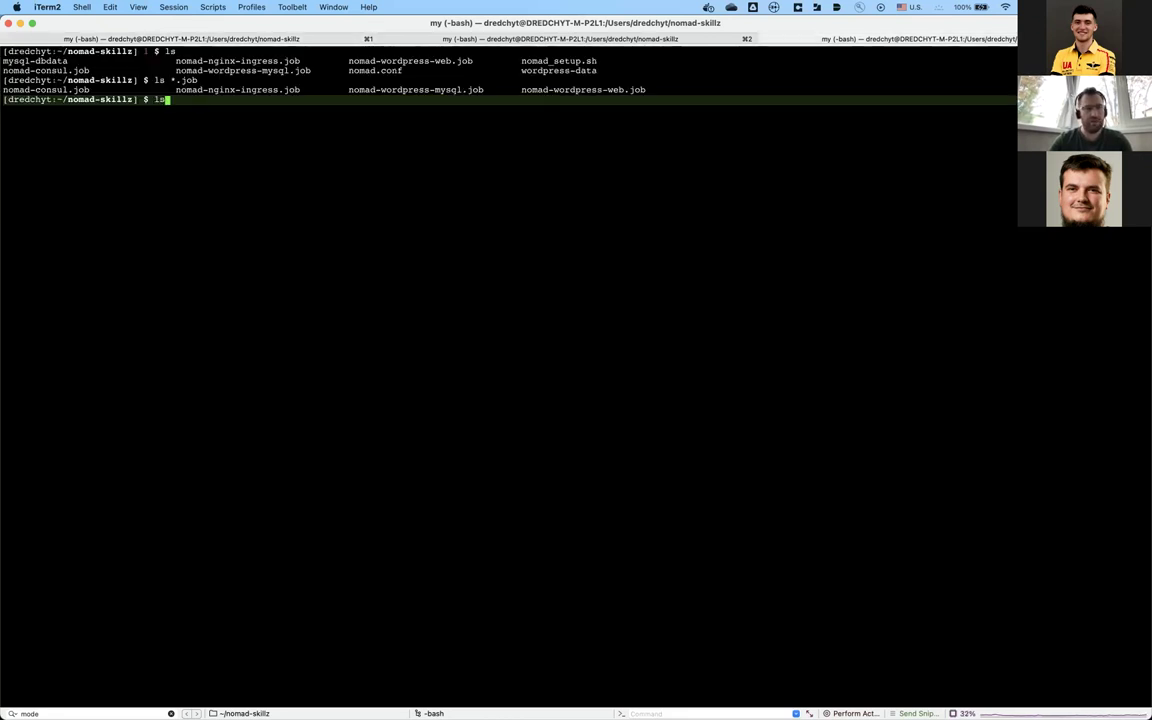
key("super+v")
key("ctrl+u")
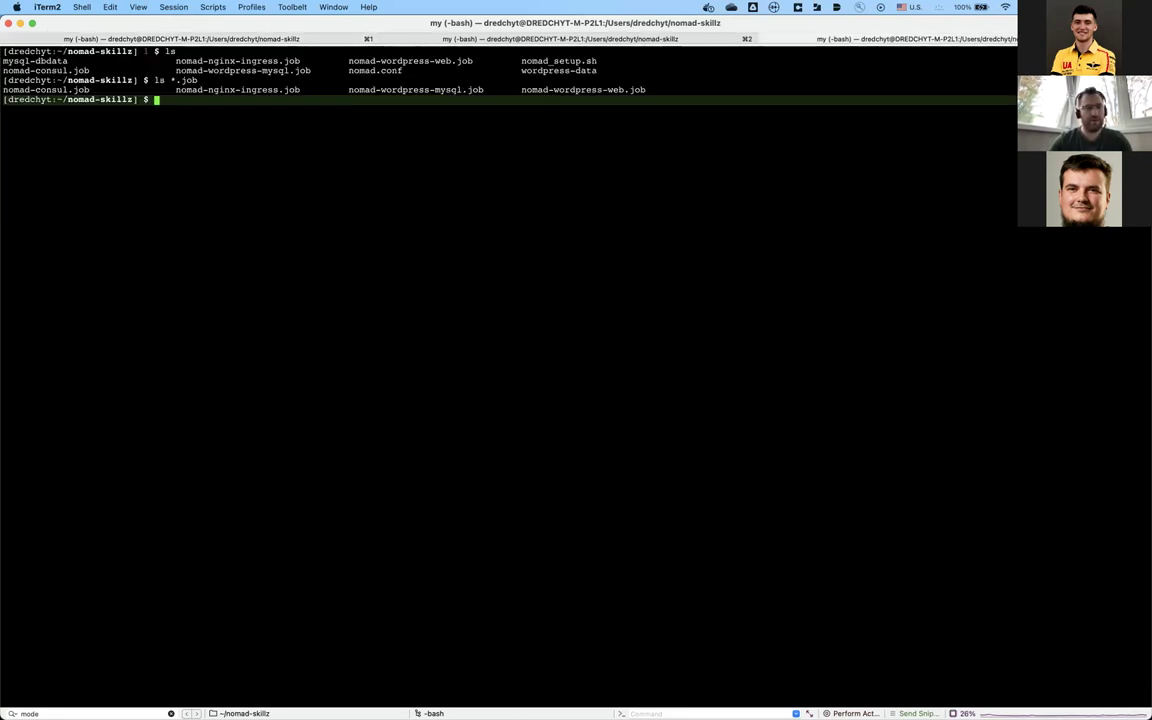
key("ctrl+l")
key("Up")
key("Up")
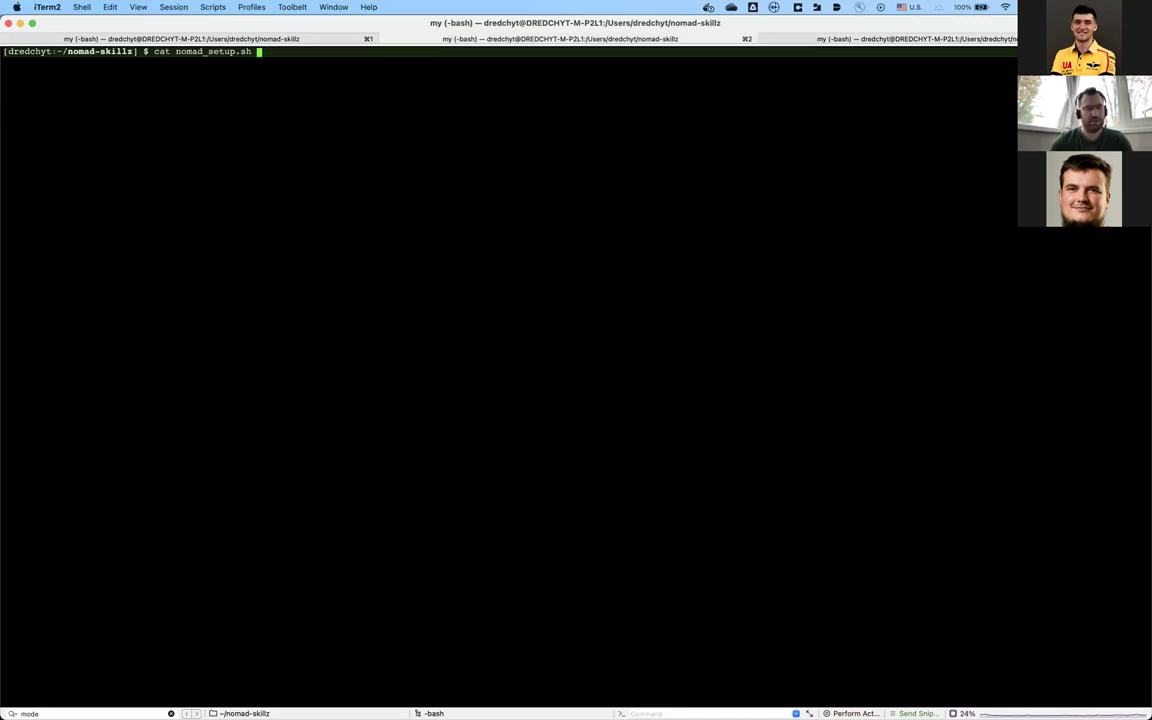
key("ctrl+u")
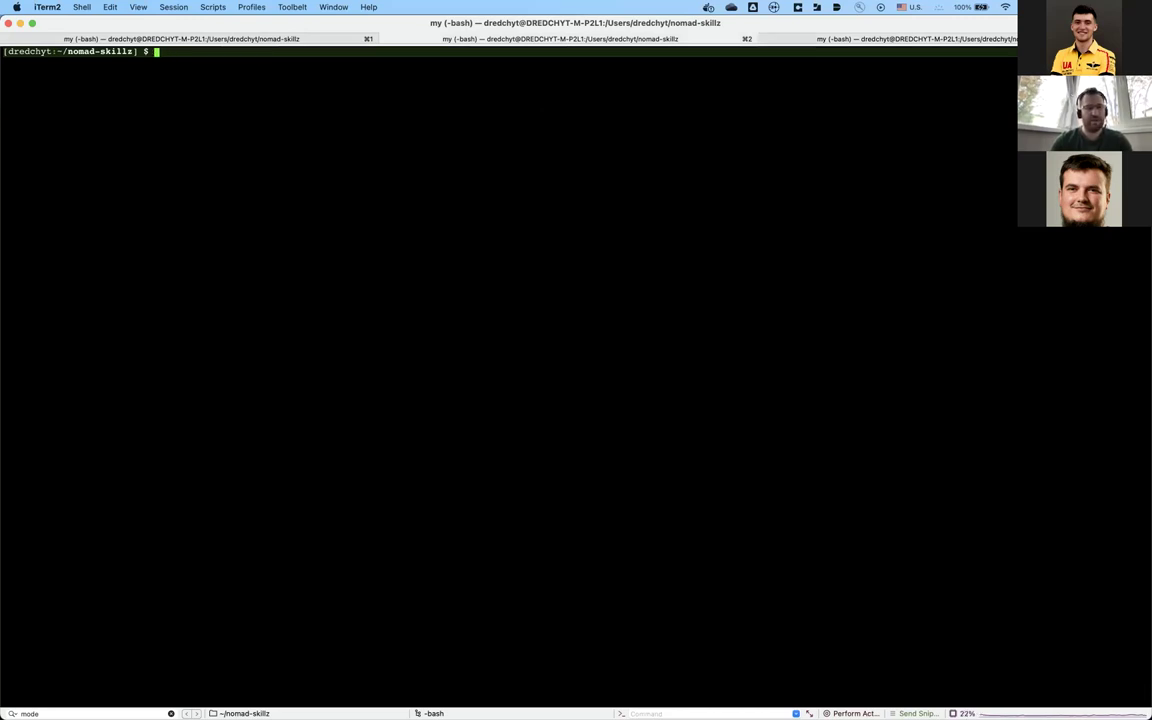
key("ctrl+r")
type("nomad")
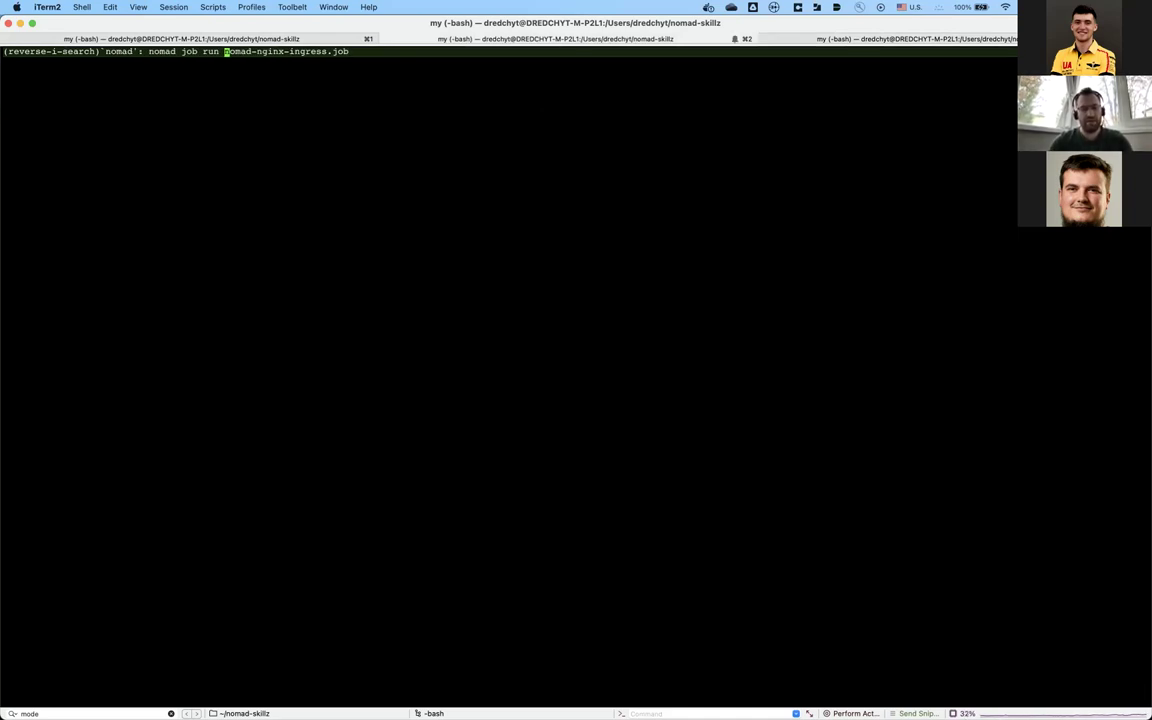
key("ctrl+c")
key("Return")
key("Return")
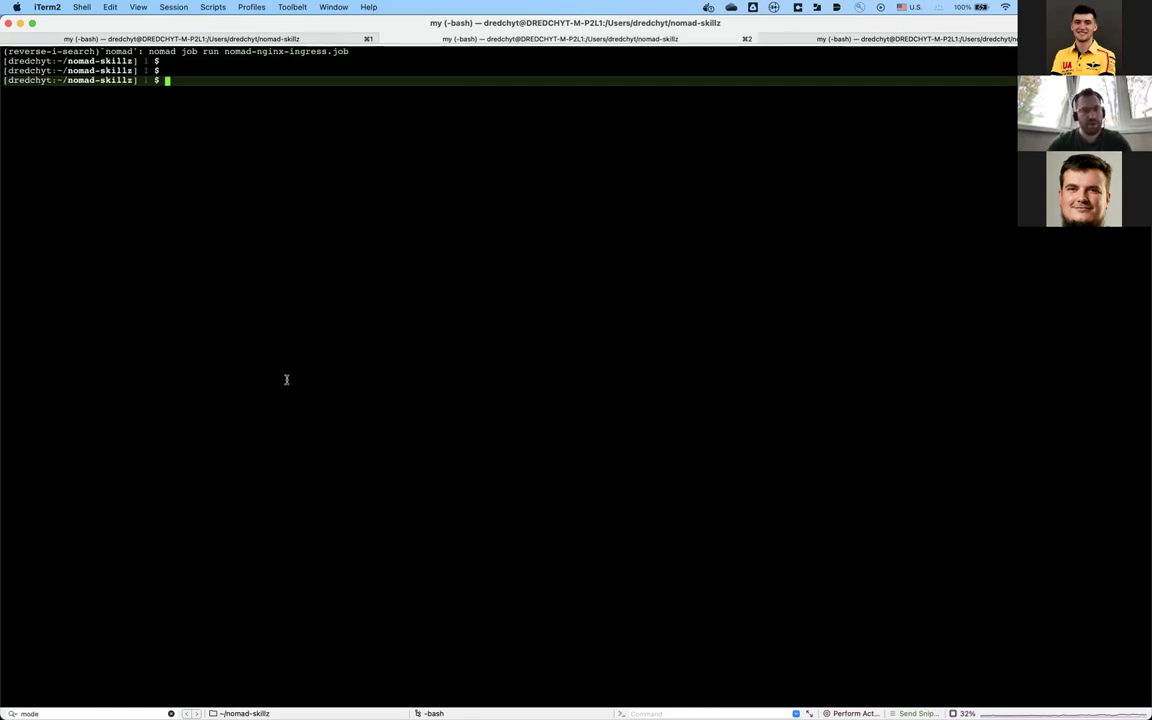
Step: List the .job files and empty the mysql-dbdata directory
key("ctrl+l")
type("nomqad")
key("BackSpace")
key("BackSpace")
key("BackSpace")
key("BackSpace")
key("BackSpace")
key("BackSpace")
key("BackSpace")
type("ls")
key("Return")
type("ls *.job")
key("Return")
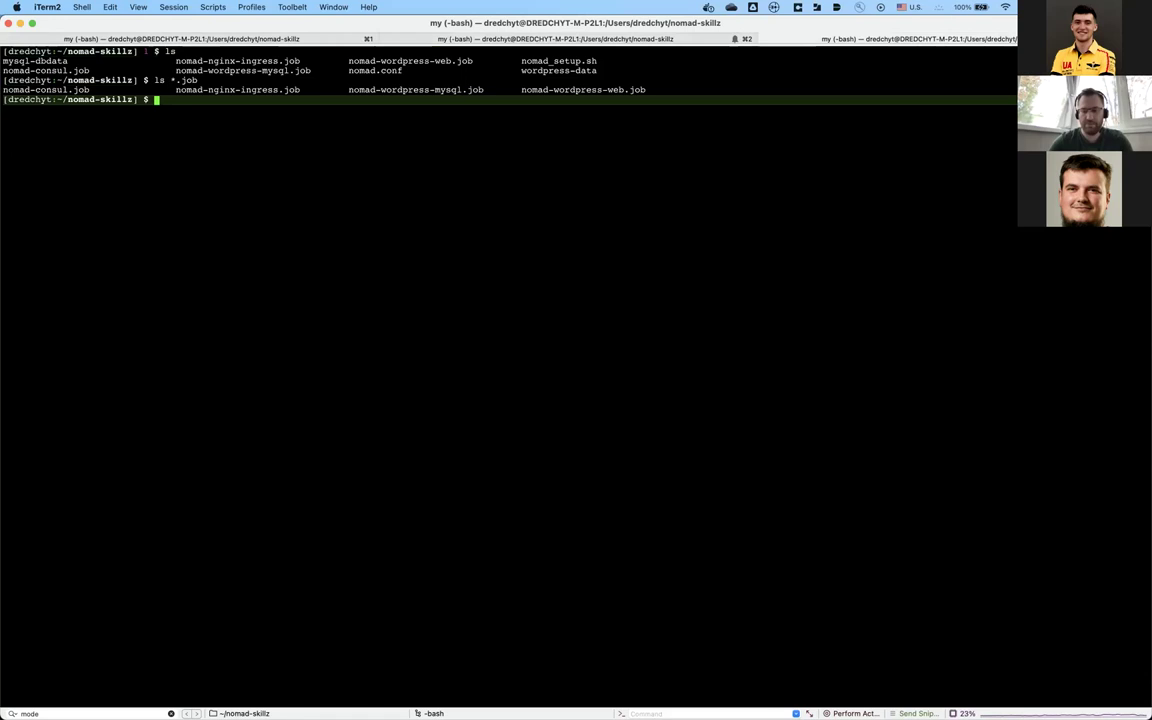
type("rm -rf mysql-dbdata/*")
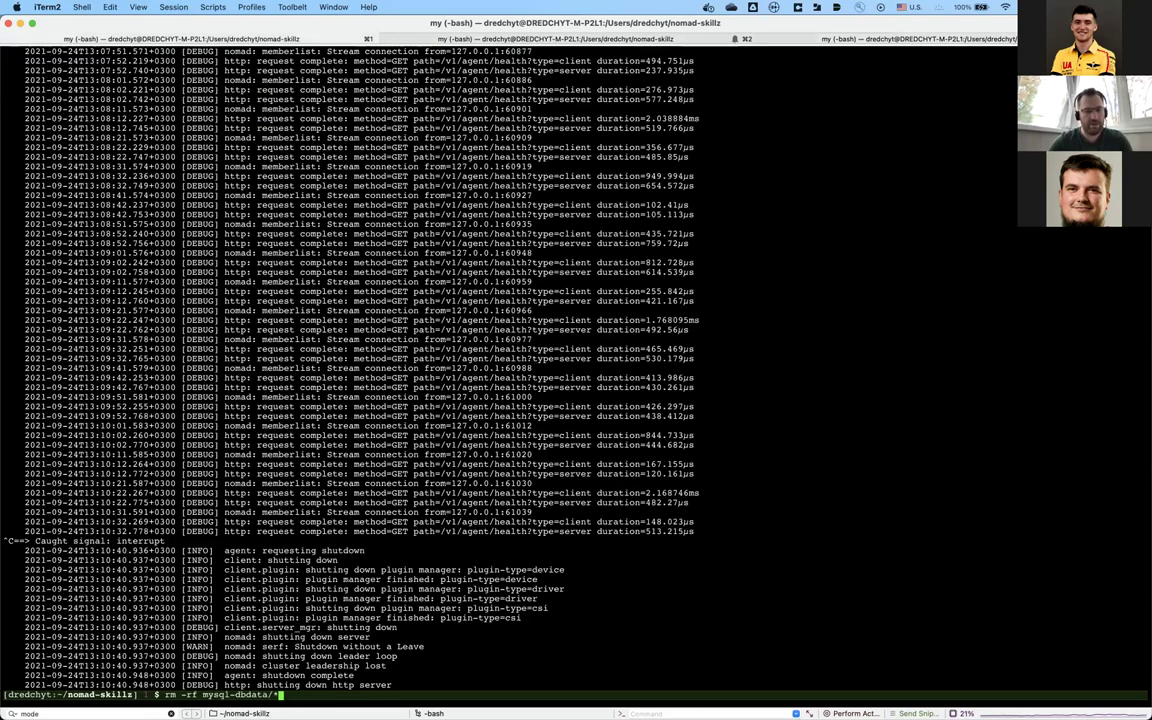
Step: Restart the Nomad agent with 'sudo nomad agent -config=nomad.conf' on a cleared screen
key("Up")
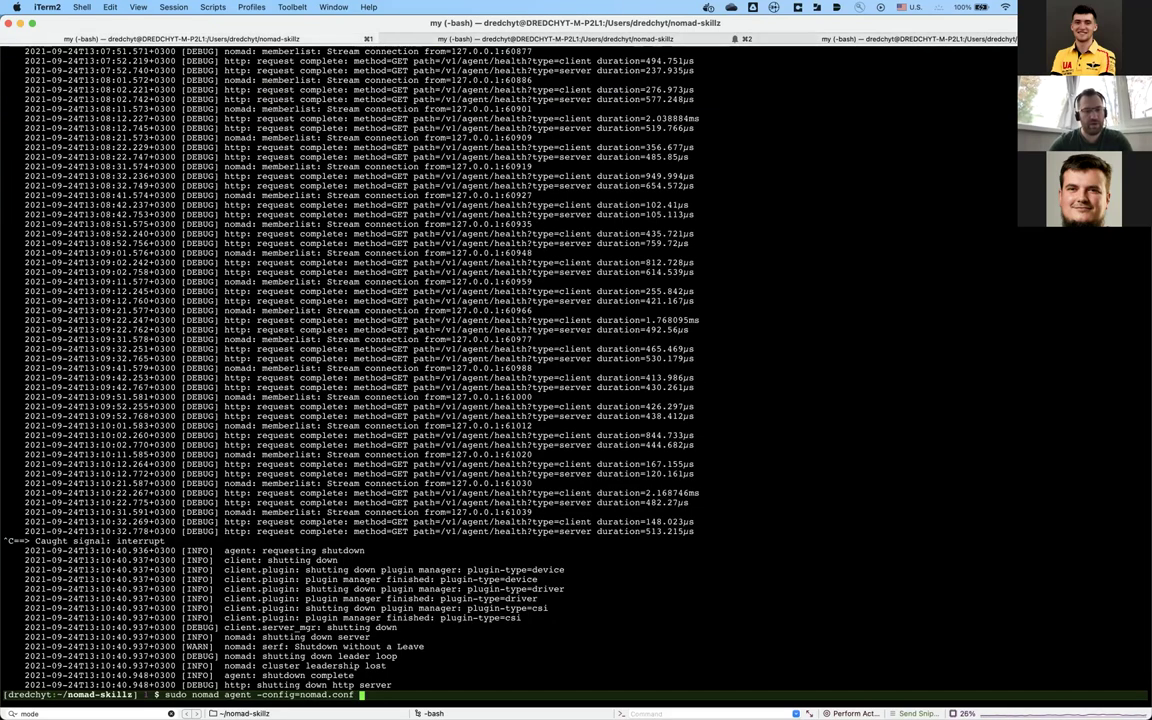
key("ctrl+l")
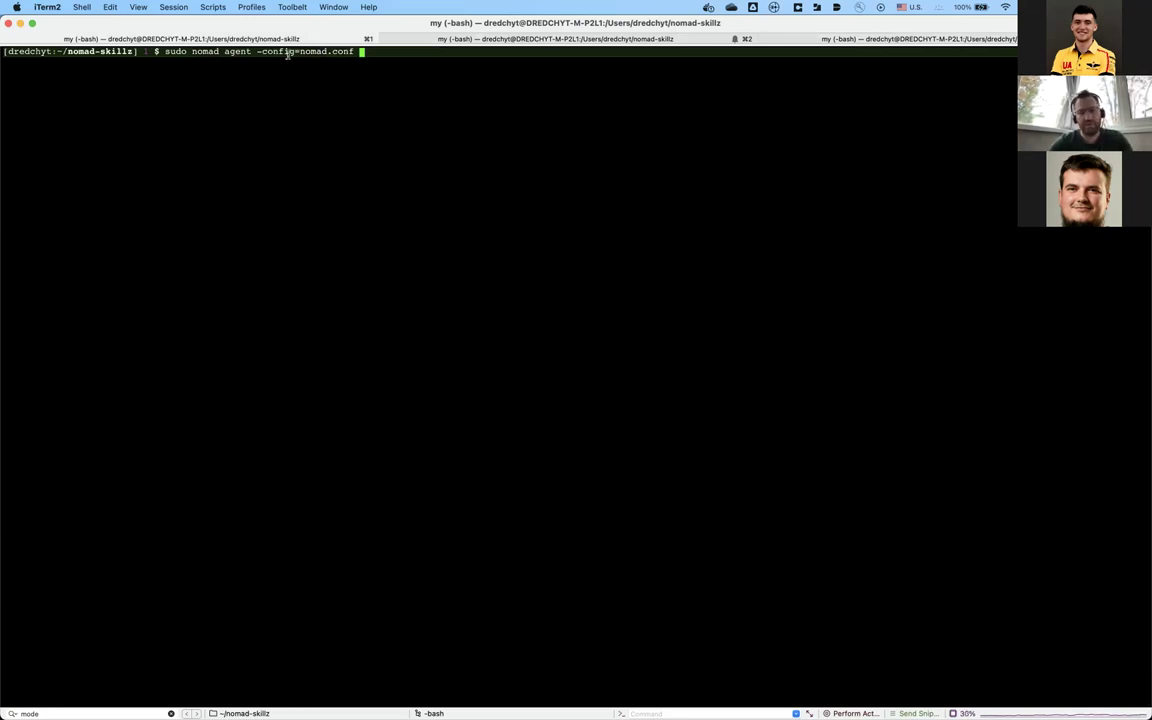
key("Return")
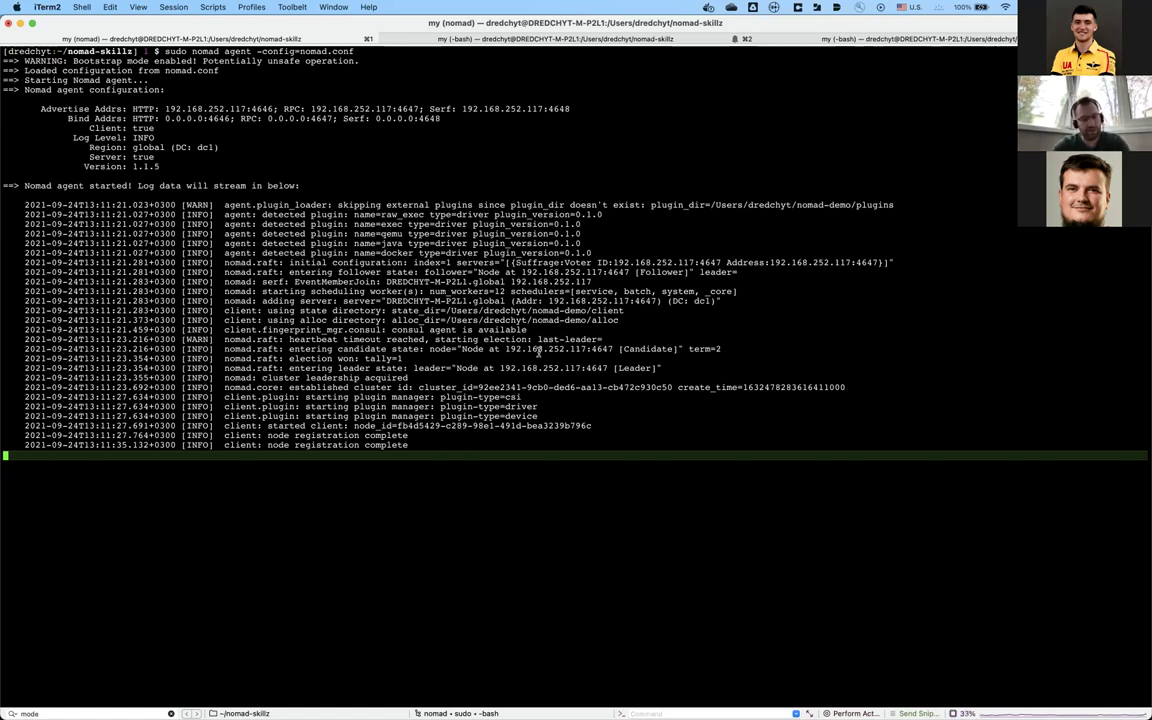
key("super+2")
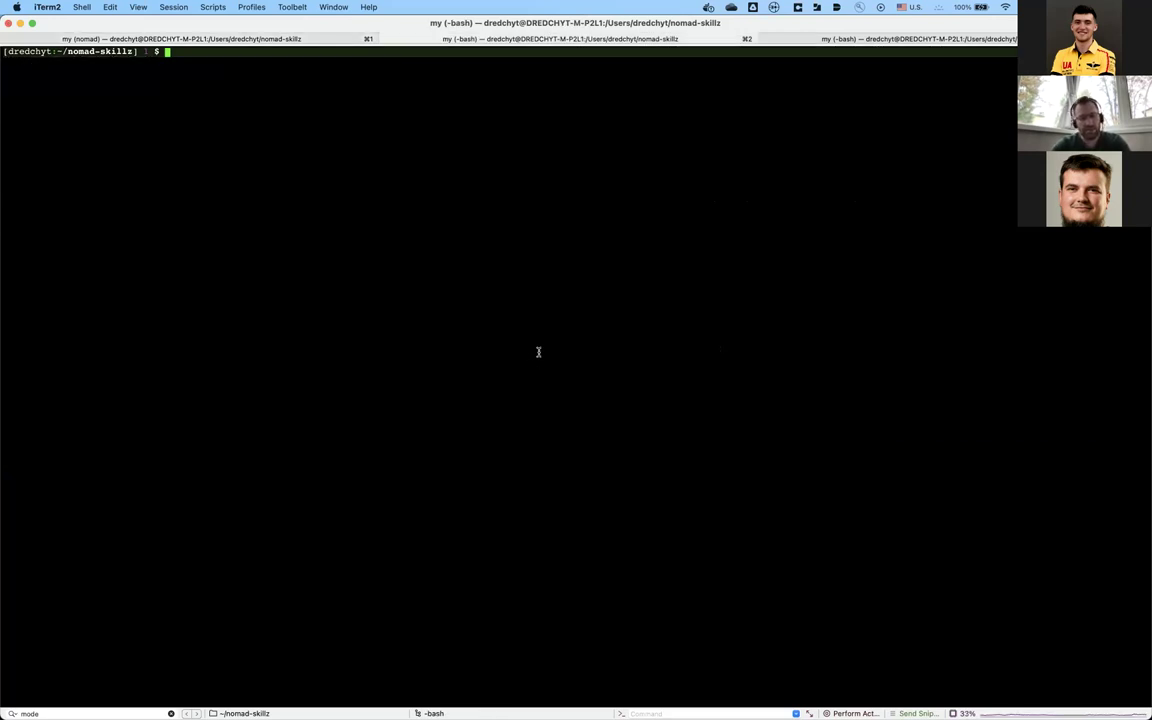
Step: Run 'nomad status', which reports no running jobs, then 'nomad agent status'
type("nomad status")
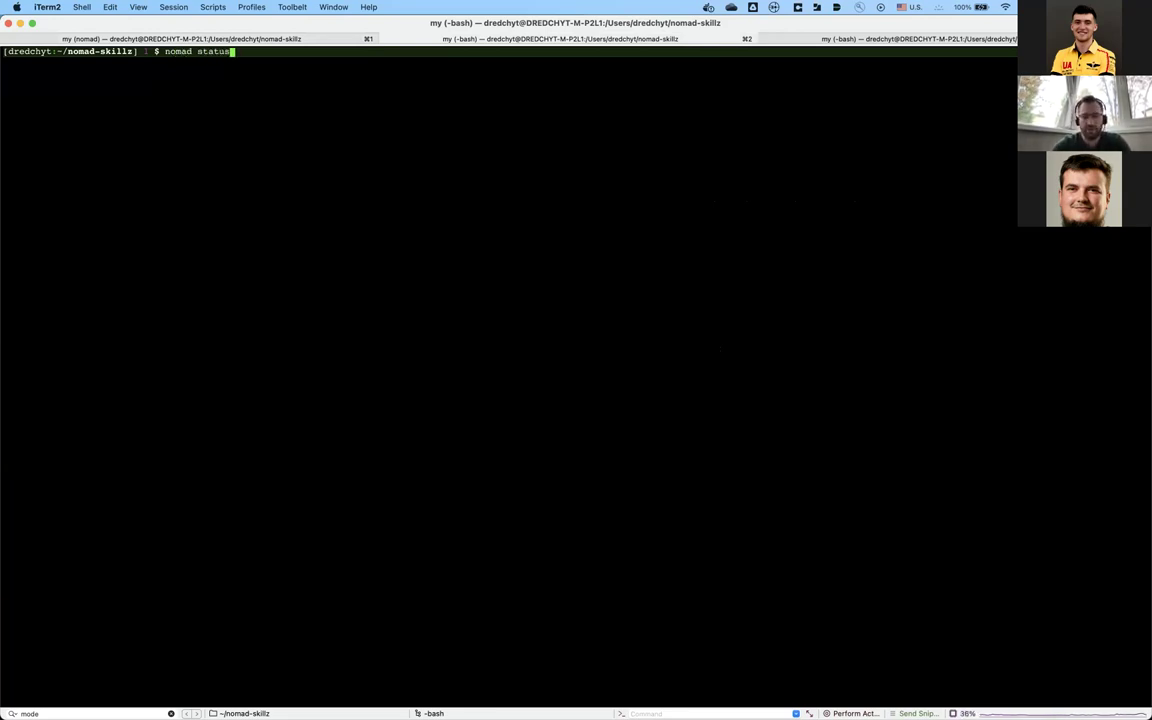
key("Return")
key("Up")
key("BackSpace")
key("BackSpace")
key("BackSpace")
key("BackSpace")
key("BackSpace")
key("BackSpace")
type("aga")
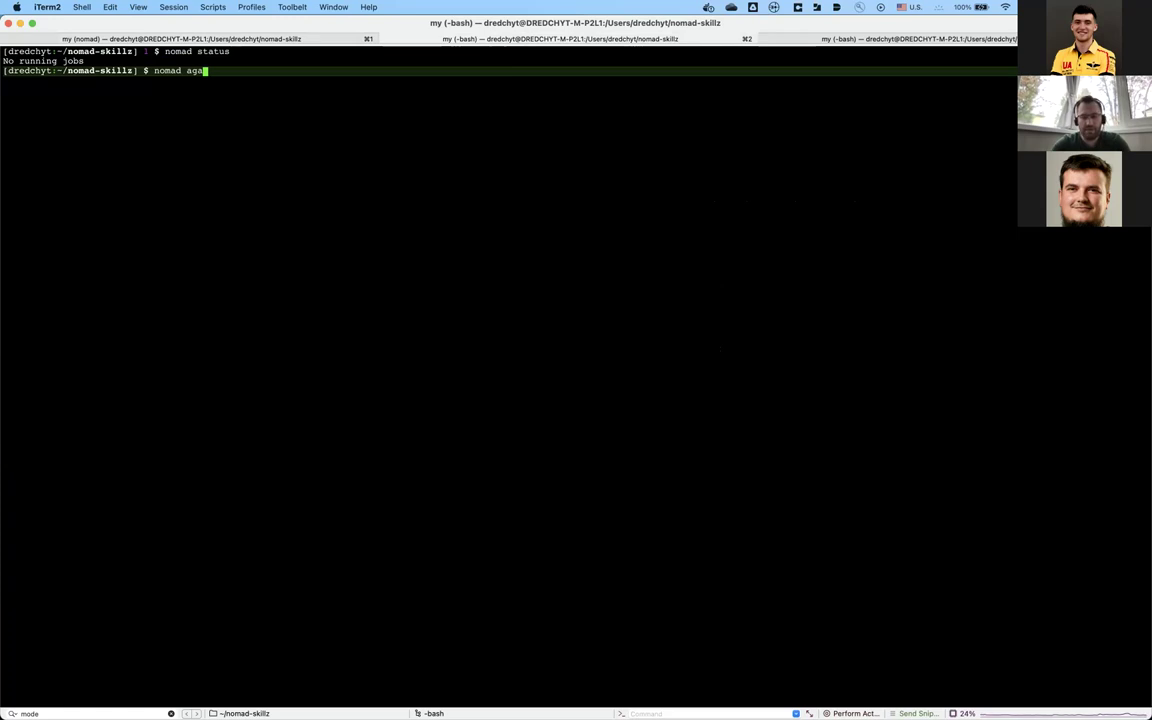
key("BackSpace")
type("e")
type("nt status")
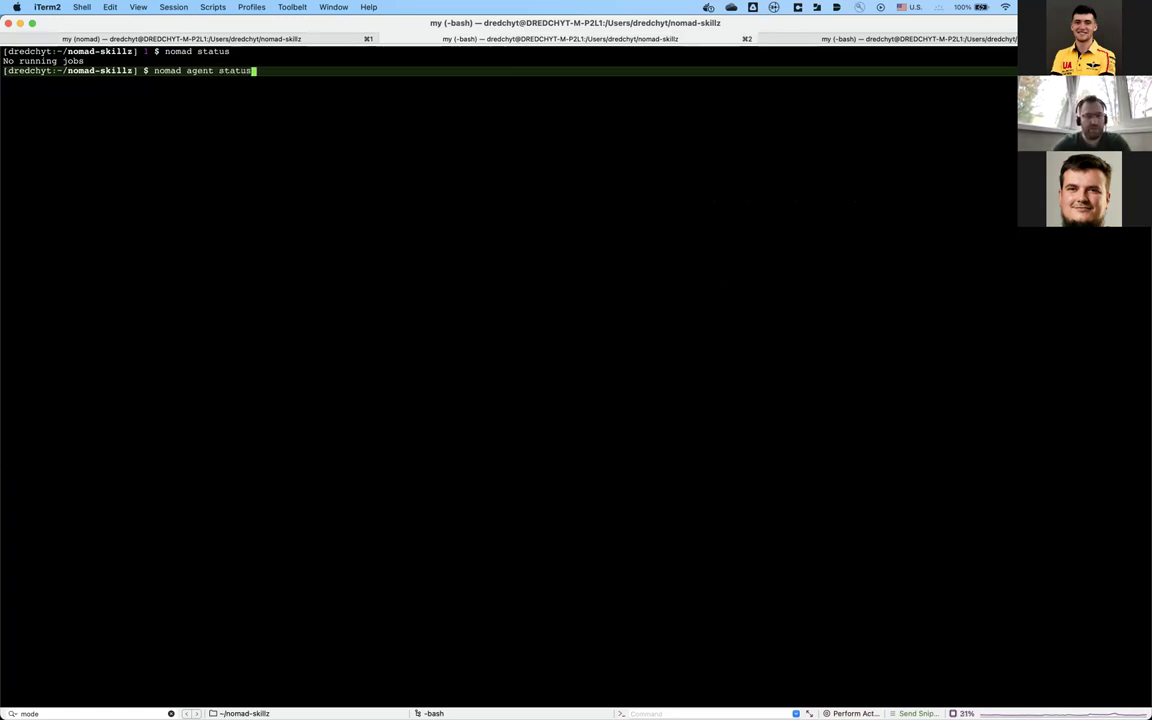
key("Return")
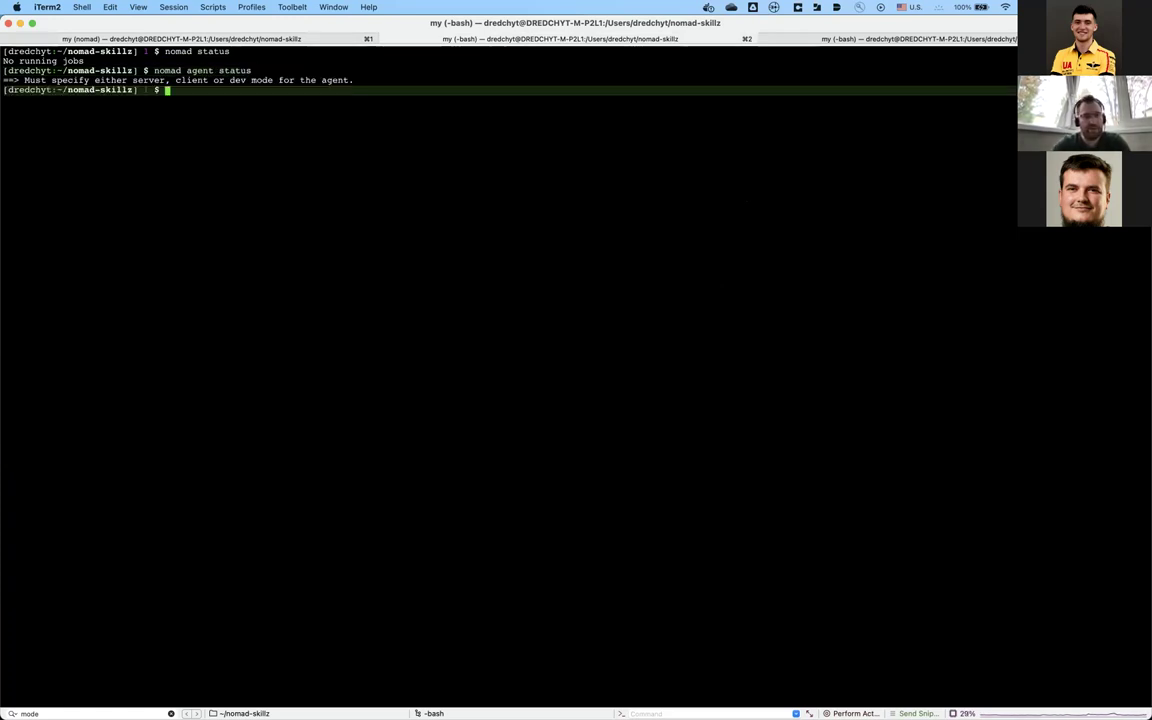
Step: Check 'nomad agent status client', then launch the web UI with 'nomad ui'
key("Up")
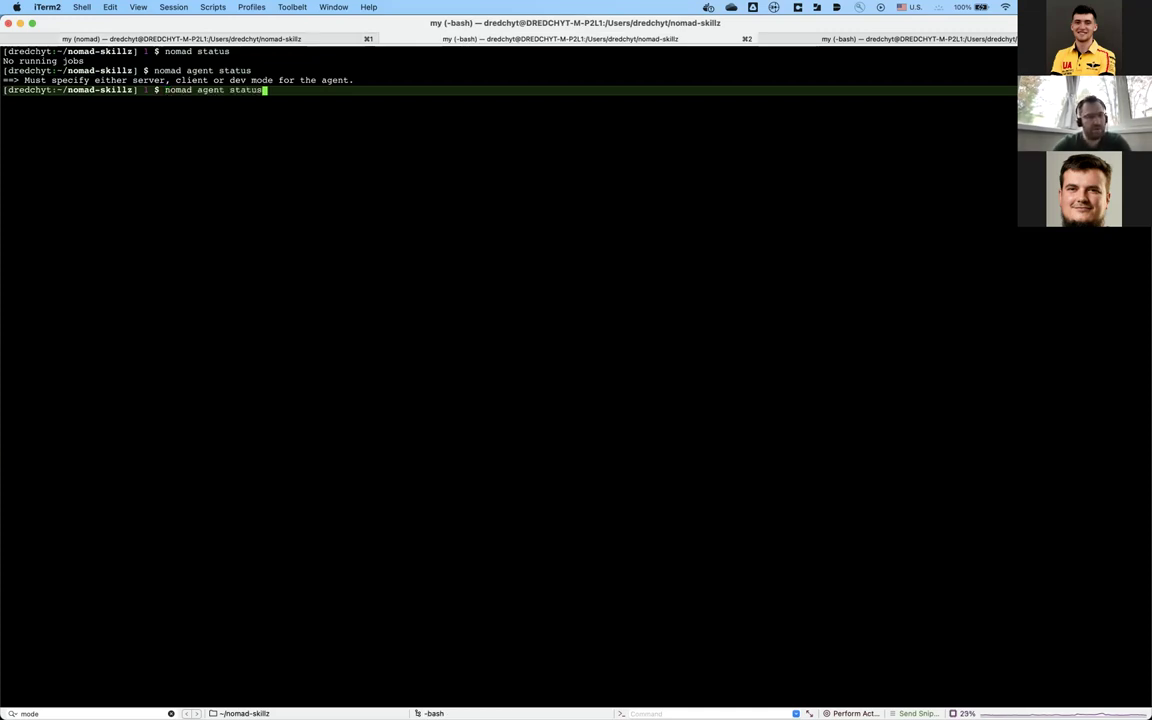
type("c")
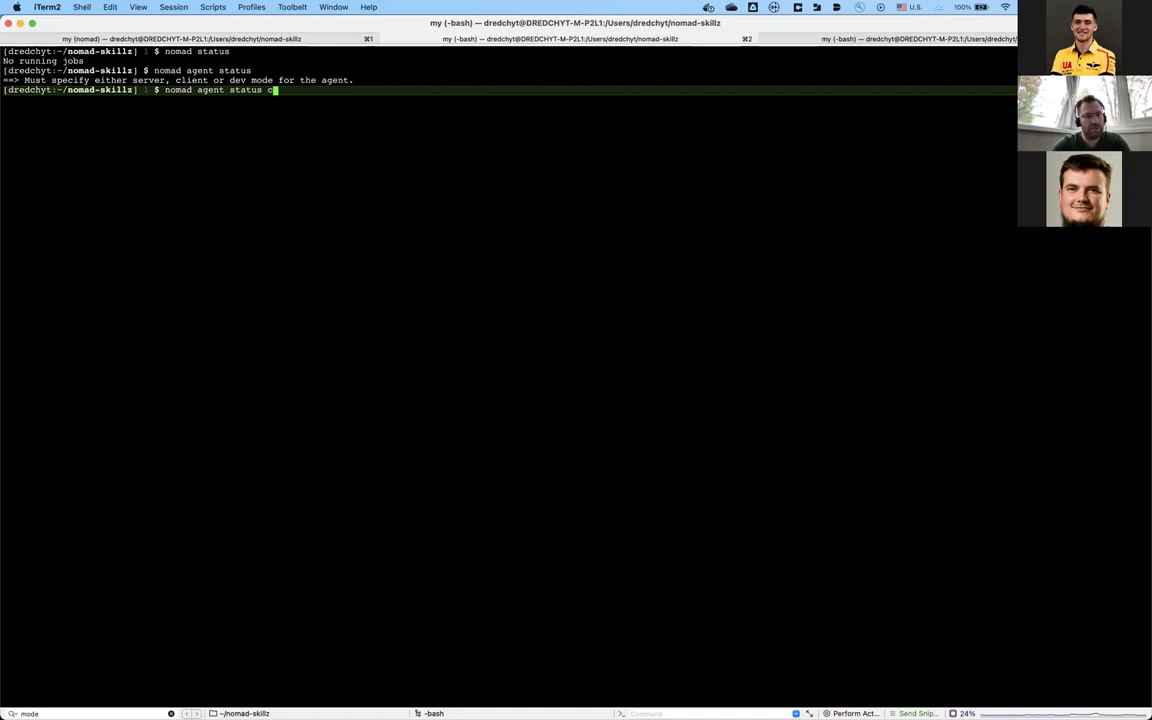
type("lient")
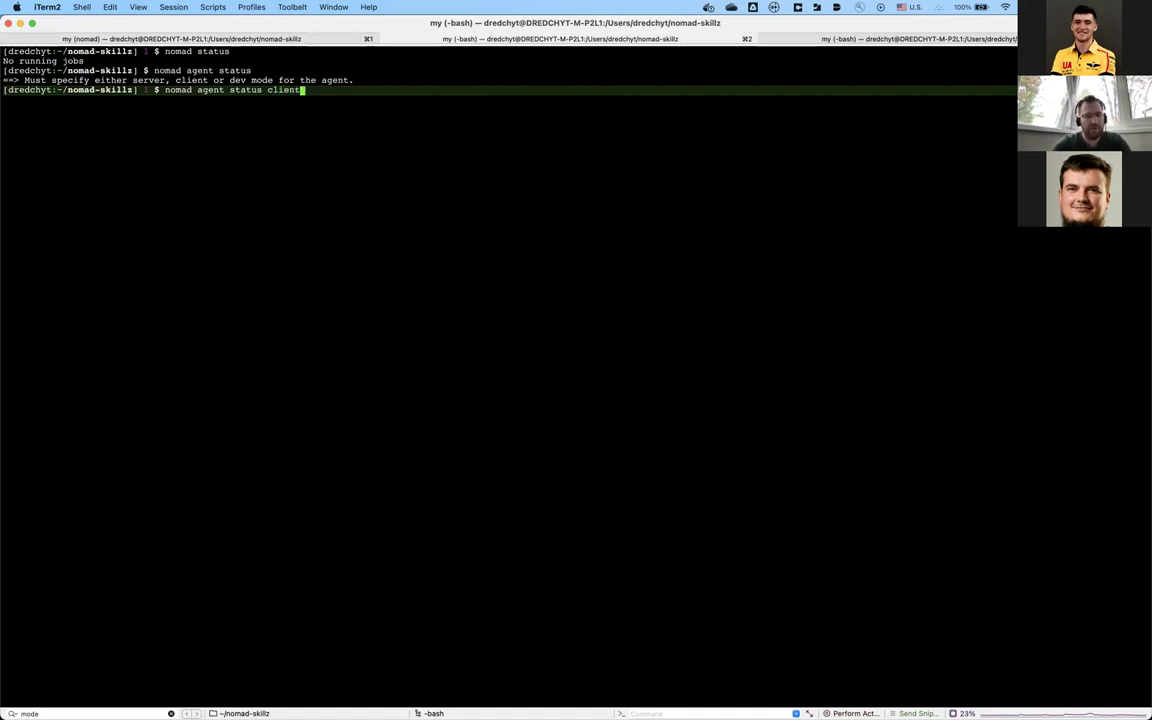
key("Return")
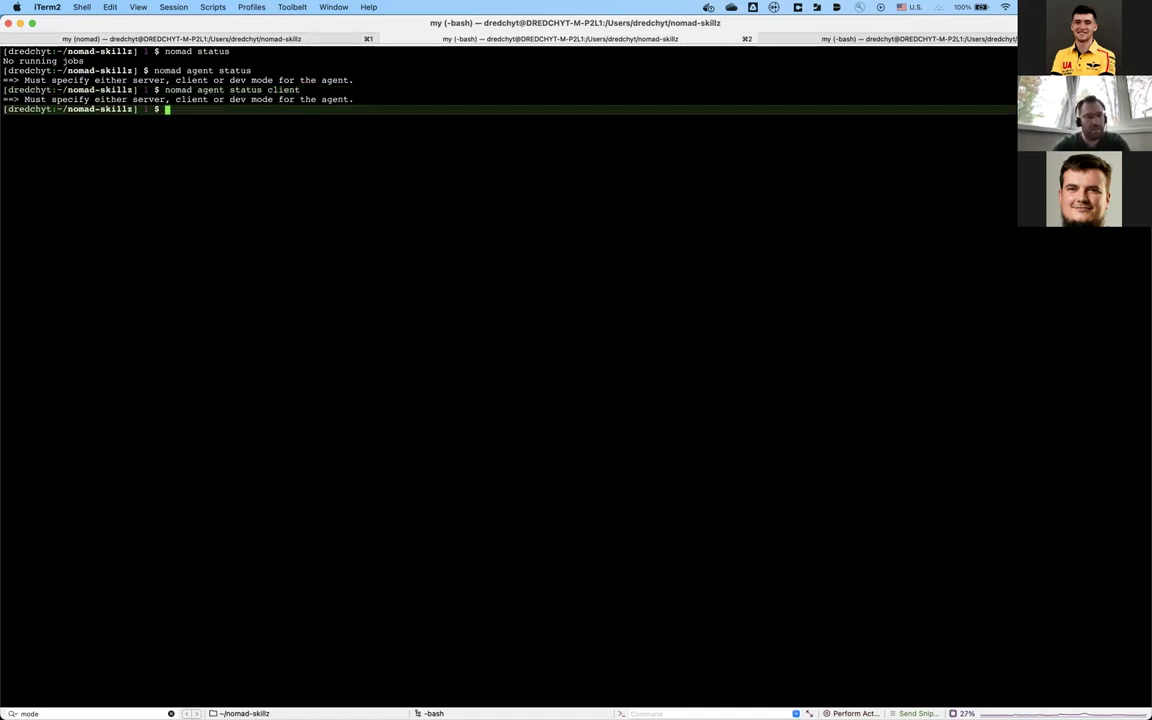
key("Return")
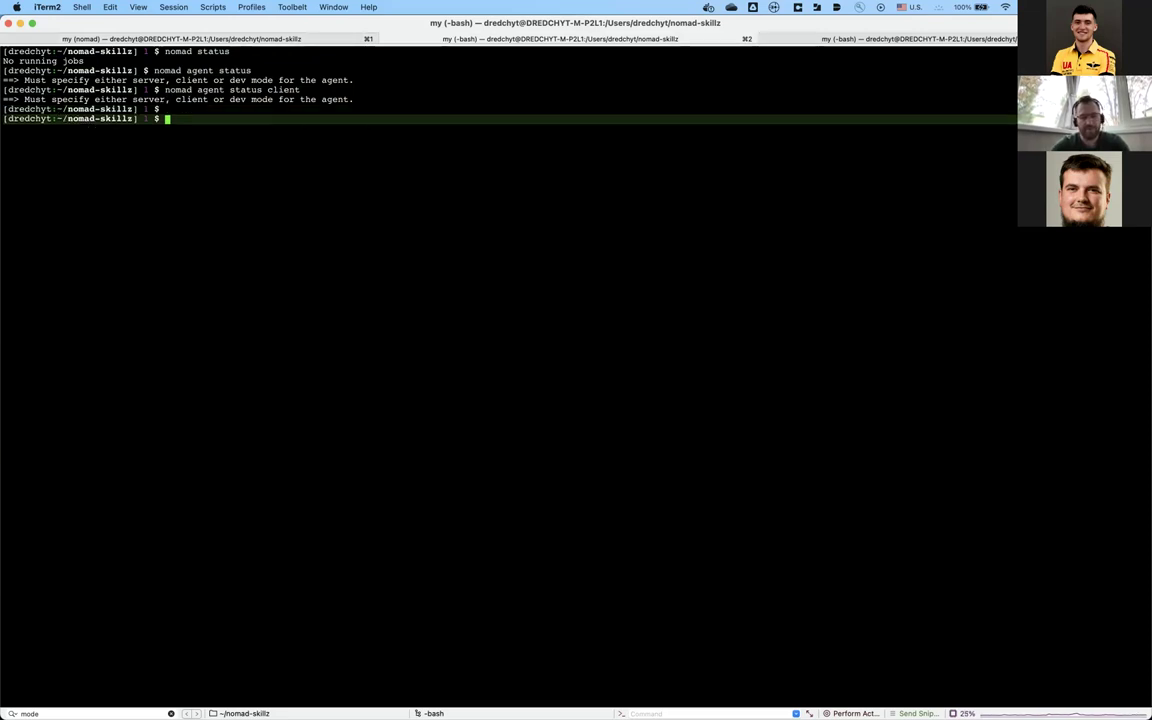
type("nomad ui")
key("Return")
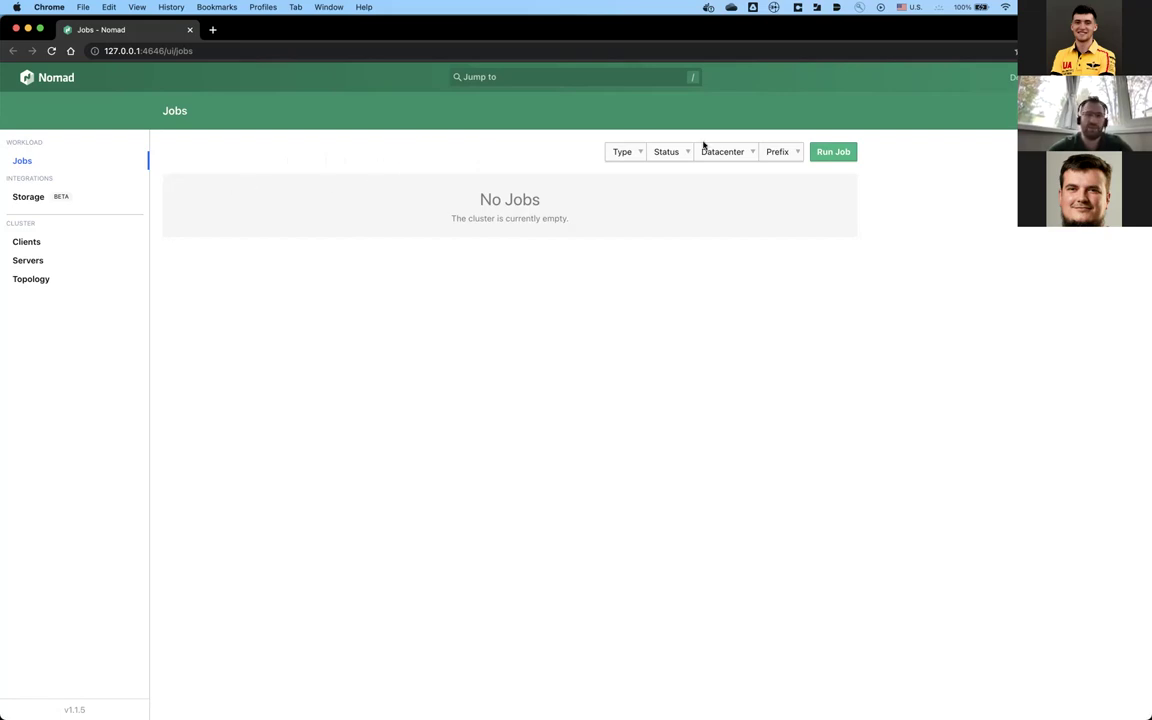
Step: Start a new job with Run Job in the Nomad UI, then go back to nomad.conf in Atom
left_click(826, 152)
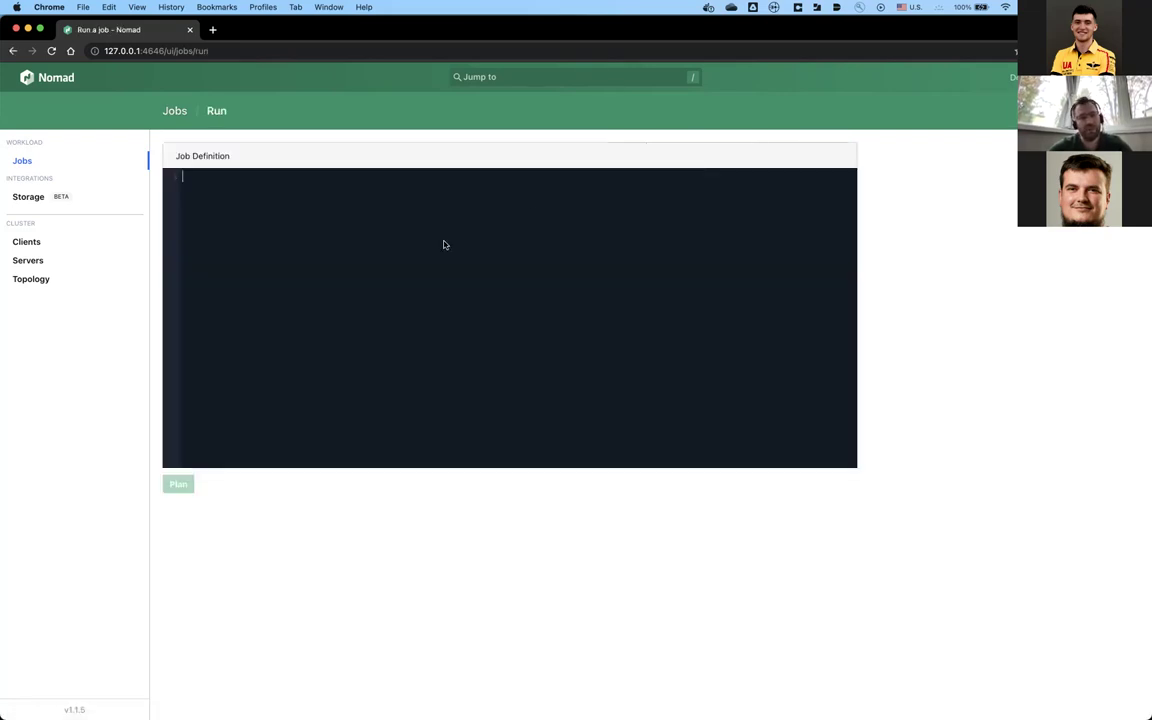
key("super+Tab")
key("super+Tab")
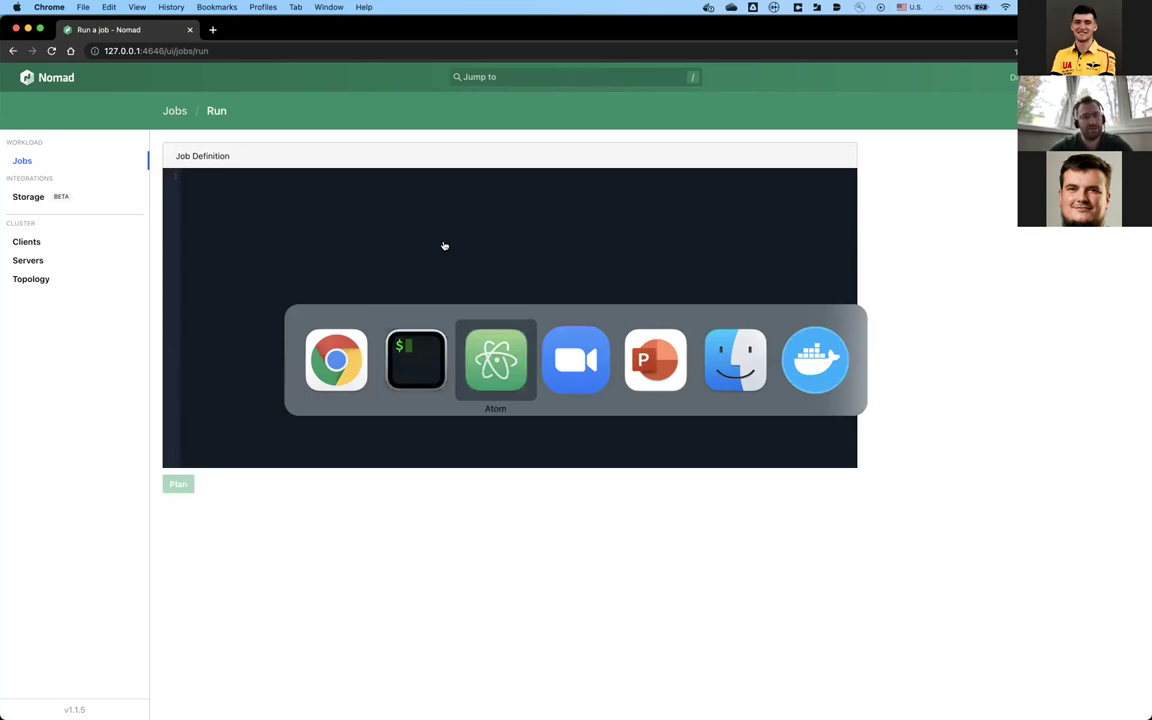
left_click(422, 207)
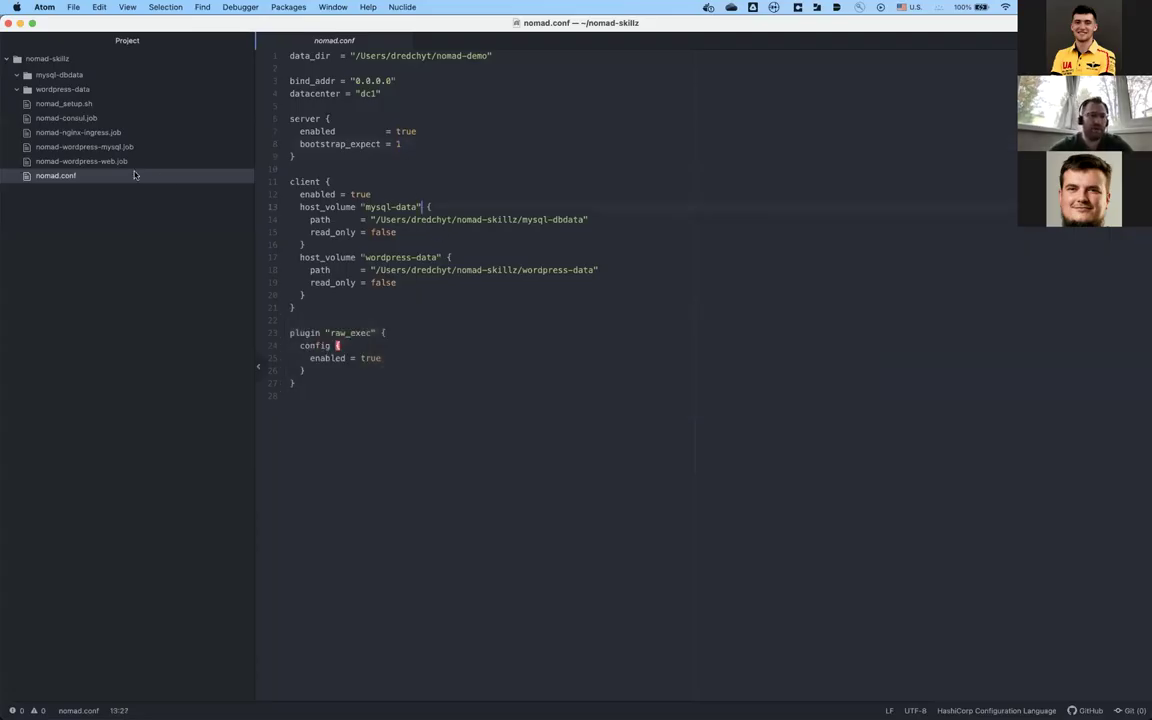
Step: Open nomad-consul.job and step through its datacenters, group and count lines
left_click(70, 117)
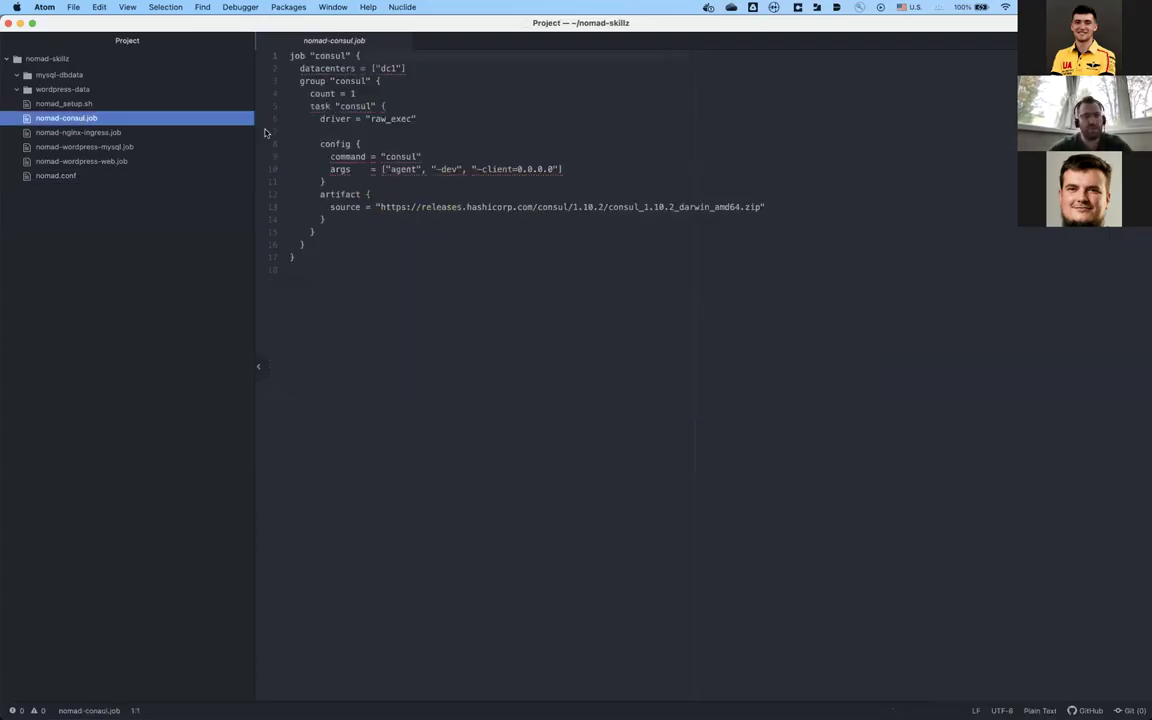
left_click(367, 232)
key("Down")
key("Down")
key("Up")
key("Down")
key("shift+Up")
key("shift+Up")
key("shift+Up")
key("shift+Up")
key("shift+Up")
key("shift+Up")
key("shift+Up")
key("shift+Up")
key("shift+Up")
key("shift+Up")
key("shift+Up")
key("shift+Up")
key("shift+Up")
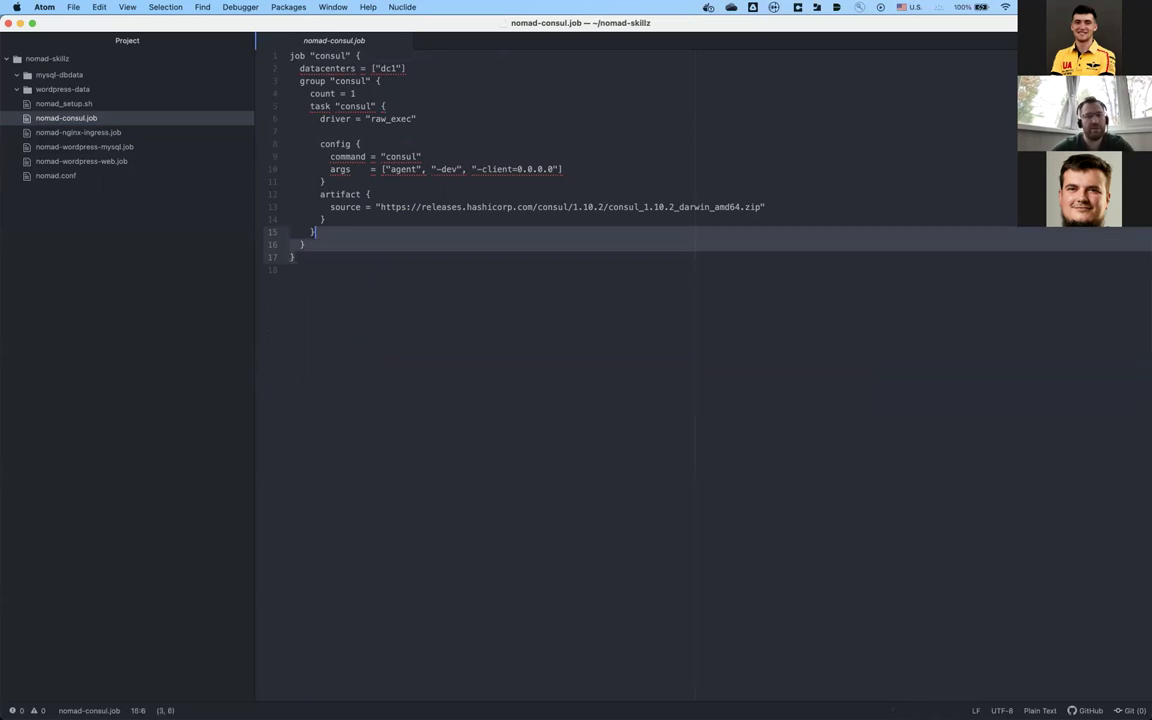
key("shift+Up")
key("shift+Up")
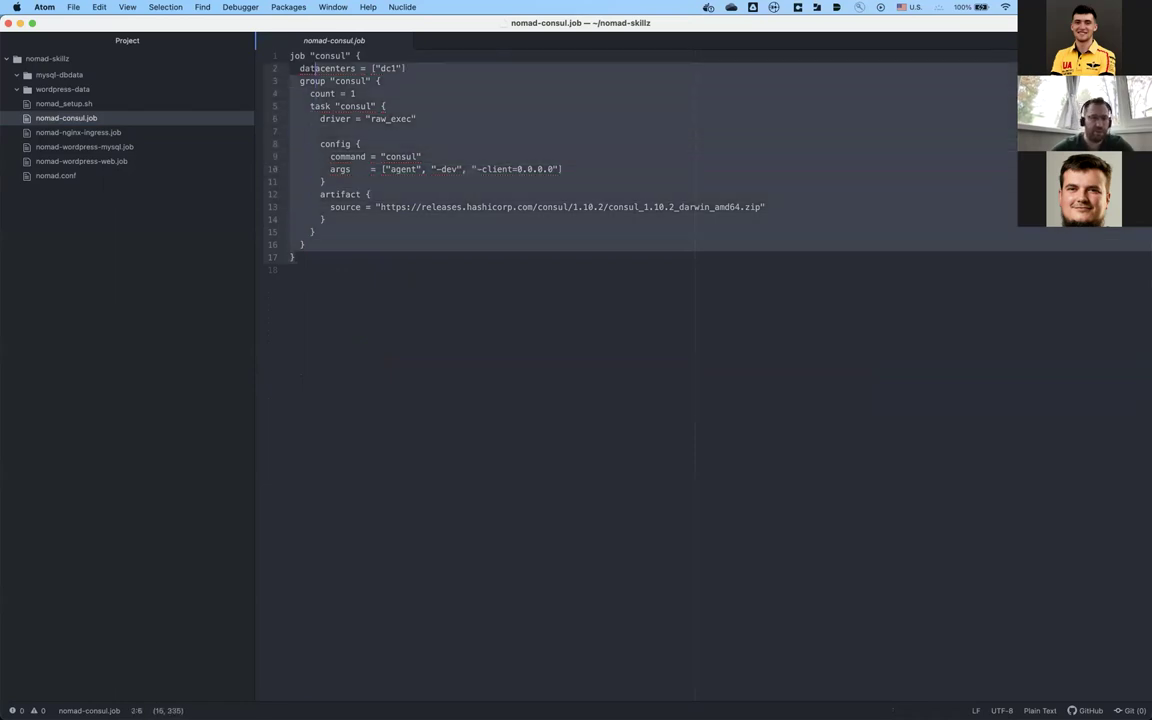
key("Down")
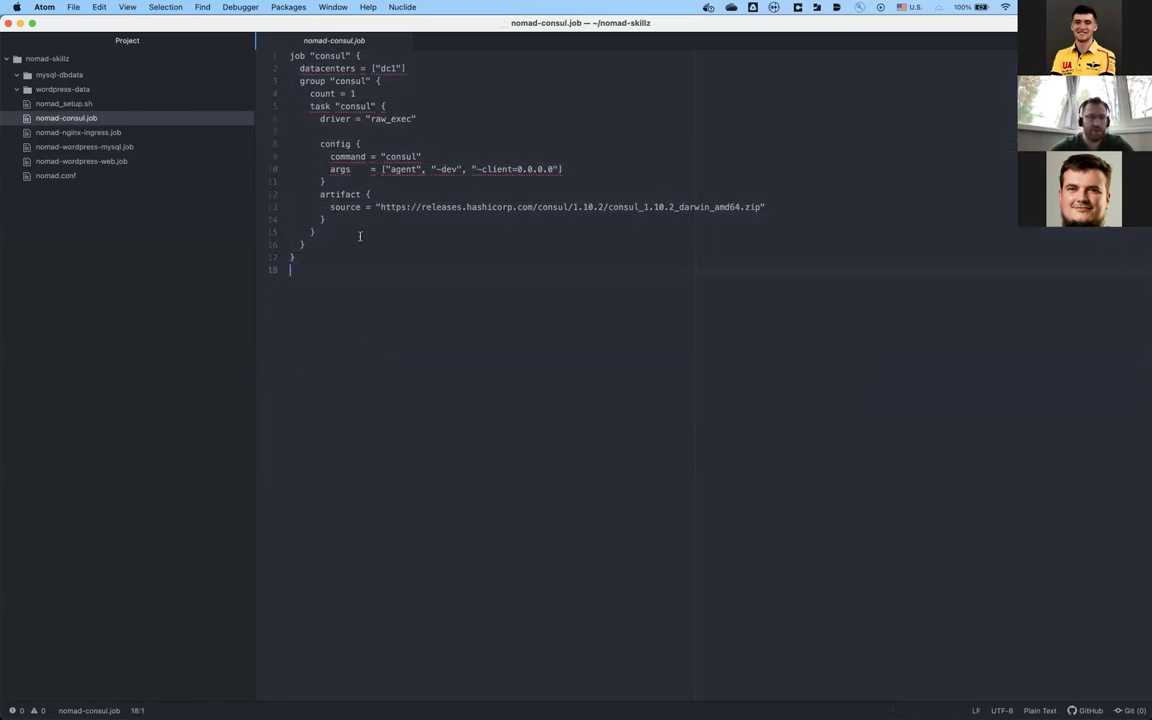
double_click(348, 68)
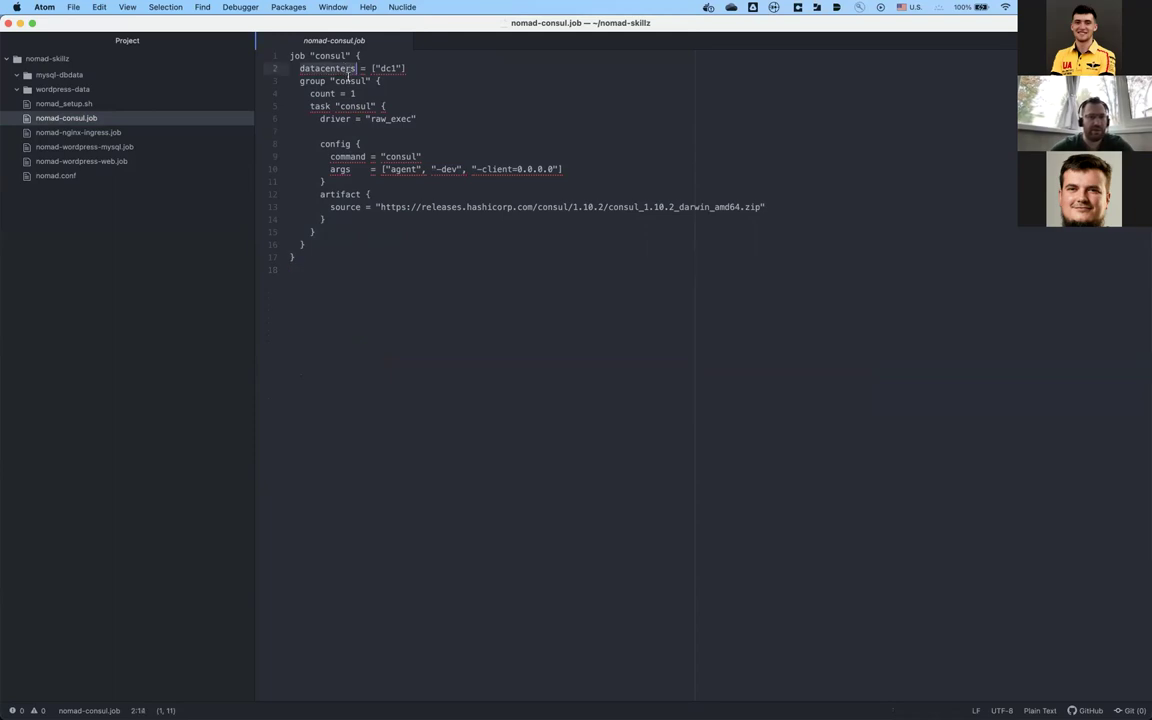
left_click(358, 74)
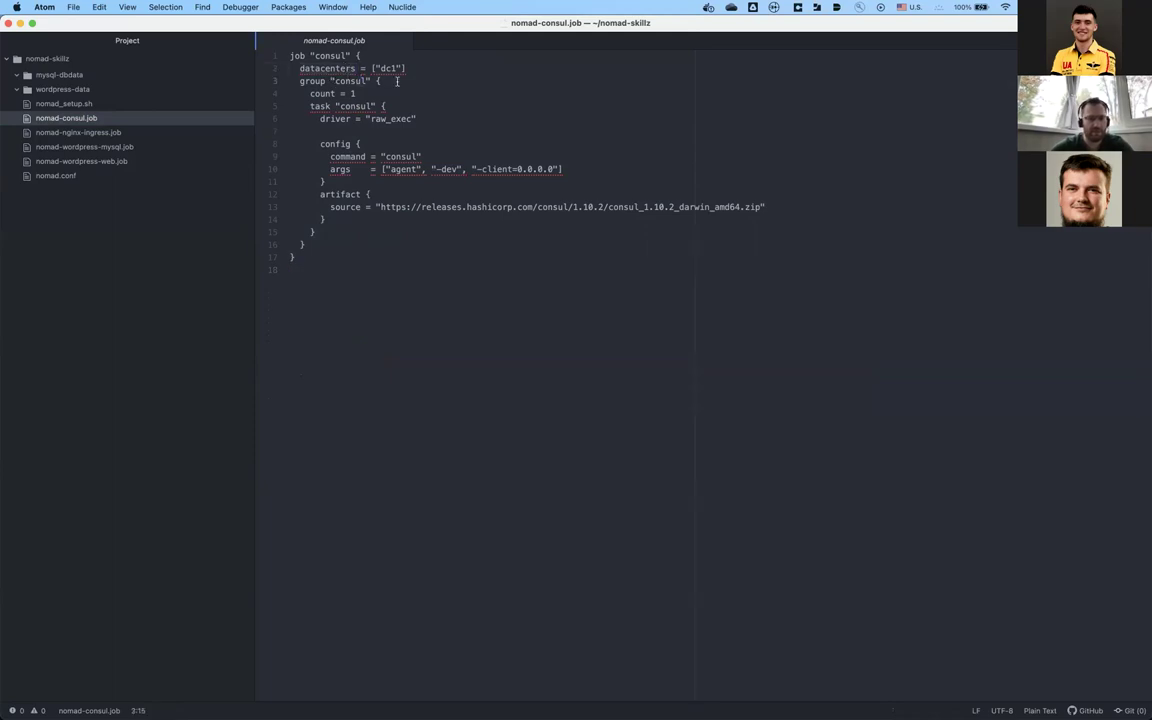
left_click(403, 81)
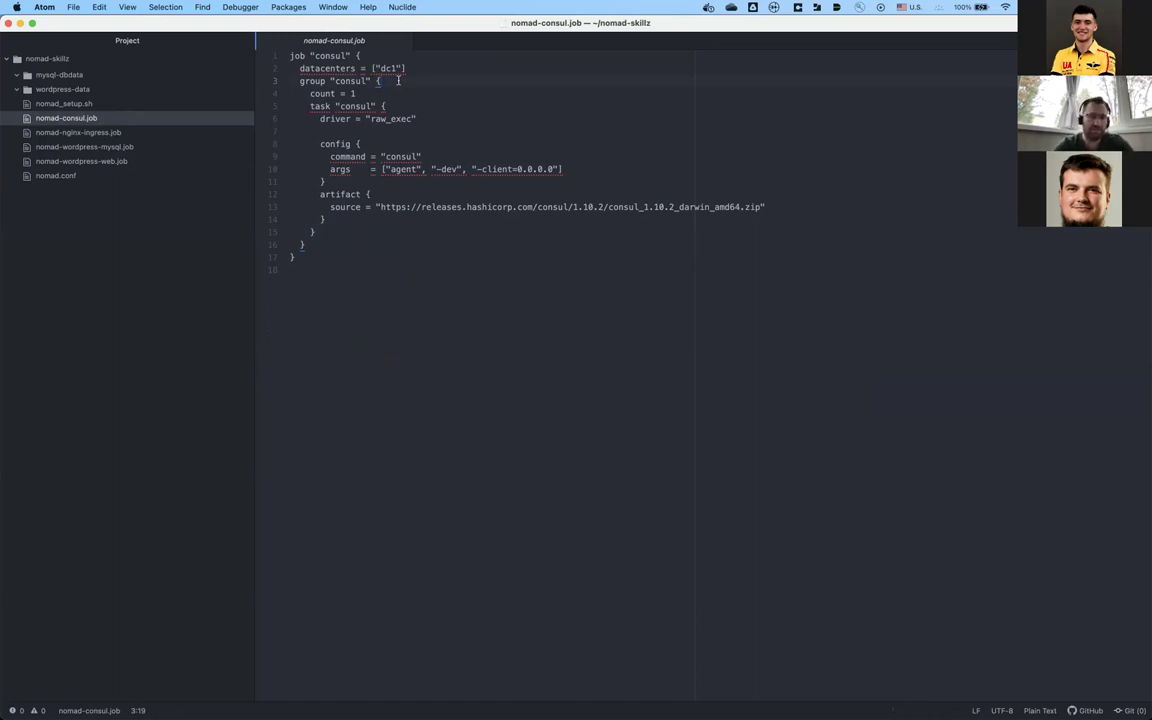
key("Down")
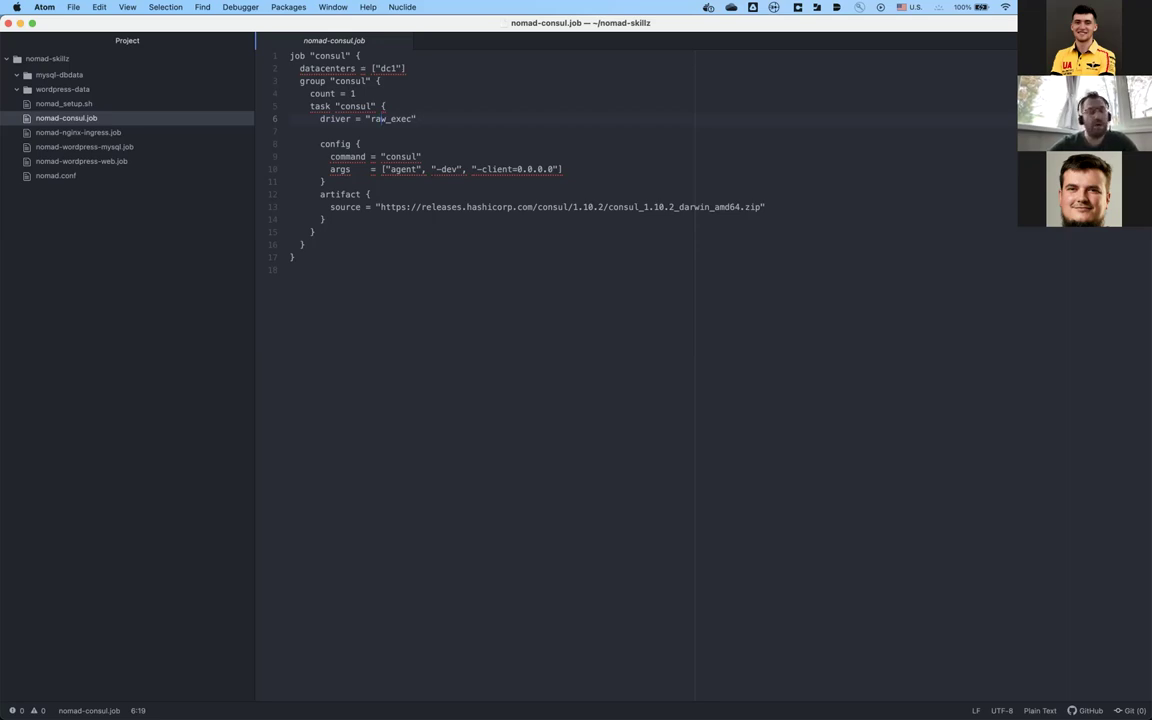
key("Down")
key("Down")
key("Down")
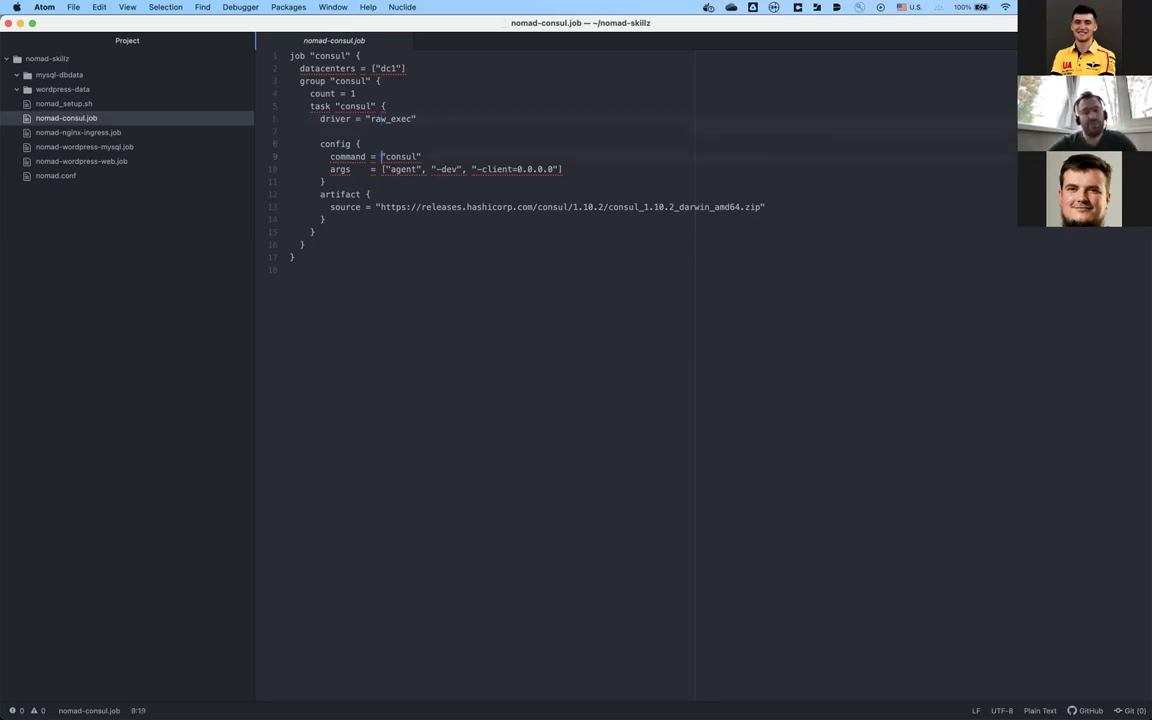
key("Down")
key("Right")
key("Down")
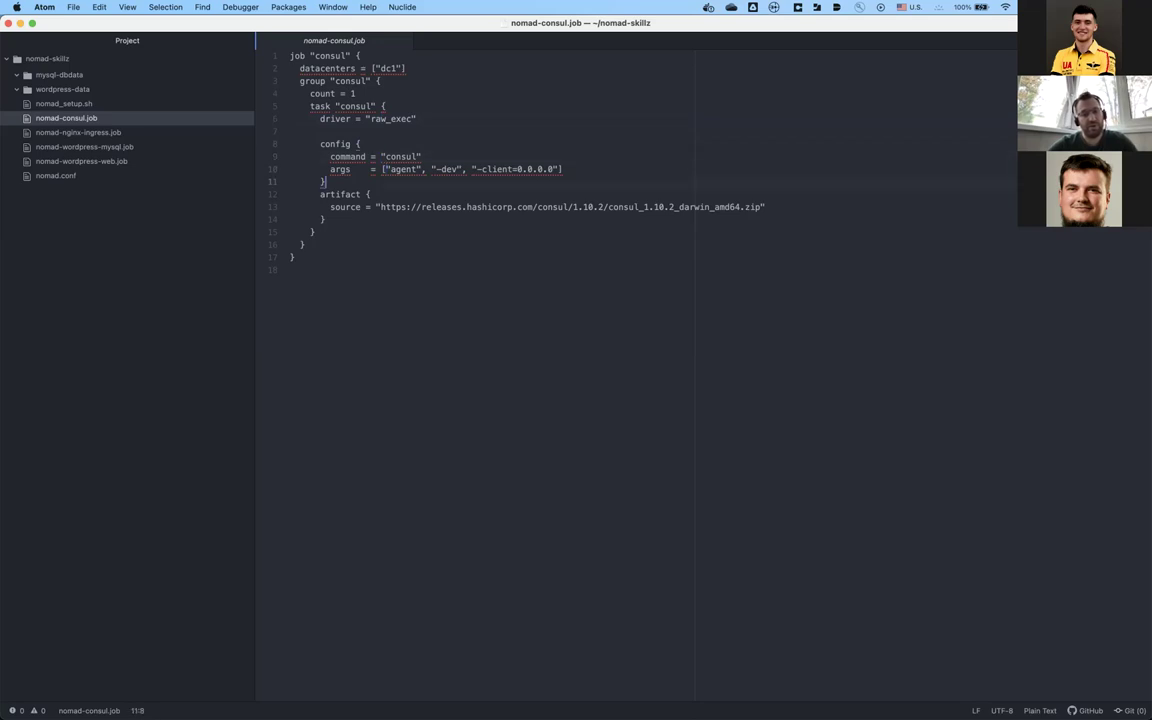
key("Up")
key("Right")
key("Down")
key("Down")
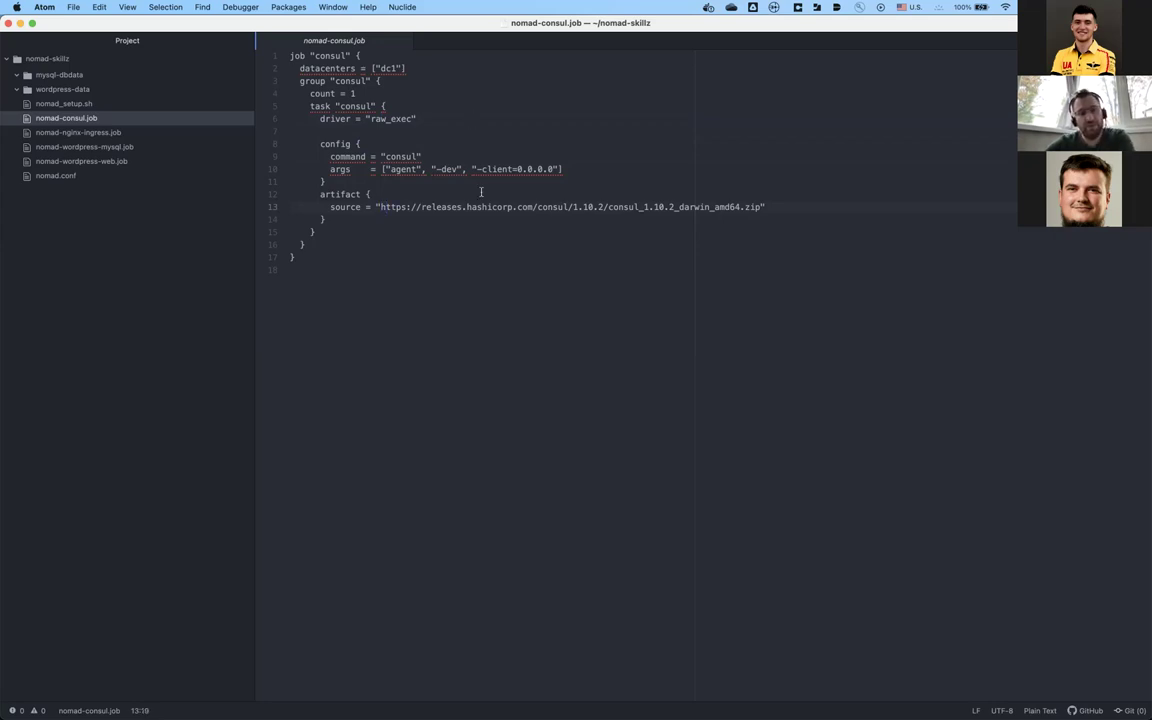
left_click(772, 205)
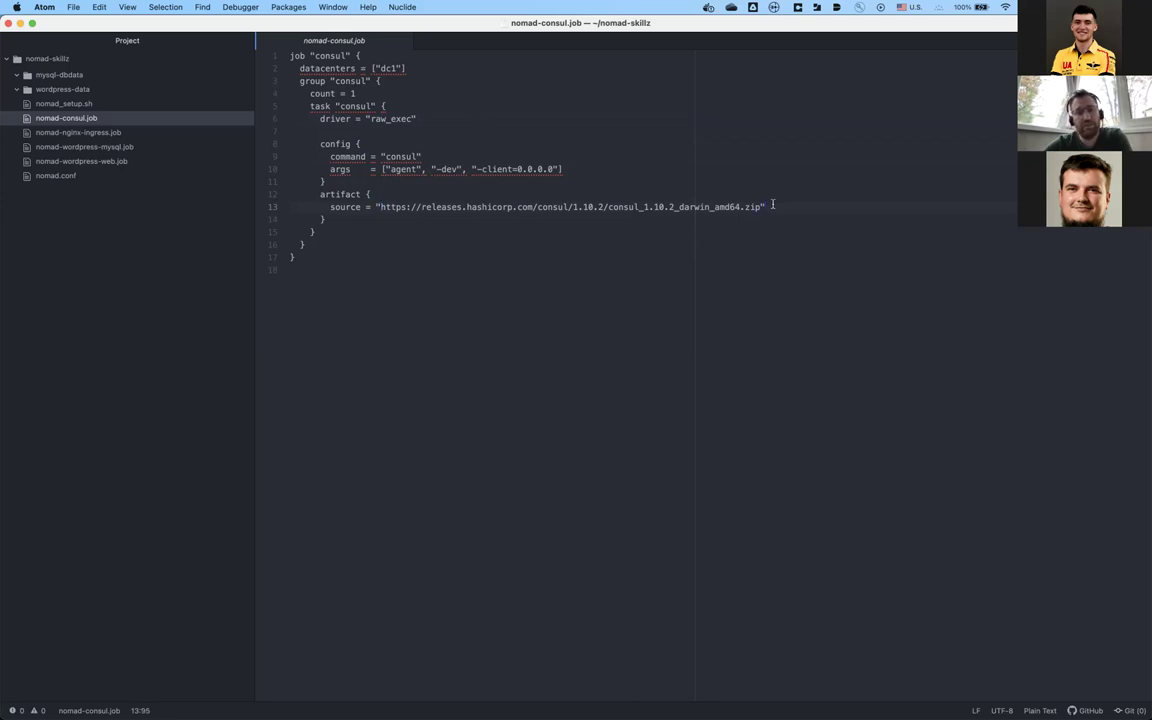
left_click(676, 183)
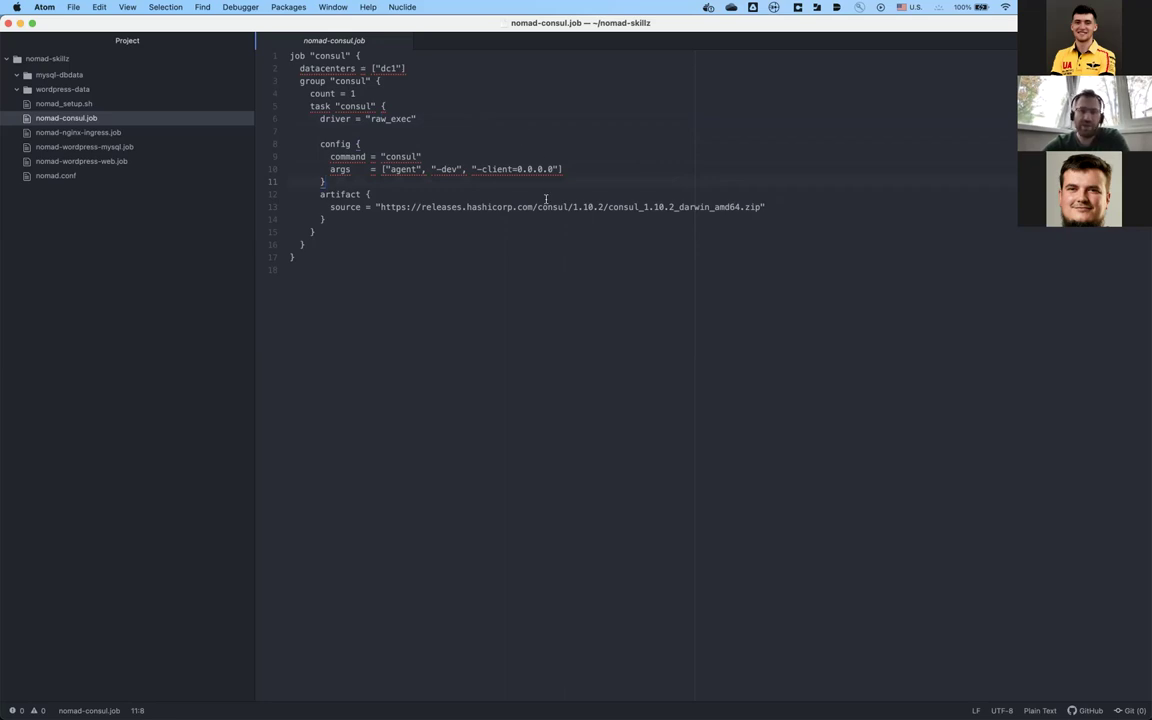
left_click(537, 231)
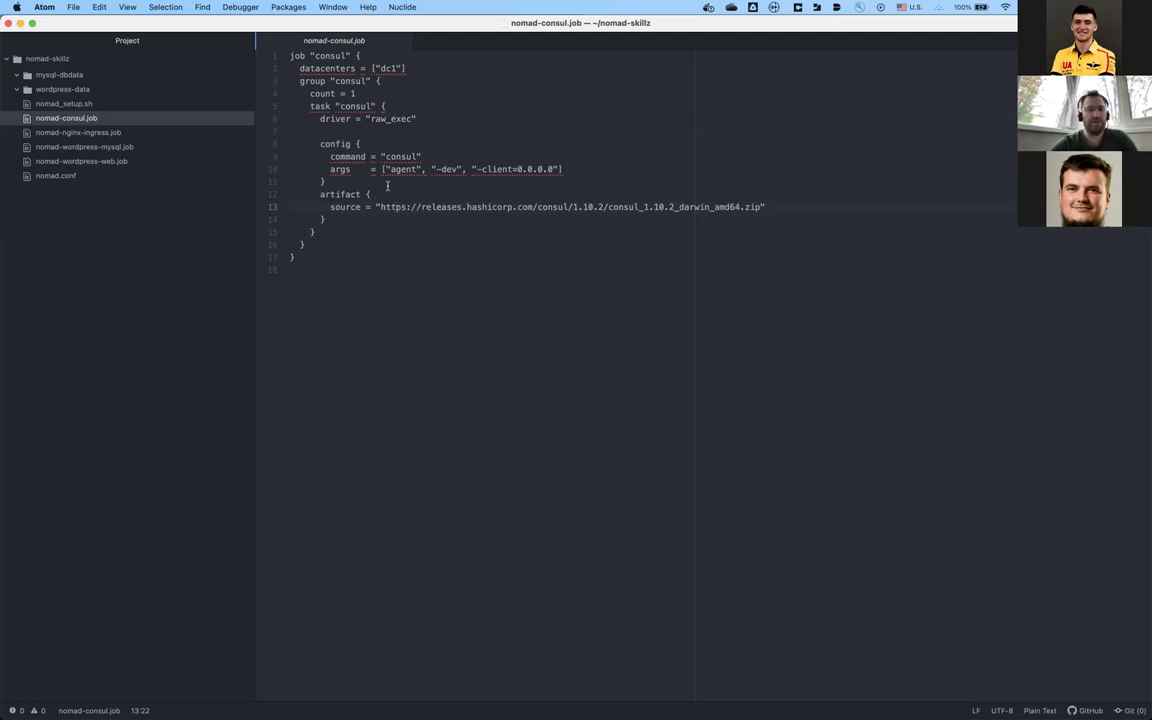
left_click(384, 133)
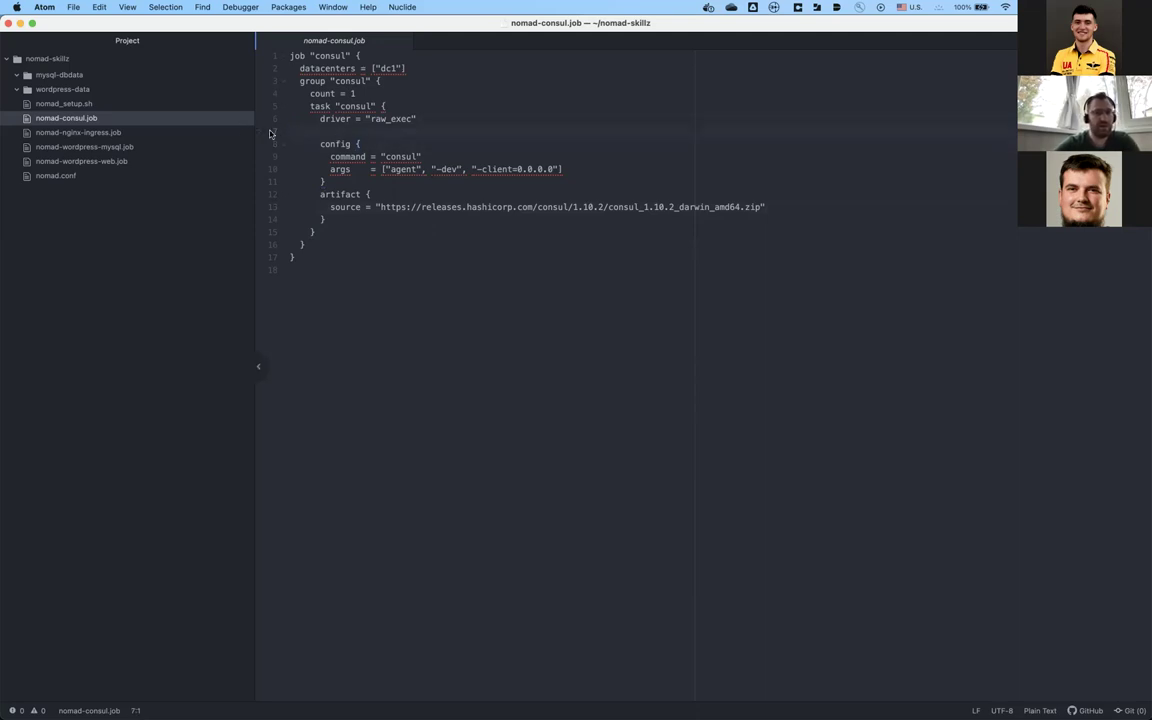
Step: Paste the whole nomad-consul.job into the Nomad job definition, plan it, and run it
key("super+a")
key("super+c")
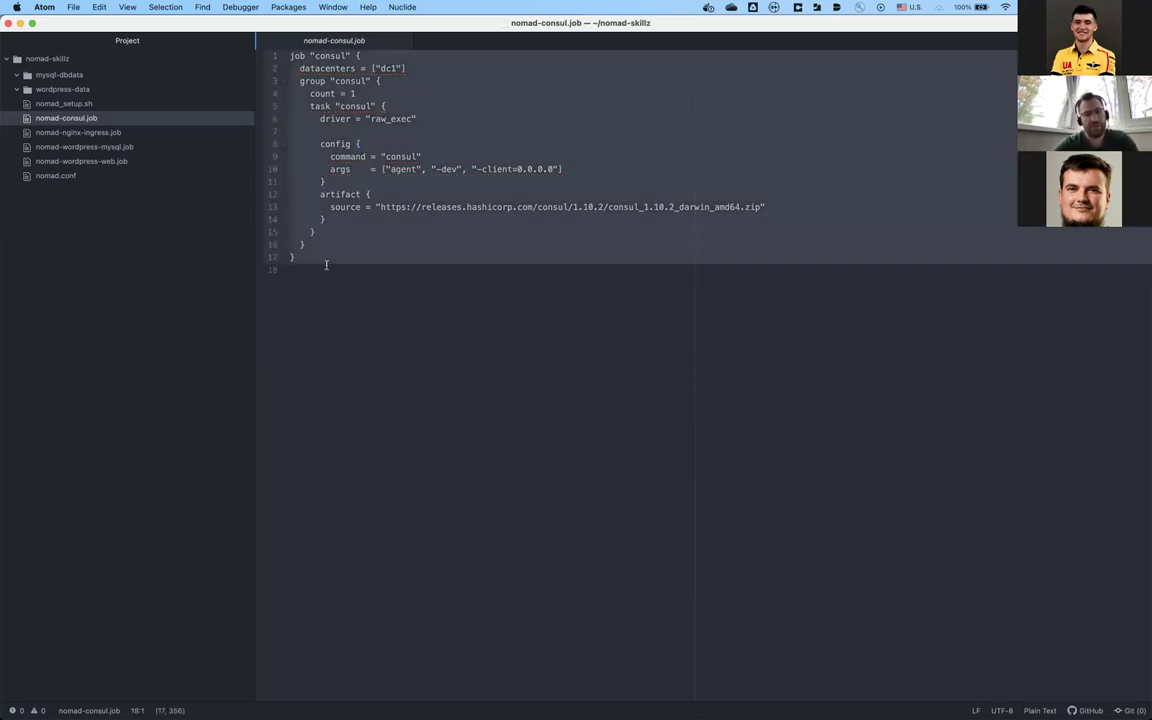
key("super+Tab")
left_click(357, 258)
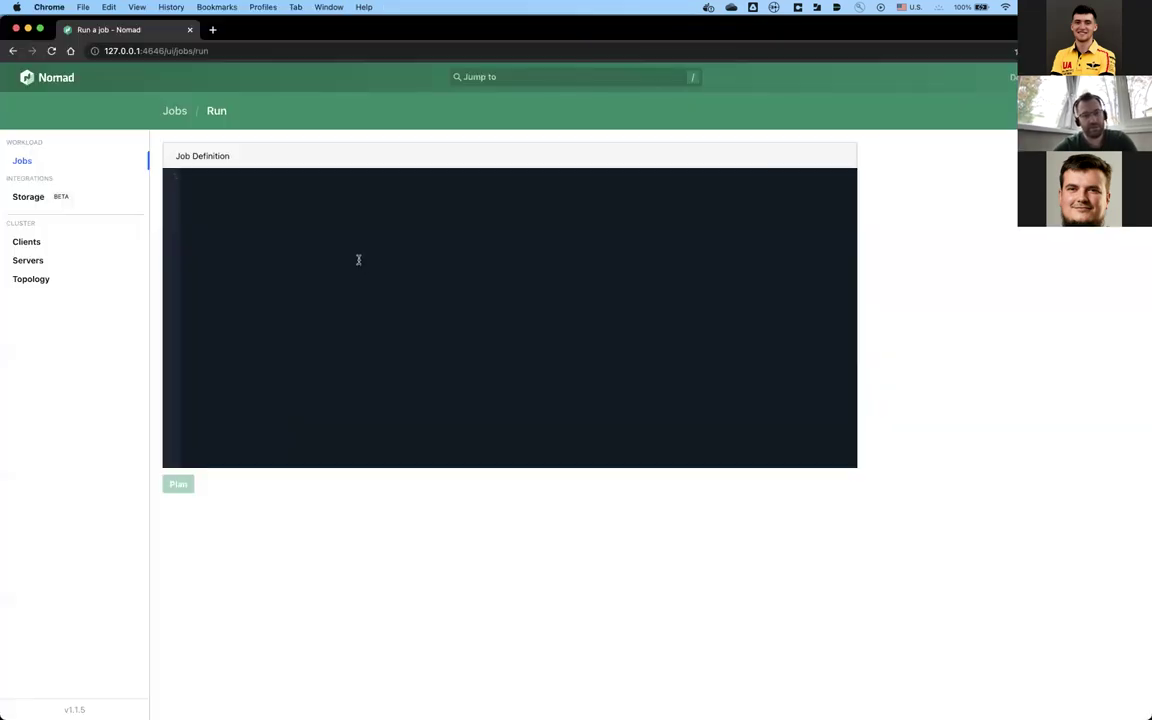
key("super+v")
left_click(178, 484)
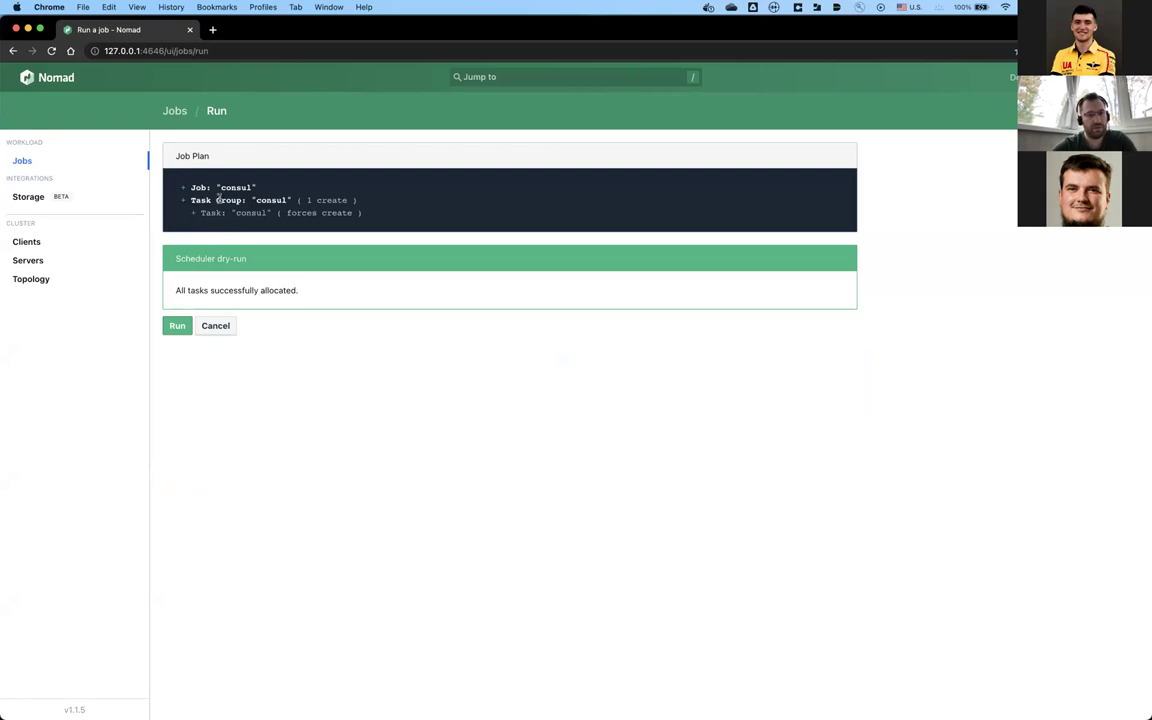
left_click(180, 325)
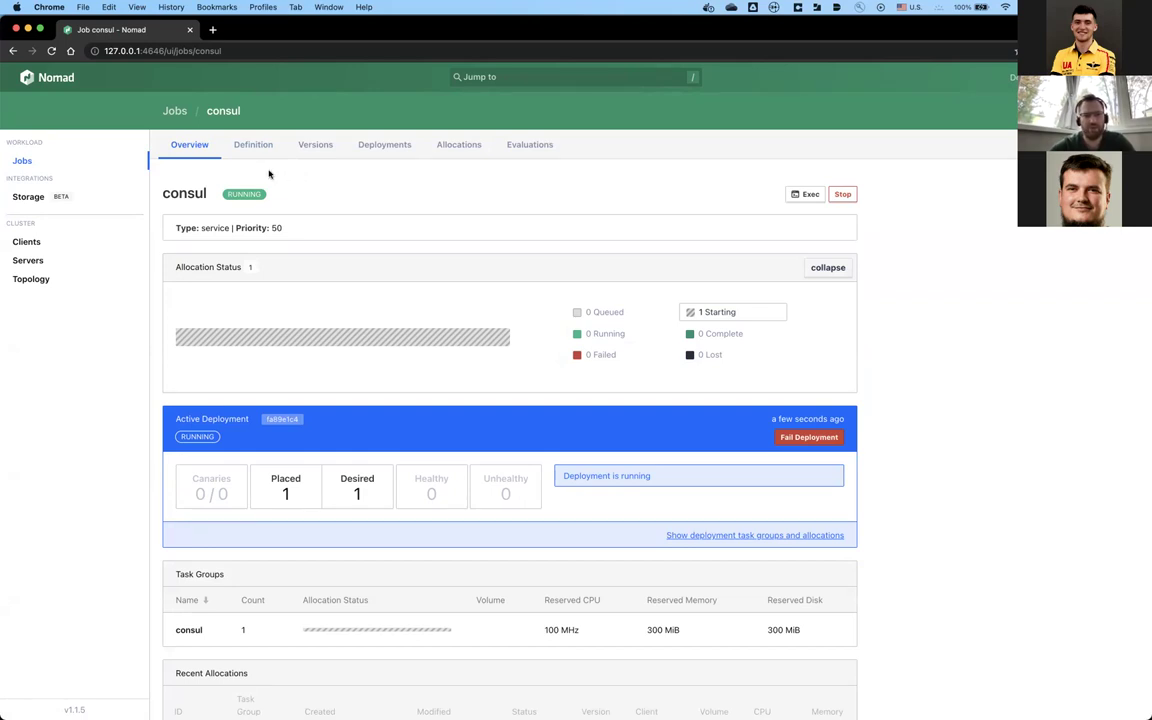
Step: Scroll the consul job overview to watch its allocation go from starting to failed
scroll(337, 223, "down", 2)
scroll(337, 223, "up", 2)
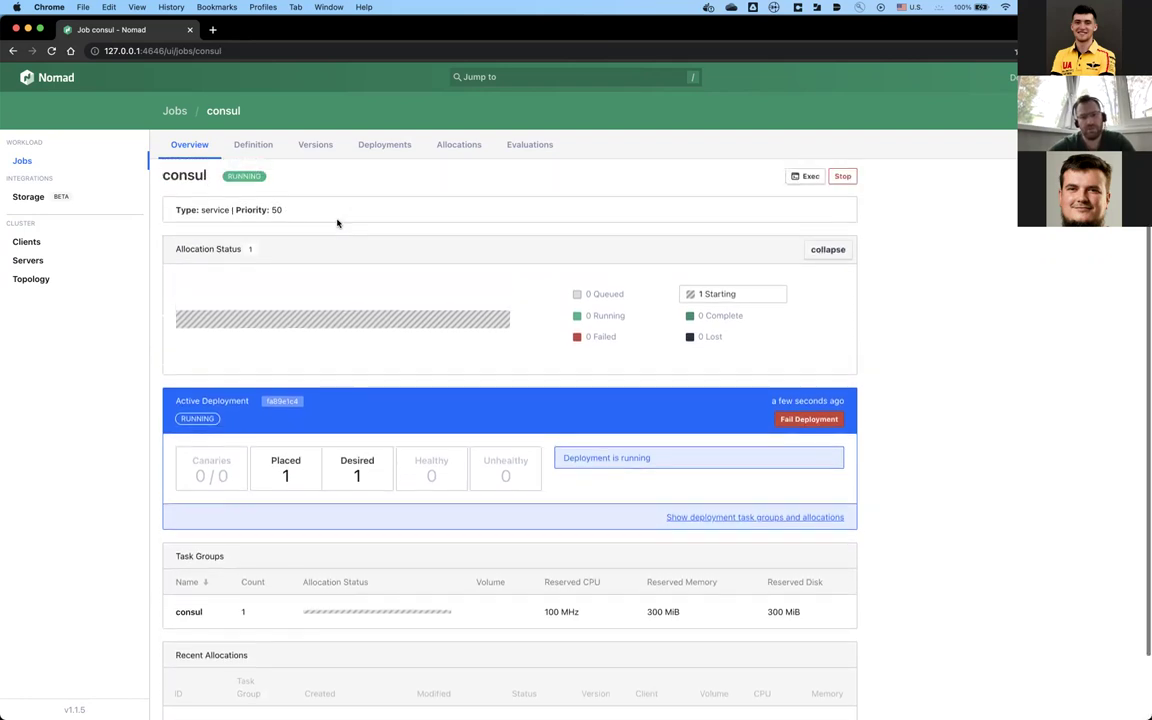
scroll(337, 223, "up", 1)
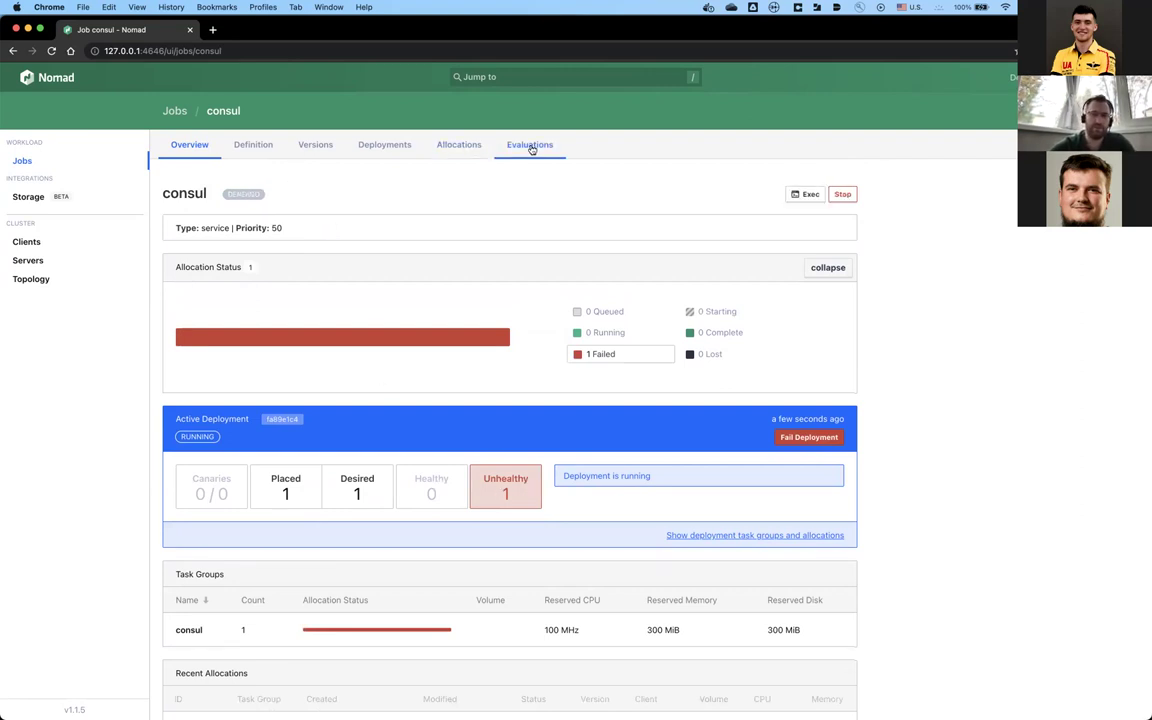
left_click(461, 146)
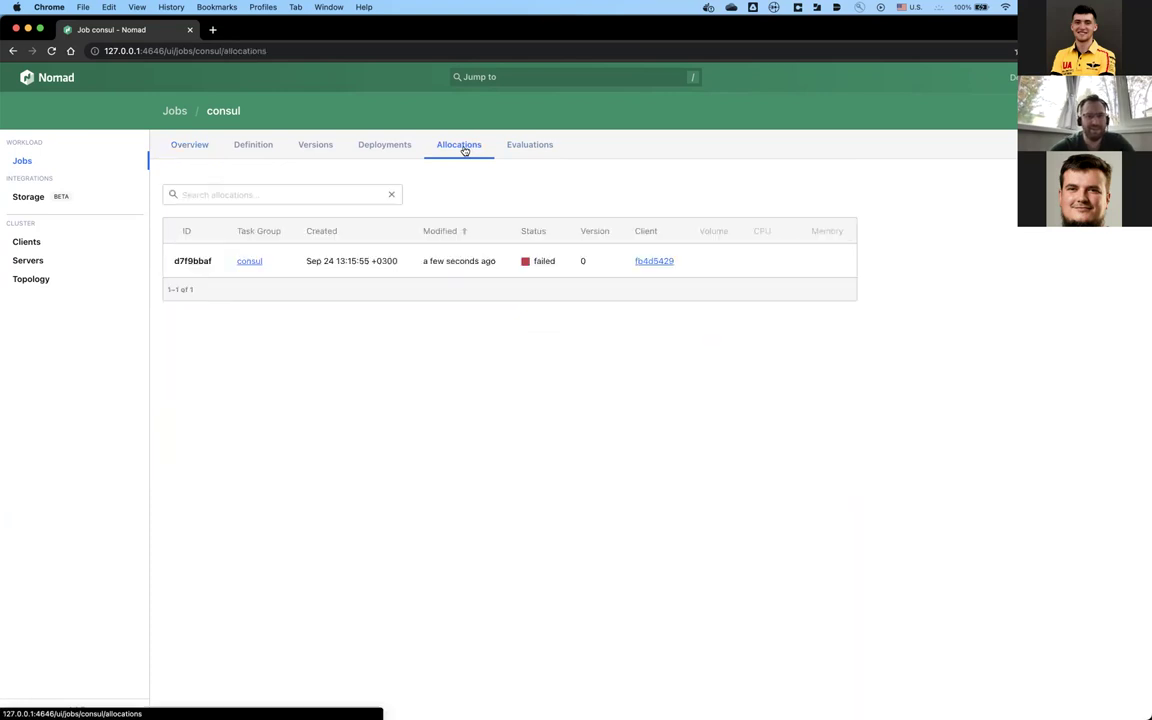
left_click(347, 266)
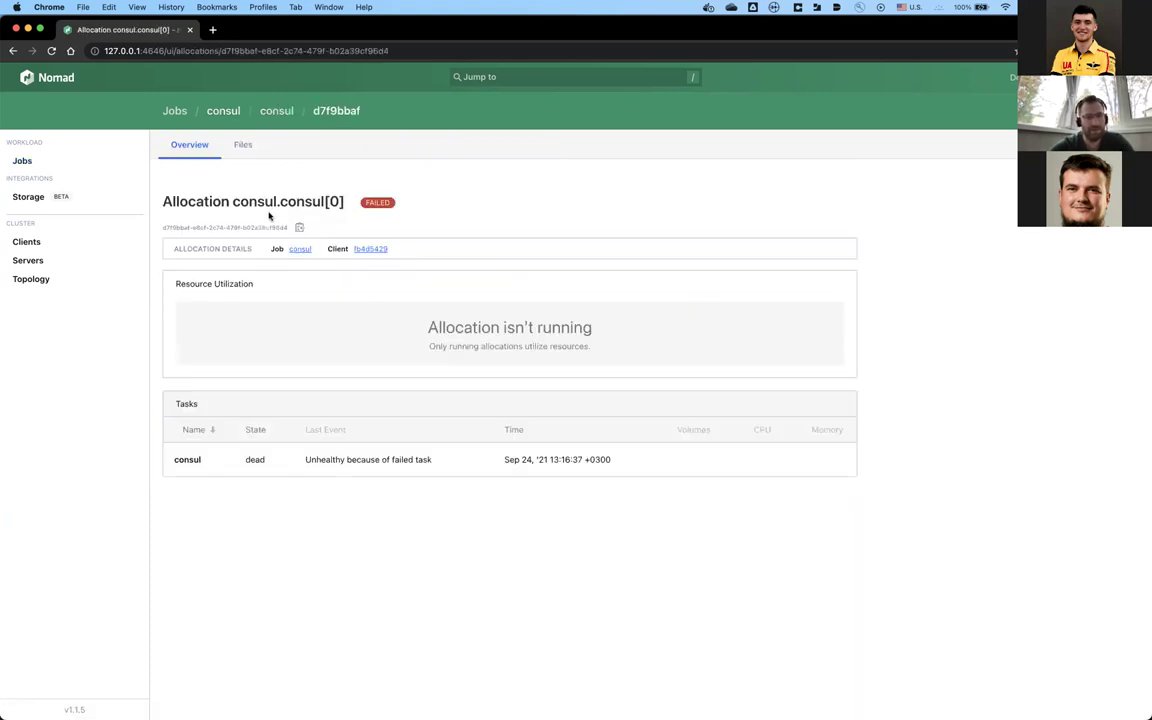
left_click(334, 461)
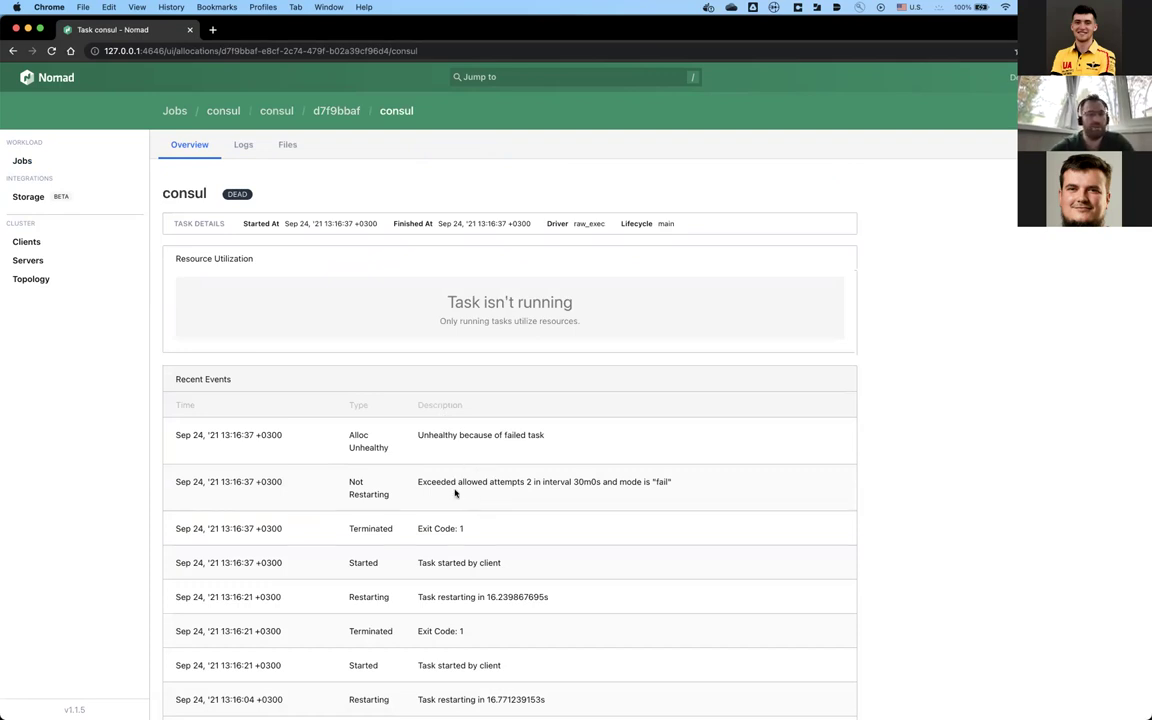
left_click(13, 50)
left_click(13, 50)
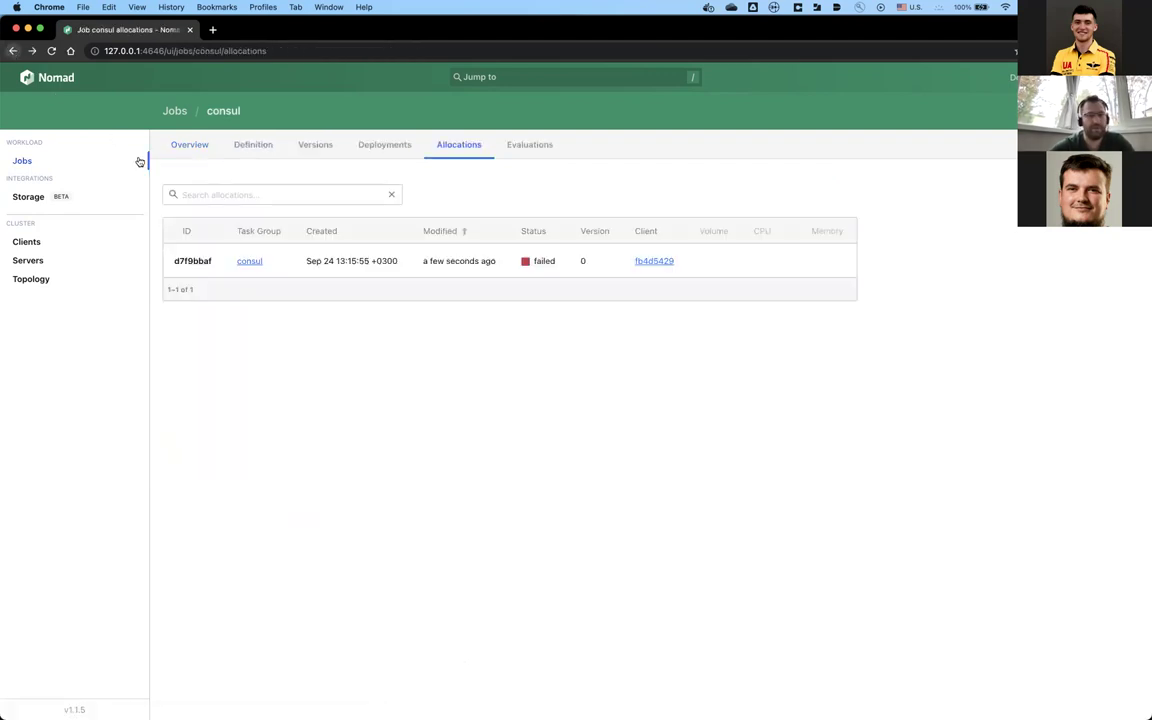
left_click(188, 145)
scroll(308, 321, "down", 2)
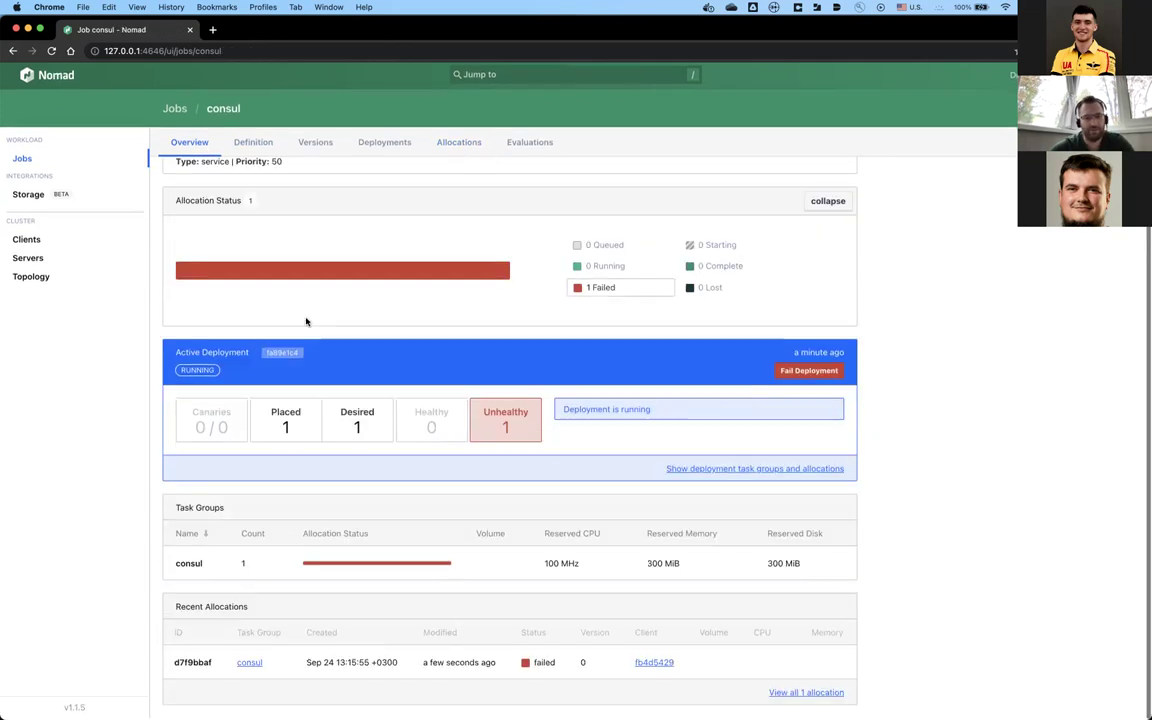
Step: Glance at Atom, then return to the consul job overview and scroll to its top
key("cmd+Tab")
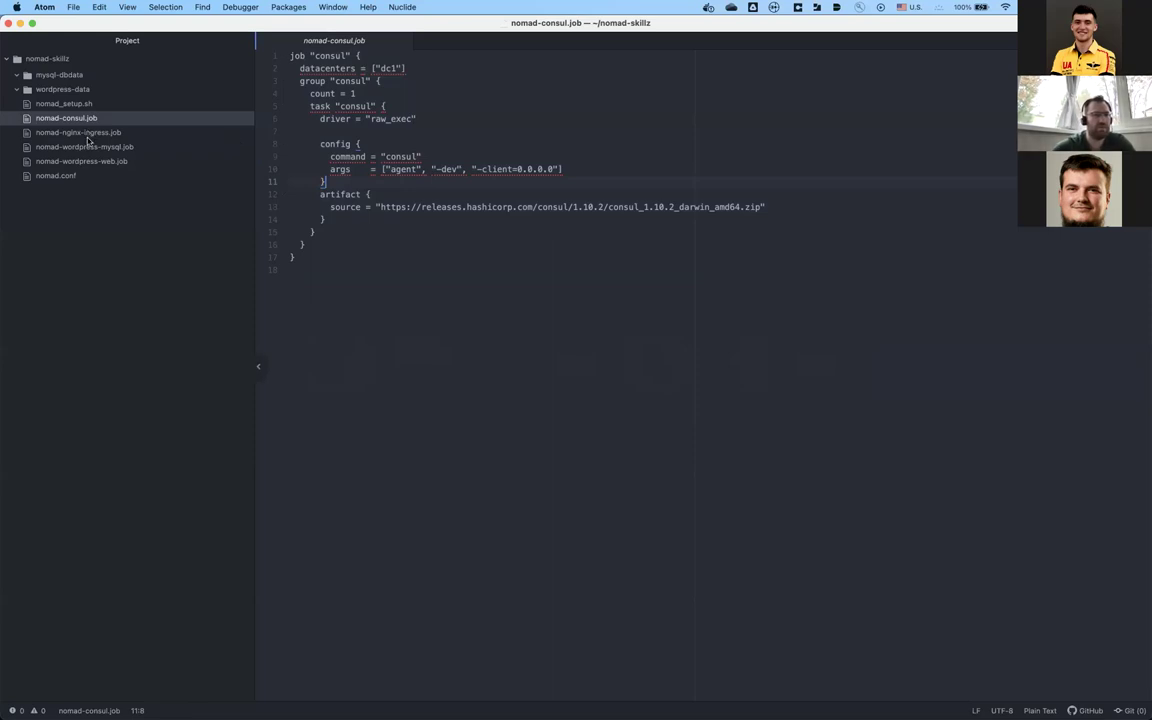
key("super+Tab")
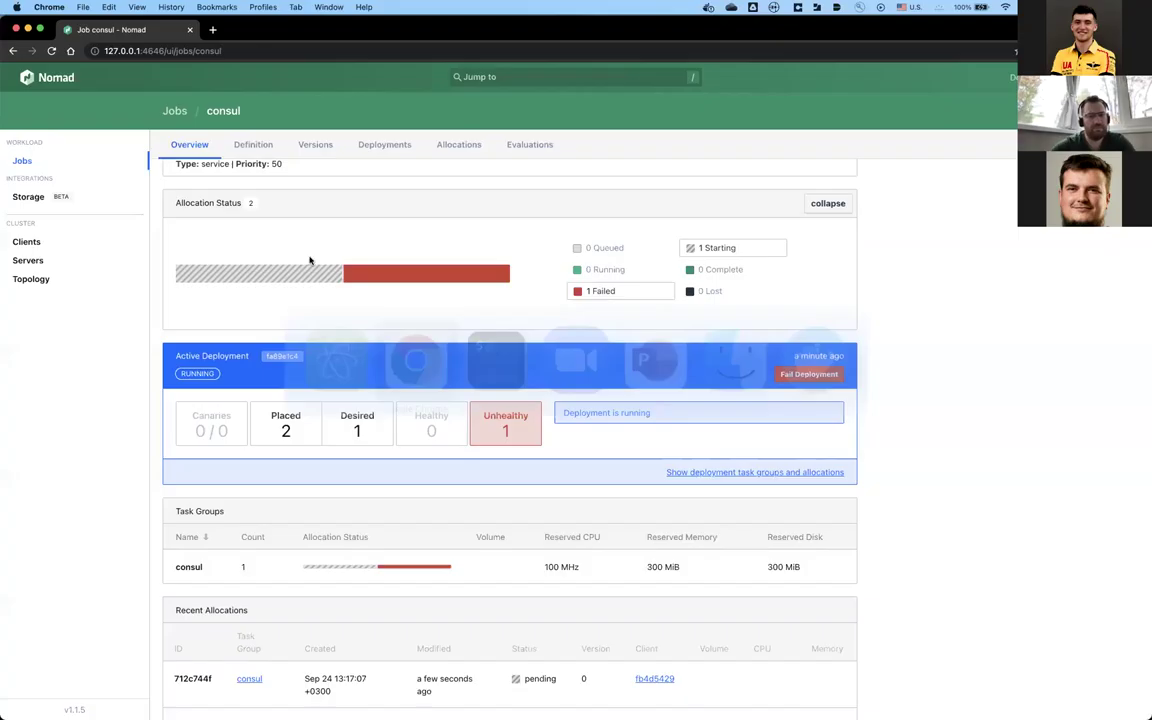
scroll(288, 265, "up", 3)
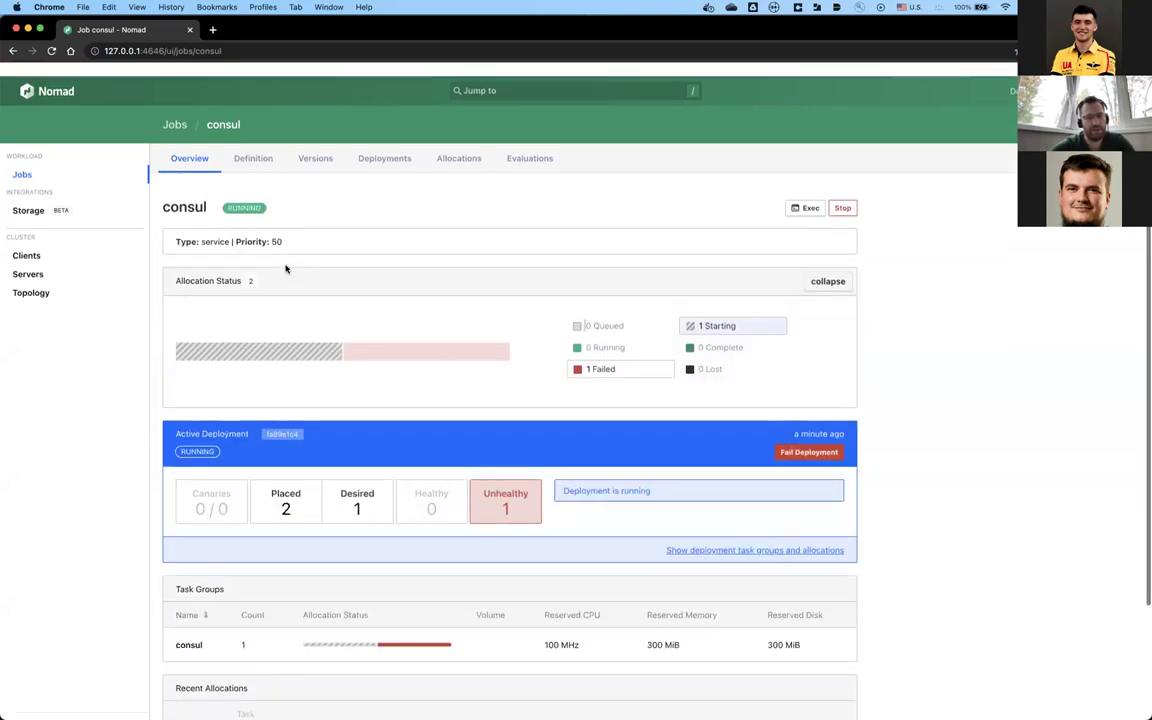
Step: Open the consul task of new allocation 712c744f from the Allocations list and view its logs
left_click(399, 146)
left_click(462, 149)
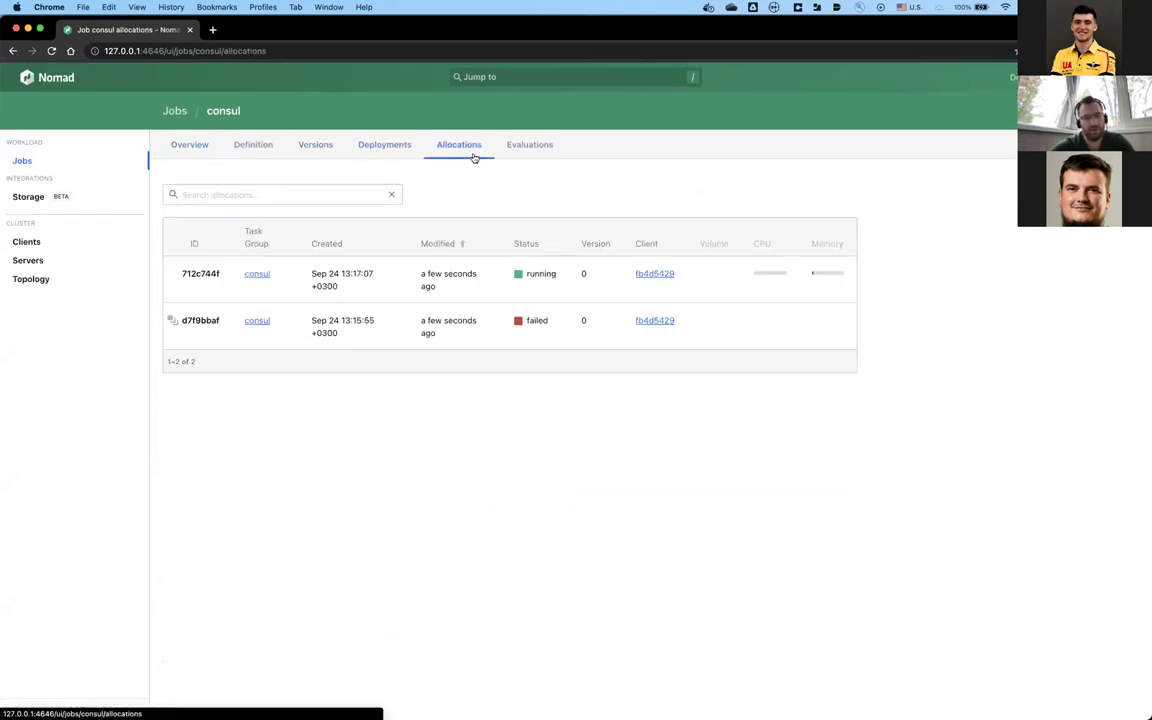
left_click(435, 273)
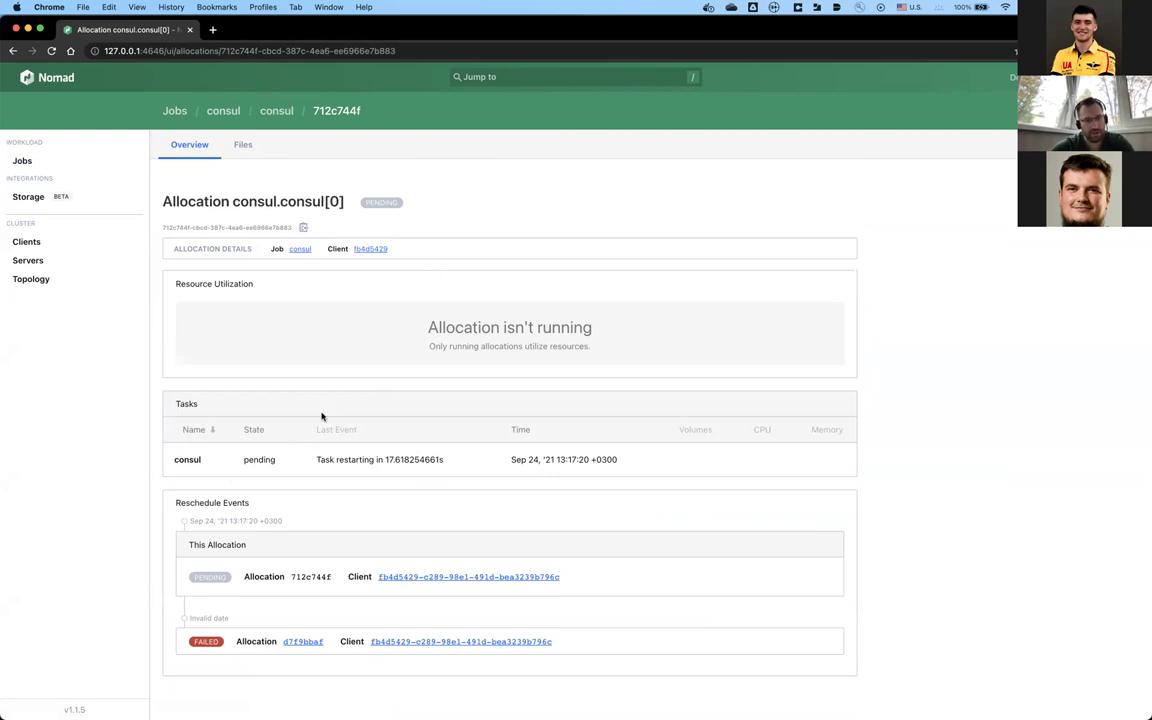
left_click(357, 460)
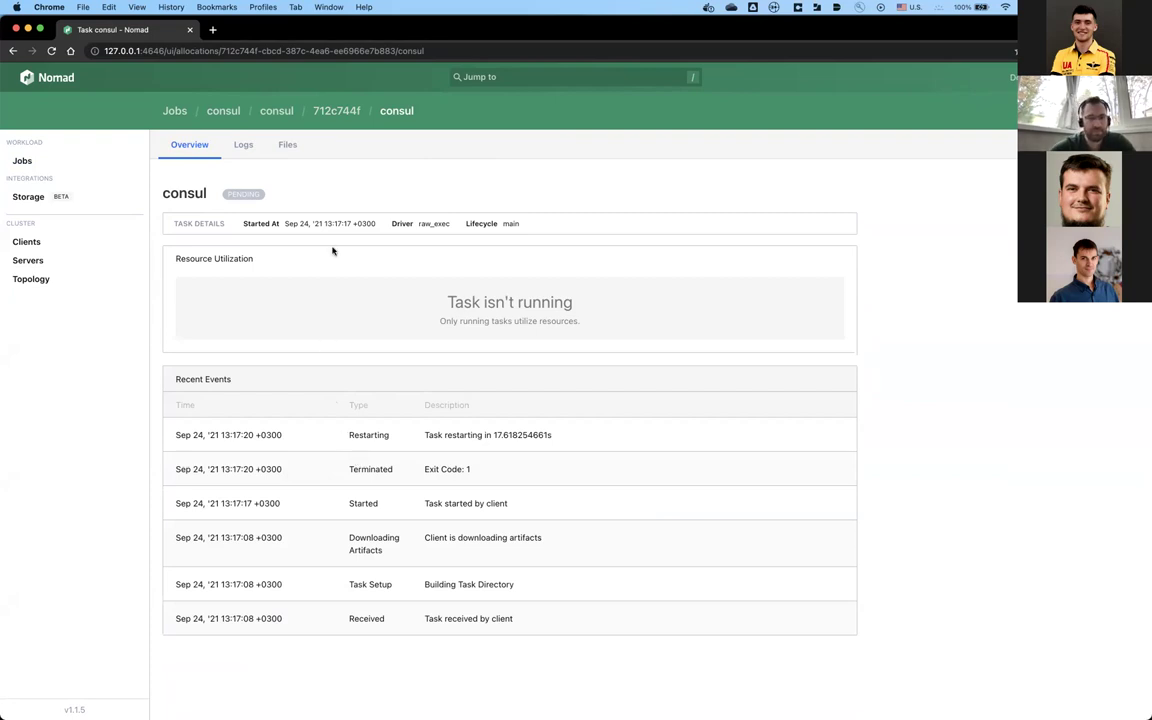
left_click(245, 146)
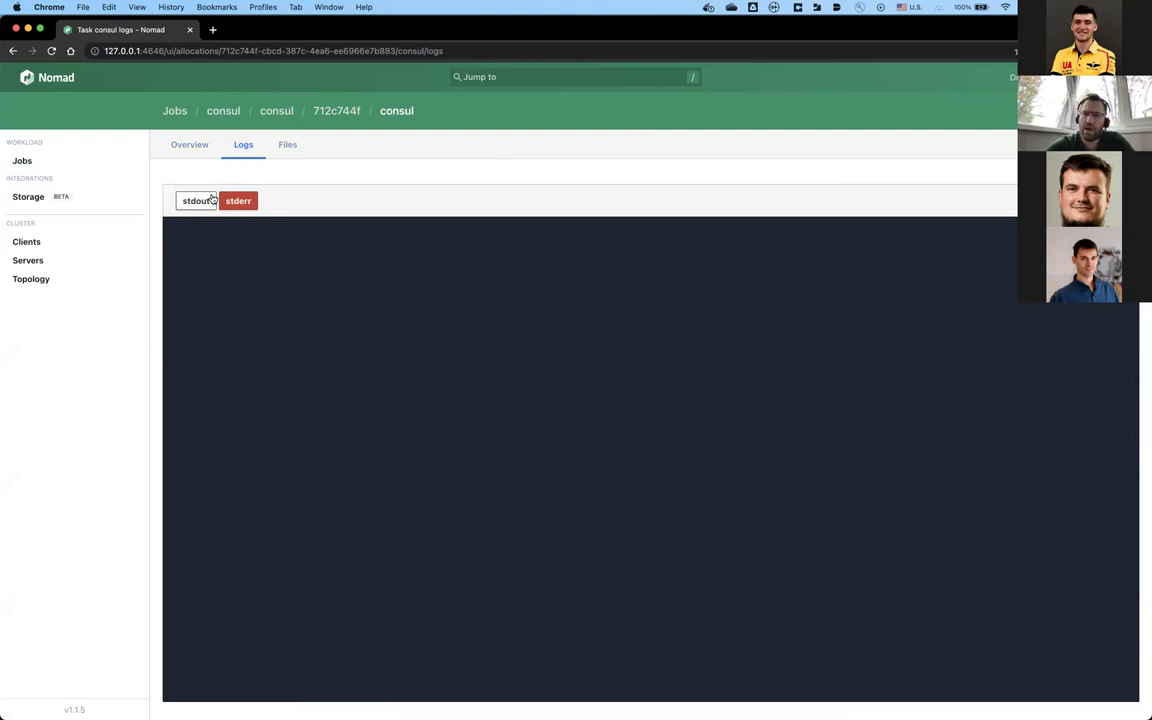
Step: Read the consul task's stdout showing port 8300 in use, then check its Files and Overview
left_click(208, 200)
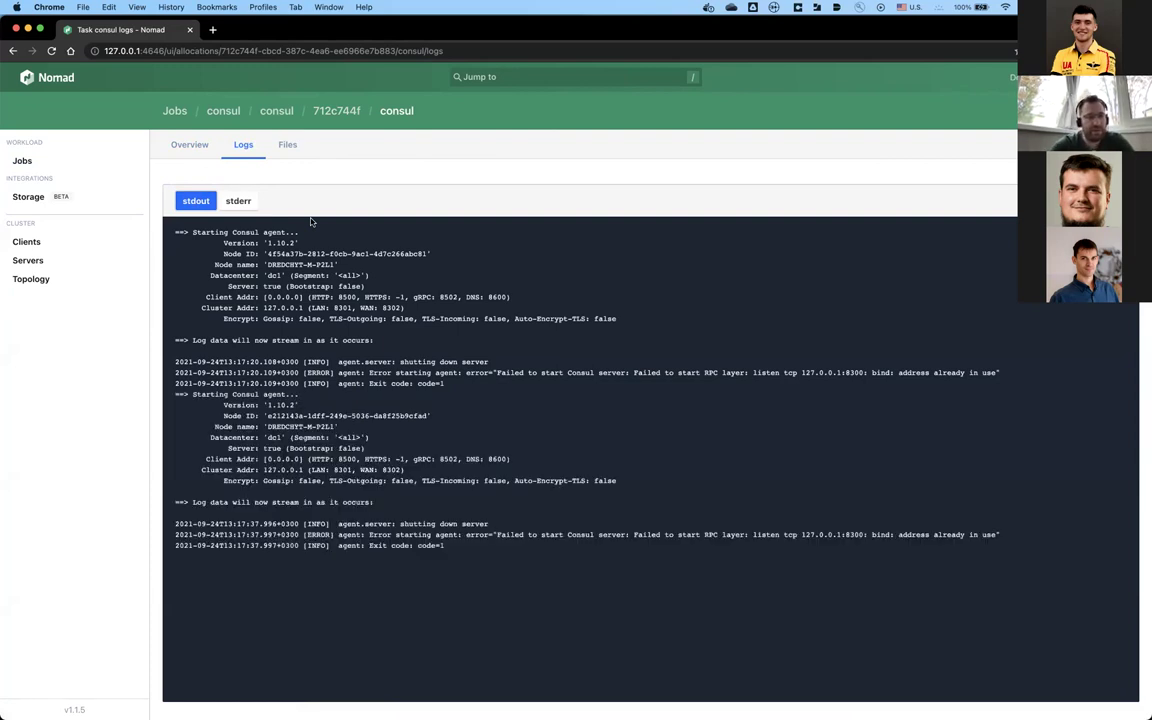
left_click(292, 146)
left_click(204, 146)
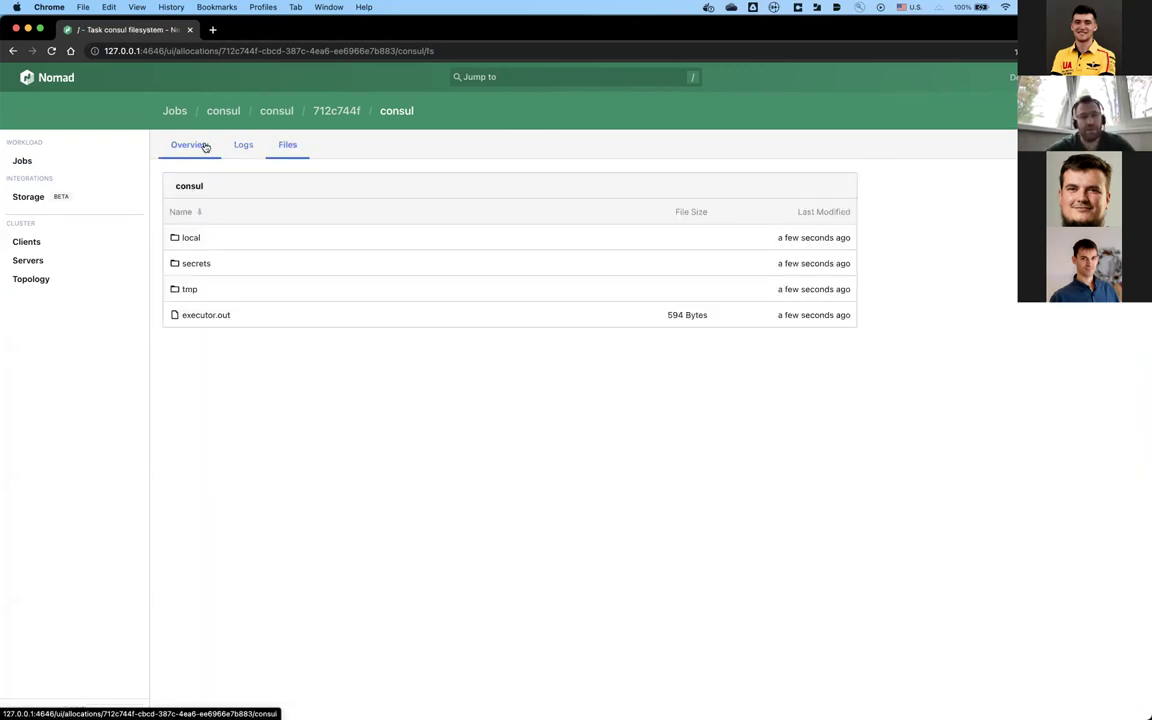
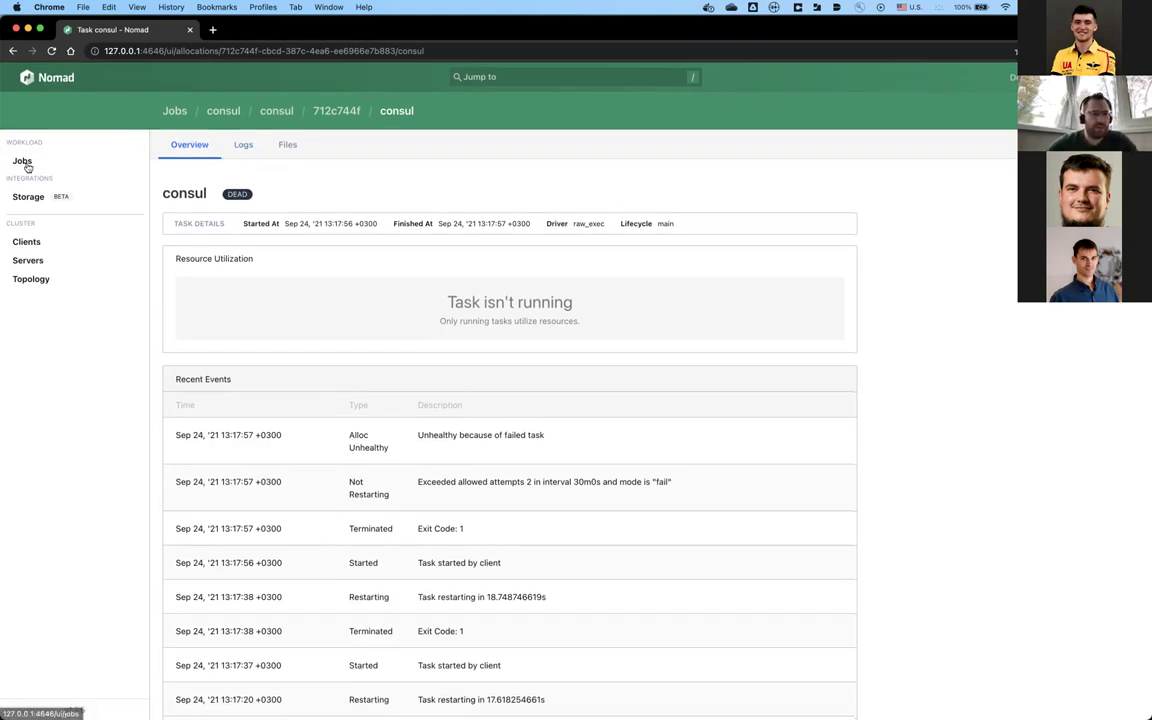
Step: Return to the Jobs list and open the consul job's overview
left_click(23, 158)
left_click(211, 218)
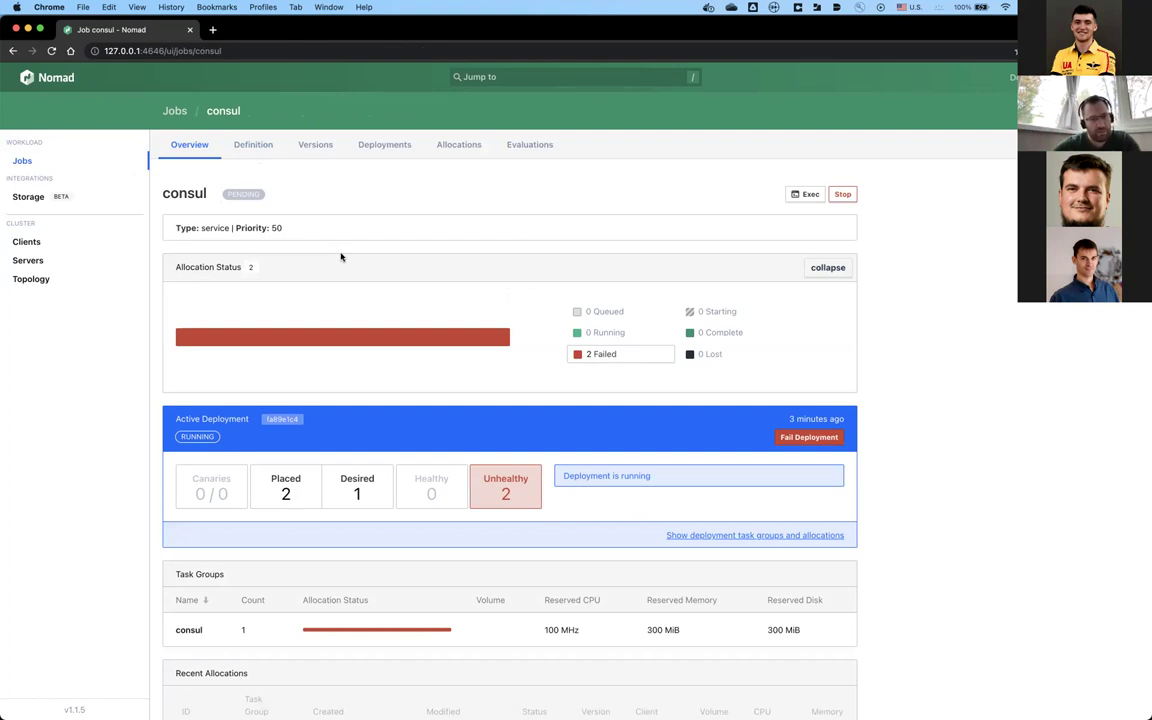
scroll(372, 300, "down", 3)
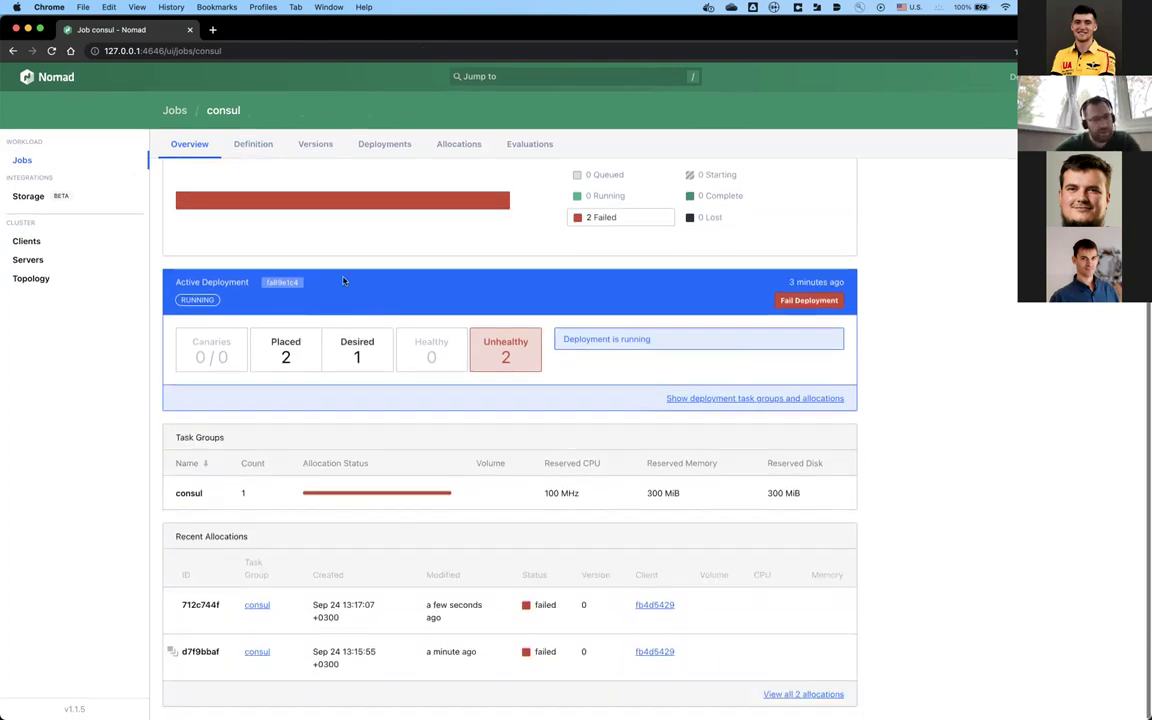
scroll(249, 246, "up", 3)
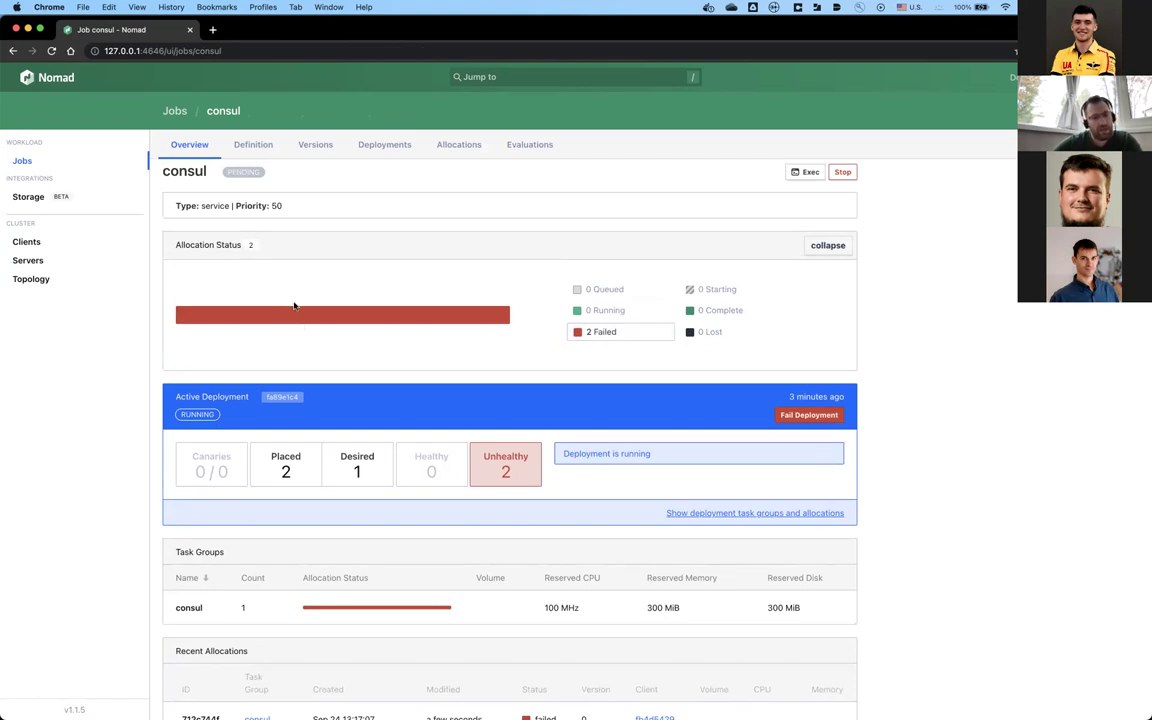
scroll(322, 352, "down", 2)
scroll(321, 352, "up", 3)
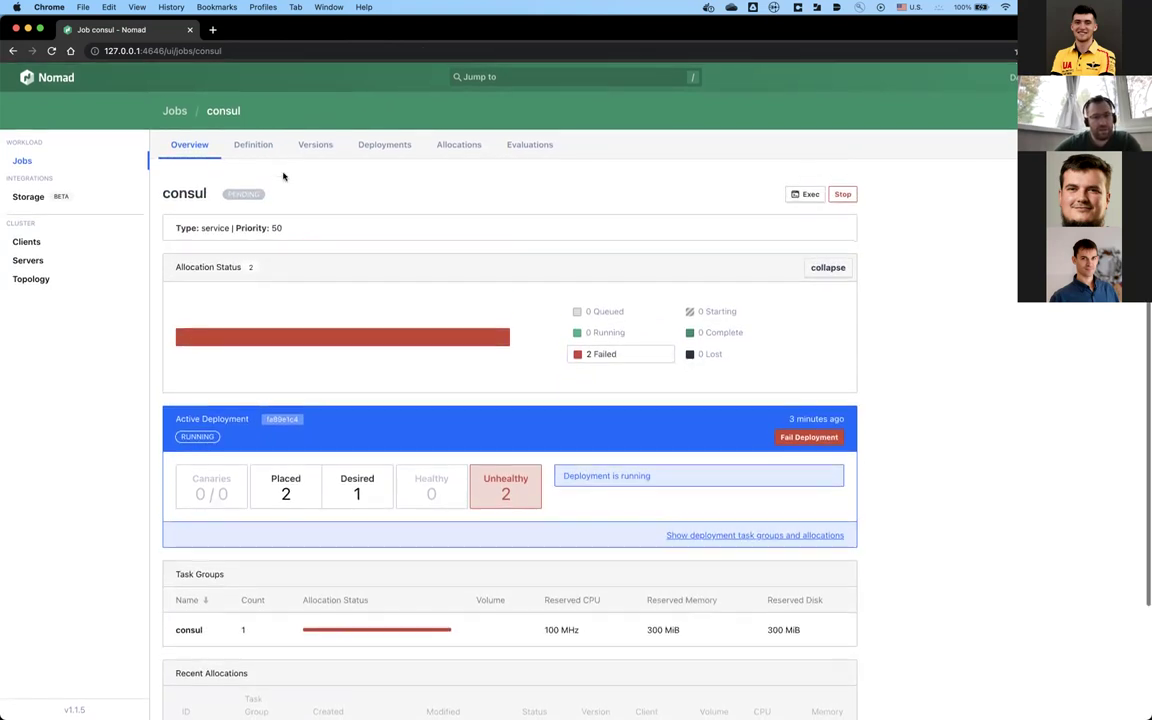
Step: Show the consul job's JSON definition and scroll through the raw_exec consul agent task
left_click(256, 143)
left_click(347, 268)
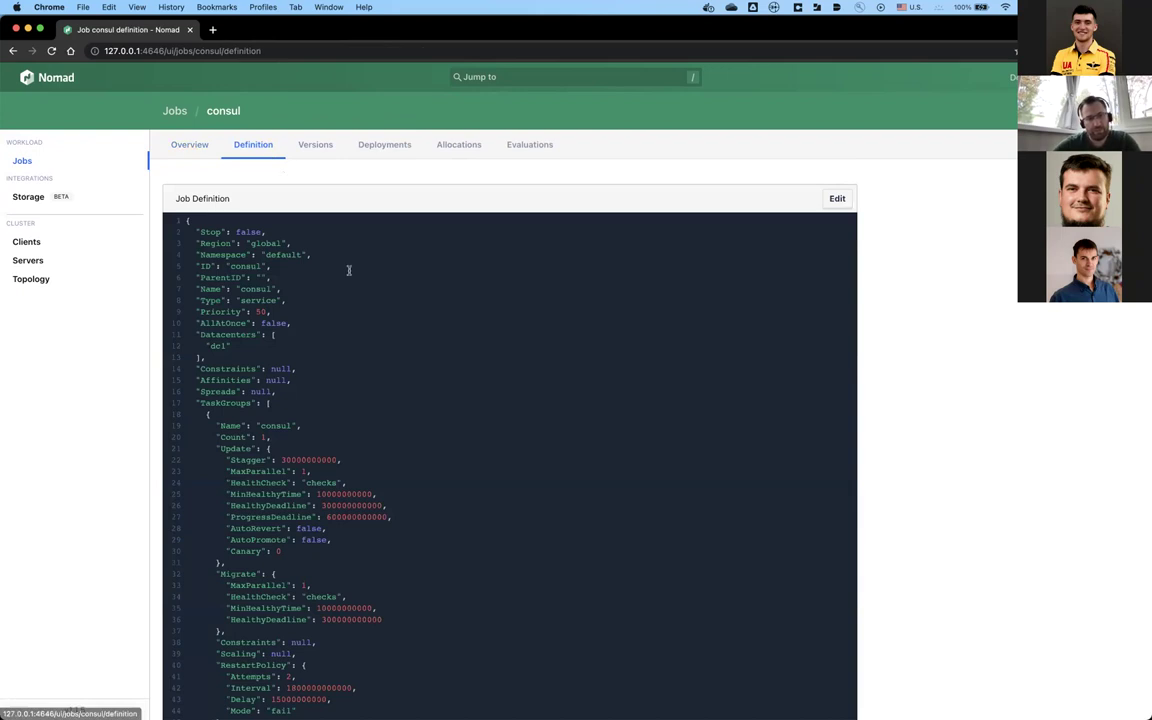
scroll(349, 270, "down", 10)
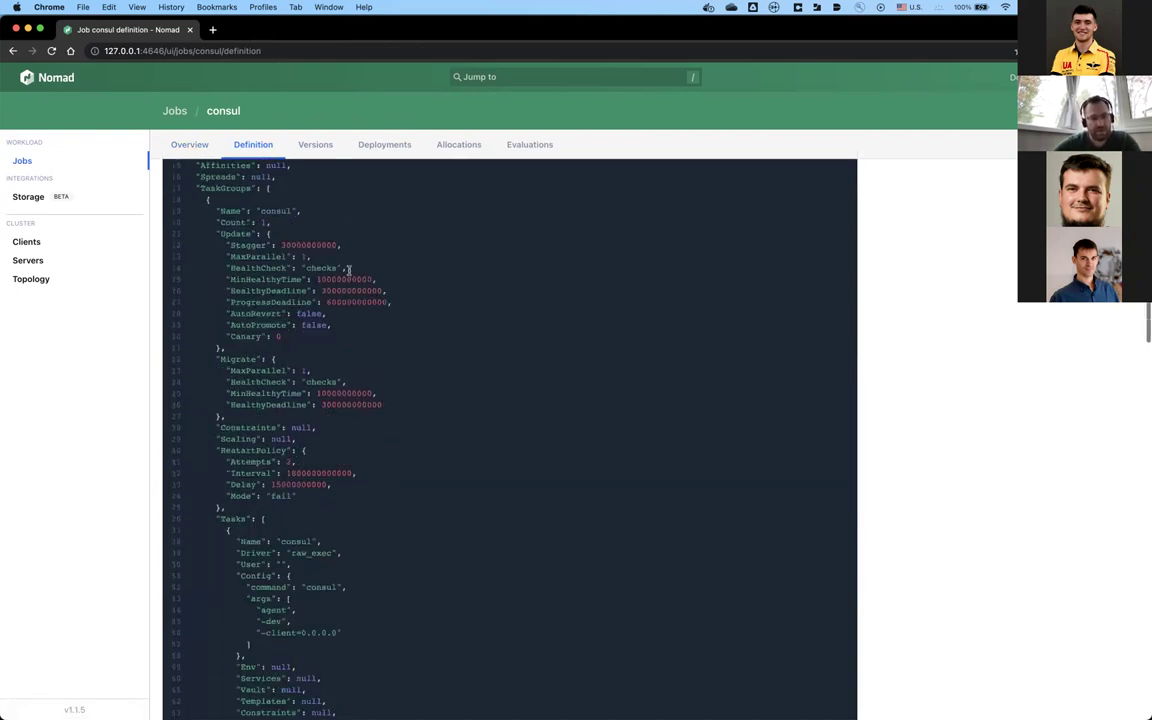
scroll(349, 270, "down", 15)
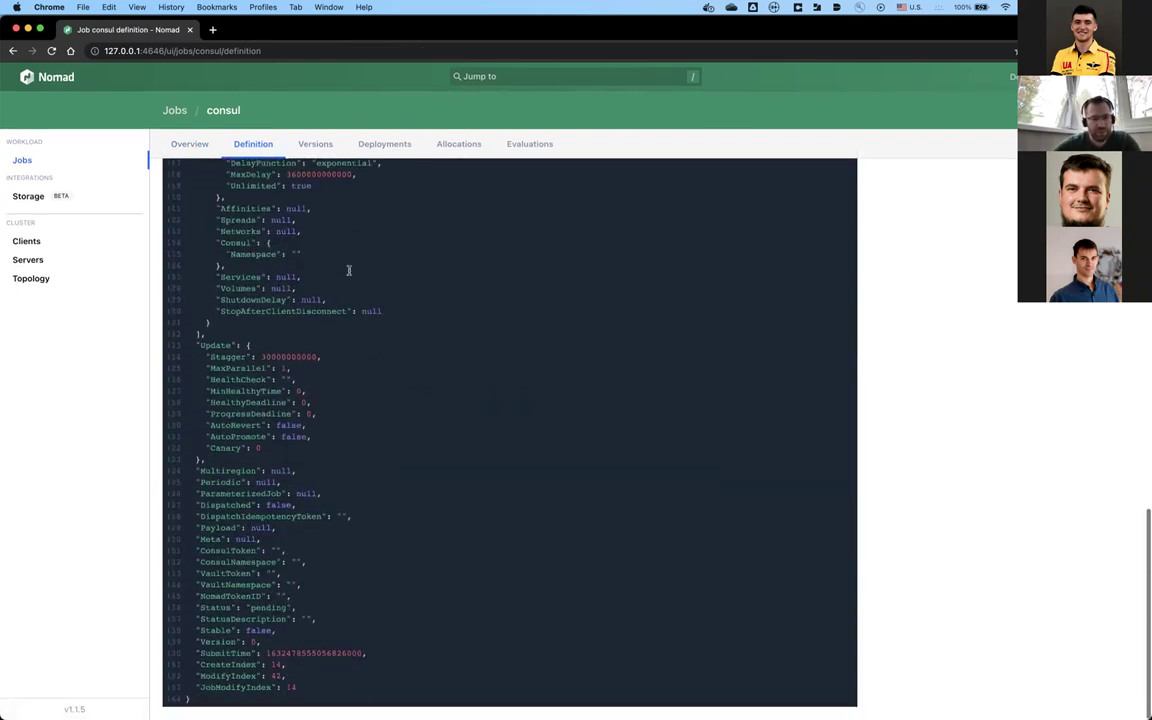
scroll(349, 270, "up", 8)
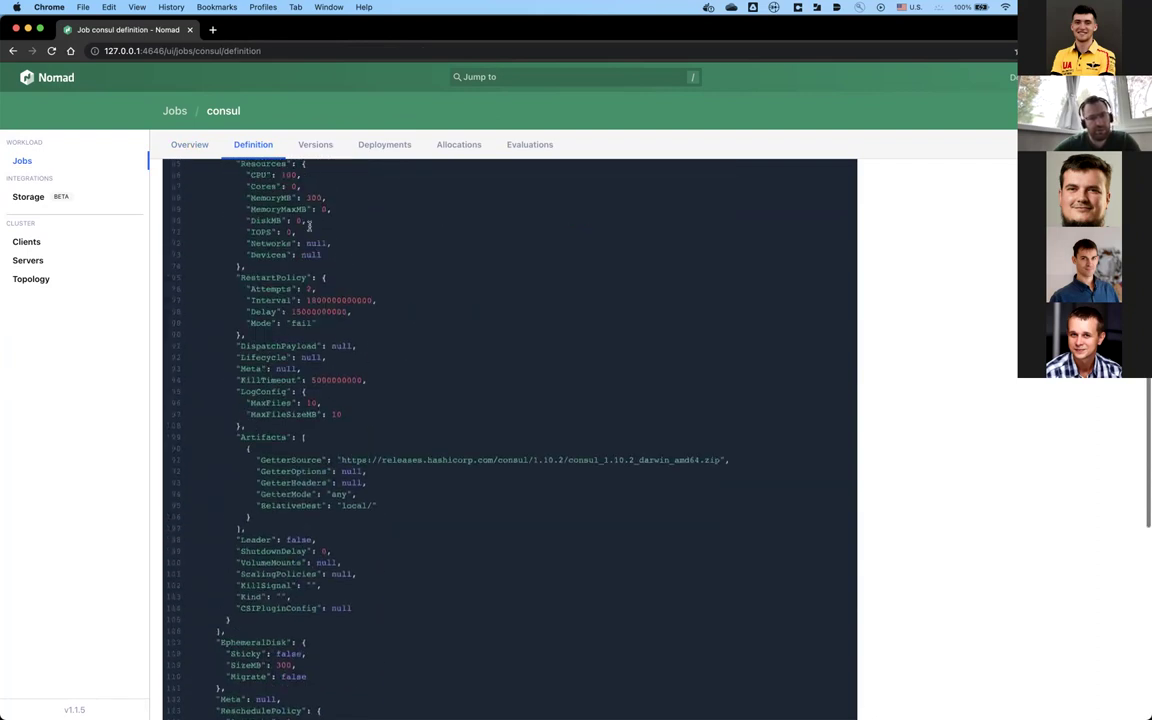
left_click(240, 146)
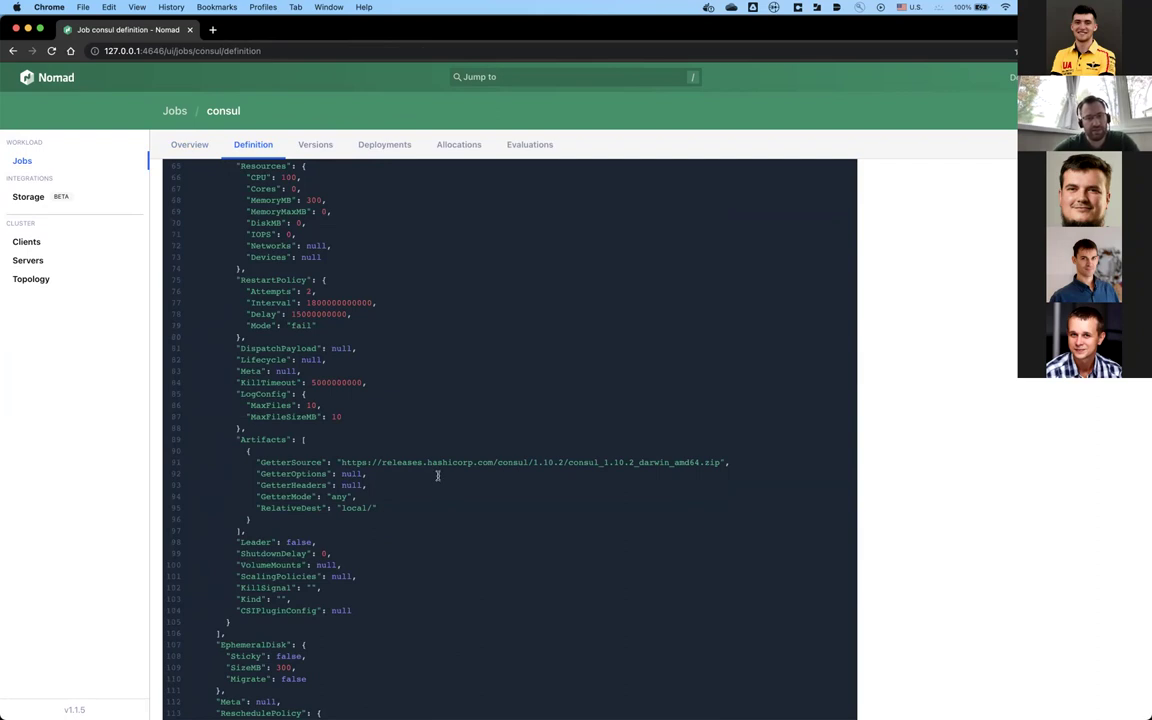
scroll(406, 474, "up", 10)
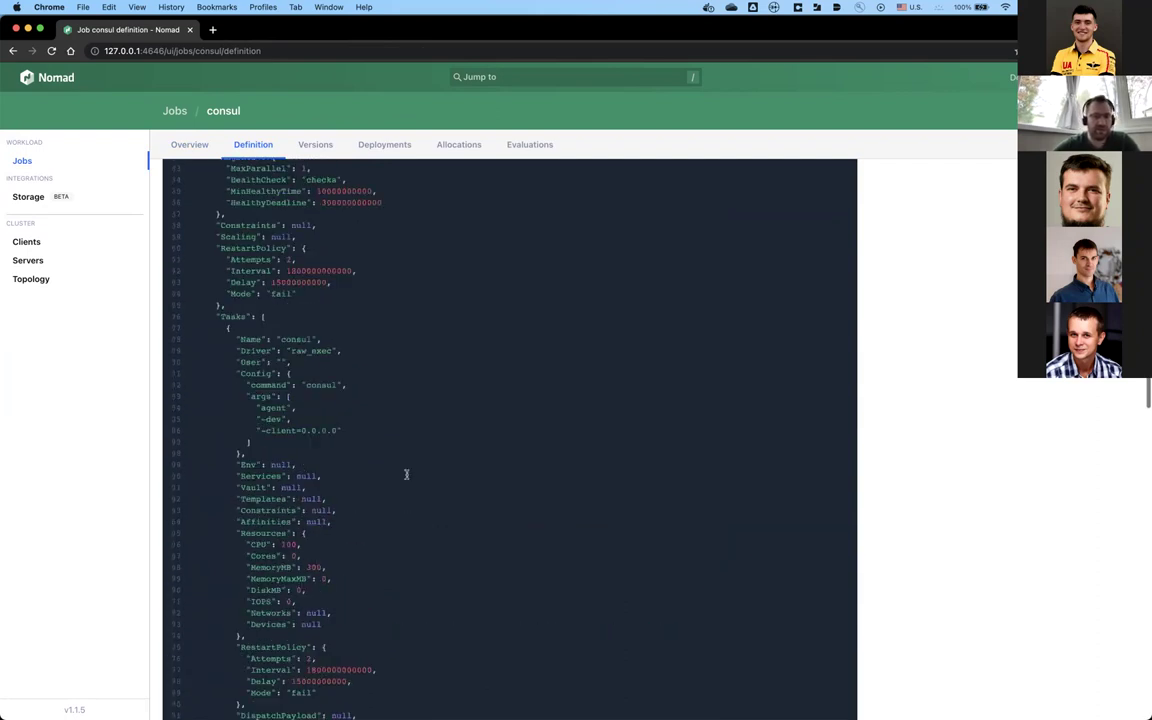
scroll(406, 474, "up", 15)
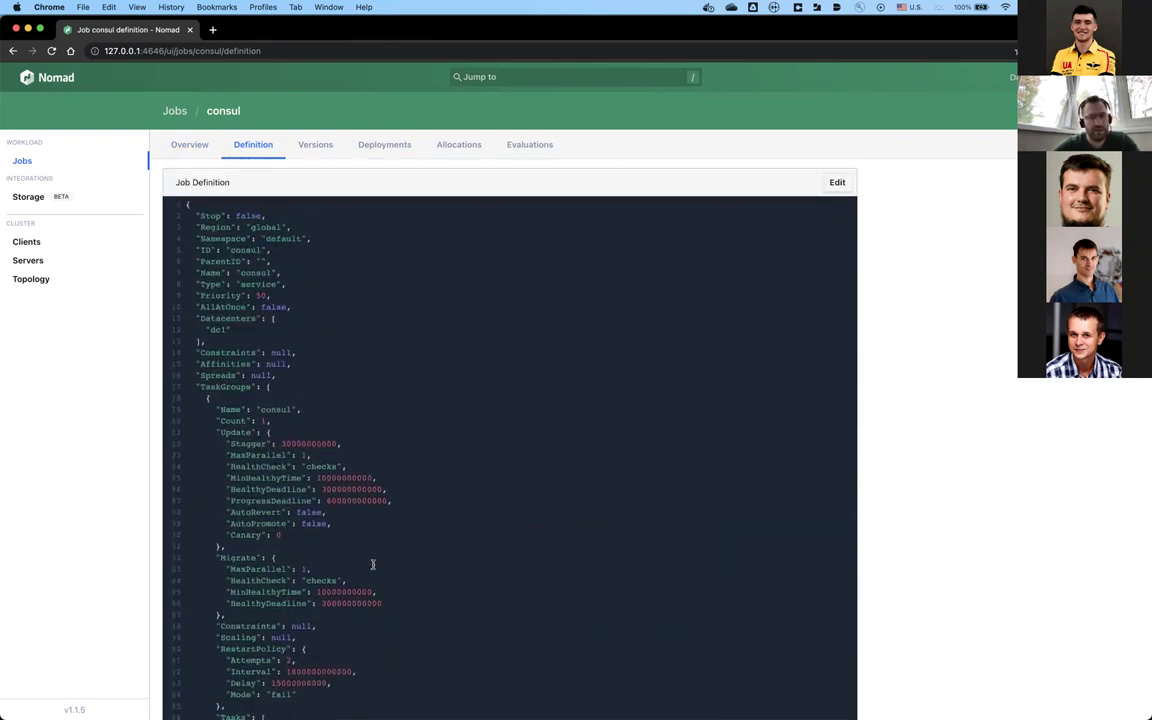
scroll(332, 425, "down", 10)
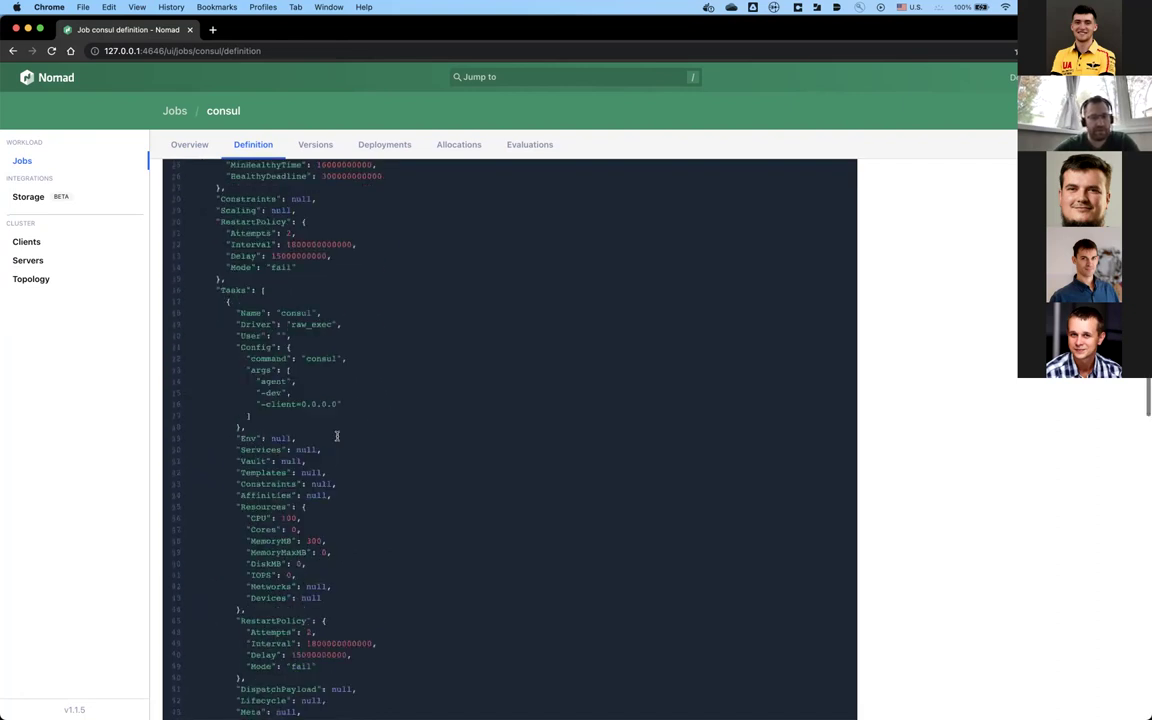
scroll(303, 211, "up", 10)
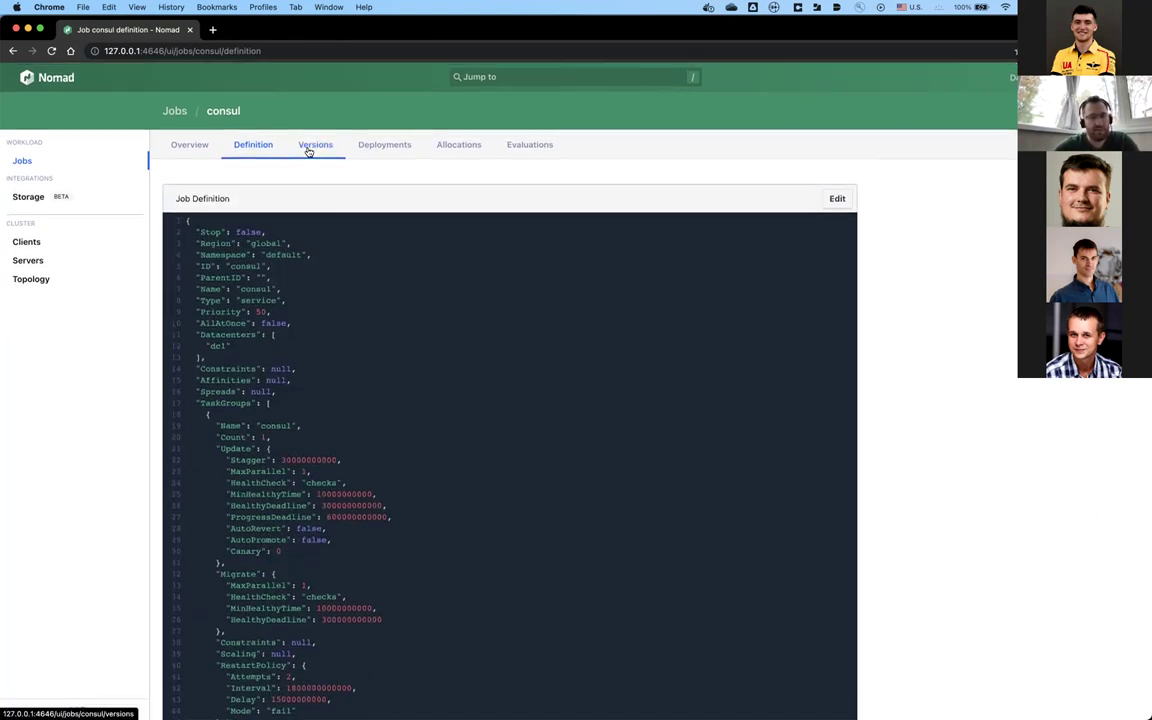
Step: Review the consul job's Versions, Deployments, Allocations and Evaluations tabs
left_click(311, 147)
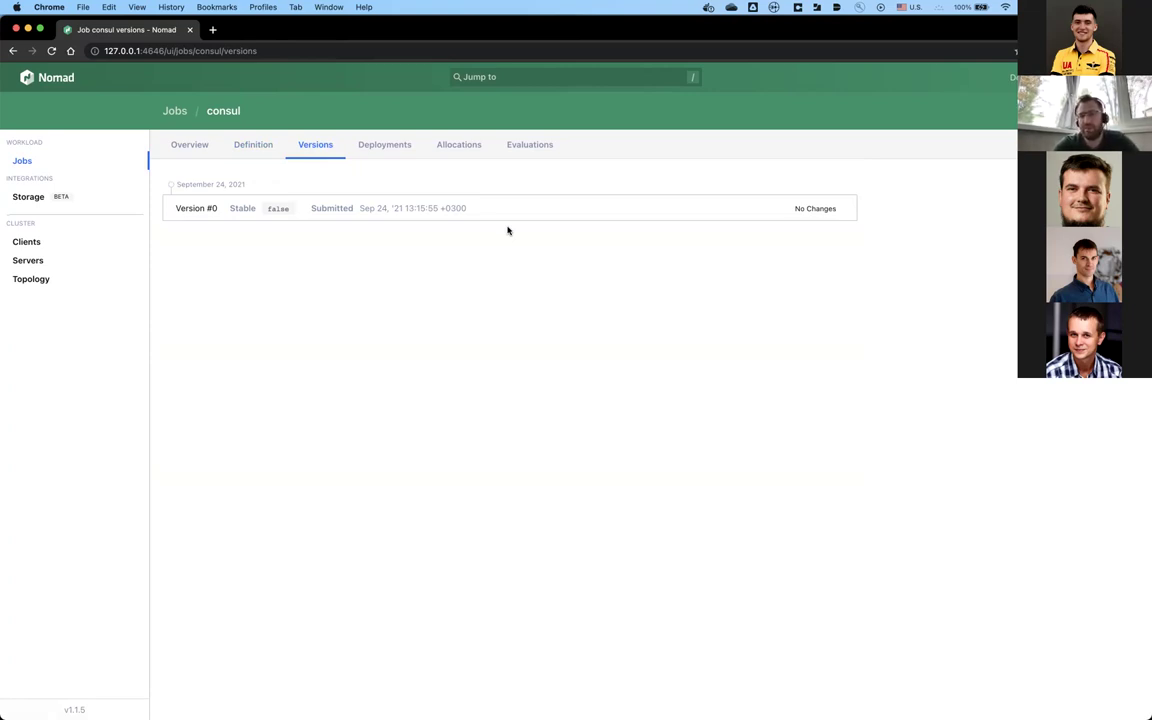
left_click(396, 147)
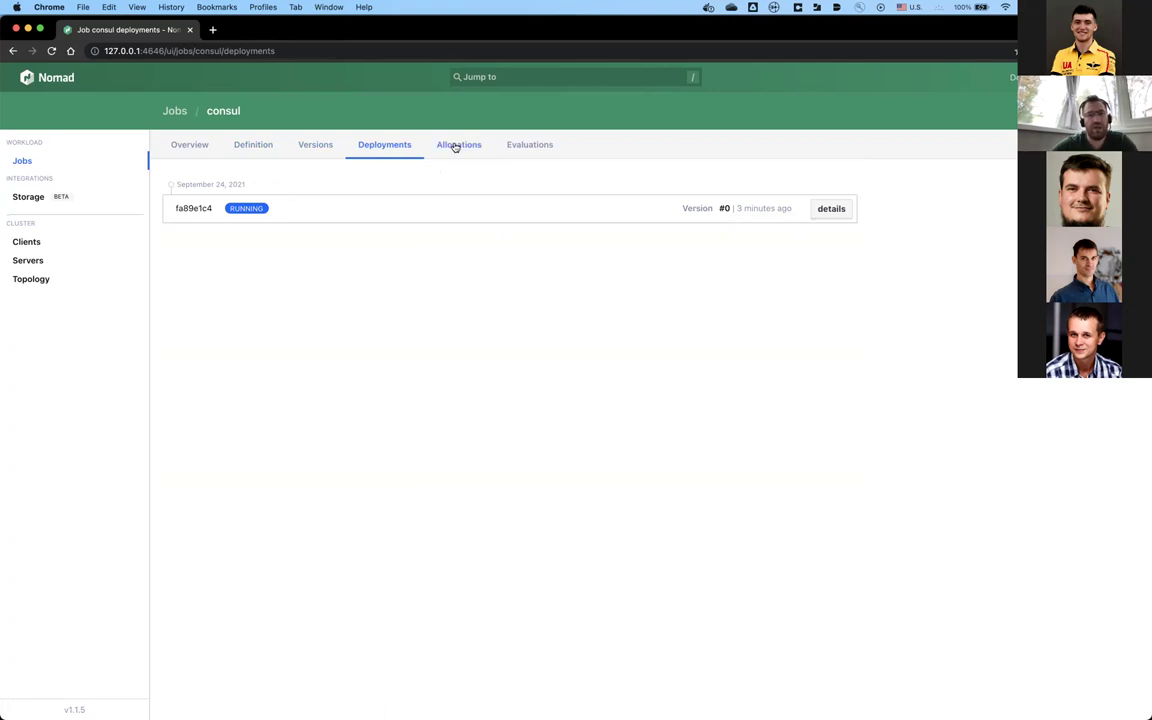
left_click(311, 147)
left_click(376, 147)
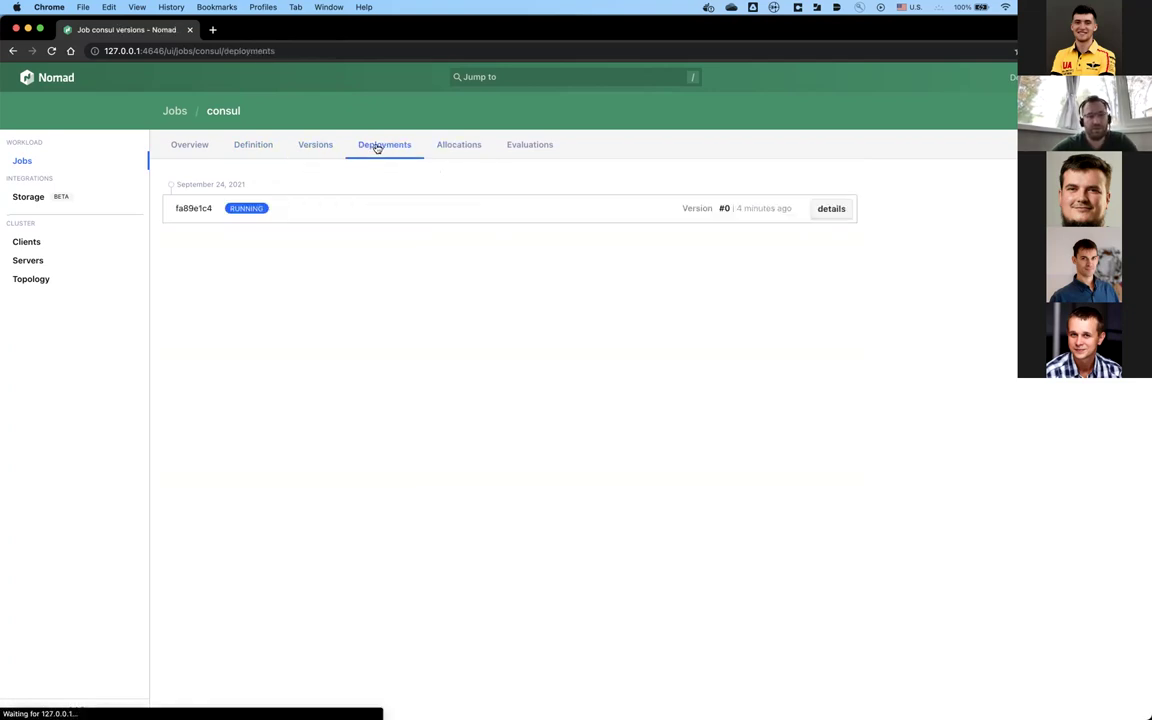
left_click(464, 150)
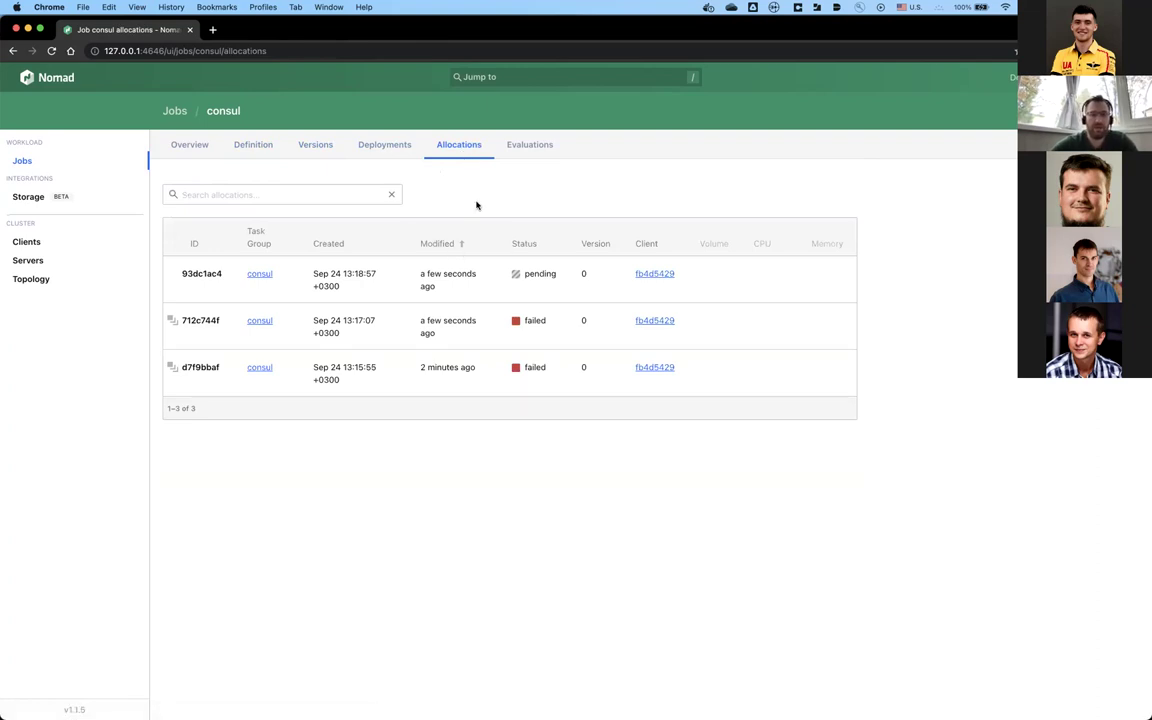
left_click(522, 147)
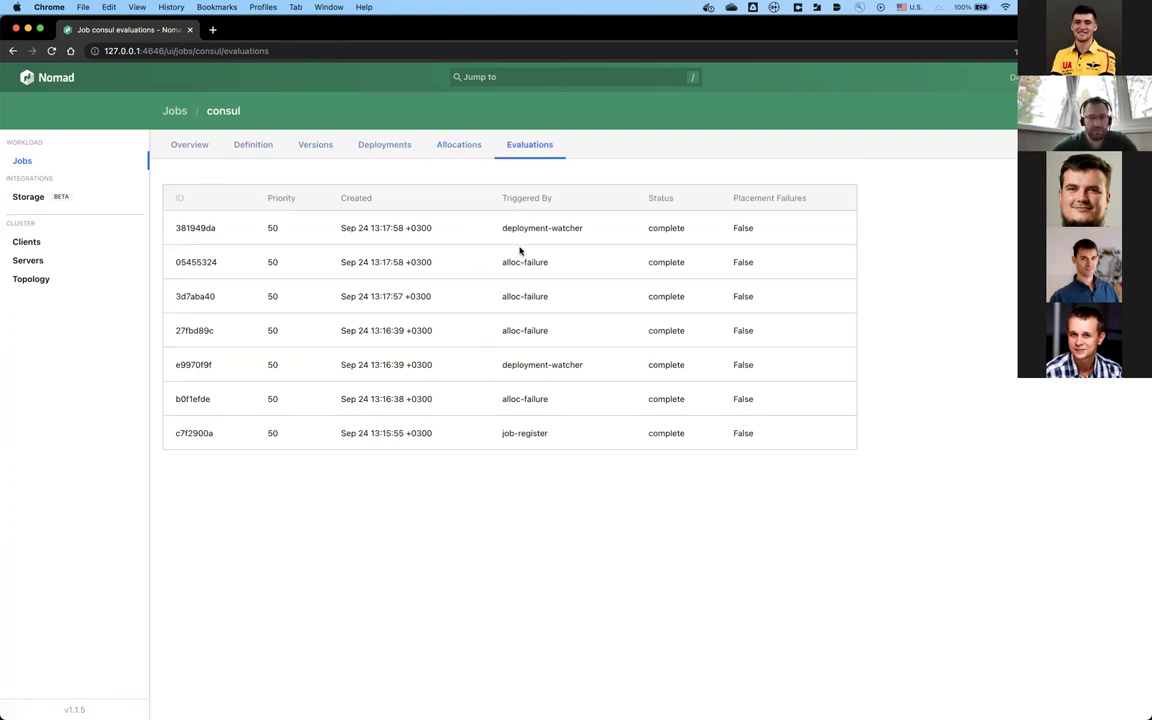
left_click(458, 148)
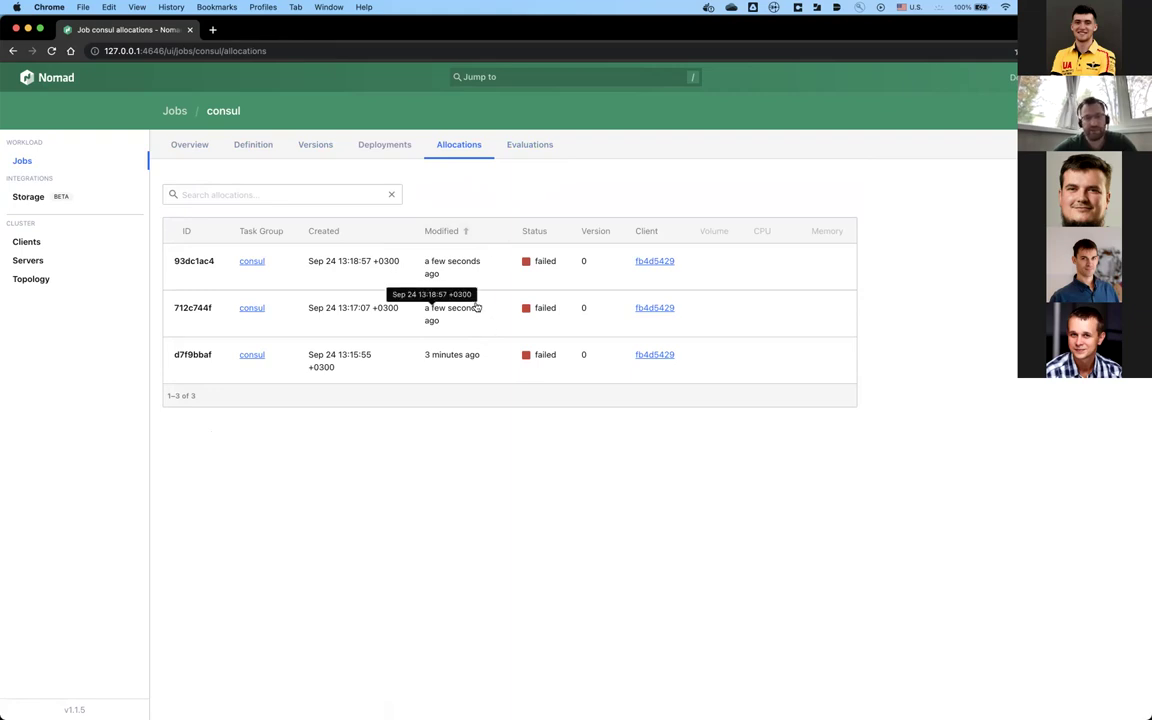
Step: Inspect failed allocation 93dc1ac4, then return to the consul job overview and leave the browser
left_click(453, 285)
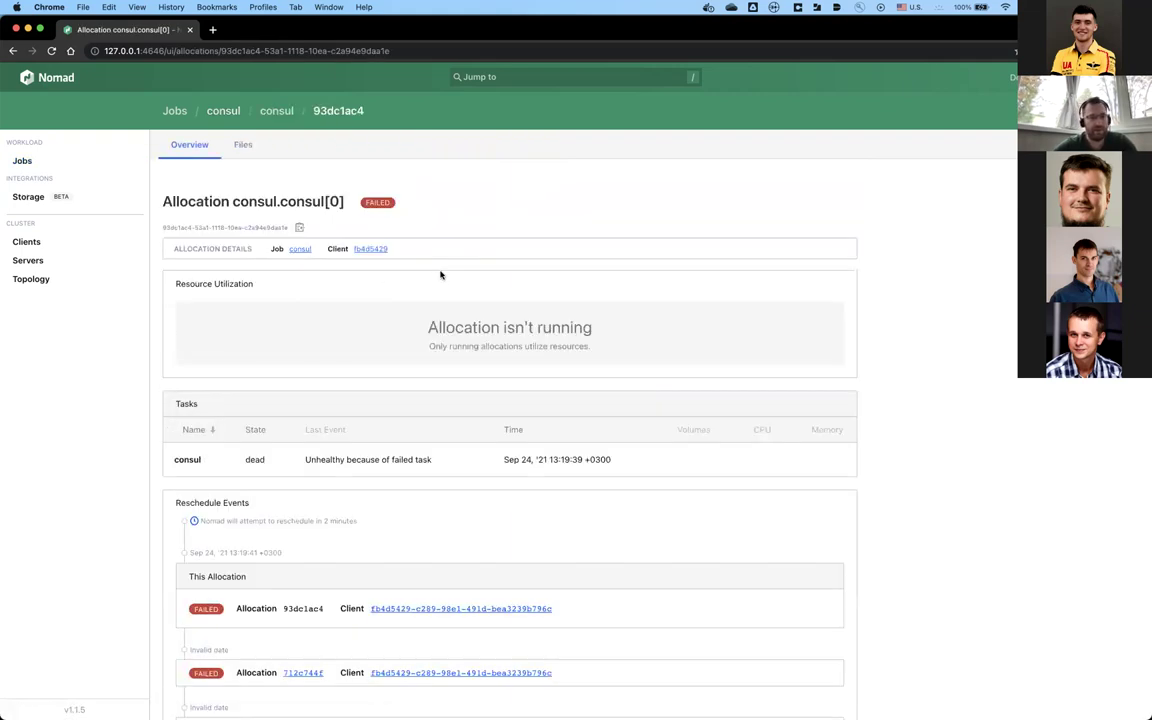
left_click(176, 111)
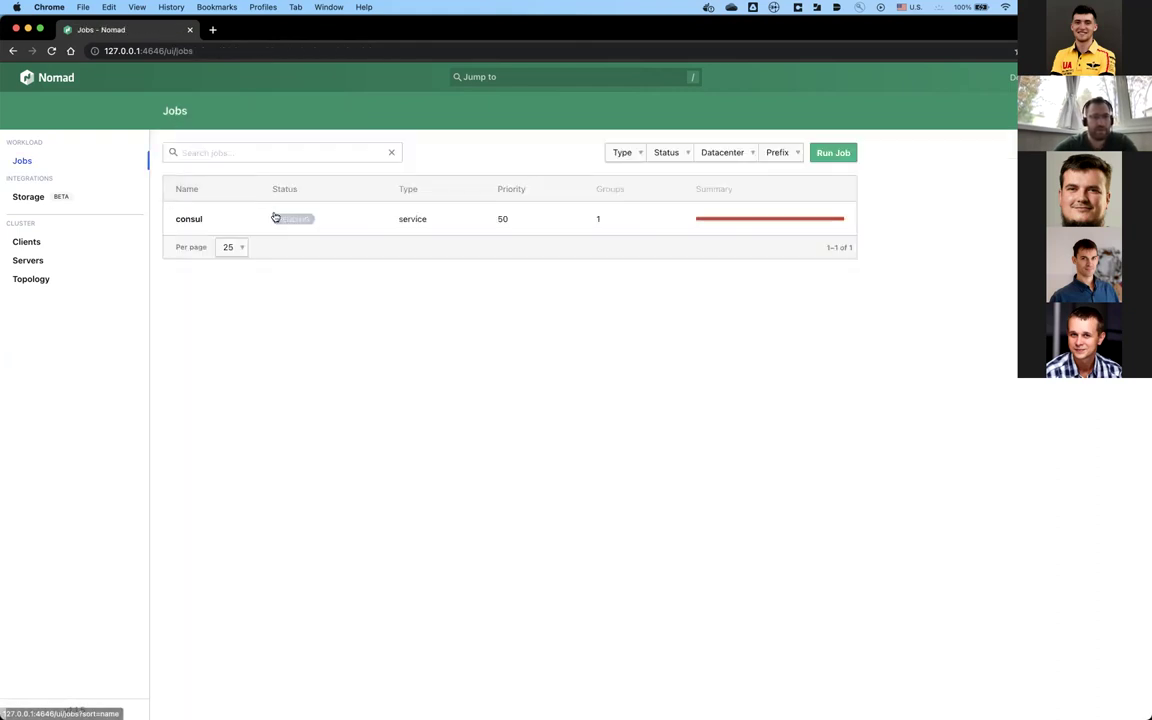
left_click(272, 219)
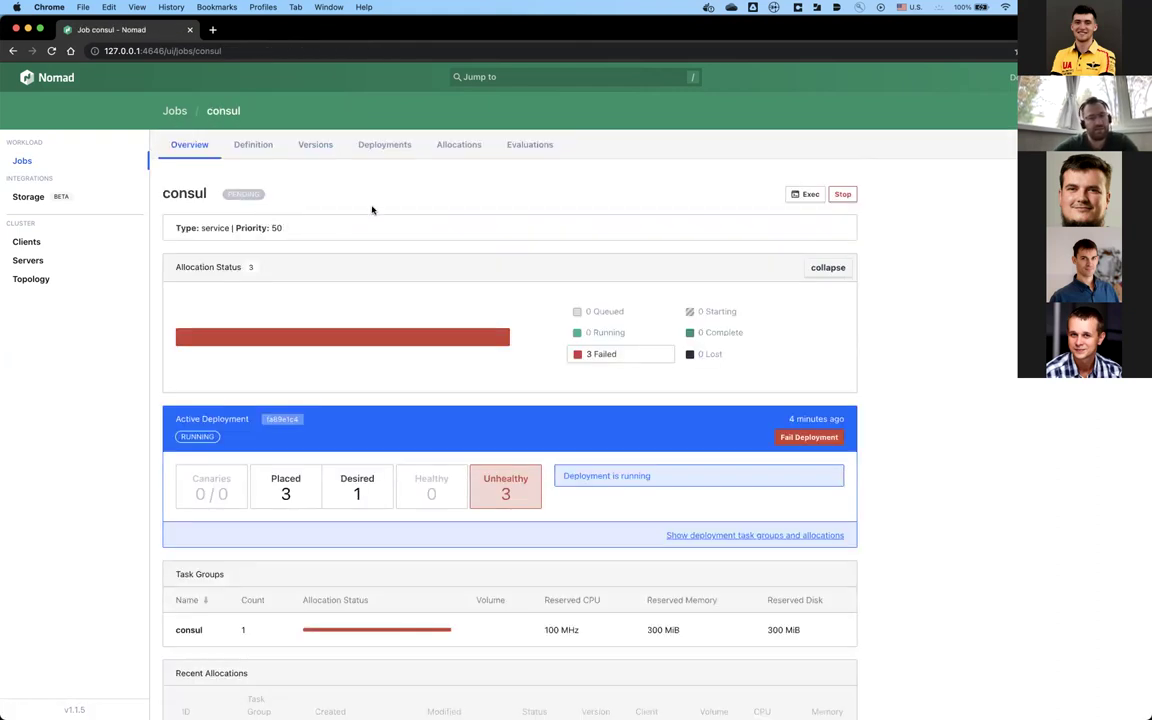
scroll(372, 210, "down", 4)
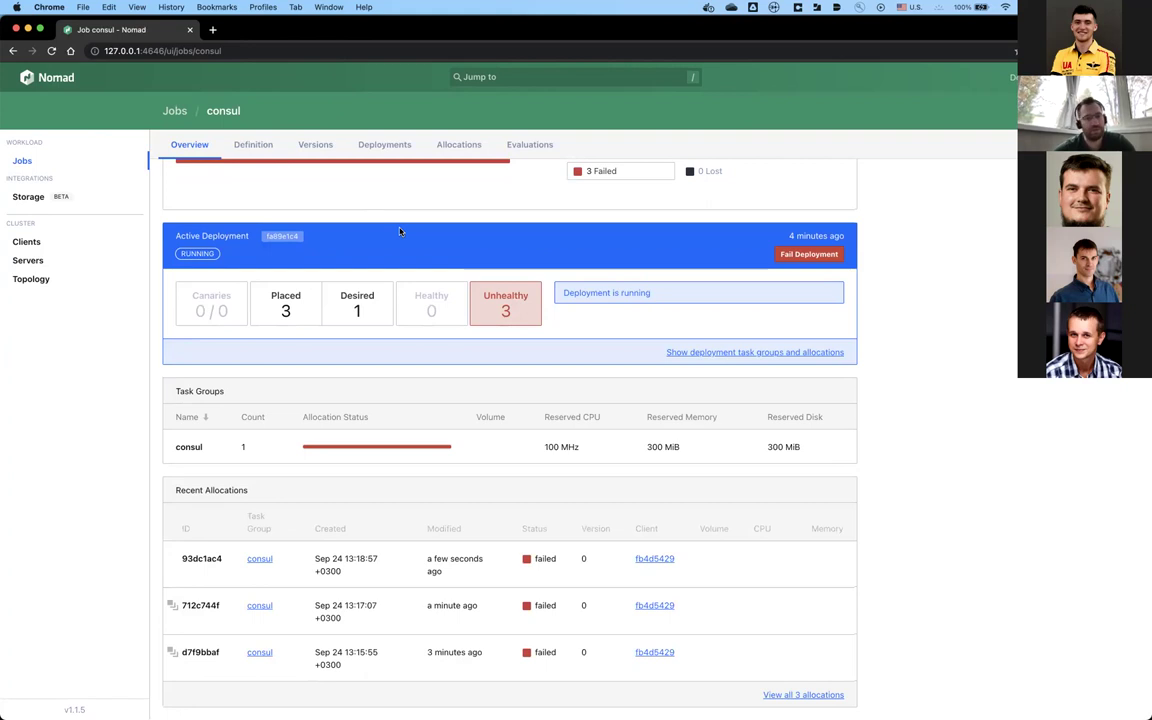
key("super+Tab")
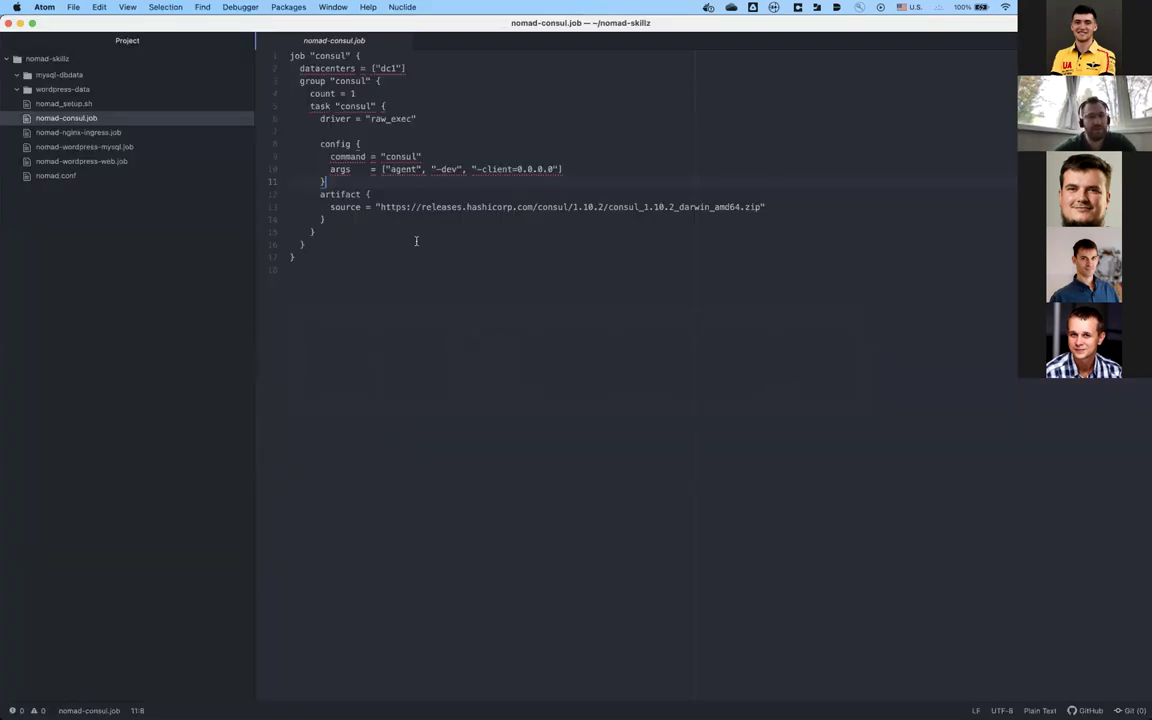
Step: Run 'nomad status' in iTerm2 to list the cluster's jobs
key("super+Tab")
key("super+Tab")
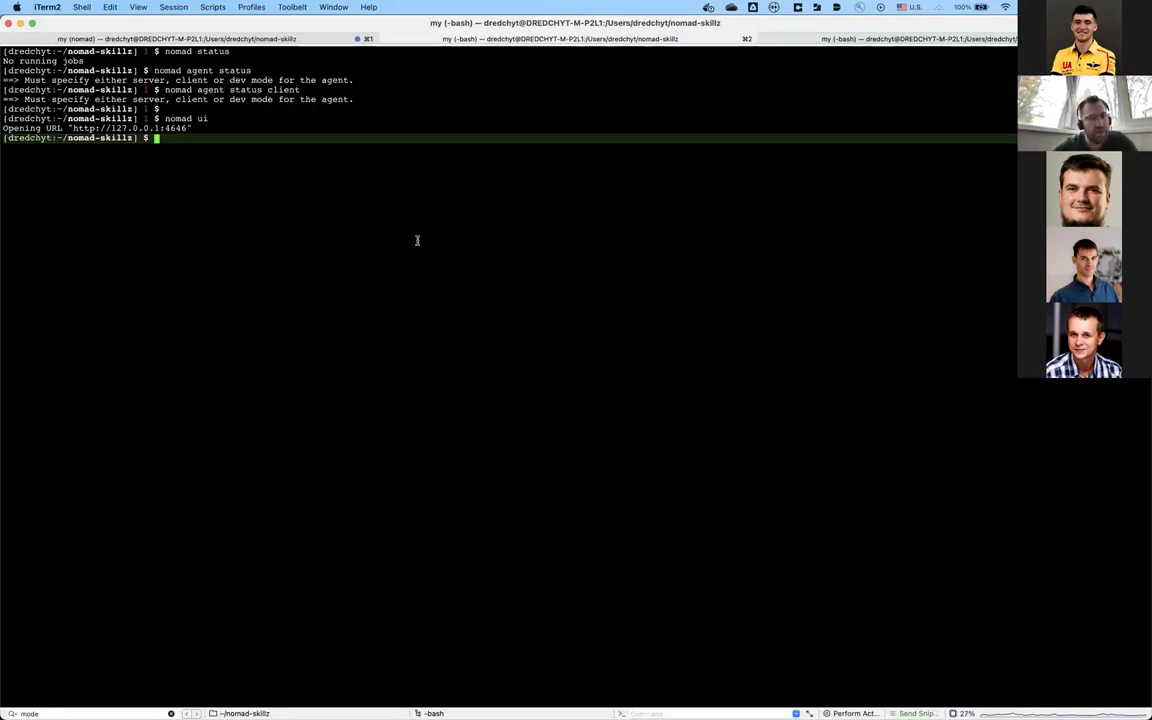
type("nomad ")
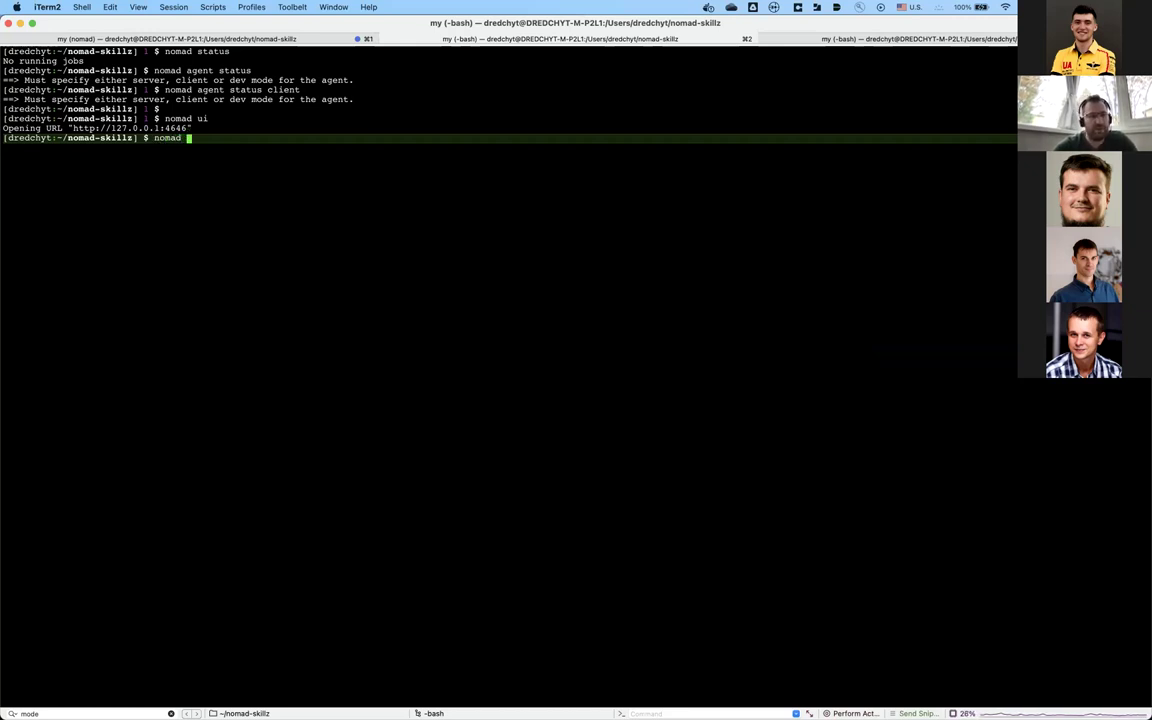
type("stat")
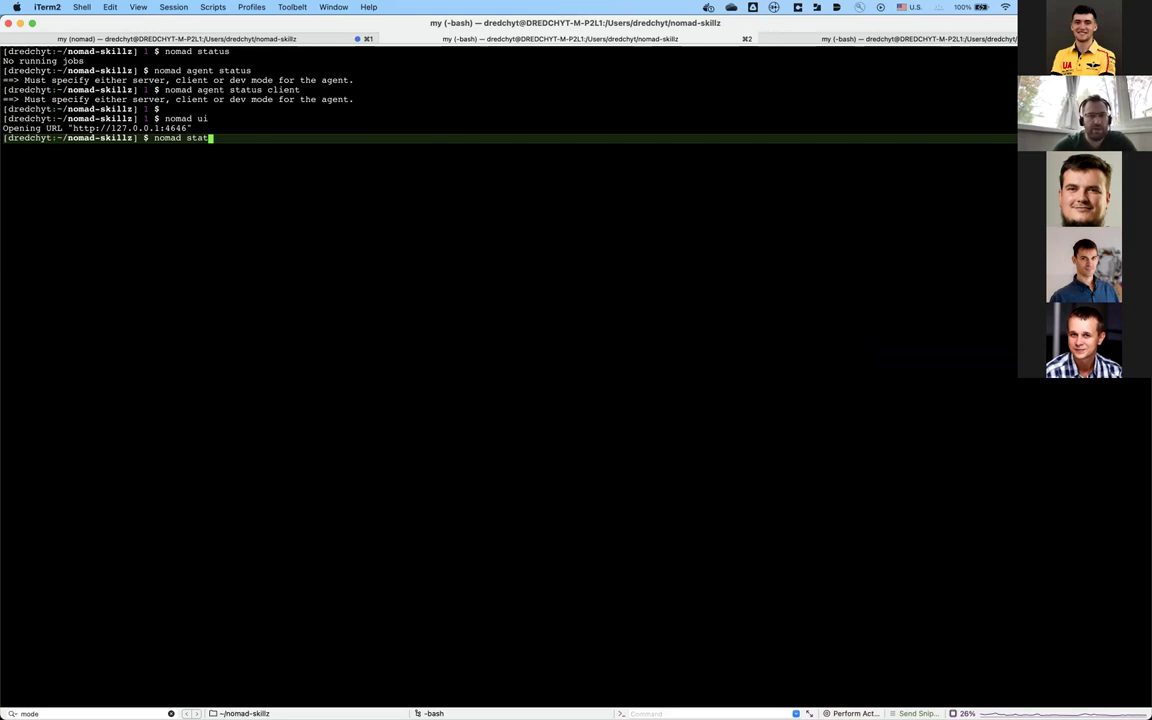
type("us")
key("Return")
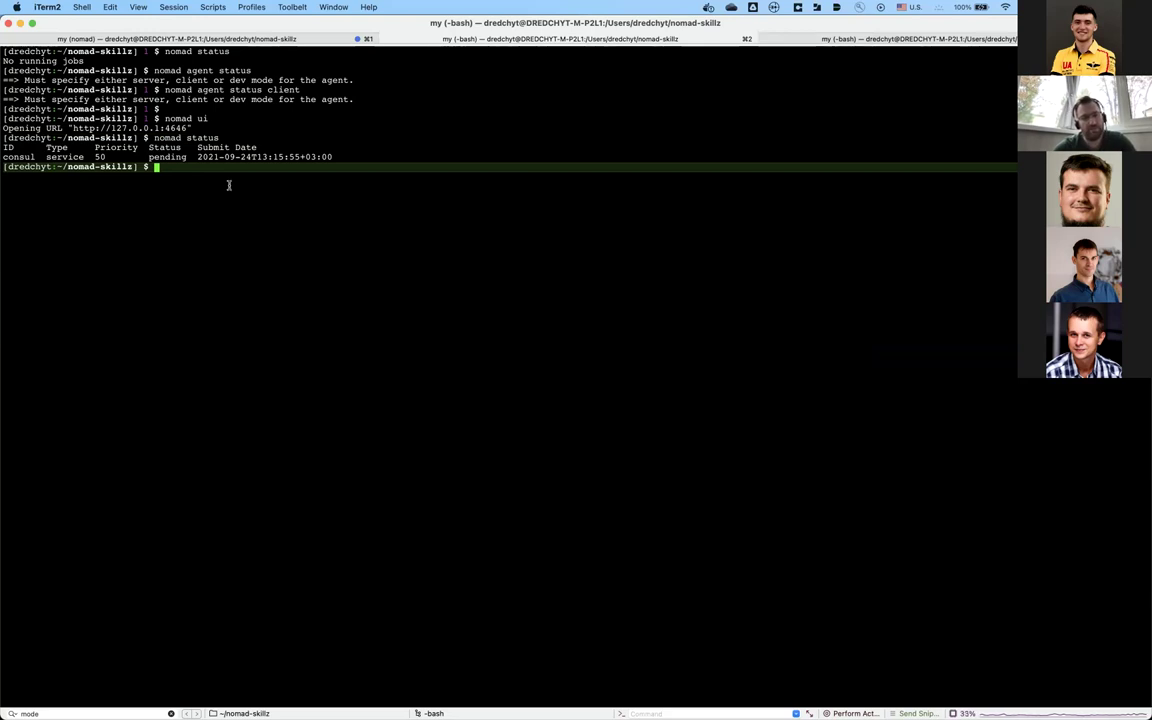
key("super+Tab")
key("super+Tab")
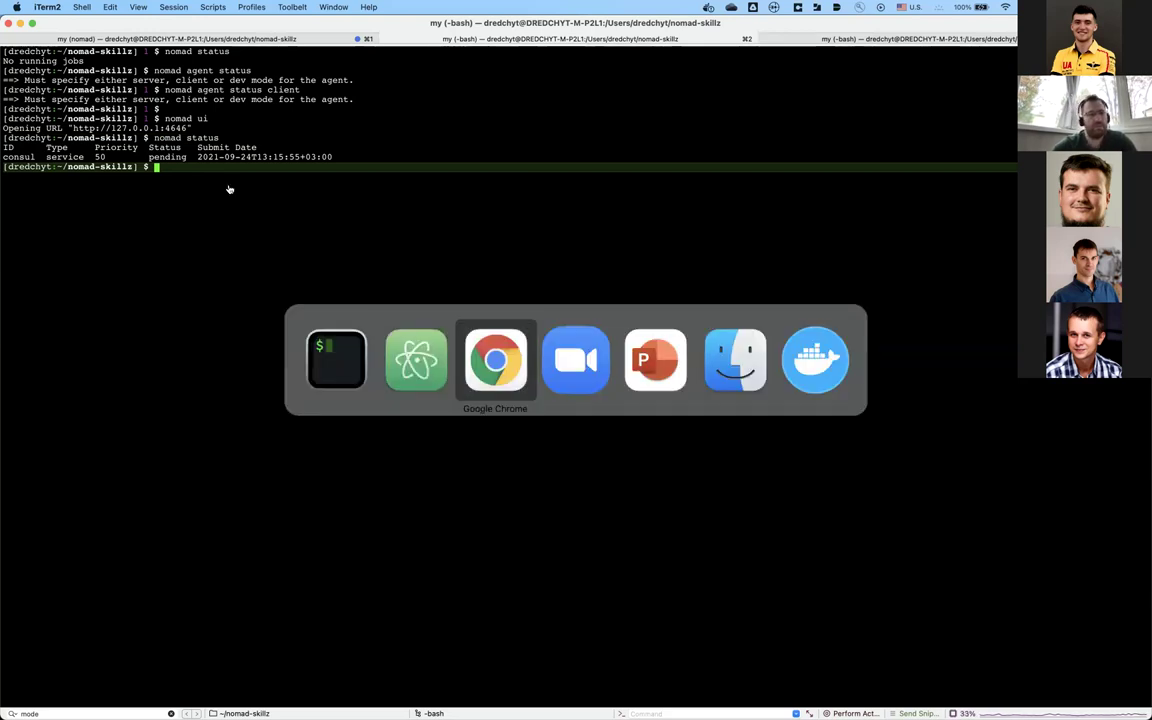
key("super+Tab")
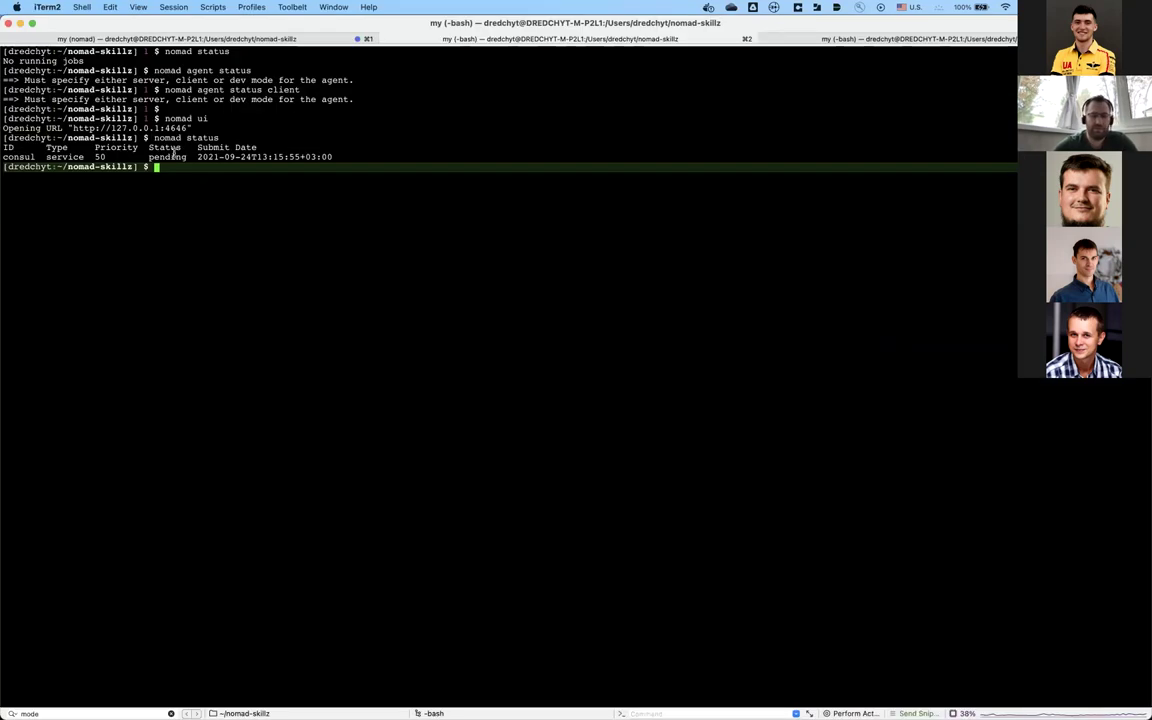
Step: Stop and purge the consul job with 'nomad job stop -purge consul', fixing the 'jobs' typo
type("nomad ")
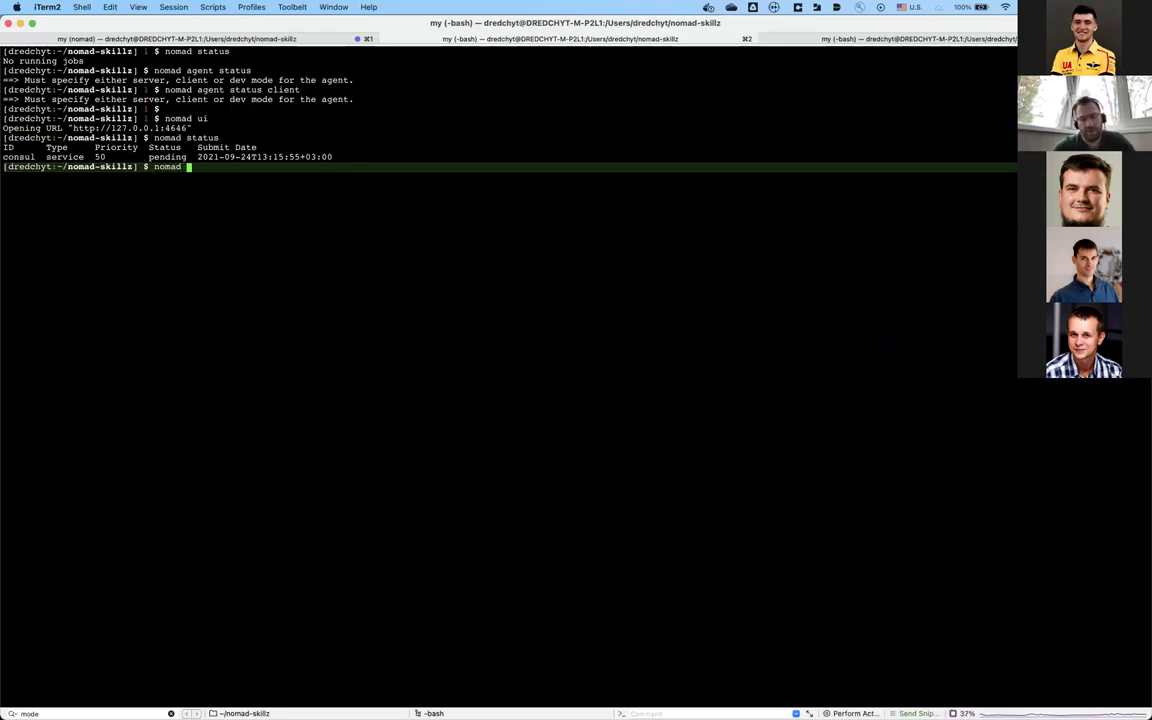
type("jobs stop")
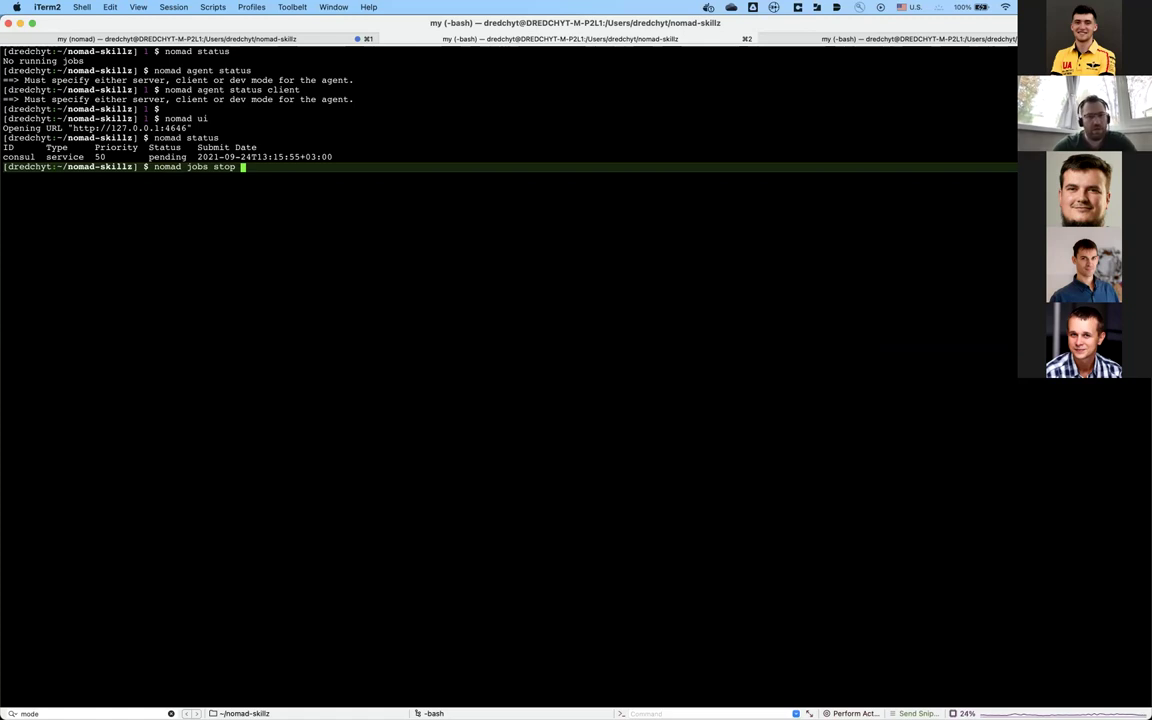
type(" -purge")
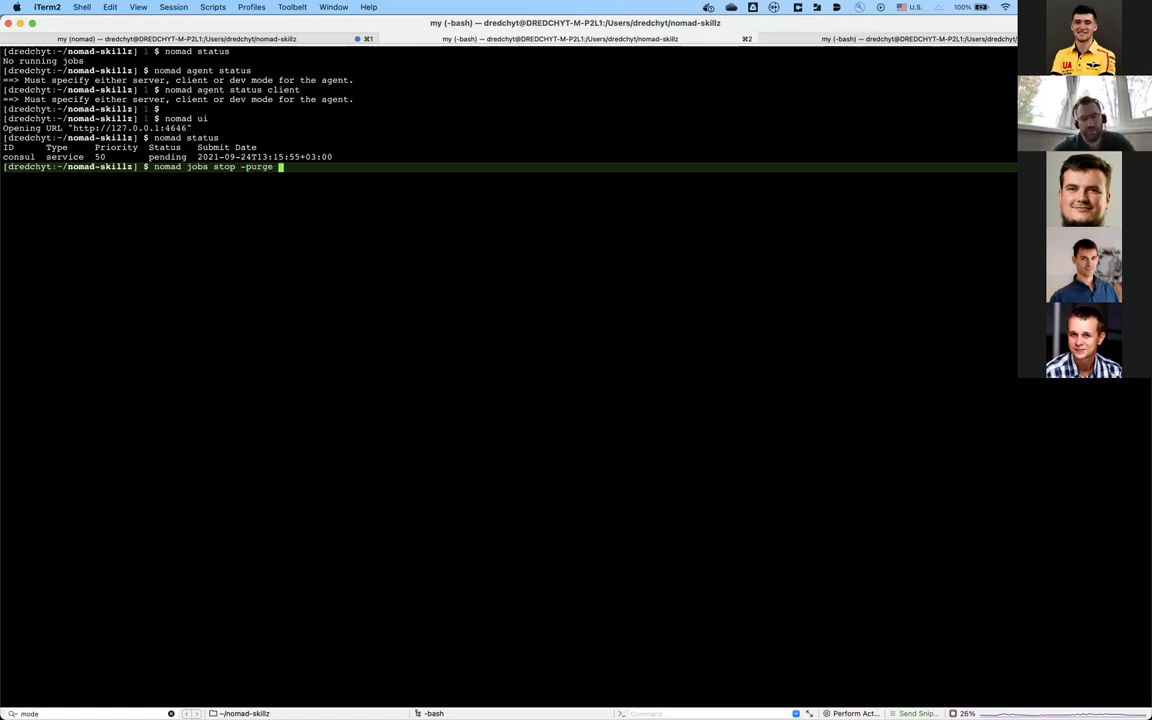
double_click(18, 157)
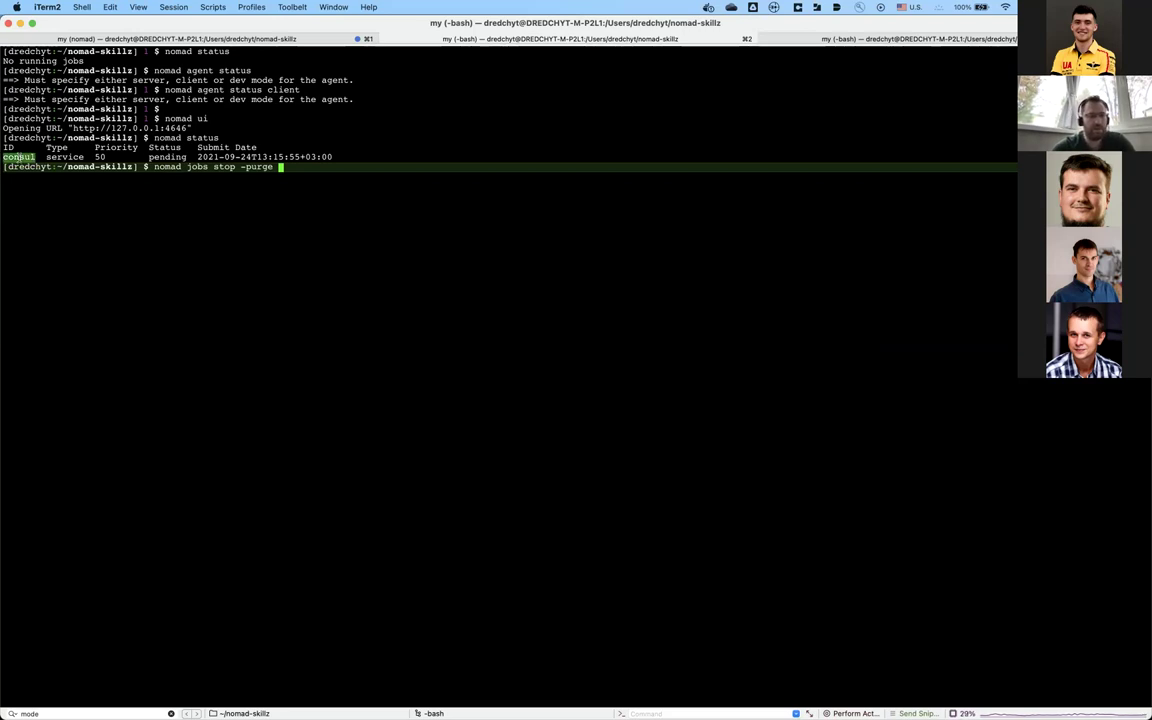
type("consul")
key("Return")
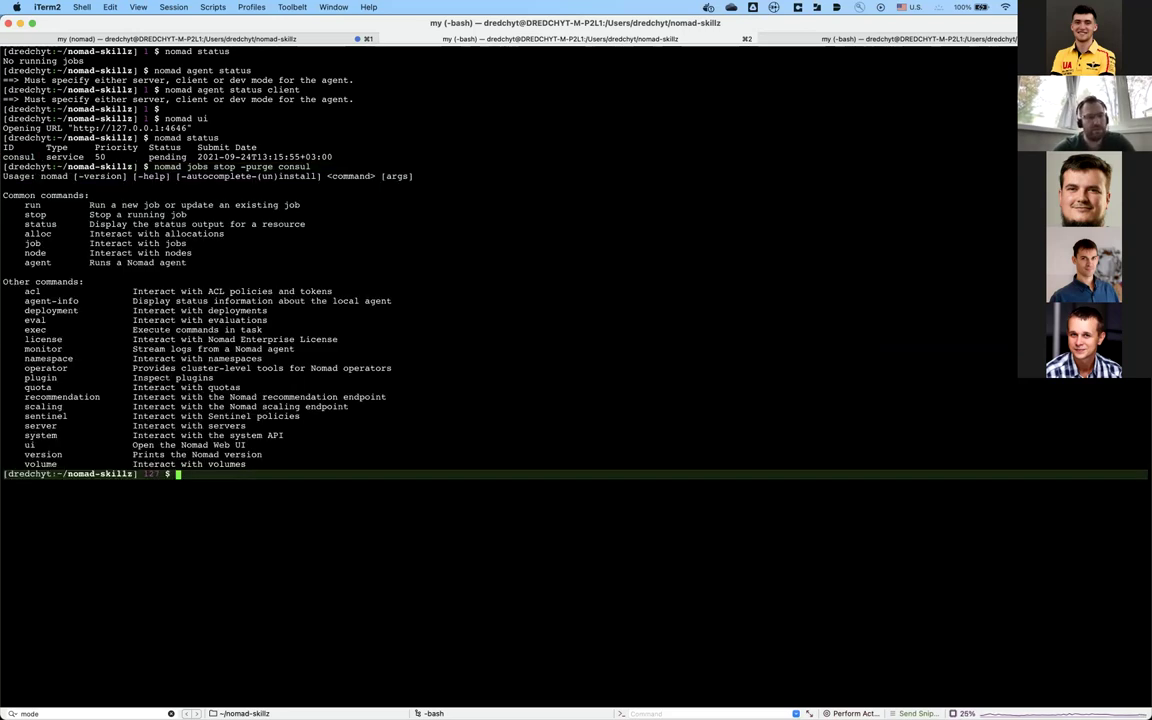
key("Up")
key("Up")
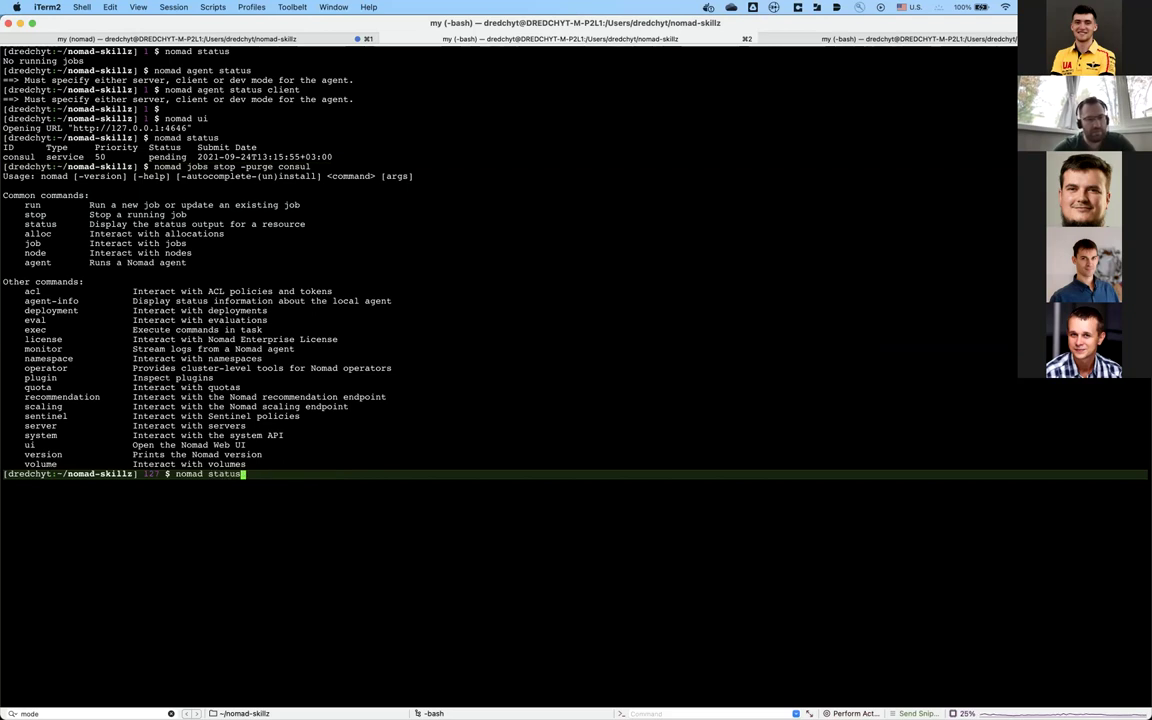
key("BackSpace")
key("BackSpace")
key("BackSpace")
key("BackSpace")
key("BackSpace")
key("BackSpace")
key("BackSpace")
key("BackSpace")
key("BackSpace")
key("BackSpace")
key("BackSpace")
key("BackSpace")
key("Down")
key("Left")
key("Left")
key("Left")
key("Left")
key("Left")
key("Left")
key("Left")
key("Left")
key("Left")
key("Left")
key("Left")
key("Left")
key("Left")
key("Left")
key("Left")
key("Left")
key("Left")
key("Left")
key("Left")
key("Left")
key("Right")
key("Right")
key("BackSpace")
key("Return")
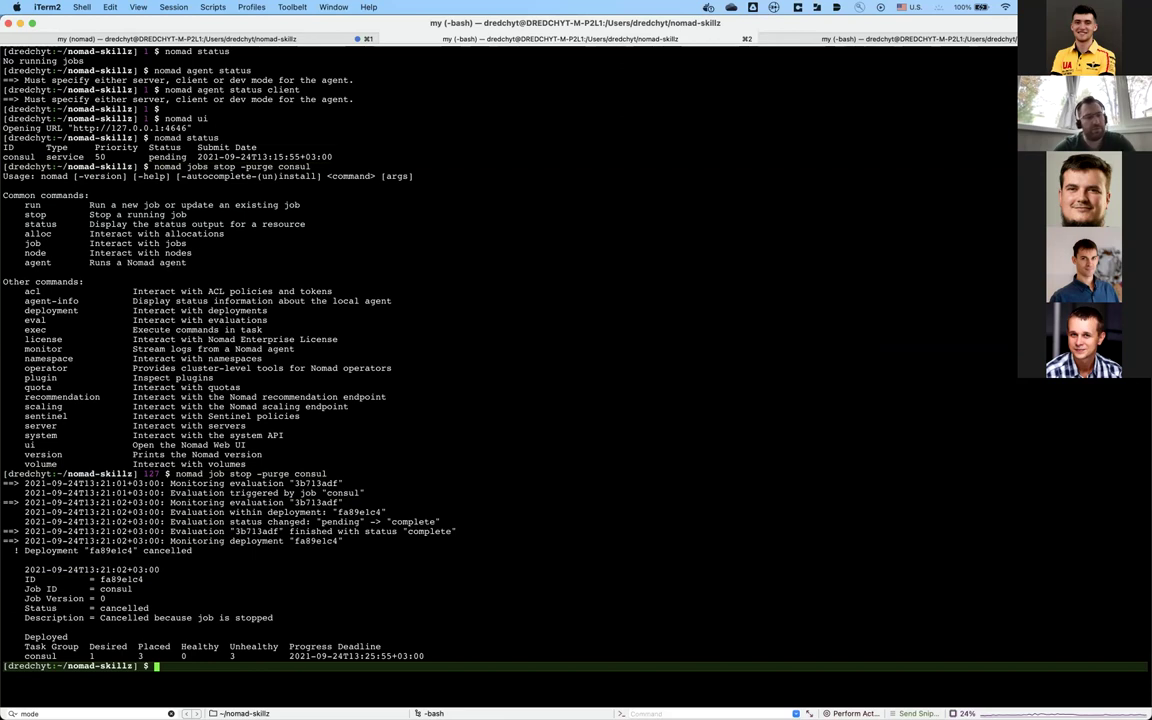
Step: Confirm in the Nomad UI Jobs list that no jobs remain
key("super+Tab")
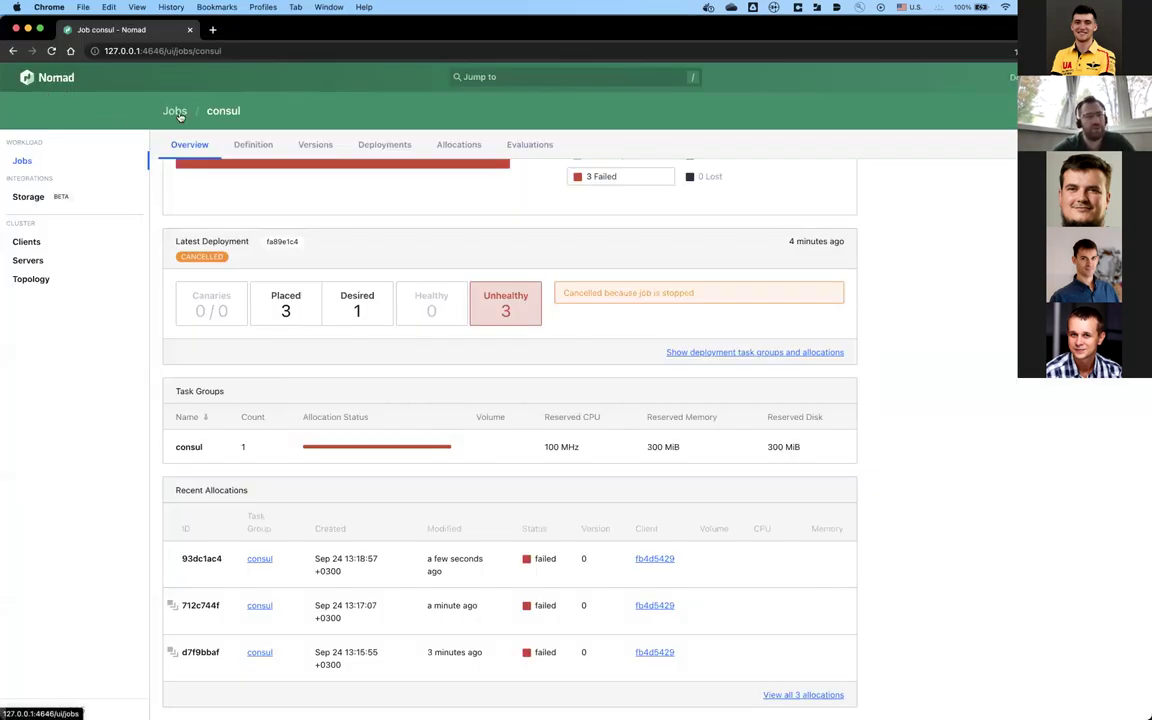
left_click(177, 112)
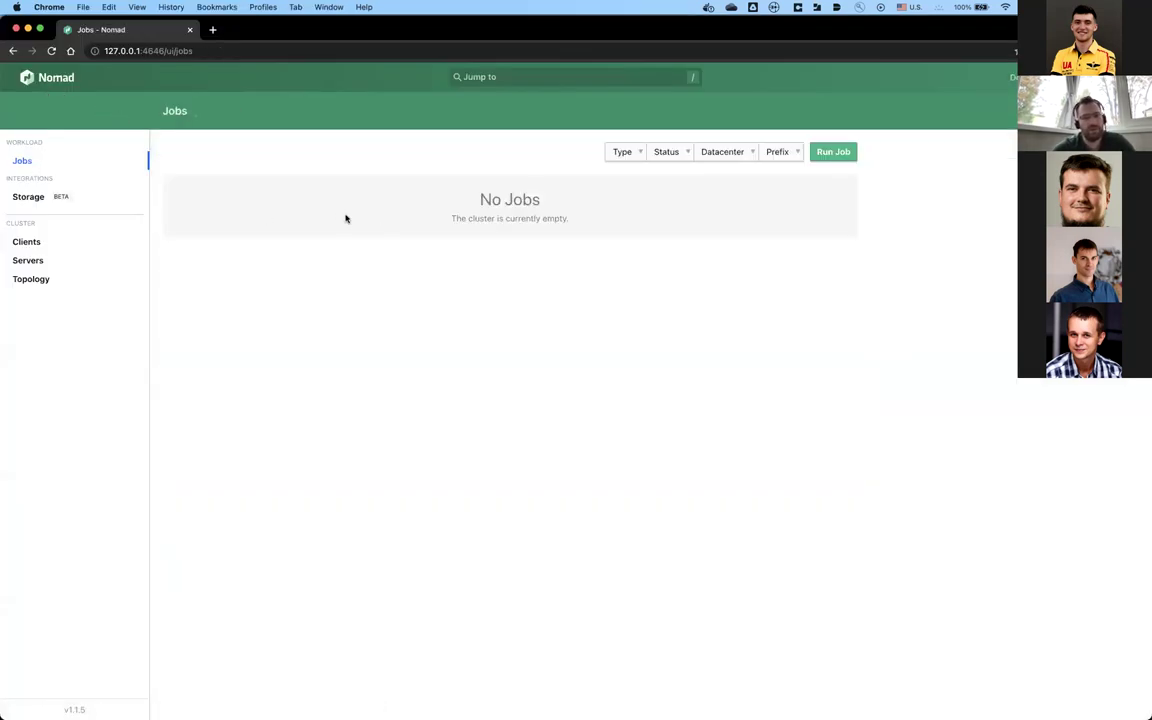
key("super+Tab")
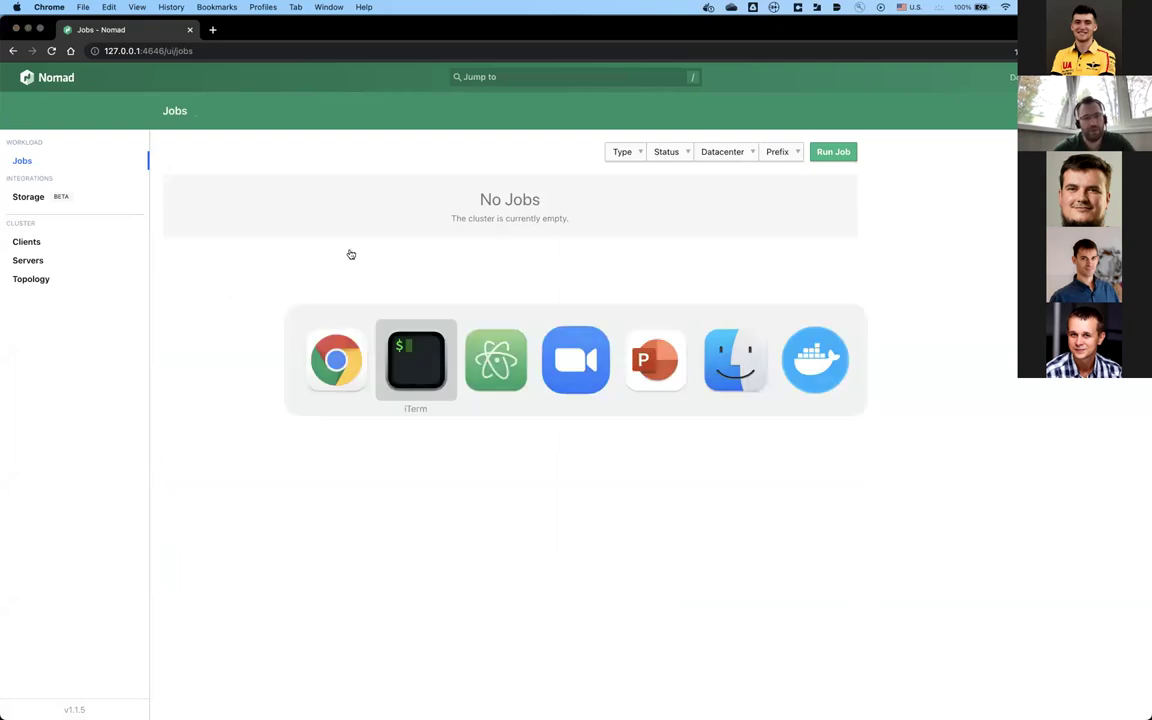
Step: List nomad processes with 'ps ax | grep nomad' and interrupt the Nomad agent with Ctrl+C
type("ps ax | grep")
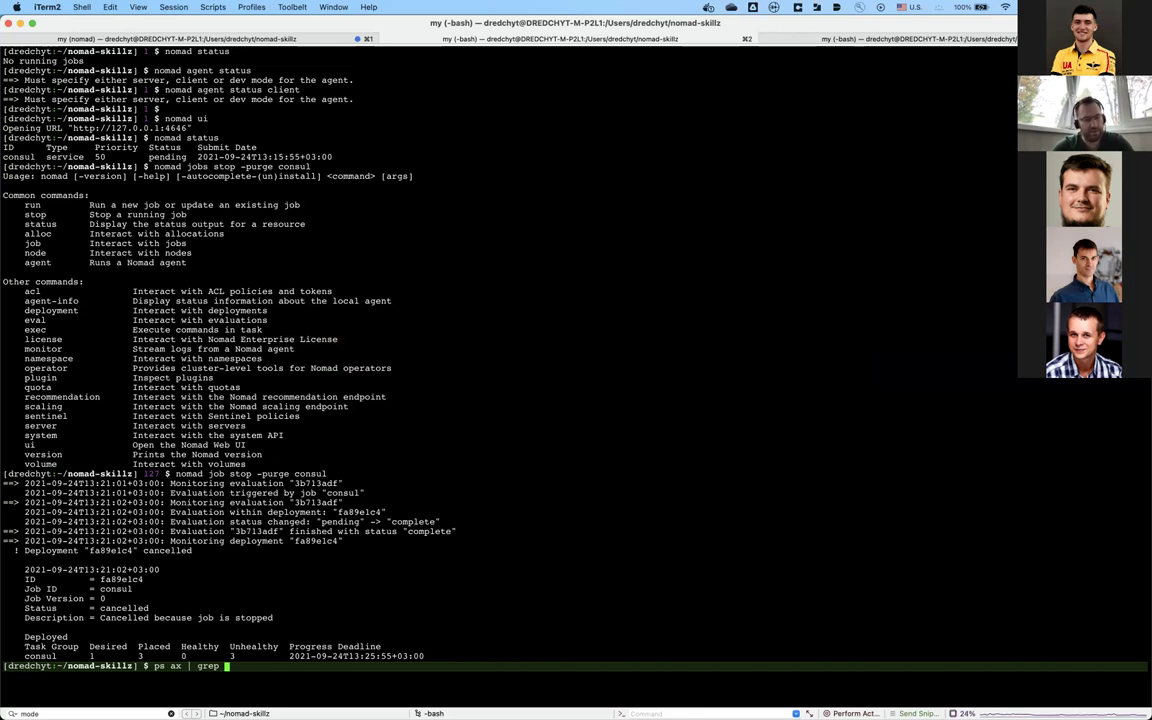
type("nomad")
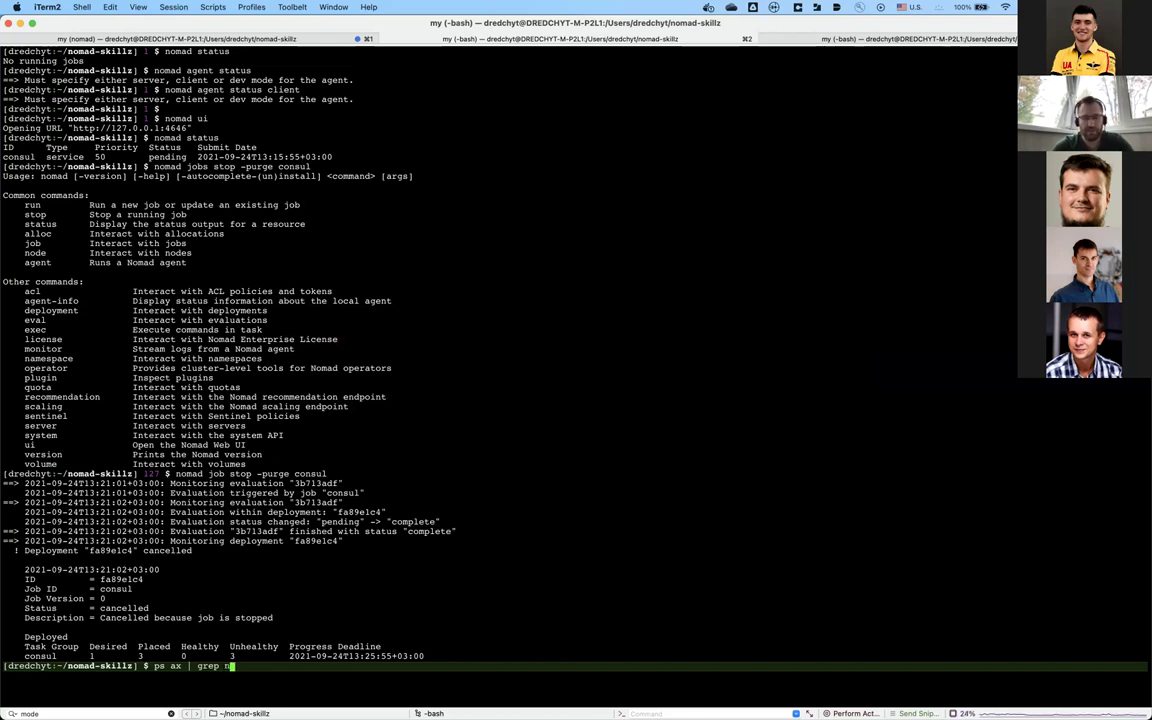
key("Return")
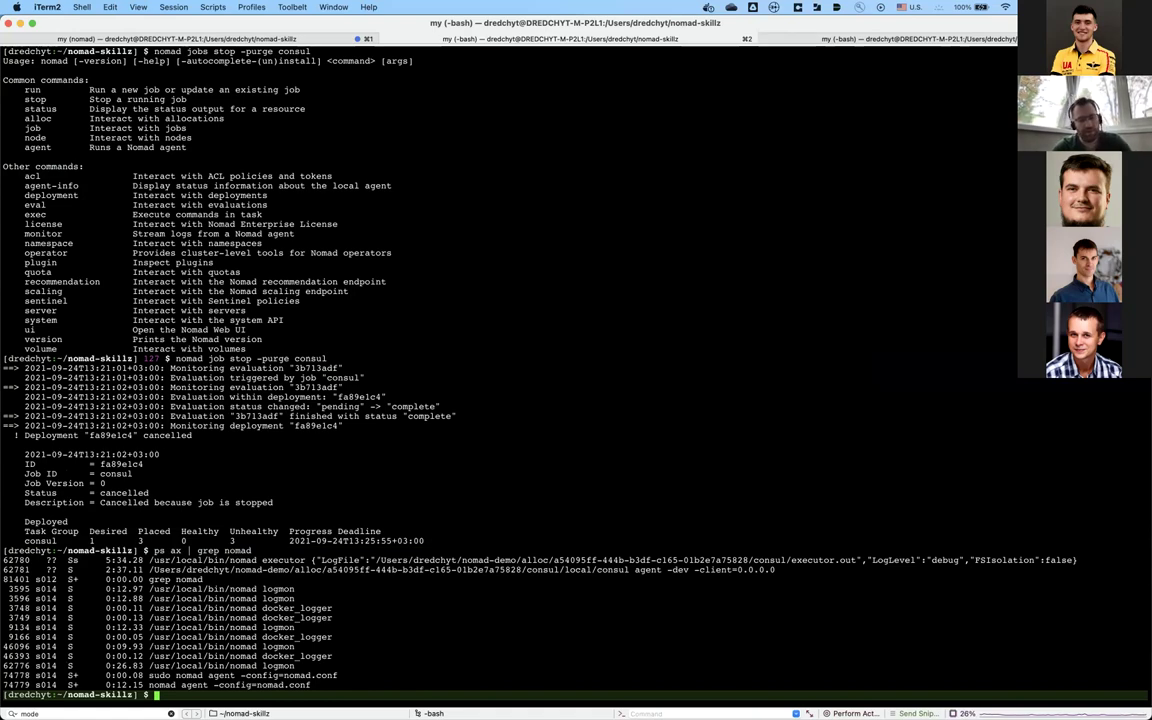
key("super+1")
key("ctrl+c")
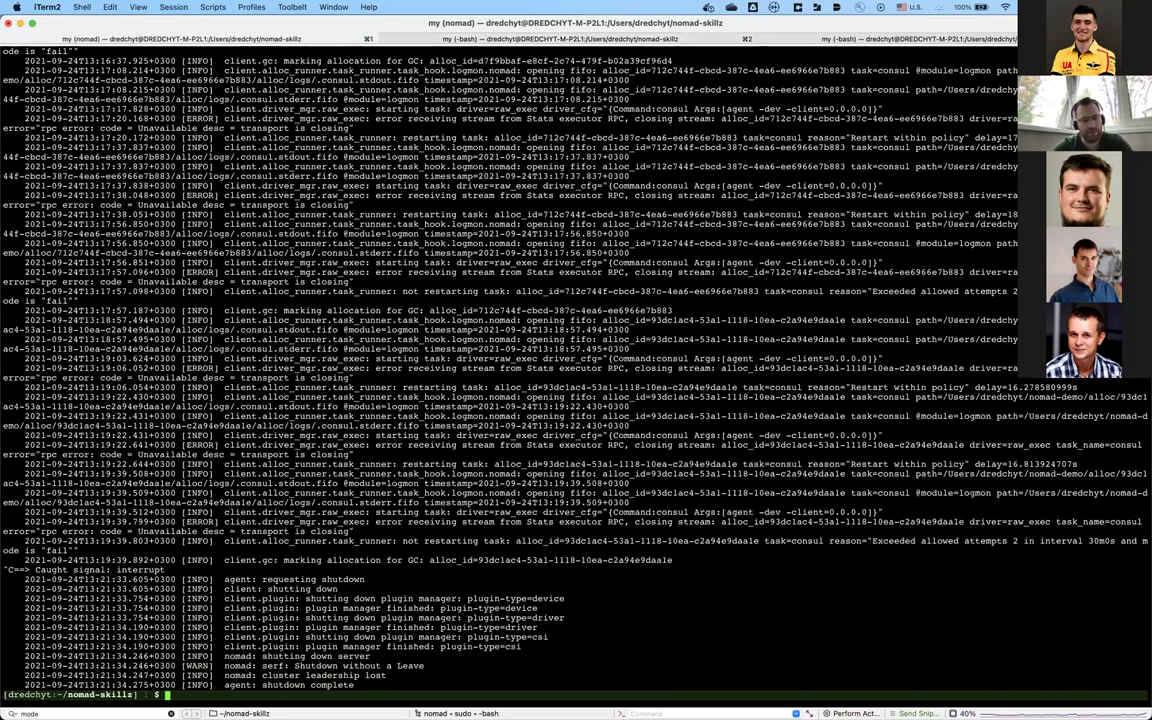
Step: Relist the nomad processes and start a 'sudo kill' command
key("super+2")
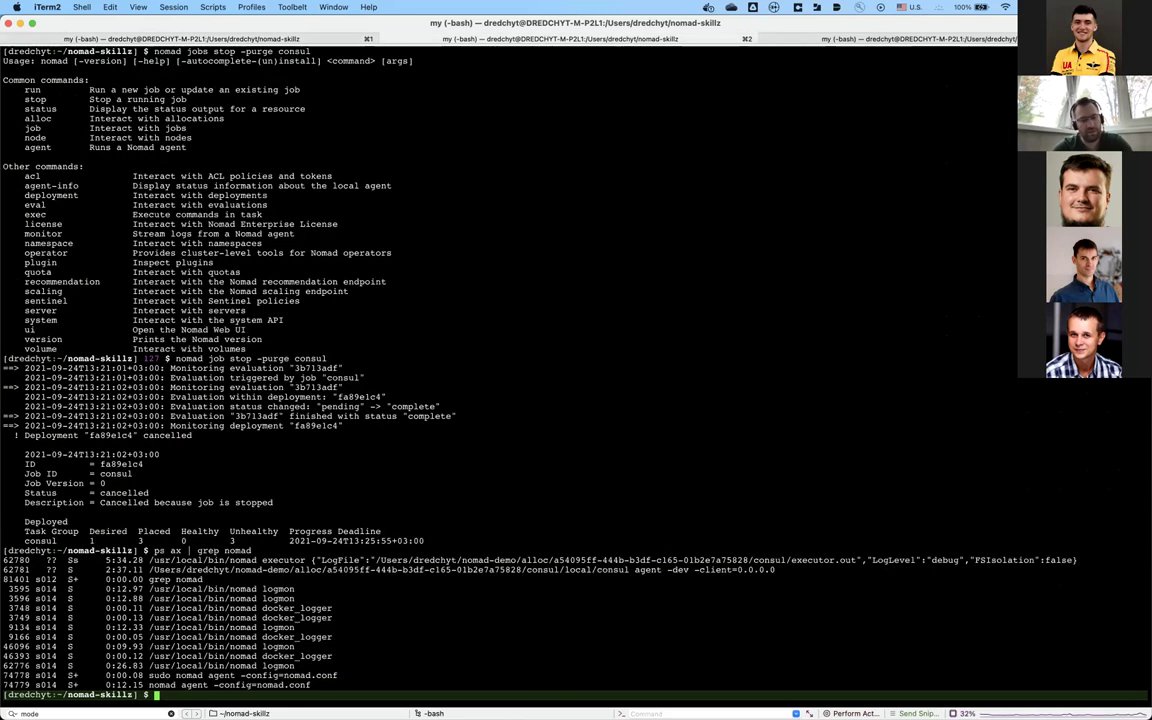
key("Up")
key("Return")
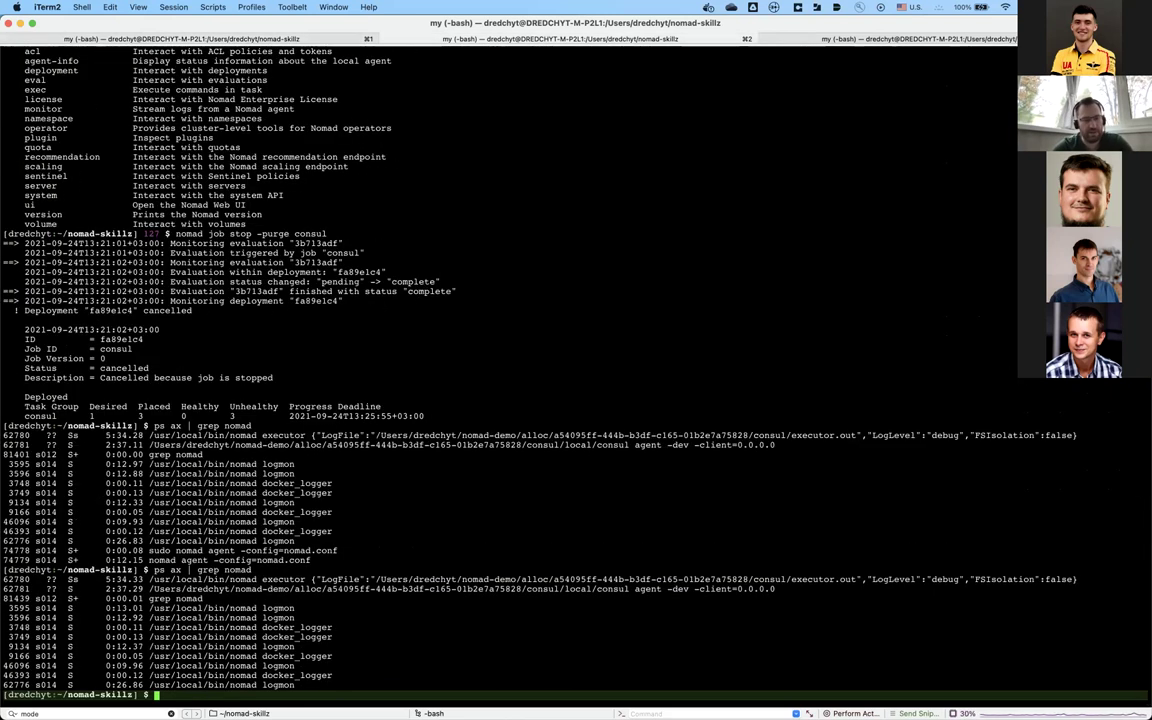
type("kill")
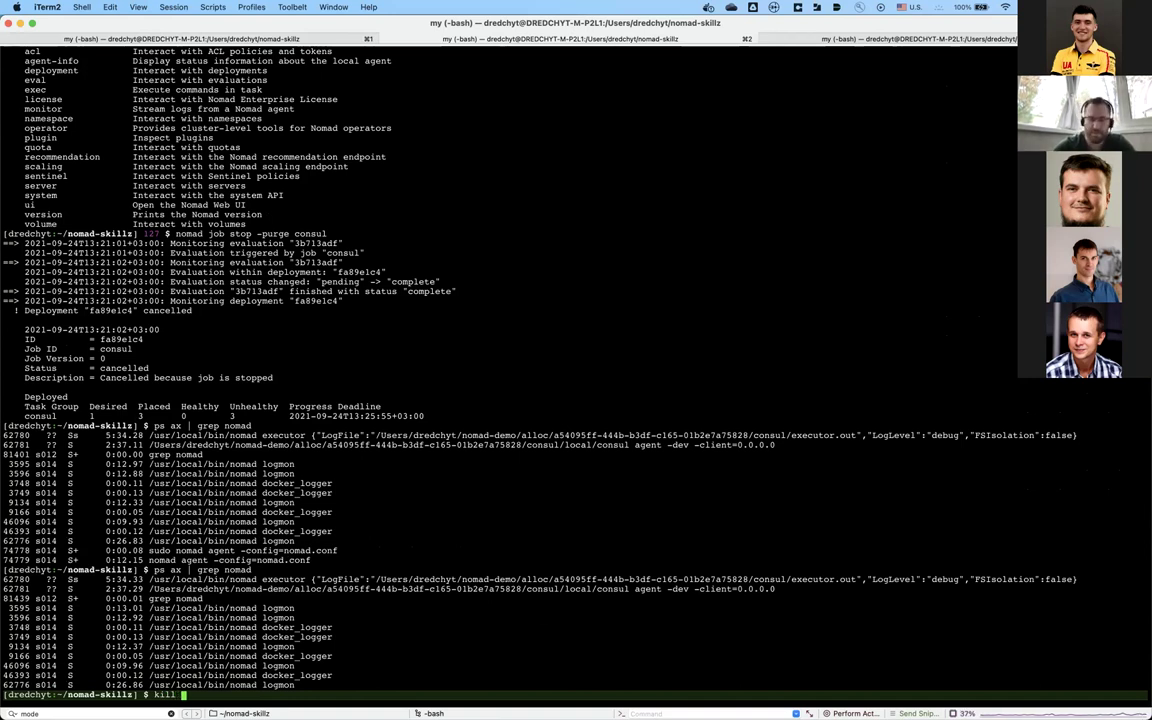
key("ctrl+a")
type("sudo")
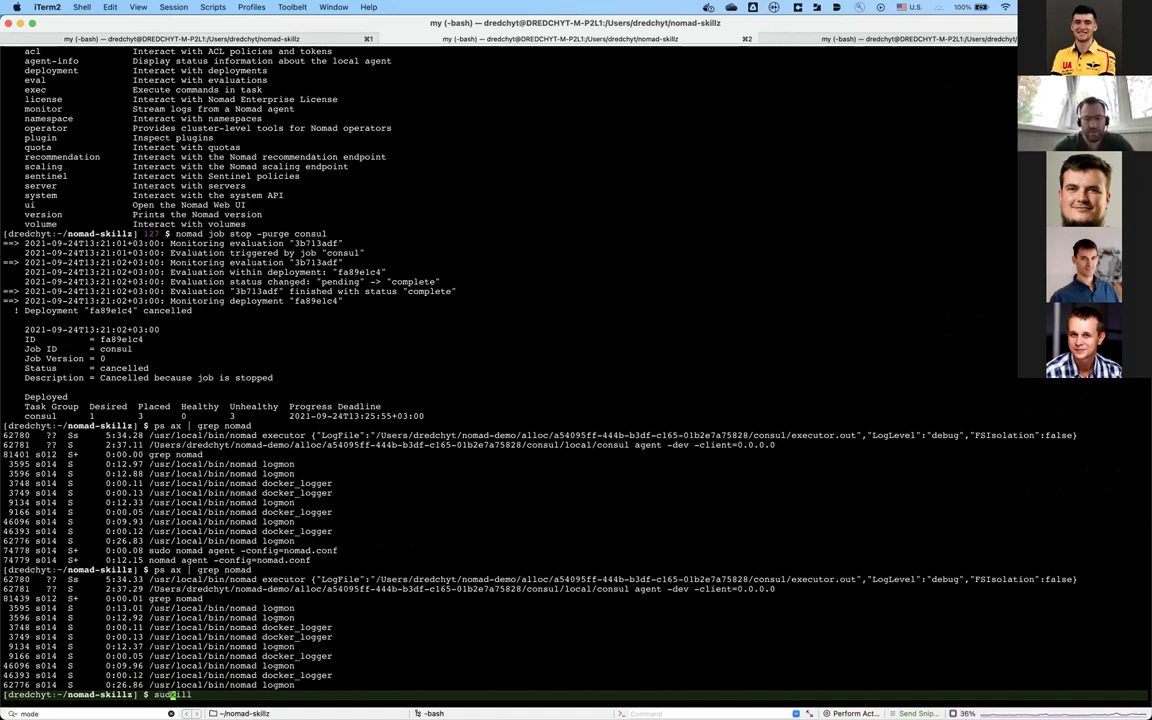
key("ctrl+e")
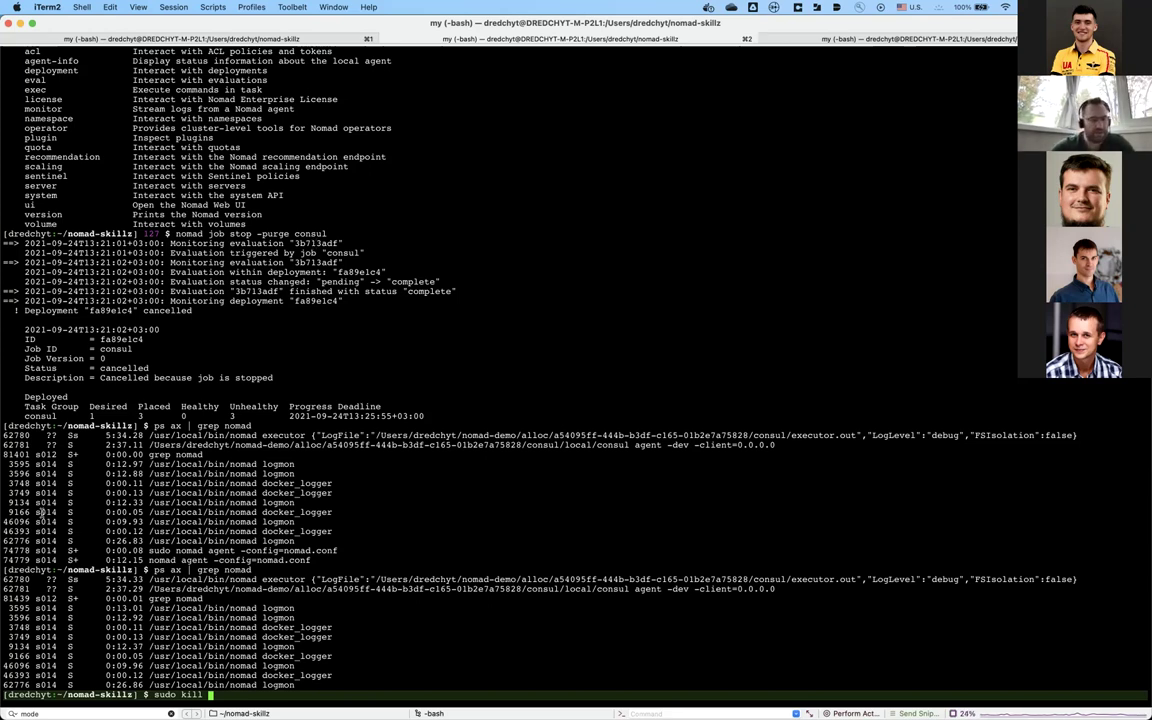
Step: Add PIDs 3595, 3748 and 3749 to the kill command
double_click(19, 608)
type("3595")
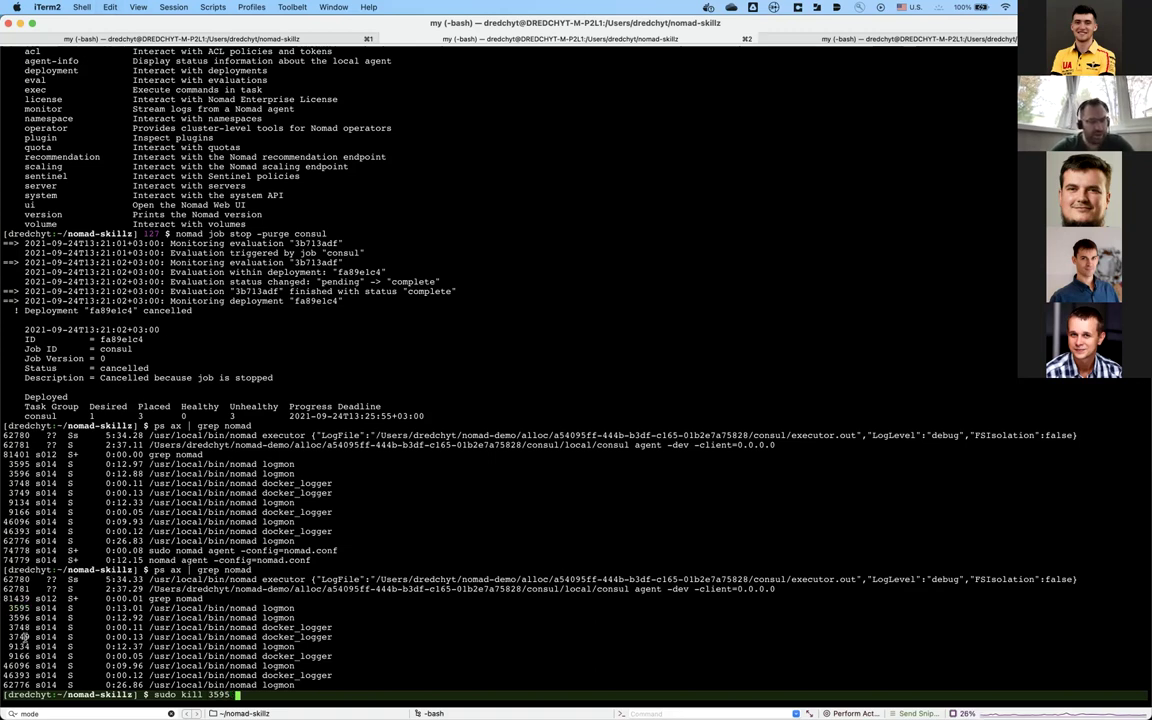
double_click(16, 627)
type("3748")
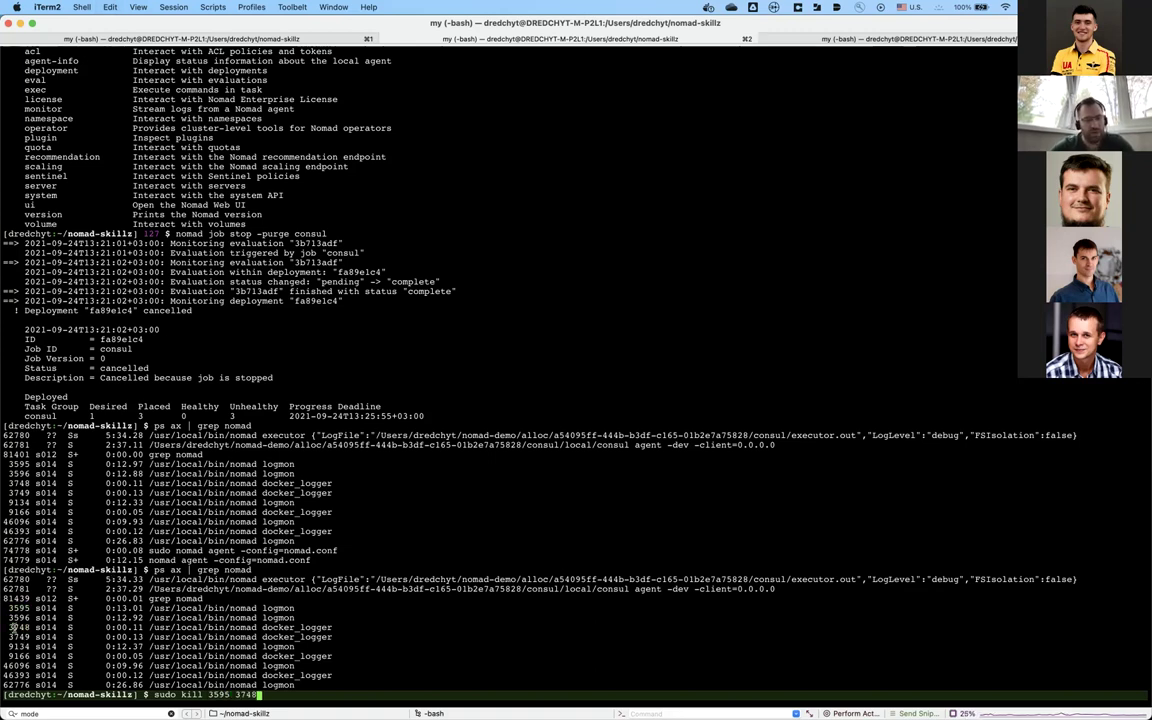
double_click(17, 627)
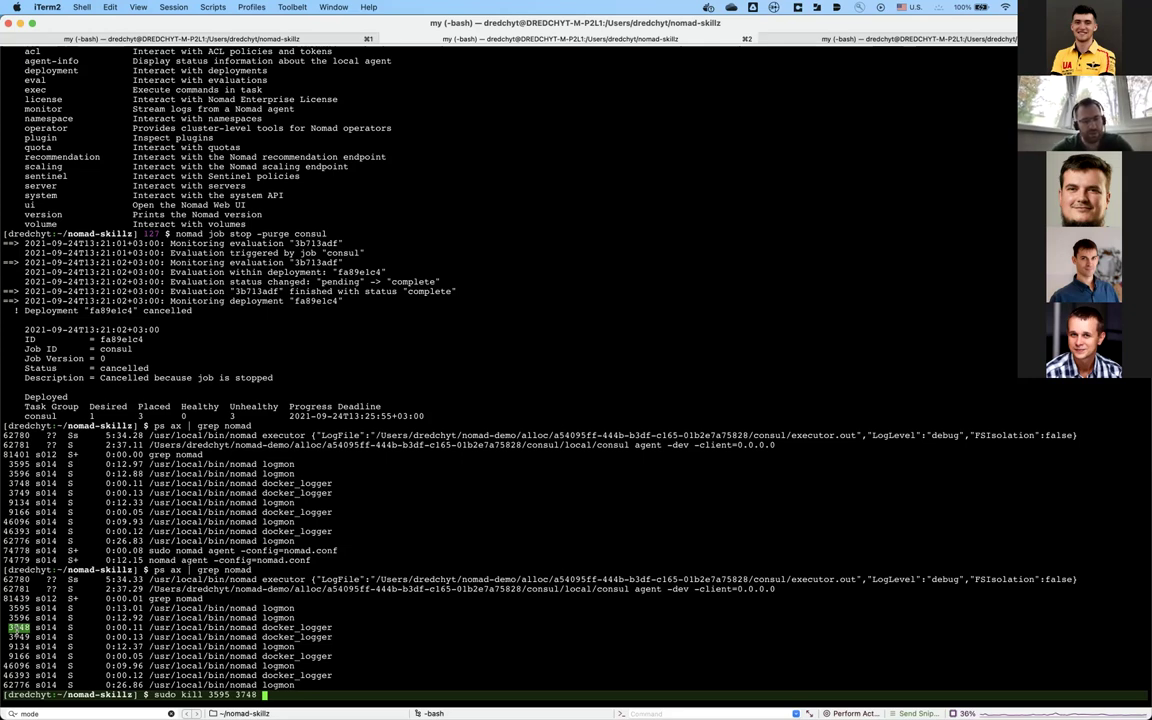
left_click(15, 636)
type("3749")
Step: Add PIDs 9134, 9166, 46096 and 62776 and run the sudo kill
double_click(17, 646)
key("super+v")
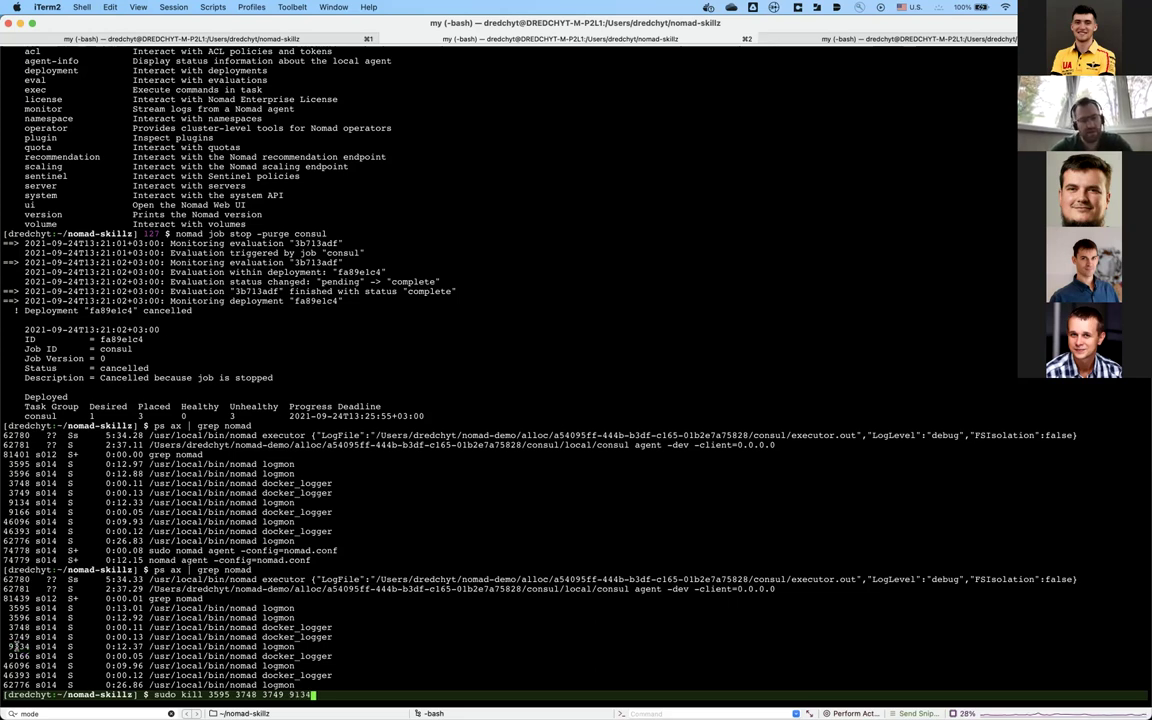
double_click(19, 656)
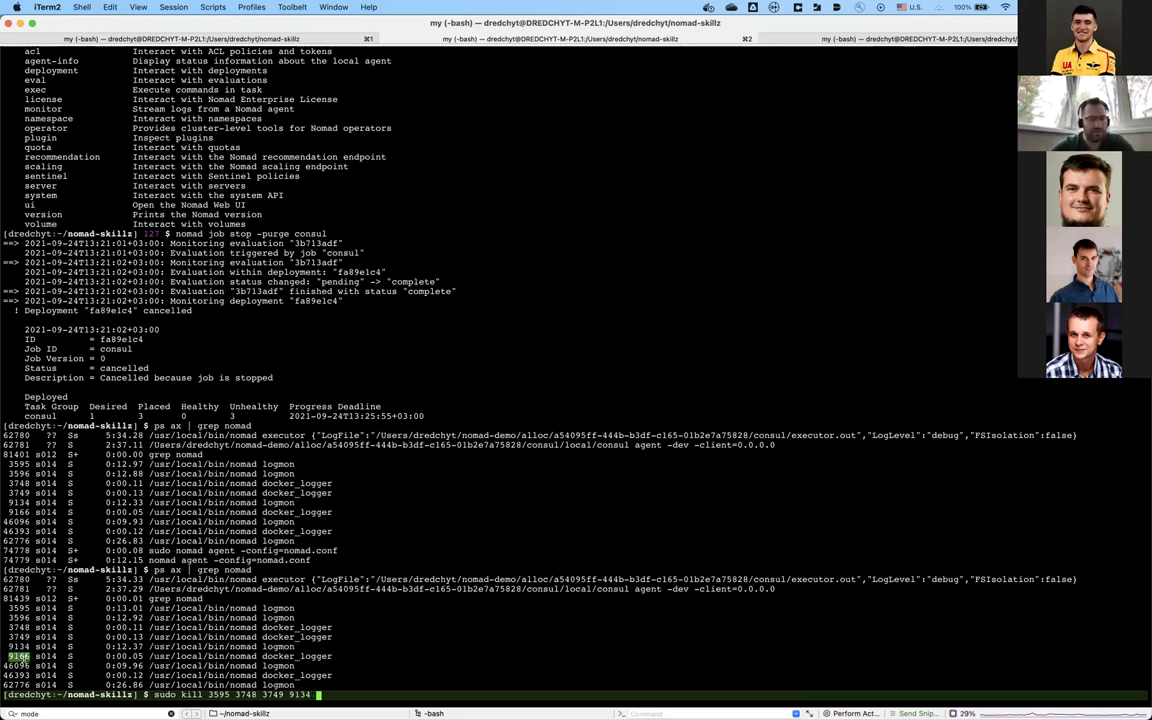
key("super+v")
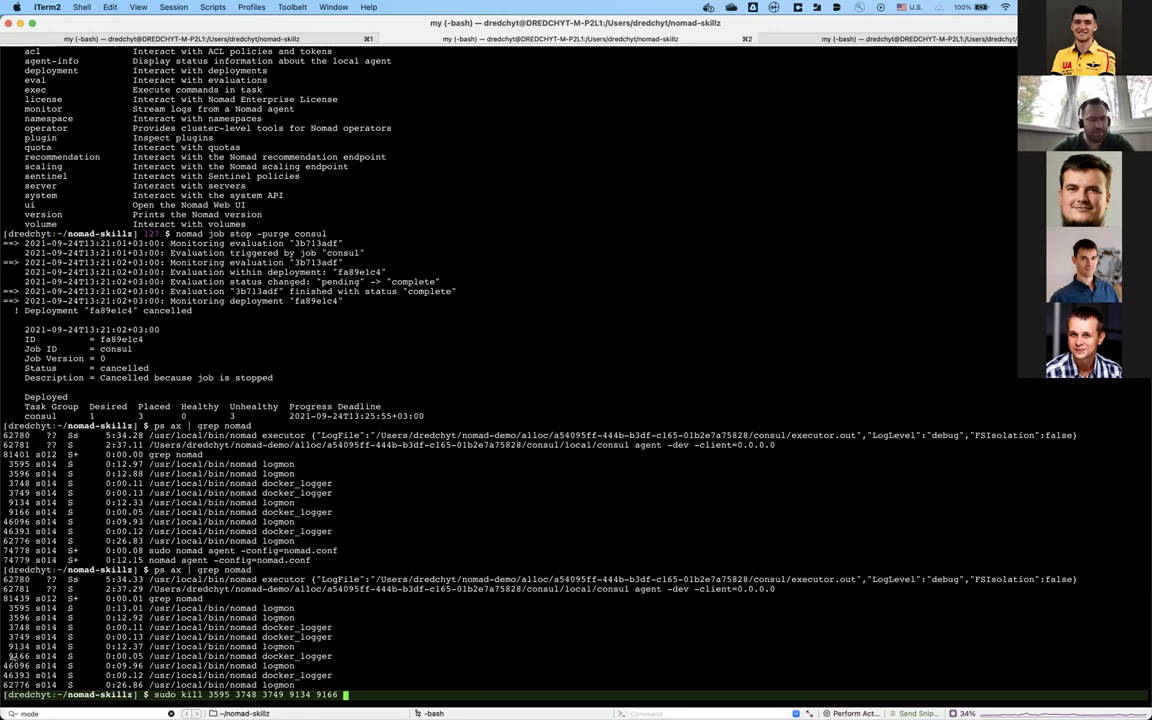
double_click(16, 665)
key("super+v")
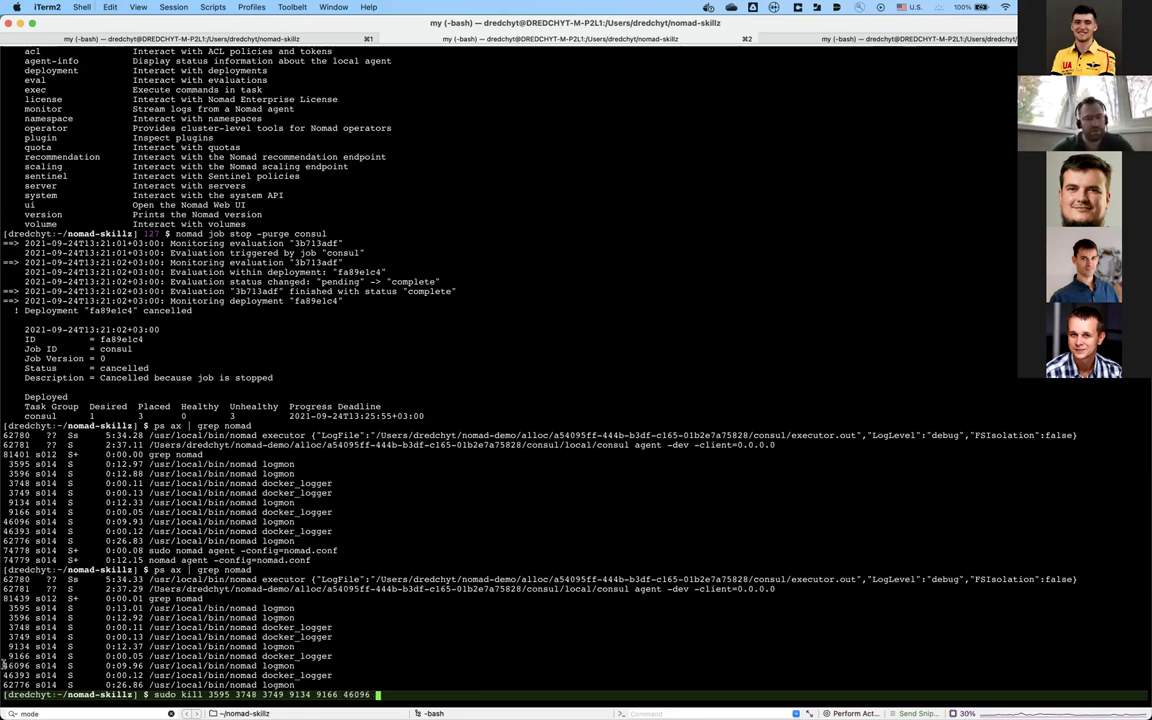
left_click(12, 675)
double_click(13, 675)
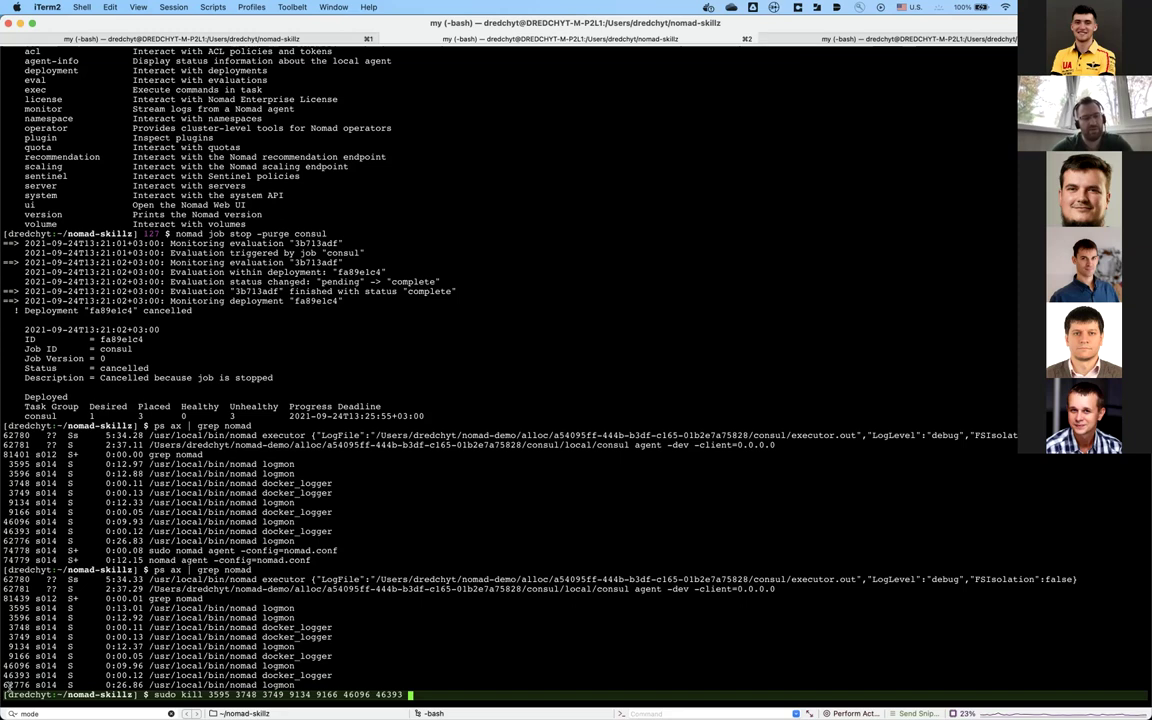
type("62776")
key("Return")
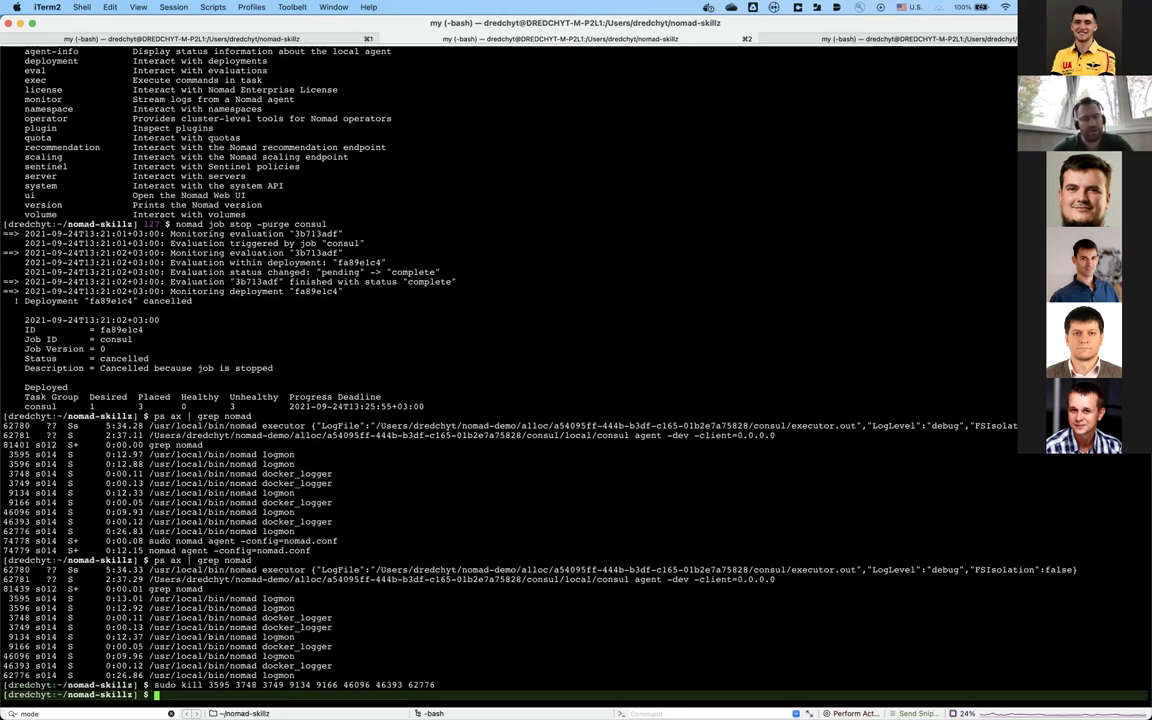
key("Up")
key("Up")
Step: Rerun 'ps ax | grep nomad' to see the remaining processes
key("Return")
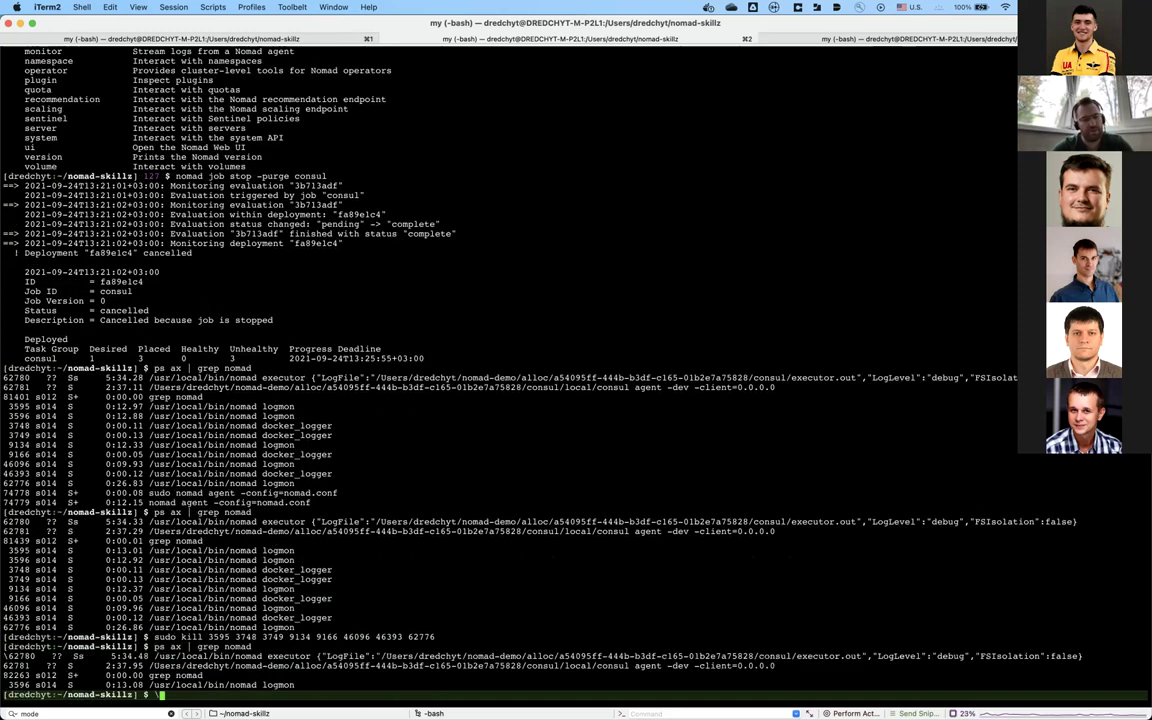
key("BackSpace")
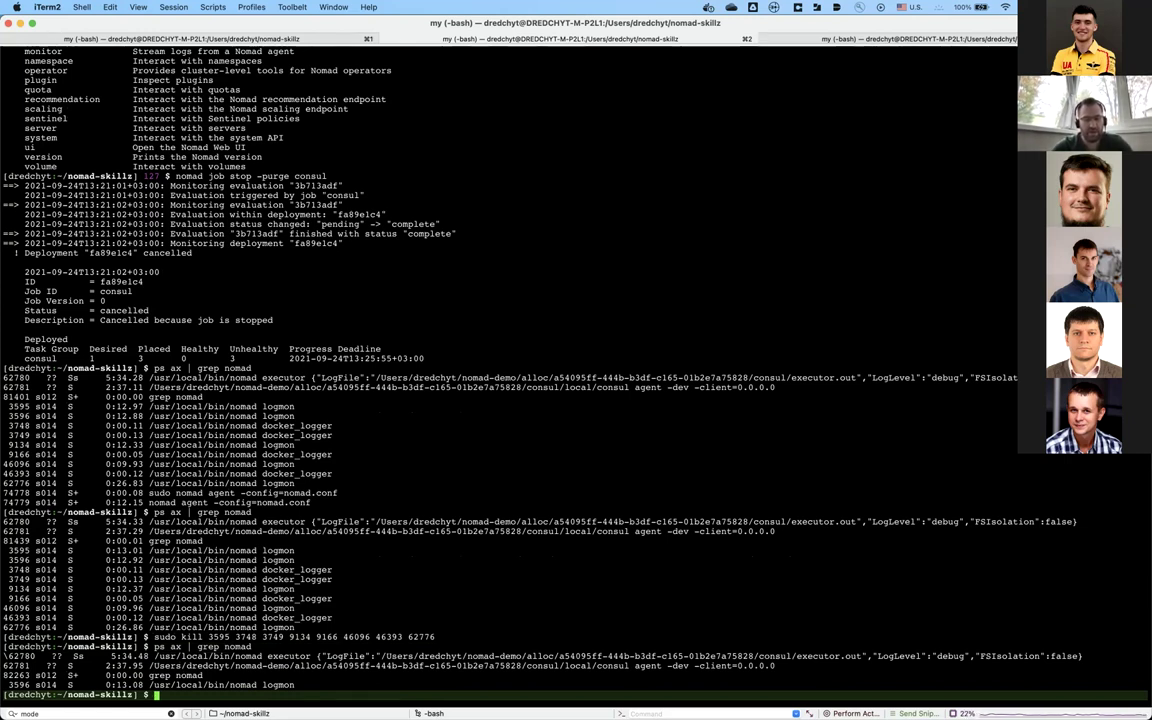
key("Up")
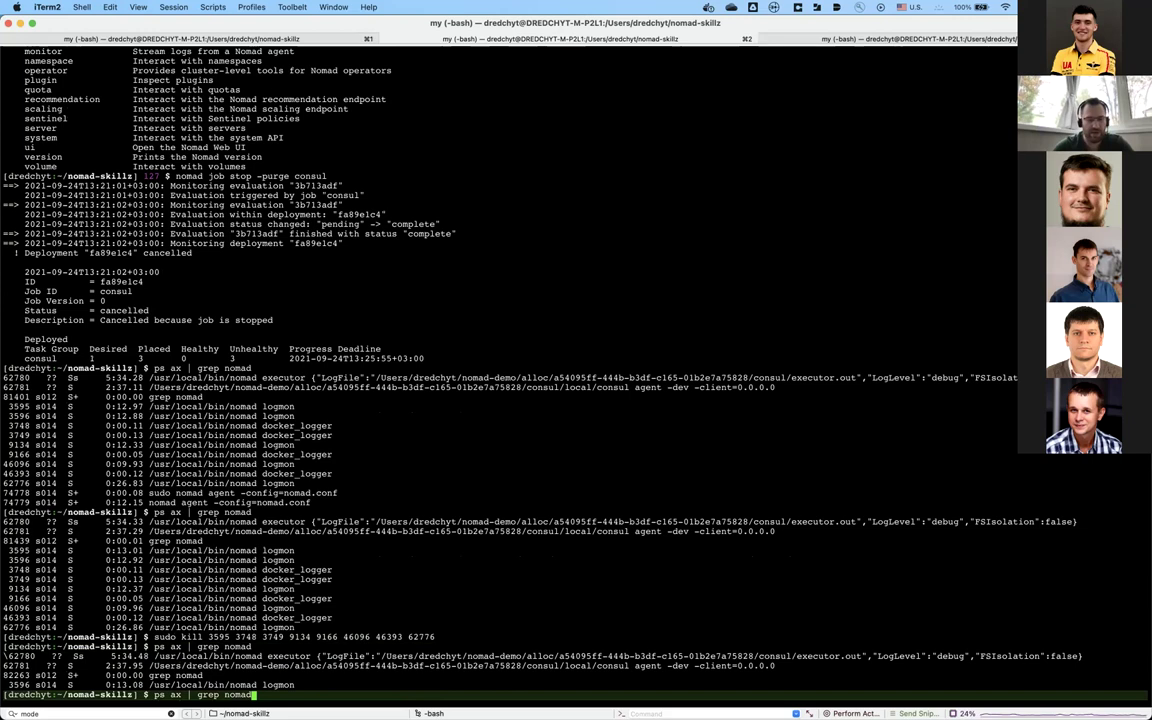
key("Return")
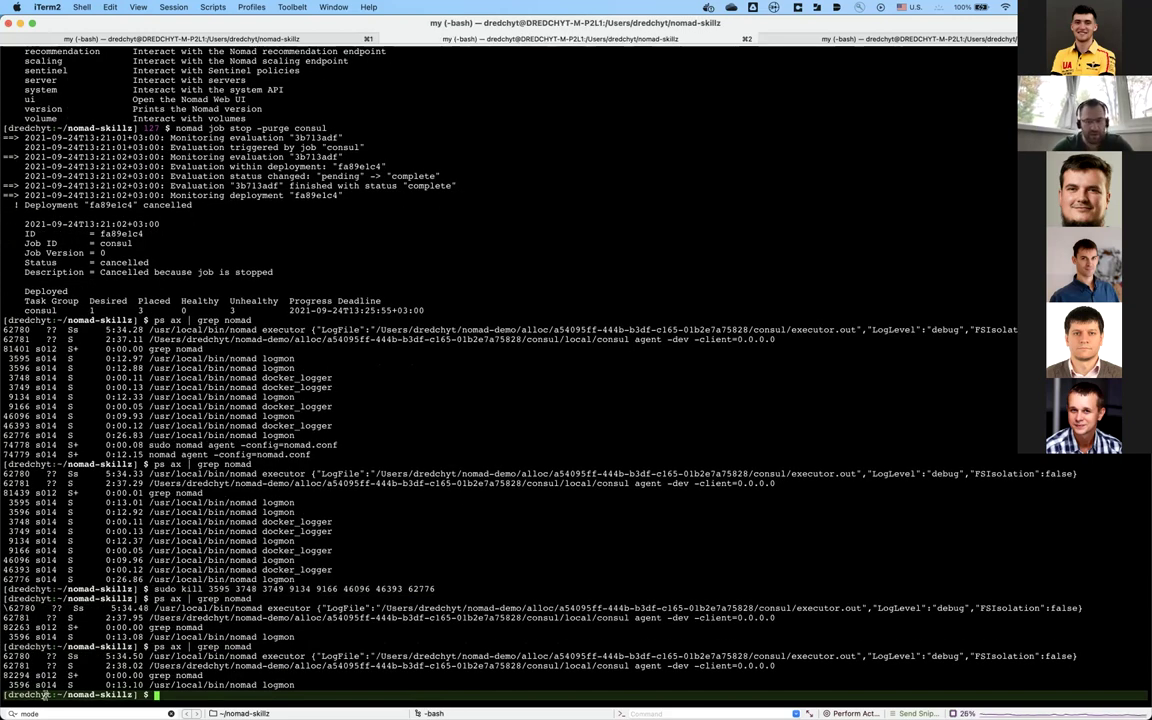
Step: Kill PIDs 62781, 62780 and 3596 with sudo kill
type("sudo ")
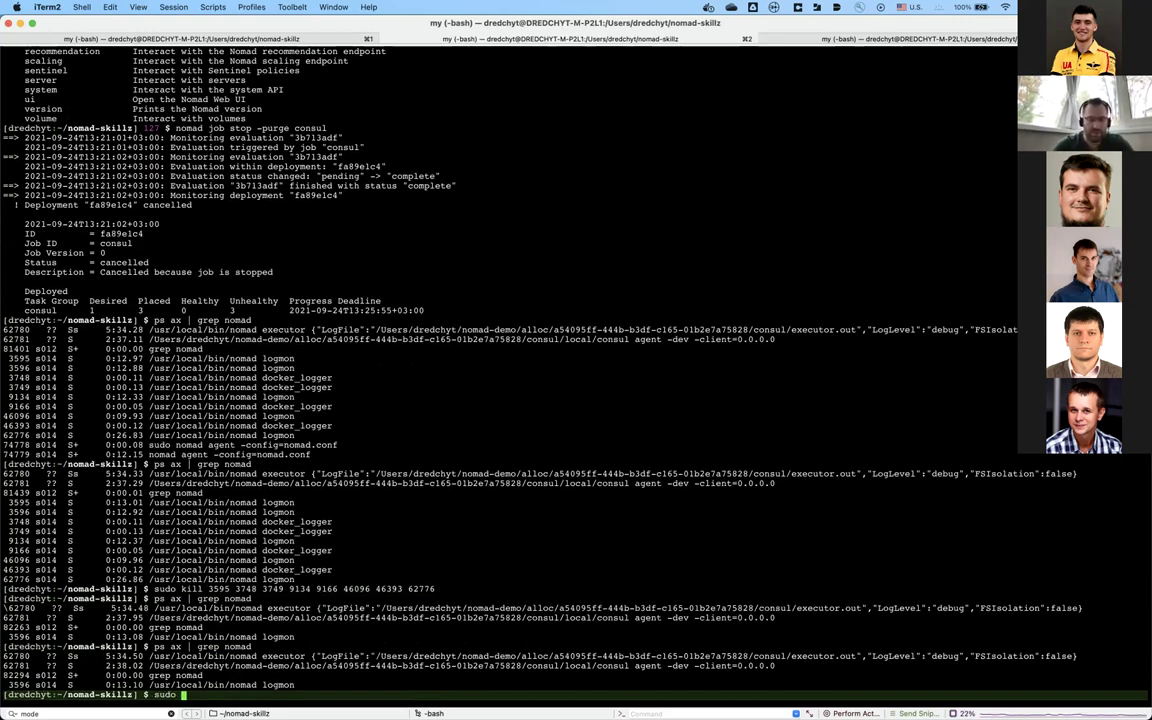
type("kill")
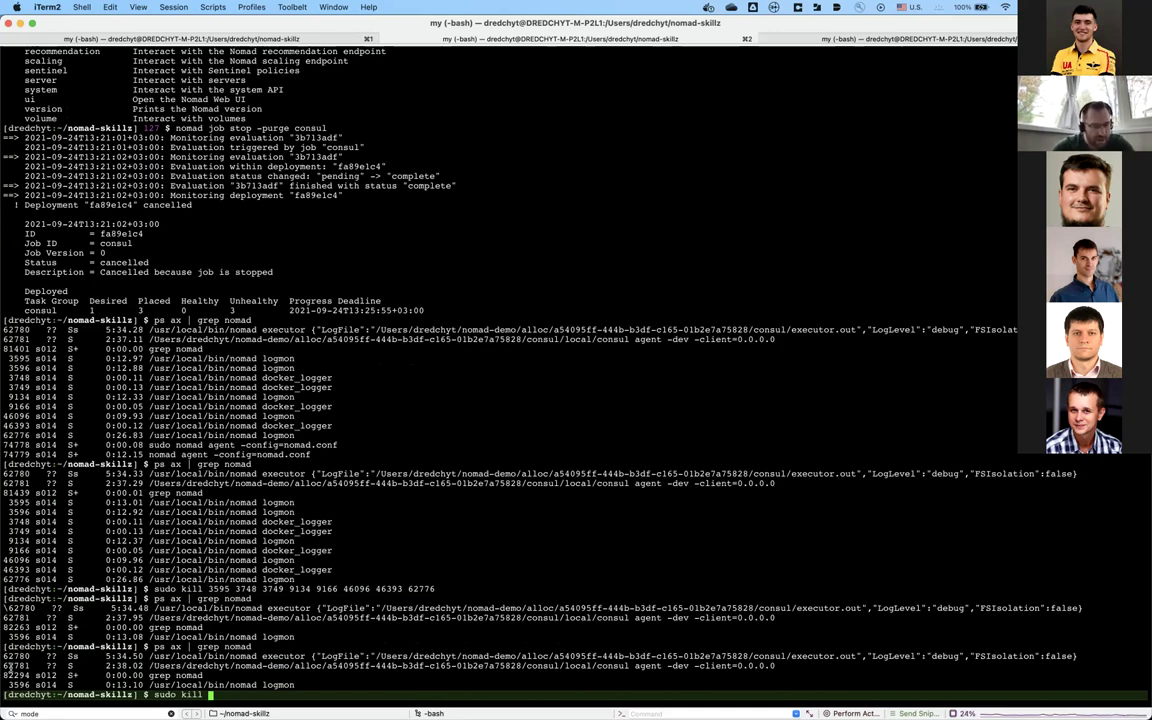
double_click(14, 665)
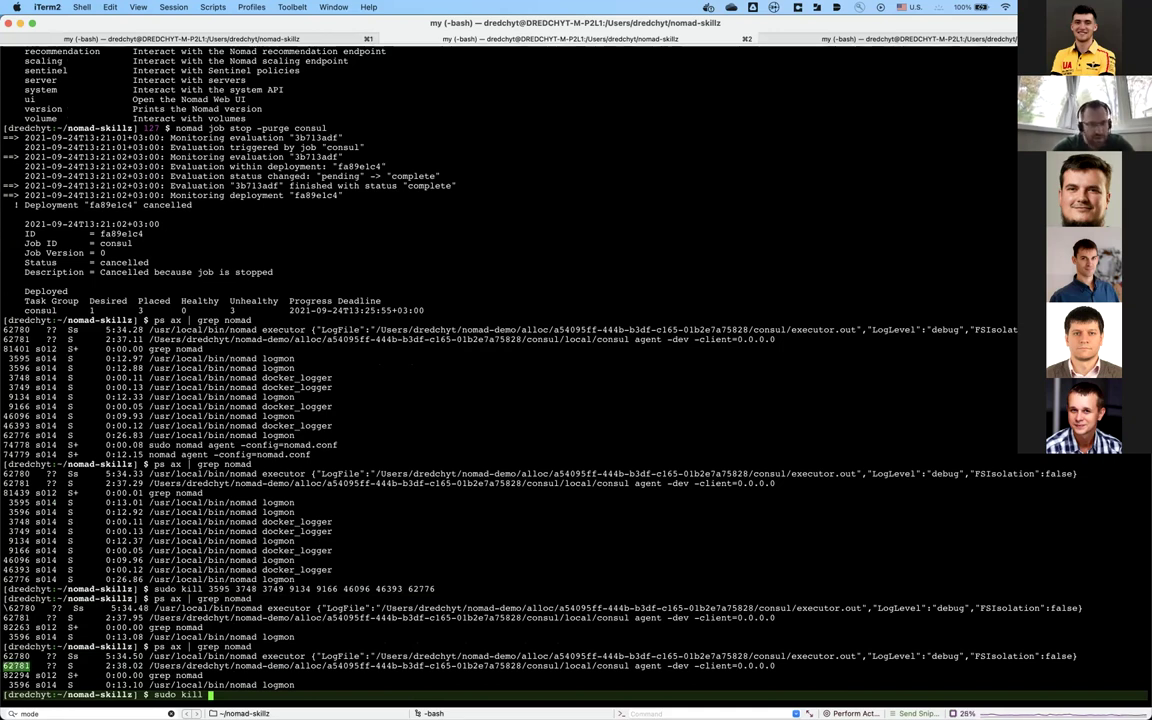
key("super+v")
double_click(15, 656)
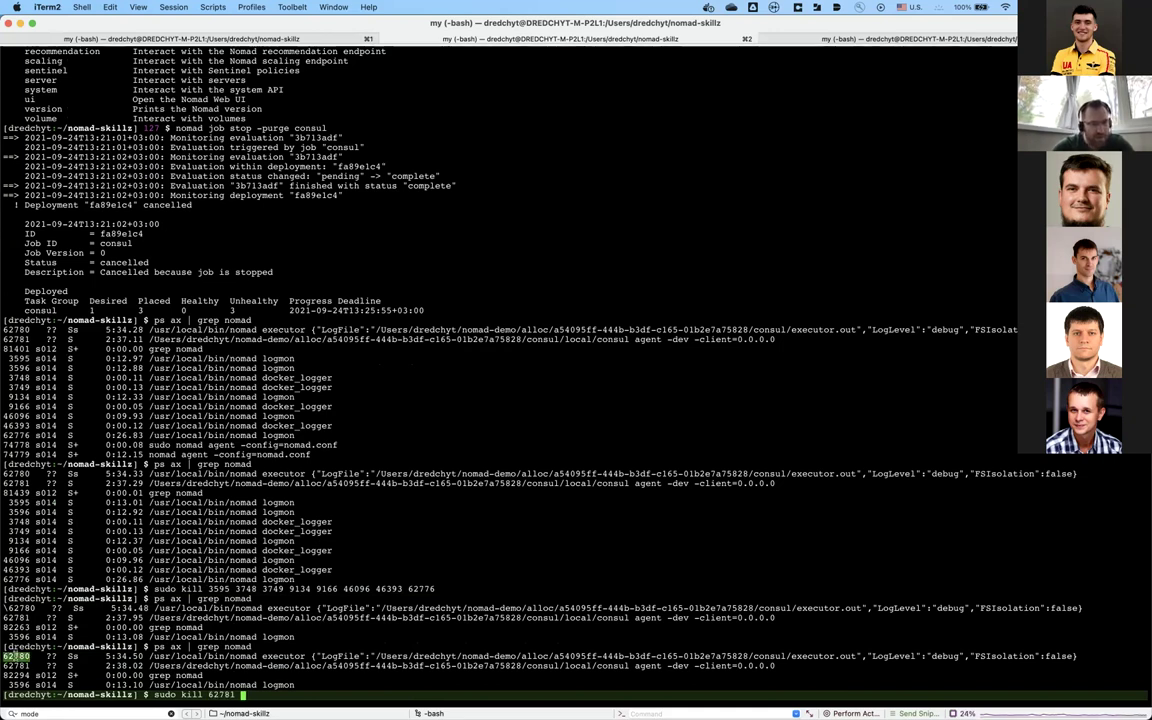
type("62780")
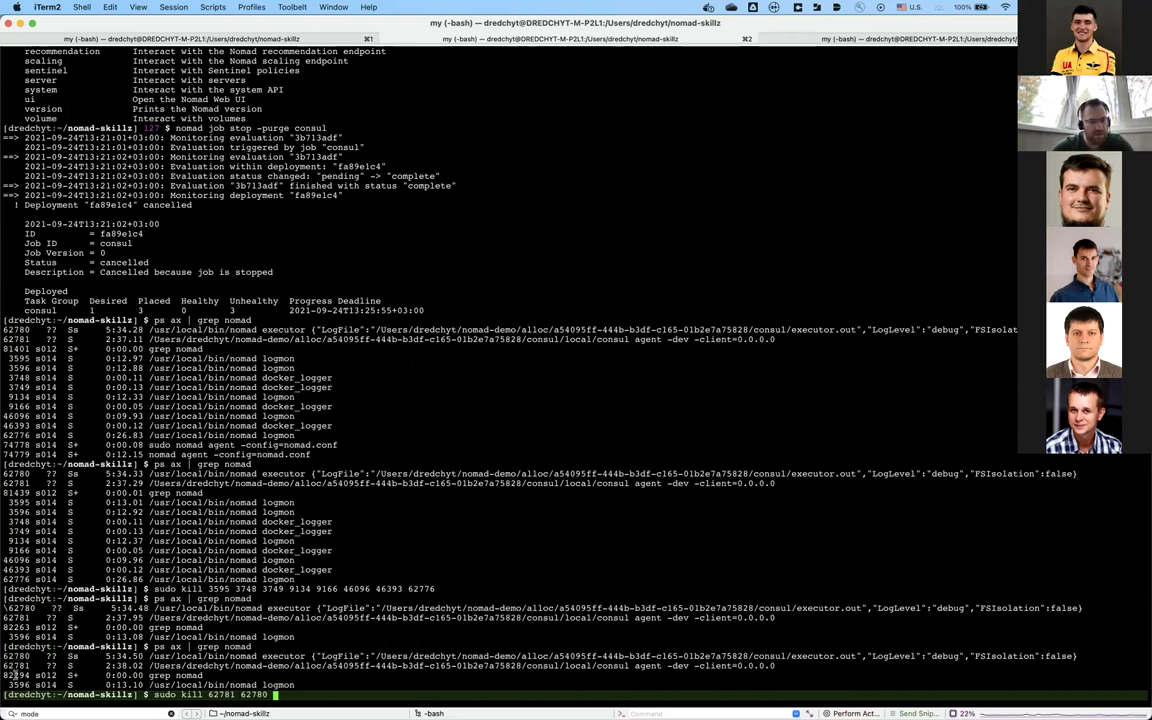
double_click(14, 683)
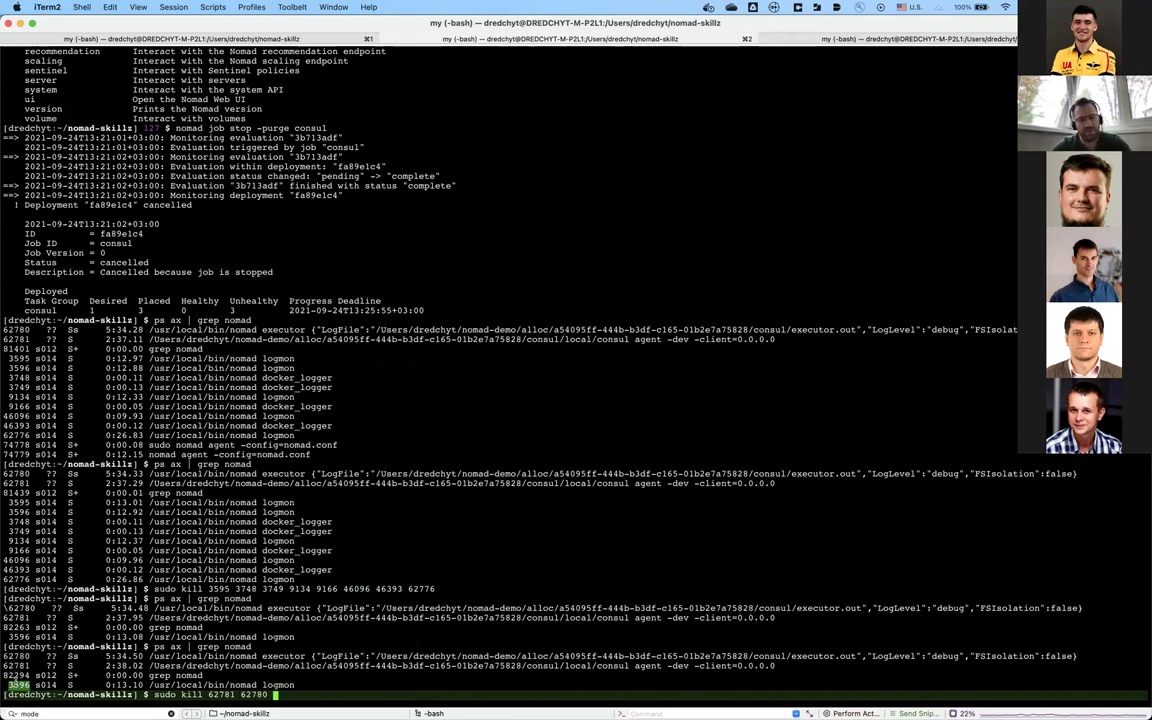
type("3596")
key("Return")
Step: Confirm no nomad processes remain and recall 'sudo nomad agent -config=nomad.conf' in the agent tab
key("Up")
key("Up")
key("Return")
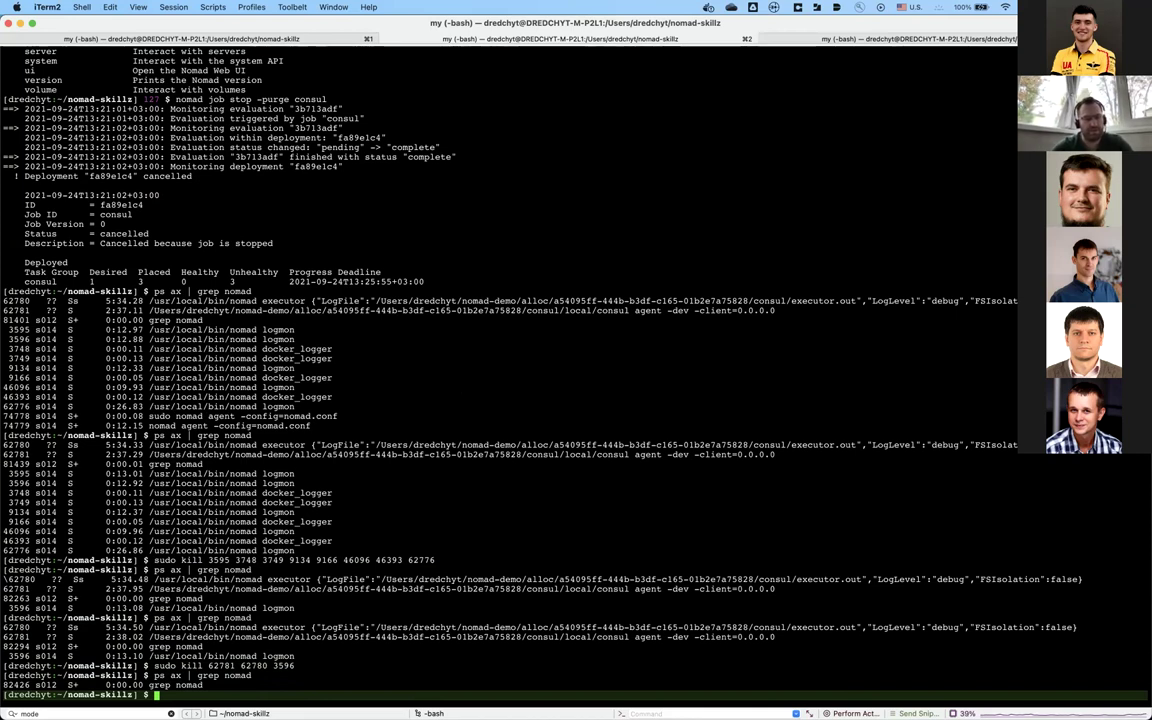
key("super+1")
key("Up")
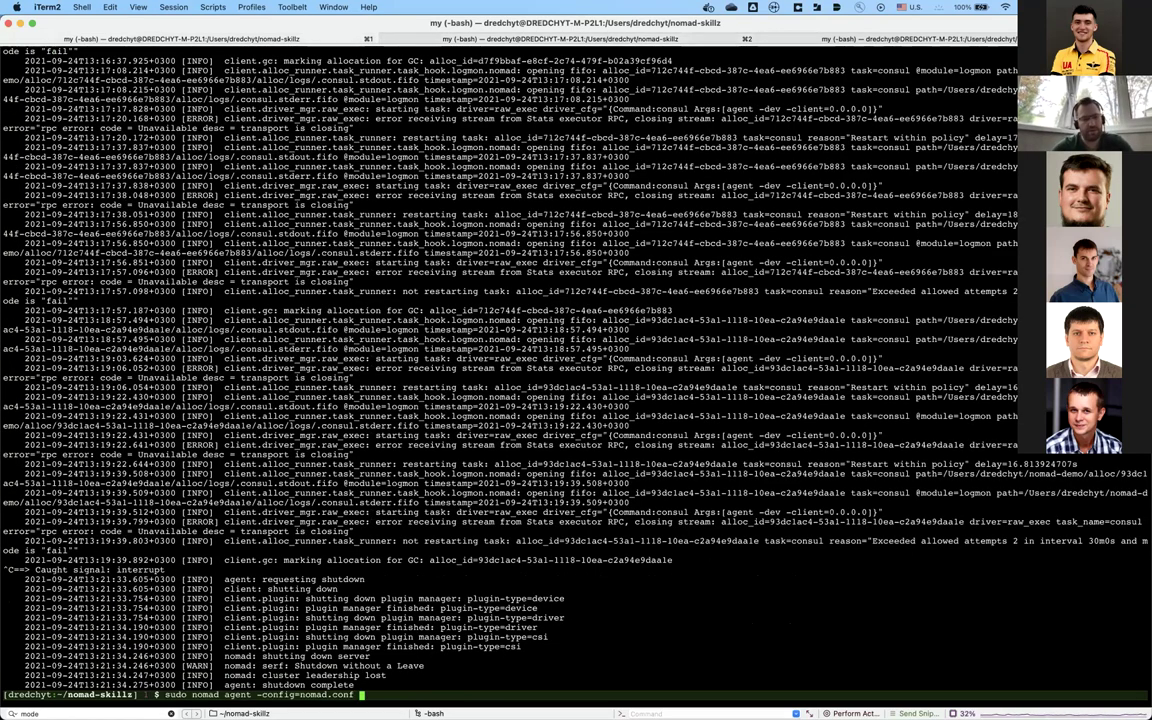
Step: Restart the Nomad agent with nomad.conf, then return to the shell tab and the browser
key("Return")
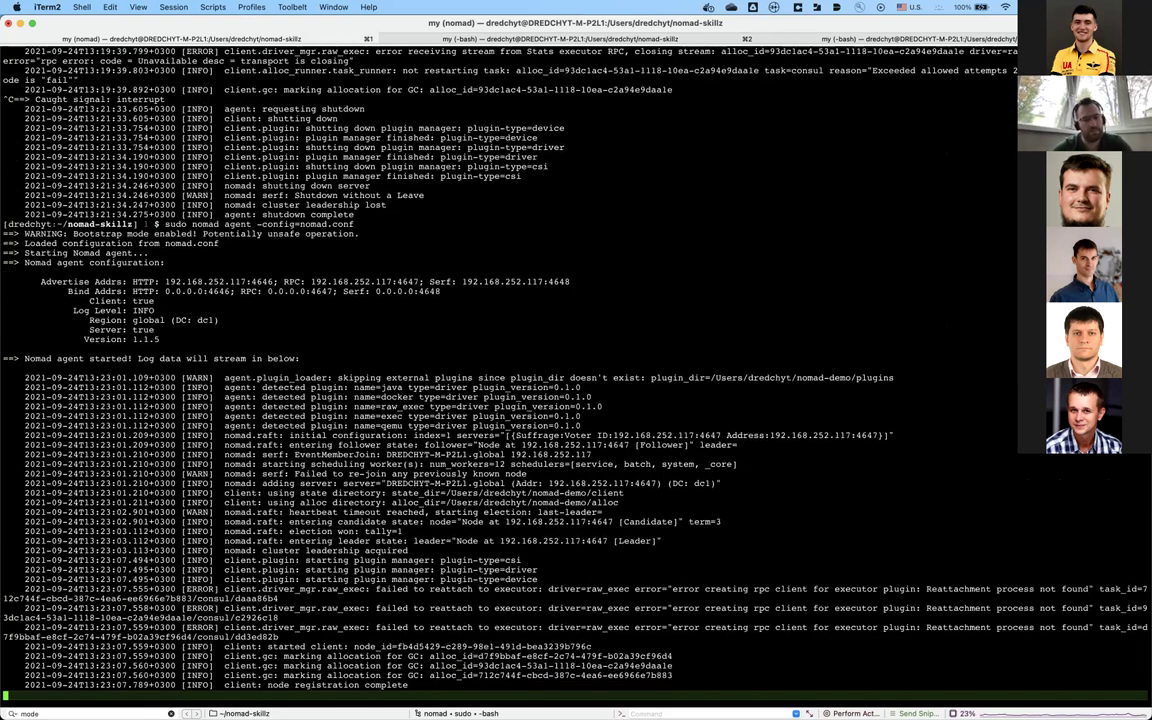
key("super+2")
key("super+Tab")
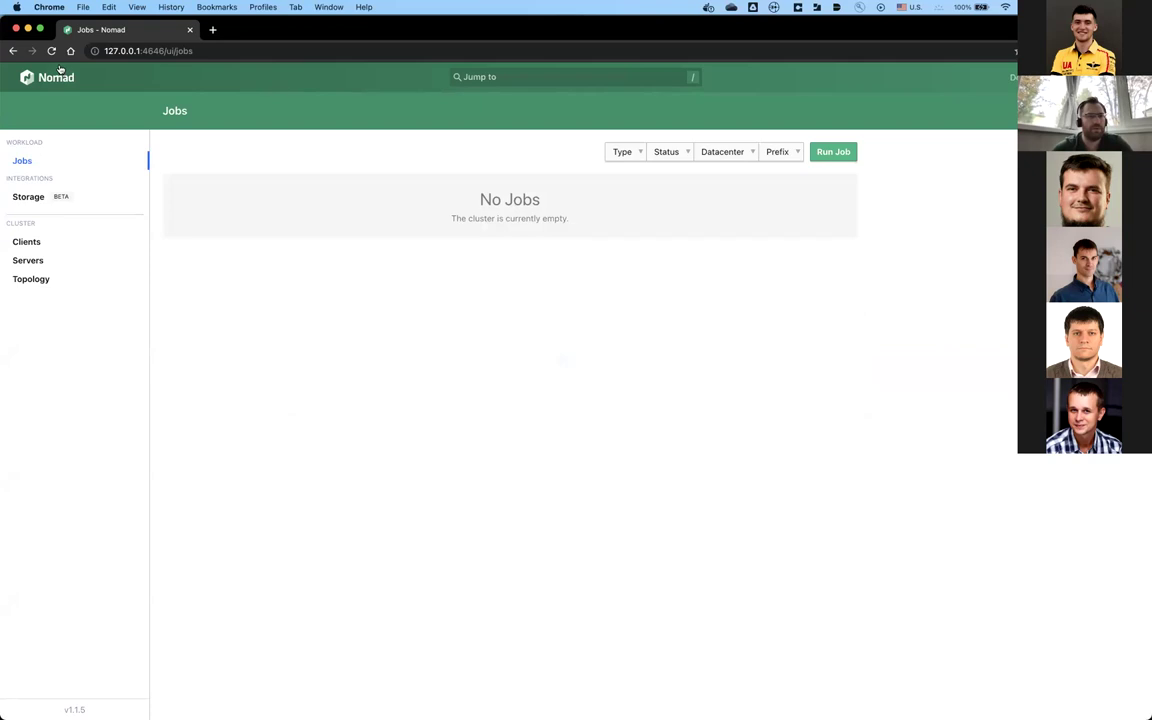
Step: Submit the nomad-consul.job definition copied from Atom as a new job, plan it and run it
left_click(51, 50)
left_click(51, 50)
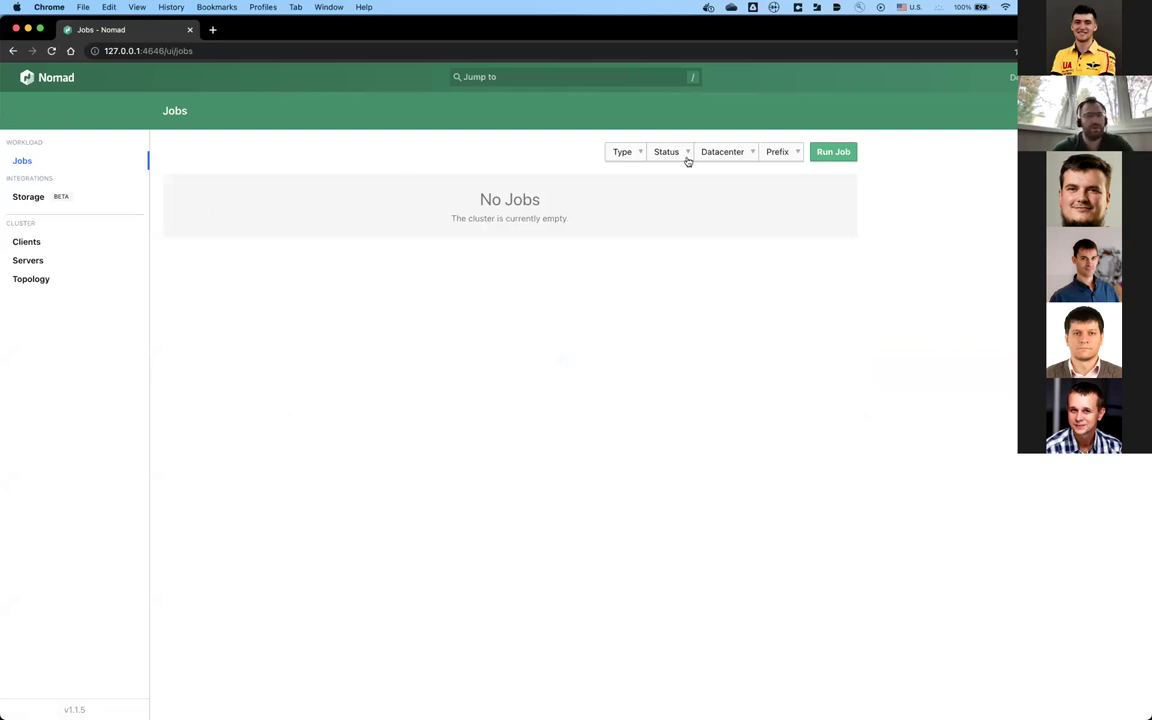
left_click(834, 151)
key("super+Tab")
key("super+Tab")
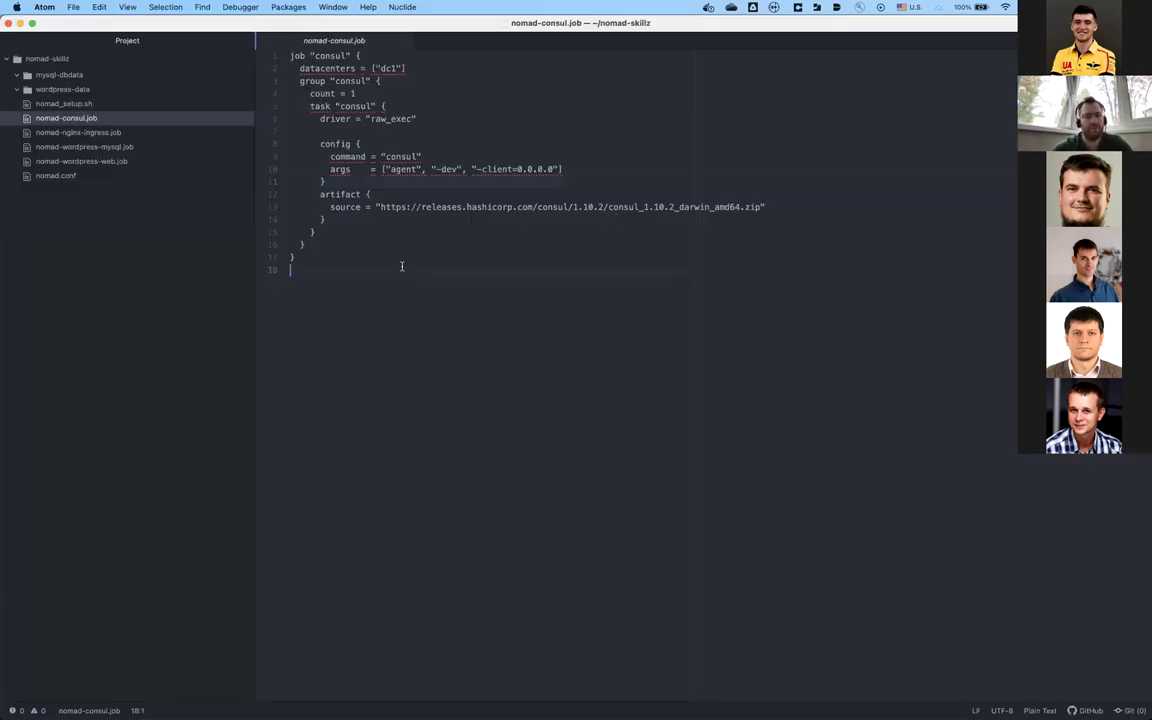
key("super+a")
key("super+c")
key("super+Tab")
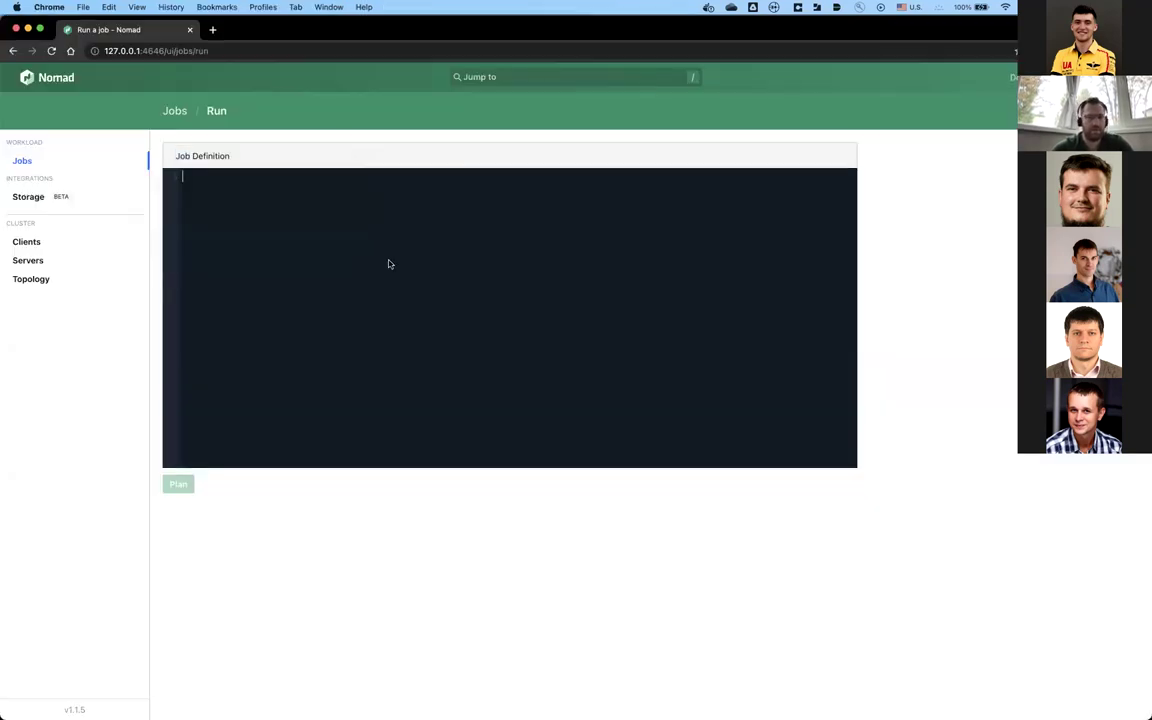
key("super+v")
left_click(172, 486)
left_click(175, 326)
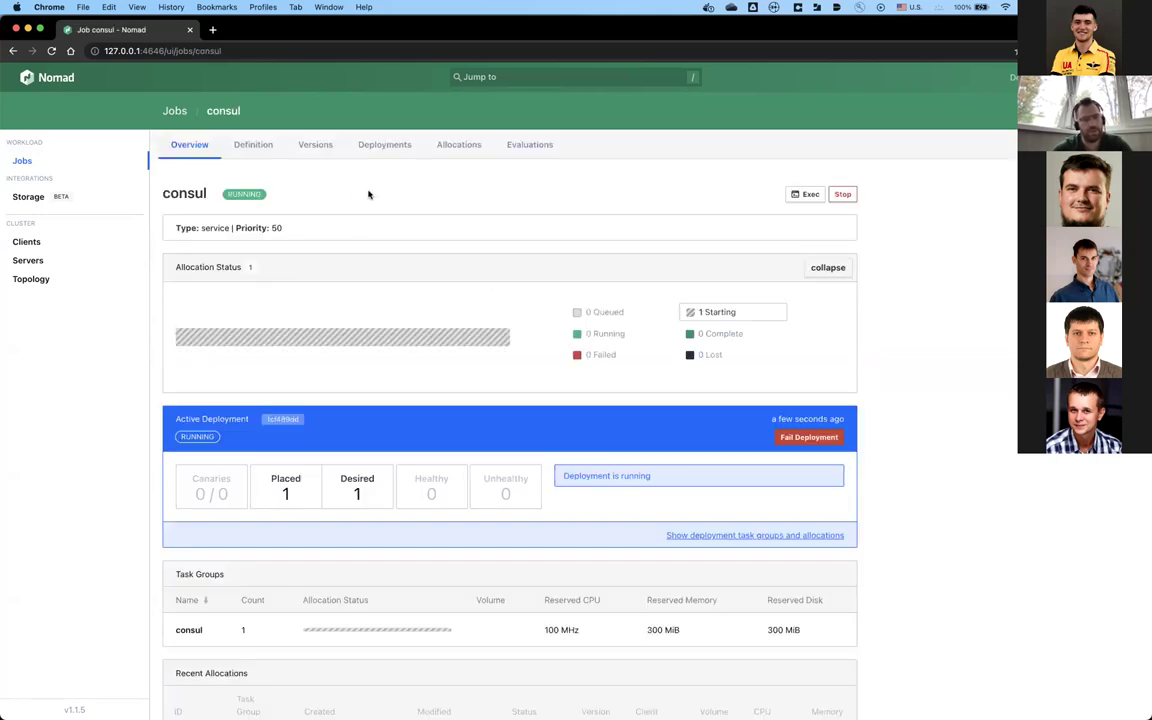
Step: Open consul's pending allocation, watch it turn Running, and return to the Jobs list
left_click(418, 141)
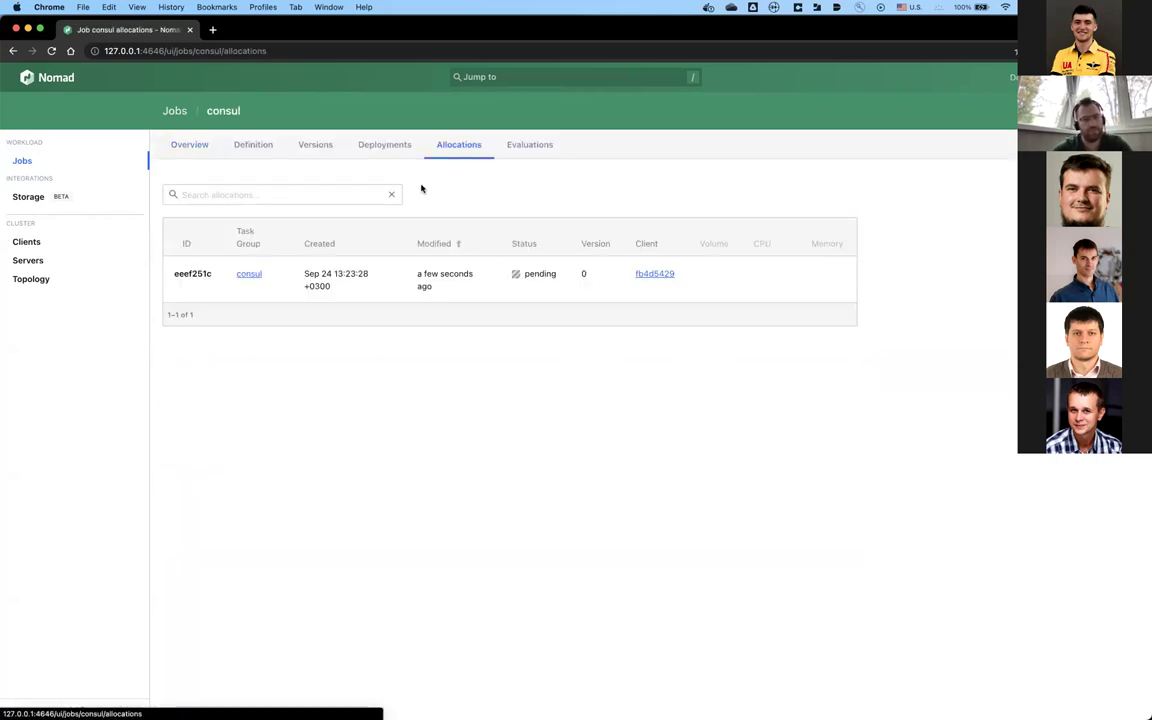
left_click(334, 277)
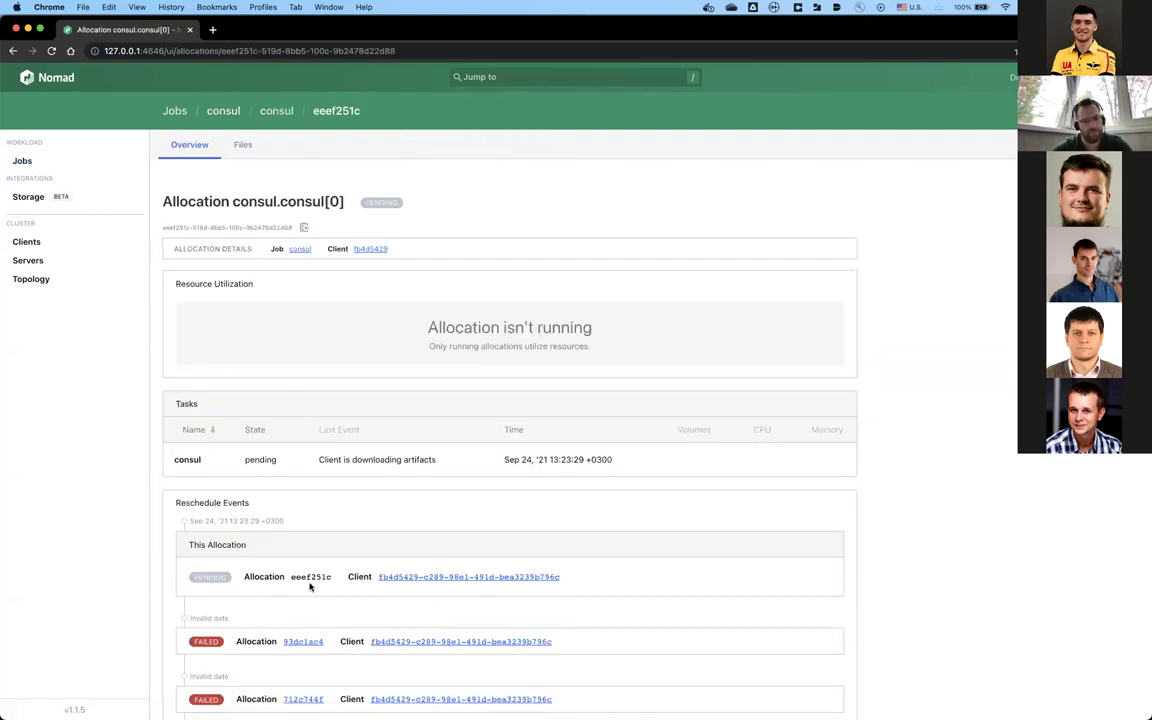
scroll(310, 588, "down", 2)
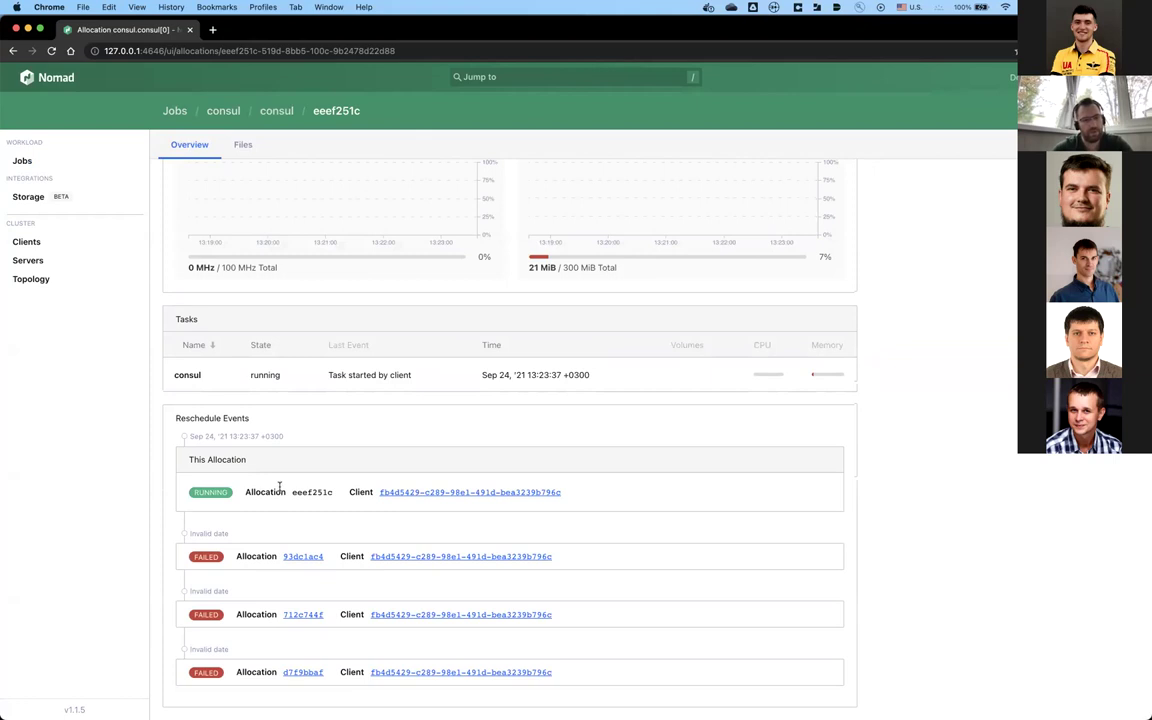
scroll(279, 487, "up", 4)
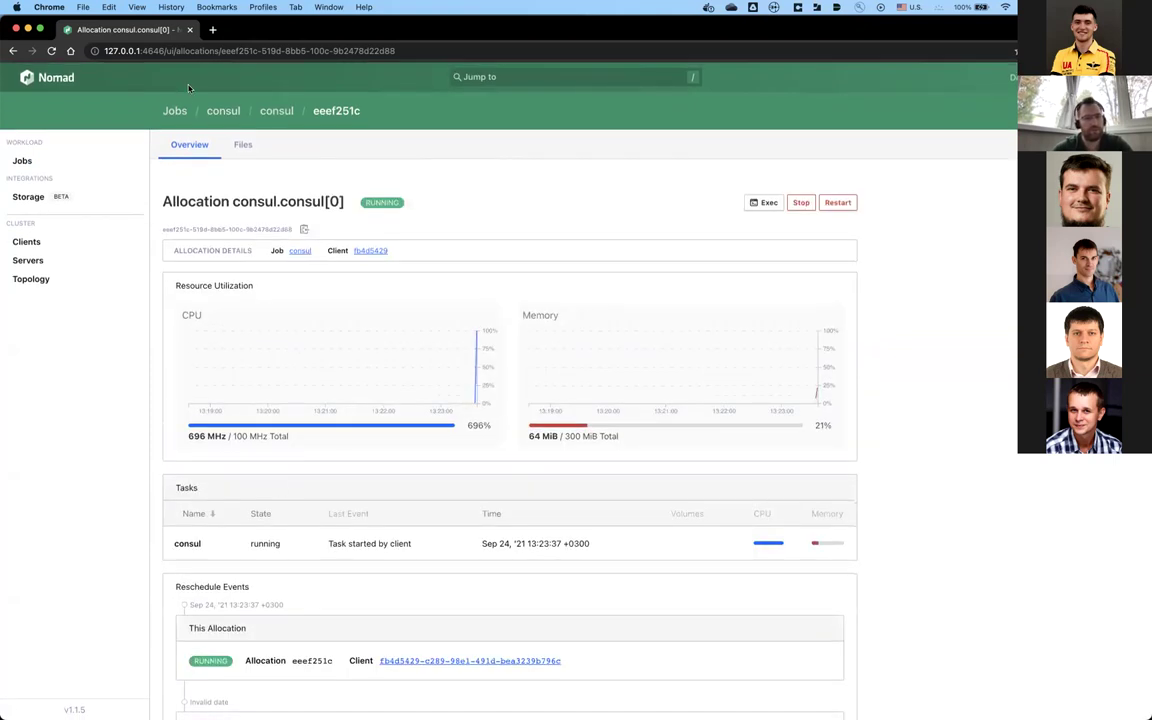
left_click(176, 118)
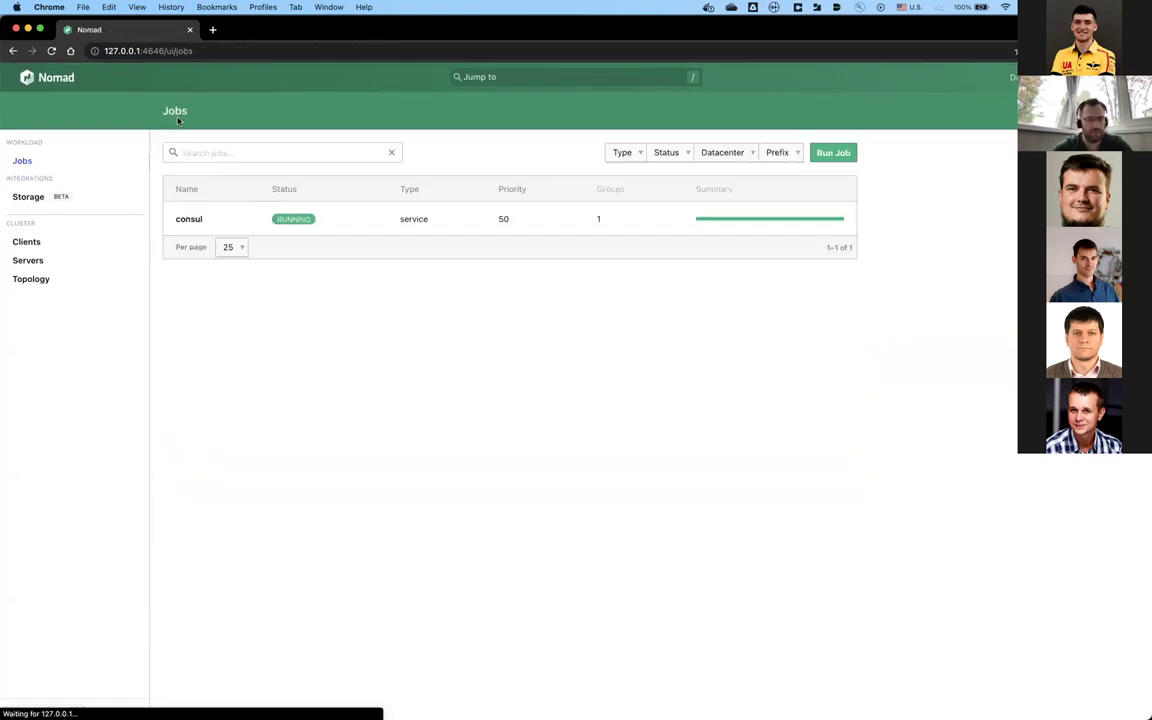
left_click(192, 214)
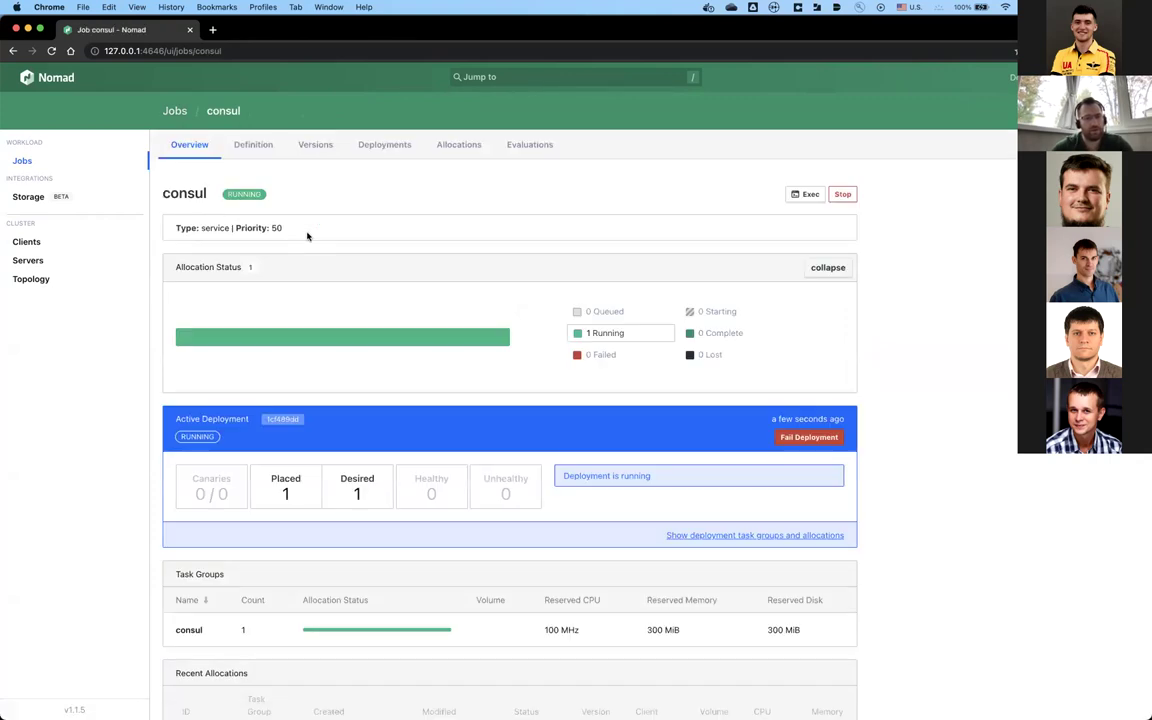
scroll(308, 236, "down", 2)
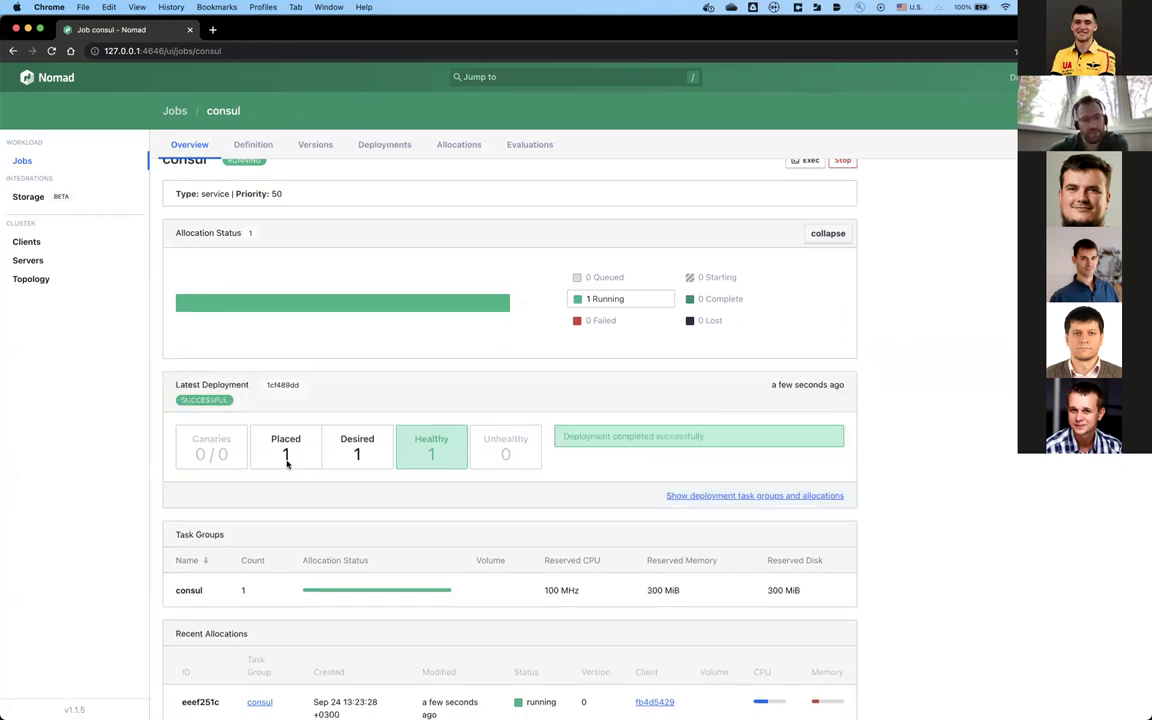
scroll(360, 380, "up", 1)
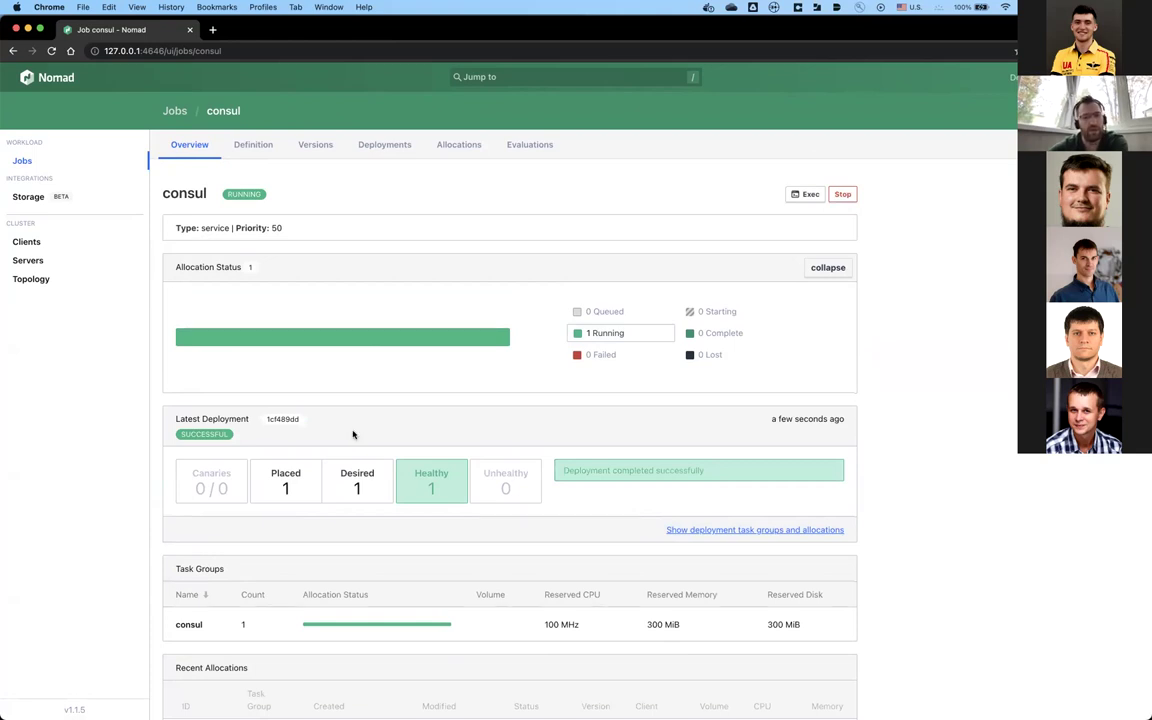
scroll(354, 432, "down", 2)
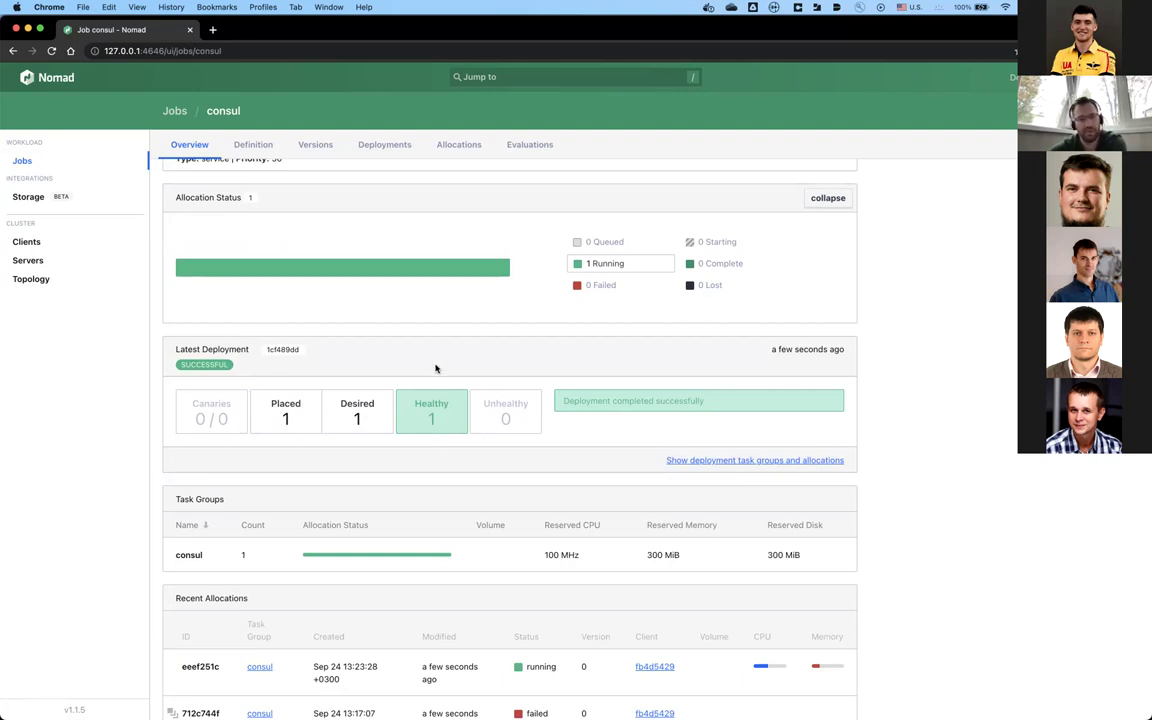
scroll(435, 368, "up", 2)
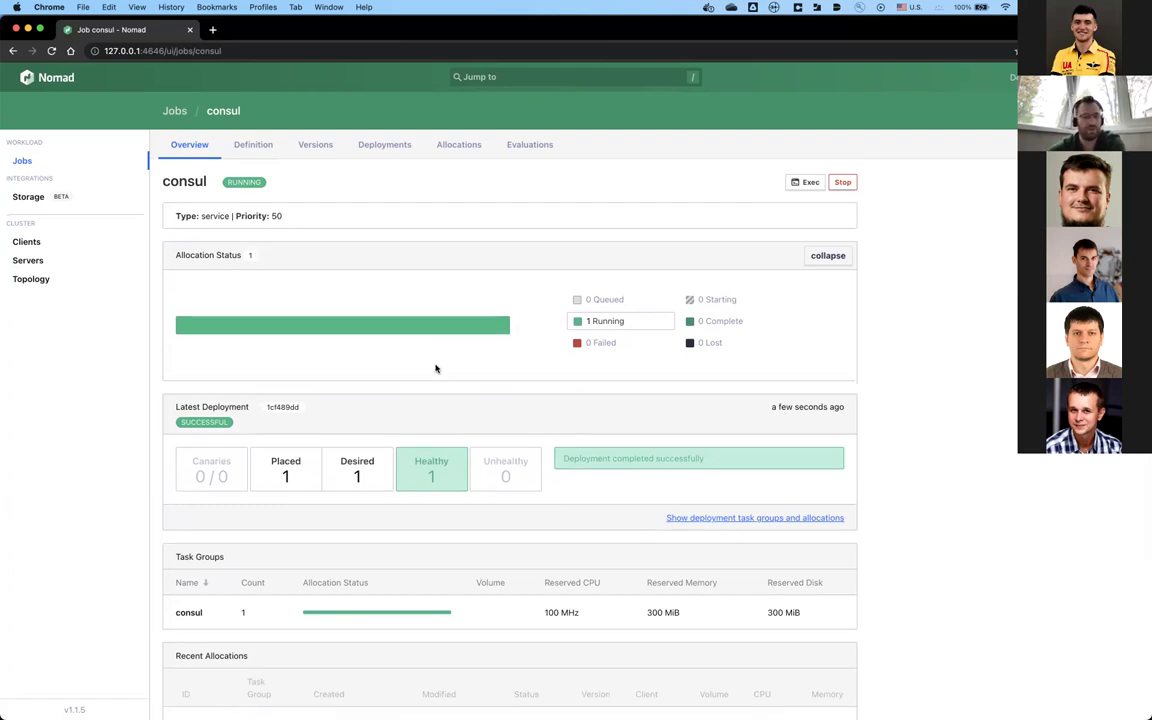
scroll(435, 368, "up", 1)
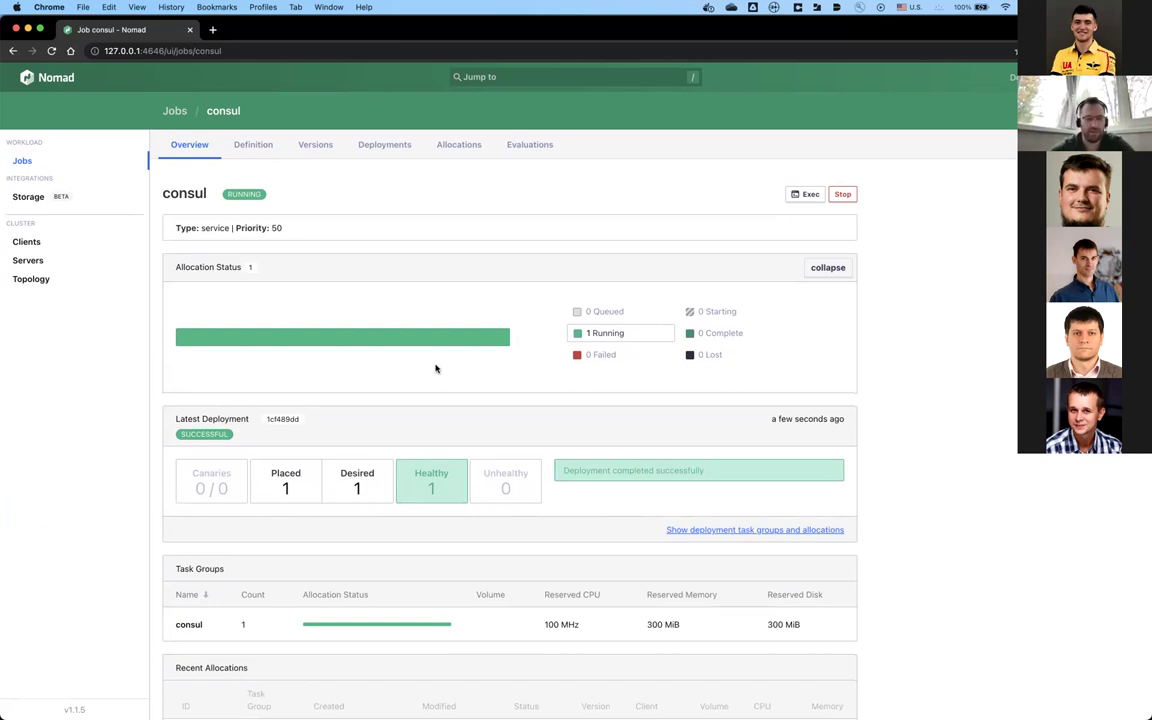
scroll(387, 427, "down", 5)
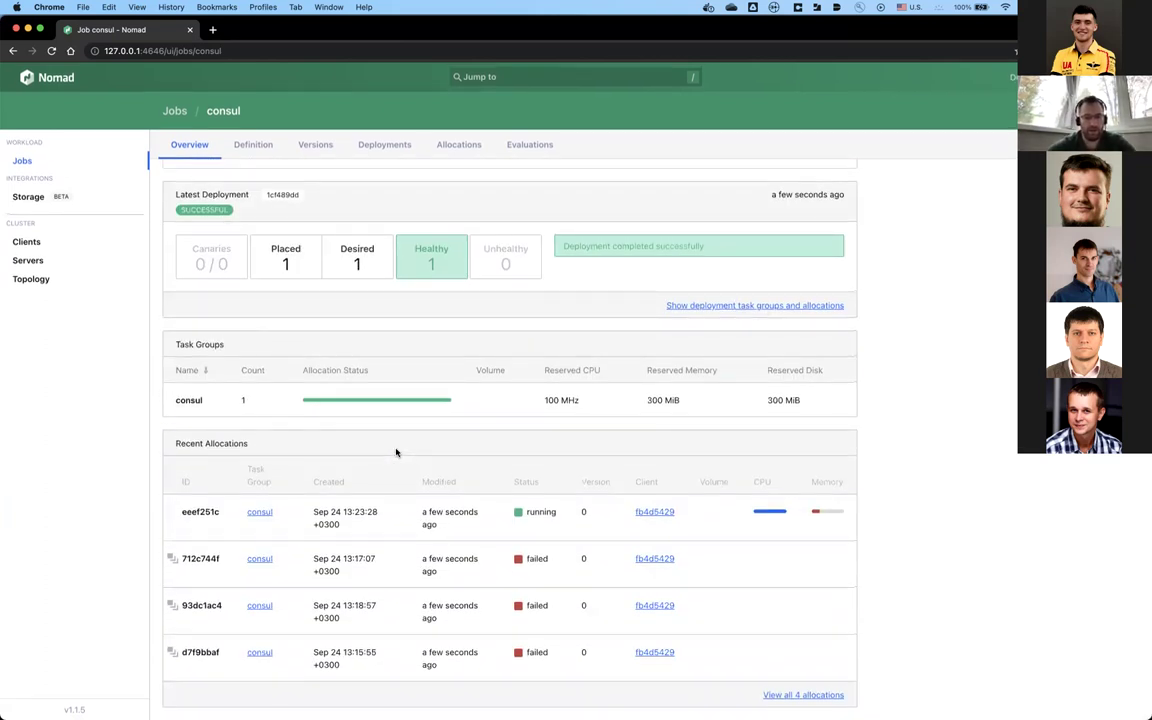
mouse_move(438, 531)
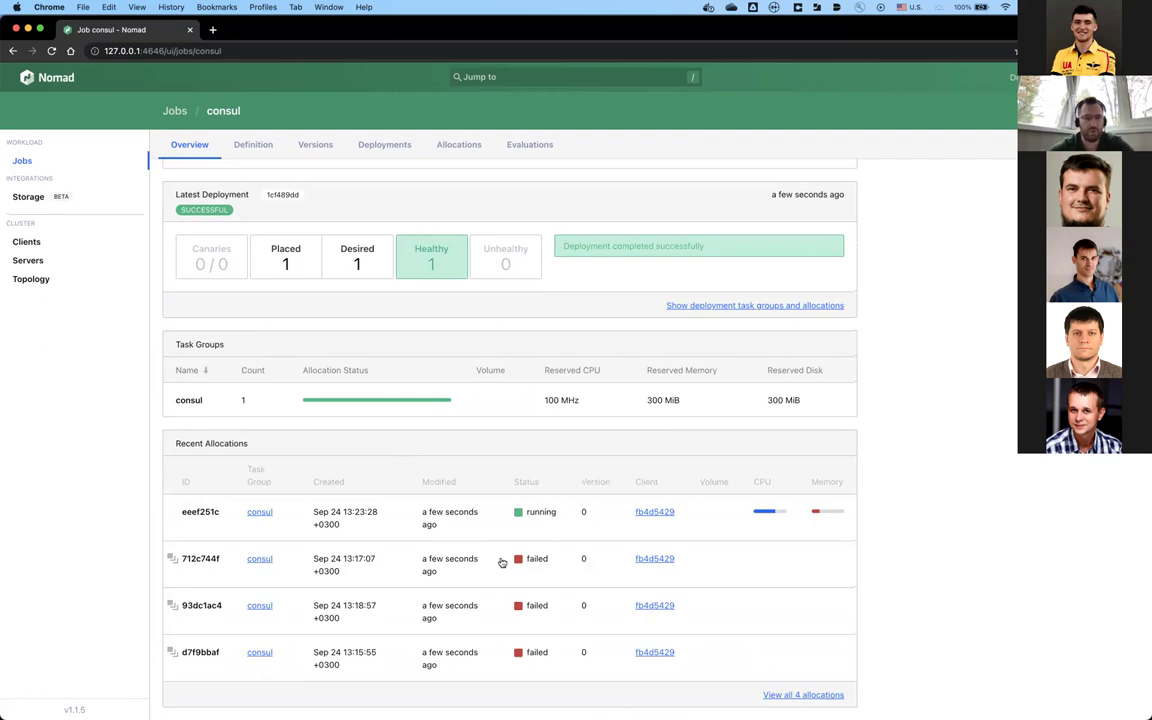
scroll(502, 562, "up", 3)
scroll(502, 562, "down", 3)
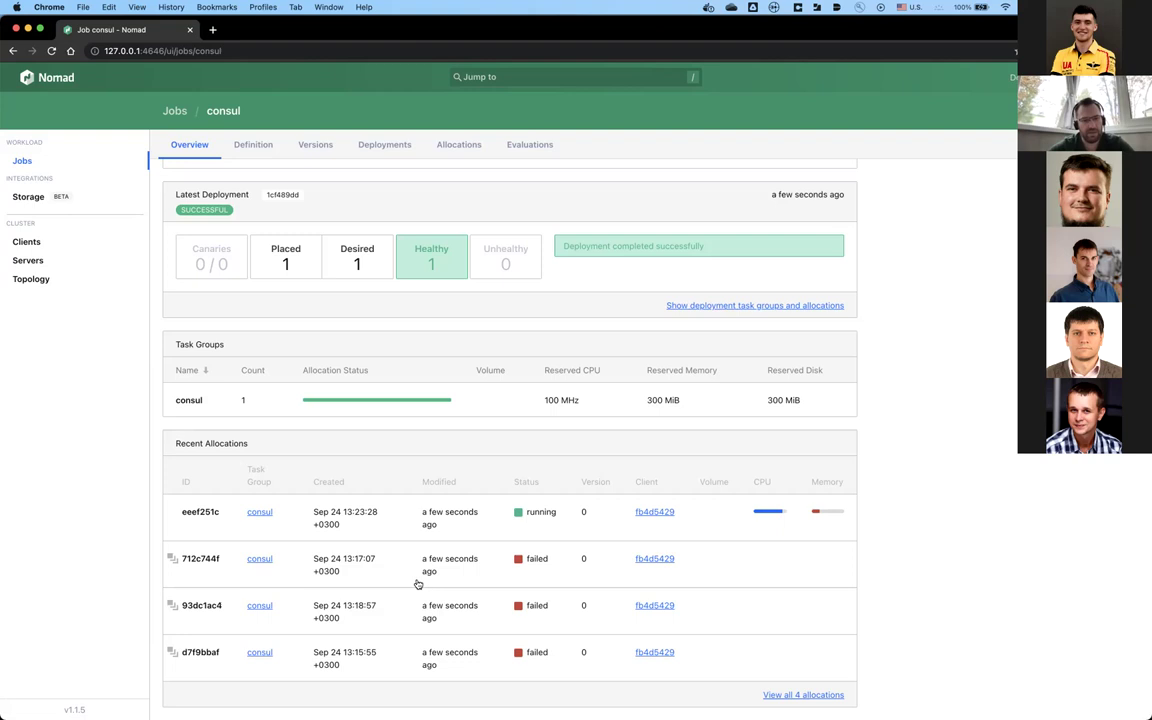
Step: Inspect running allocation eeef251c, then go back to the consul job page
left_click(390, 527)
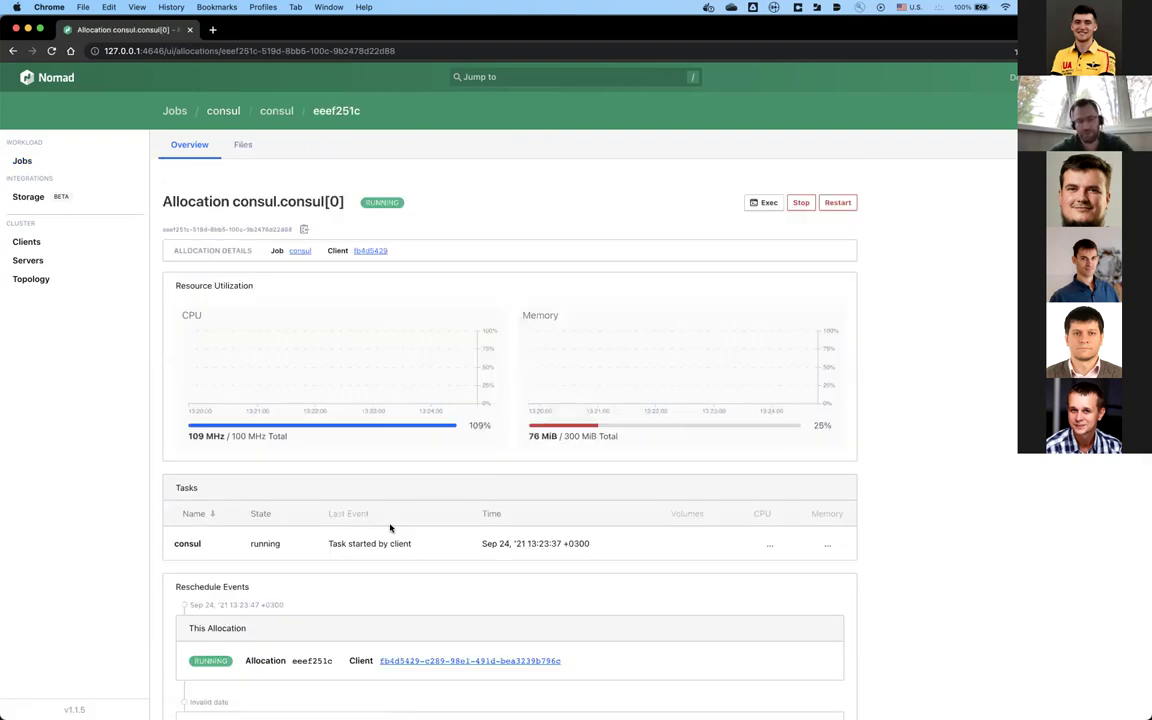
scroll(390, 527, "down", 2)
key("super+bracketleft")
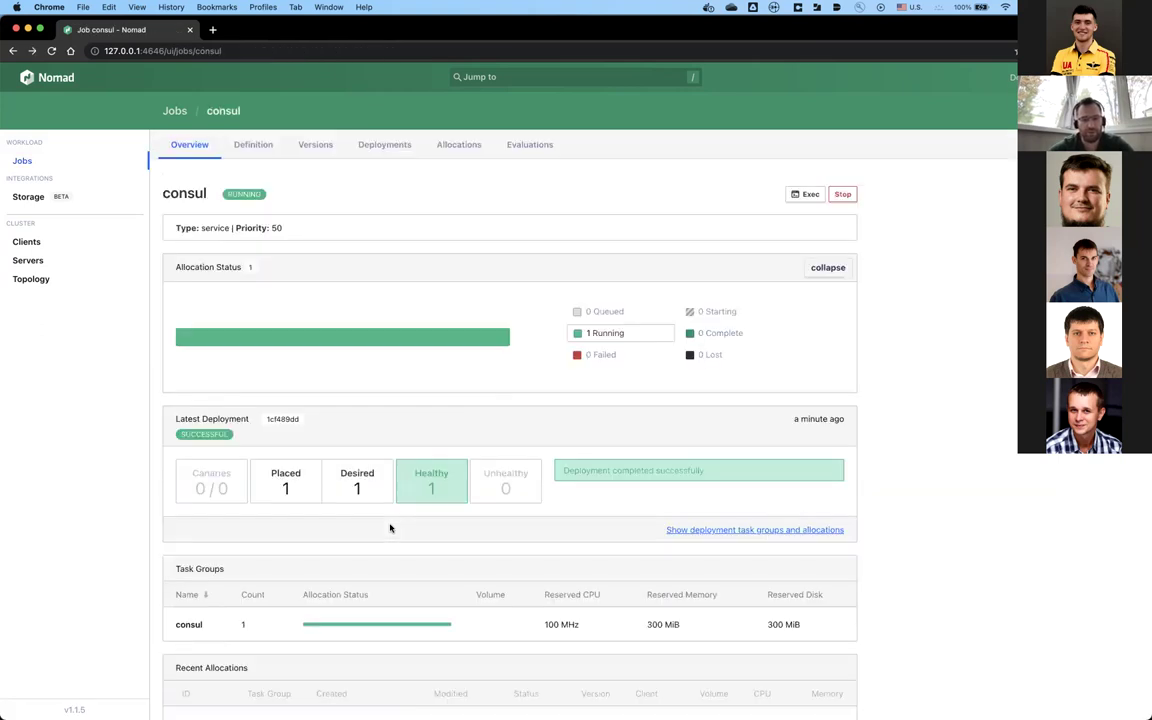
scroll(400, 560, "down", 2)
scroll(418, 622, "down", 1)
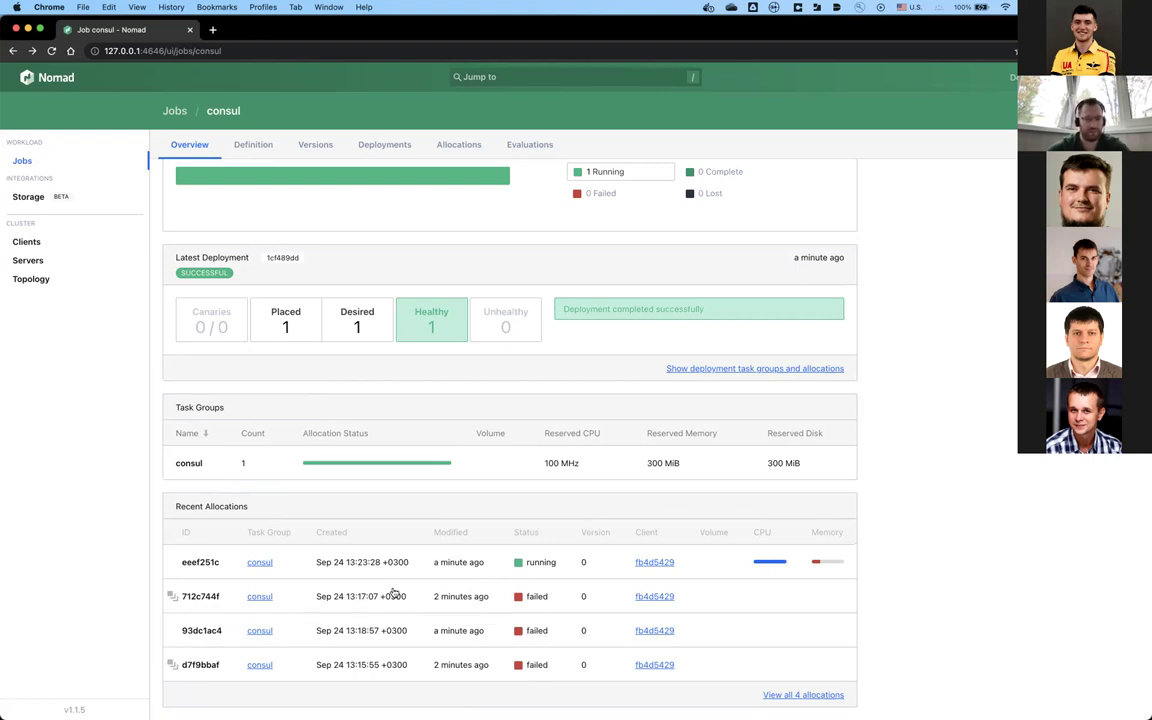
scroll(394, 592, "up", 1)
scroll(394, 592, "up", 5)
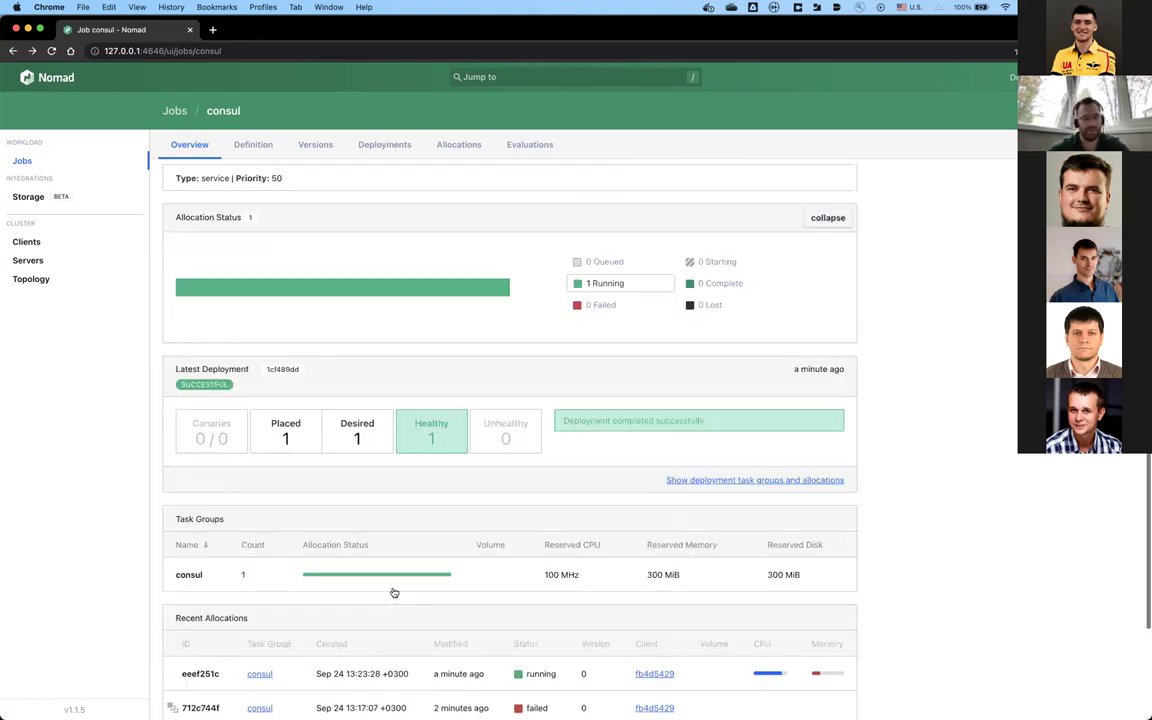
scroll(407, 580, "down", 5)
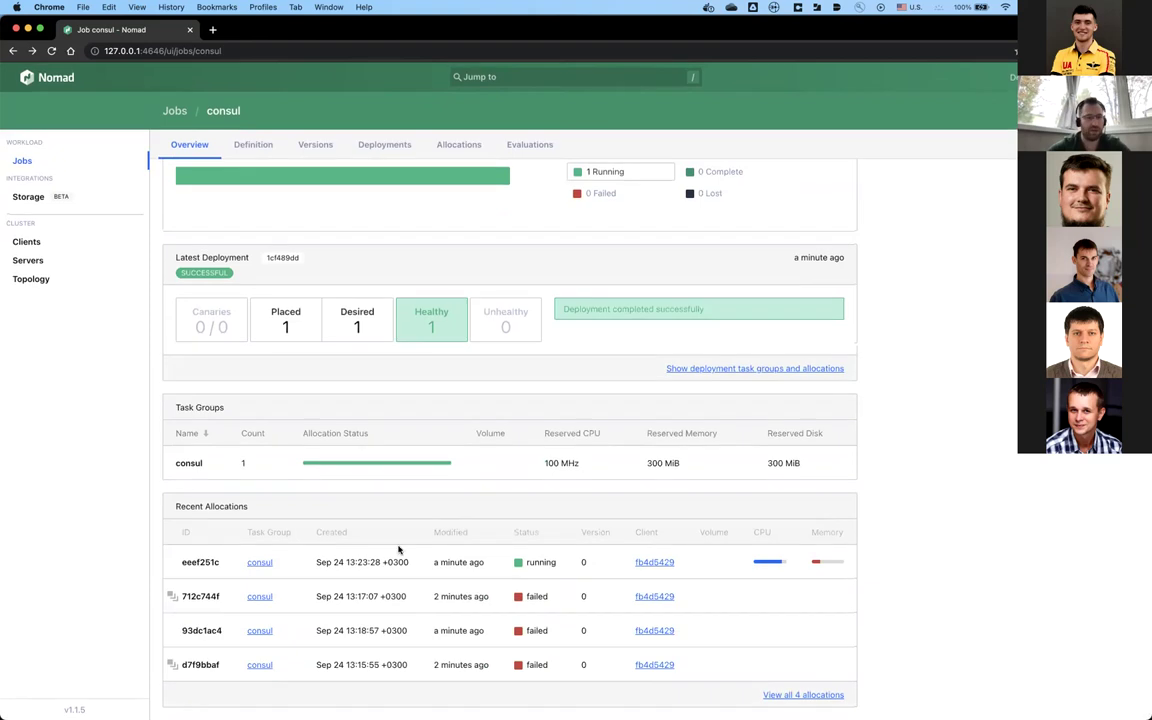
scroll(399, 514, "up", 7)
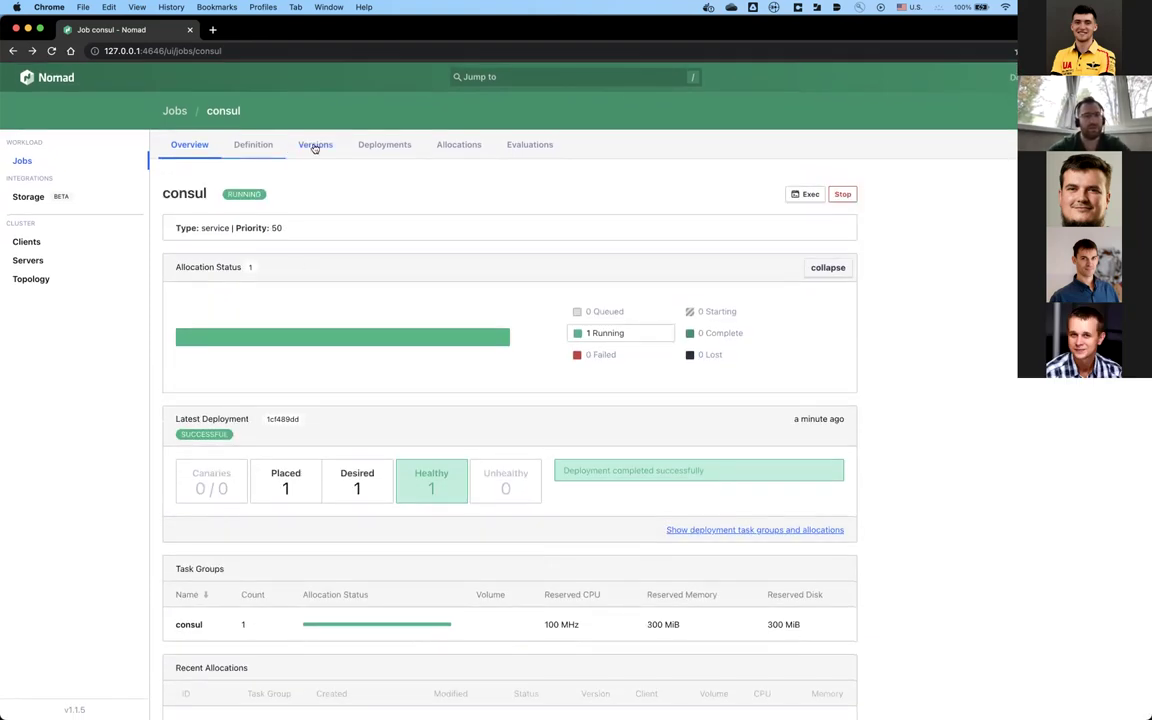
Step: Step through consul's Versions, Deployments, Allocations, Evaluations and Overview tabs, then switch to Atom
left_click(315, 146)
left_click(366, 146)
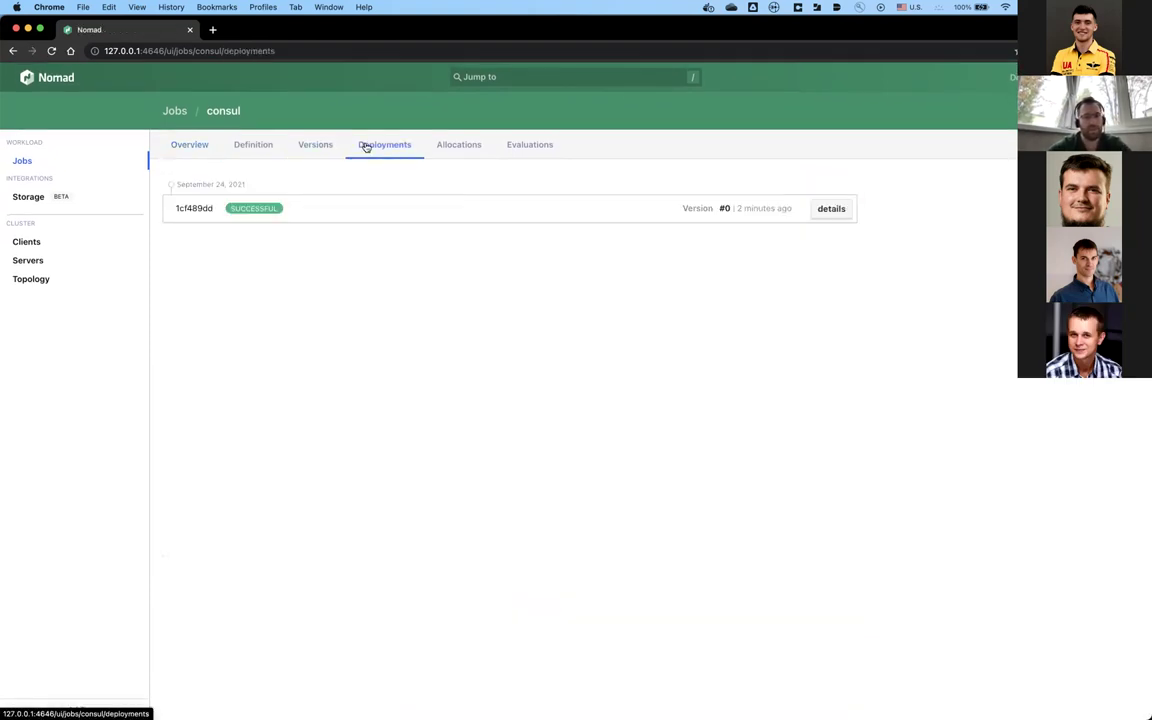
left_click(443, 146)
left_click(536, 147)
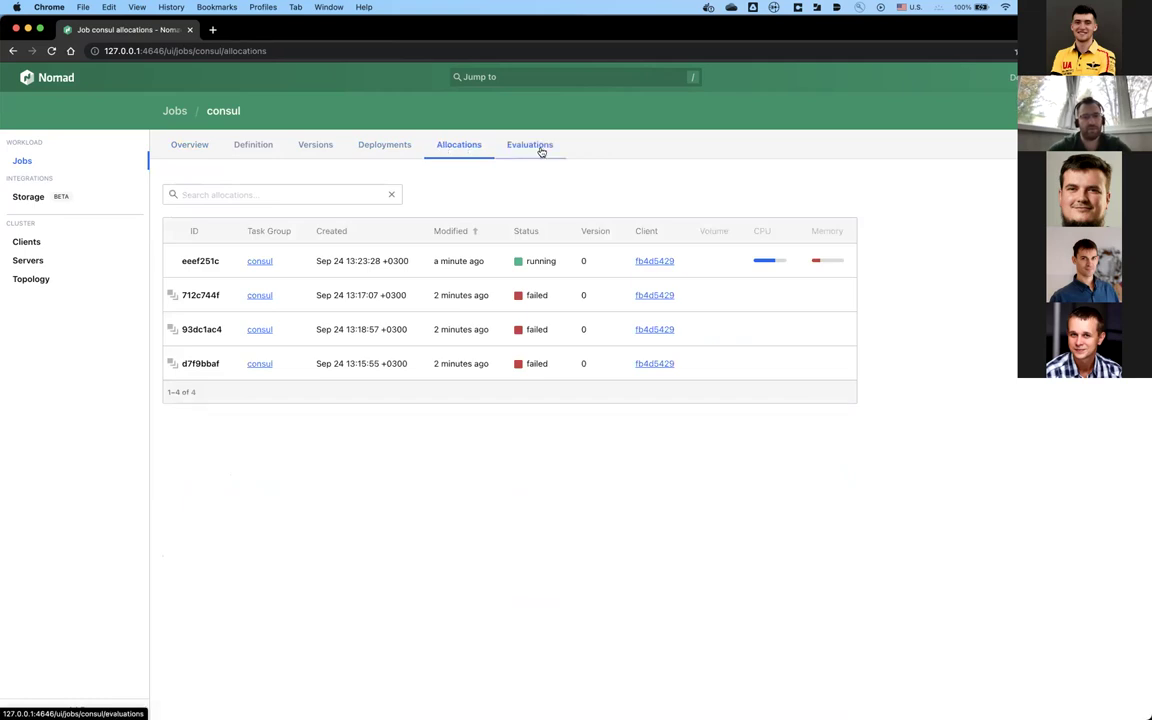
left_click(181, 143)
key("super+Tab")
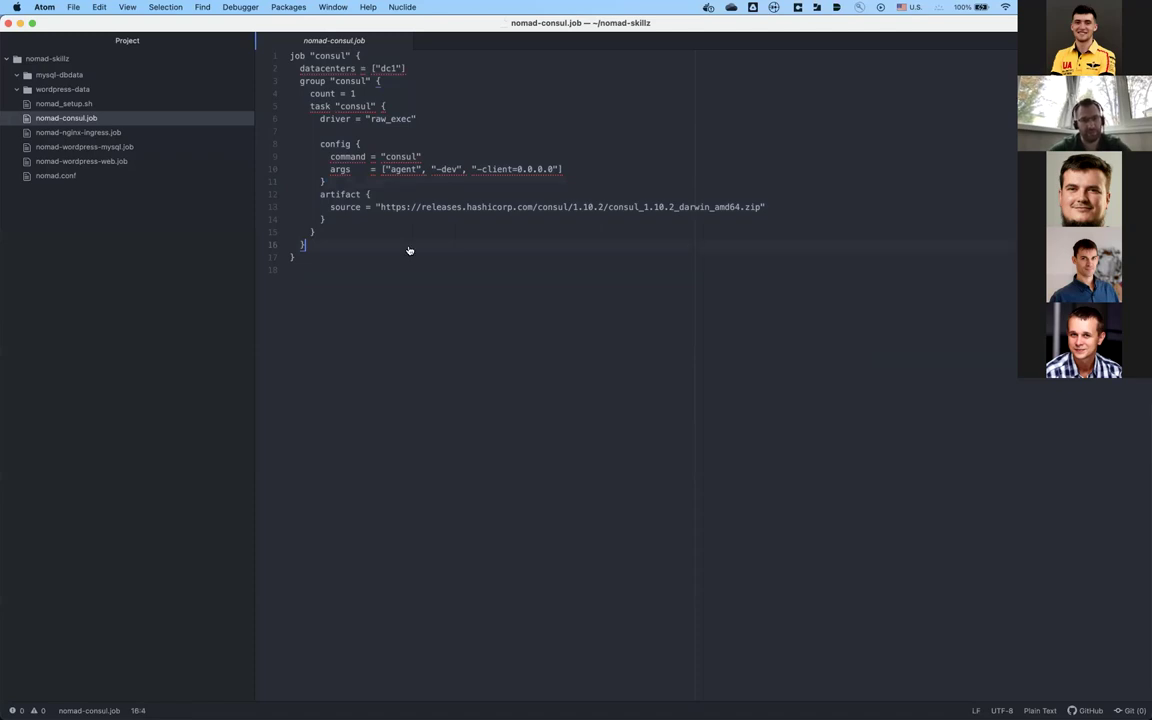
Step: Leave nomad-consul.job in Atom and return to the consul job overview in Chrome
key("super+Tab")
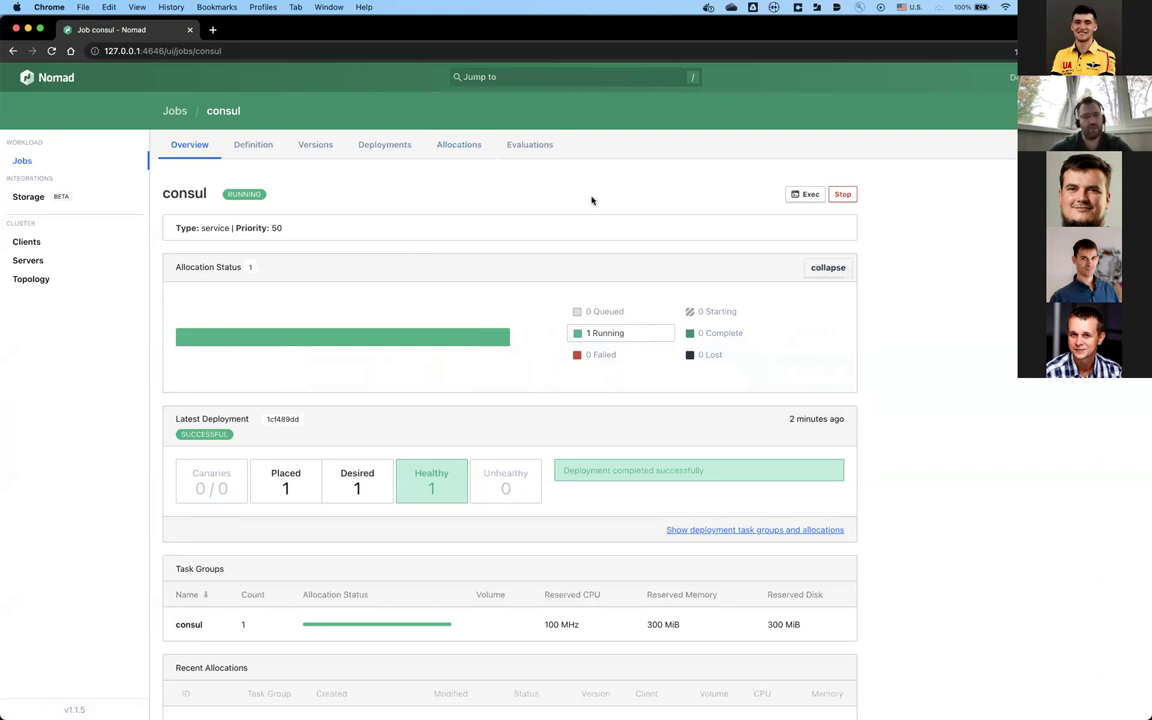
Step: Open an exec window on the consul job, try a bash shell in the consul task, and close the failed session
left_click(808, 194)
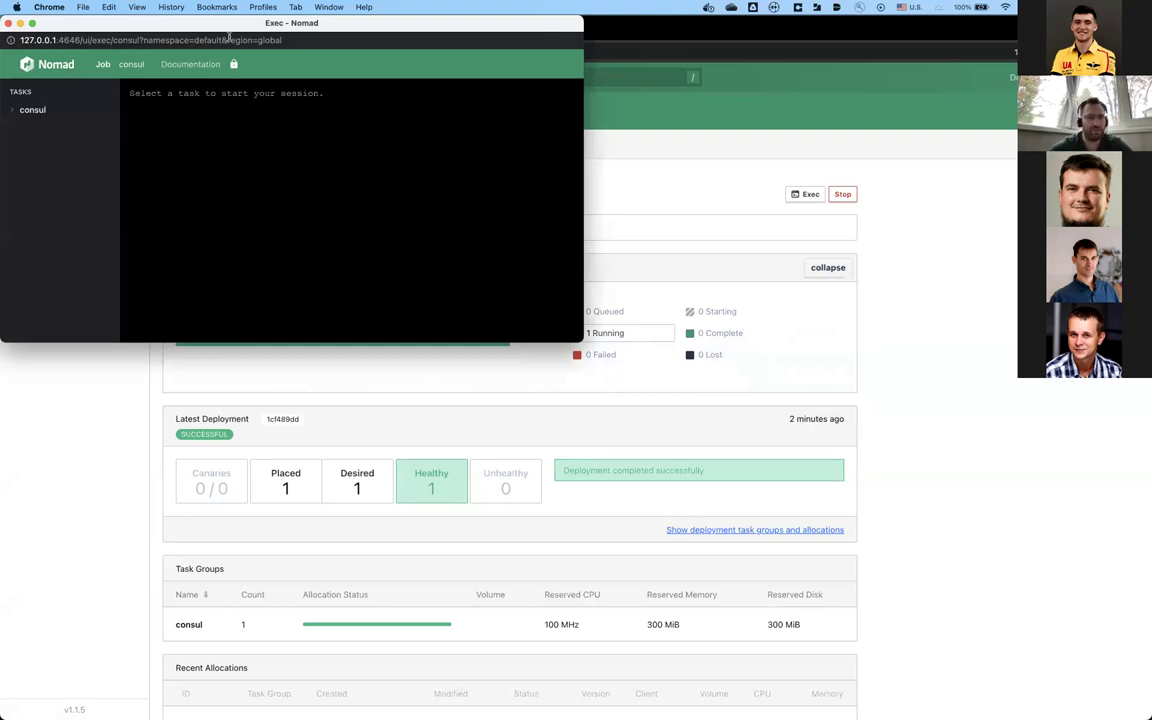
left_click_drag(228, 36, 328, 116)
left_click(108, 198)
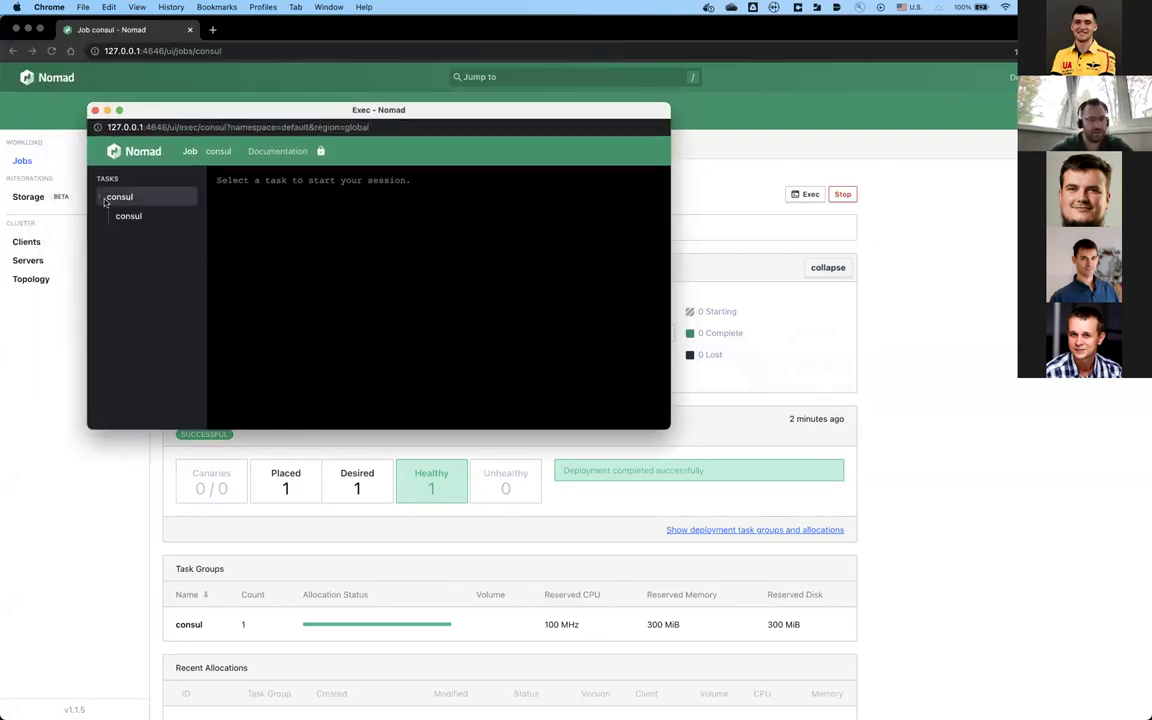
left_click(127, 216)
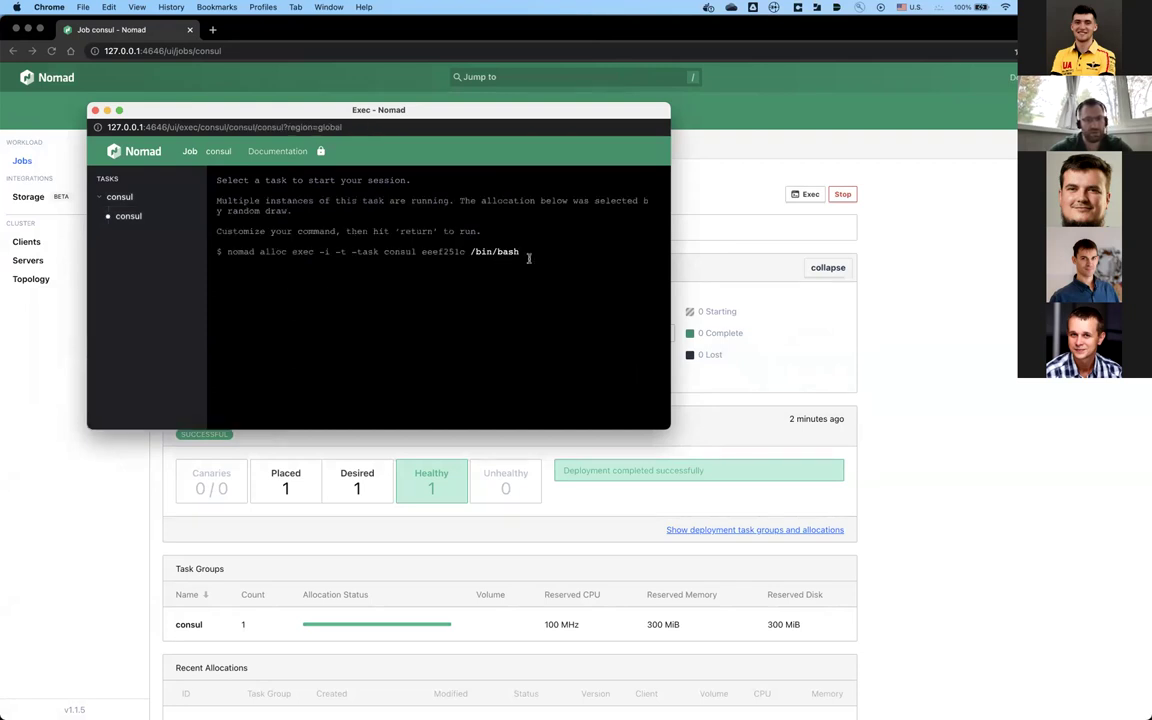
key("Return")
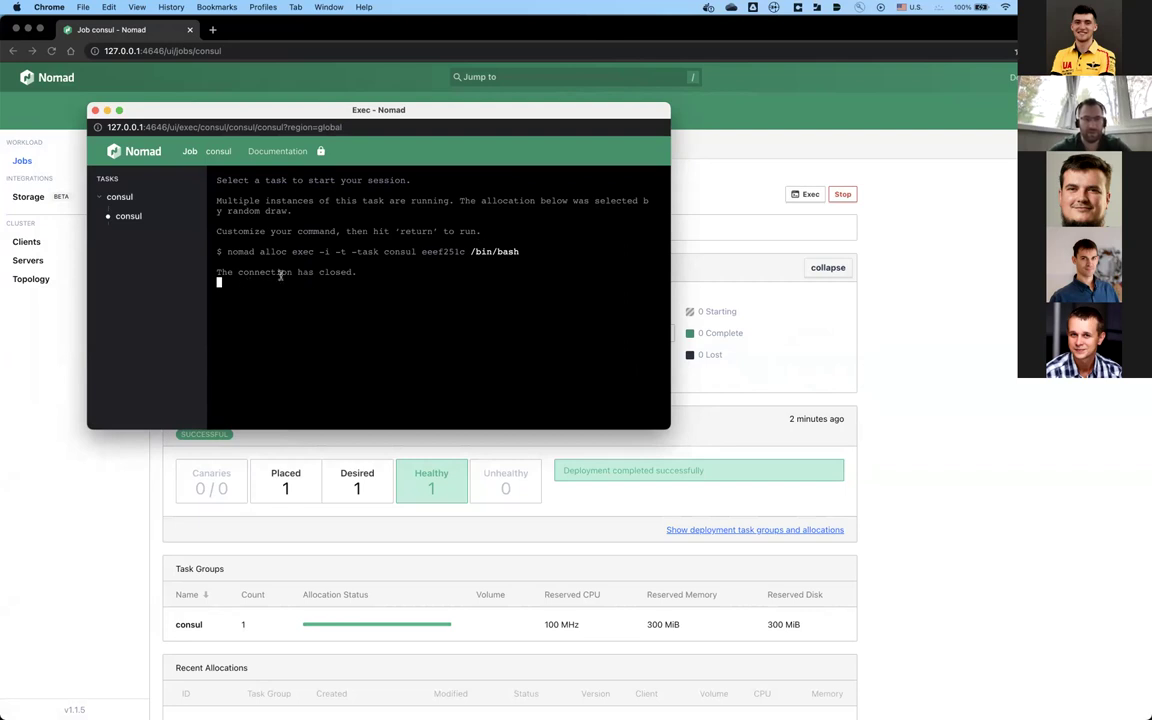
left_click(95, 110)
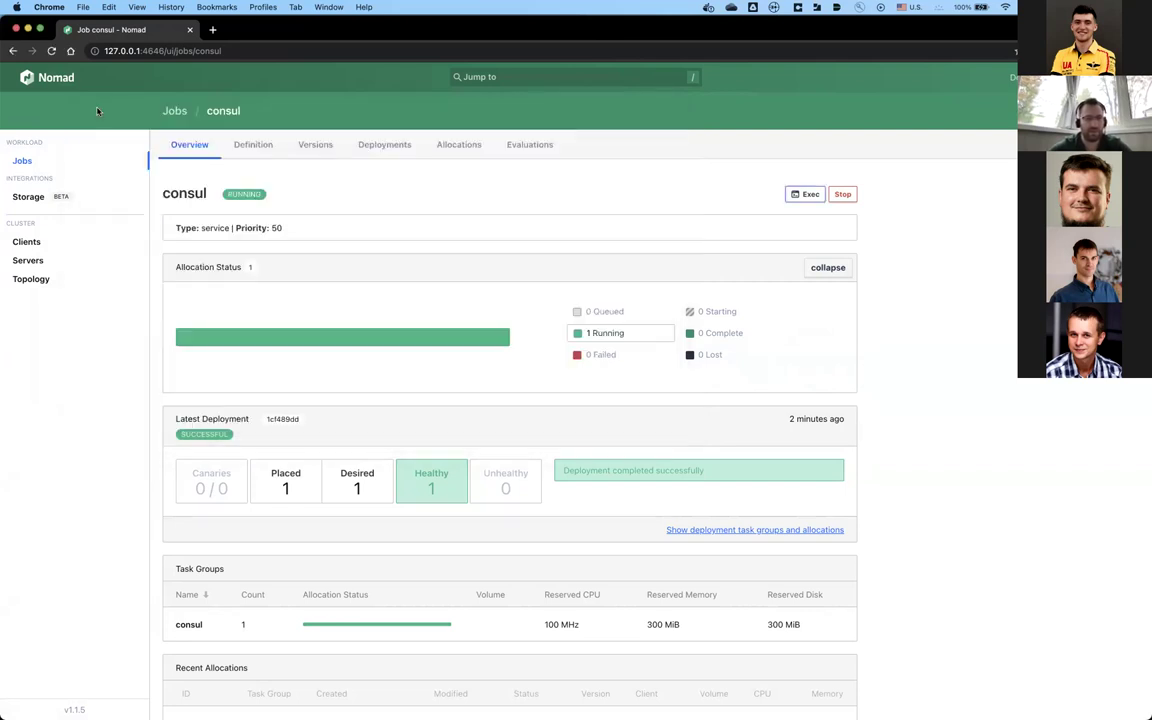
Step: Reopen the exec window, reposition it, and pick the consul task for a shell
left_click(803, 194)
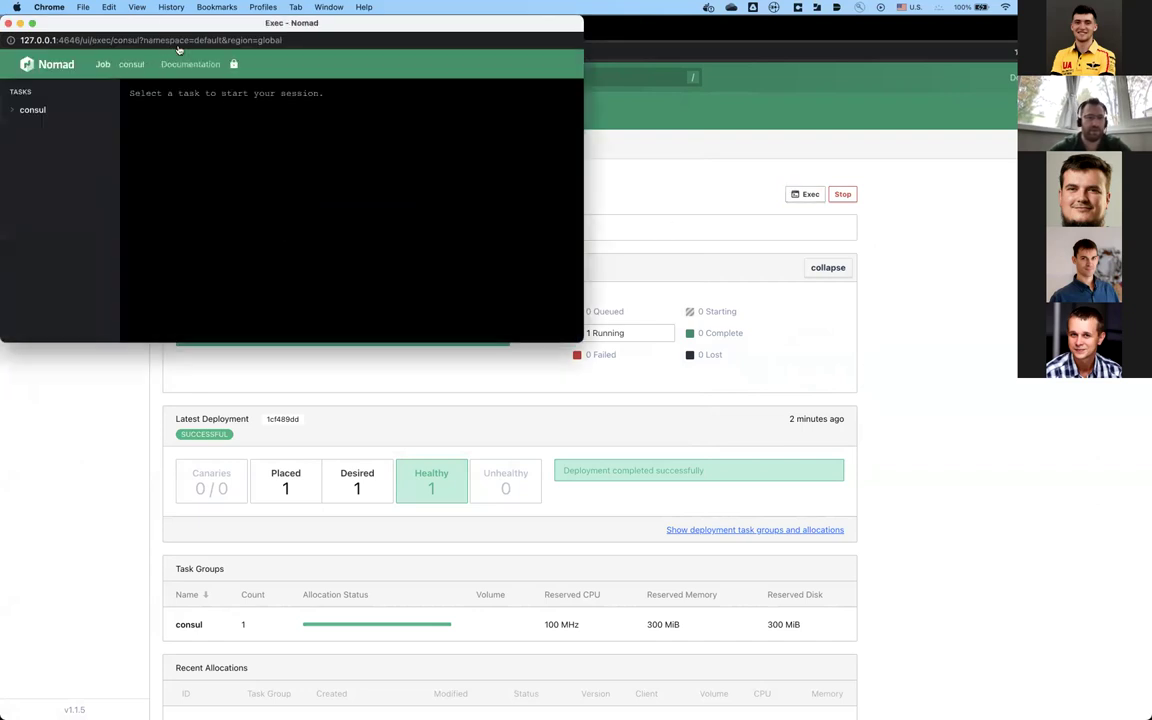
left_click_drag(177, 23, 205, 70)
left_click_drag(262, 110, 250, 126)
left_click(107, 213)
left_click(116, 234)
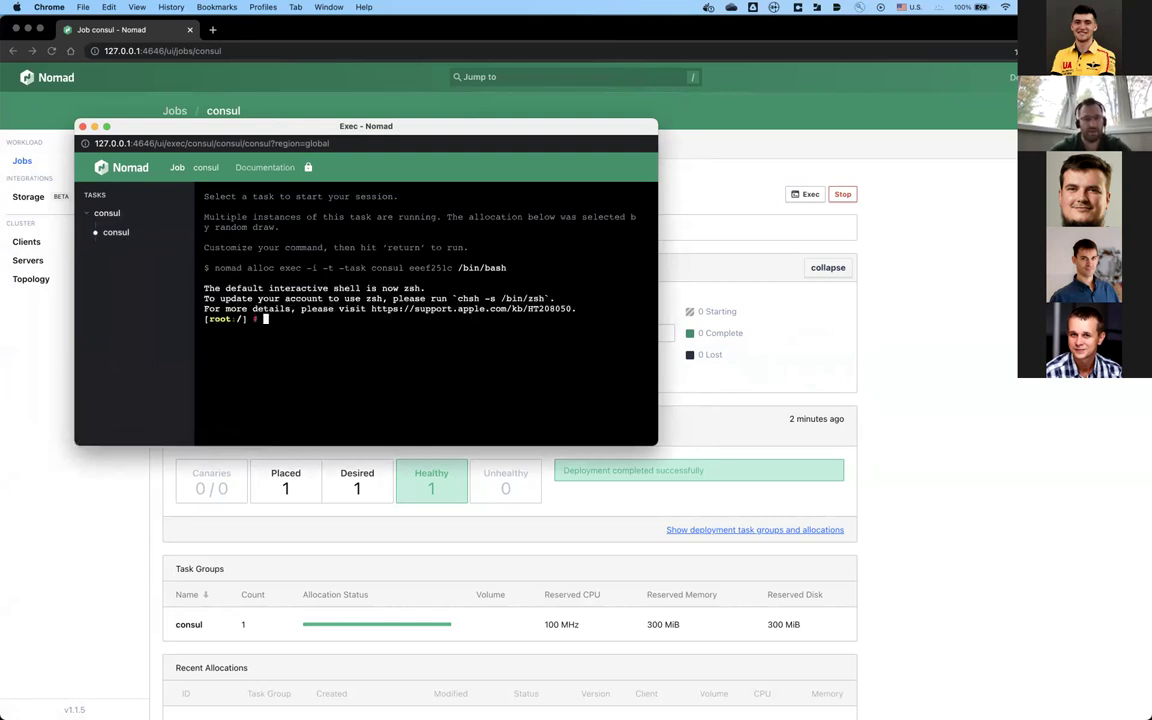
Step: Run cd ${NOMAD_TASK_DIR} and ls to show the consul binary in /local
type("cd")
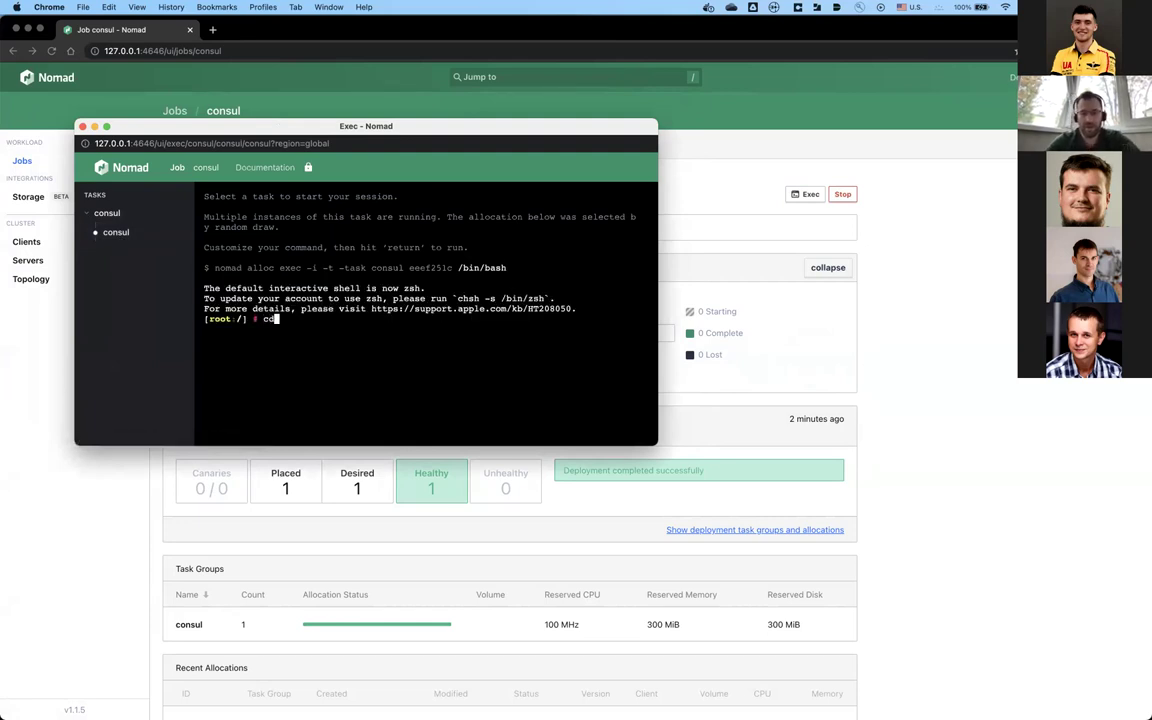
type(" ${}")
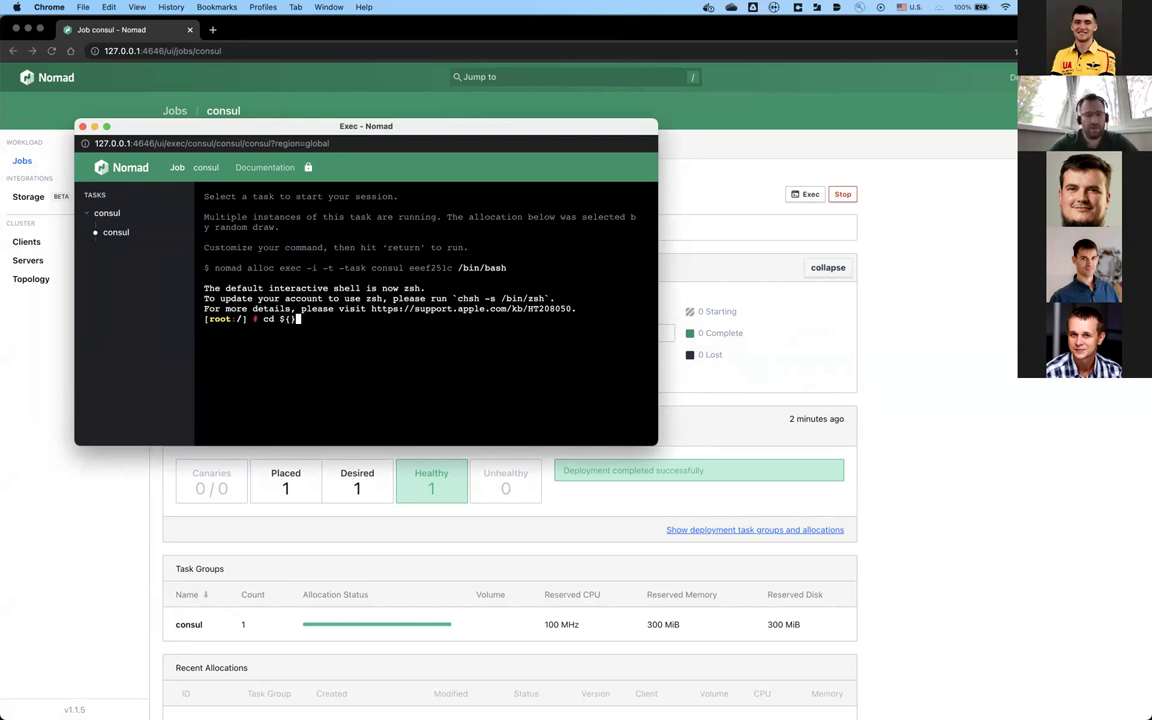
key("Left")
type("NOMAD_")
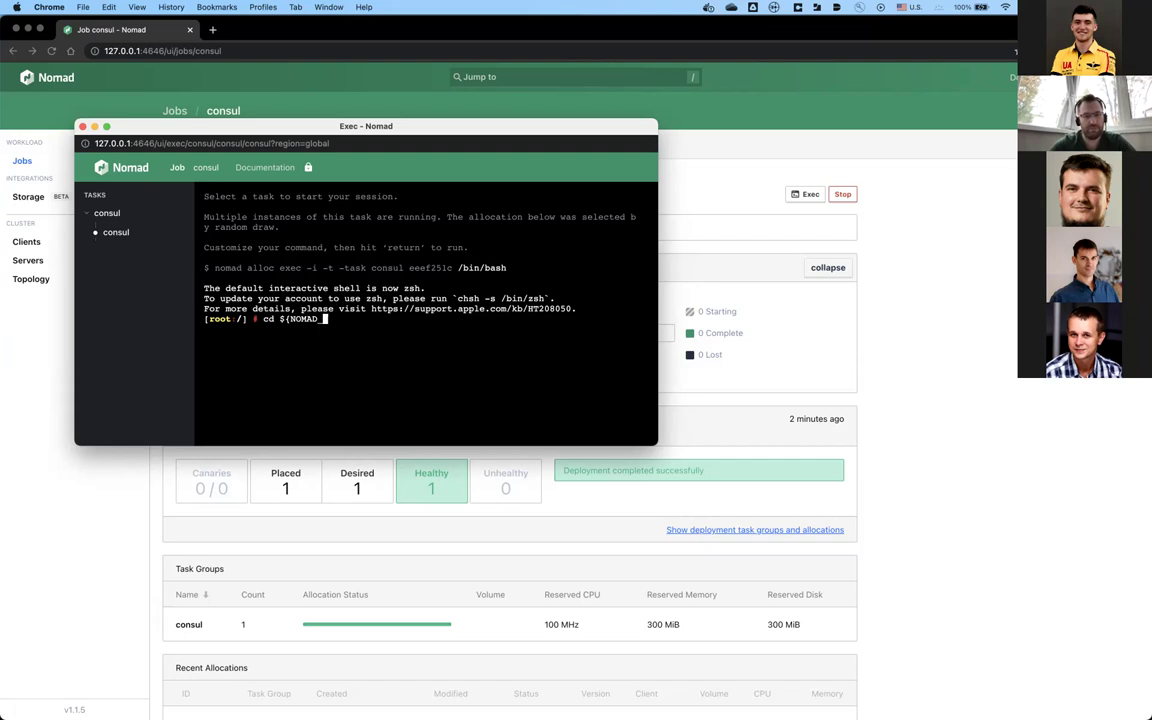
type("TASK_DIR")
key("Right")
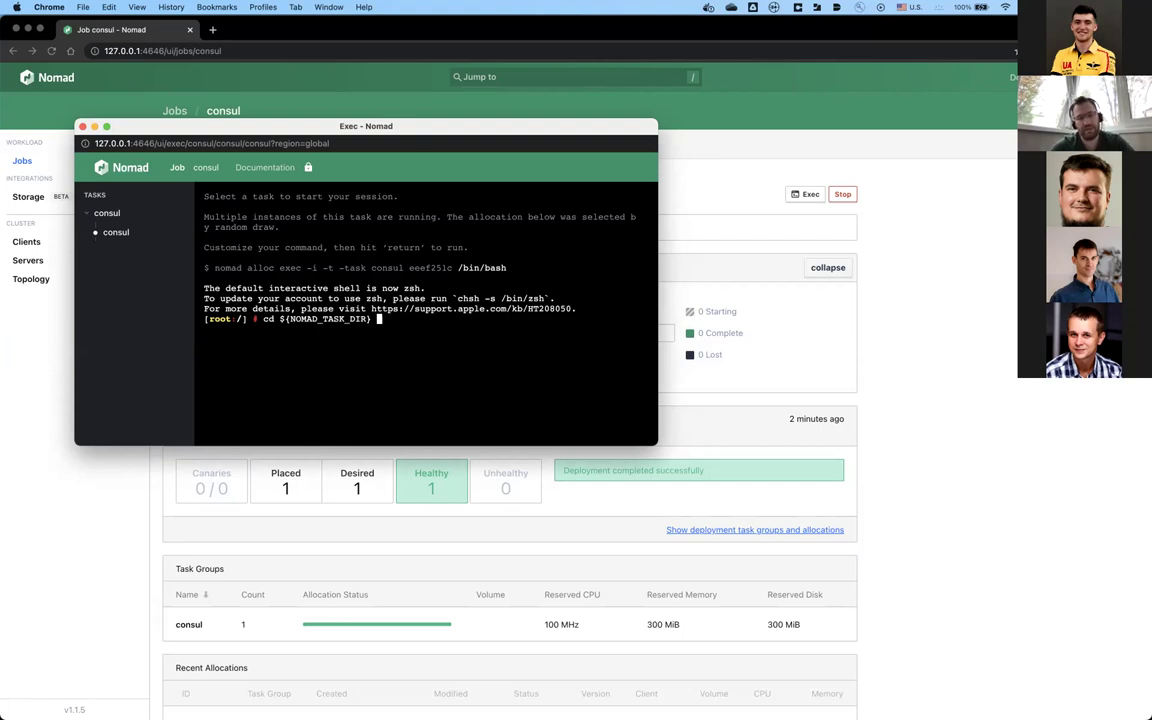
key("Return")
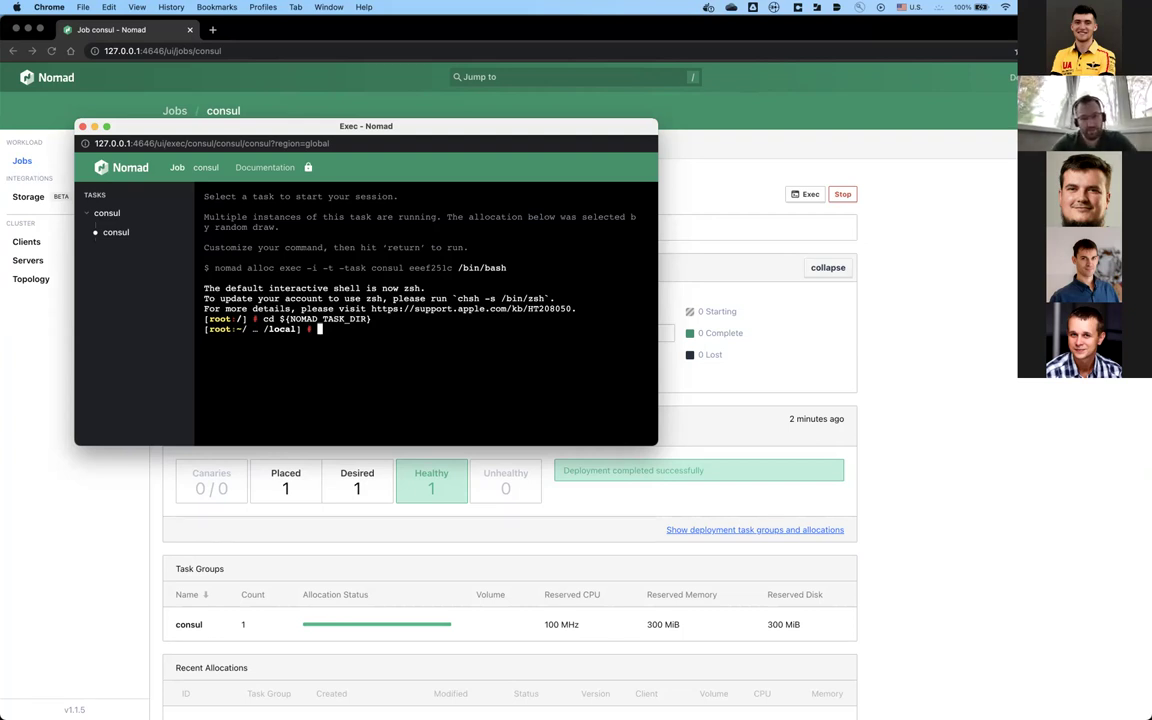
type("ls")
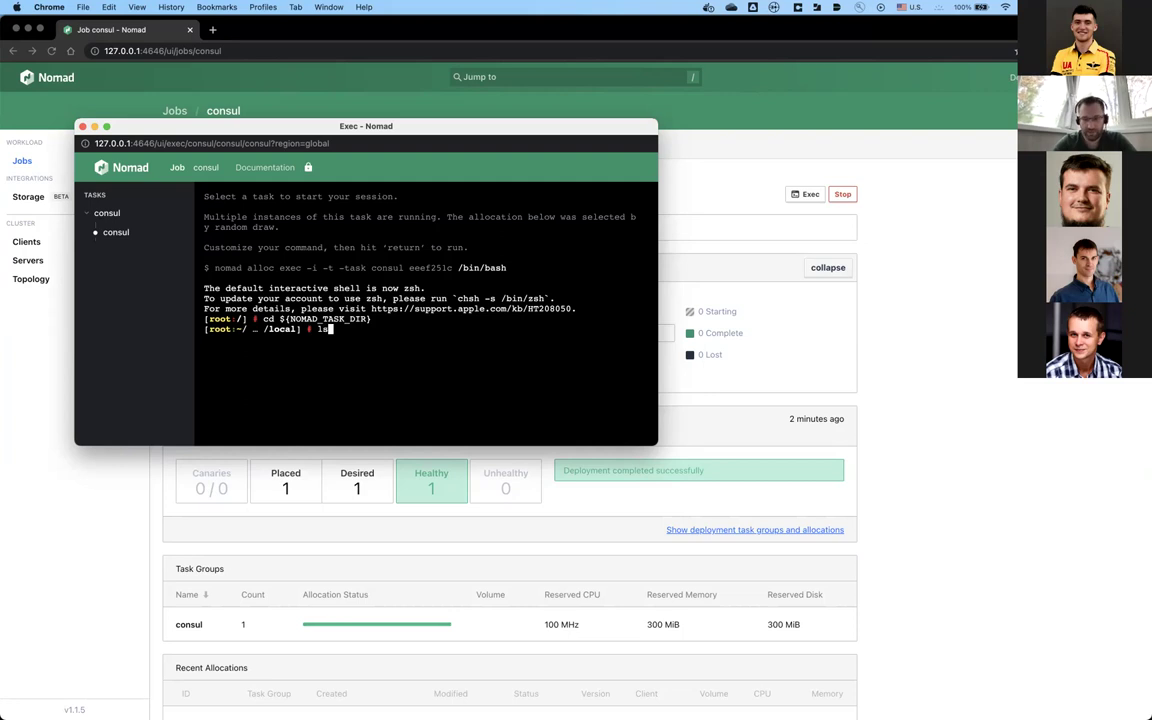
key("Return")
Step: Type a partial './consul kv' command, then start erasing it
type("./con")
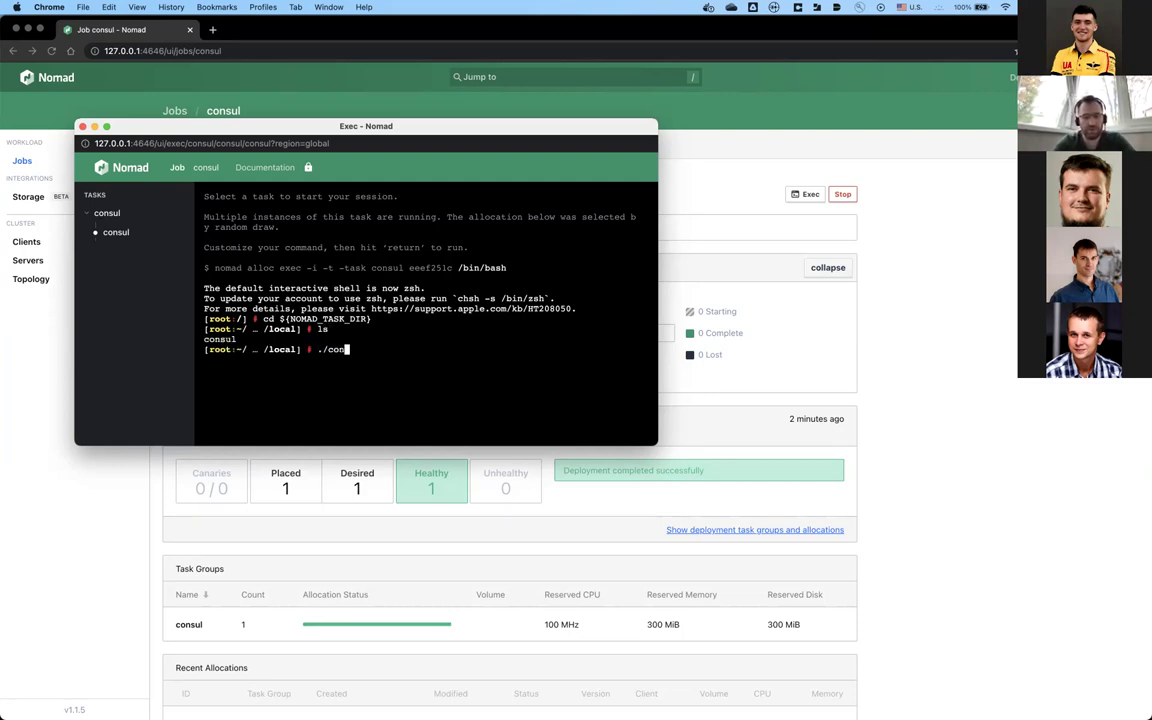
type("sul")
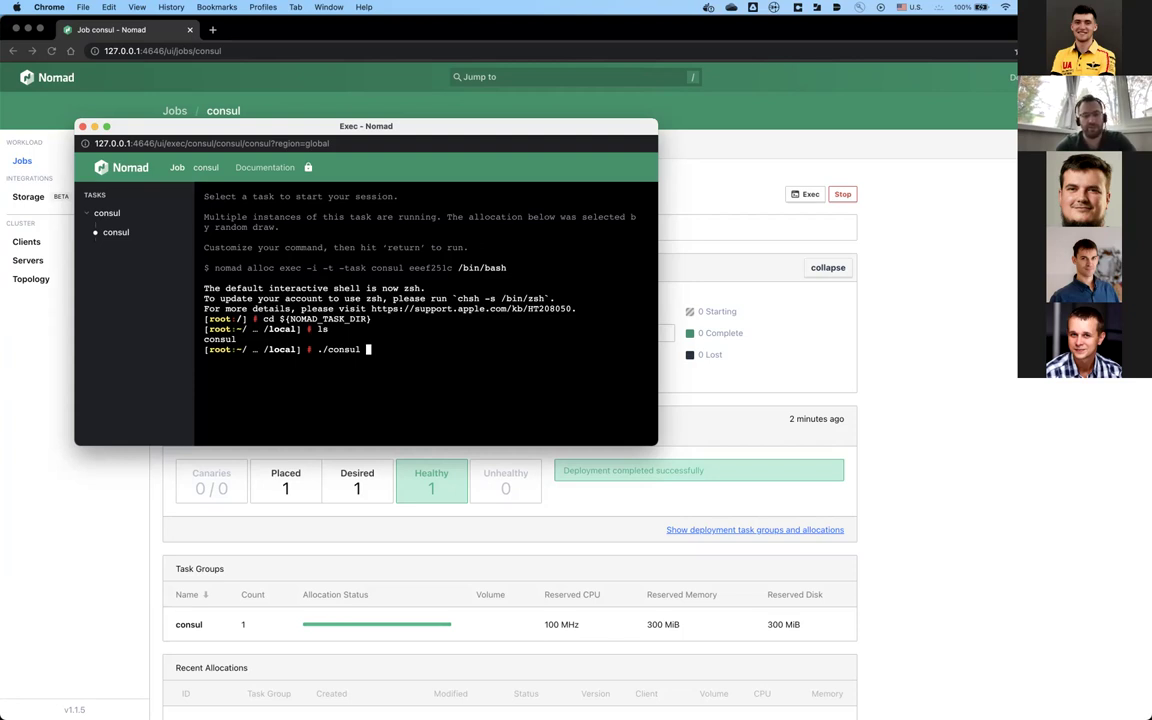
type("kv")
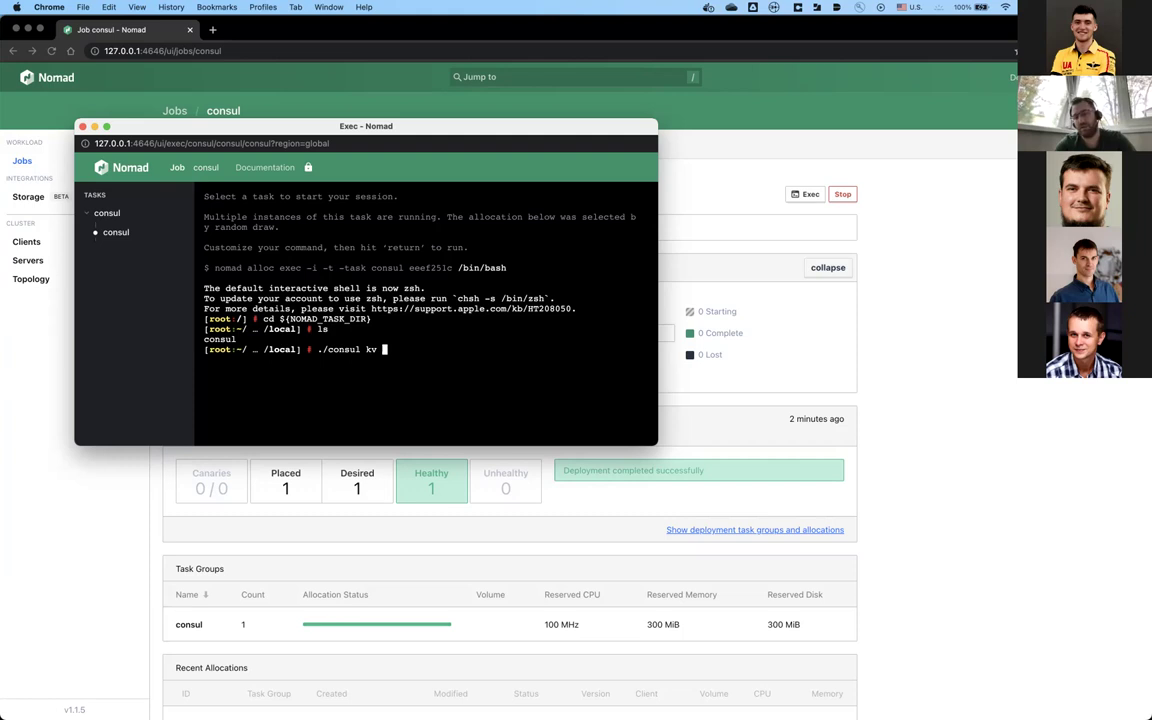
key("BackSpace")
key("BackSpace")
key("BackSpace")
key("BackSpace")
key("BackSpace")
key("BackSpace")
key("BackSpace")
key("BackSpace")
key("BackSpace")
key("BackSpace")
key("BackSpace")
key("BackSpace")
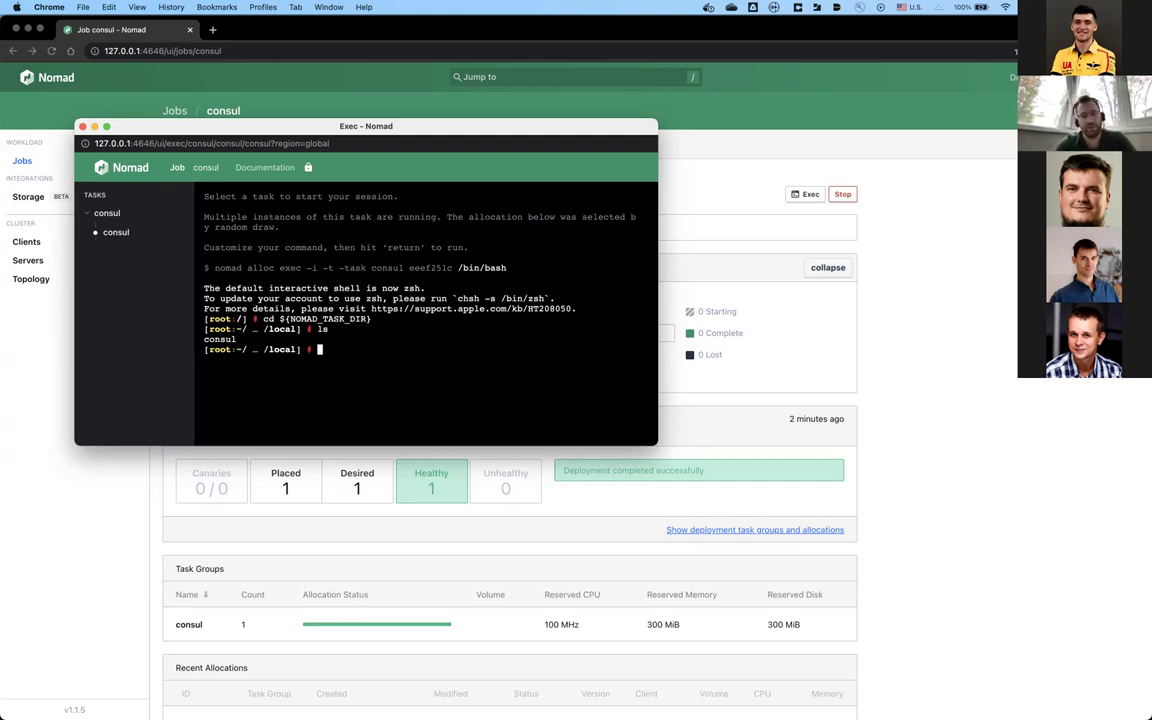
Step: Silently read the MySQL password into $REPLY with read -s
type("read -s")
key("Return")
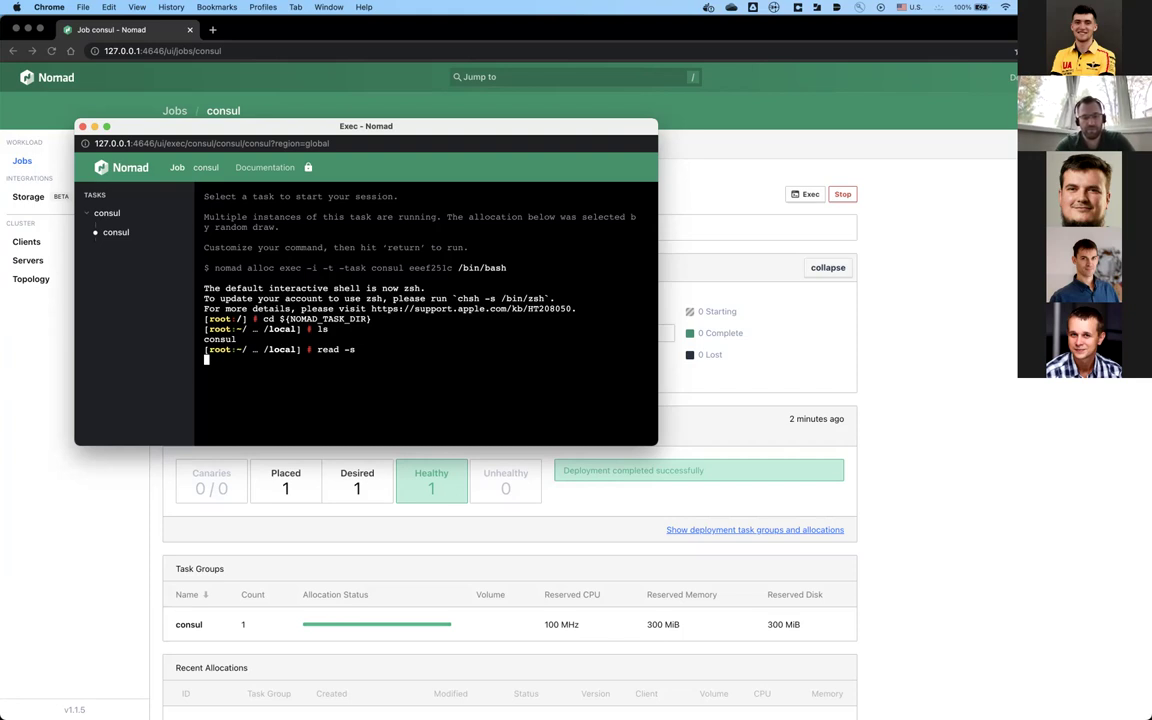
key("Return")
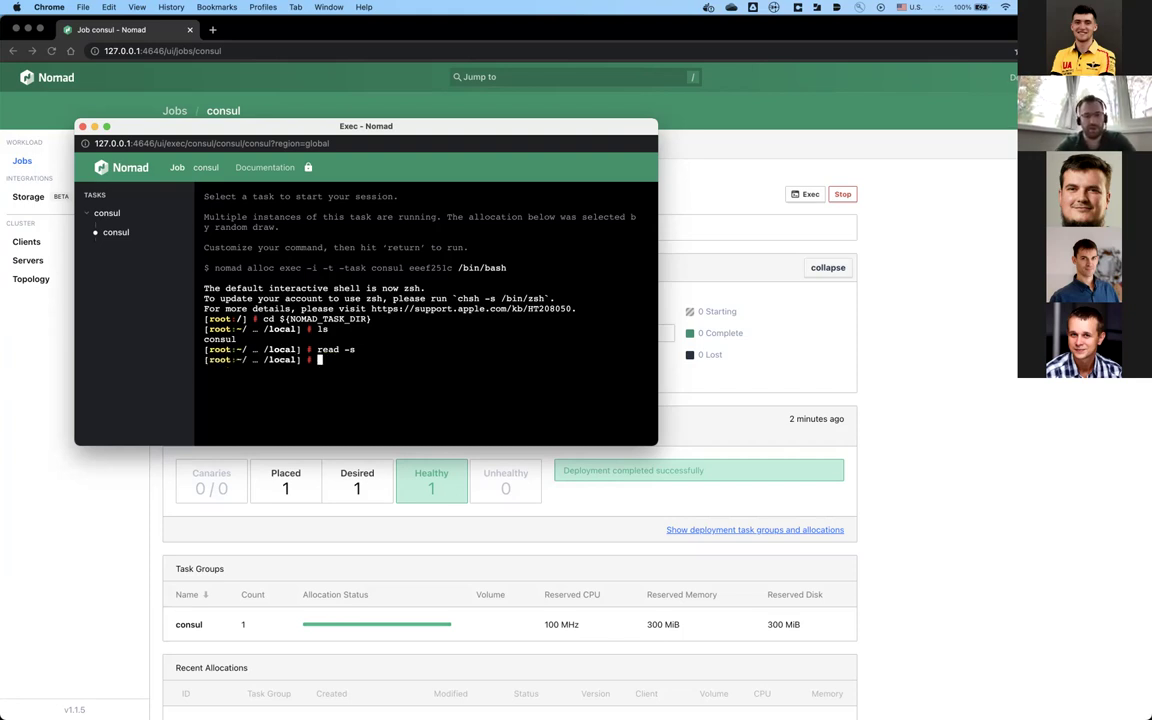
Step: Store it with ./consul kv put mysql/password $REPLY, then close the exec window
type("./consul ")
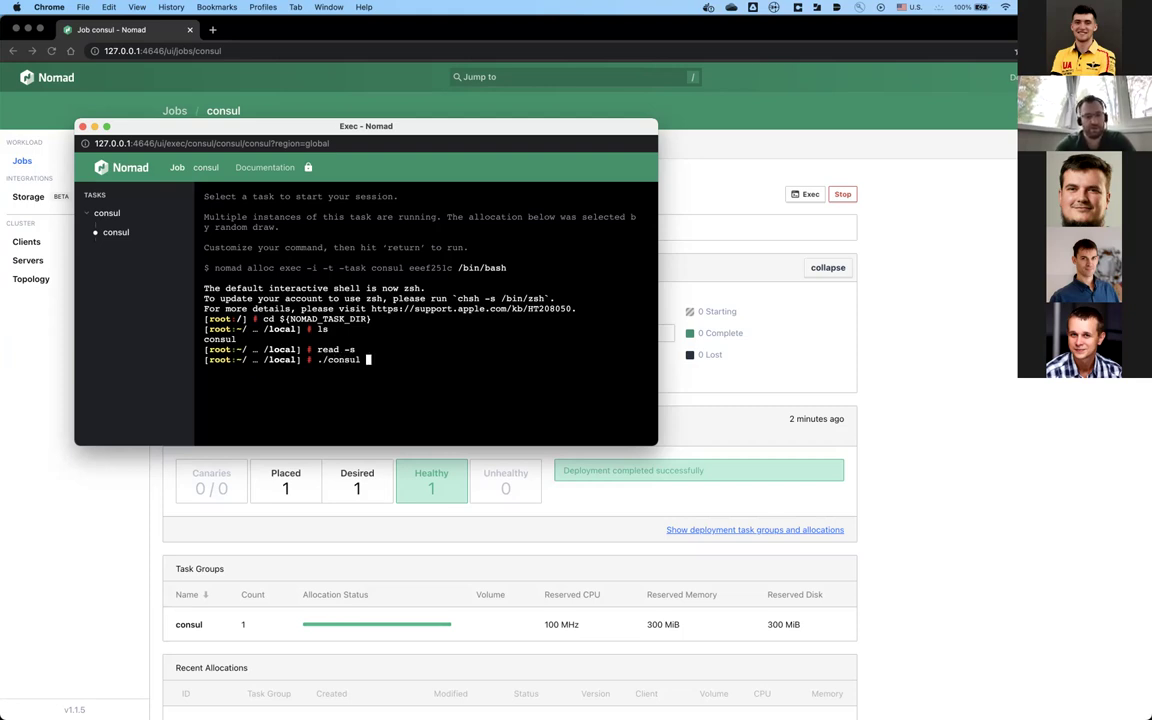
type("kv ")
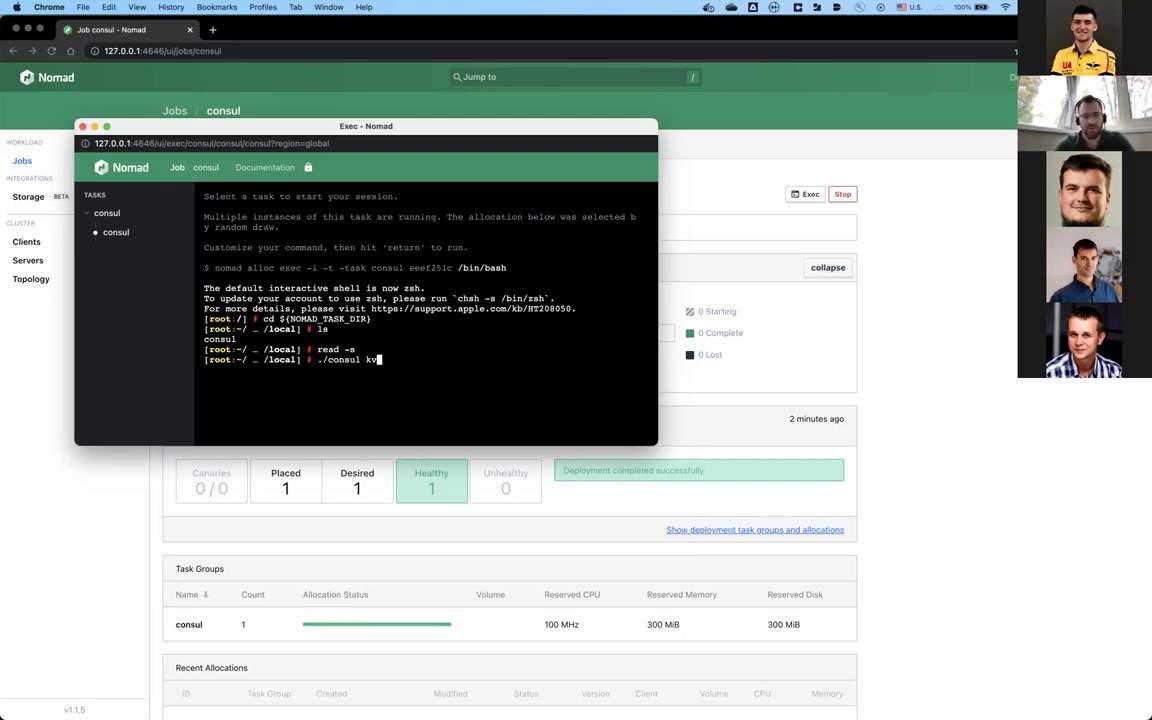
type("put ")
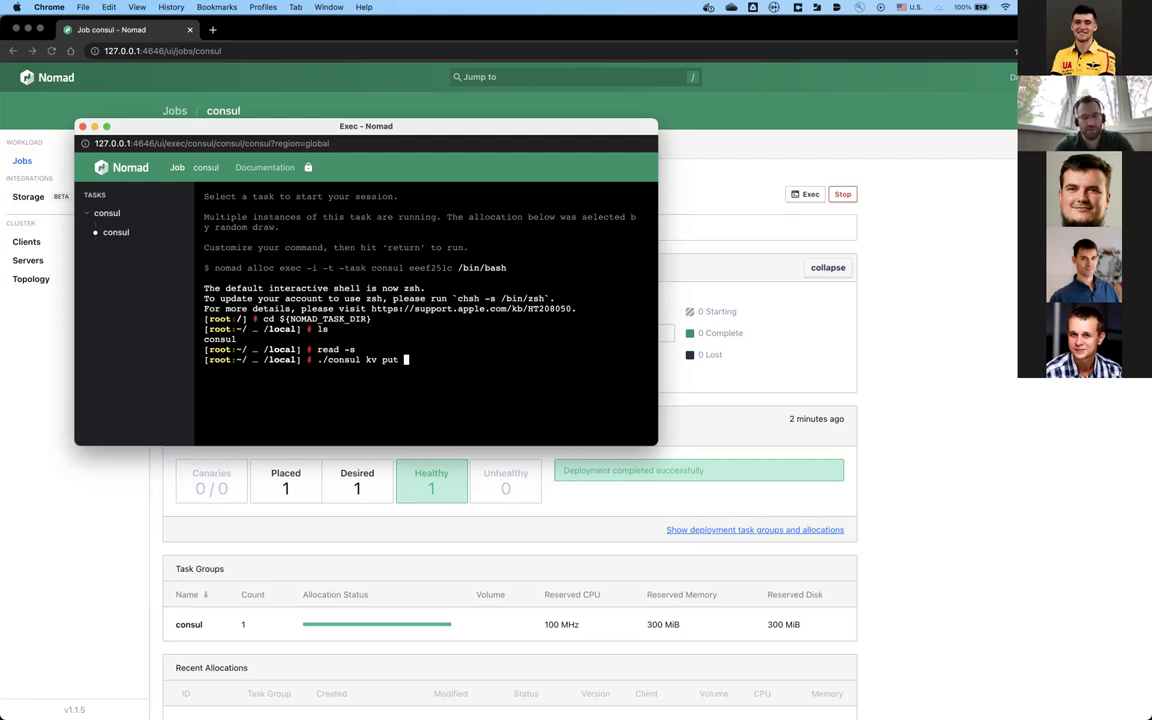
type("mysql/")
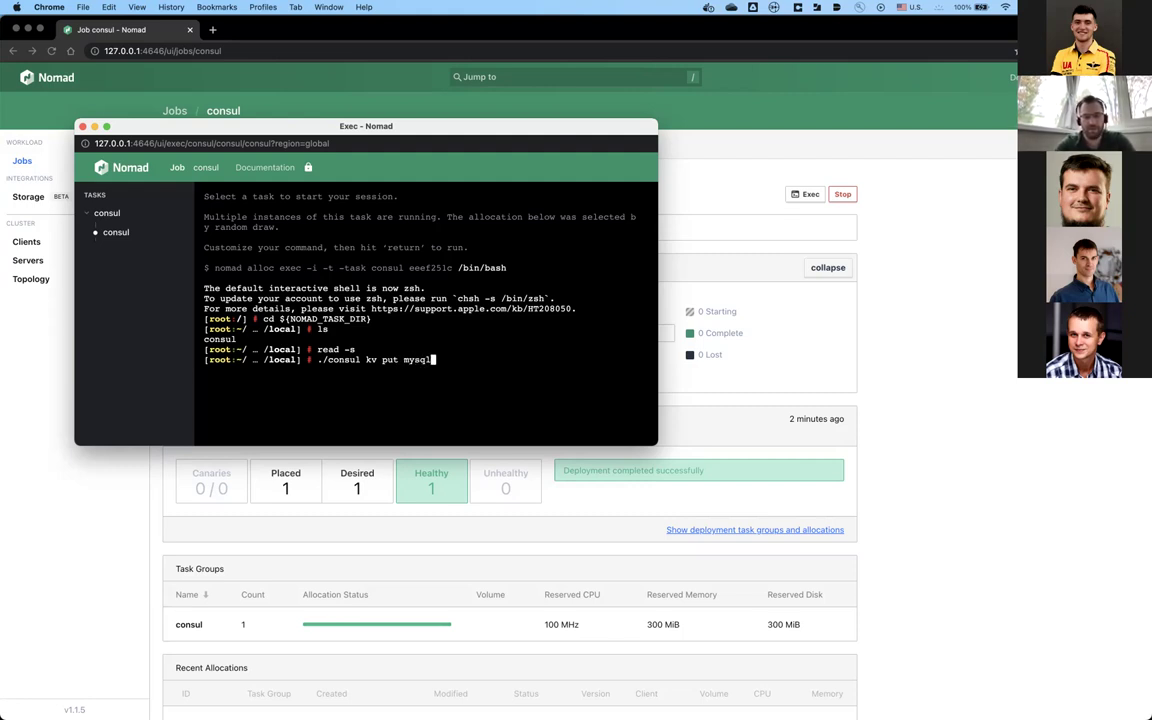
type("password")
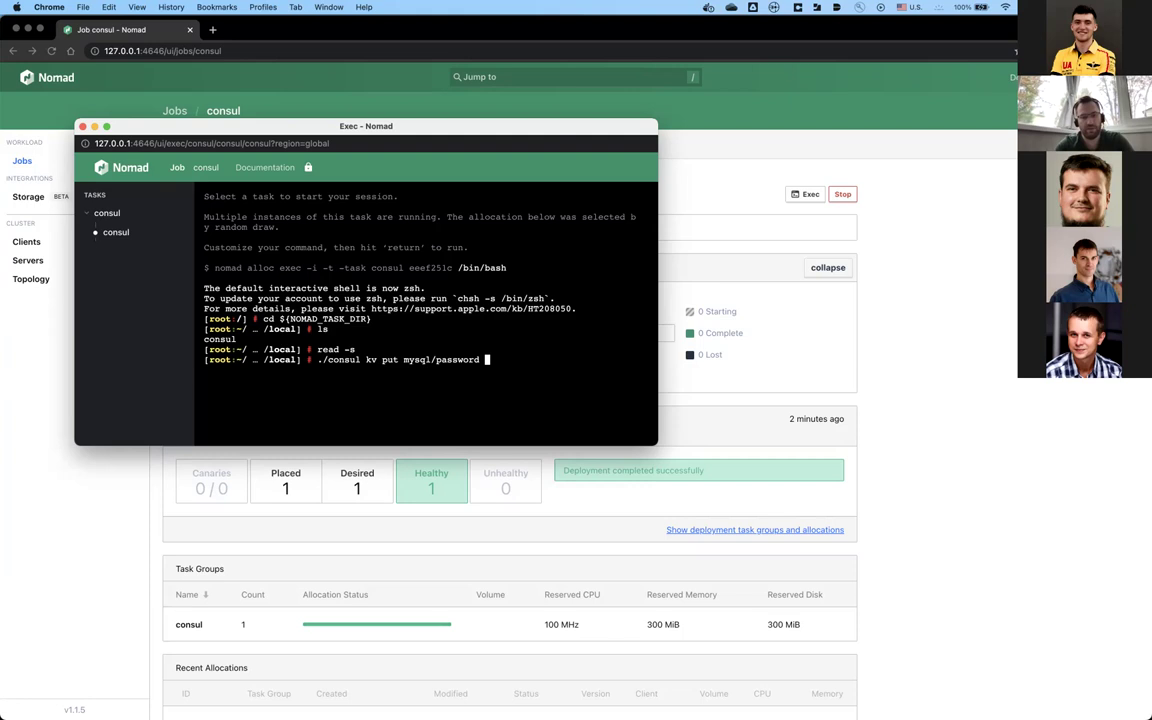
type("$")
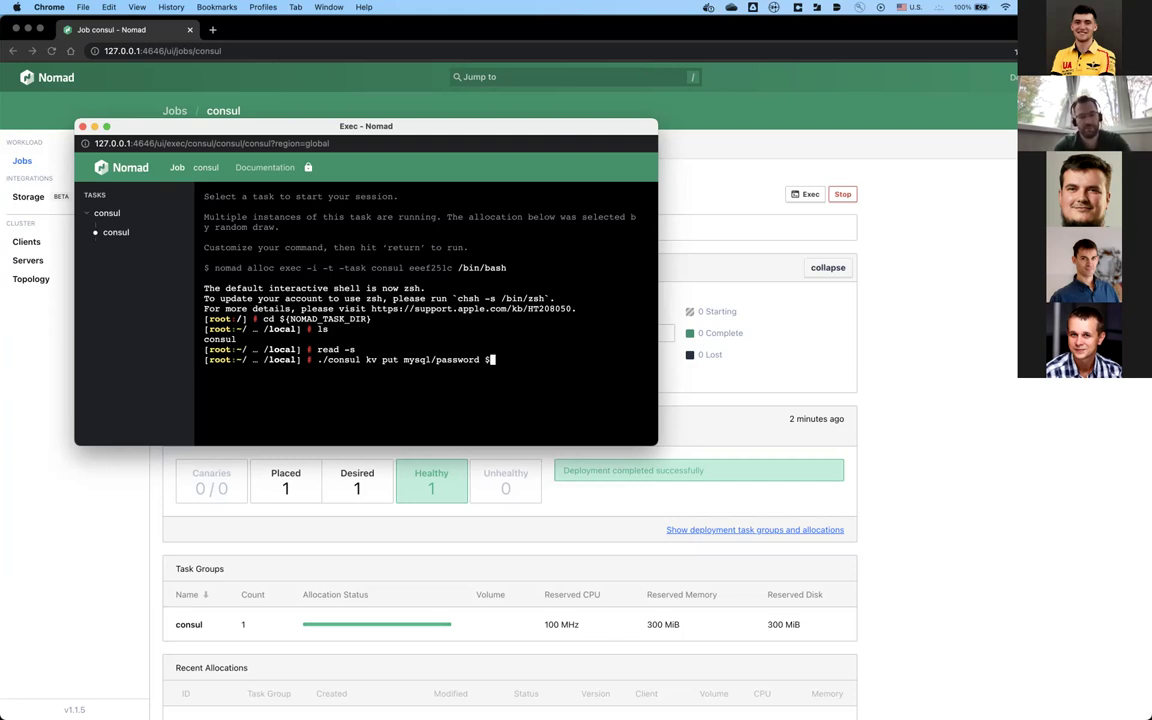
type("RE")
type("Y")
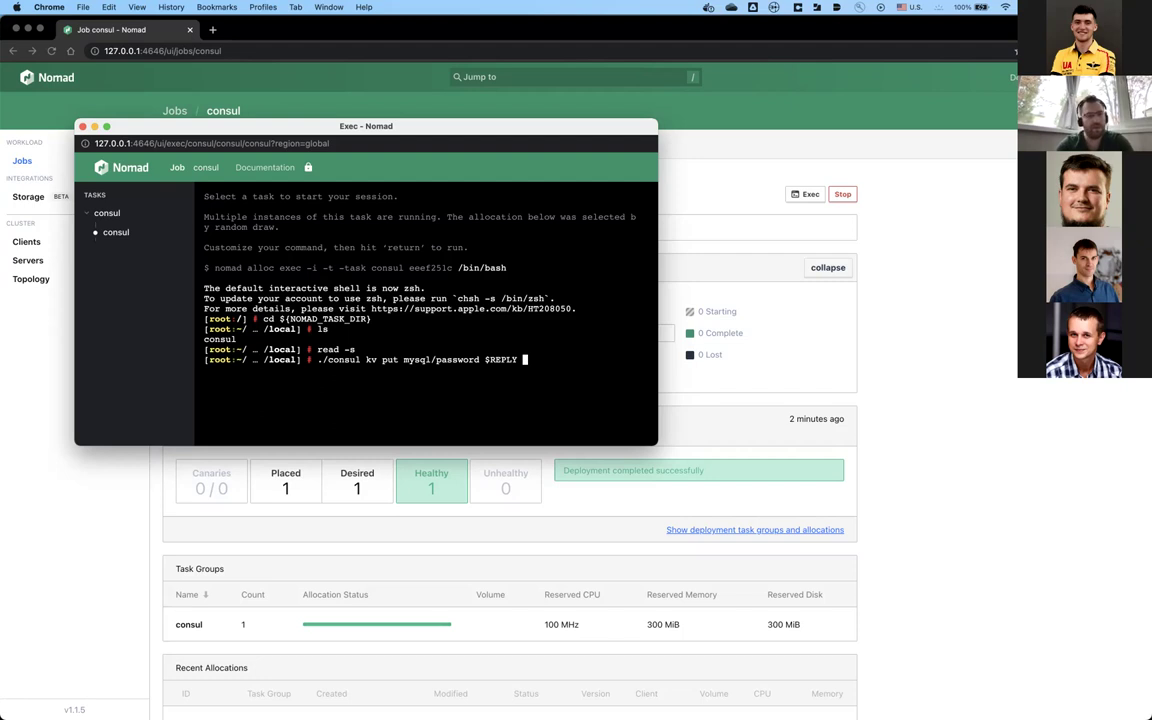
key("Return")
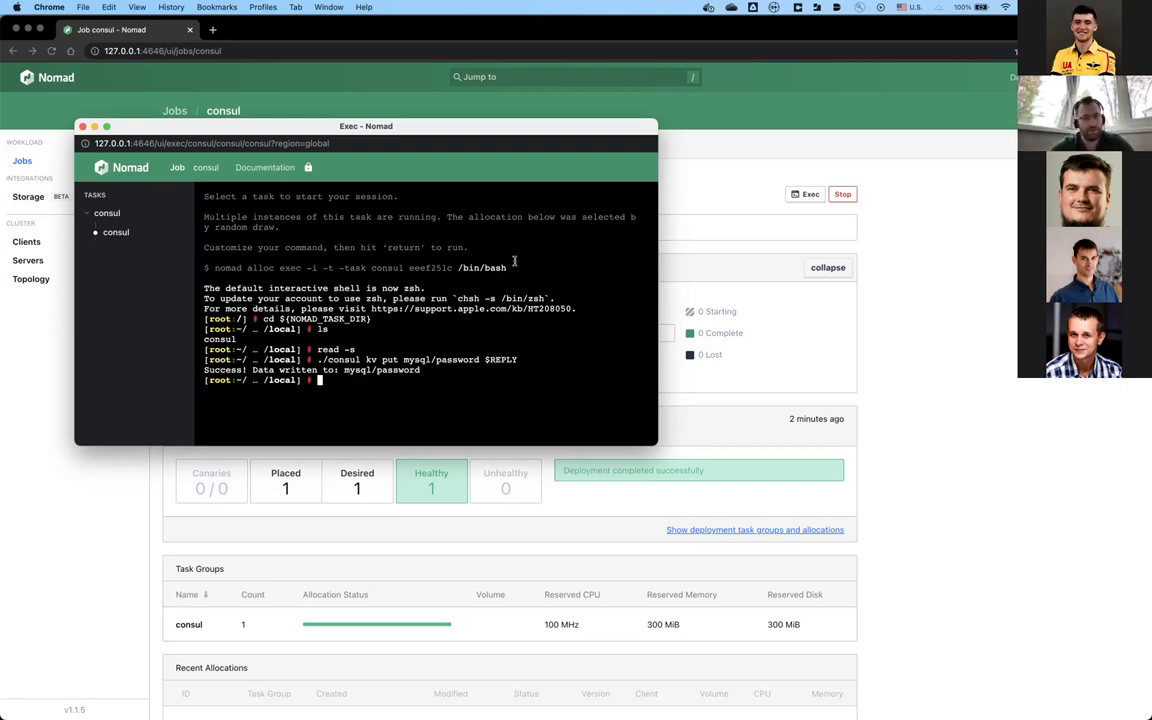
left_click(83, 126)
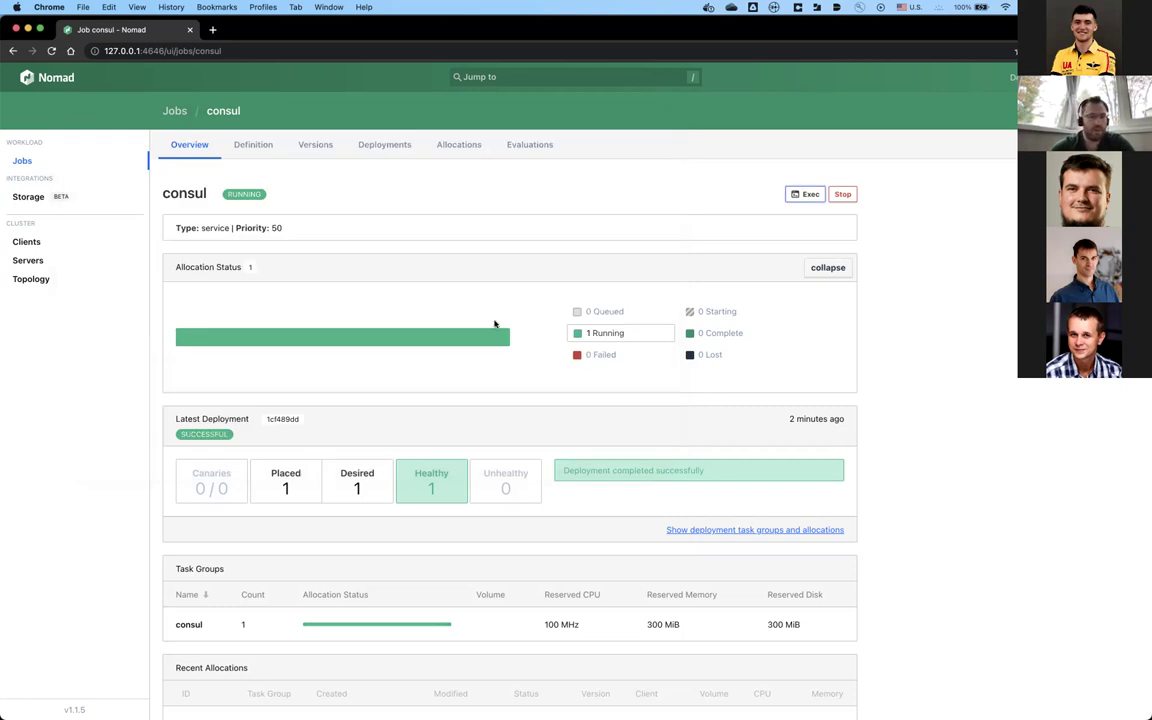
Step: In Atom, open nomad-wordpress-mysql.job and set its grammar to HashiCorp Configuration Language
key("super+Tab")
key("super+shift+Tab")
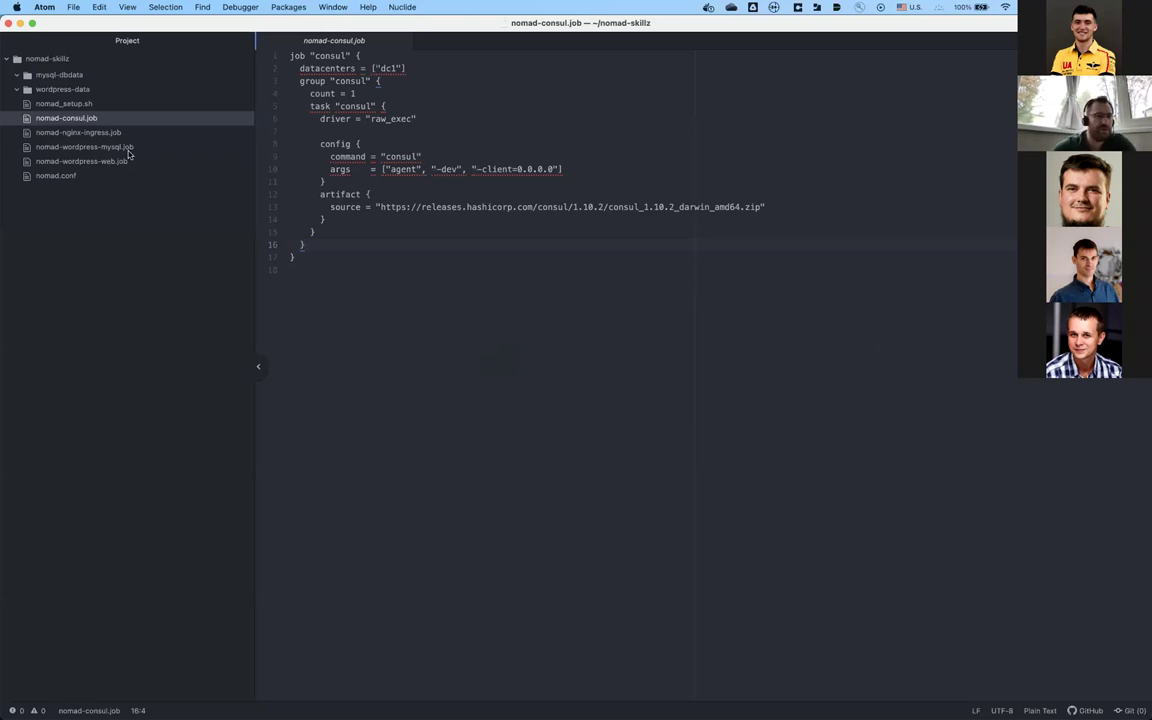
left_click(120, 146)
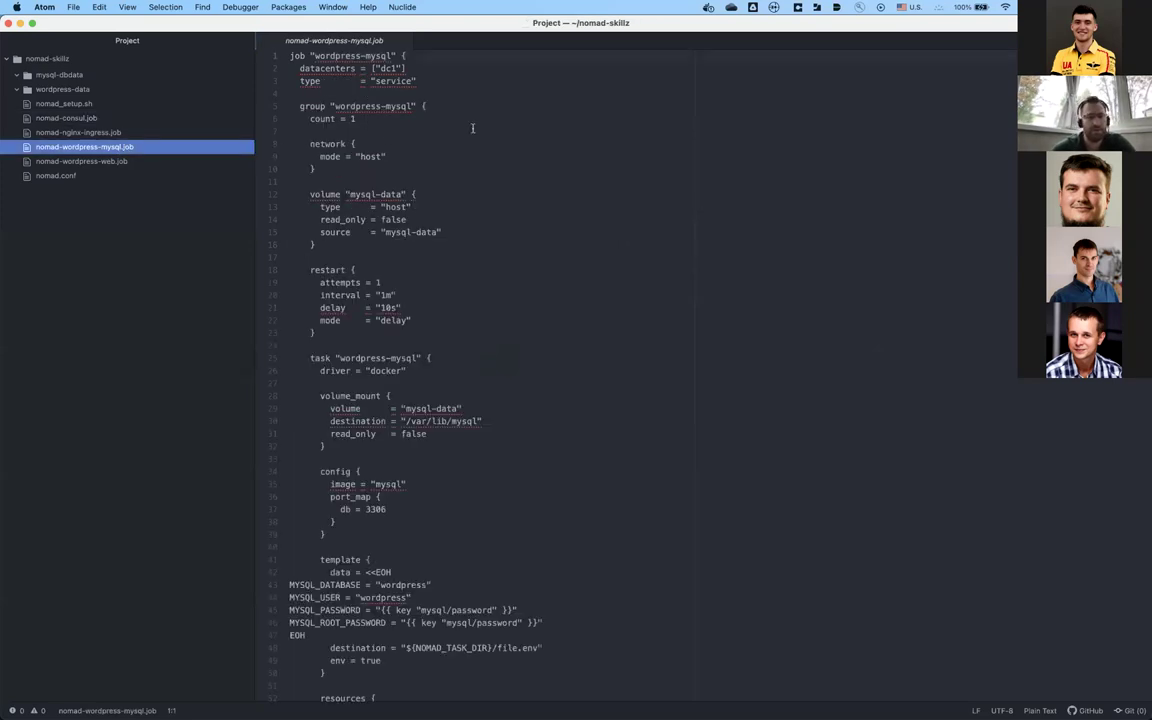
left_click(426, 106)
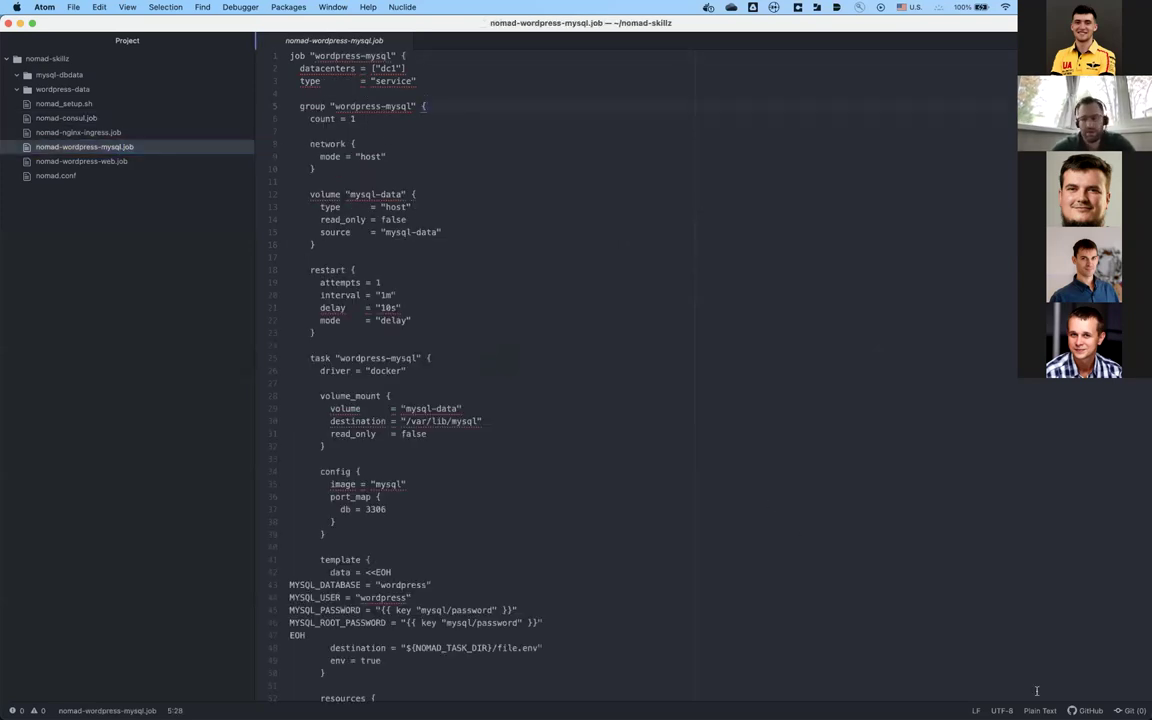
key("ctrl+shift+l")
type("hcl")
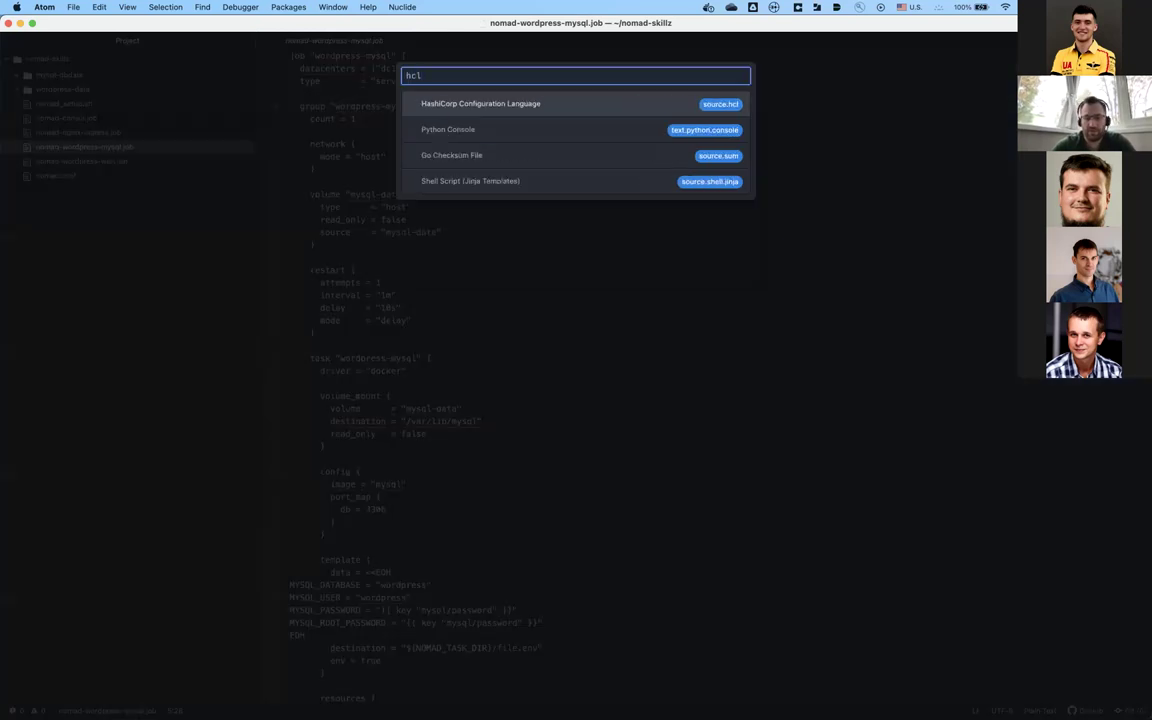
key("Return")
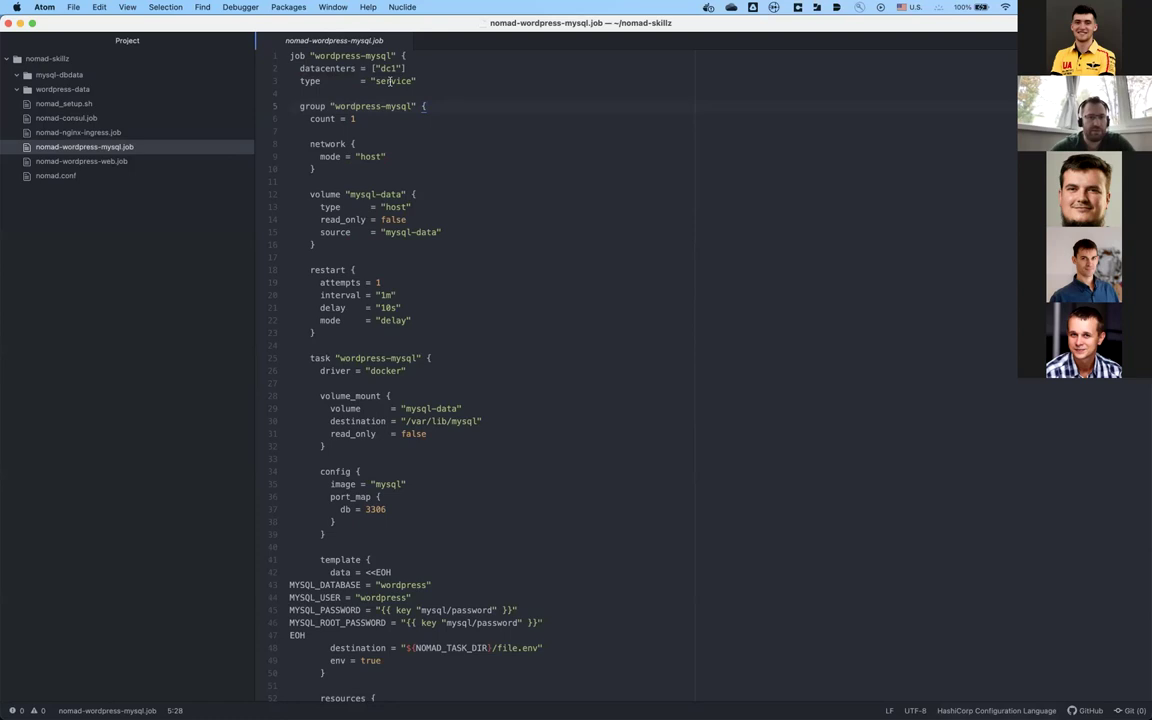
Step: Review the job's service type, count = 1 and mysql-data volume block, then open nomad.conf
left_click(424, 75)
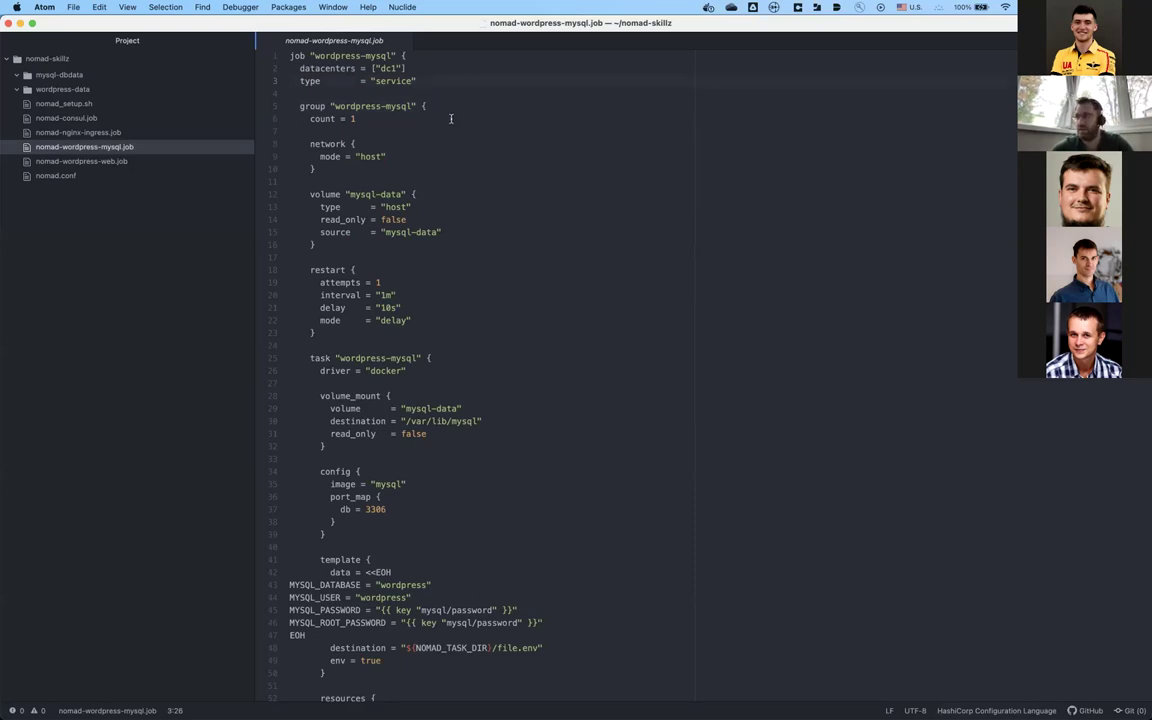
left_click(451, 119)
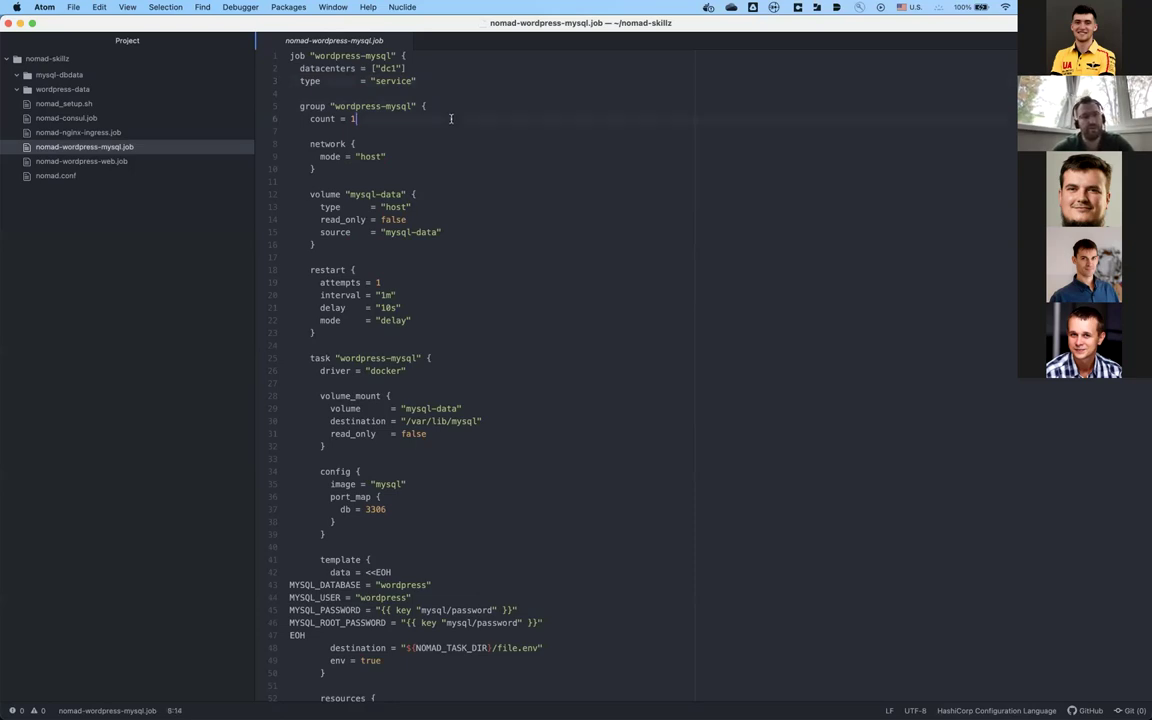
left_click(450, 133)
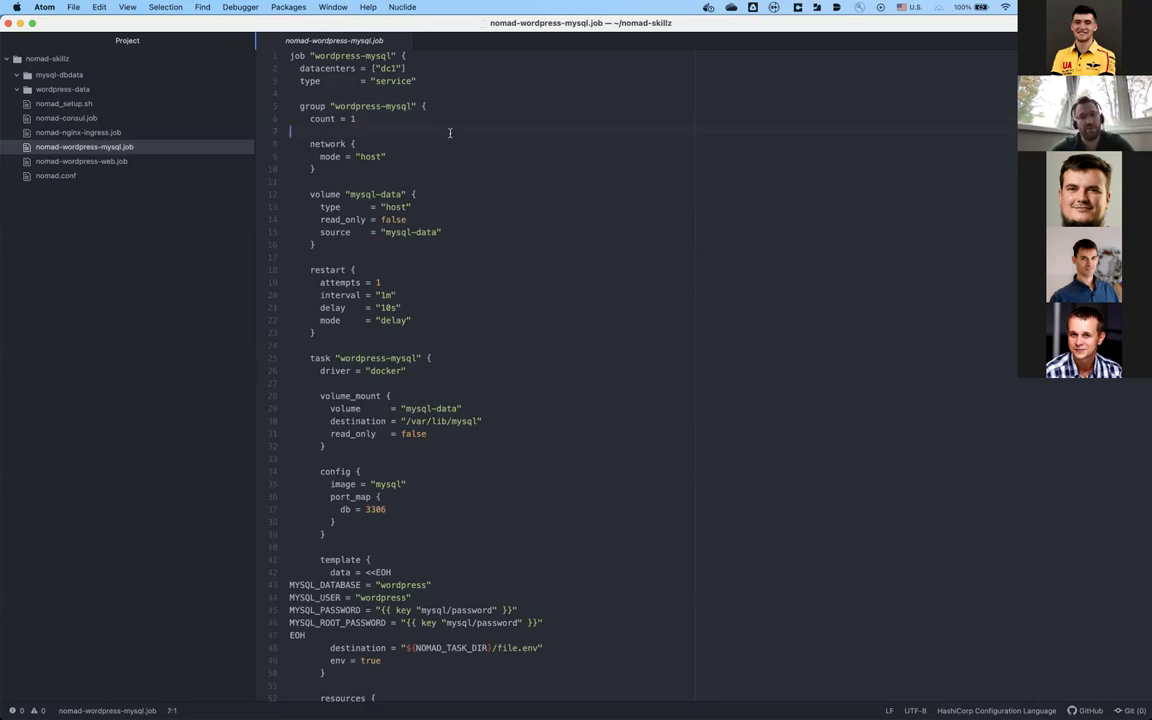
left_click(454, 182)
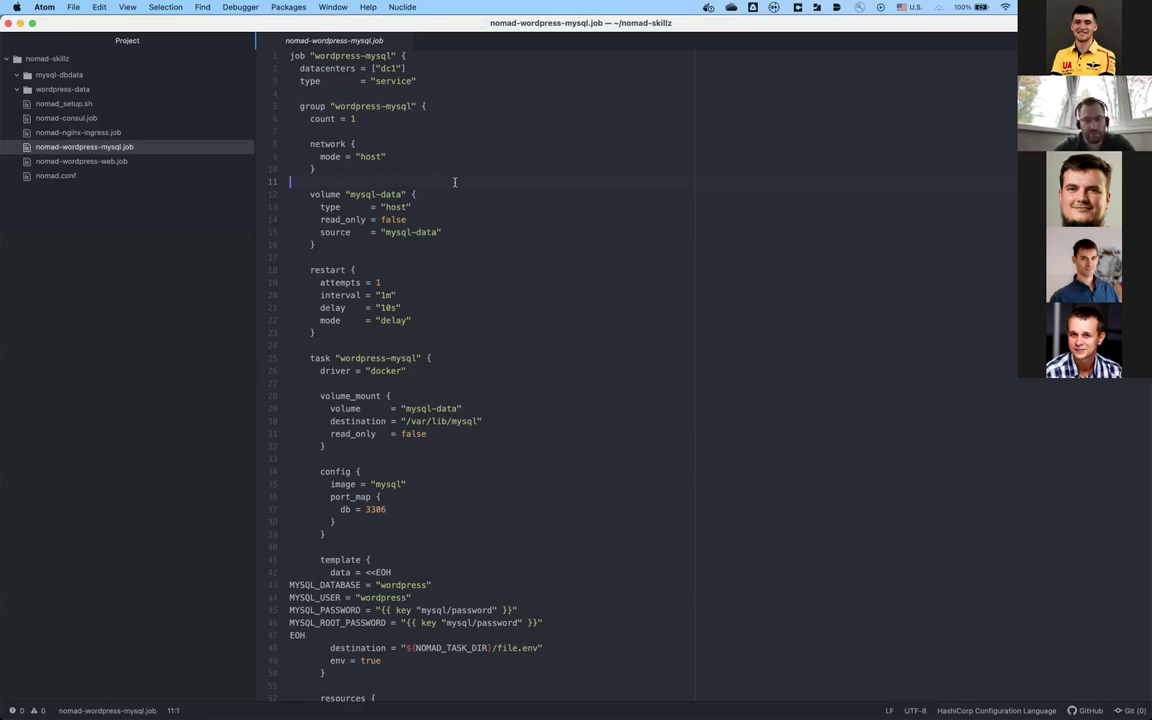
key("Down")
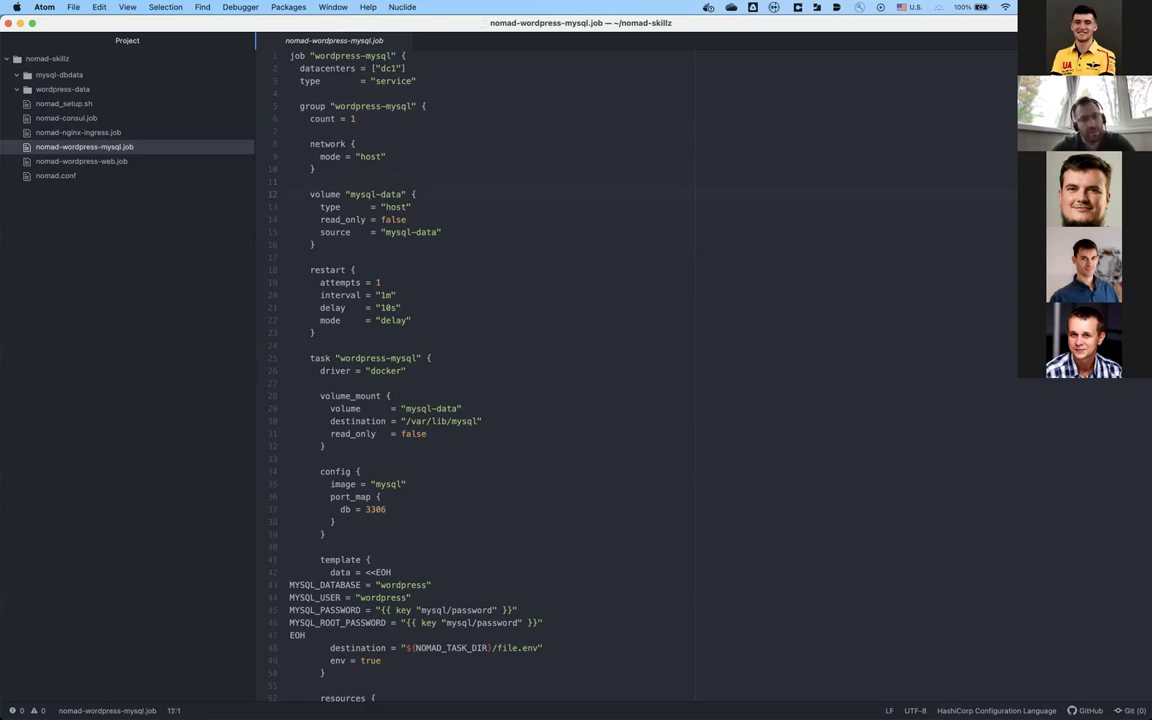
key("shift+Down")
key("shift+Down")
key("shift+Down")
key("shift+Down")
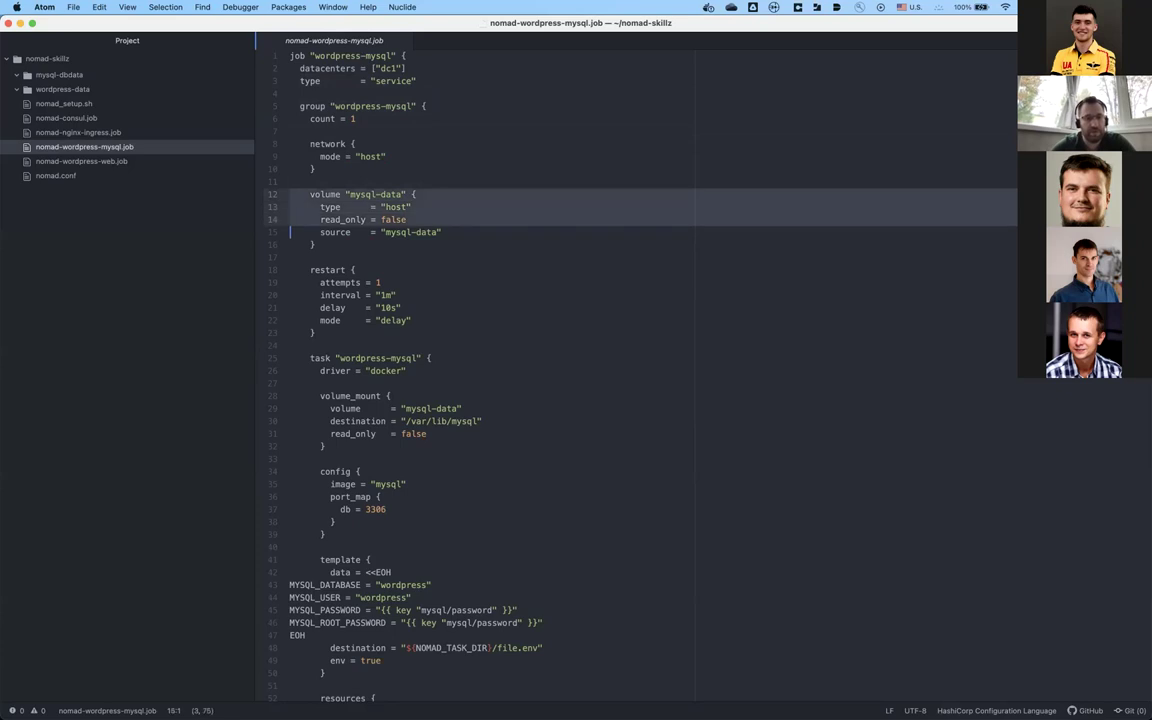
key("Right")
key("Up")
key("Right")
key("Right")
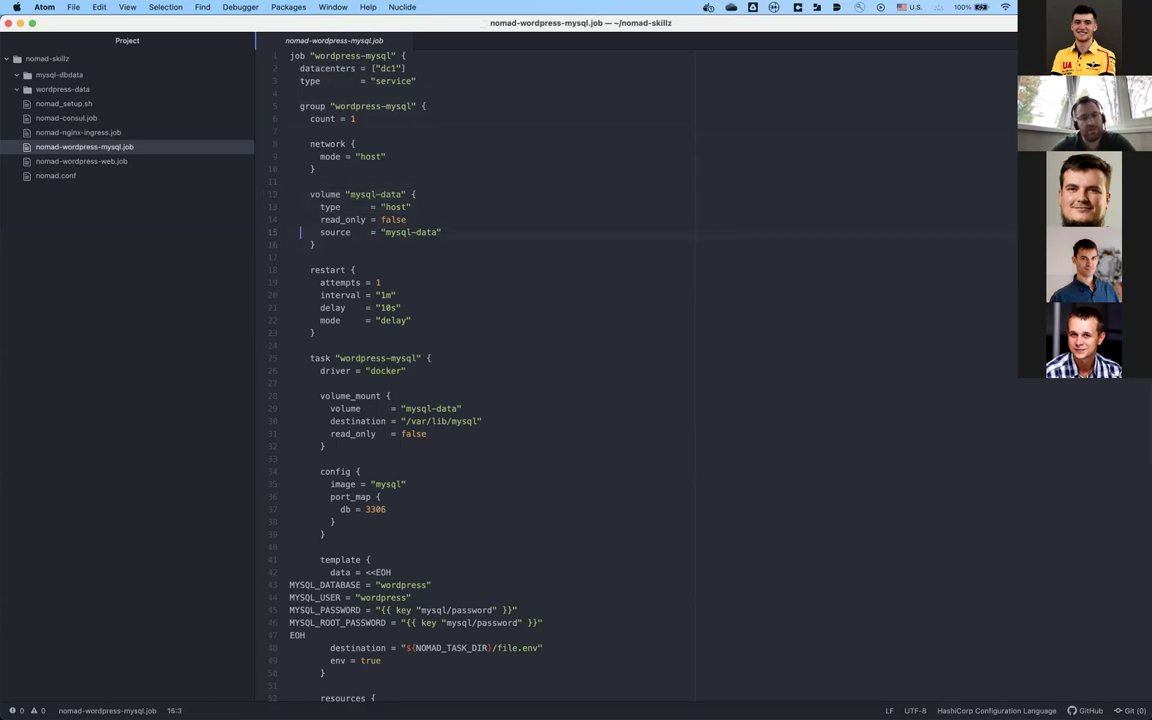
key("Up")
key("Up")
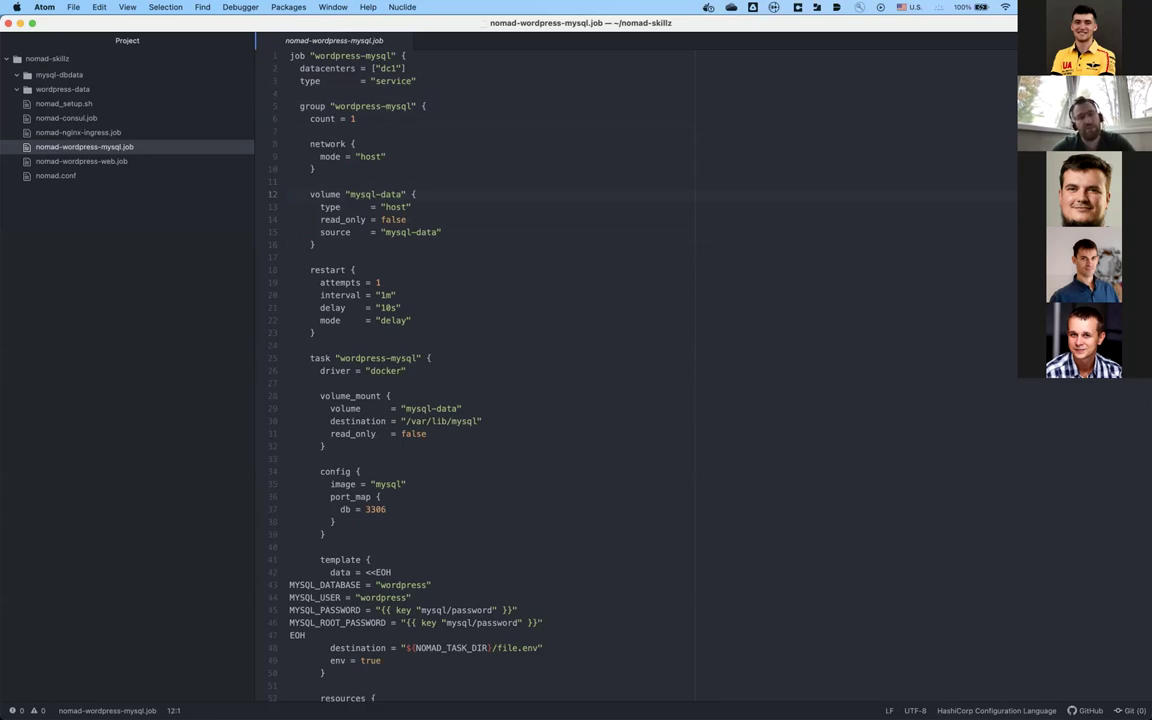
left_click(72, 173)
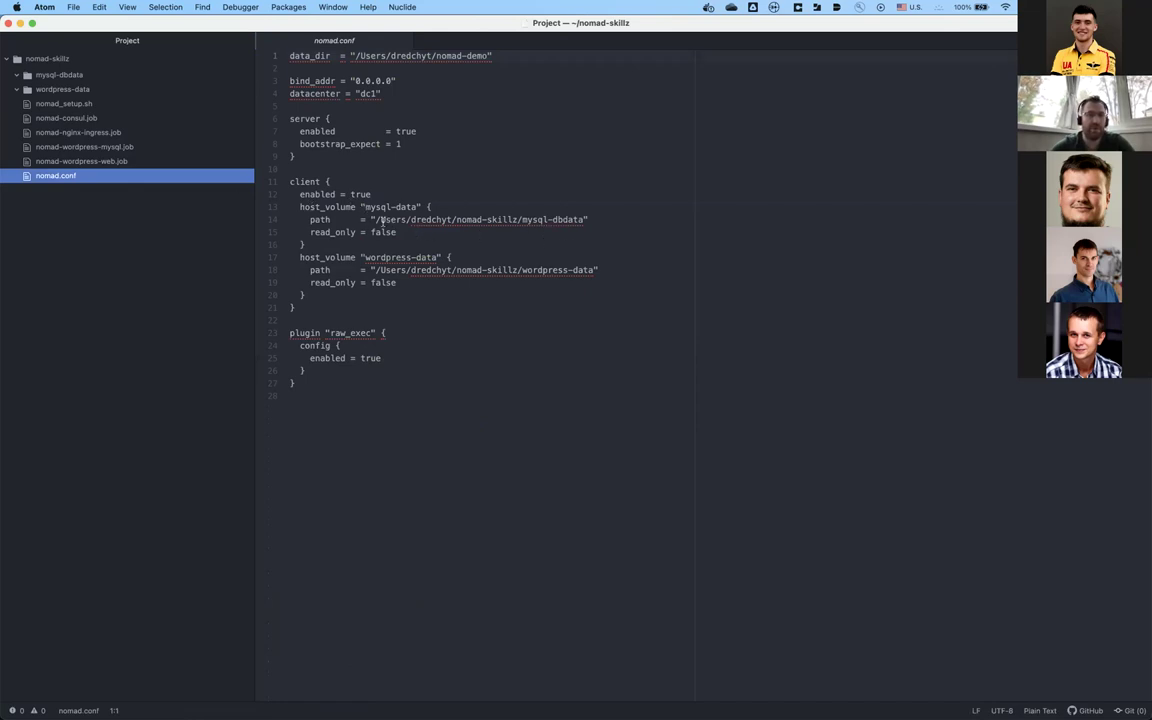
left_click(91, 147)
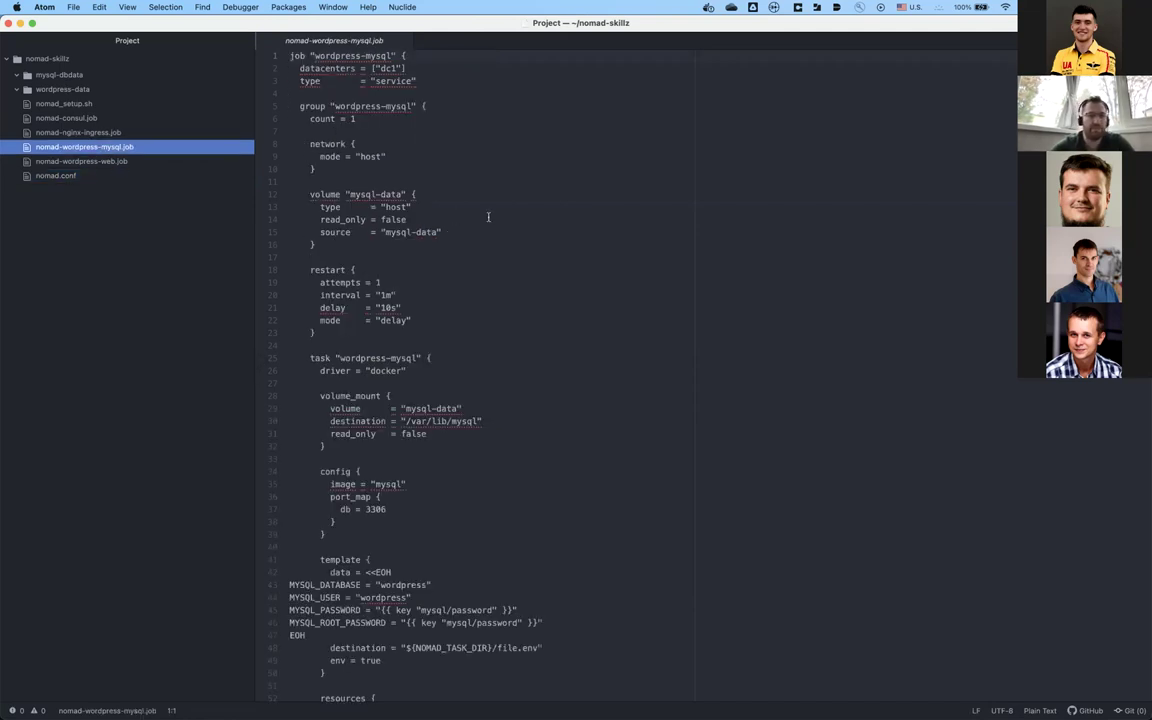
left_click(488, 217)
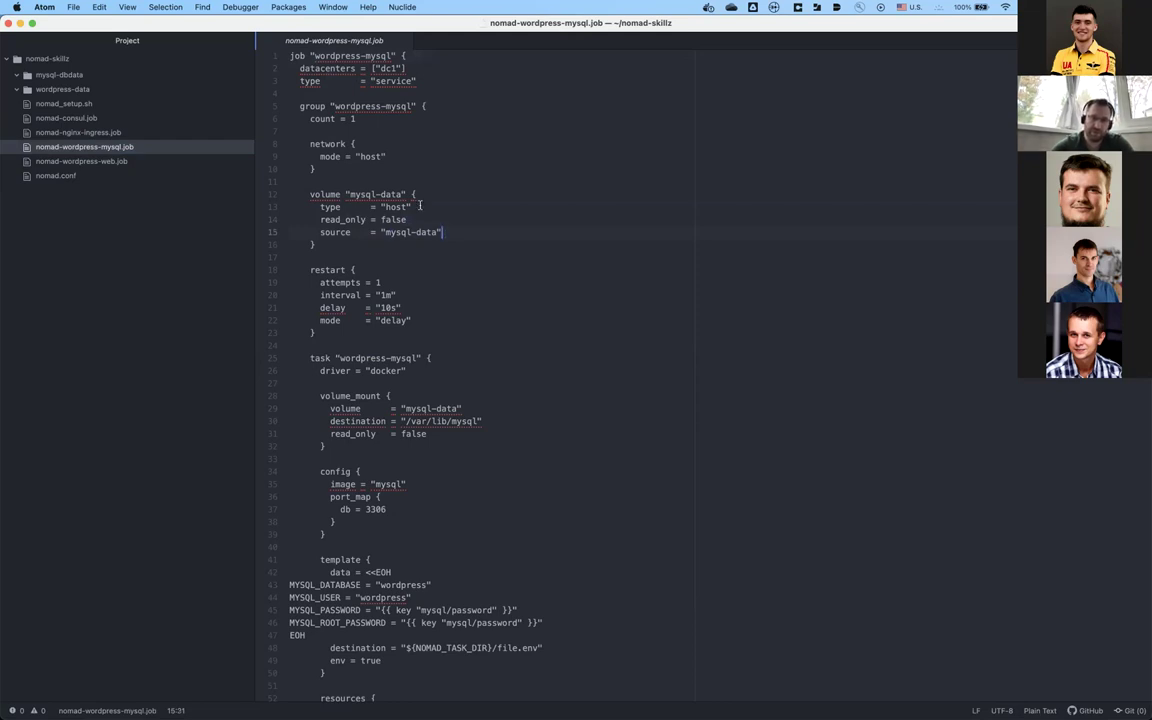
key("Left")
key("Left")
key("Left")
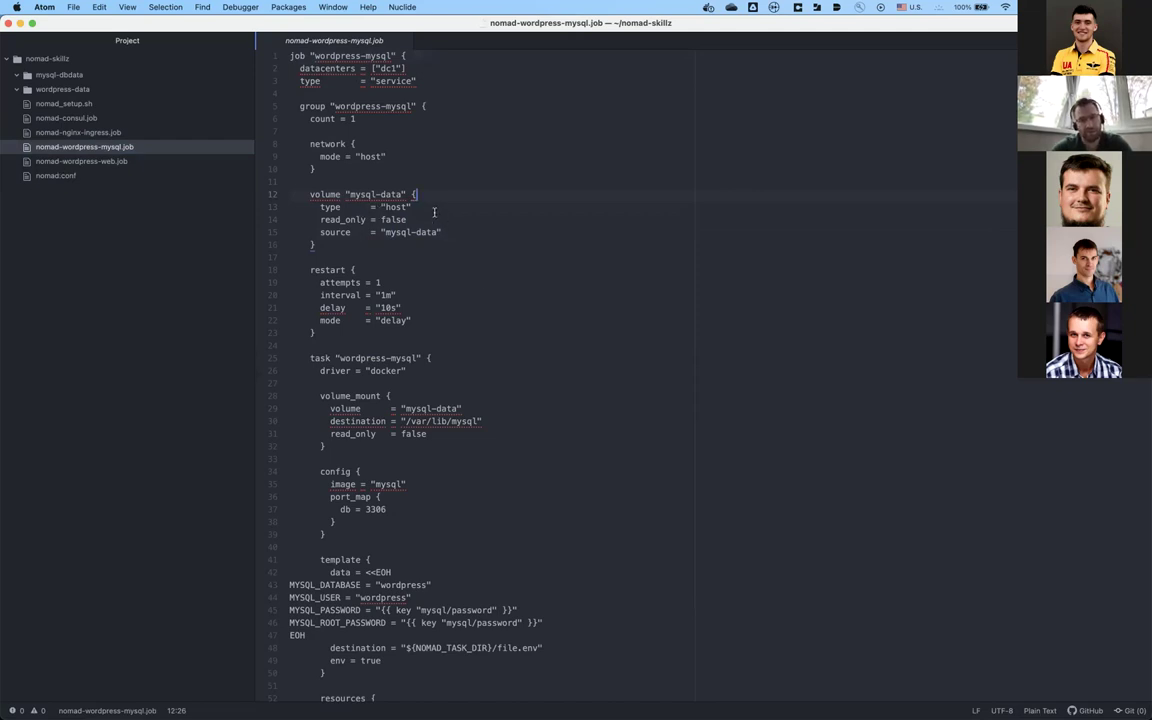
left_click(401, 208)
left_click(432, 218)
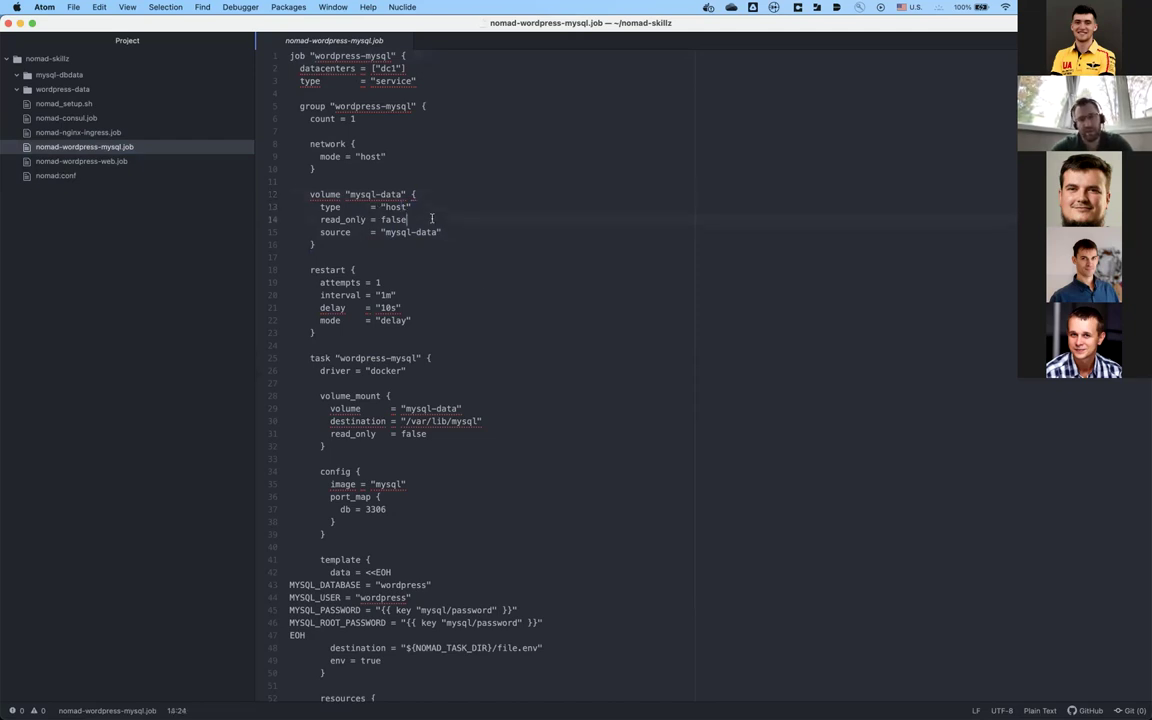
left_click(474, 233)
left_click(466, 245)
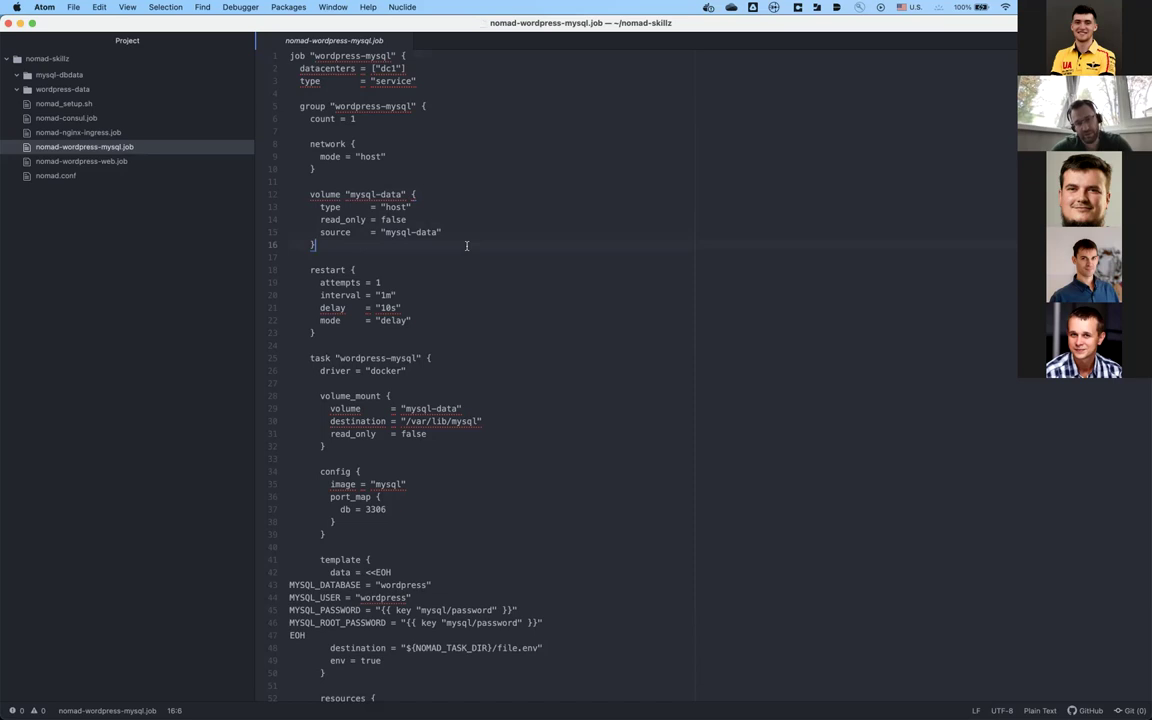
left_click(416, 257)
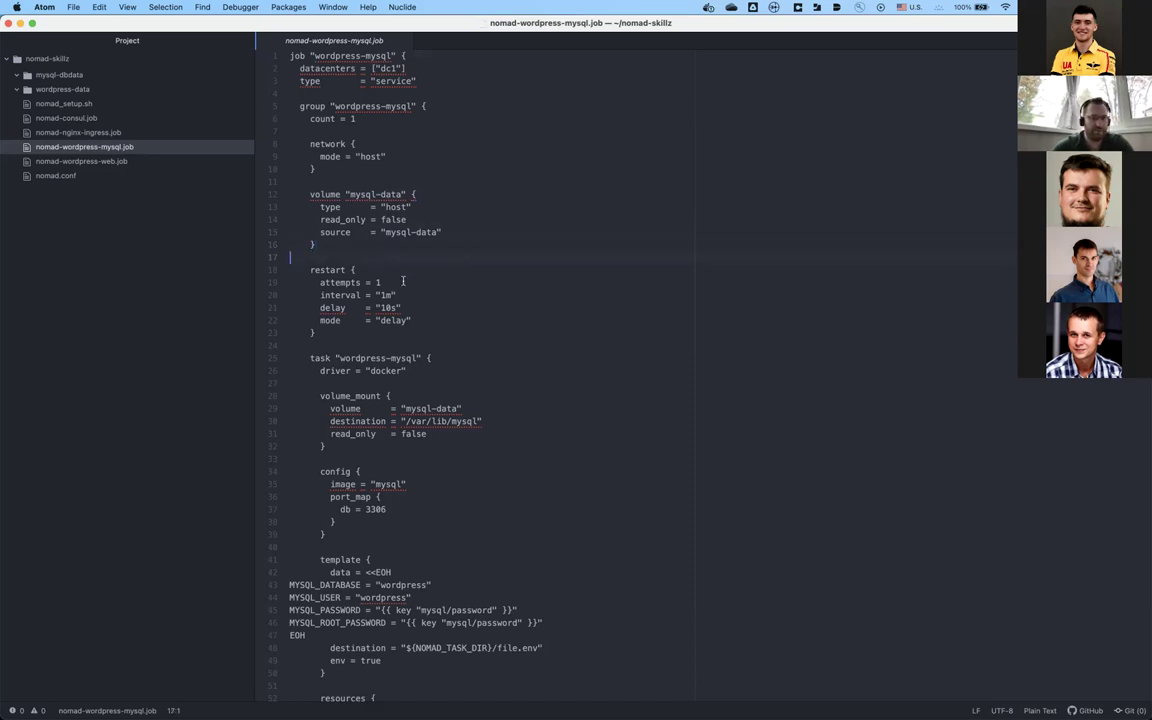
left_click(373, 271)
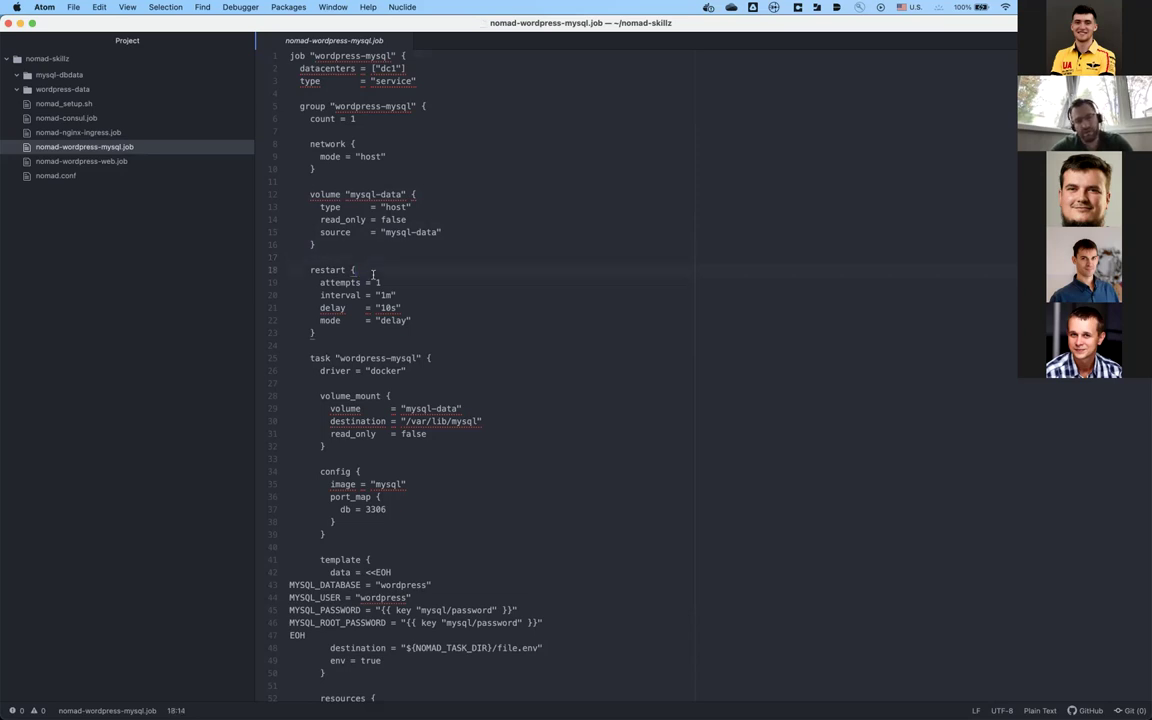
left_click(378, 322)
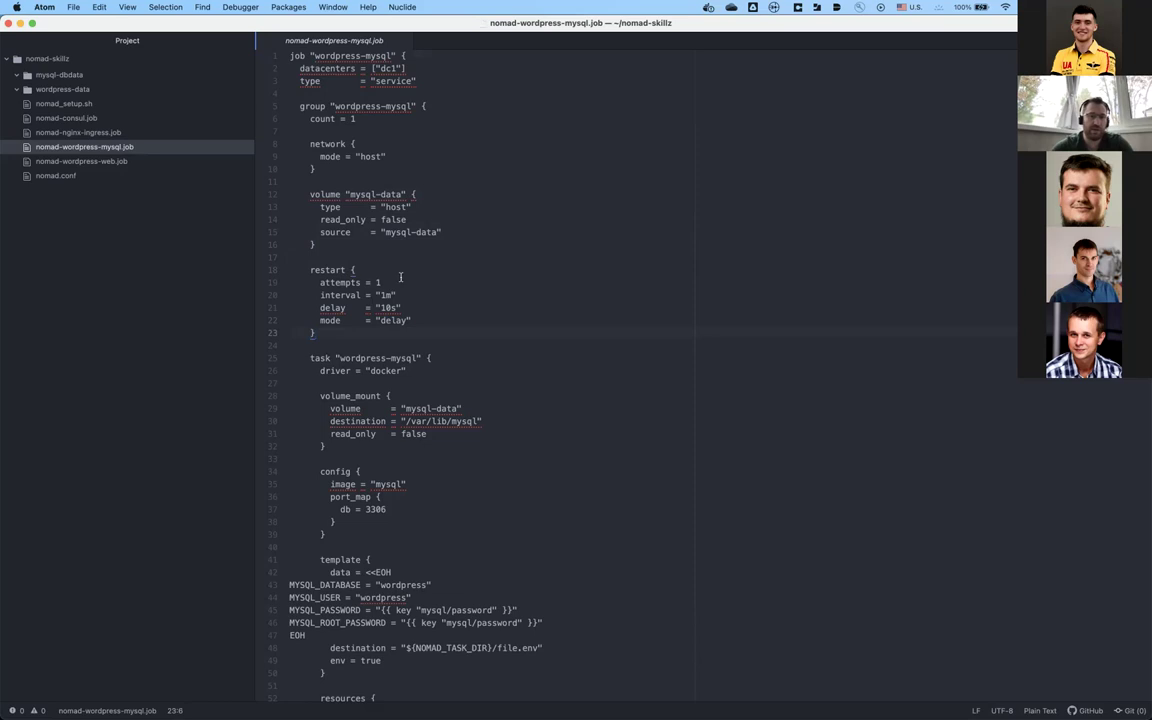
left_click(411, 286)
left_click(419, 296)
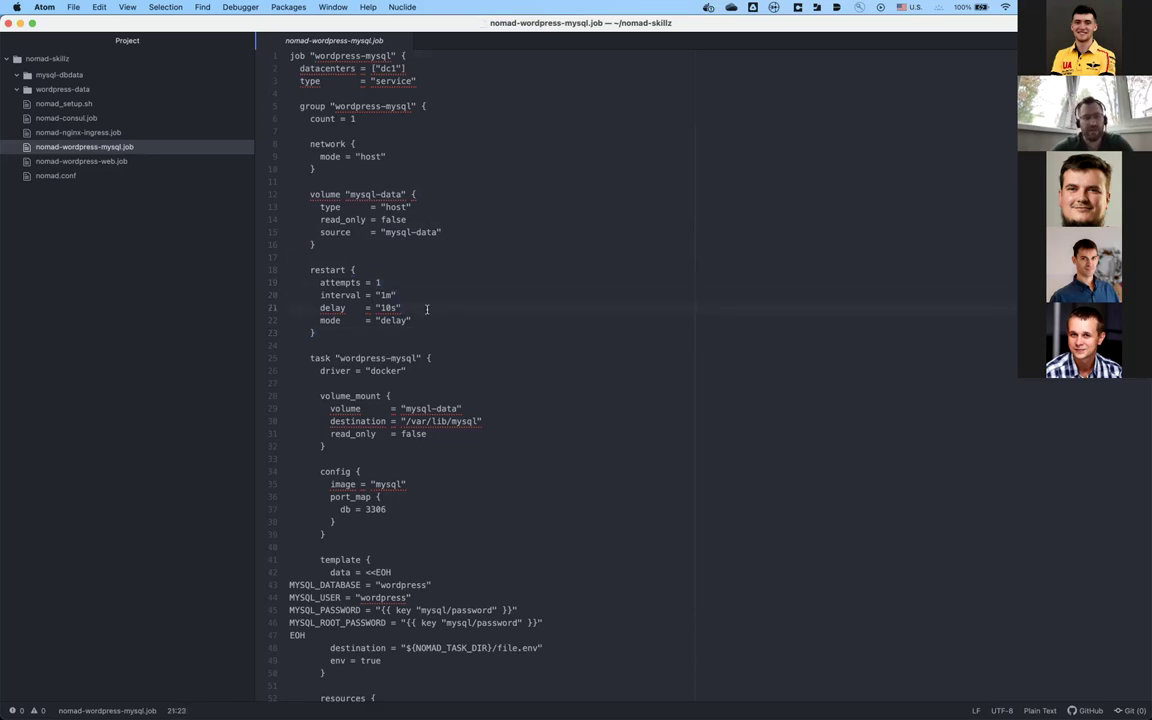
left_click(421, 331)
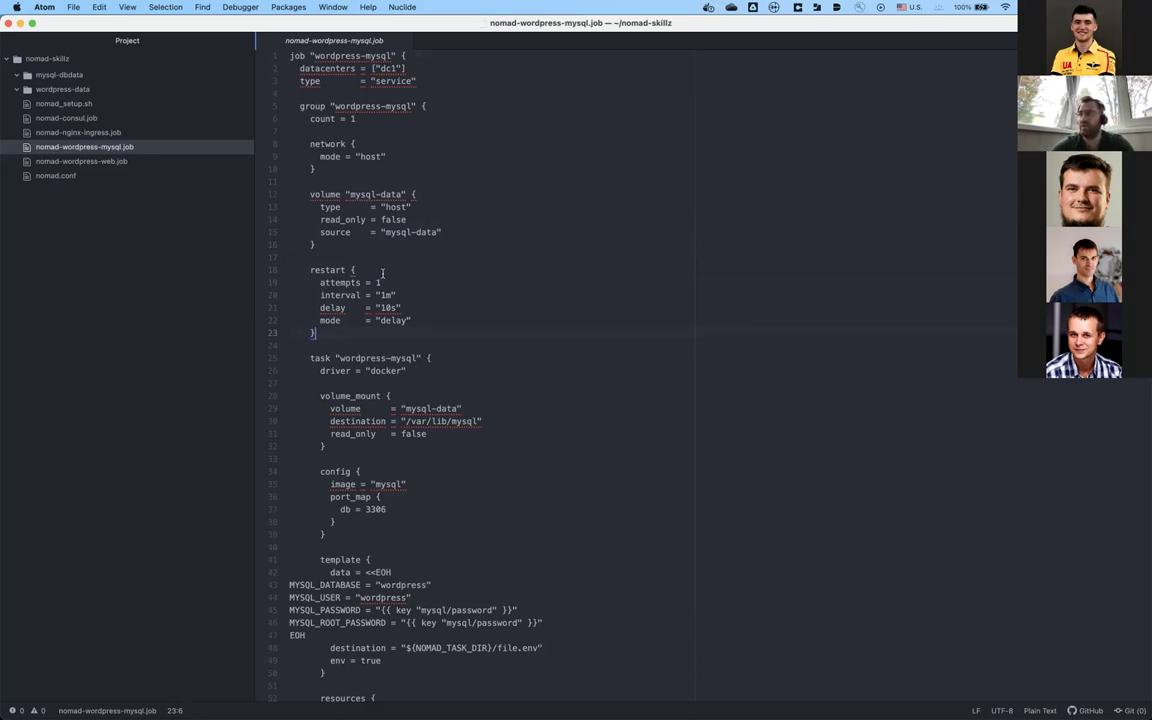
left_click(382, 272)
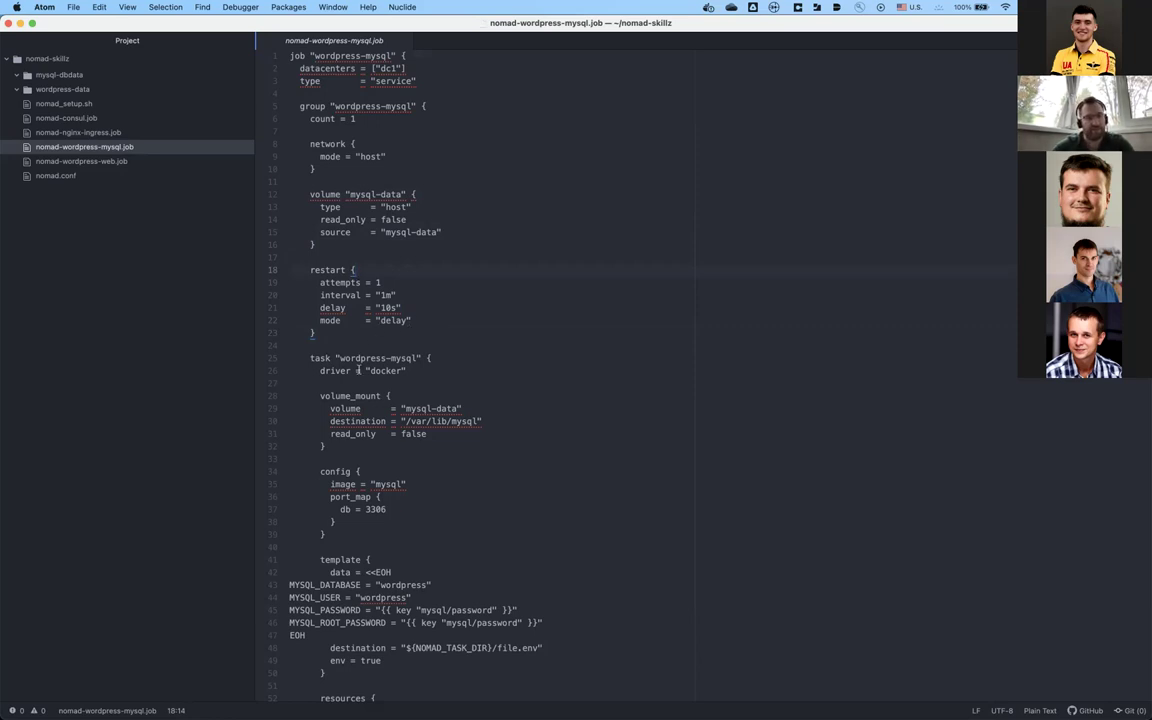
left_click(445, 372)
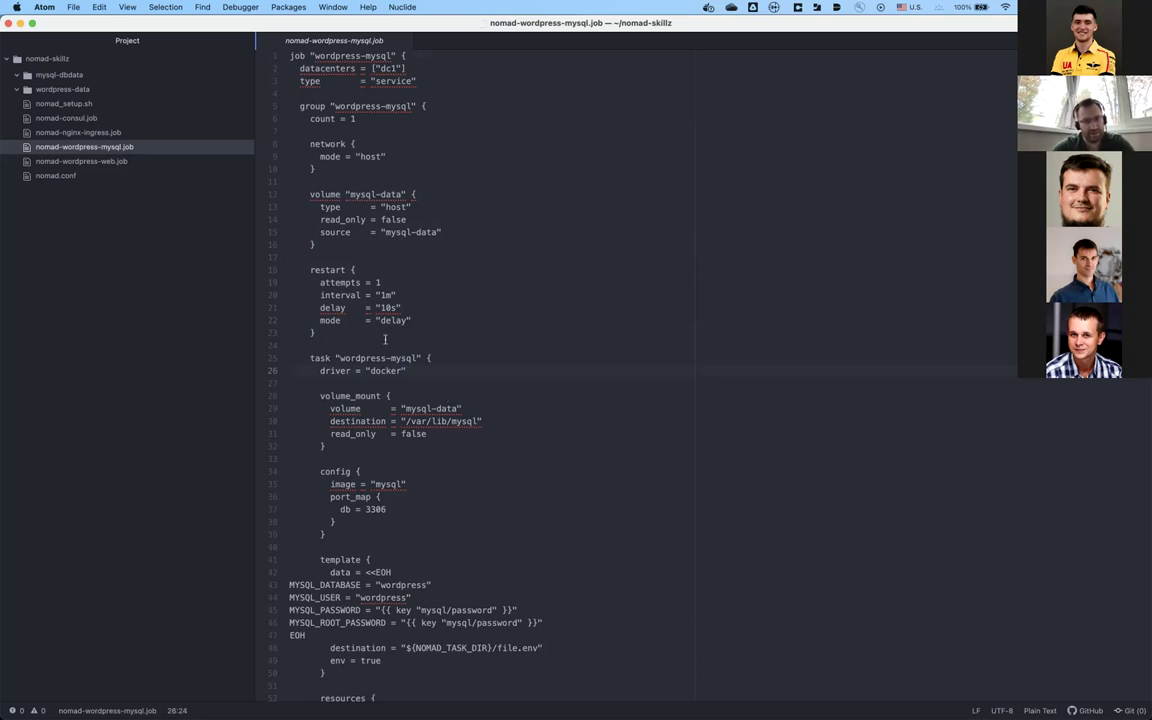
left_click(400, 282)
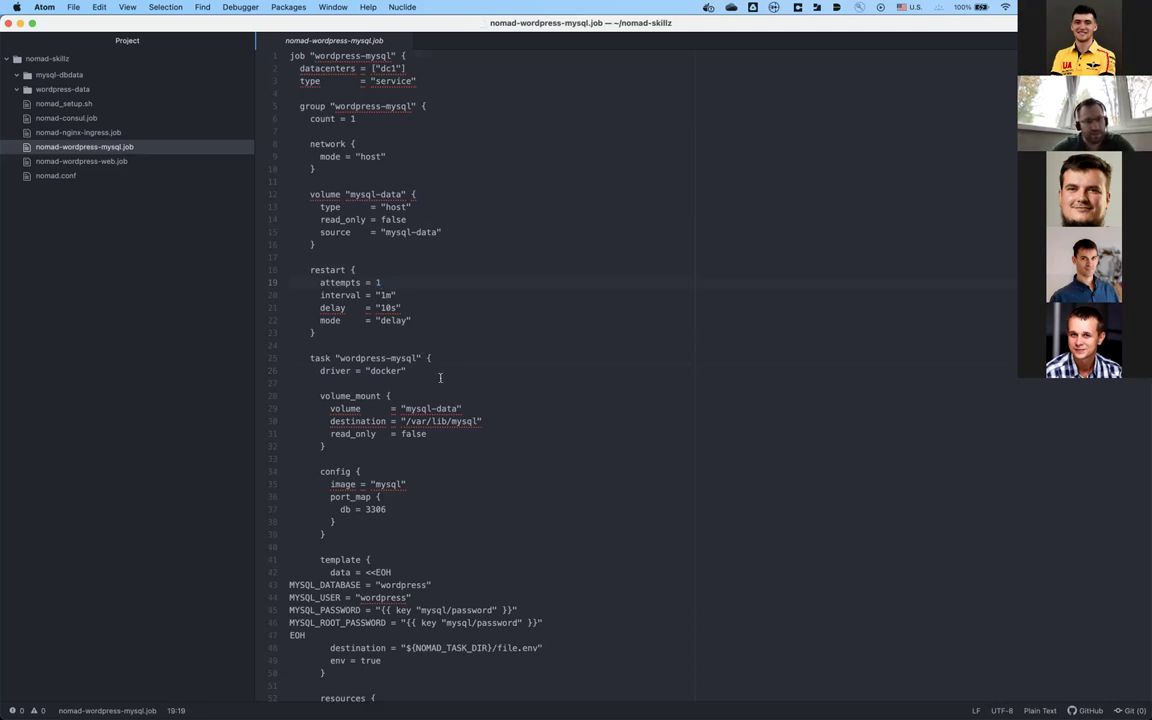
left_click(320, 370)
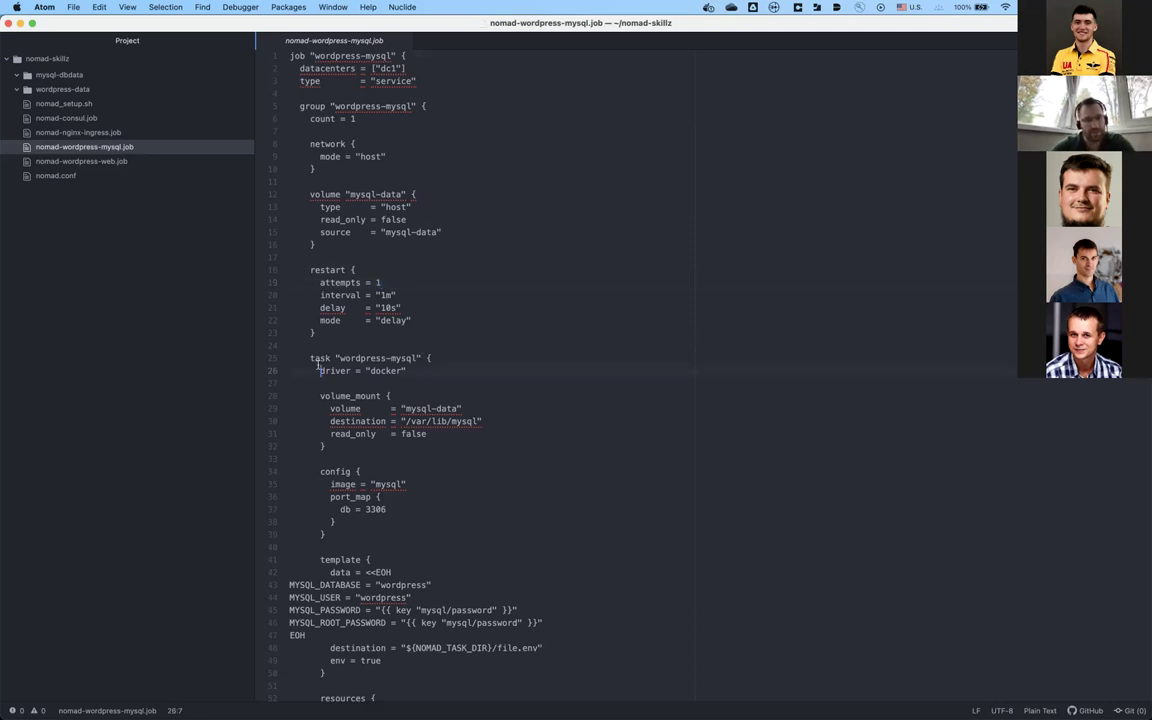
key("Down")
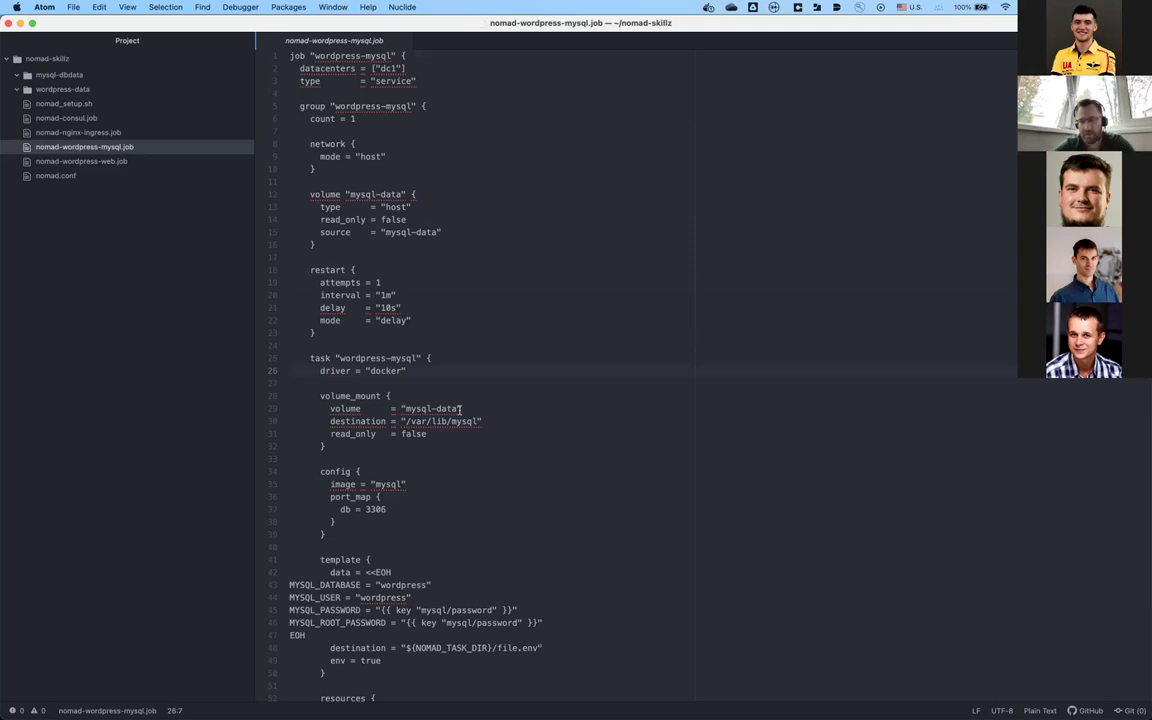
key("Up")
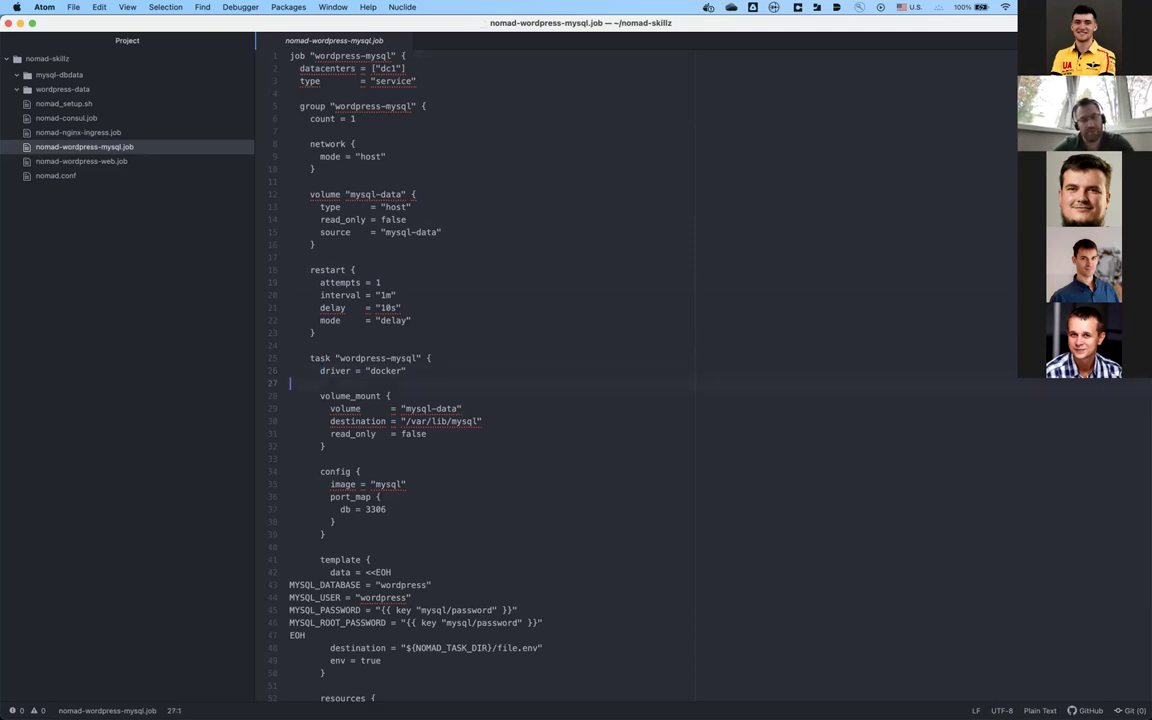
key("Up")
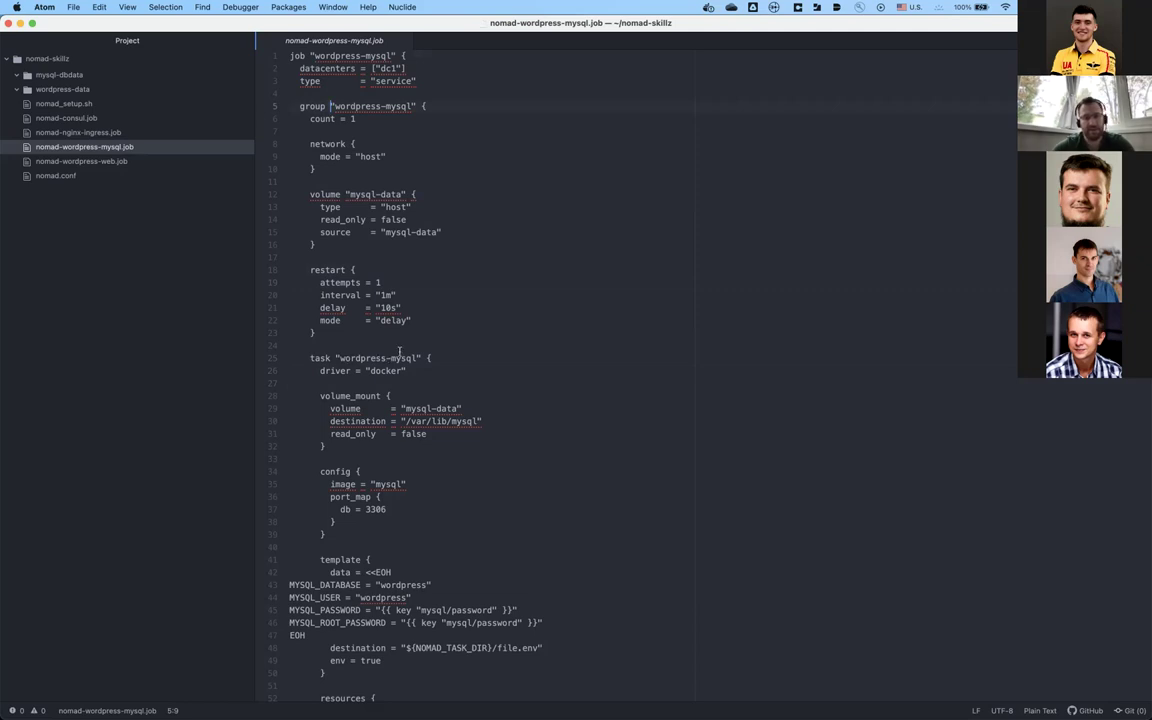
left_click(456, 355)
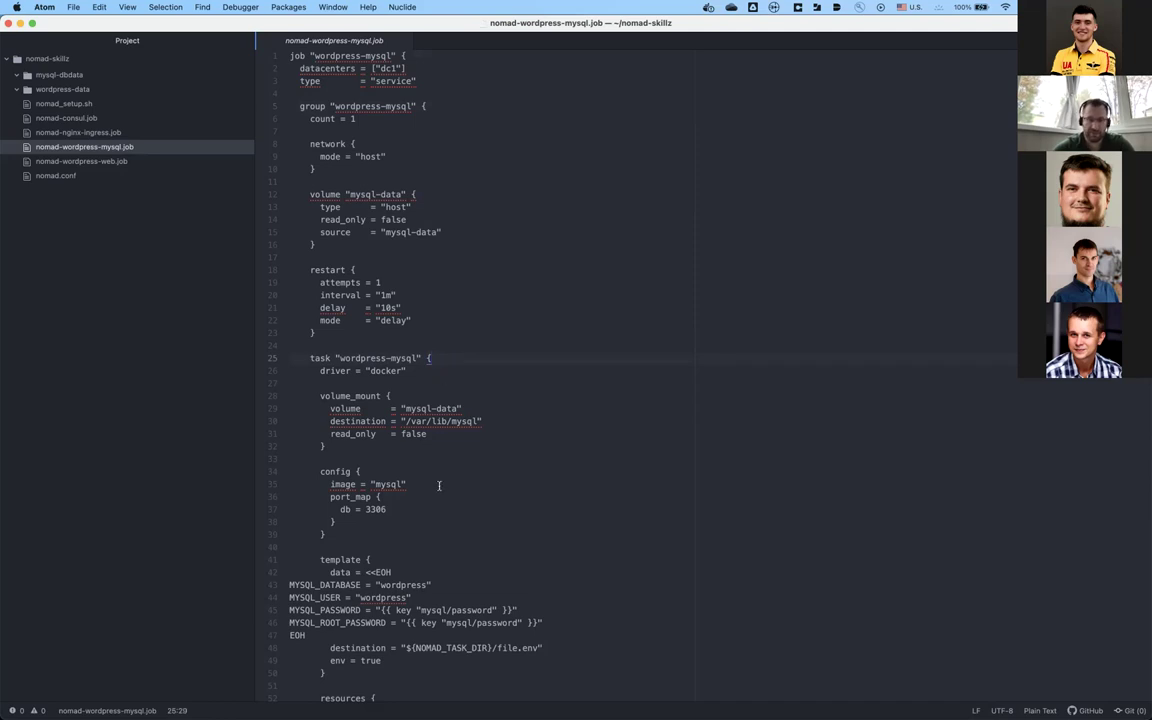
left_click(448, 376)
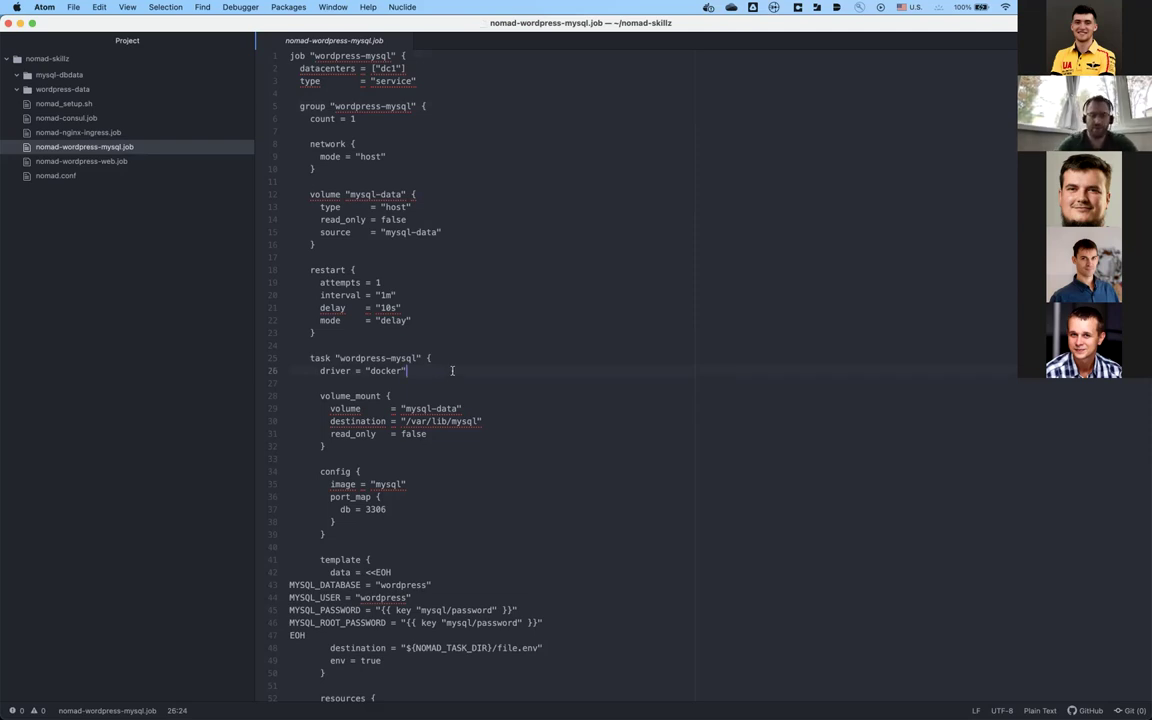
left_click(438, 378)
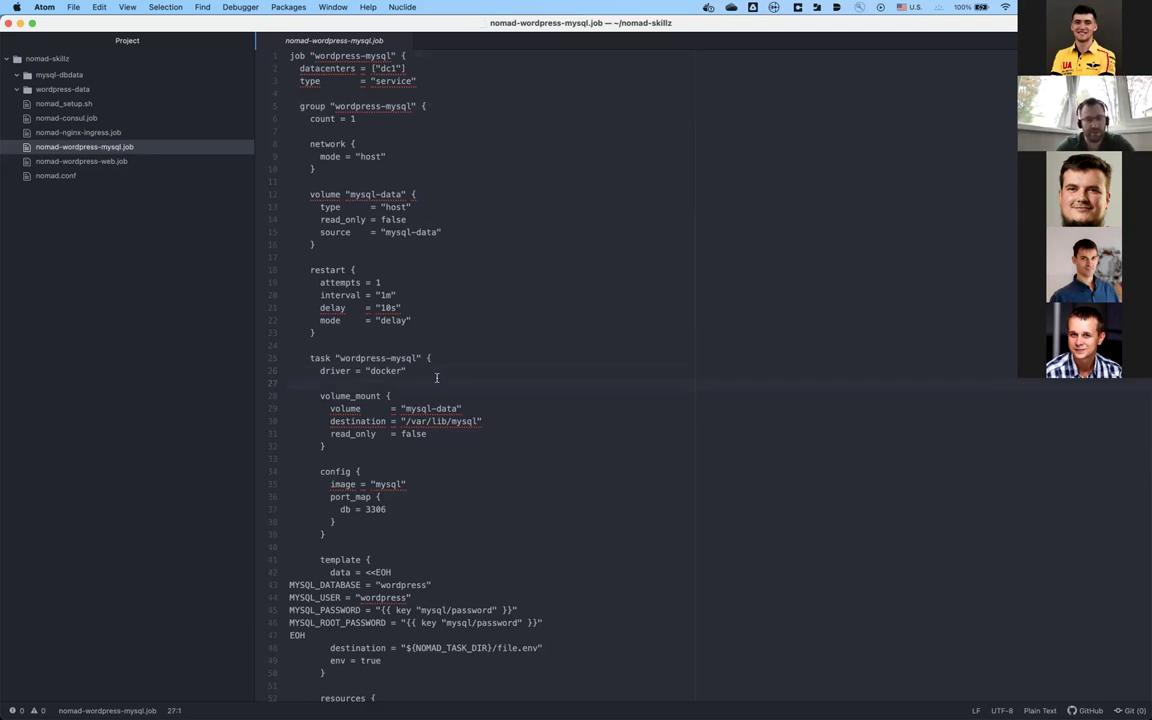
key("Down")
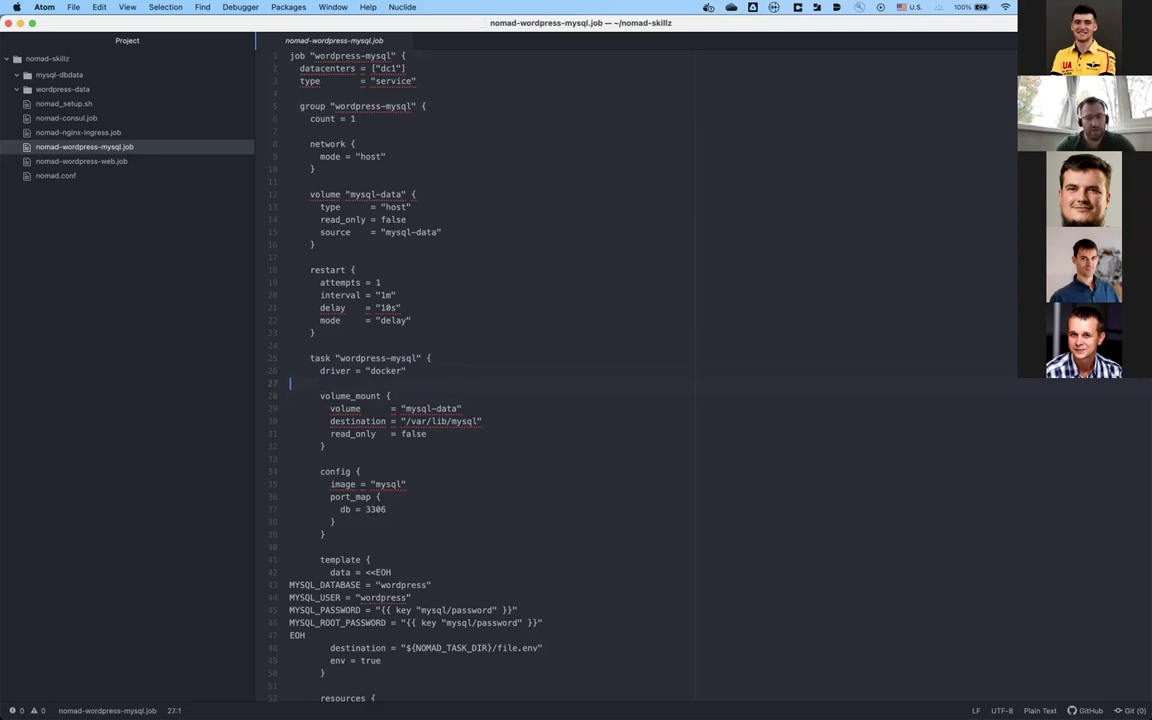
key("Down")
key("Down")
key("Down")
key("Down")
key("Up")
key("Up")
key("Up")
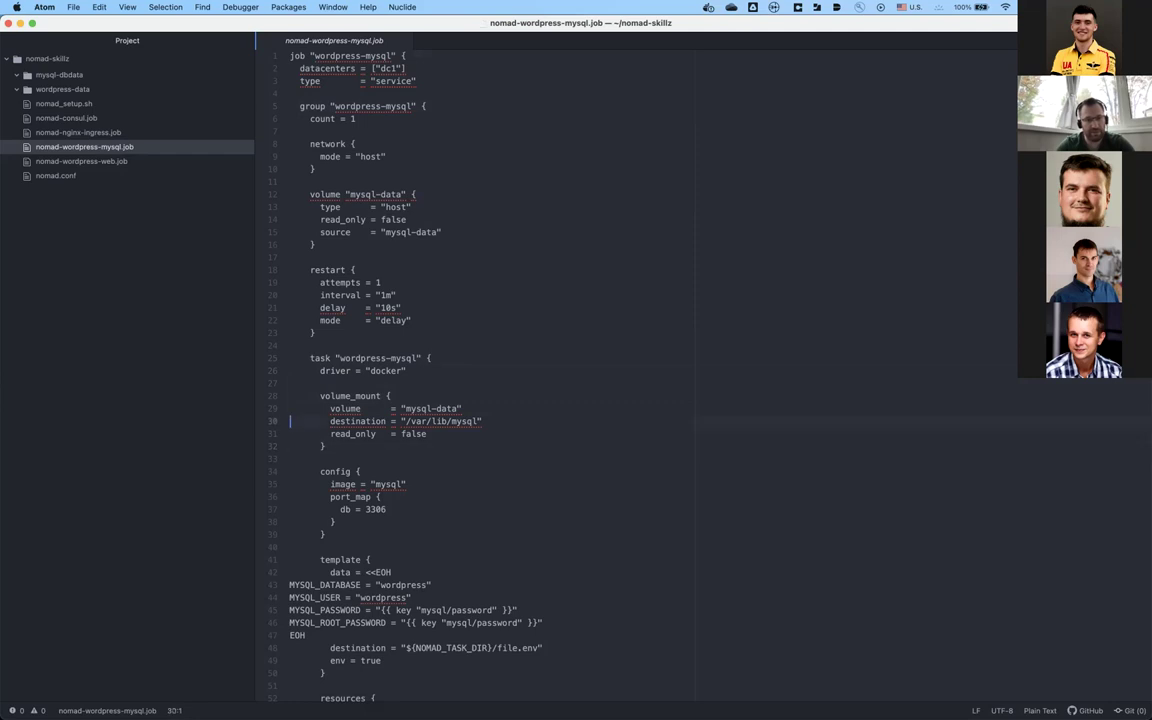
key("Up")
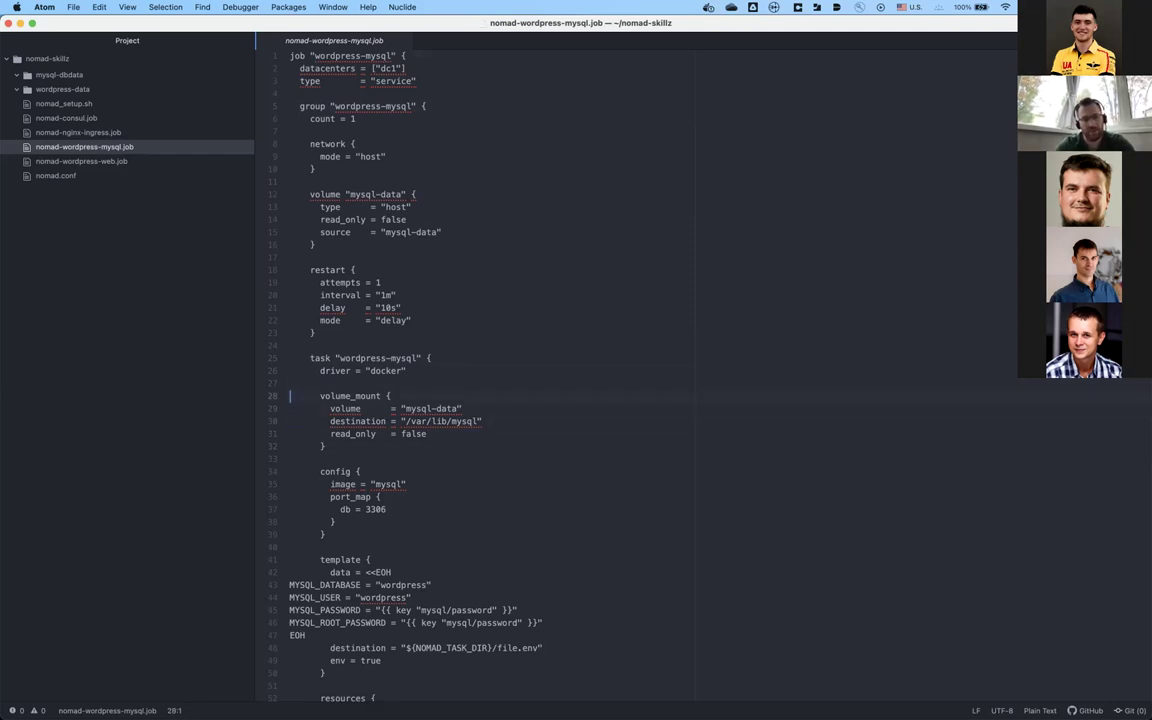
left_click(398, 194)
left_click(390, 408)
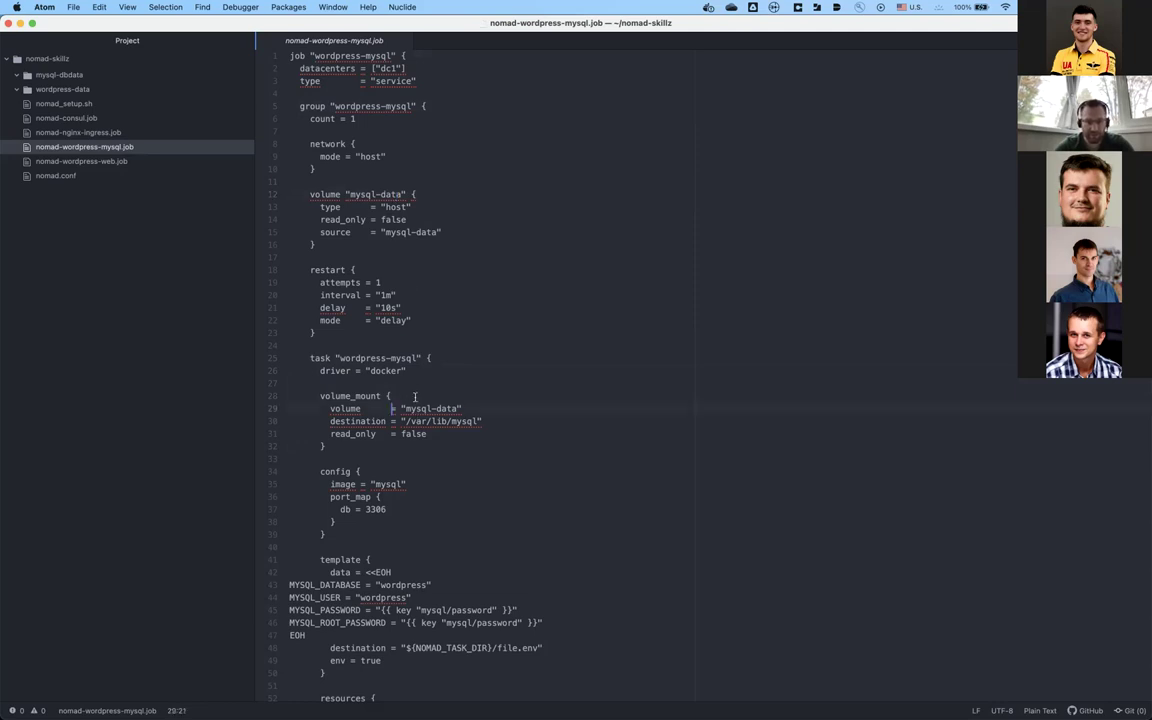
left_click(403, 397)
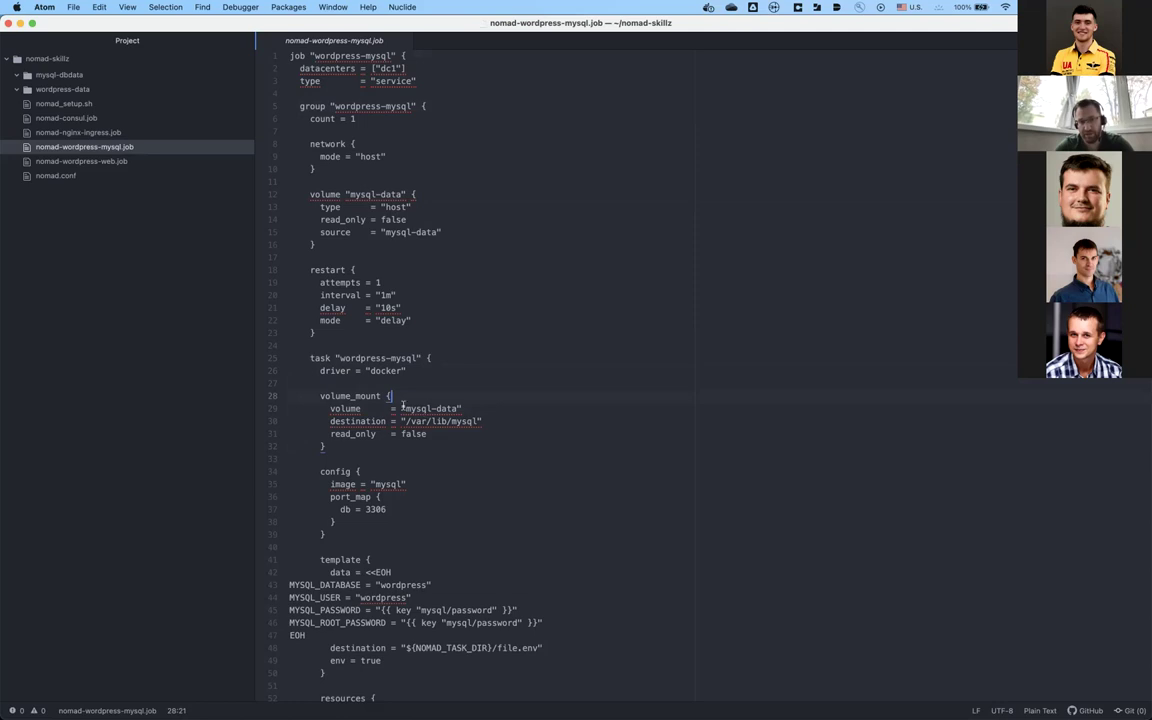
key("Down")
key("Left")
key("Left")
key("Left")
key("Left")
key("Left")
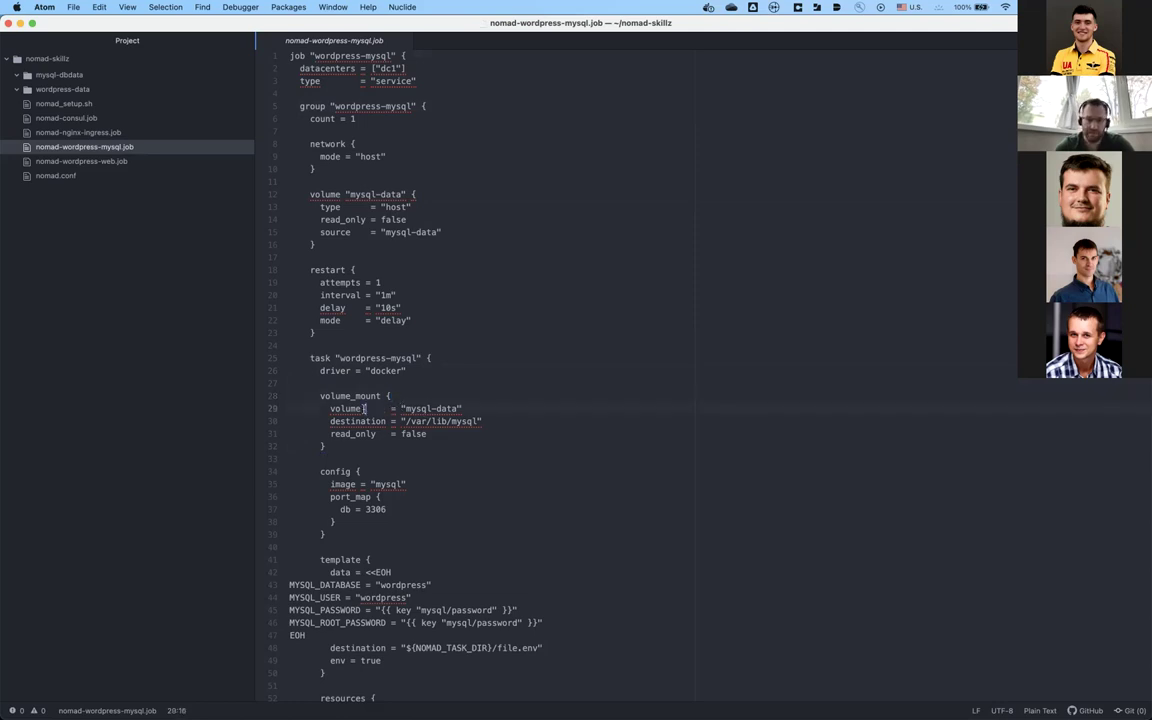
key("Left")
key("Left")
key("Left")
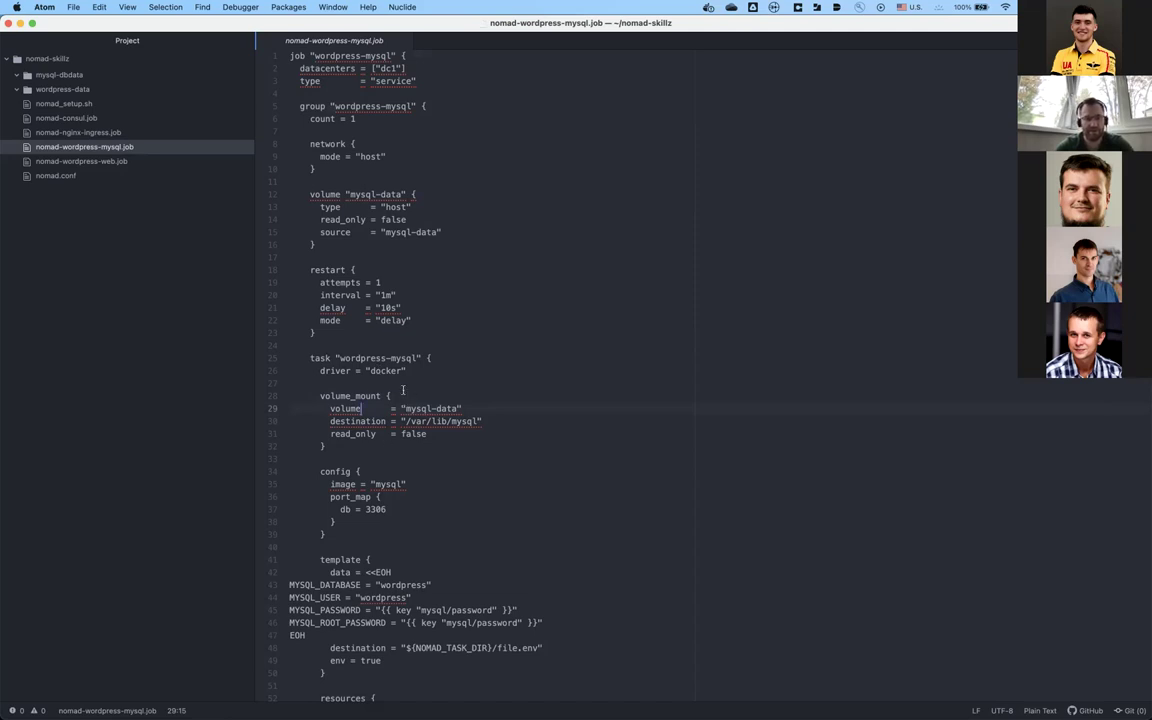
key("Down")
key("Down")
key("Down")
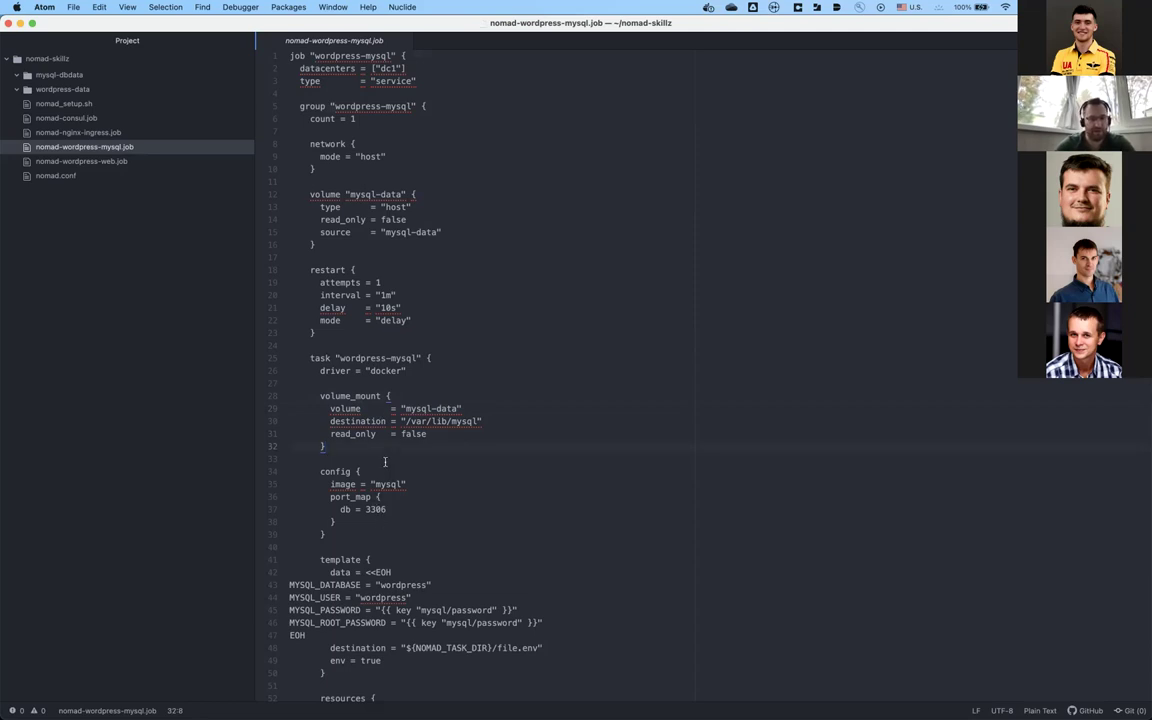
Step: Review the mysql docker config, image and db port_map, then open the grammar selector
left_click(416, 487)
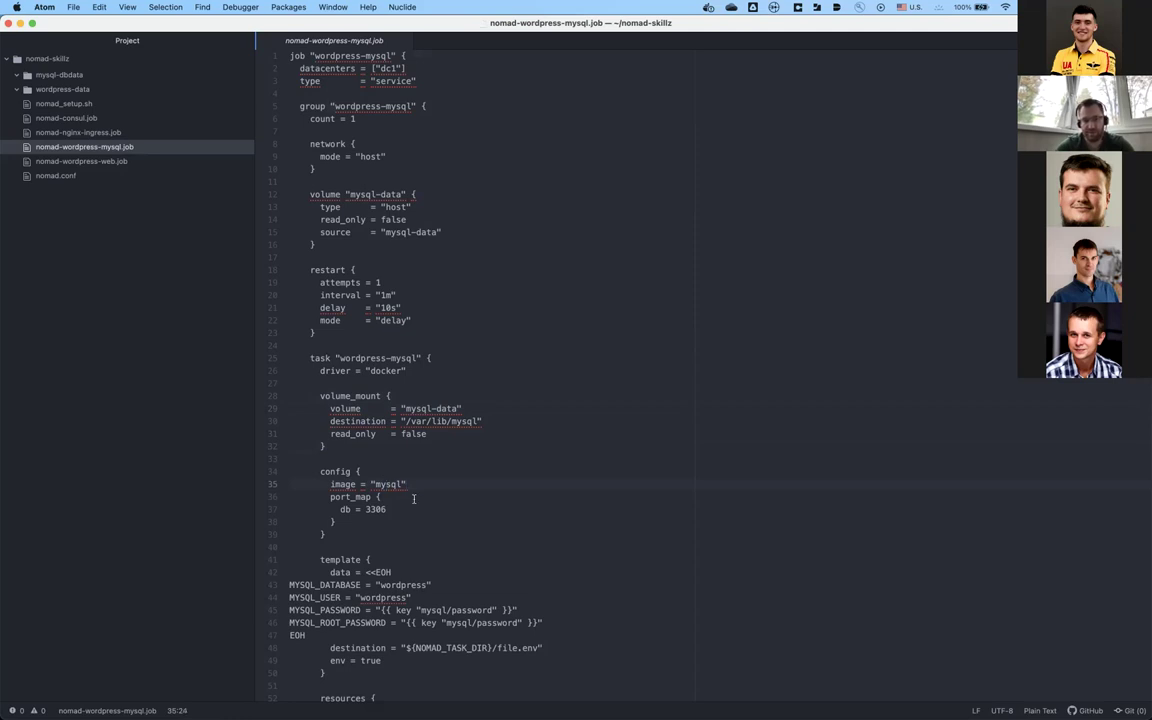
left_click(402, 519)
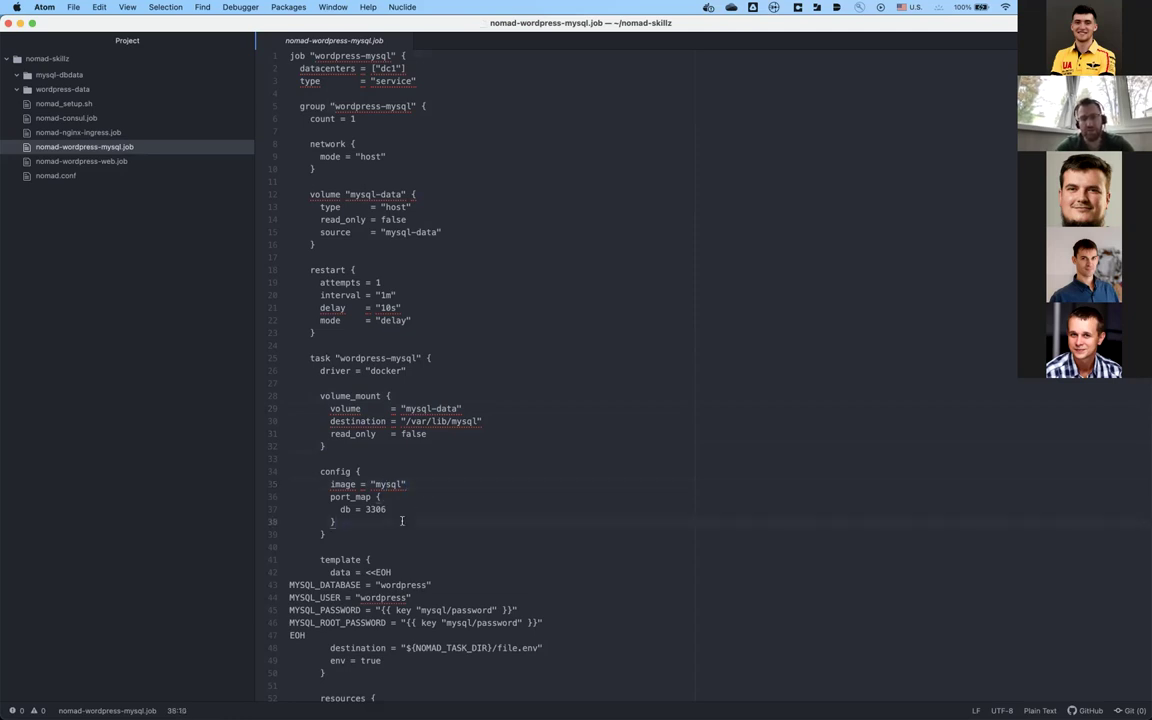
double_click(344, 509)
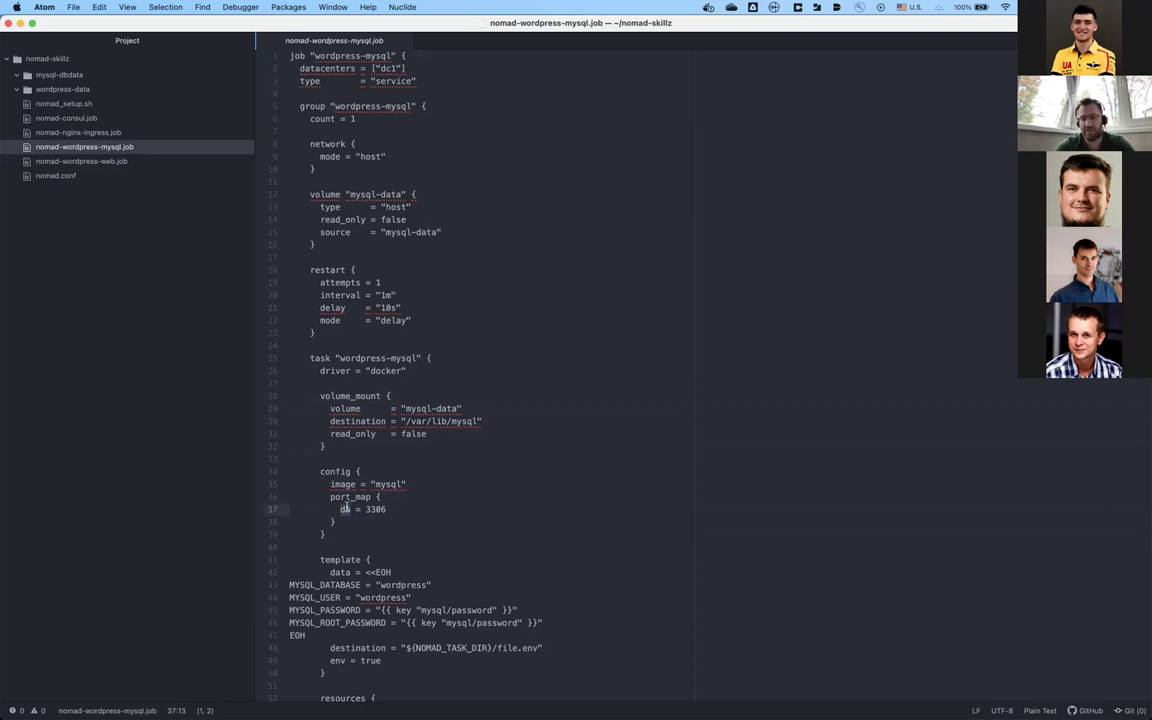
left_click(389, 535)
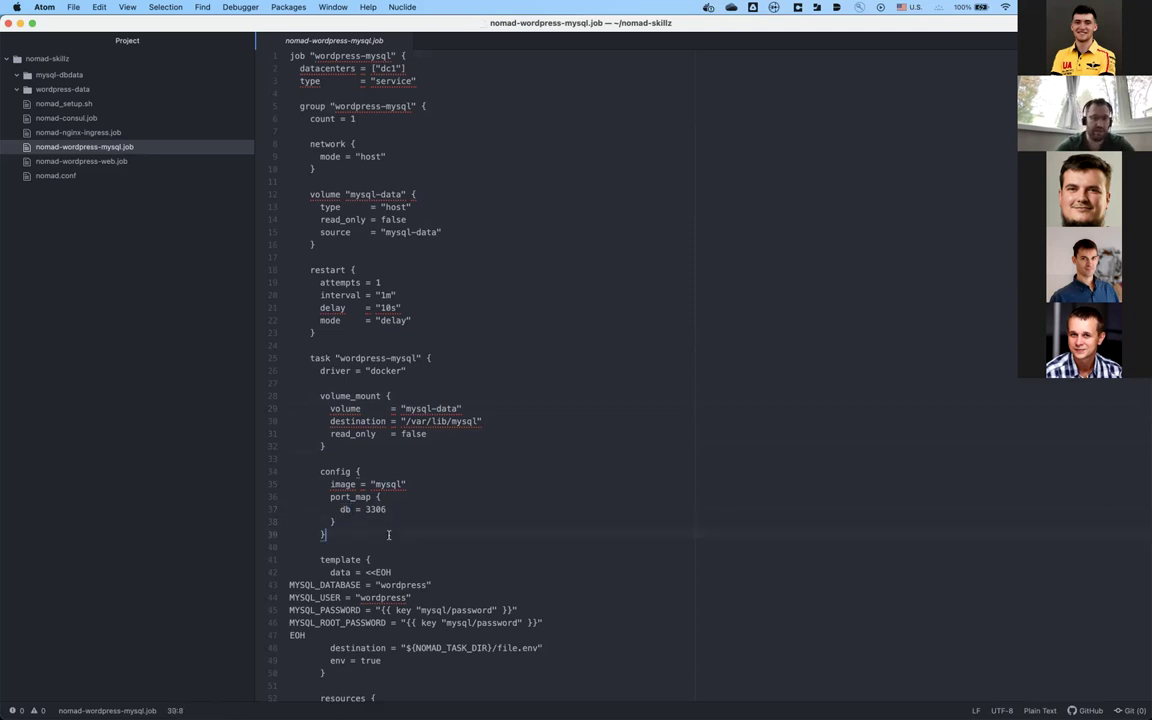
scroll(389, 535, "down", 5)
scroll(389, 535, "down", 3)
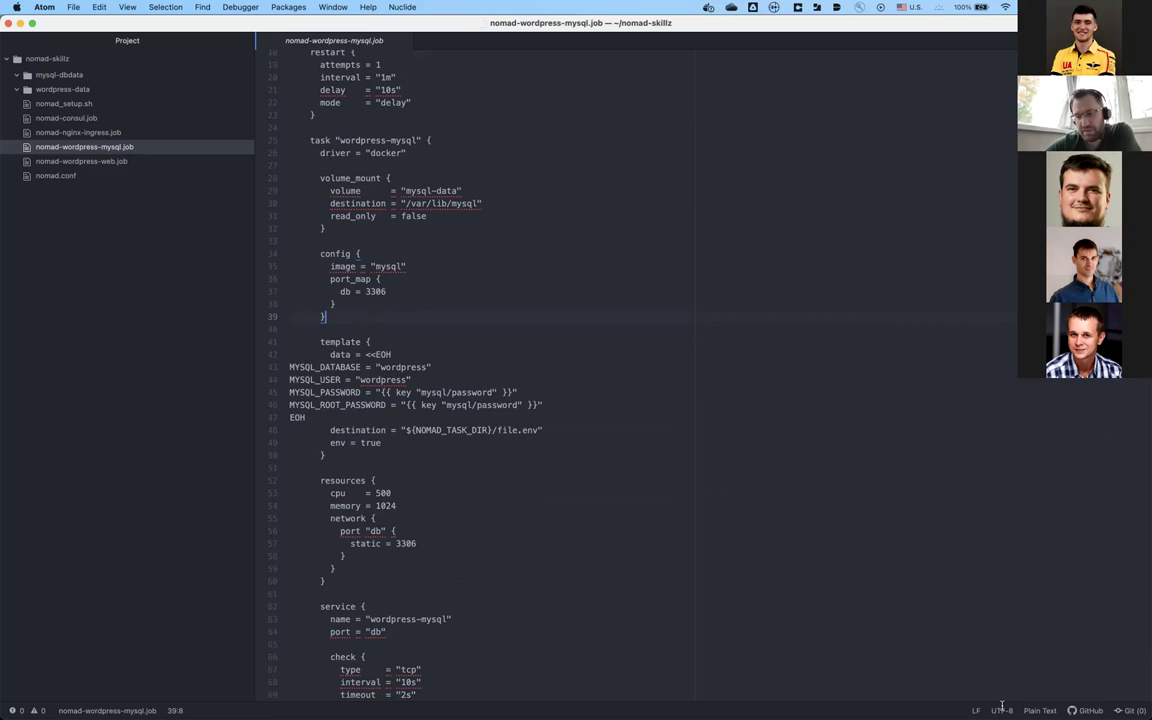
left_click(1040, 710)
Step: Choose 'hcl' in the selector, then scroll down to the wordpress-mysql service's 10s tcp check
type("hc")
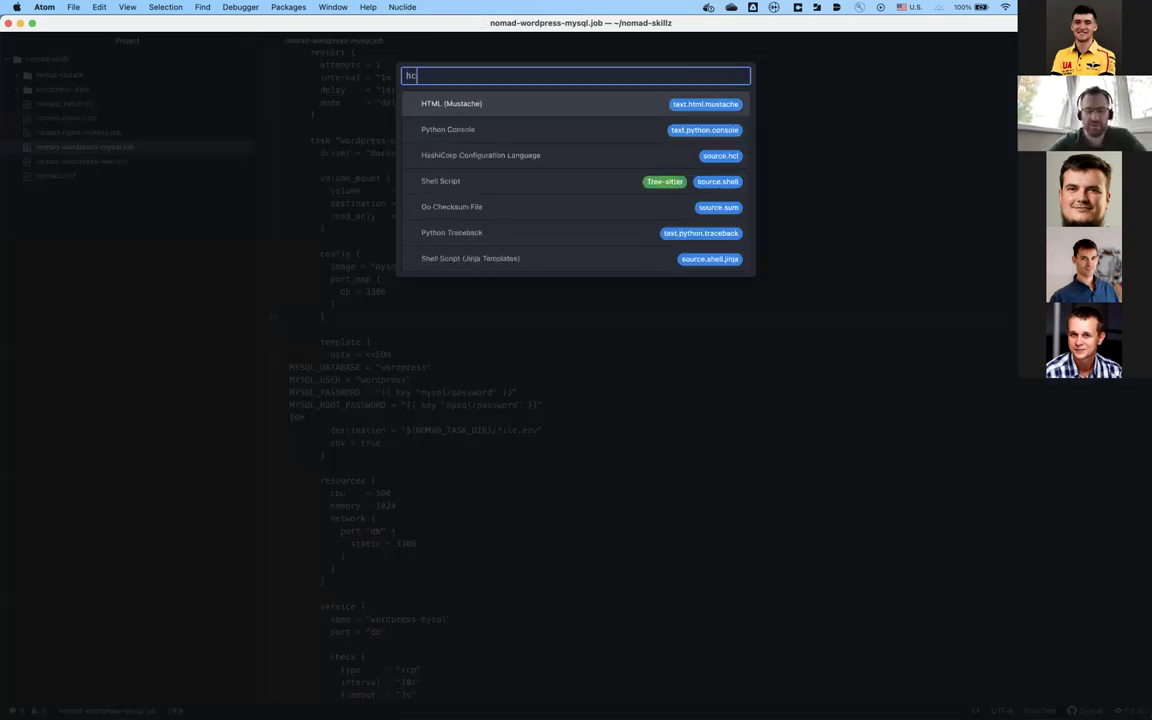
type("l")
key("Return")
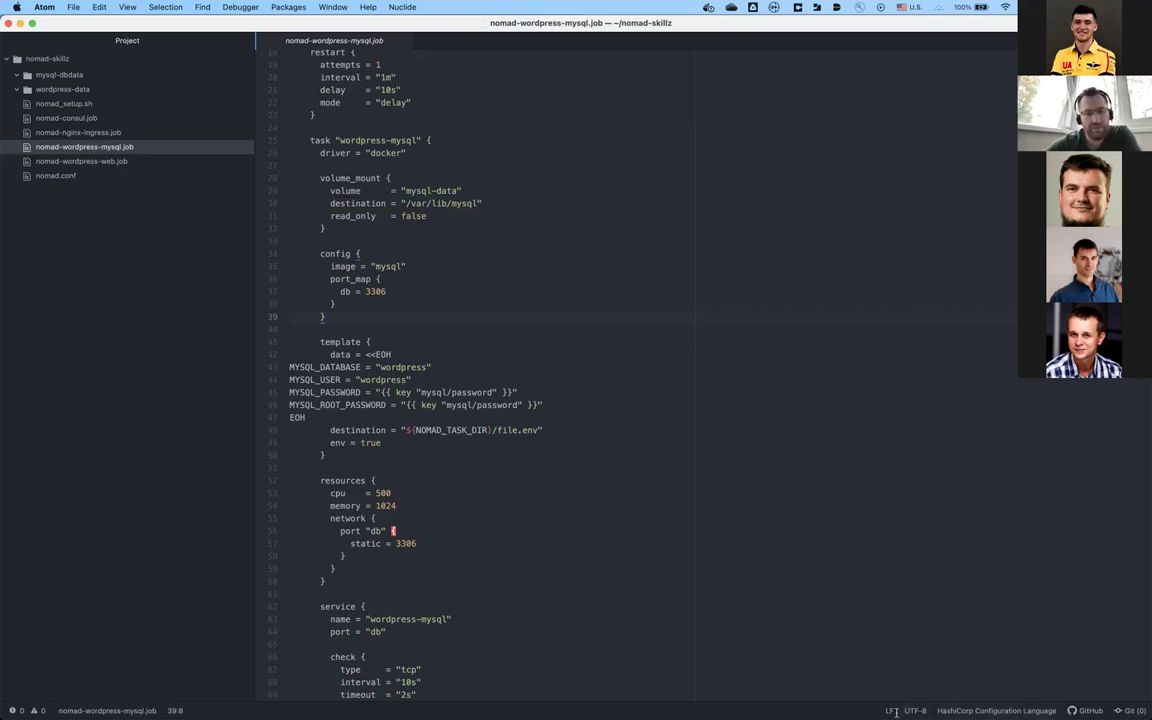
left_click(441, 556)
scroll(441, 558, "down", 3)
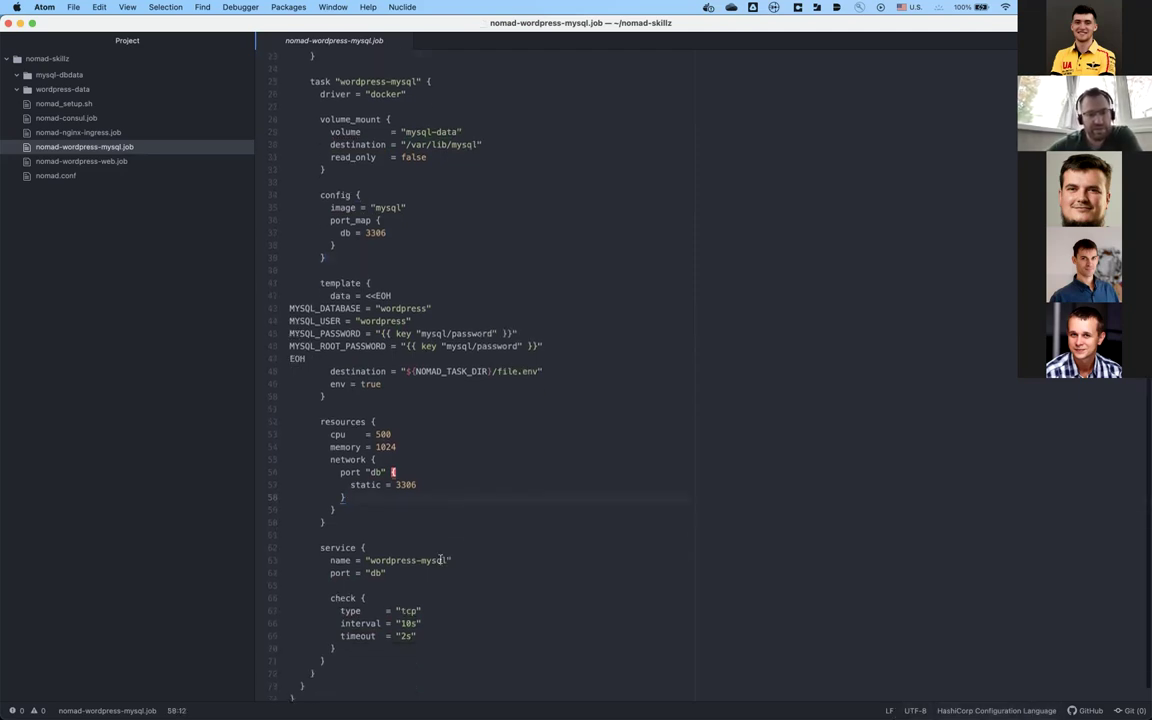
scroll(441, 560, "down", 1)
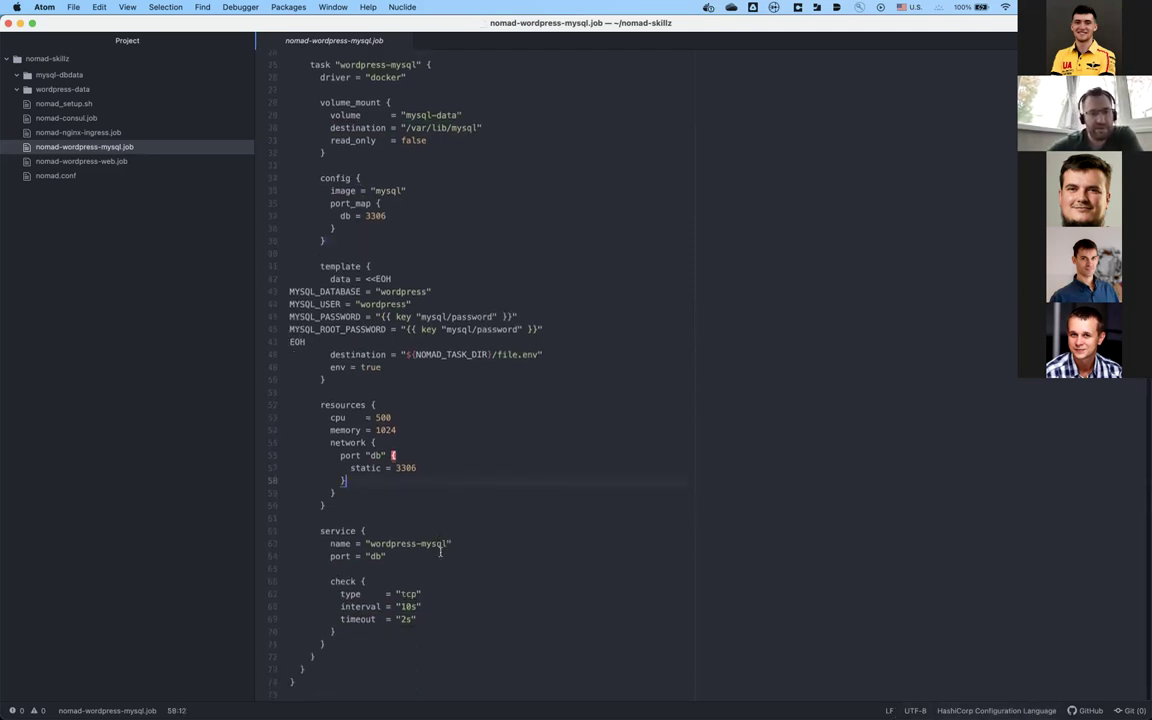
left_click(409, 264)
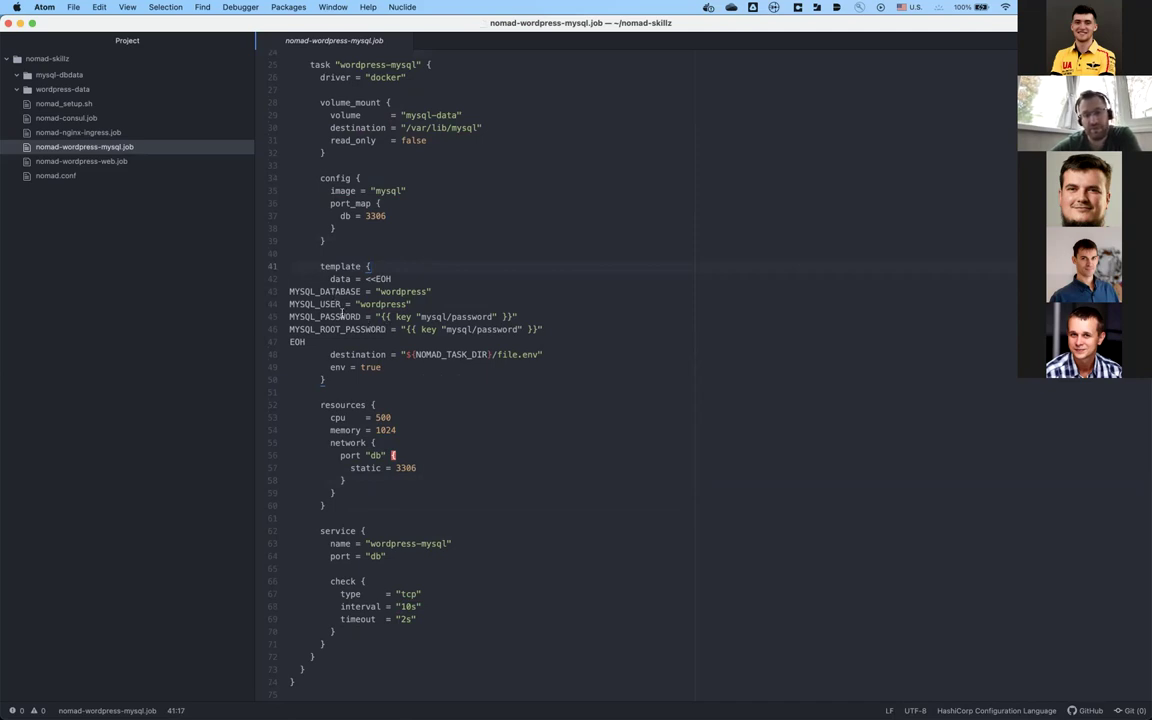
key("Down")
key("Down")
key("Down")
key("Down")
key("Down")
key("Down")
key("Down")
key("Down")
key("Down")
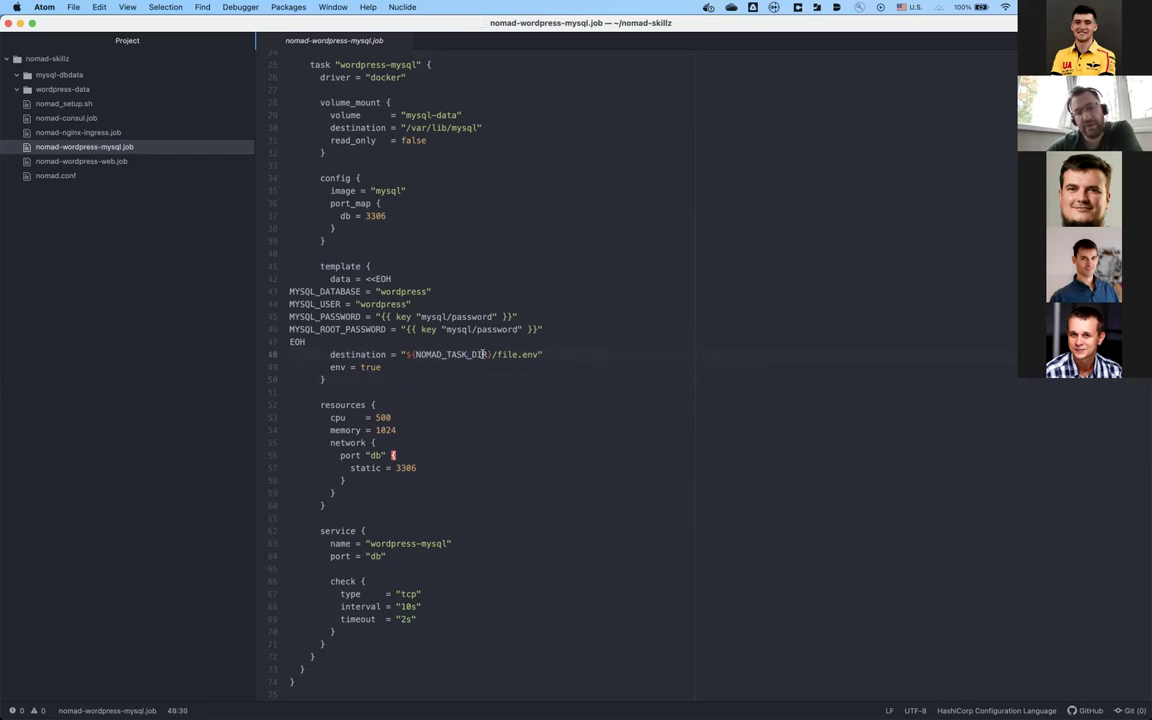
left_click(489, 352)
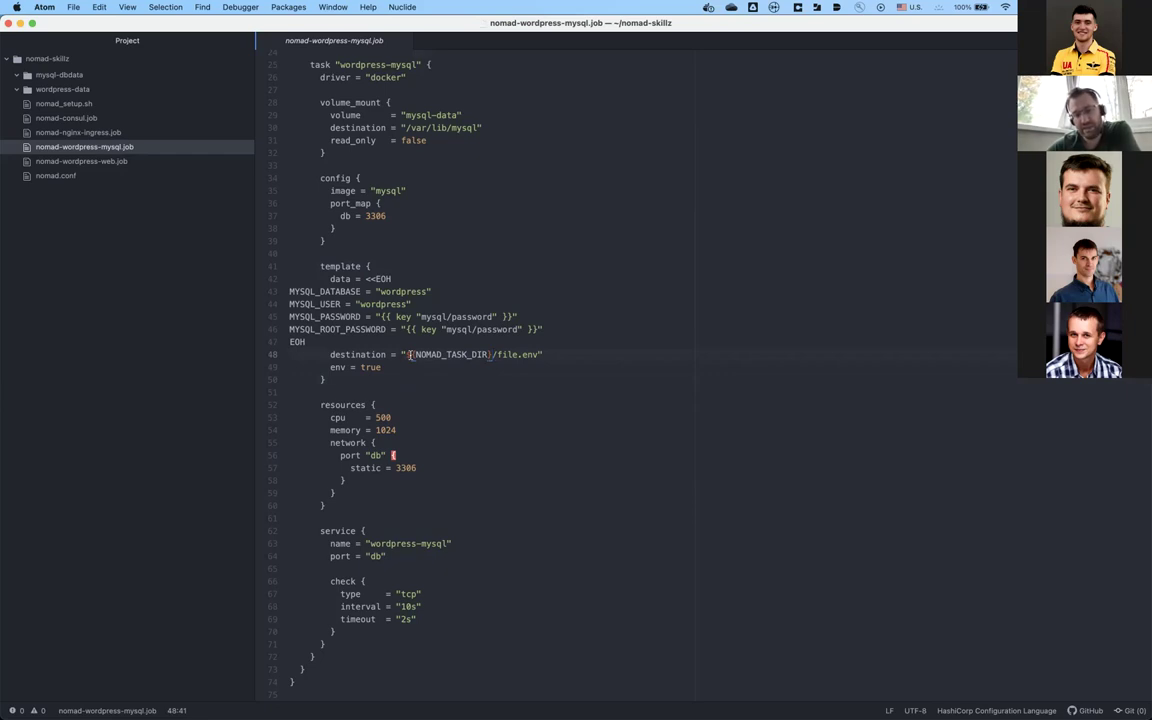
left_click(421, 342)
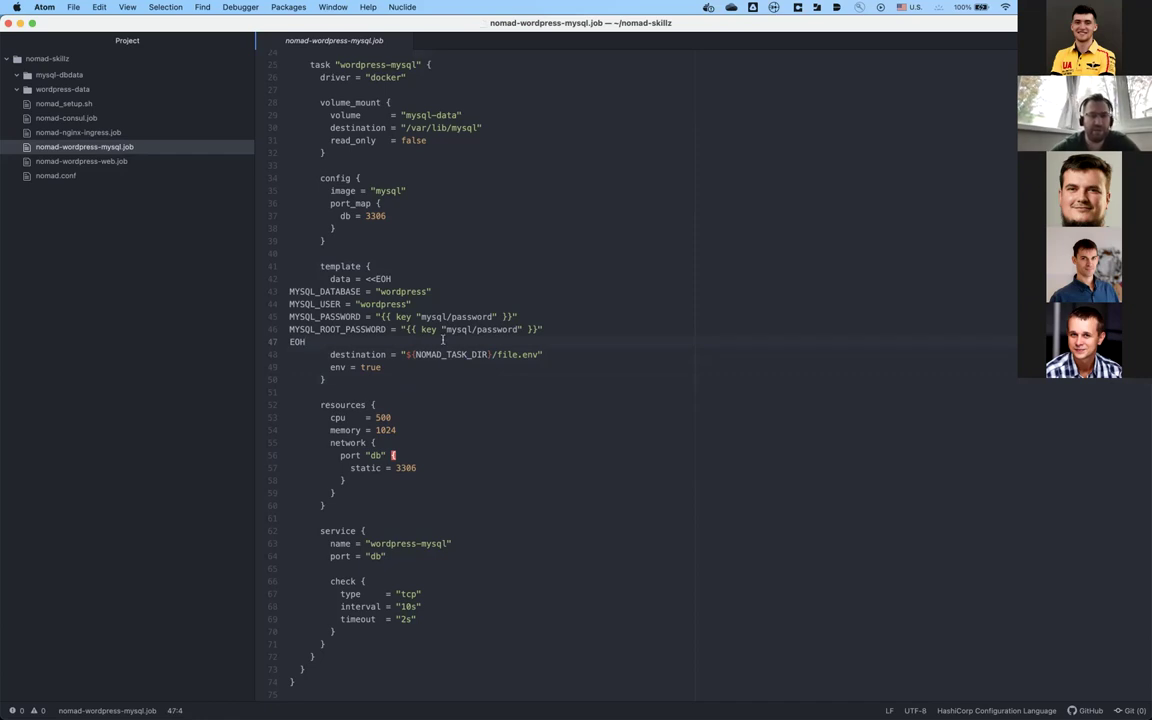
left_click(444, 371)
key("Down")
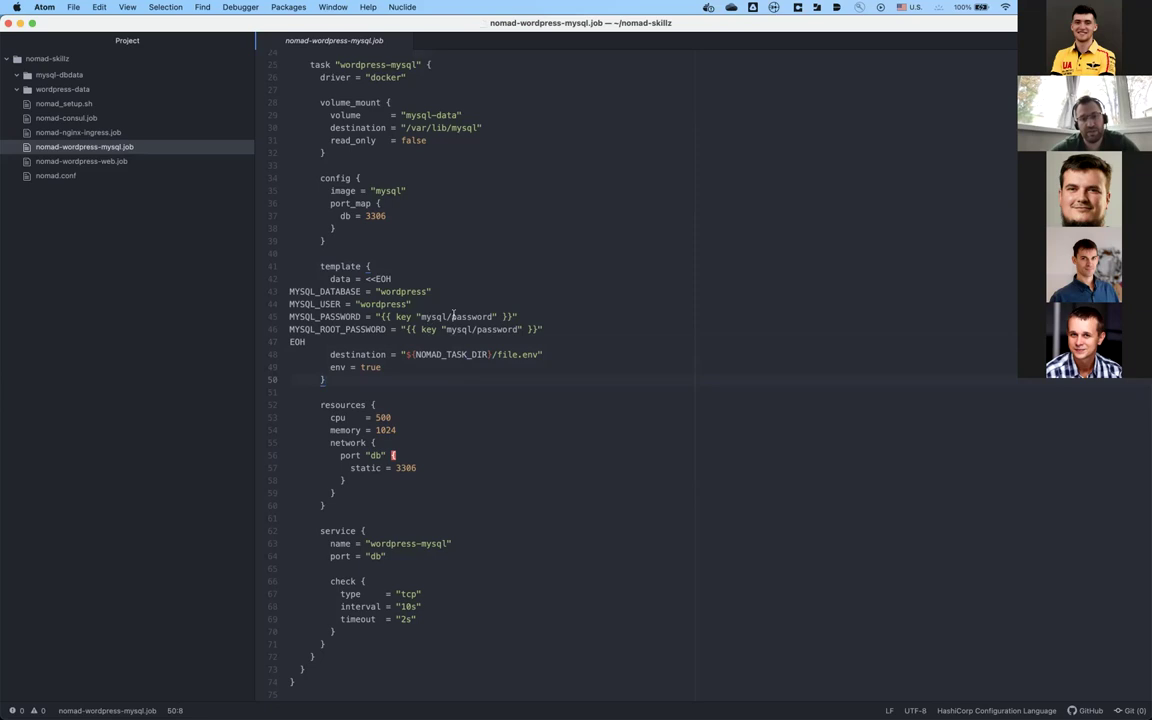
left_click(421, 316)
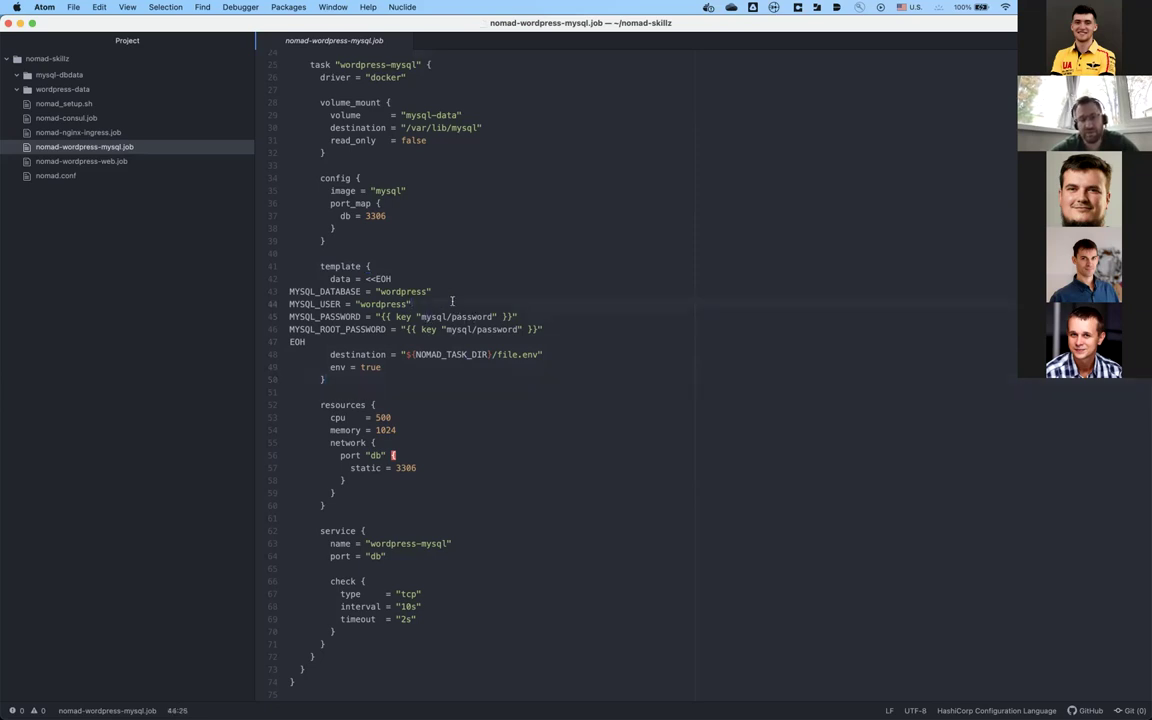
left_click(376, 316)
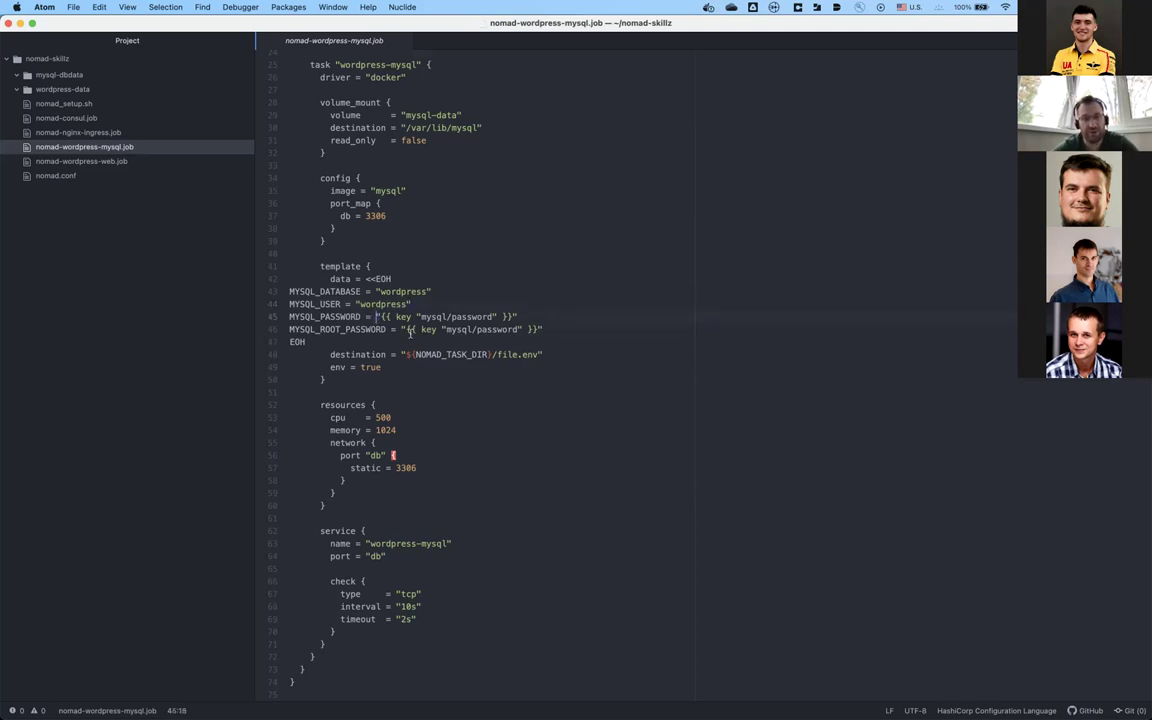
left_click(572, 325)
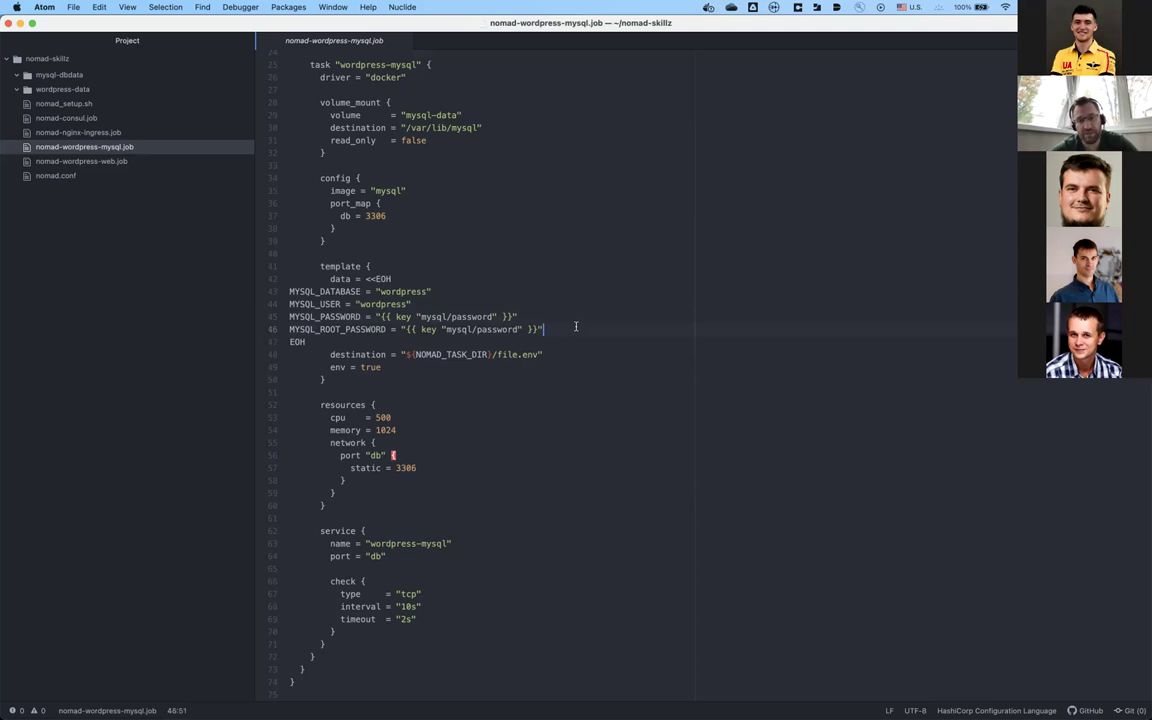
left_click(563, 317)
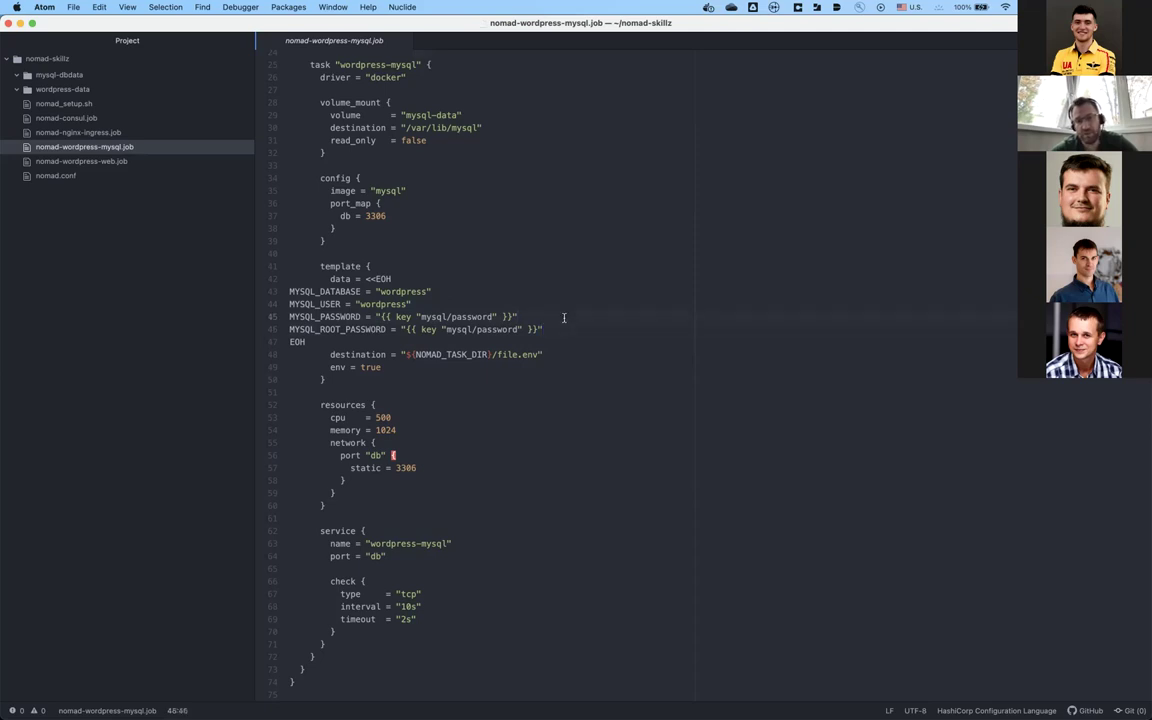
left_click(541, 316)
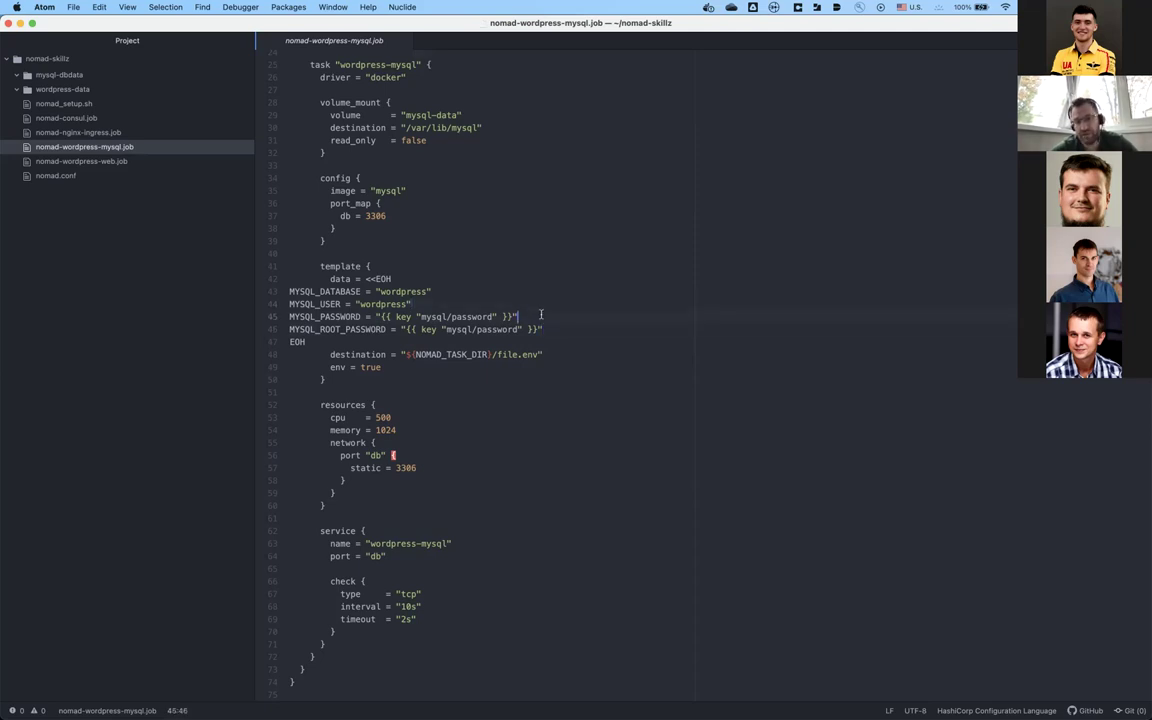
left_click(549, 326)
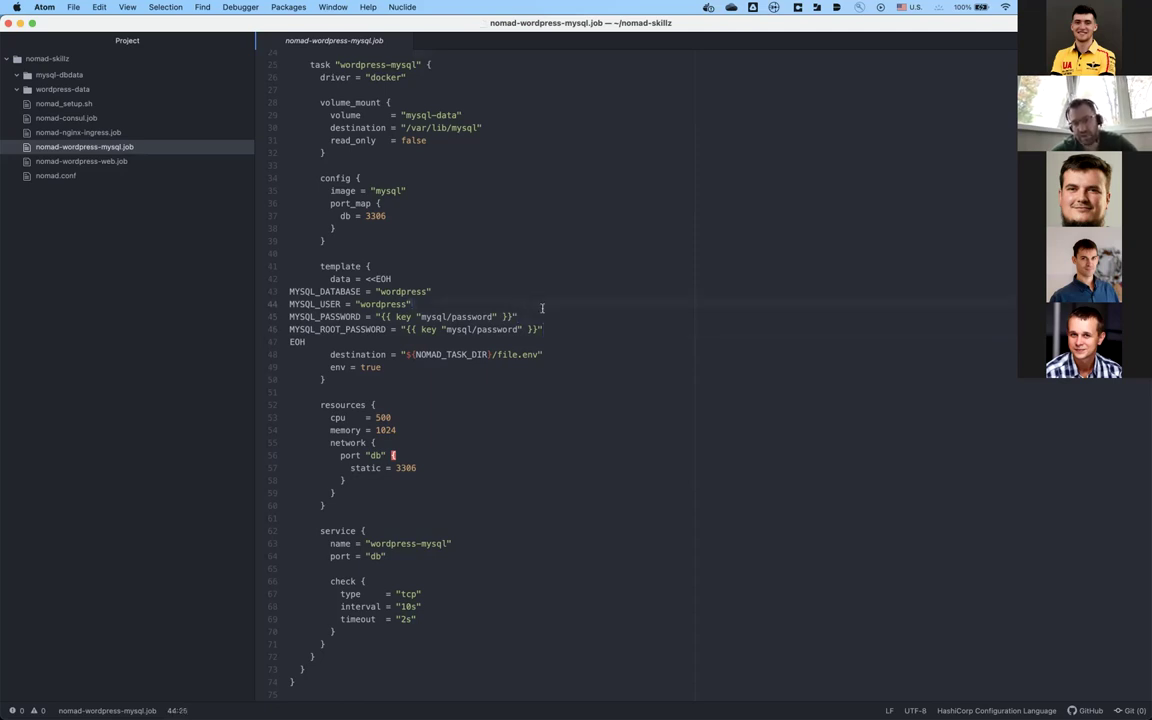
left_click(561, 324)
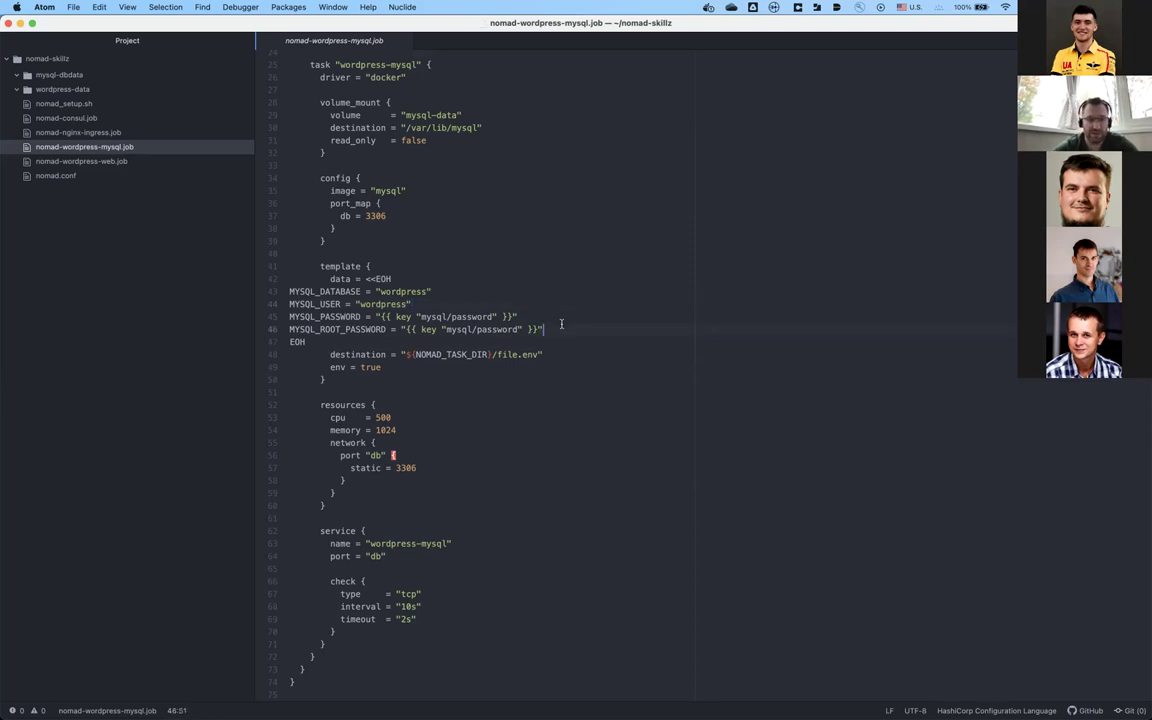
left_click(543, 367)
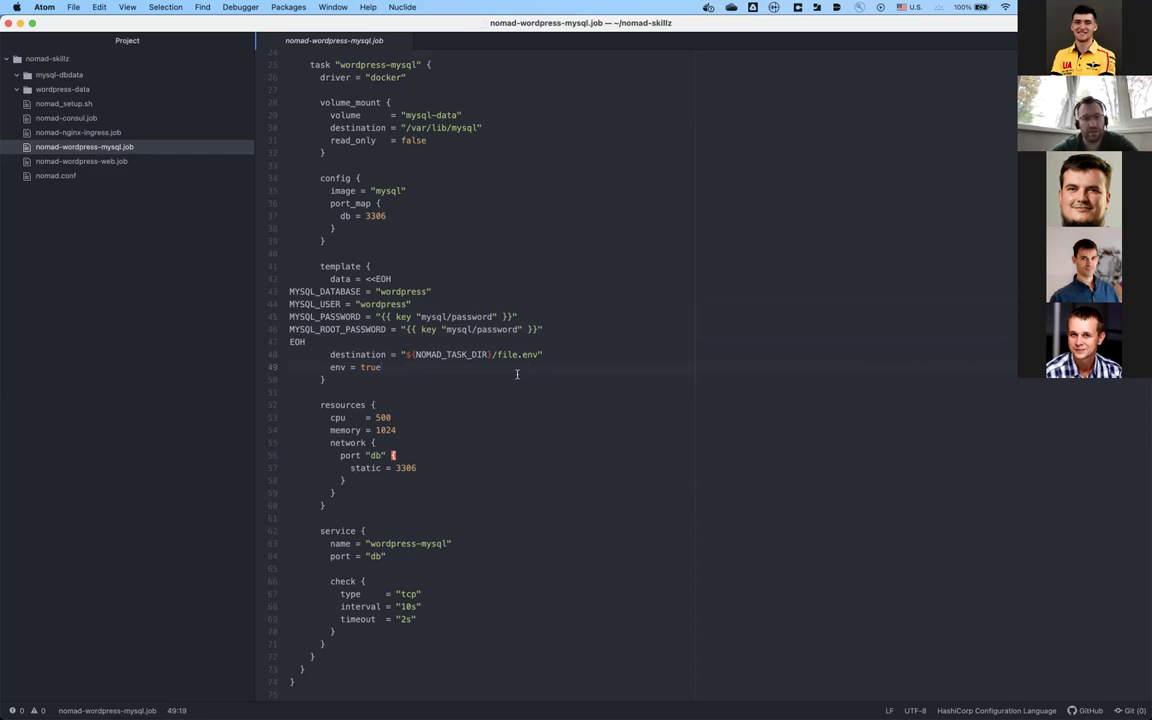
left_click(345, 265)
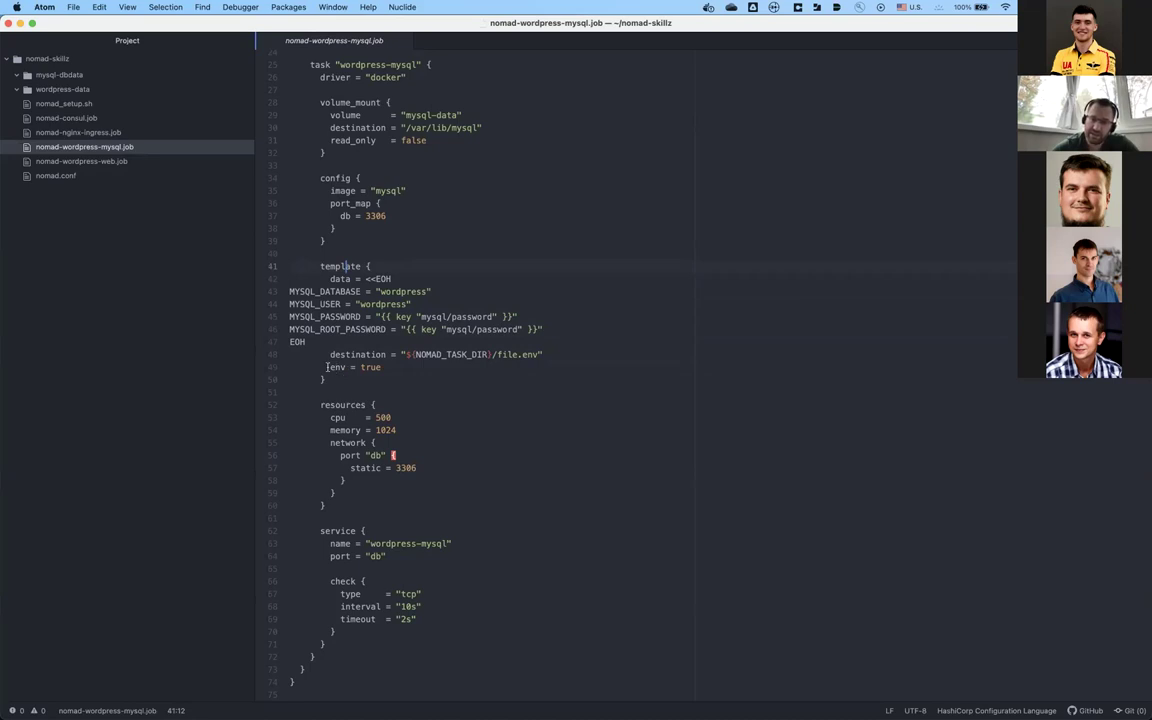
left_click_drag(331, 367, 384, 367)
left_click(386, 367)
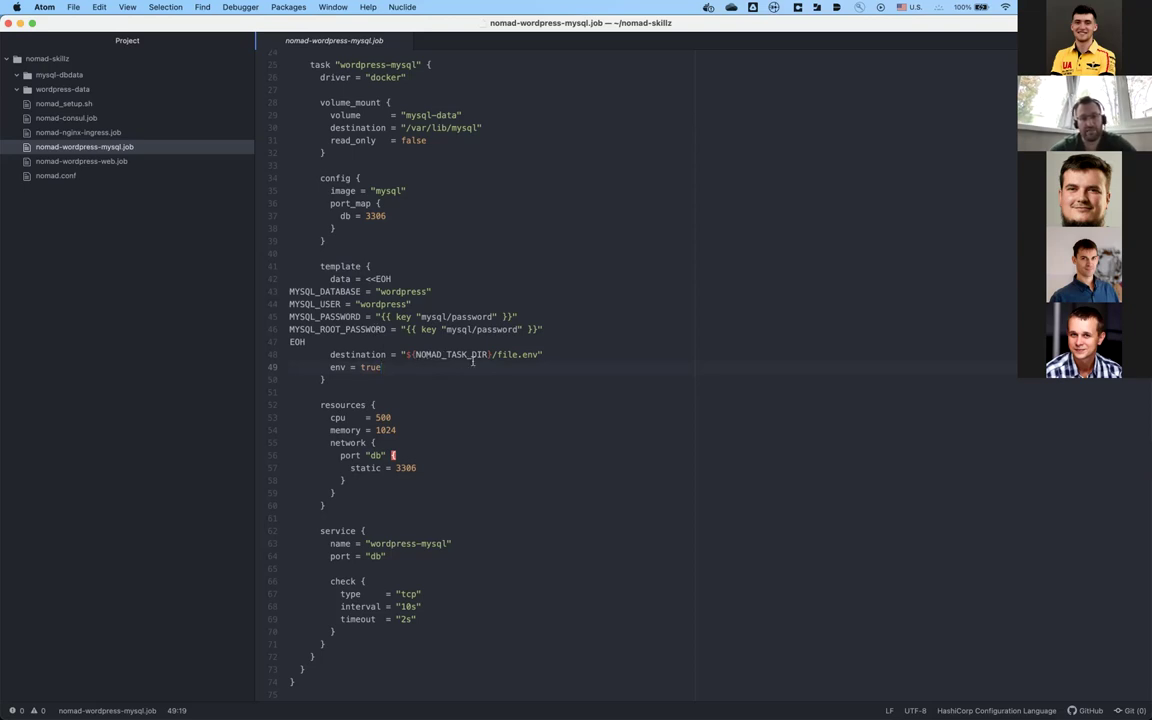
left_click(474, 354)
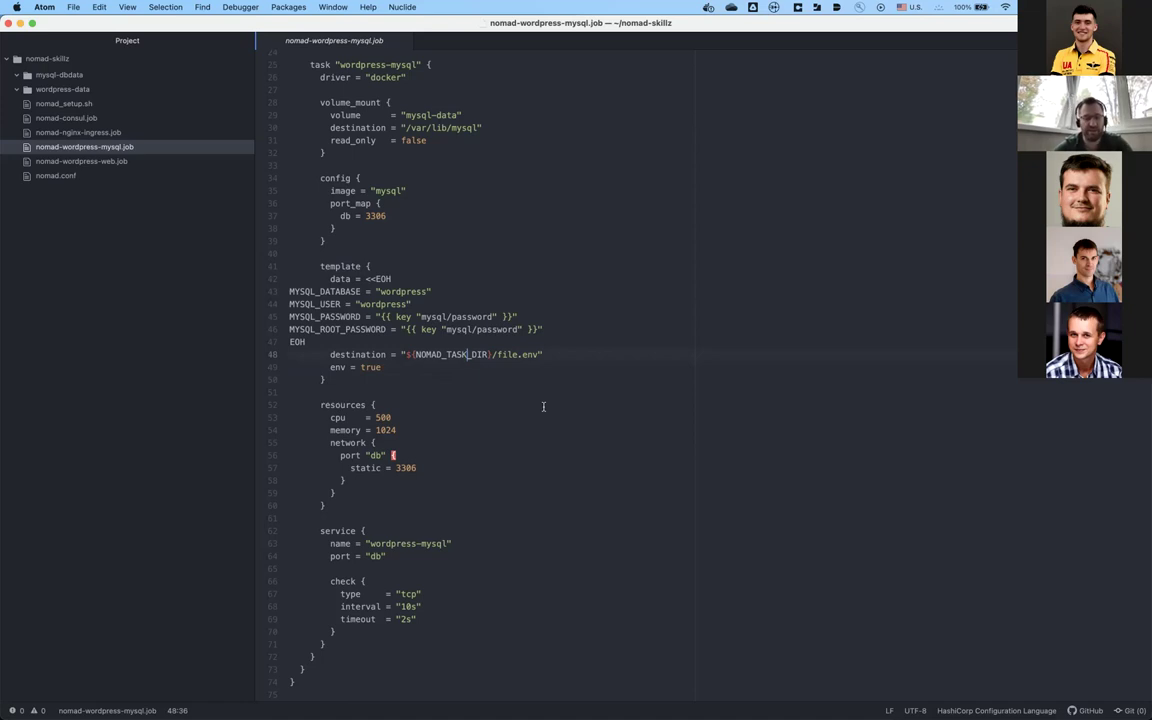
left_click(425, 394)
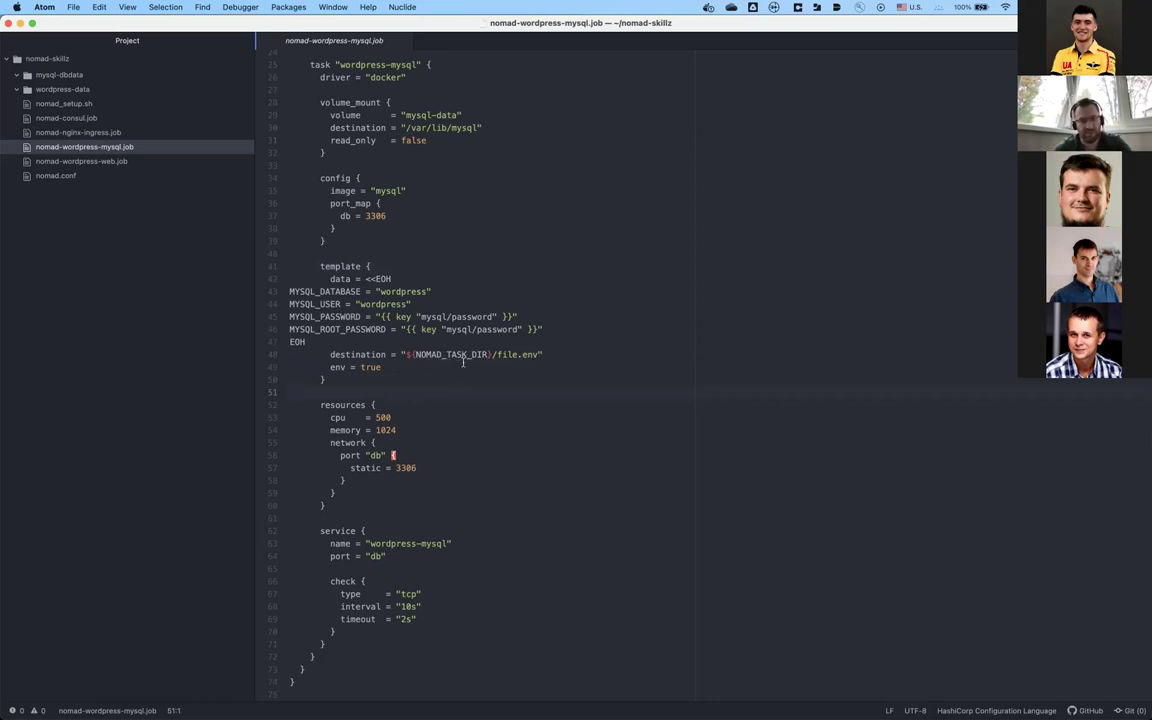
left_click(361, 483)
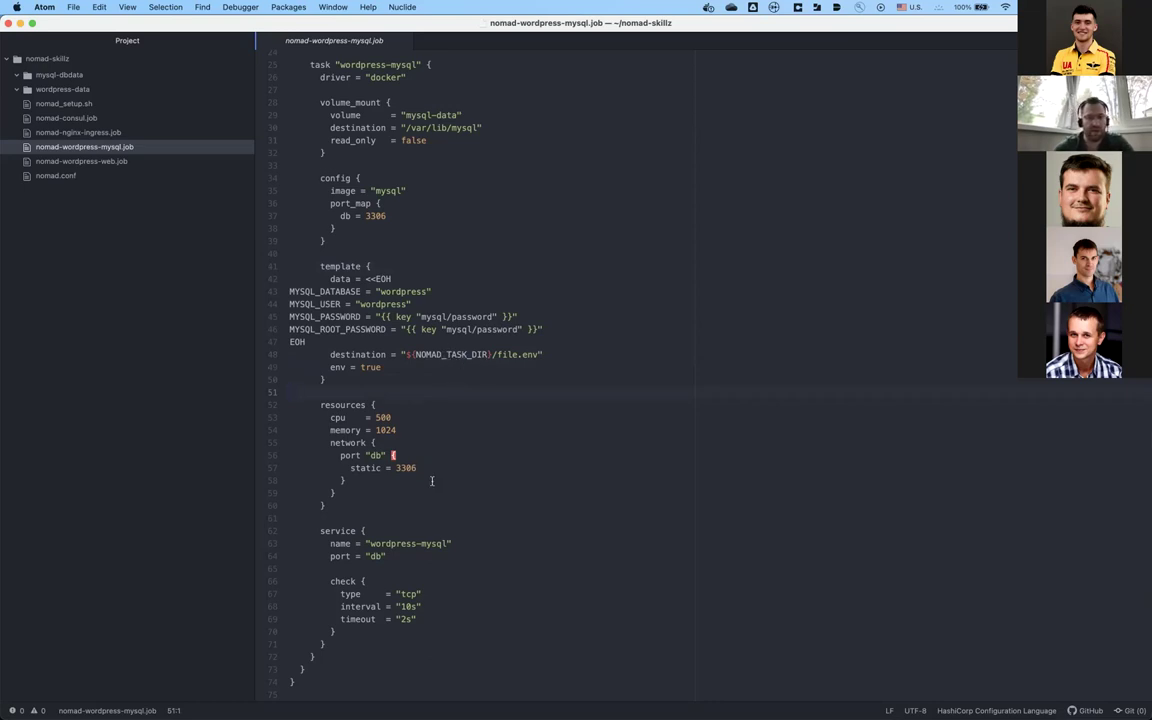
left_click(370, 498)
left_click(370, 505)
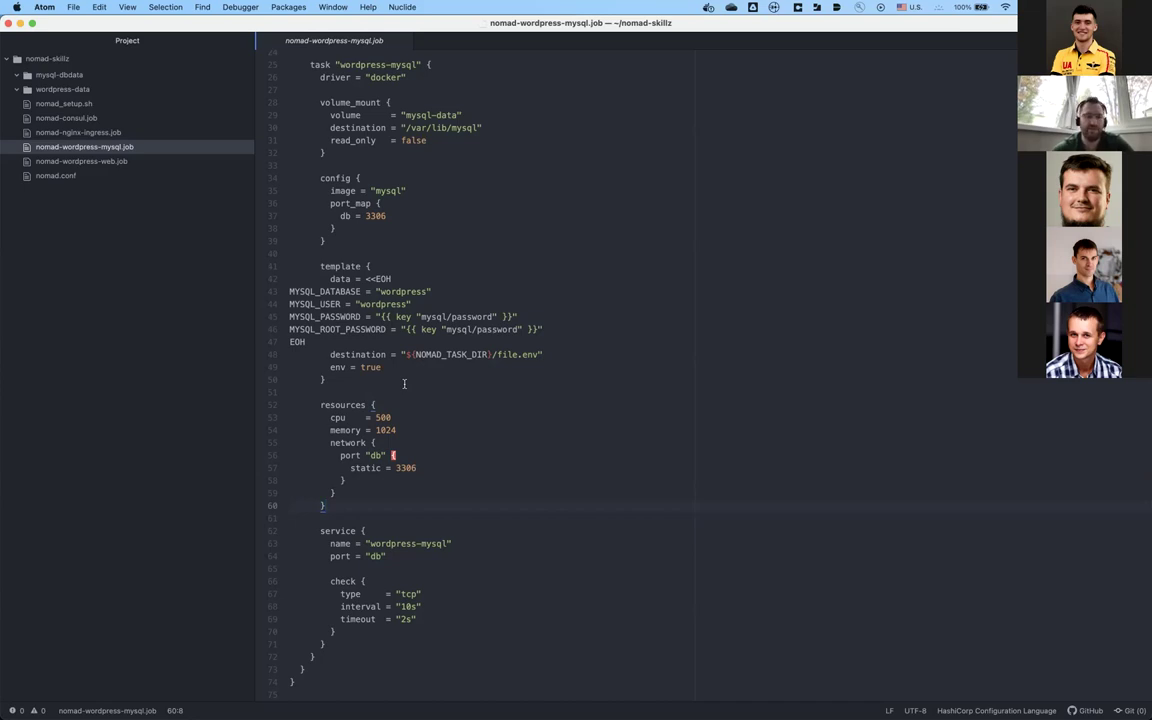
left_click(333, 417)
left_click(360, 430)
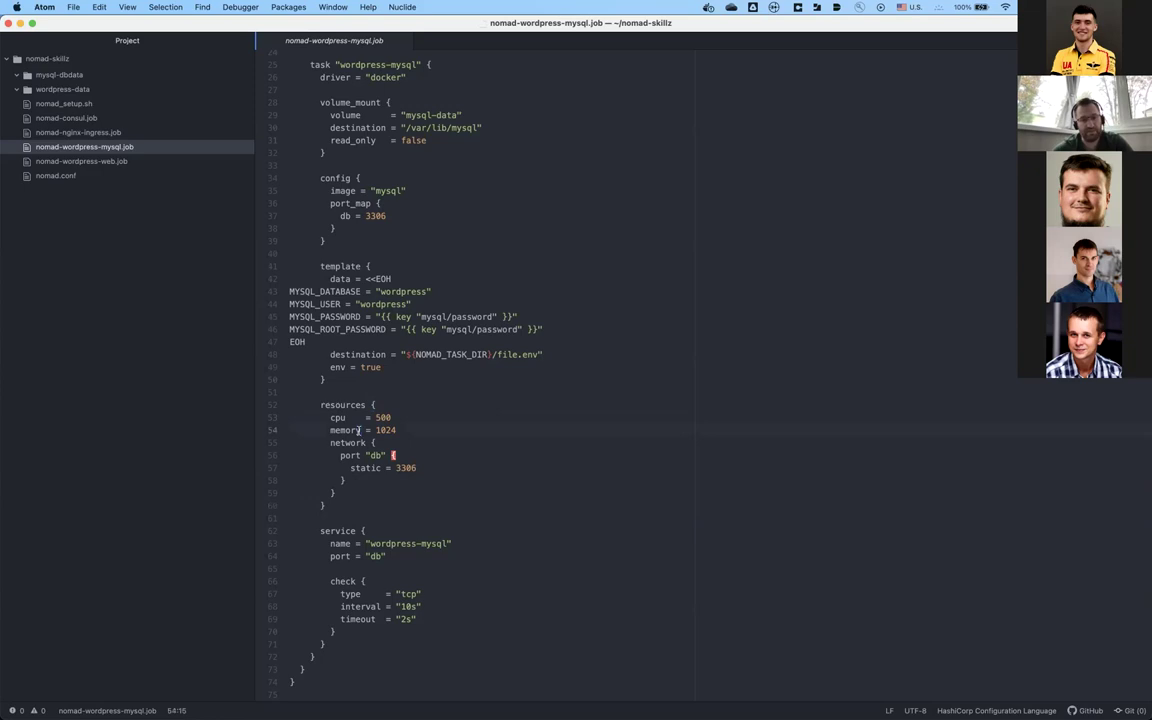
key("Down")
key("Down")
key("Down")
key("Down")
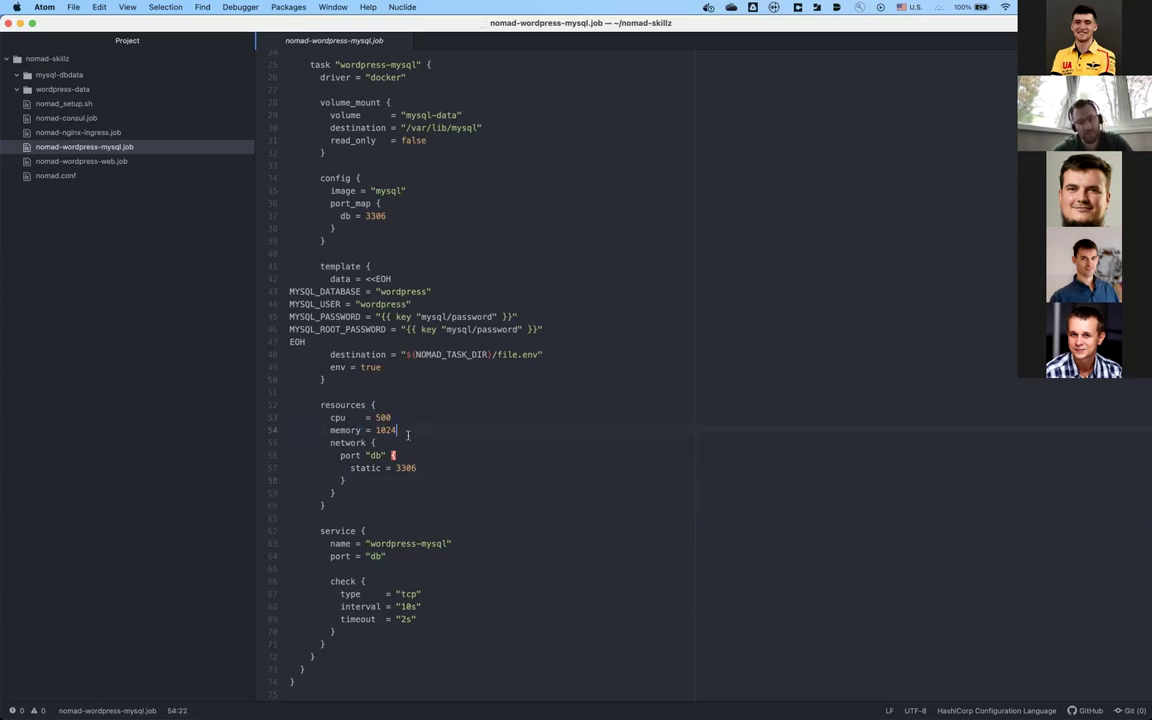
left_click(408, 443)
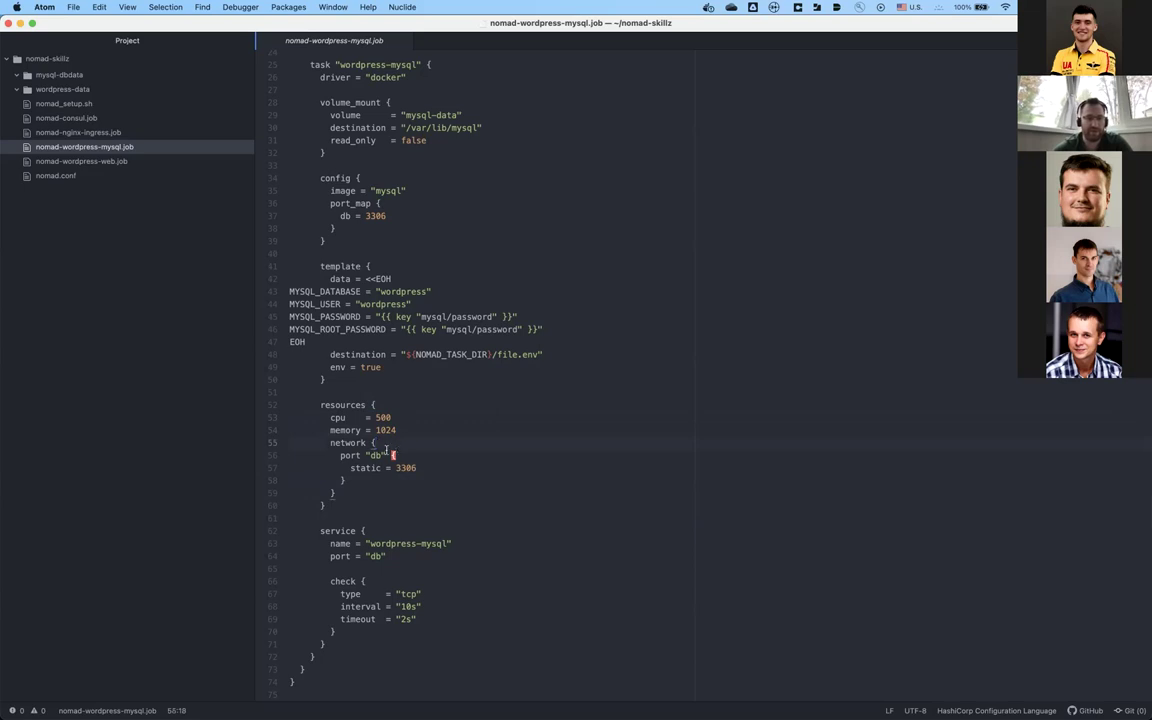
key("Down")
key("Down")
key("Down")
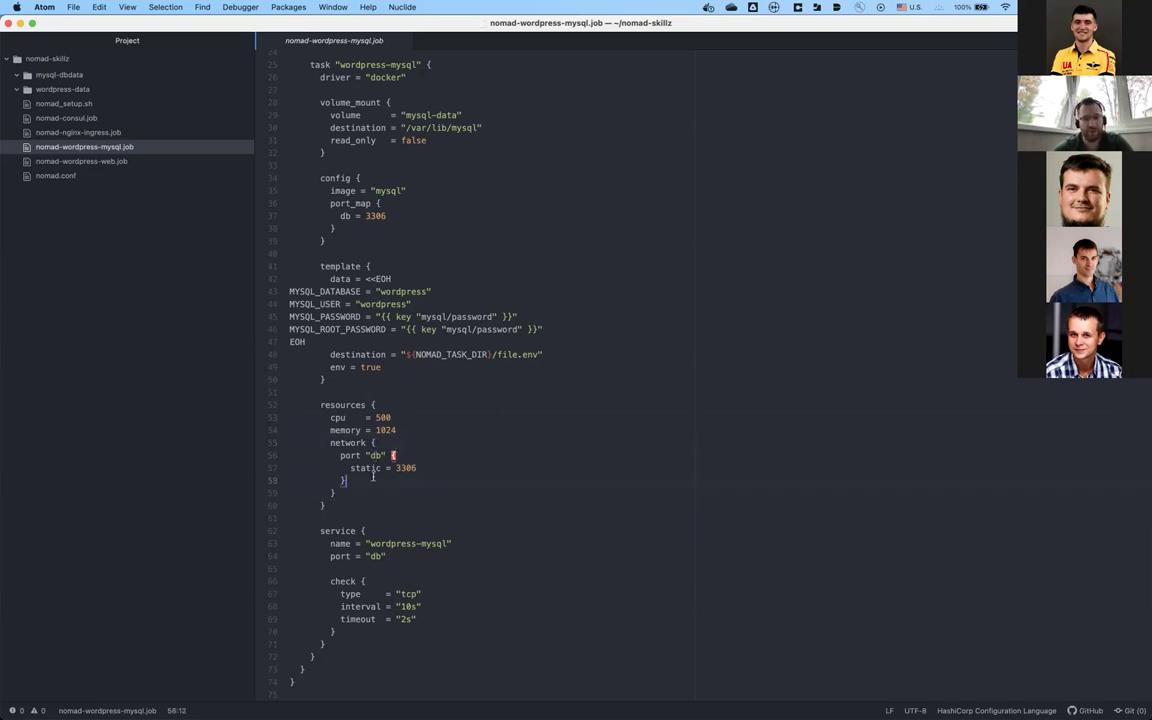
left_click(421, 490)
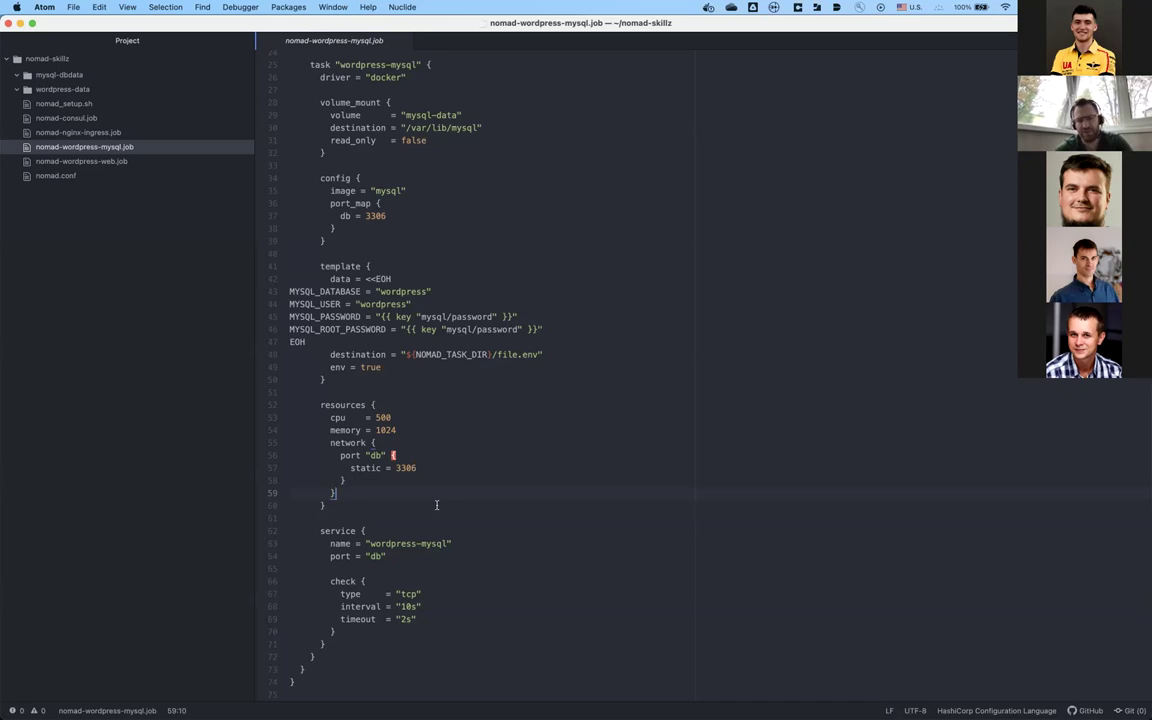
left_click(415, 514)
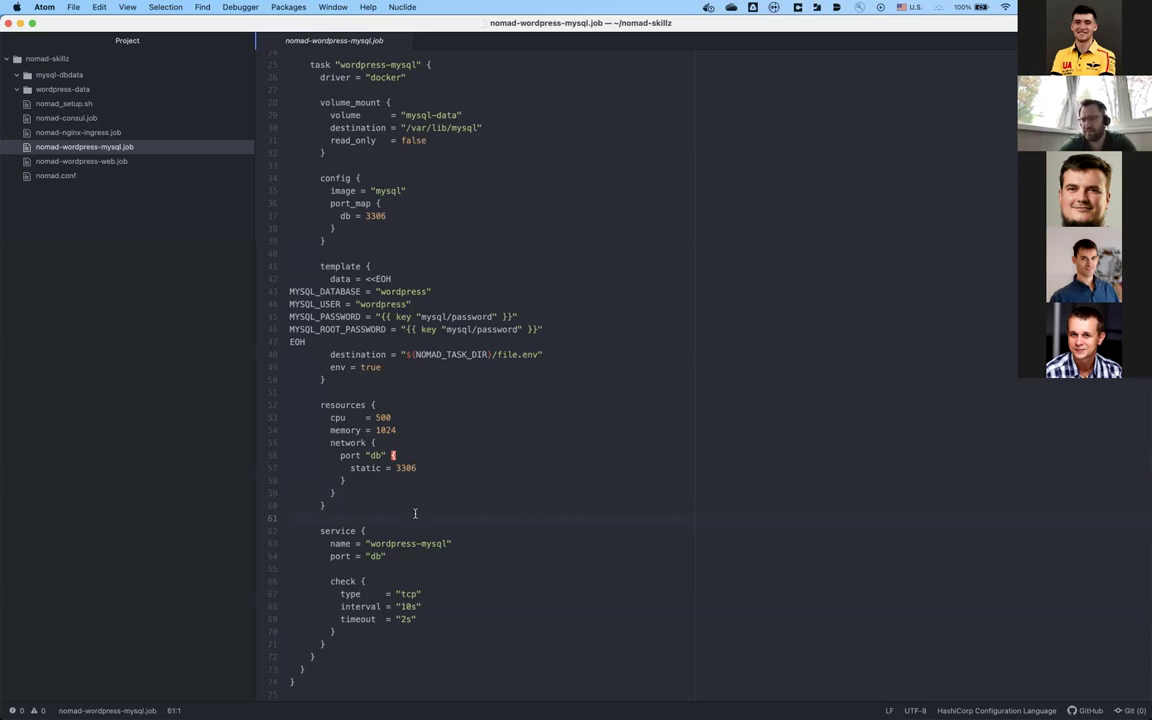
Step: Walk through the wordpress-mysql service block's name, header and check lines
left_click(441, 543)
left_click(388, 514)
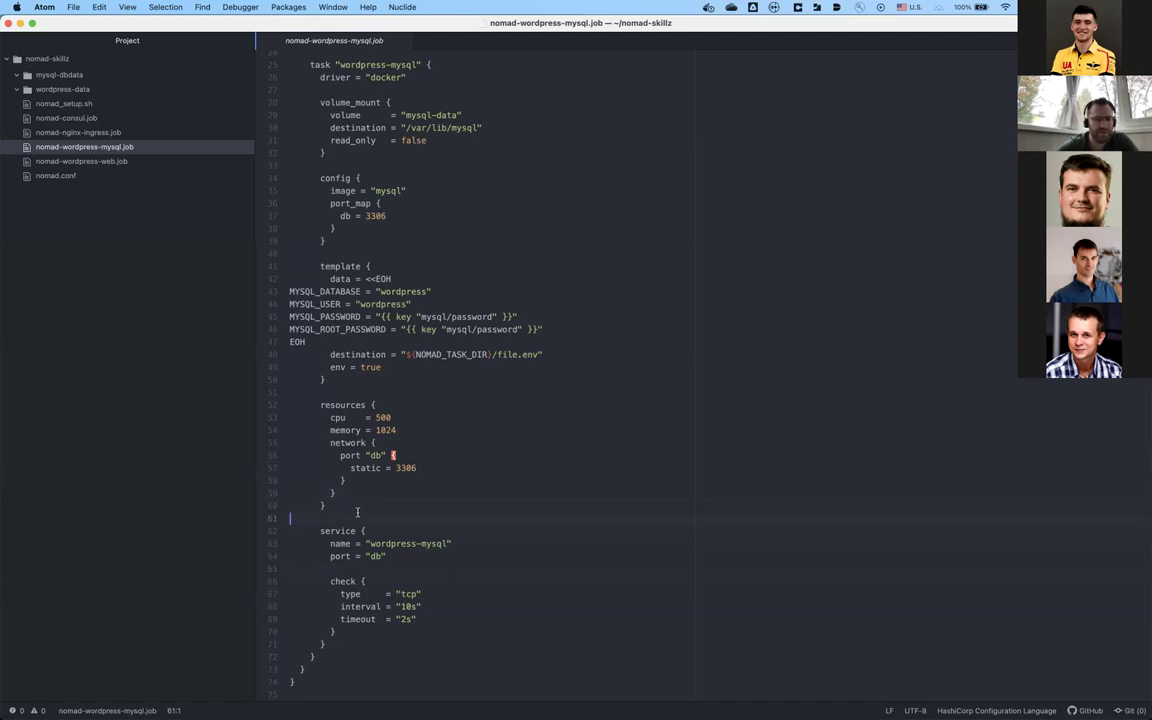
left_click(379, 567)
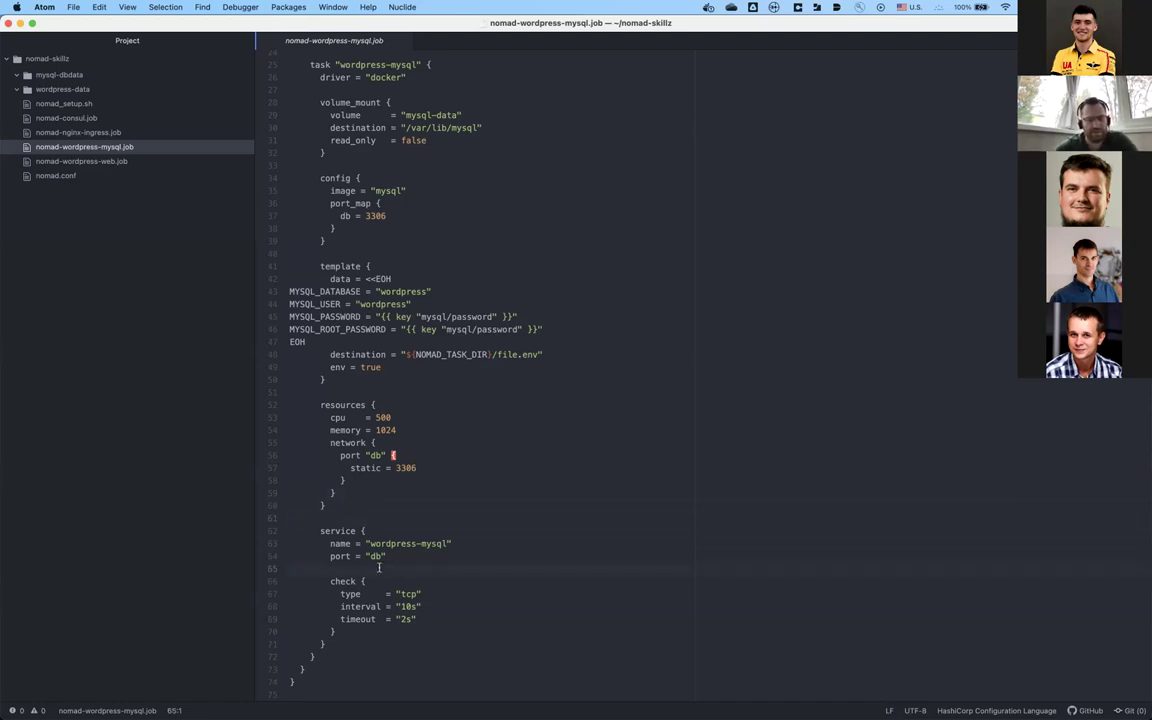
left_click(431, 524)
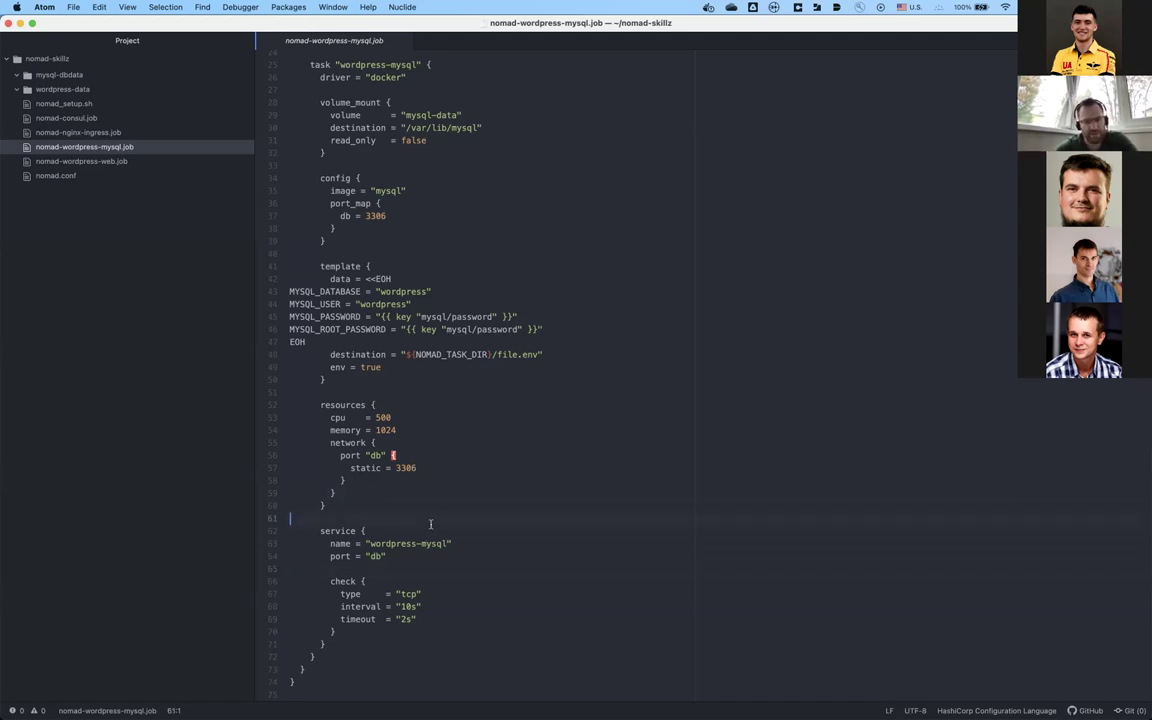
left_click(437, 567)
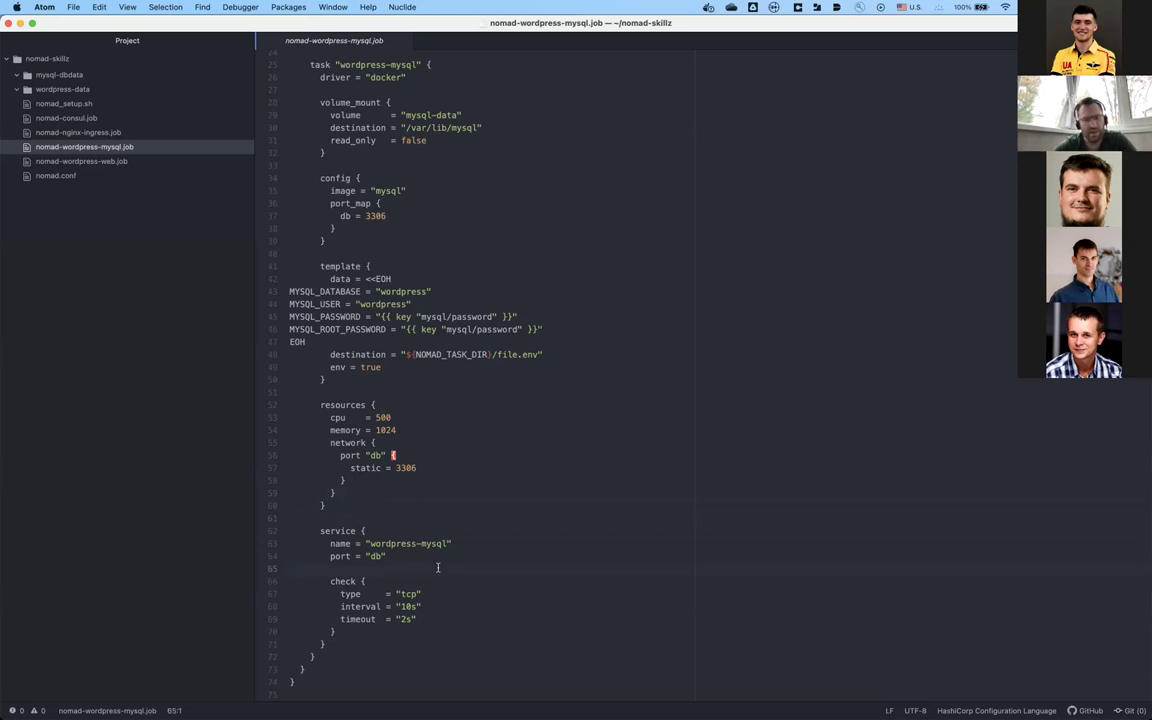
left_click(342, 531)
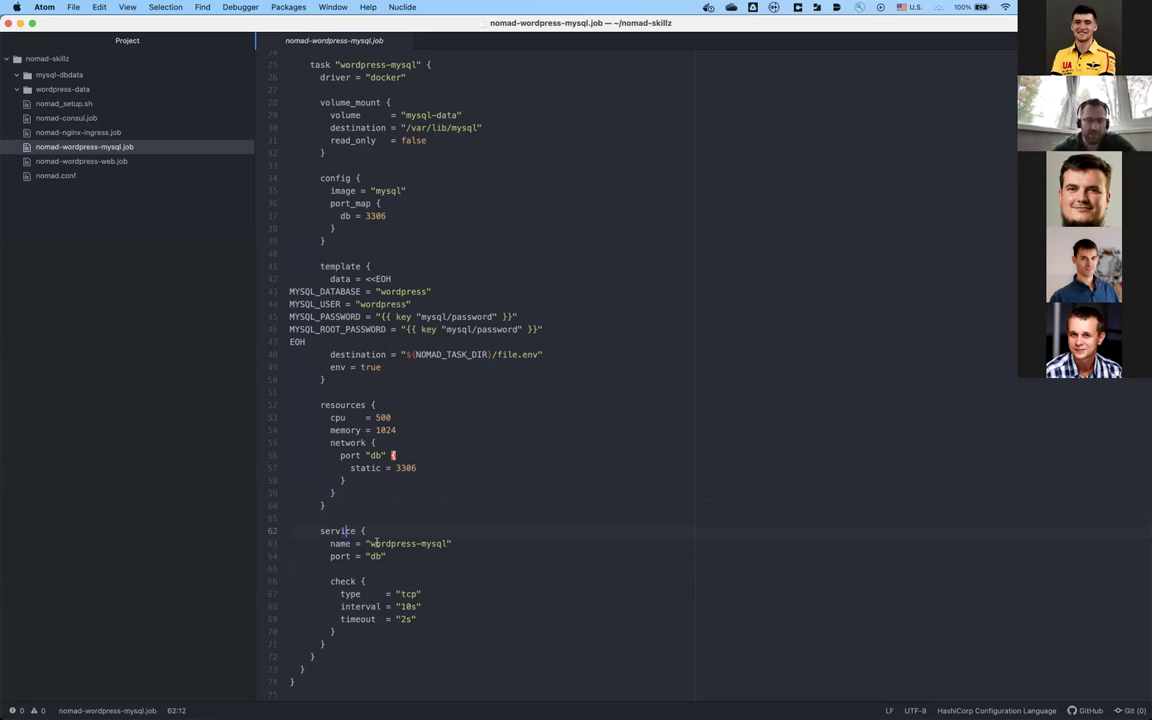
left_click(455, 542)
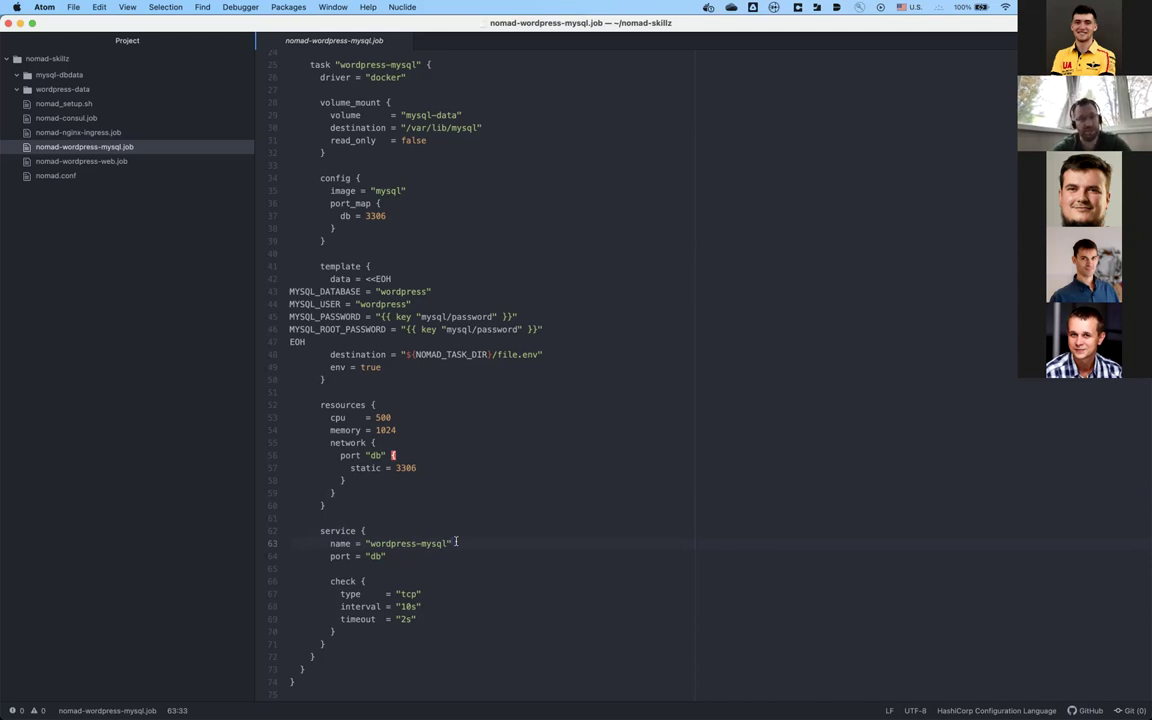
left_click(377, 543)
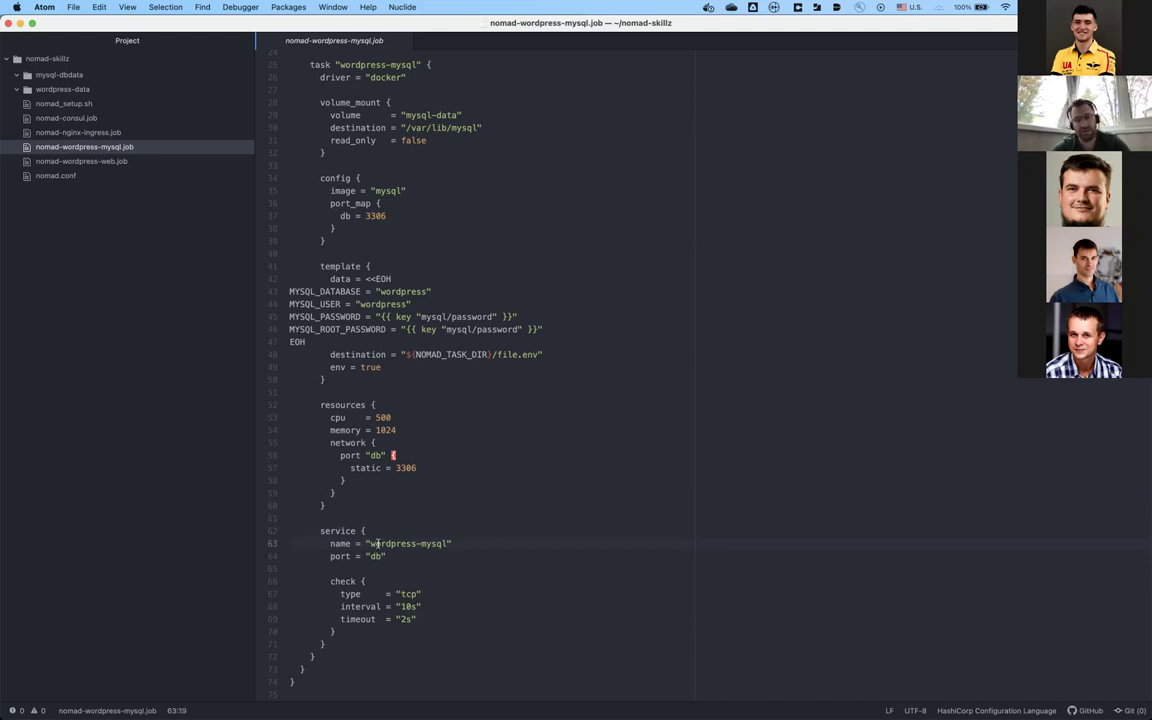
Step: Recheck the service's port db setting, select the whole file, and switch to iTerm2
key("Up")
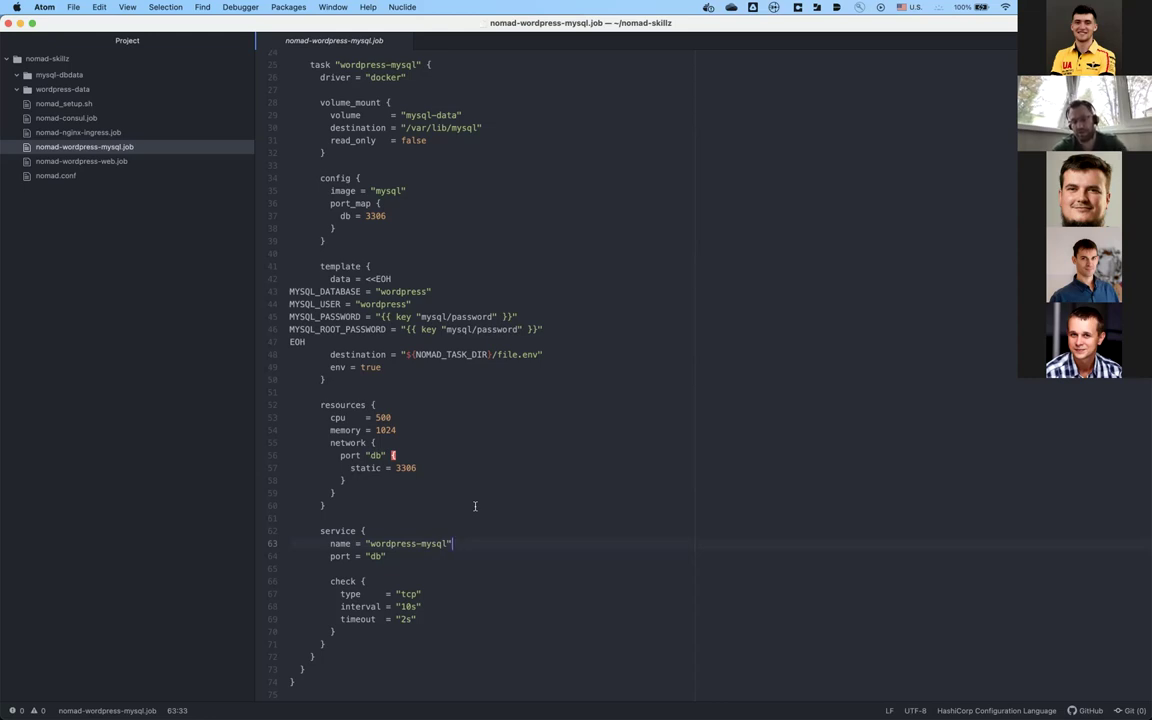
left_click(413, 517)
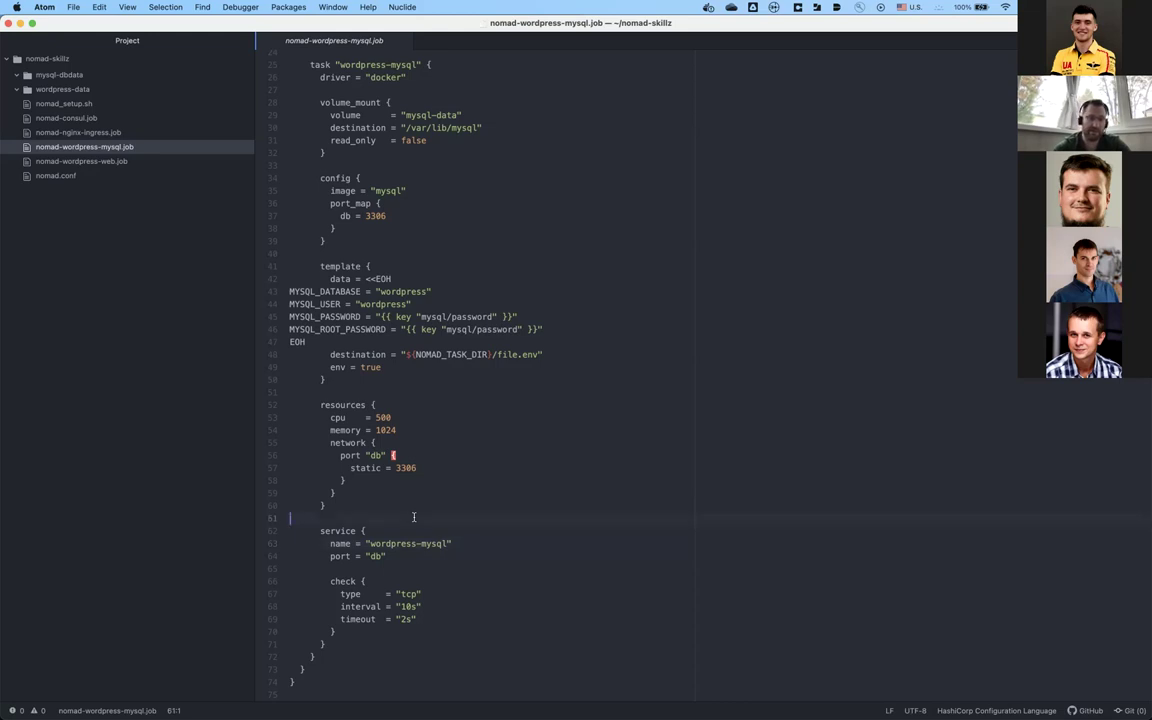
left_click(397, 543)
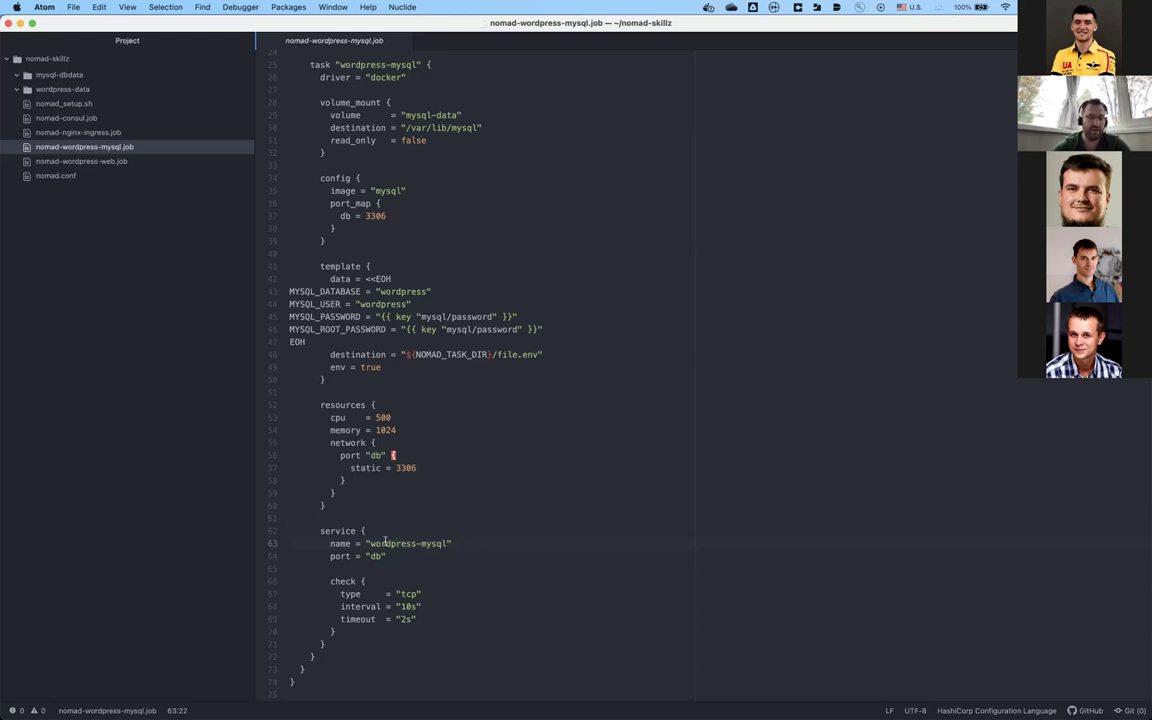
left_click(399, 567)
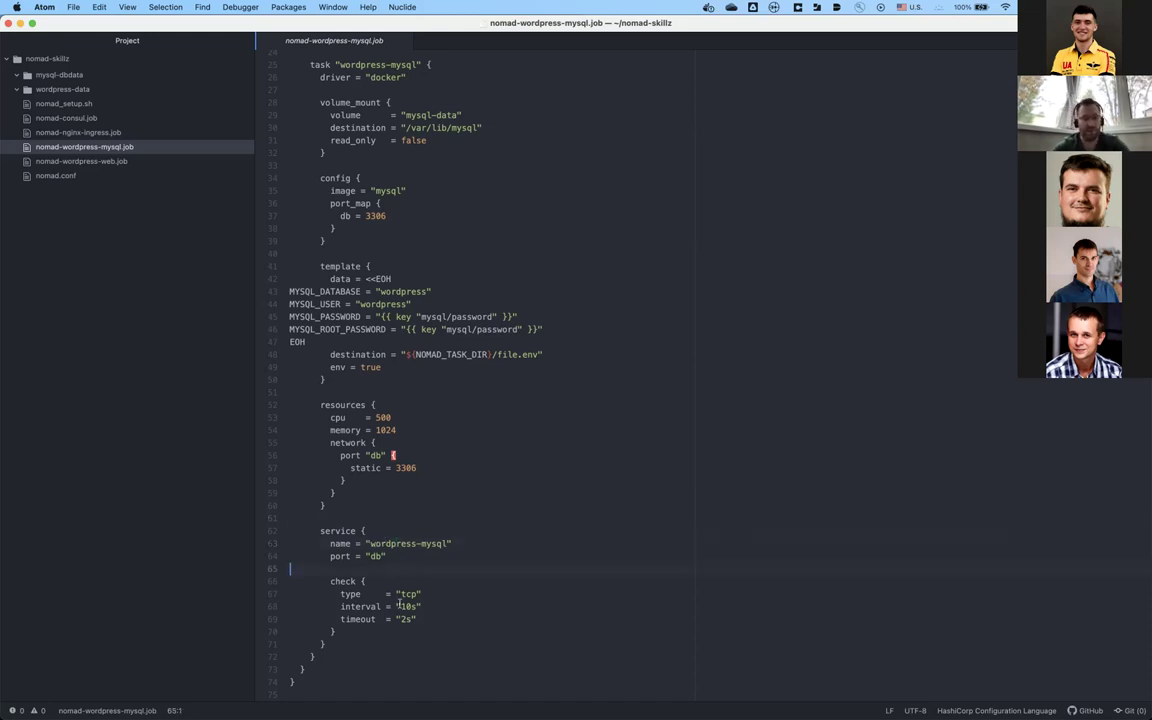
left_click(381, 556)
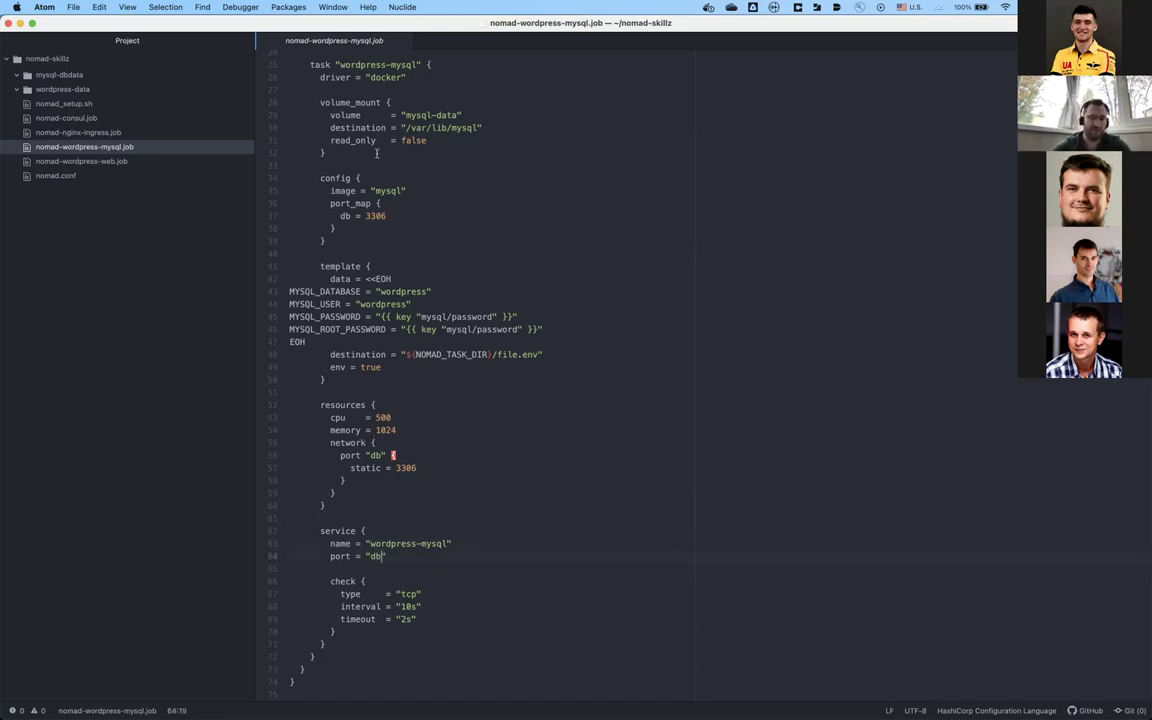
left_click(405, 530)
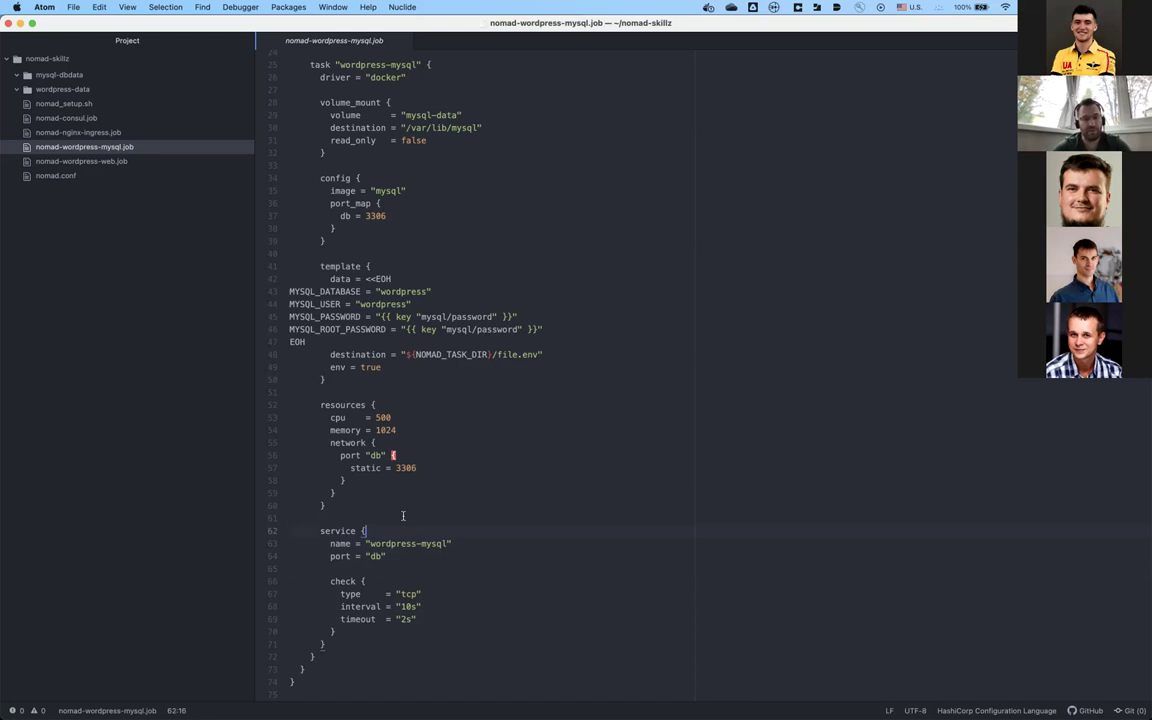
key("super+a")
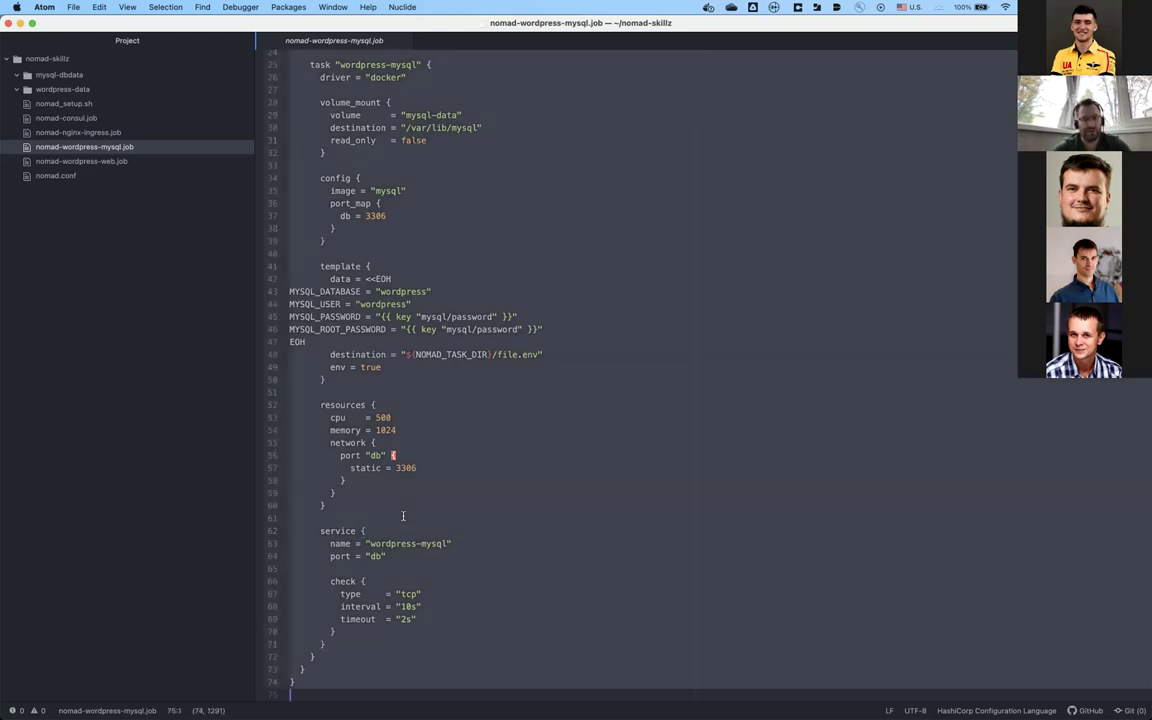
key("super+Tab")
key("super+Tab")
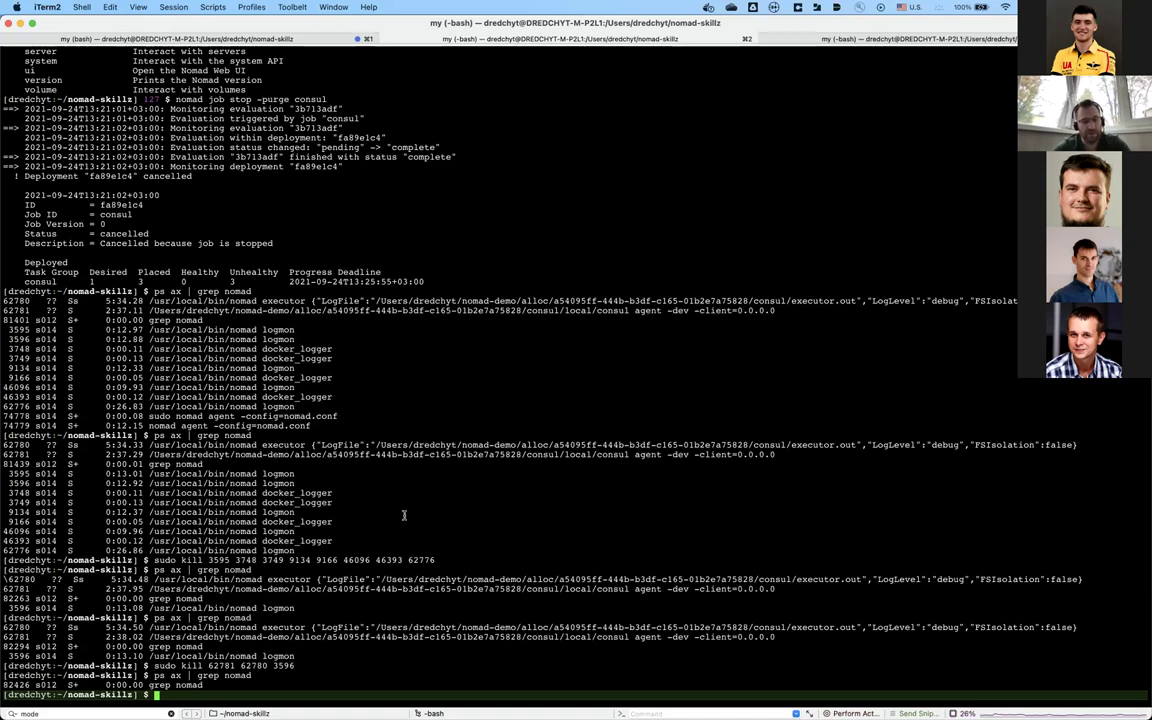
Step: In the third terminal tab, run 'nomad job run nomad-wordpress-mysql.job', placing one allocation
key("super+1")
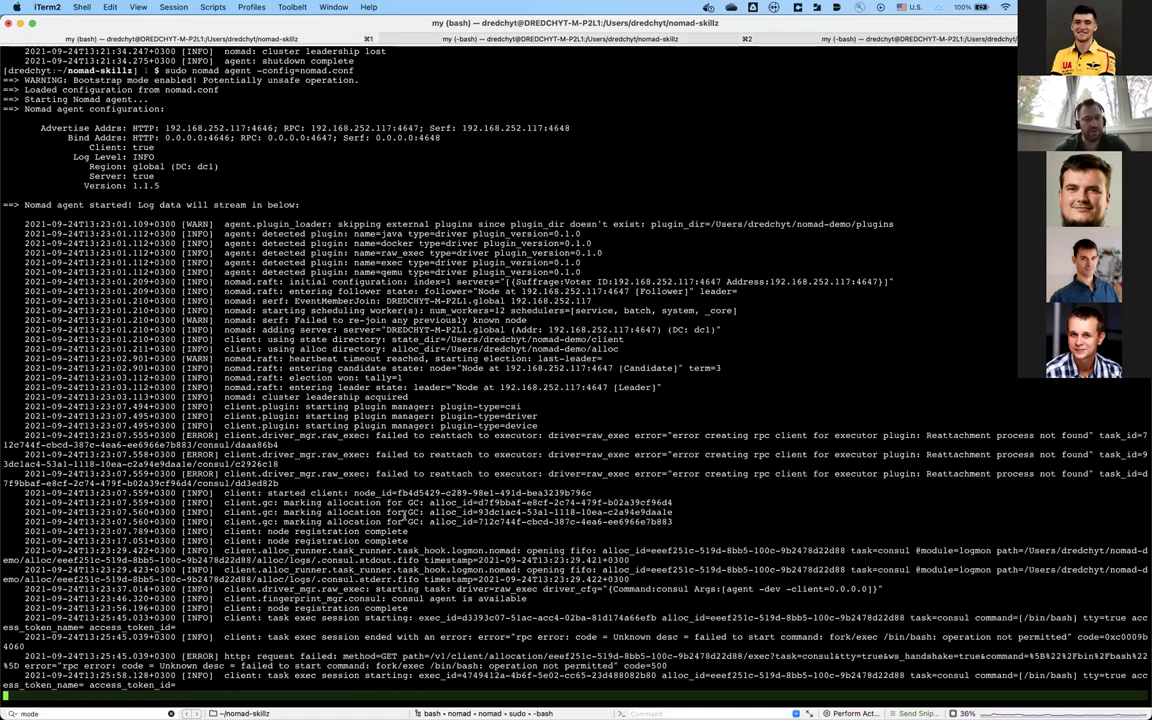
key("super+3")
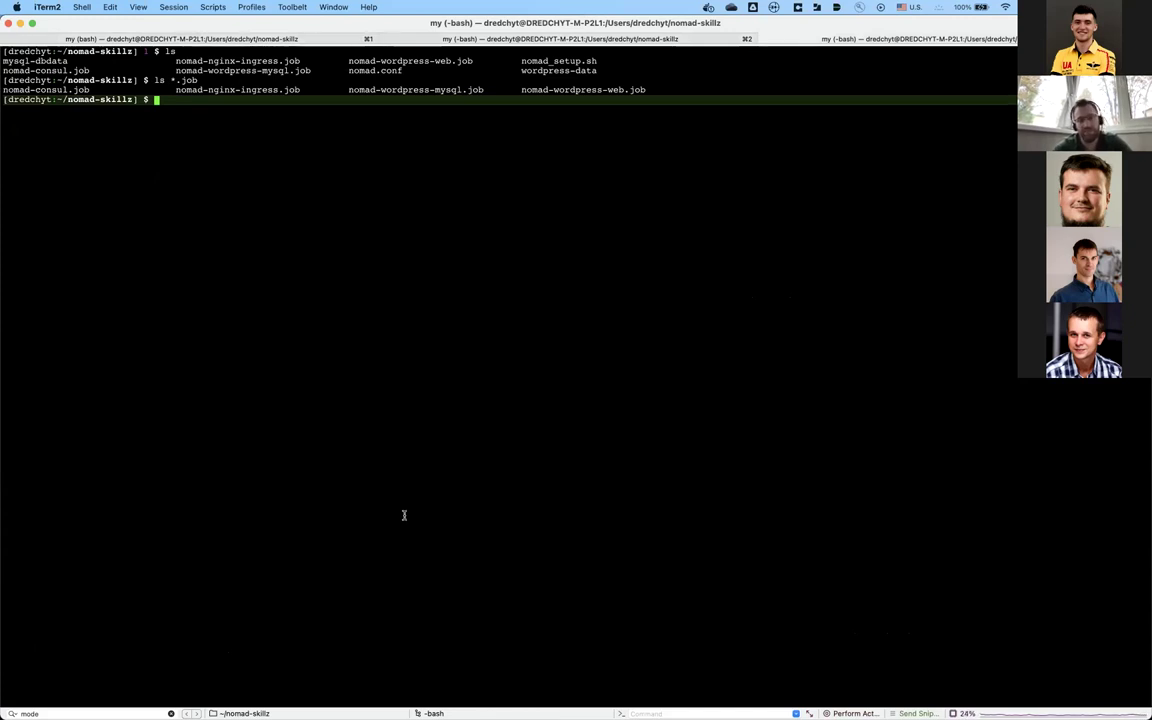
type("noma")
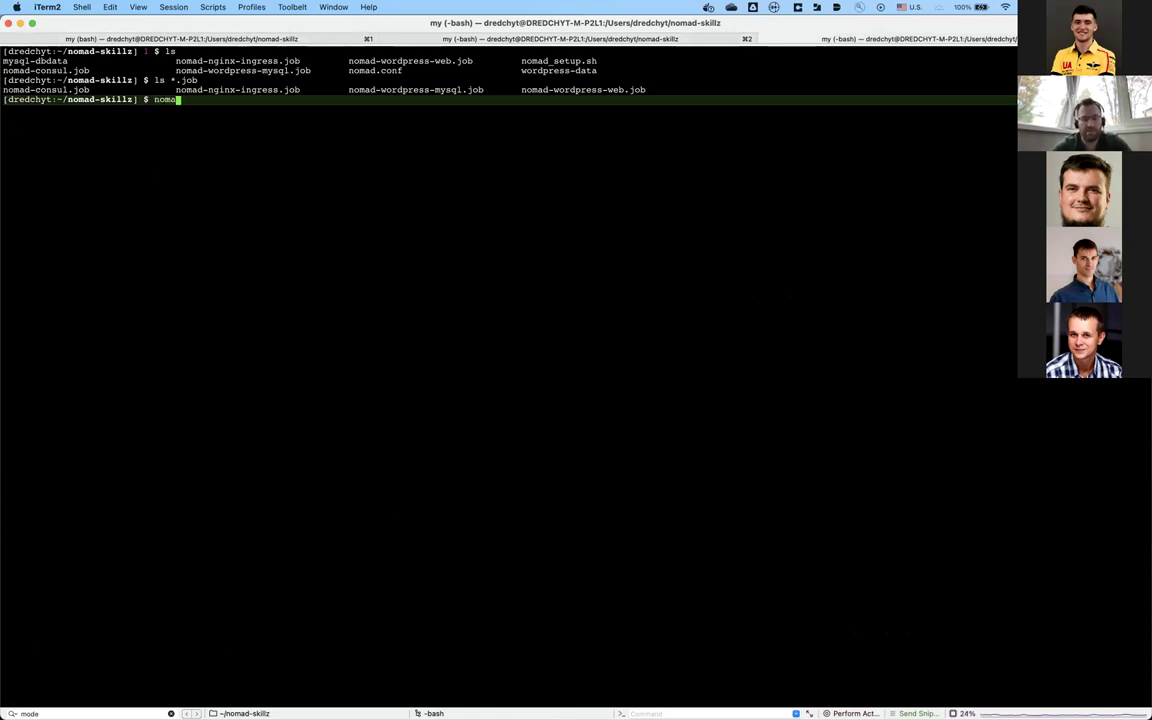
type("d job ")
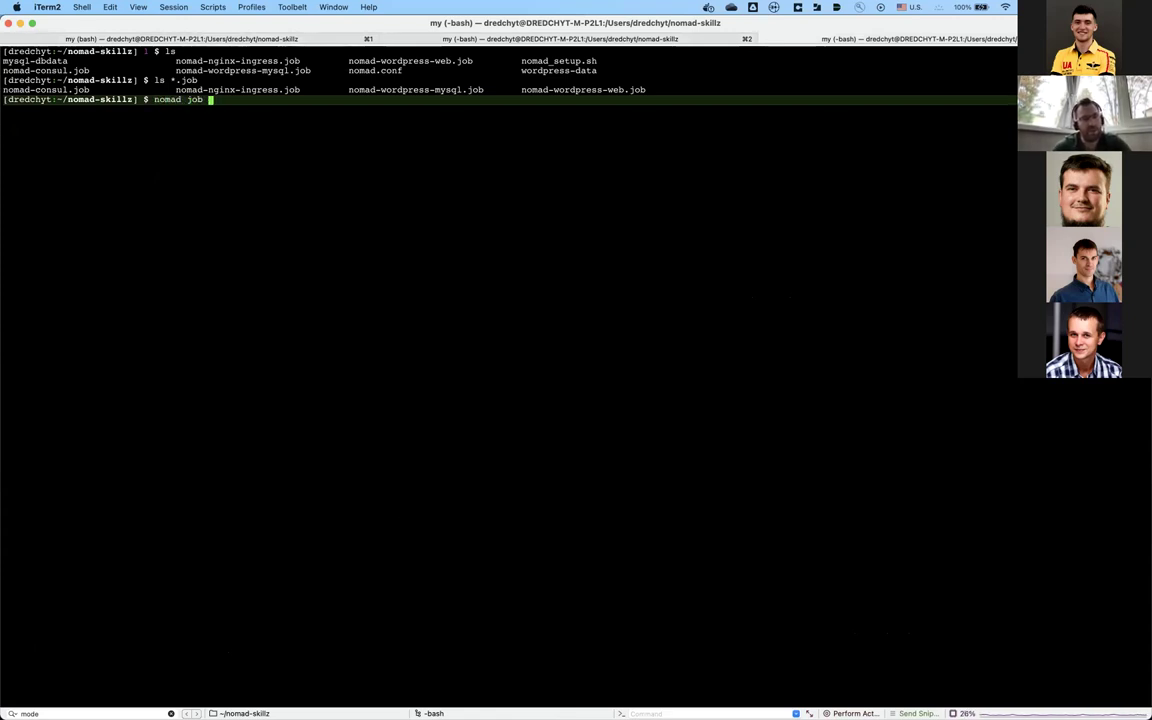
type("run ")
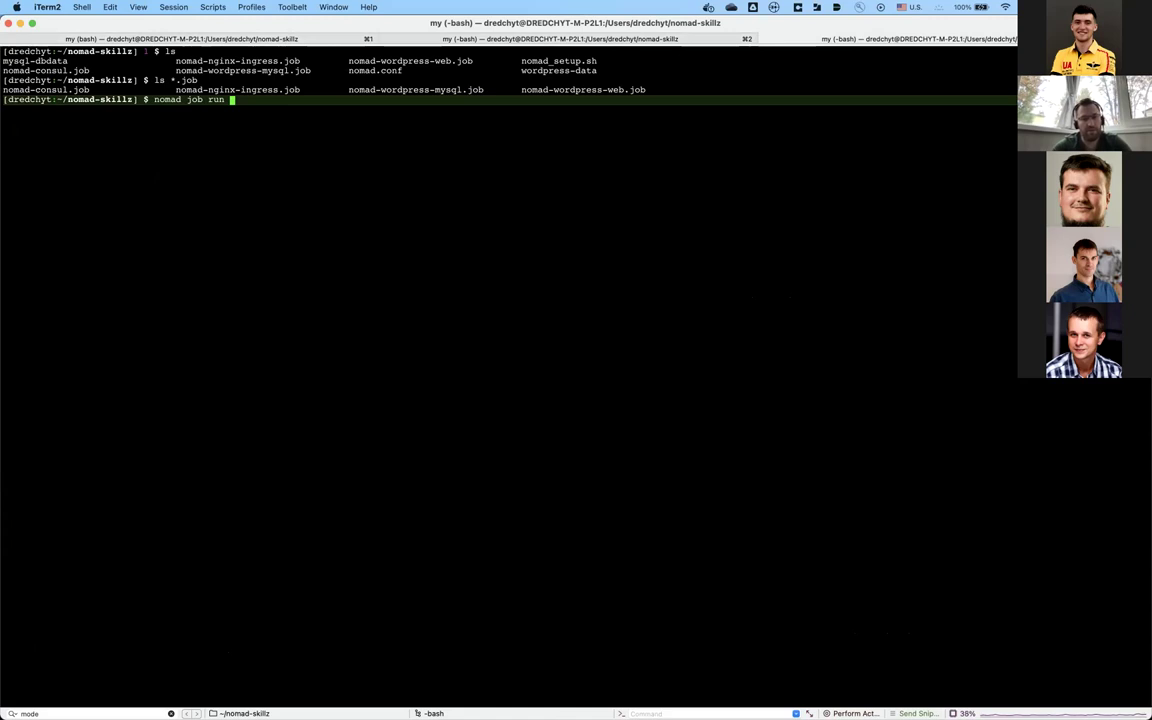
type("nomad-")
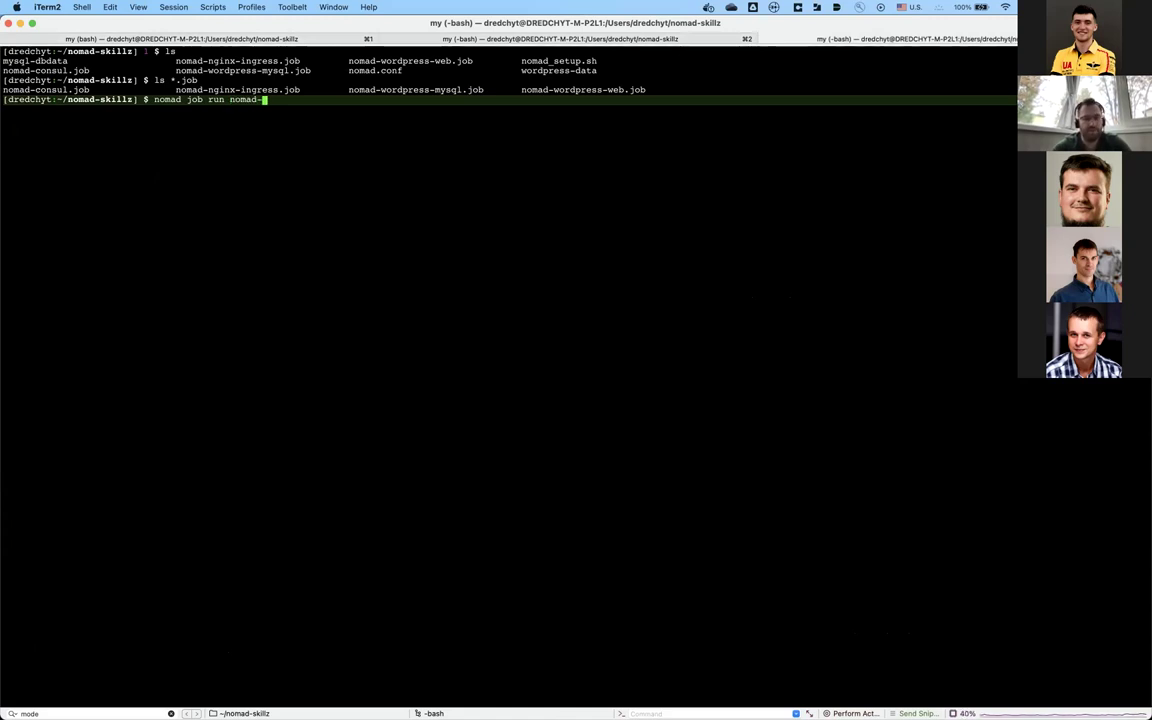
type("w")
key("Tab")
type("m")
key("Tab")
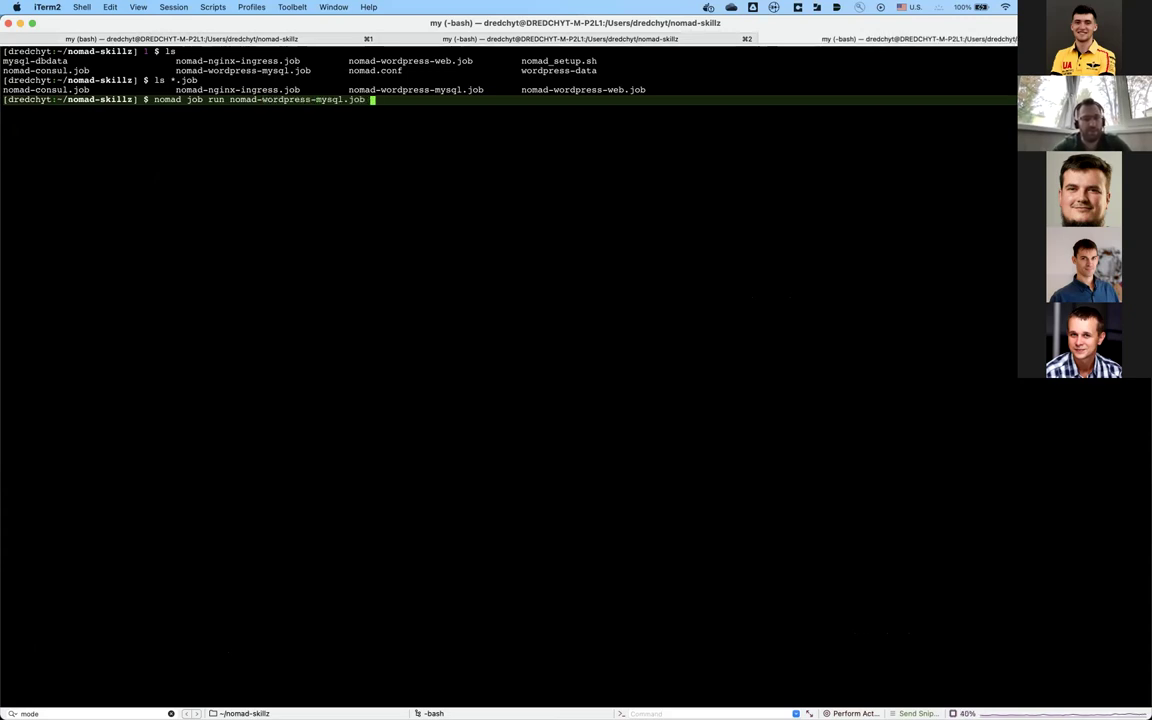
key("Return")
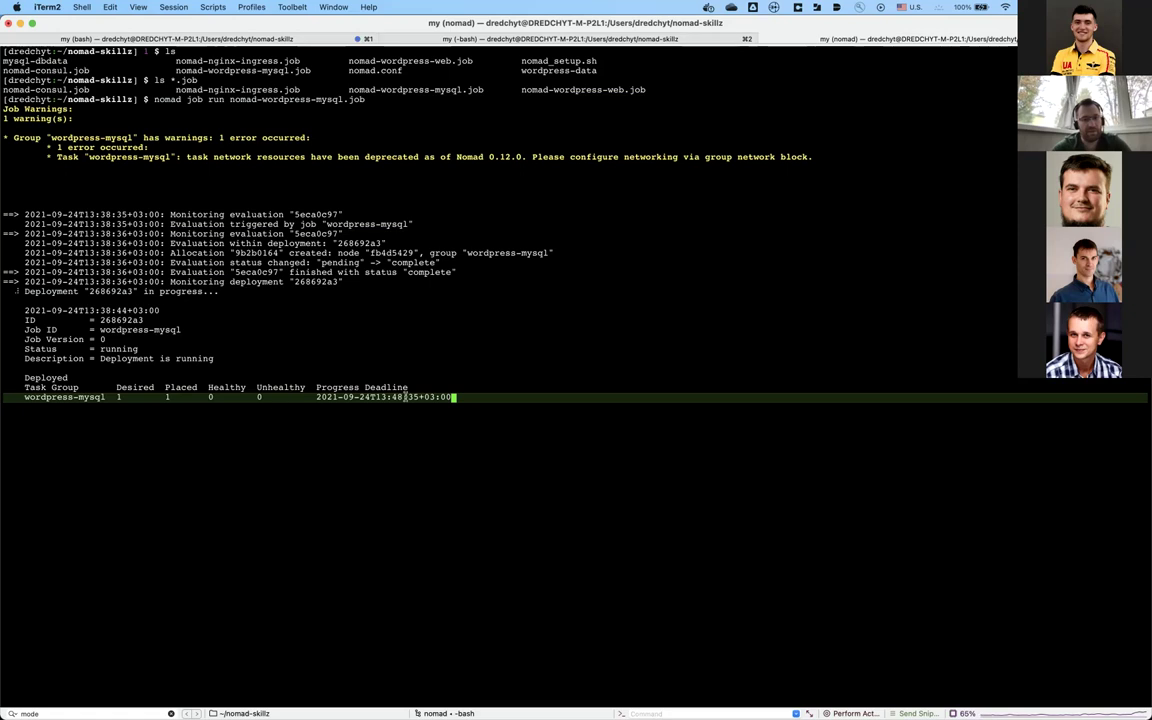
key("Return")
key("Return")
key("Return")
key("Return")
key("Return")
key("Return")
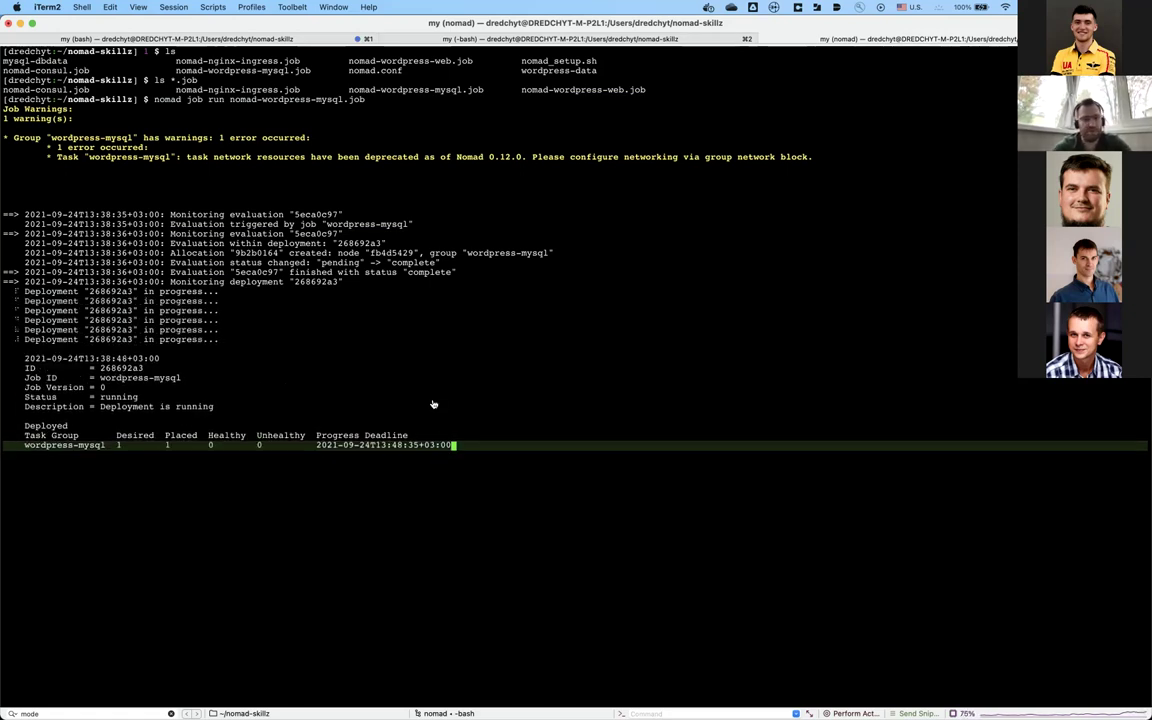
key("super+Tab")
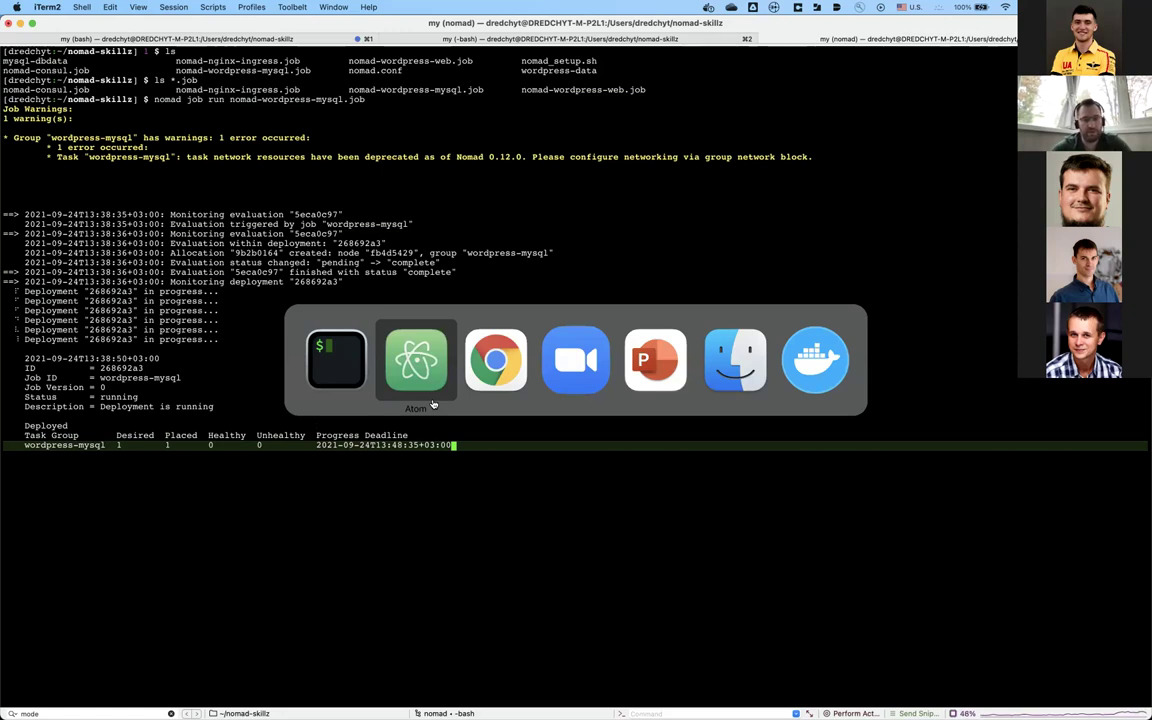
Step: Return to the Nomad UI and open the wordpress-mysql job overview from the Jobs list
key("super+Tab")
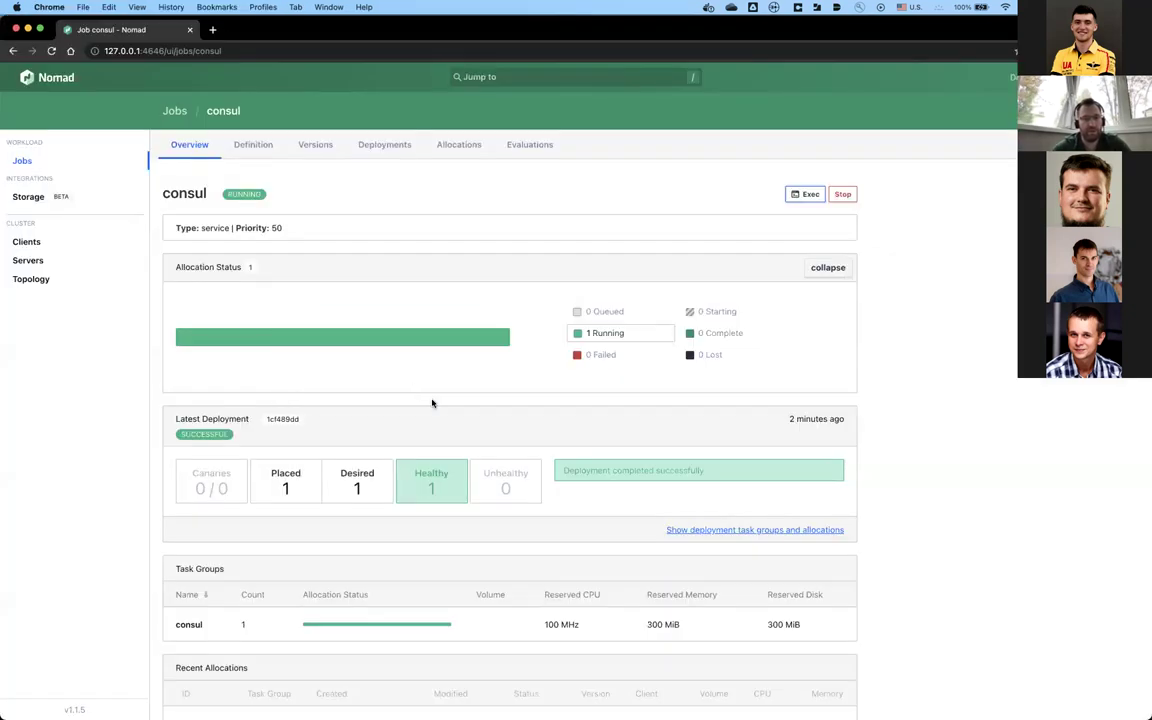
left_click(170, 111)
left_click(247, 219)
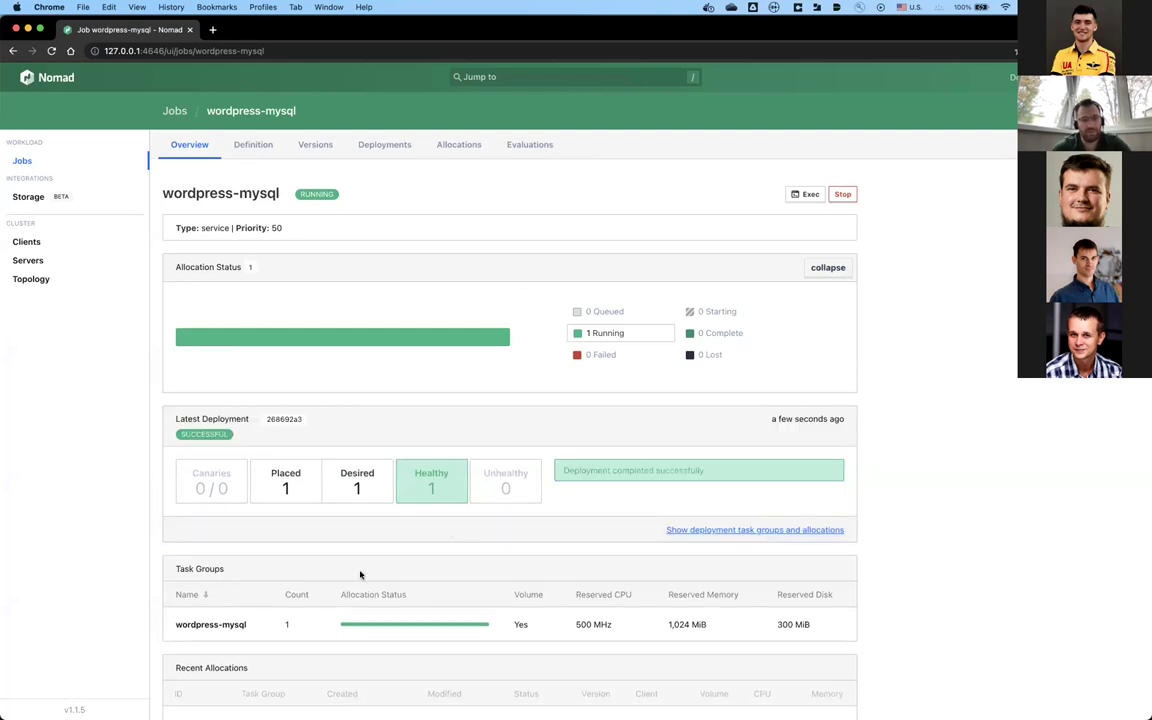
Step: Open the running allocation 9b2b0164 from the job's Recent Allocations
scroll(377, 520, "down", 1)
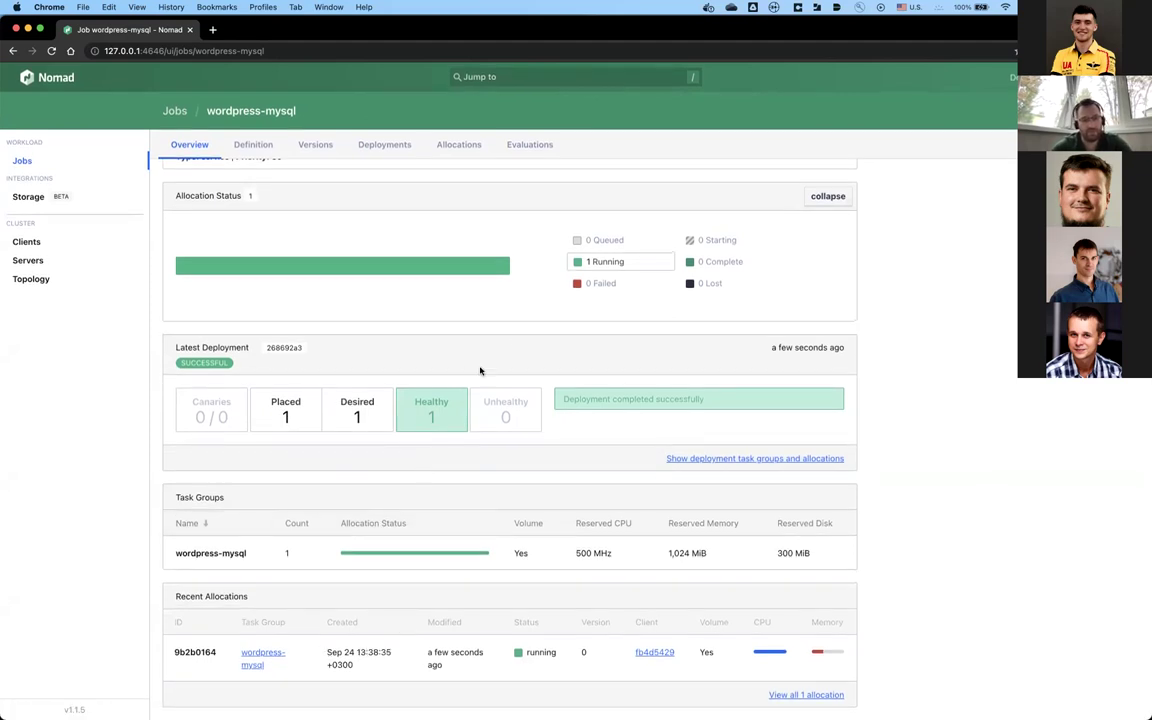
scroll(514, 337, "up", 2)
scroll(515, 340, "down", 2)
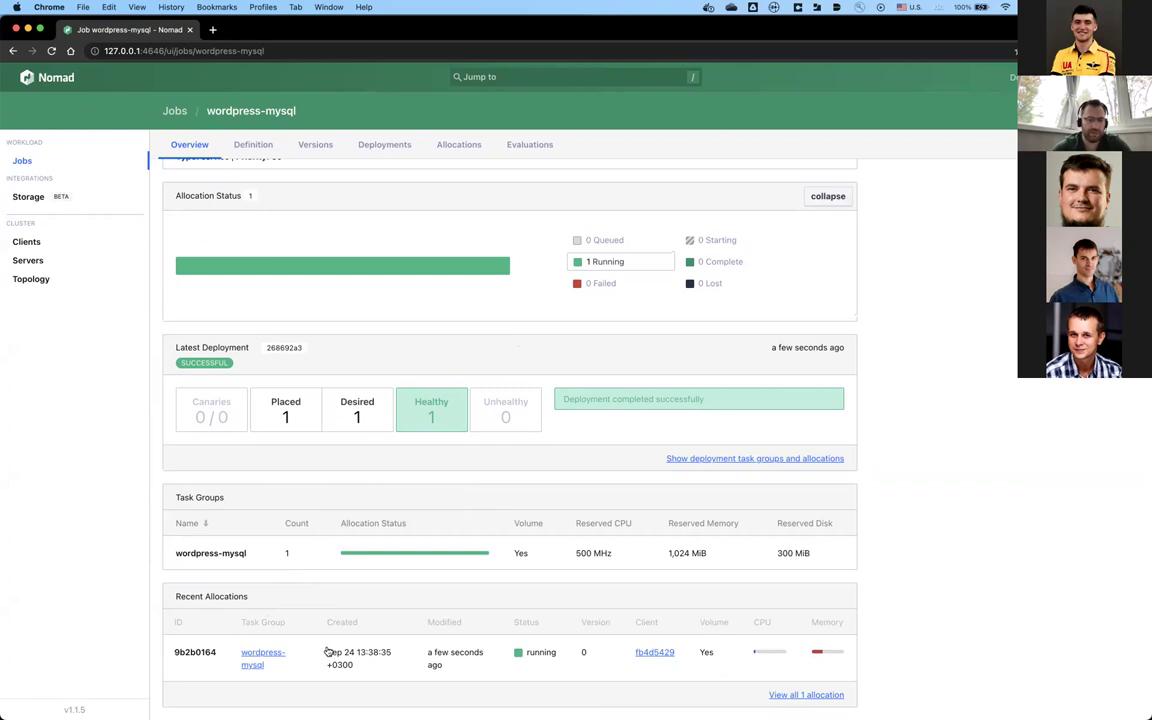
left_click(462, 664)
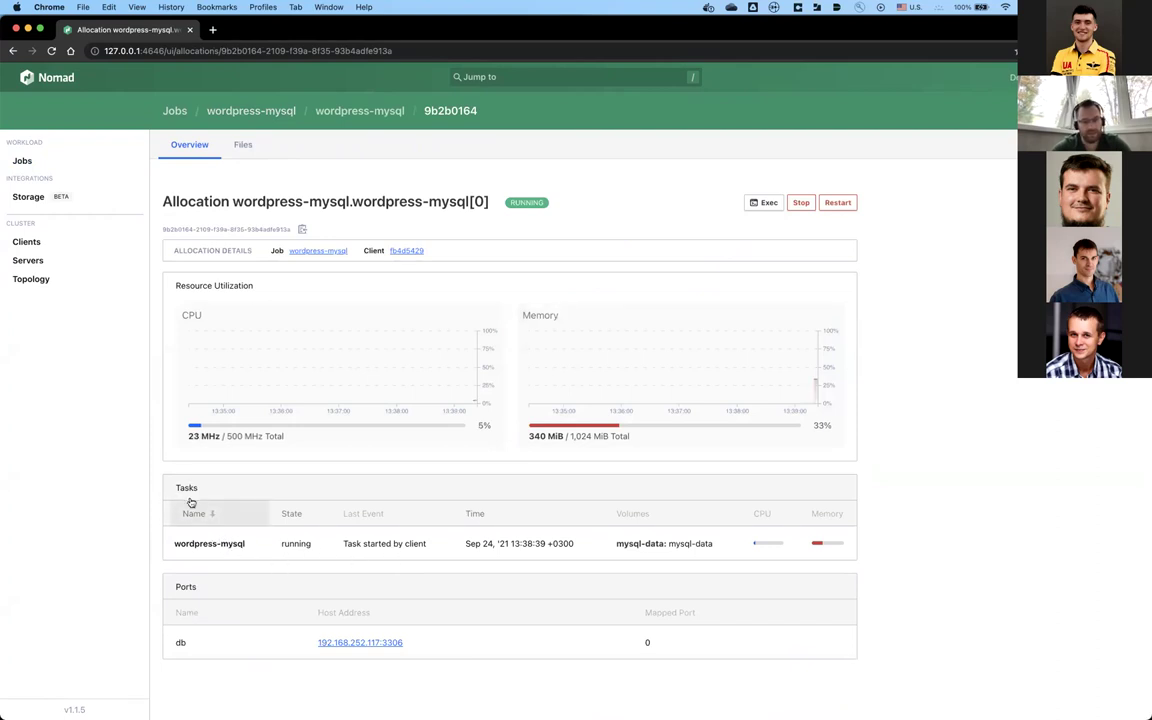
Step: Open the wordpress-mysql task page and check its mysql-data volume mounted at /var/lib/mysql
left_click(464, 552)
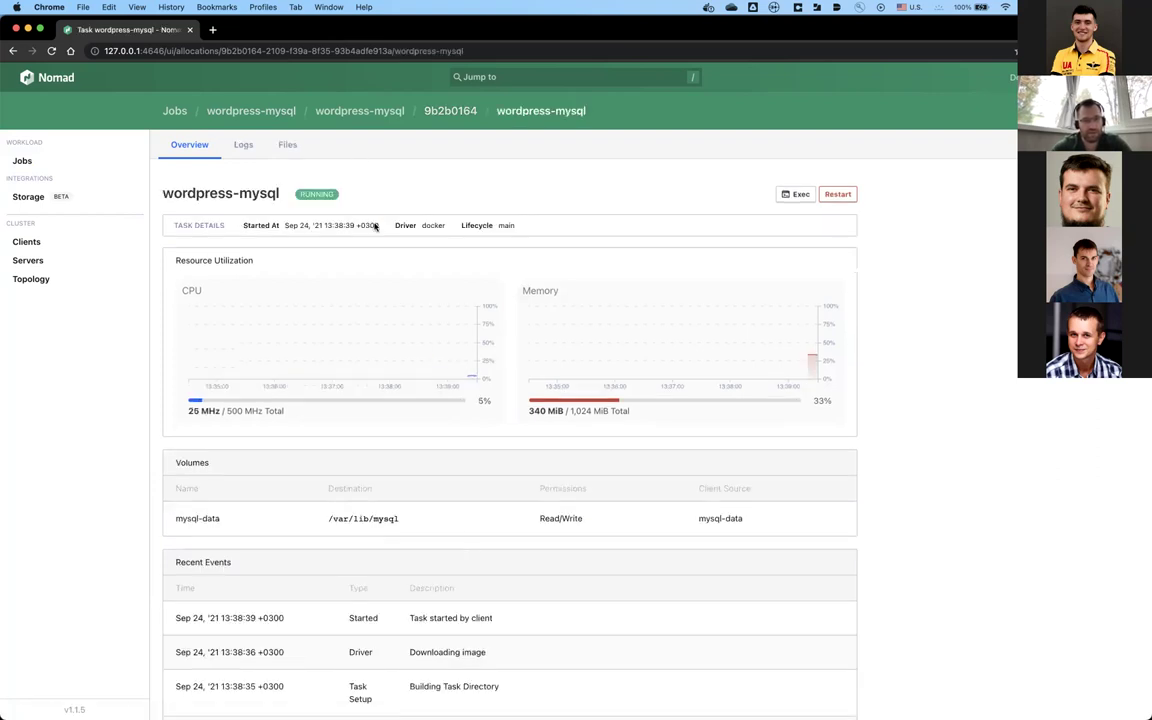
scroll(376, 225, "down", 2)
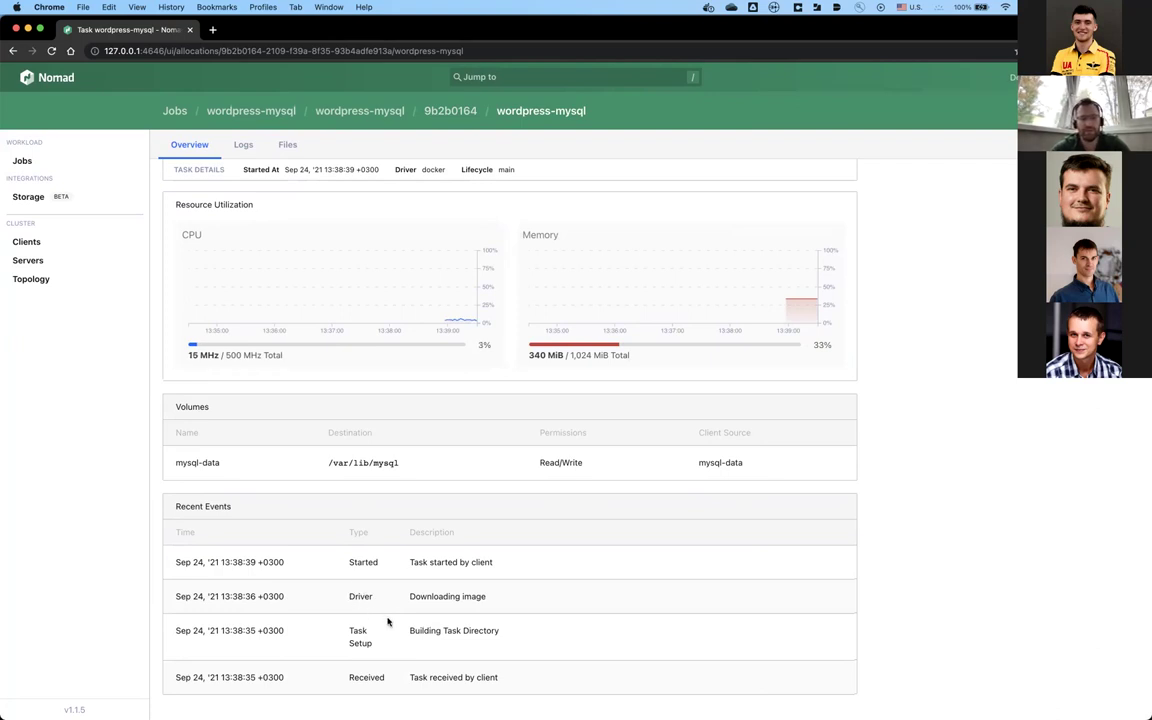
scroll(388, 560, "up", 2)
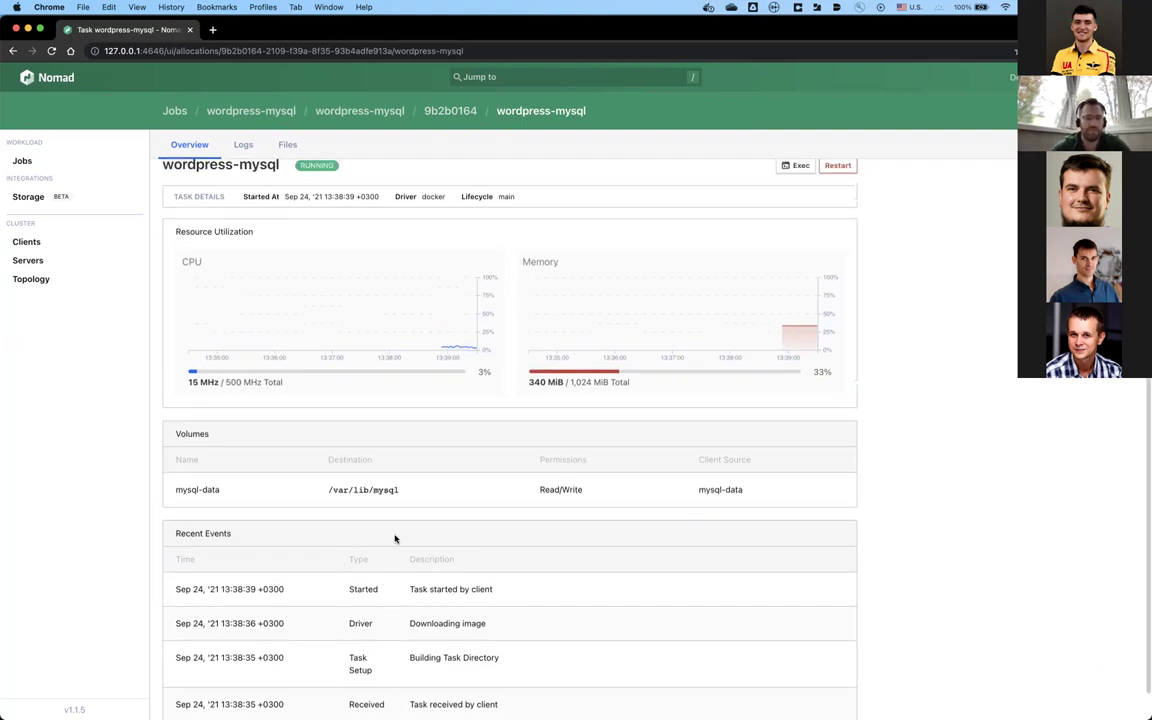
scroll(395, 539, "up", 2)
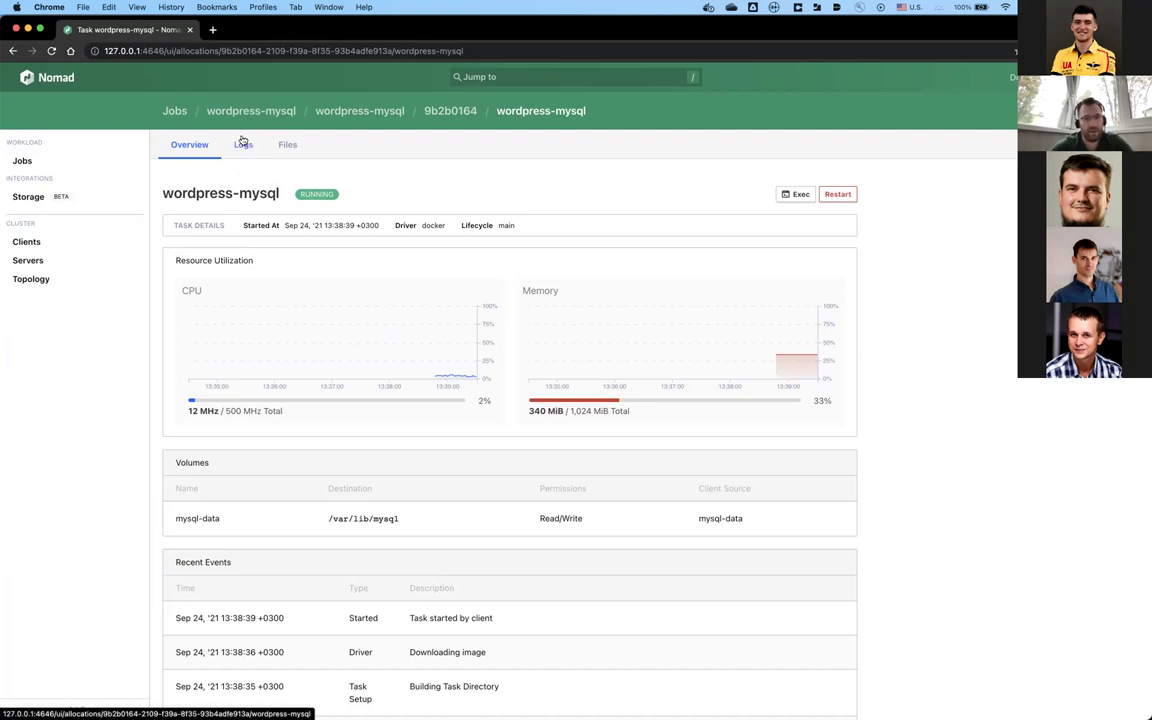
Step: Review the task's stderr and stdout MySQL logs, then move to its file browser
left_click(244, 146)
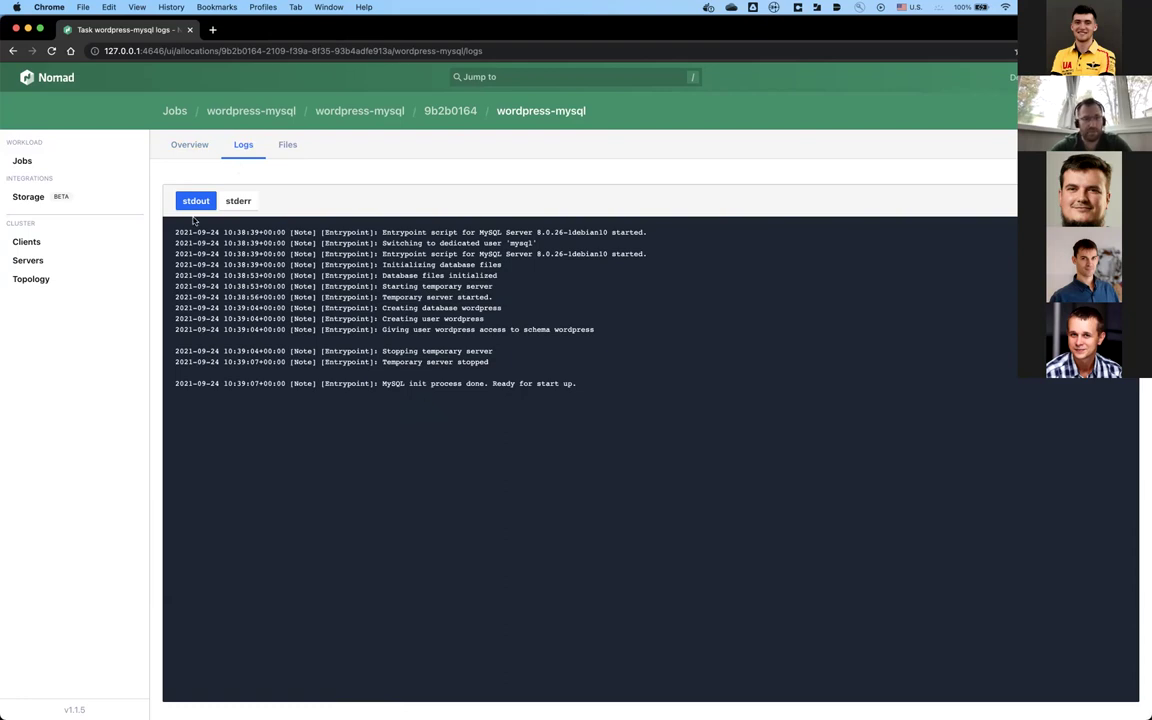
left_click(238, 201)
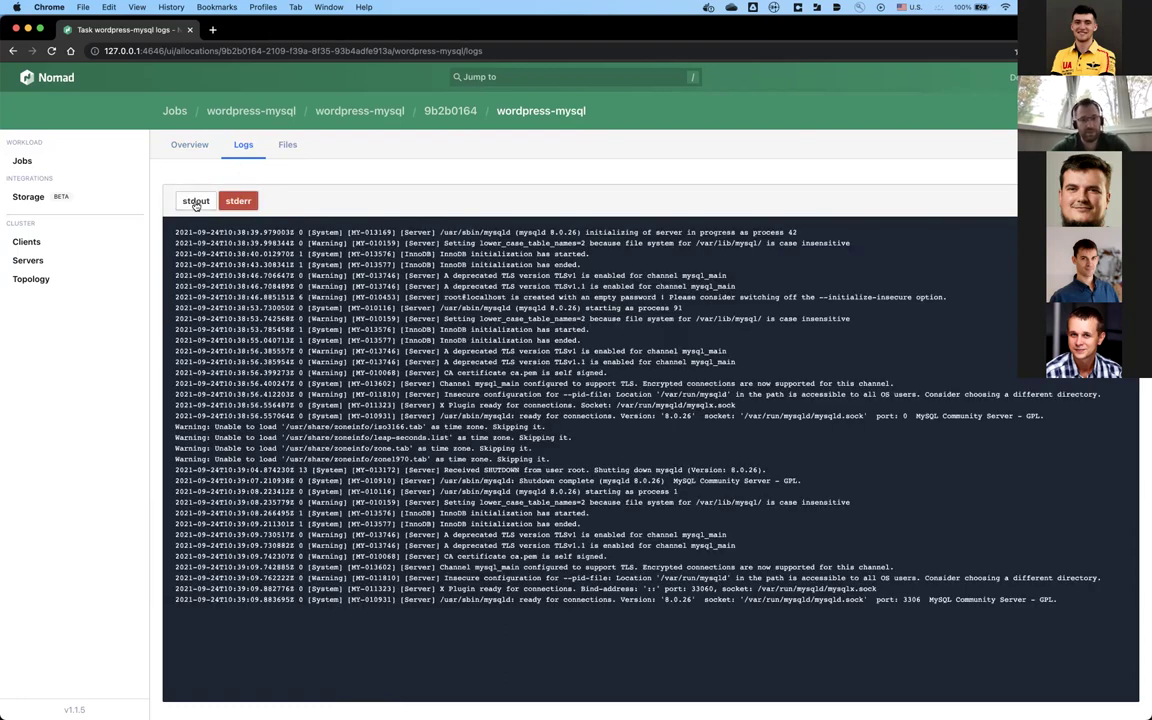
left_click(196, 203)
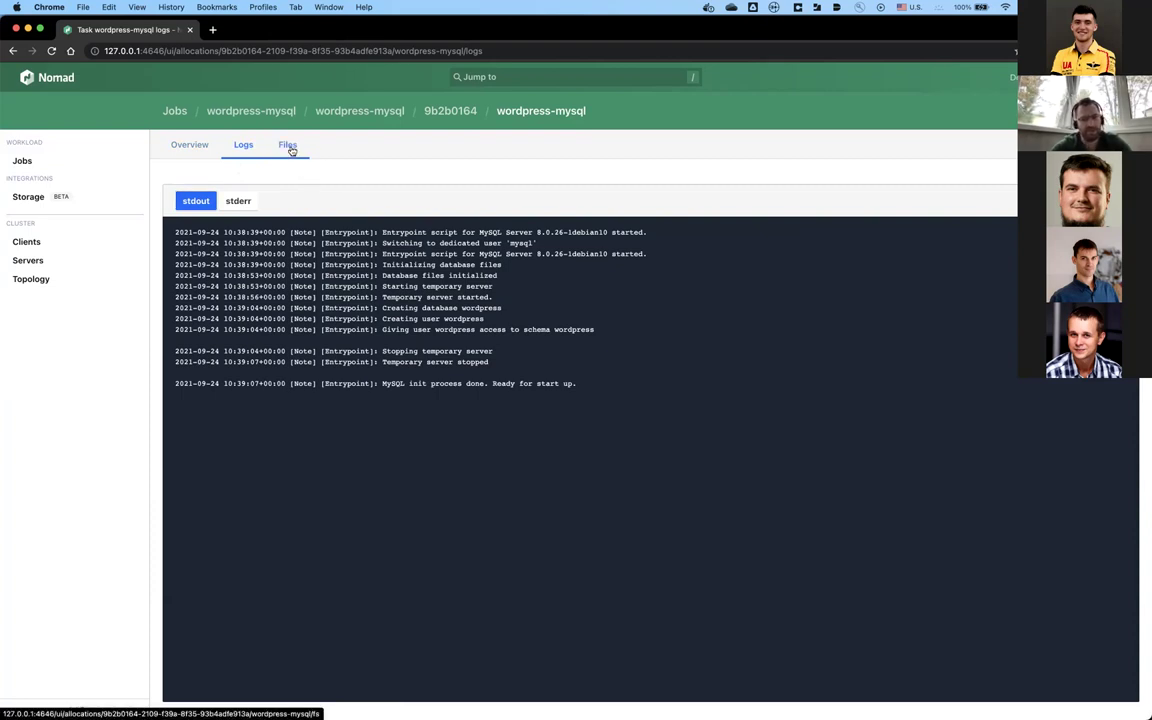
left_click(290, 147)
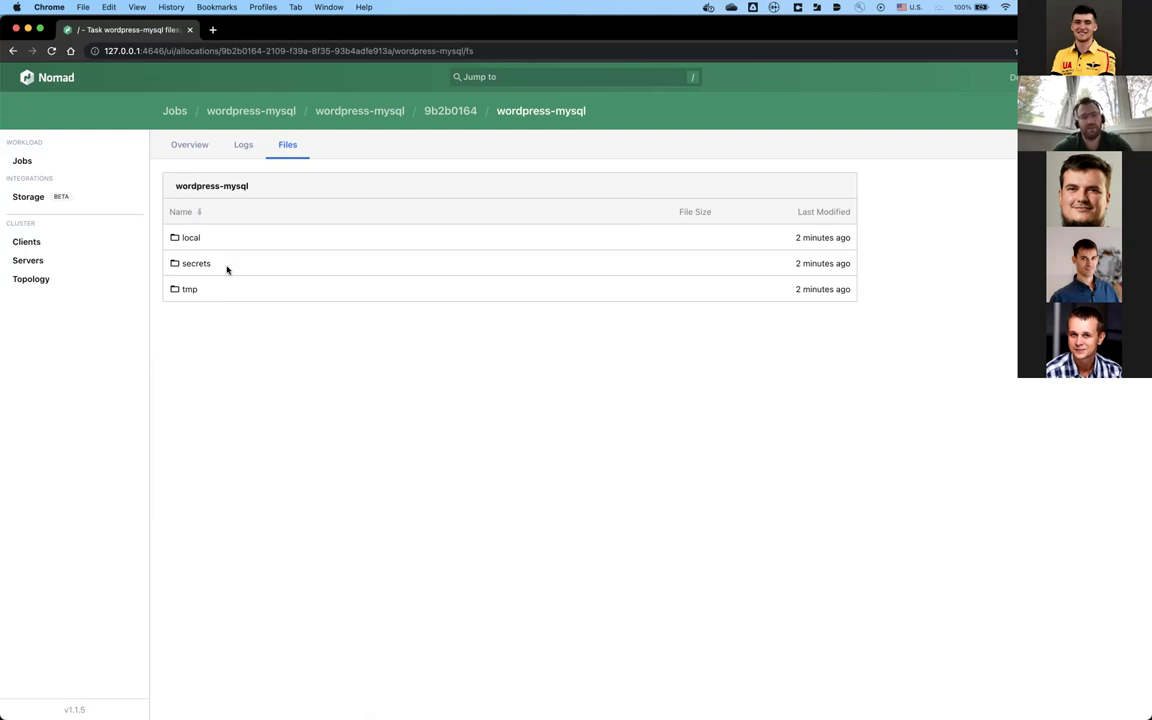
Step: Look inside the secrets folder, then open the task's local folder
left_click(198, 264)
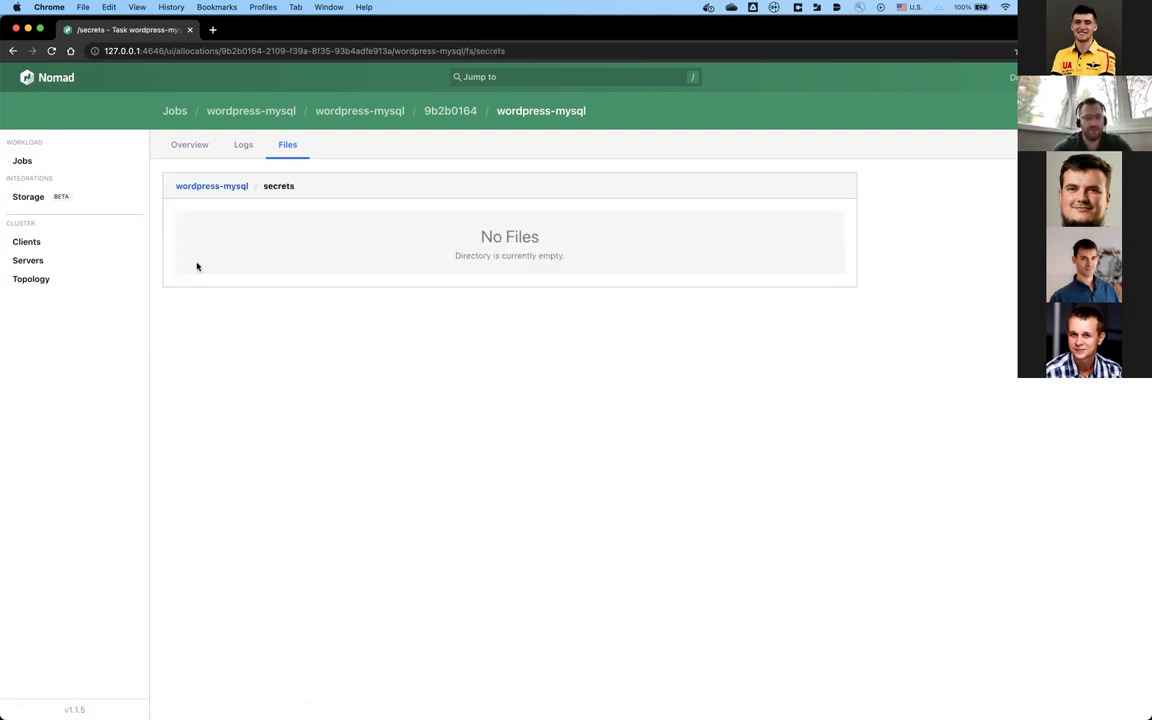
key("super+bracketleft")
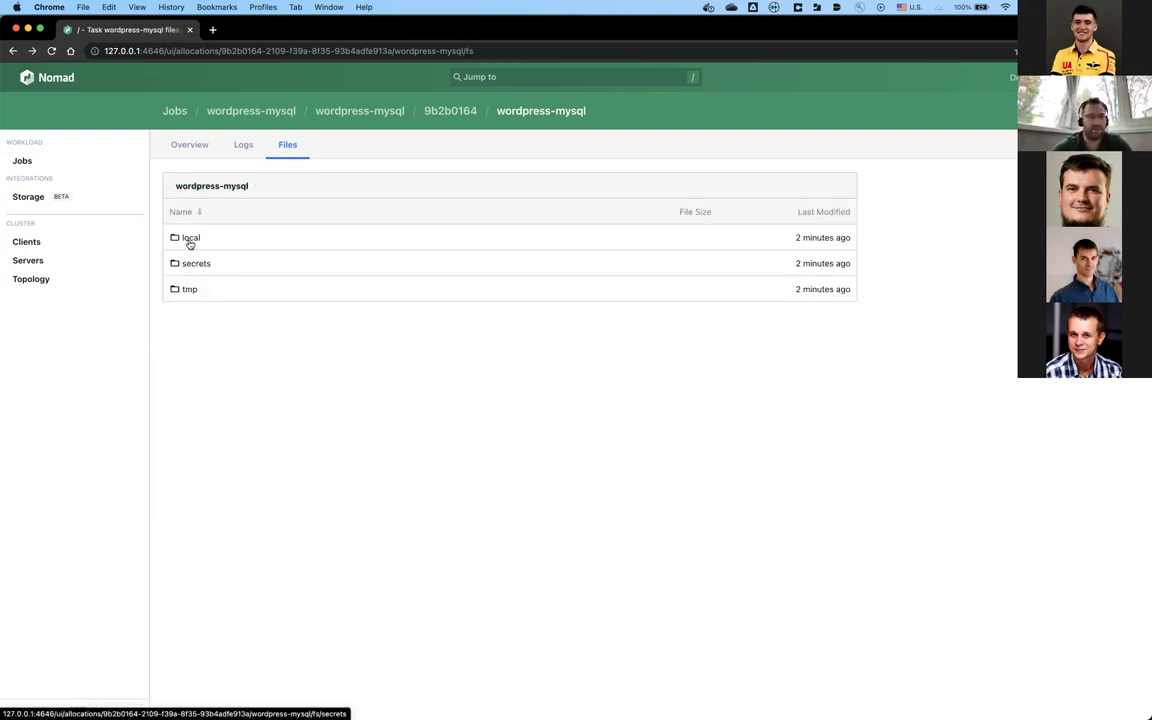
left_click(189, 240)
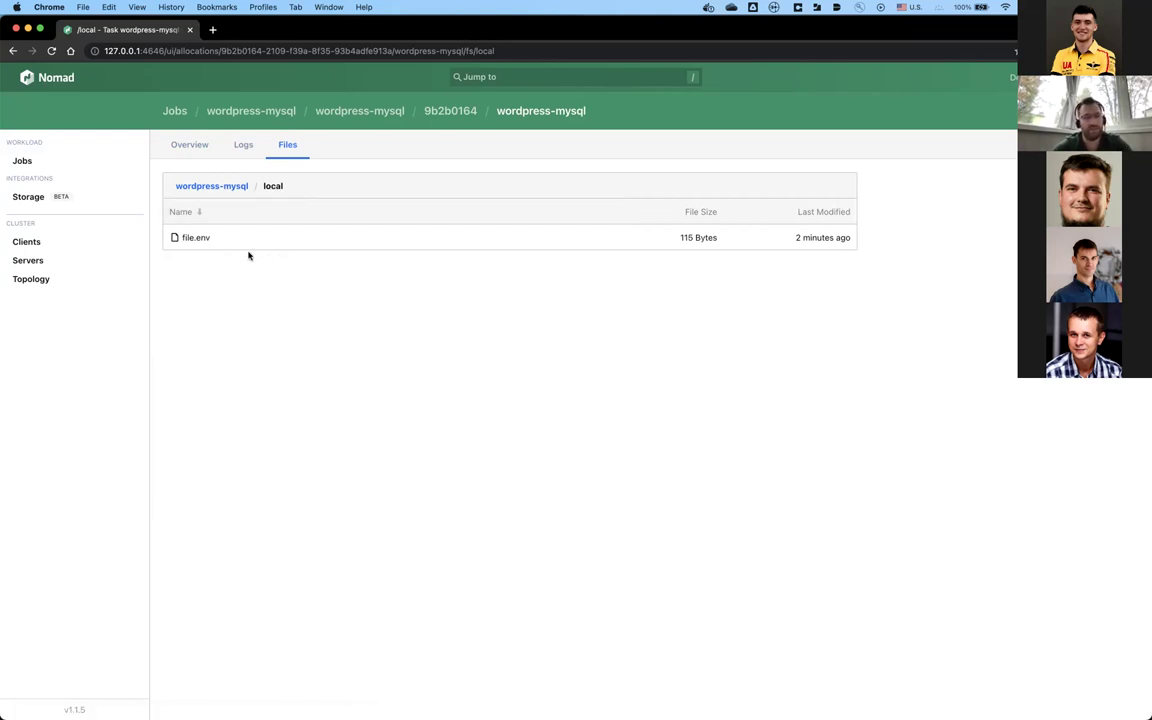
Step: View file.env, highlight its MYSQL_ROOT_PASSWORD line, and return to the local folder listing
left_click(192, 237)
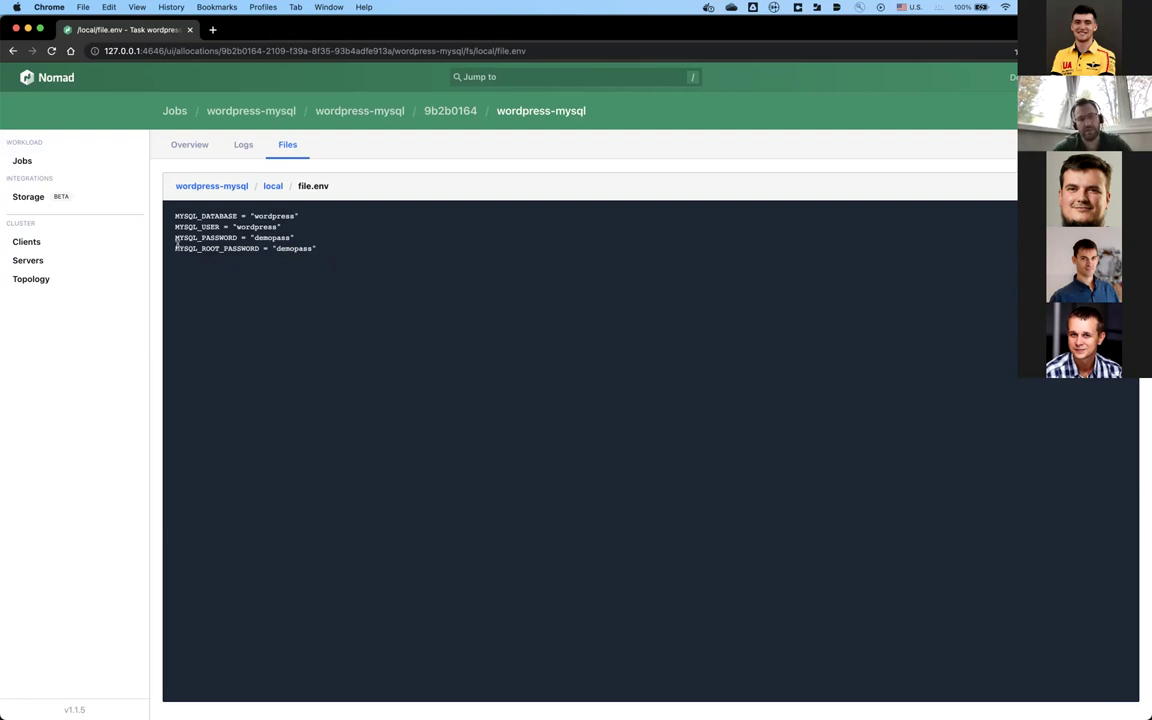
left_click_drag(177, 247, 335, 248)
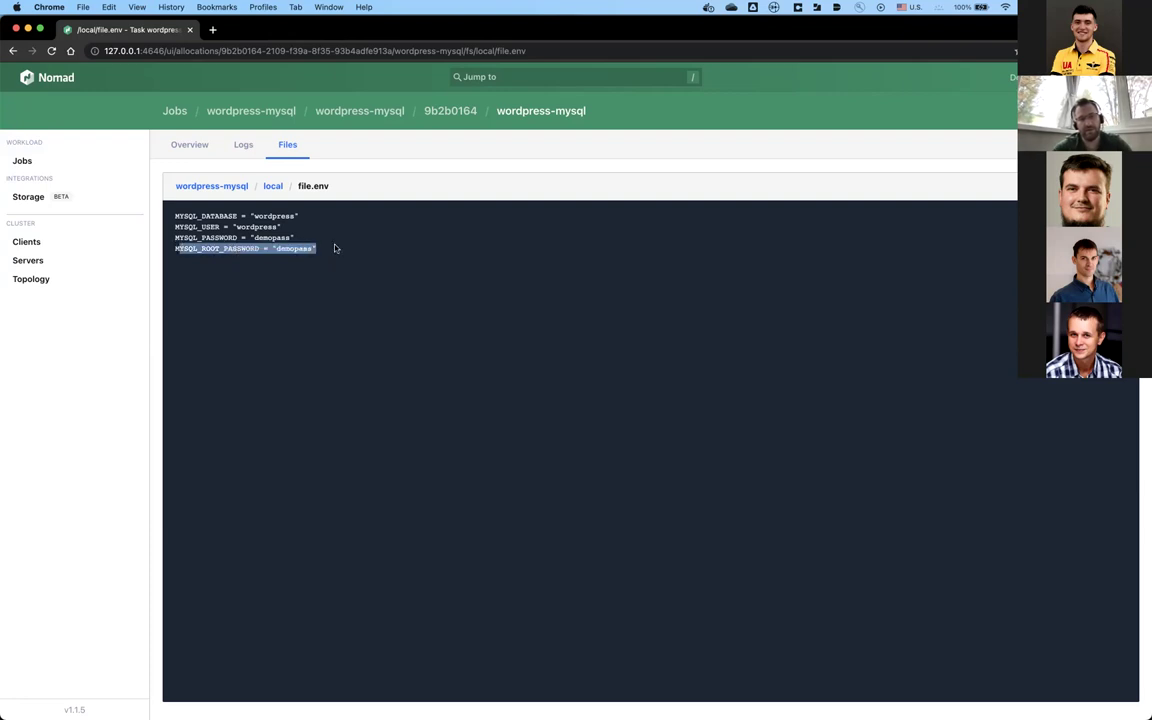
left_click(335, 248)
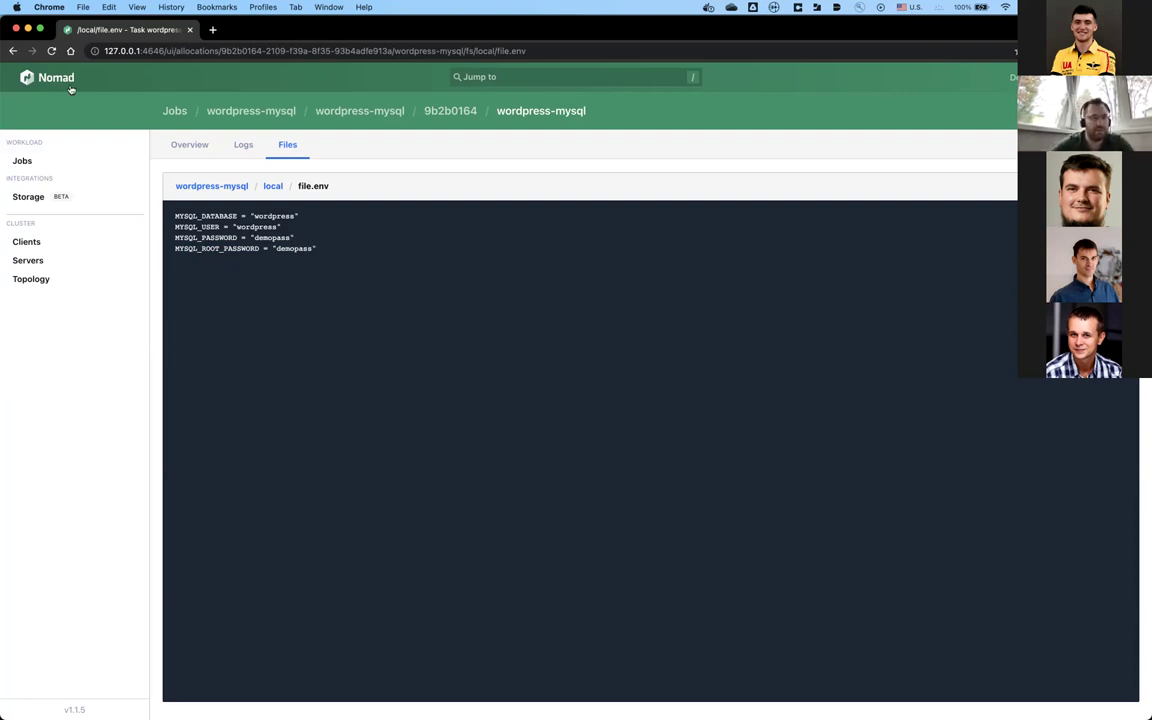
left_click(12, 51)
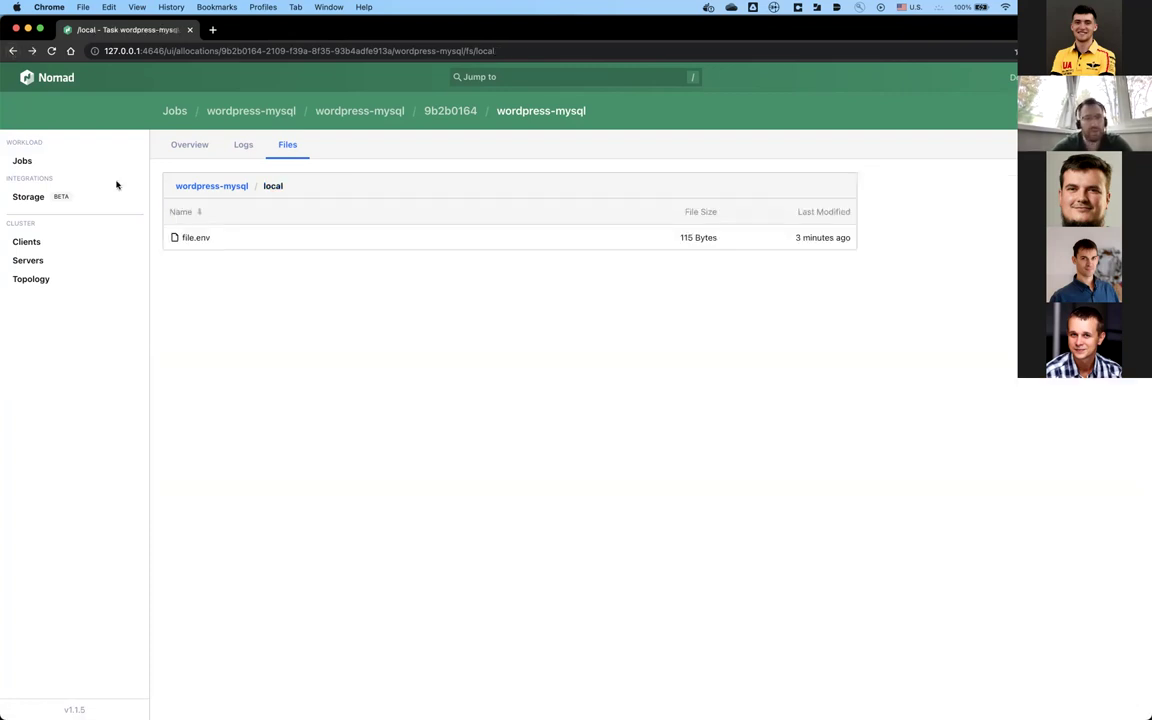
Step: Go back to the Jobs list showing wordpress-mysql and consul running, then switch to Atom
left_click(211, 186)
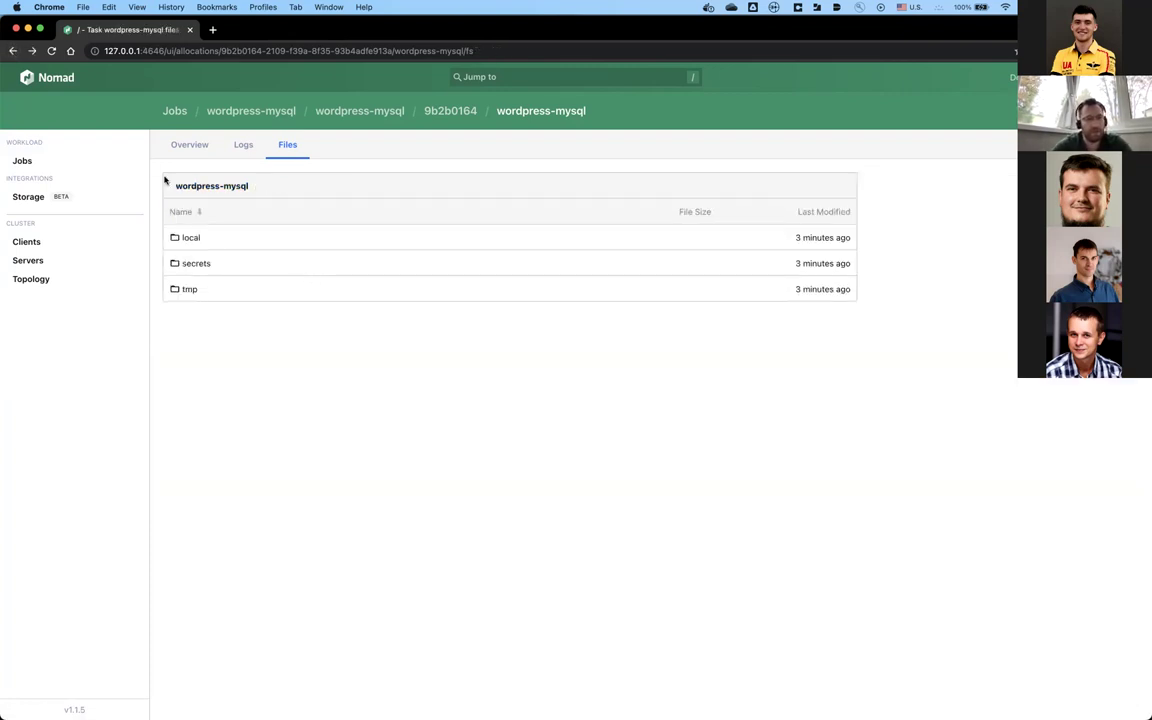
left_click(14, 51)
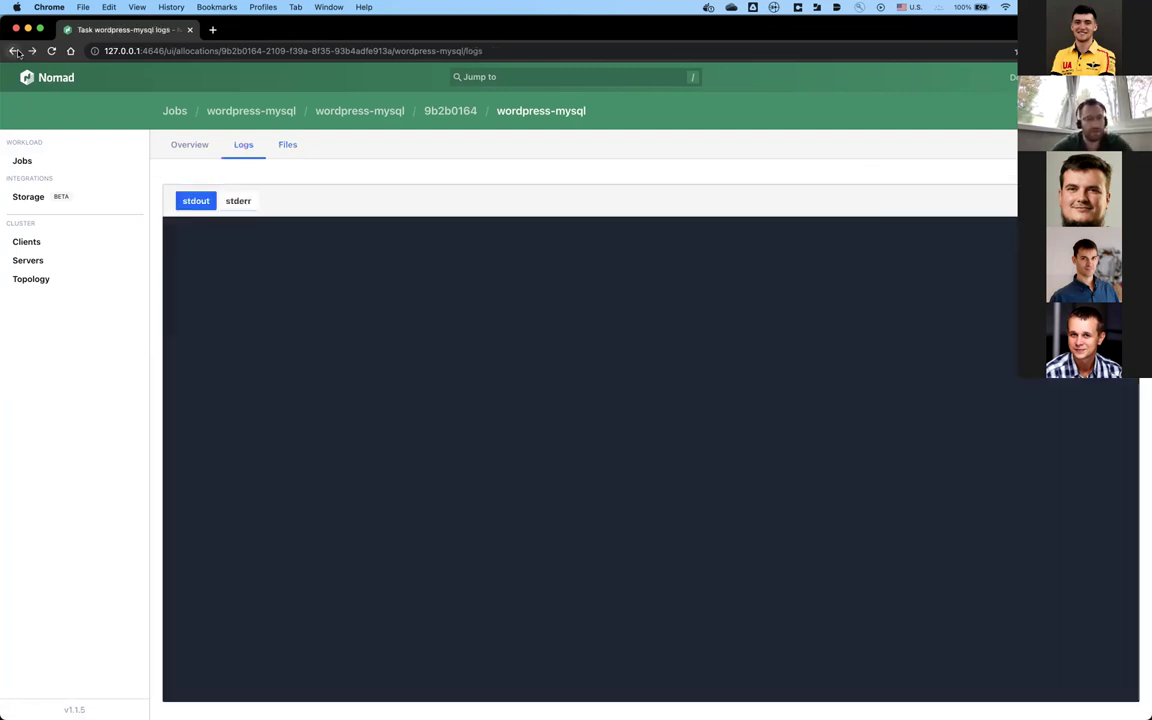
left_click(212, 110)
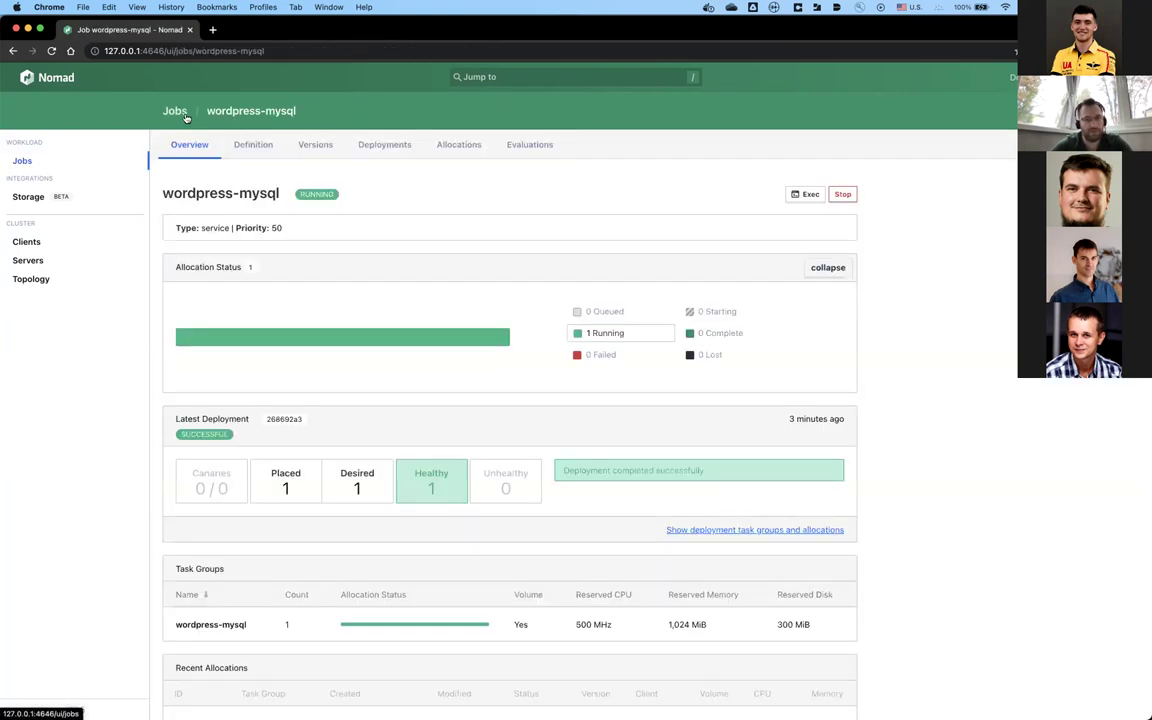
left_click(185, 116)
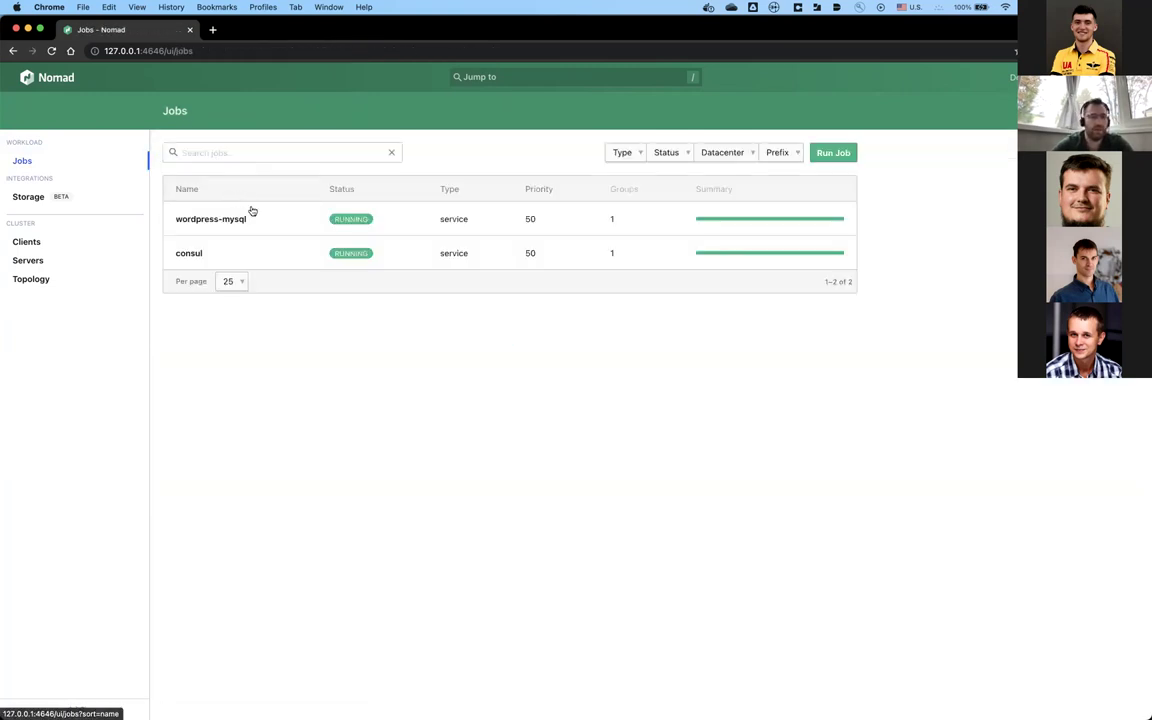
key("super+Tab")
key("super+Tab")
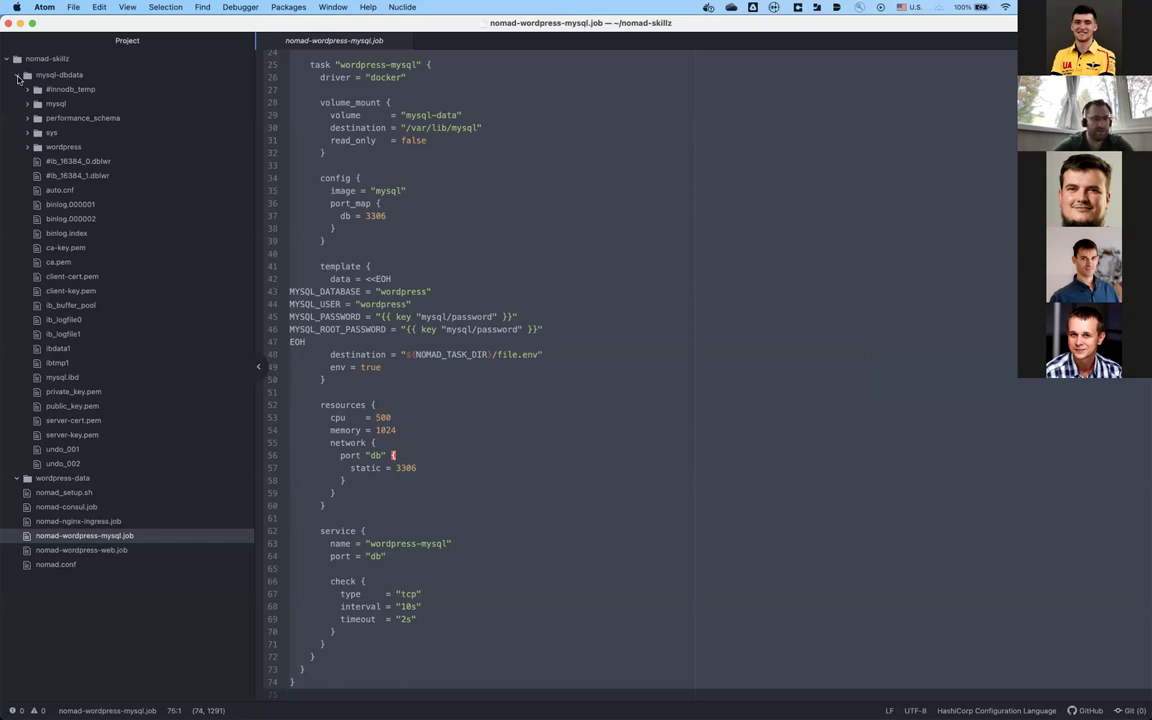
Step: Collapse the mysql-dbdata folder and open nomad-wordpress-web.job in the editor
left_click(17, 76)
left_click(17, 76)
left_click(17, 76)
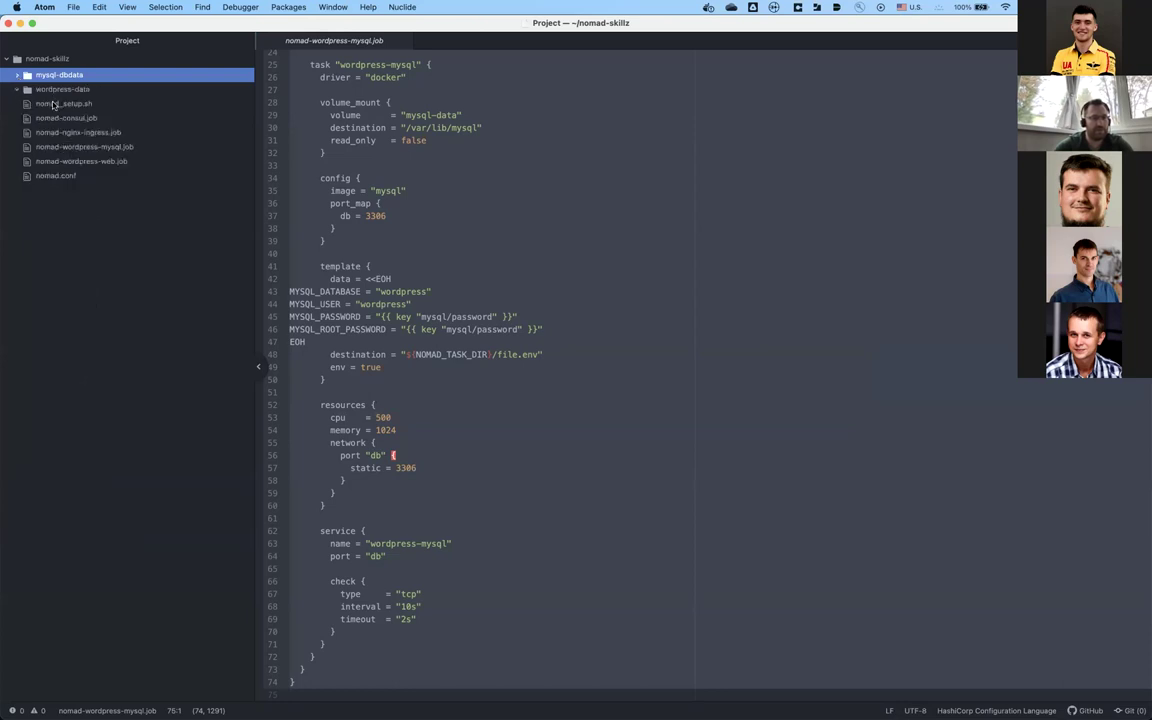
left_click(97, 164)
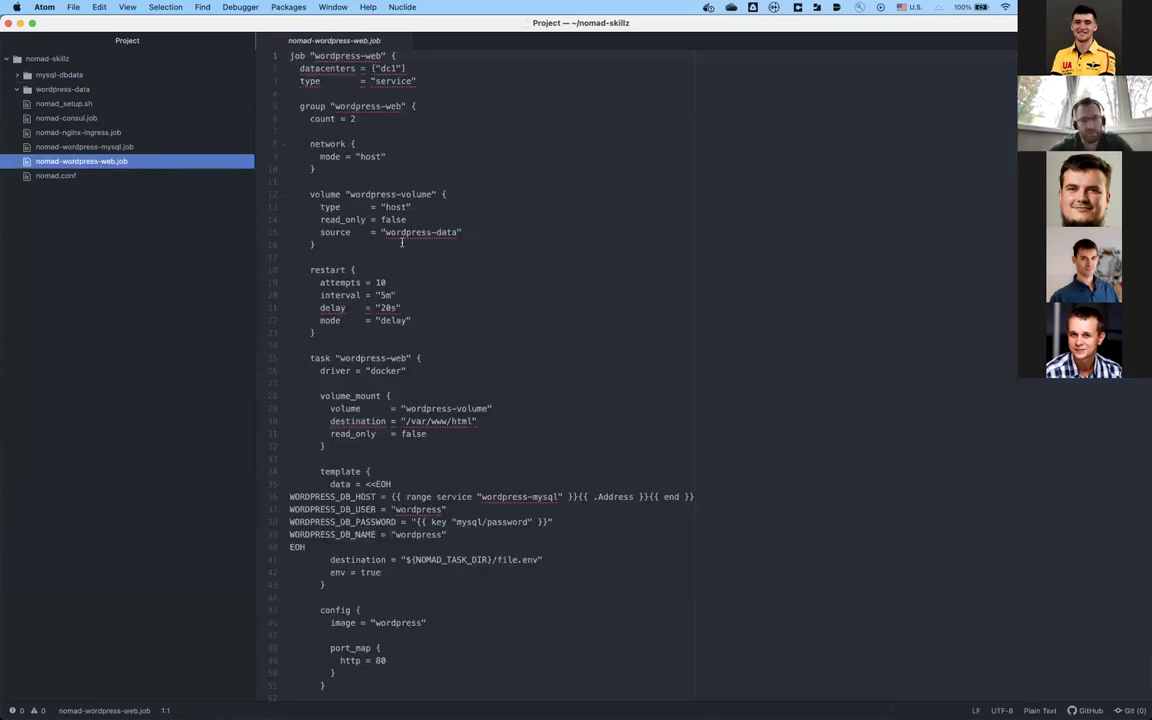
Step: Set the file's grammar to HashiCorp Configuration Language by filtering the language list for 'hcl'
left_click(404, 244)
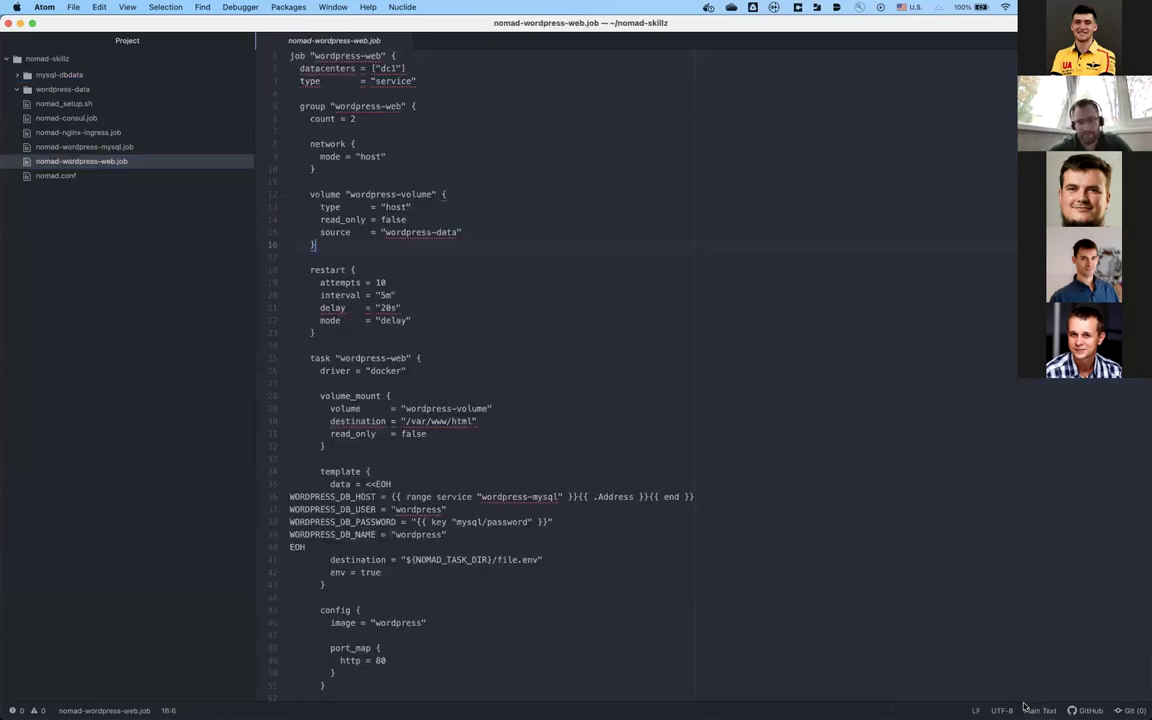
left_click(1025, 707)
type("hcl")
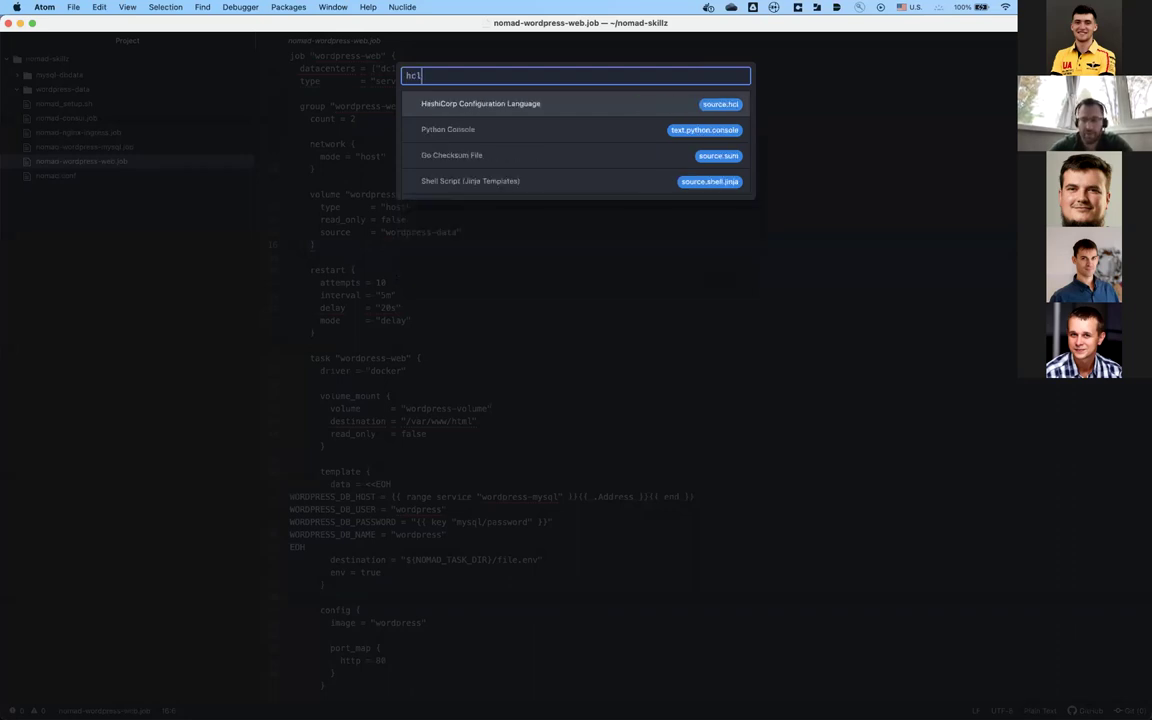
key("Return")
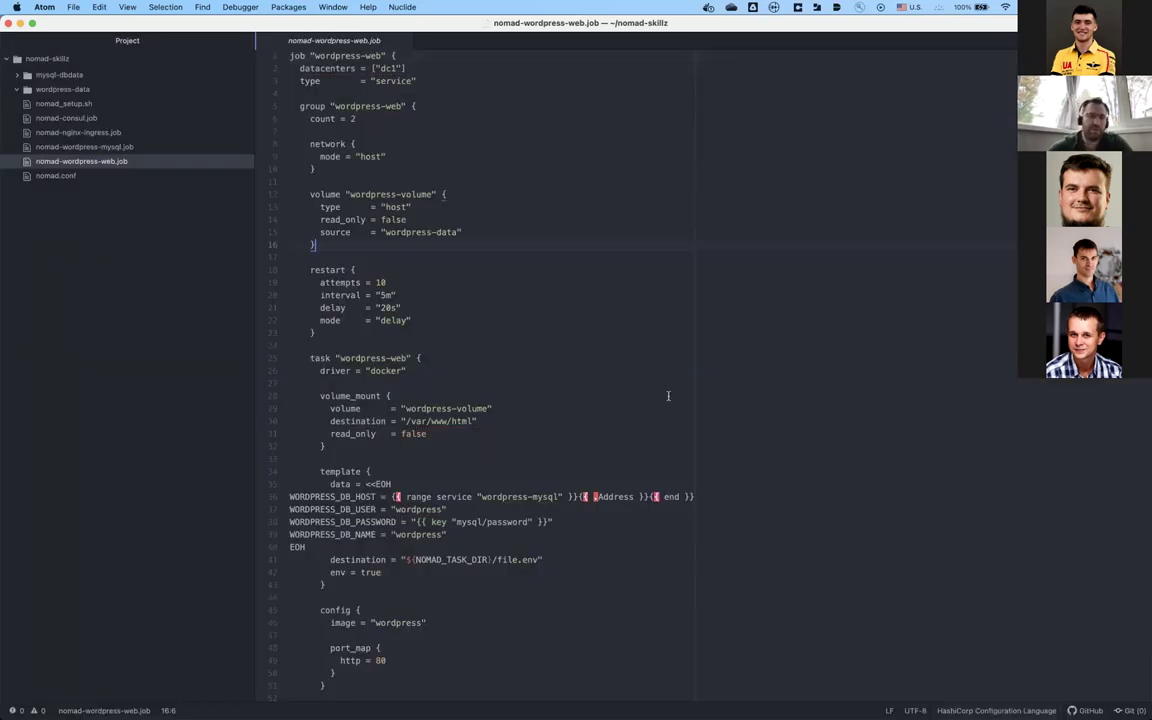
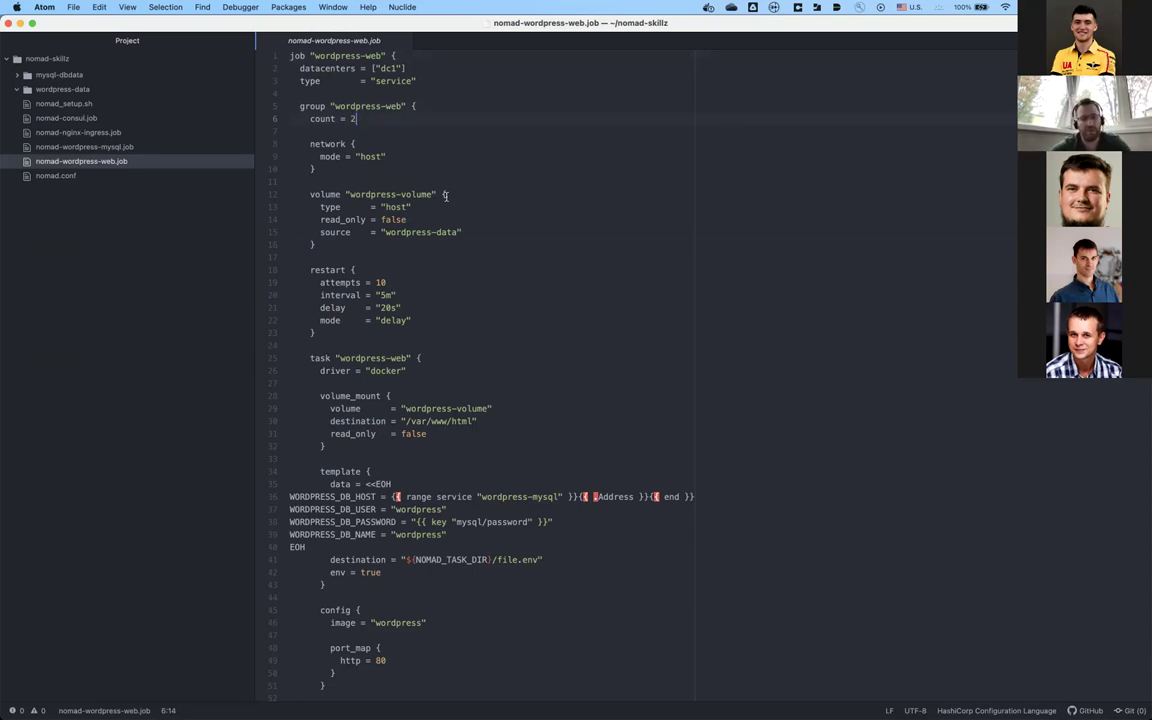
Step: Review the web job's network, volume and restart blocks, noting group count 2 and restart delay 20s
left_click(345, 169)
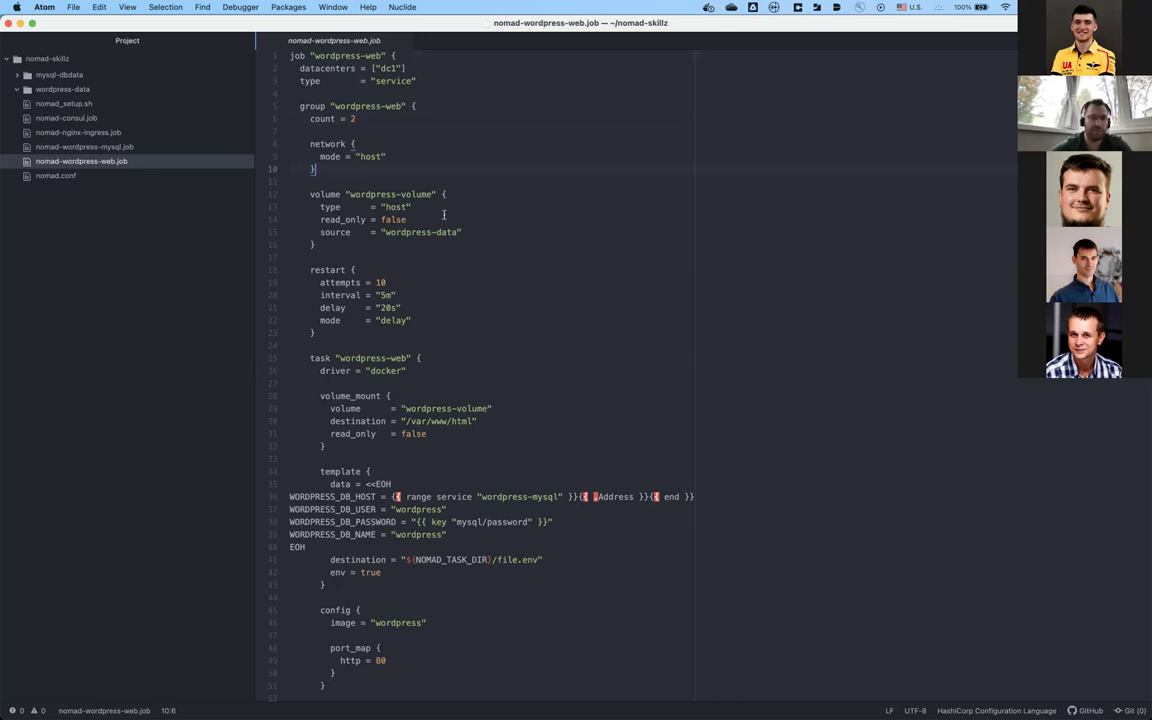
left_click(458, 215)
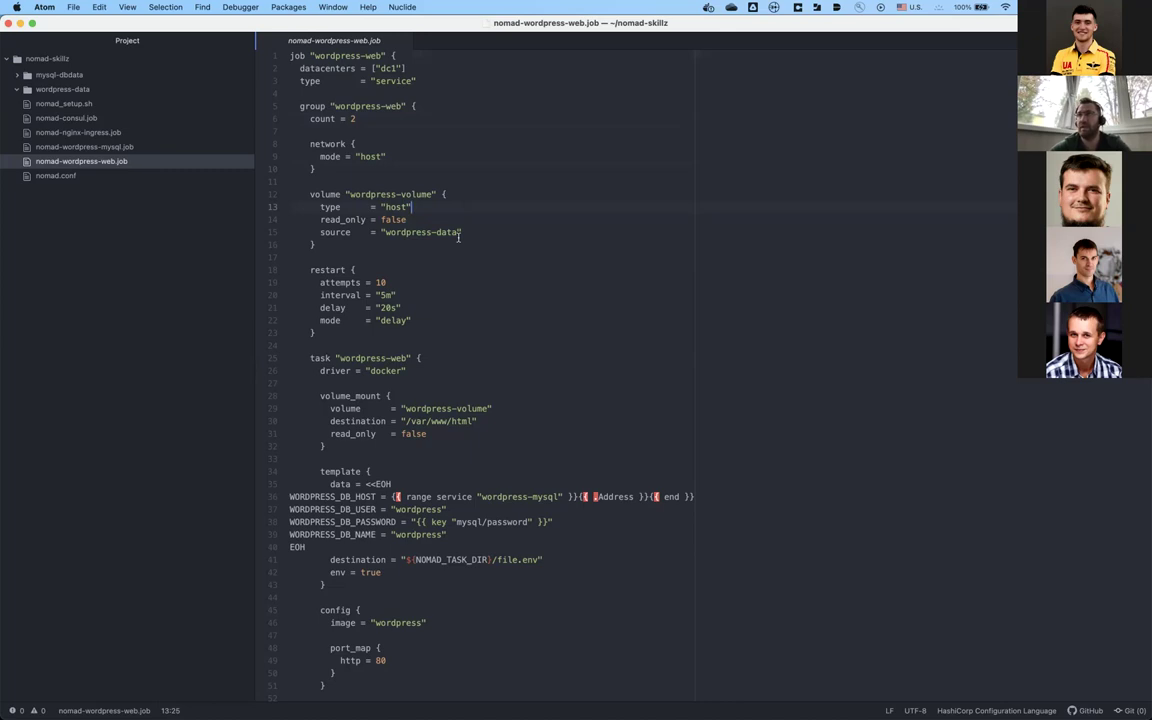
left_click(374, 119)
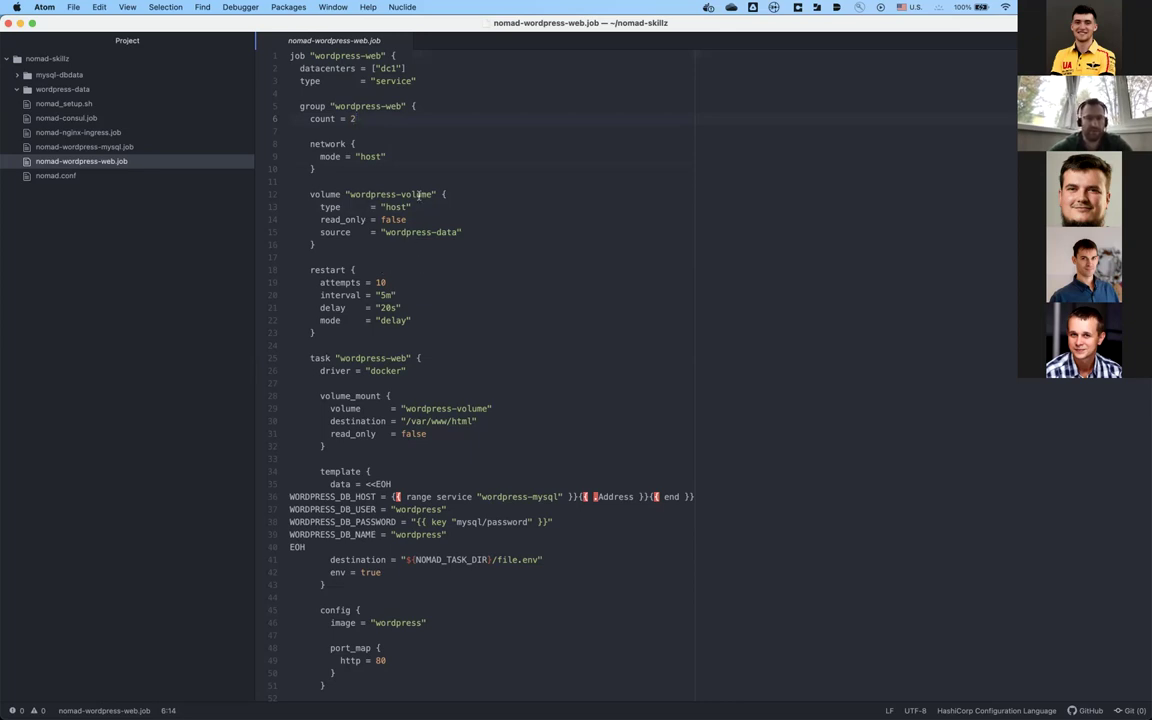
left_click(451, 247)
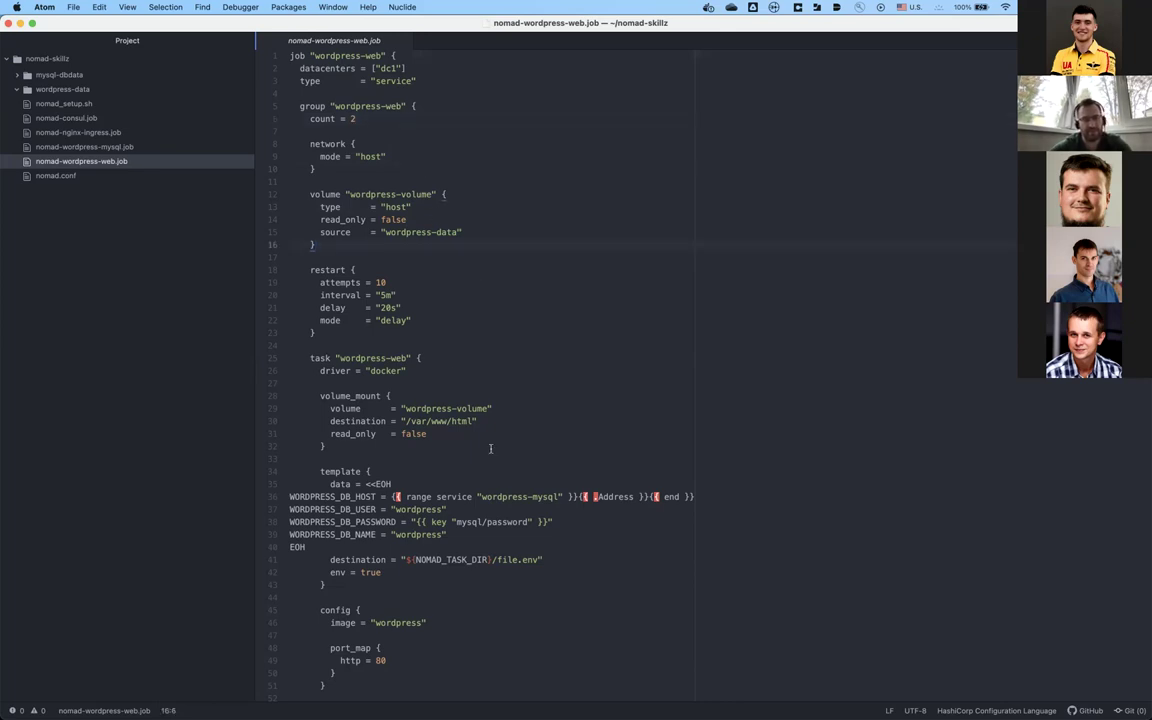
left_click(450, 332)
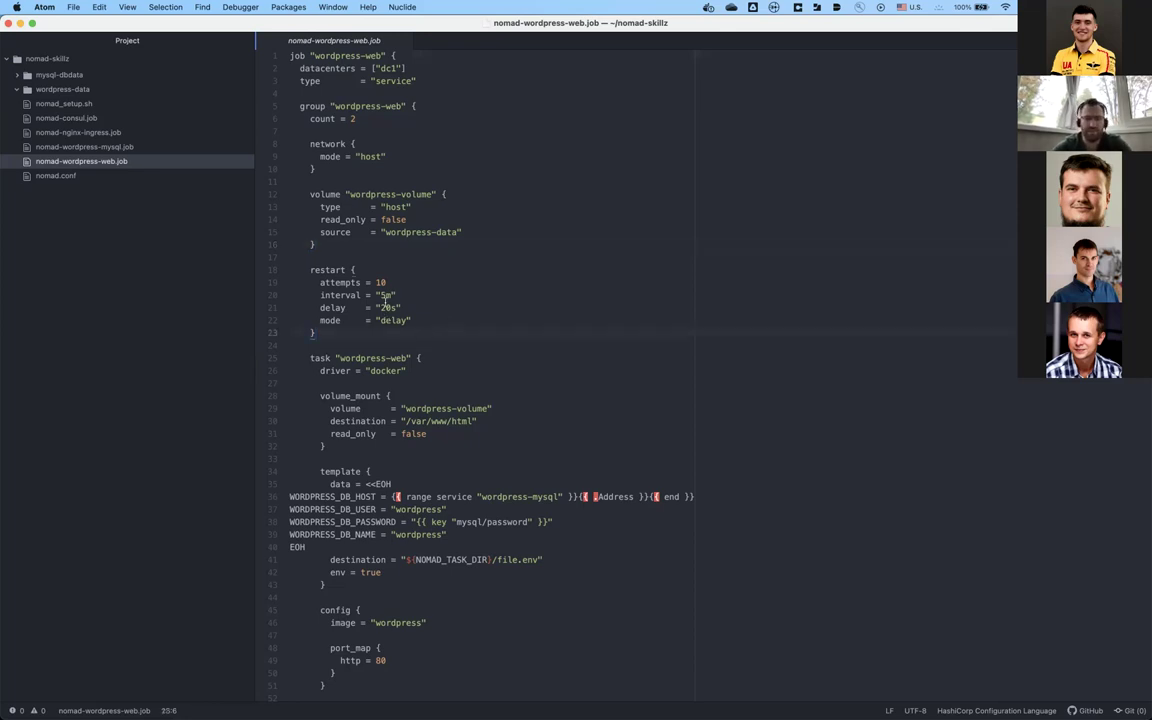
left_click(432, 307)
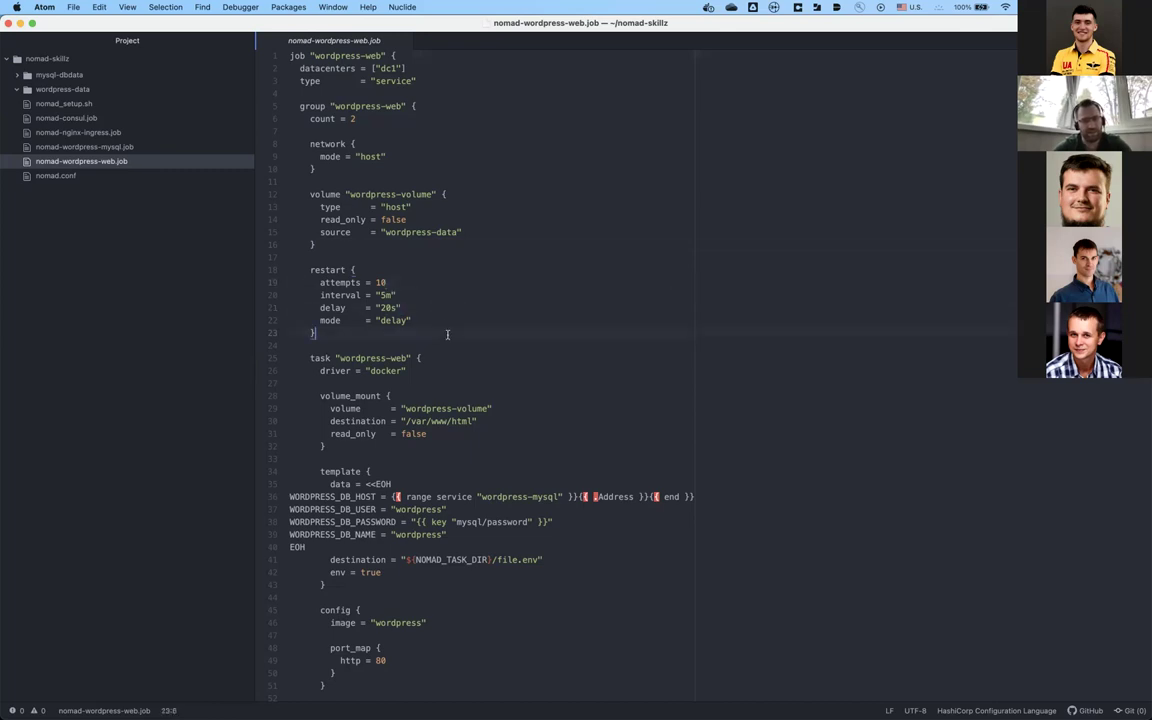
left_click(447, 344)
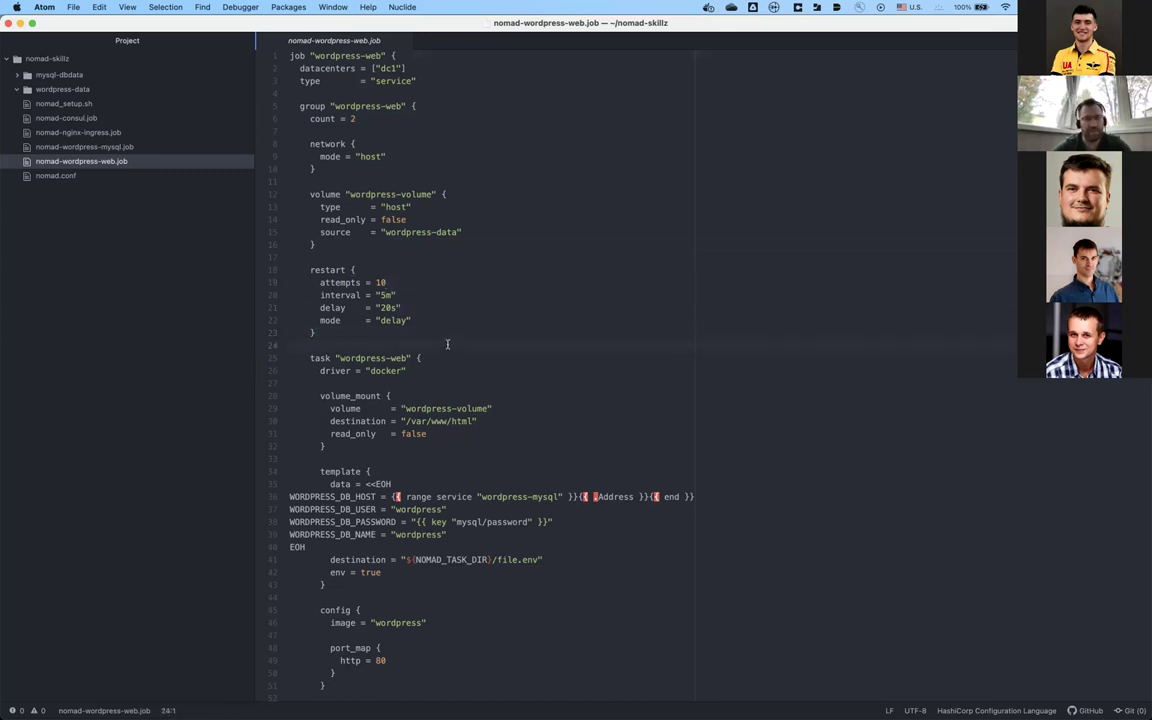
left_click(454, 381)
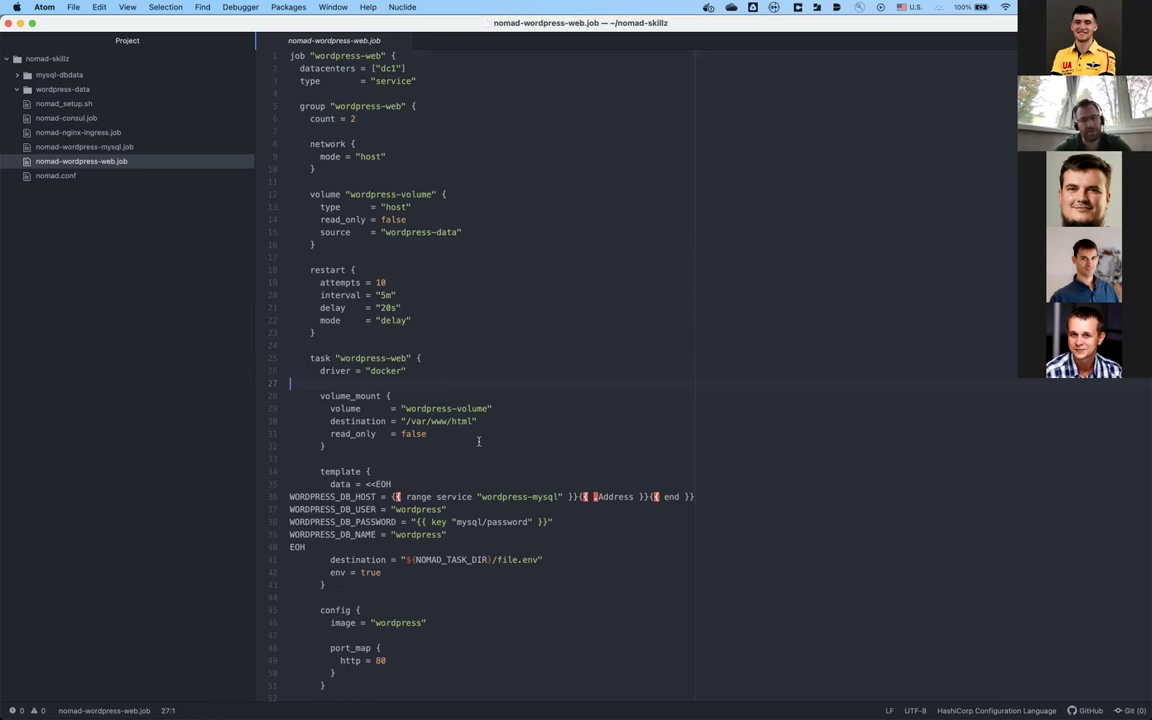
Step: Walk through the template's wordpress-mysql service lookup and WORDPRESS_DB_HOST, NAME, USER and PASSWORD lines
scroll(504, 430, "down", 5)
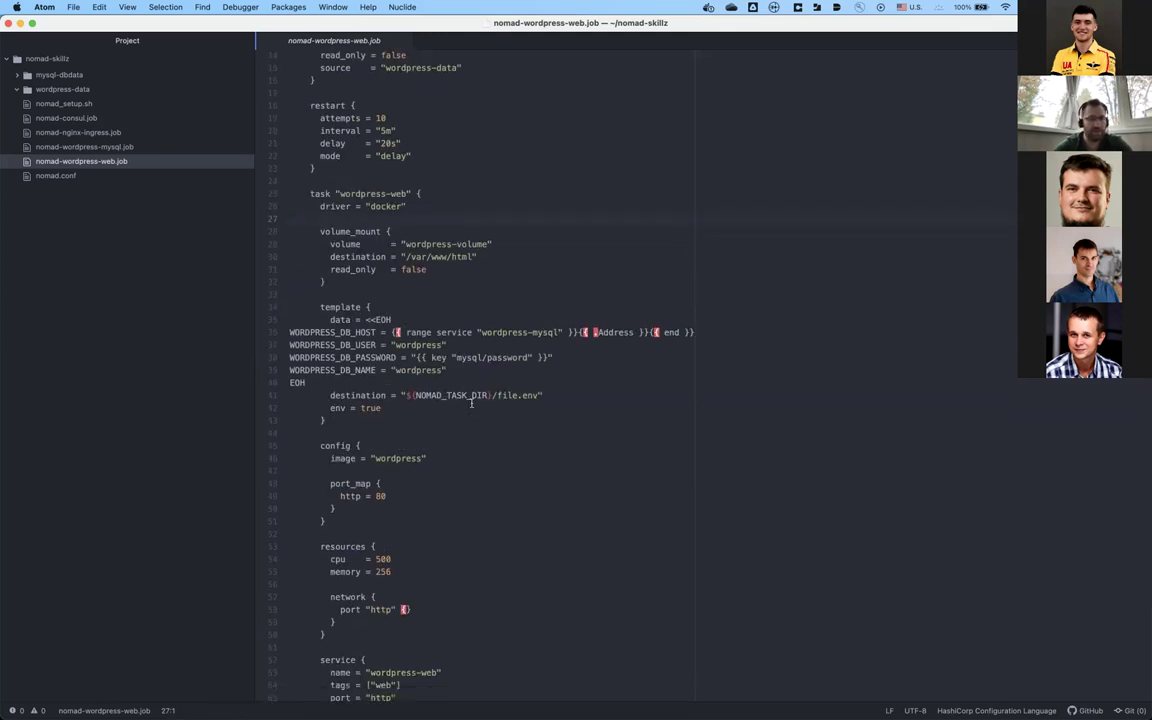
scroll(471, 403, "down", 3)
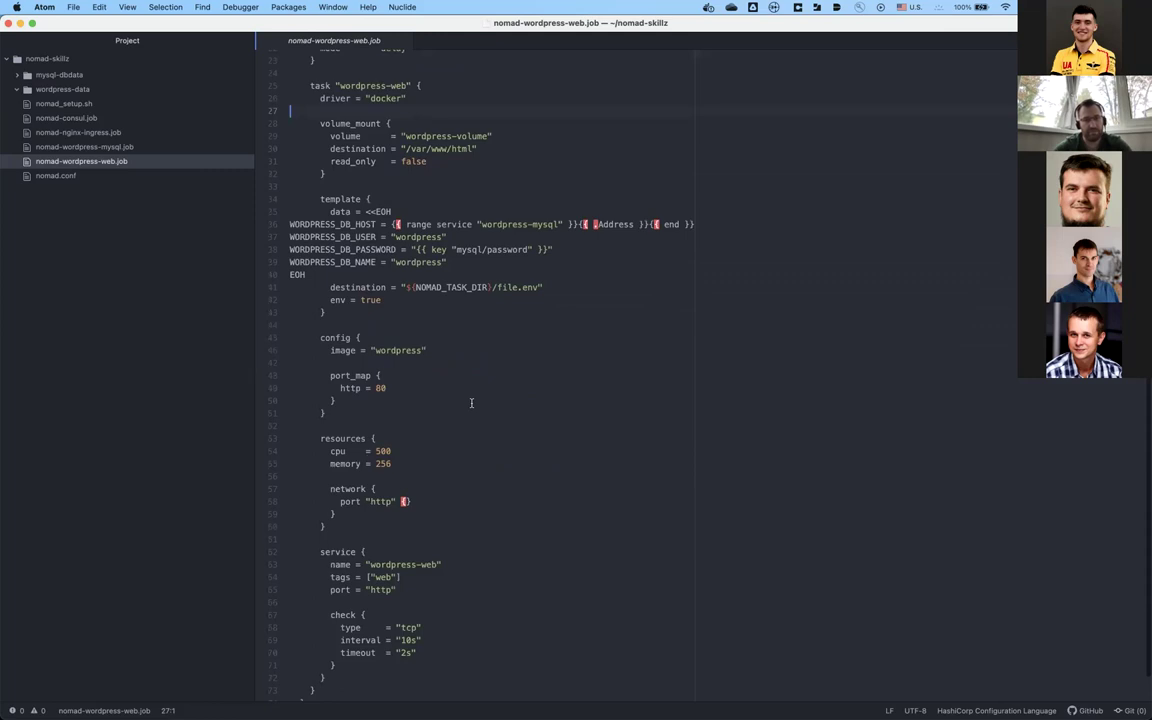
scroll(471, 403, "up", 1)
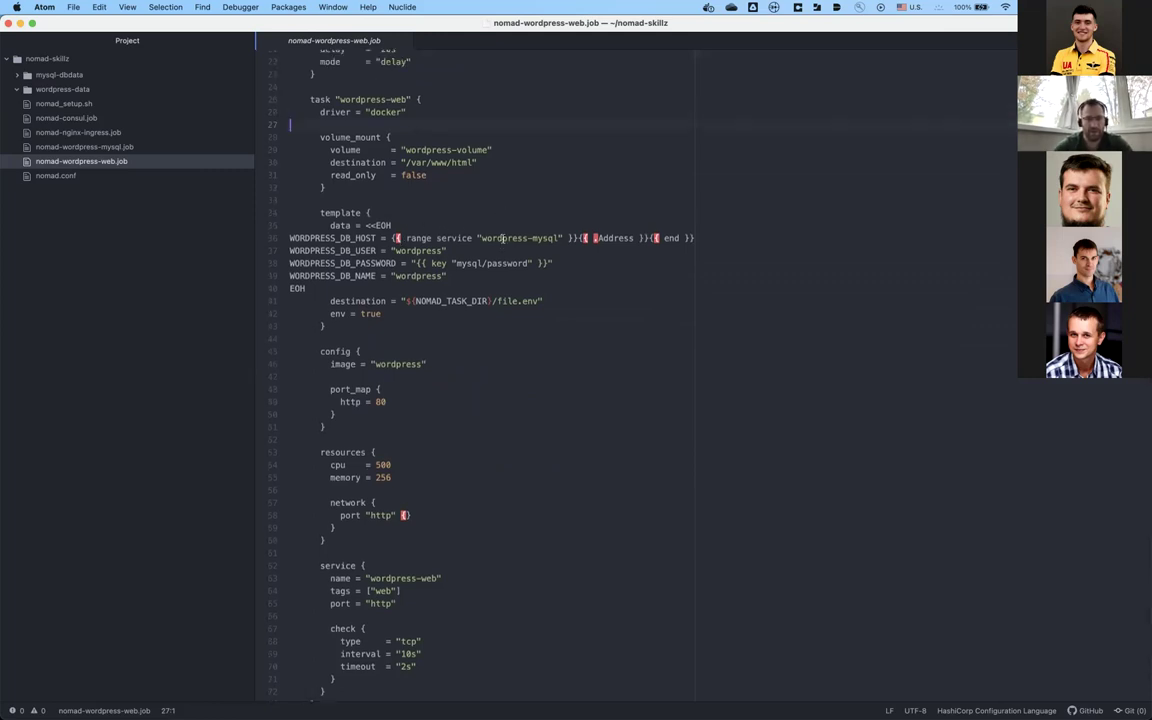
left_click(536, 239)
left_click(474, 242)
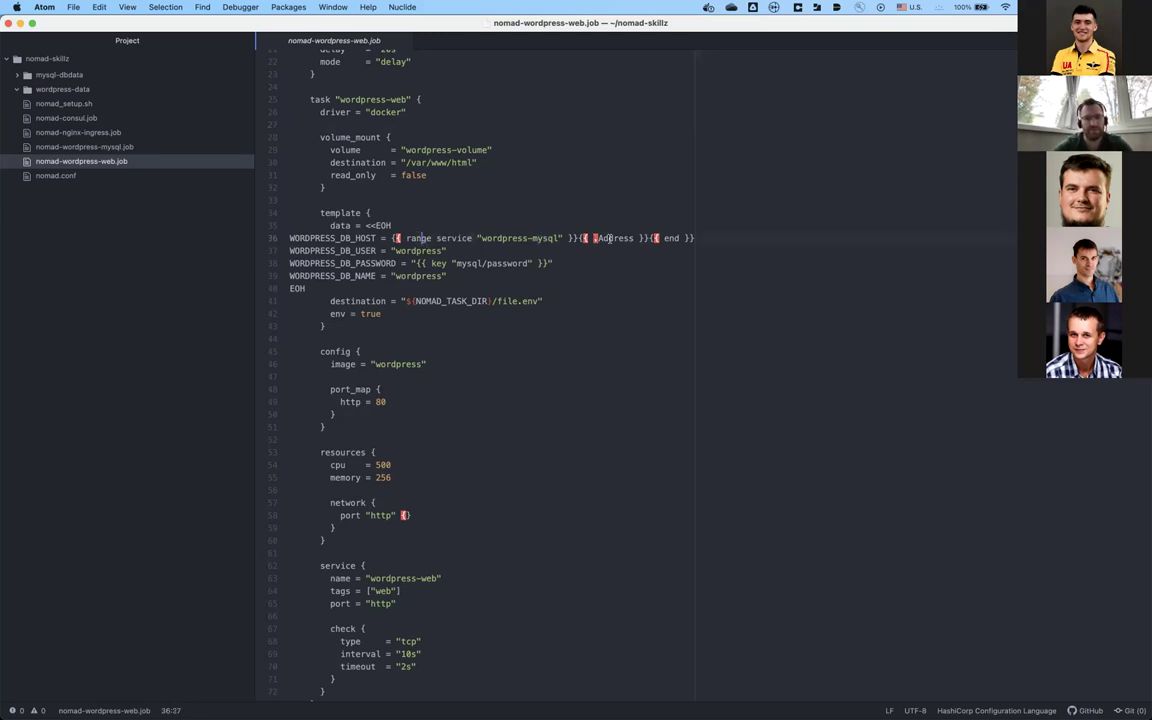
left_click(589, 215)
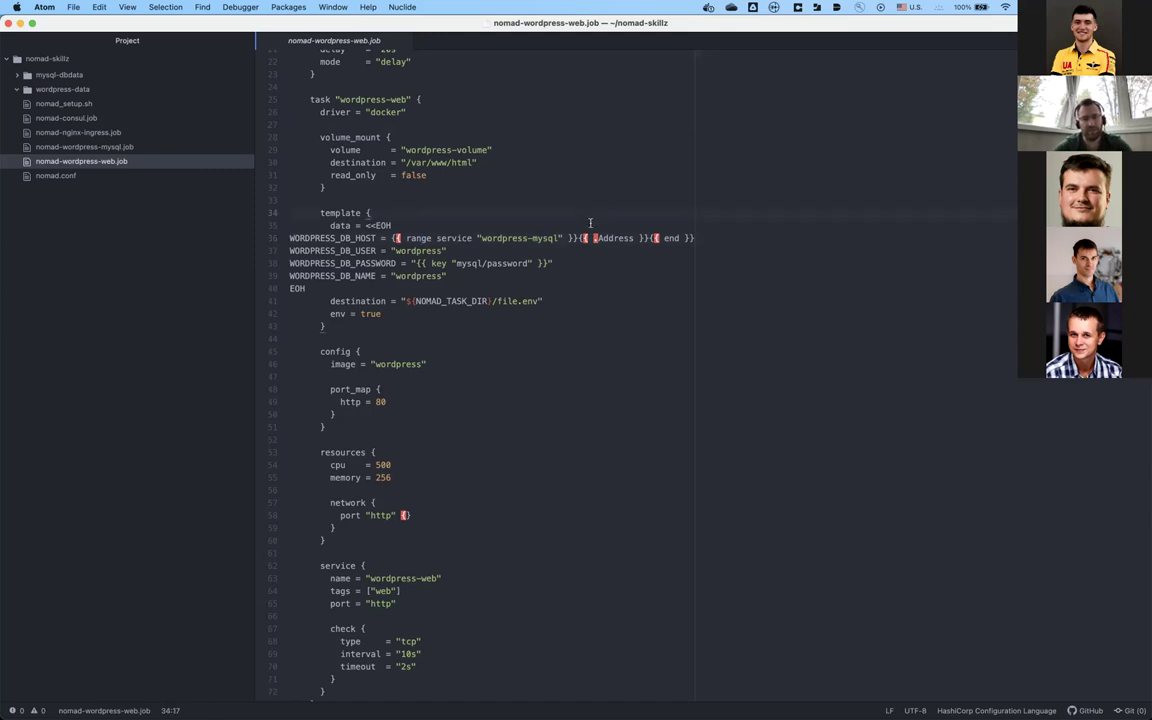
left_click(735, 236)
left_click(477, 273)
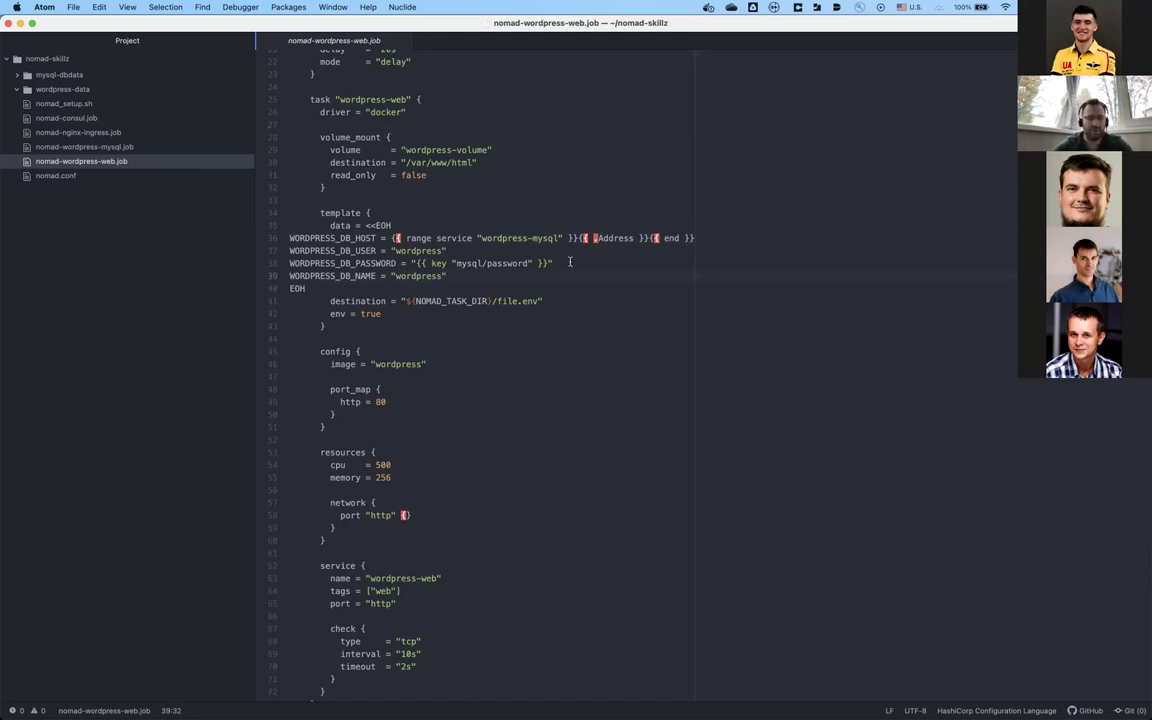
left_click(495, 250)
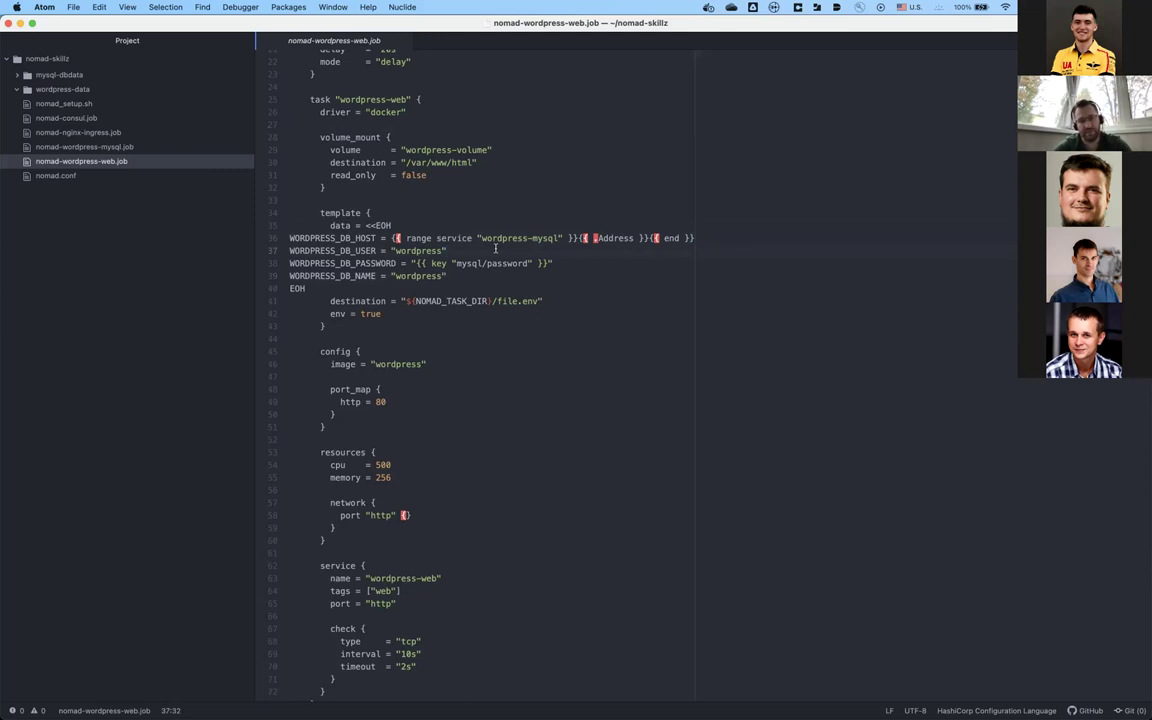
left_click(567, 276)
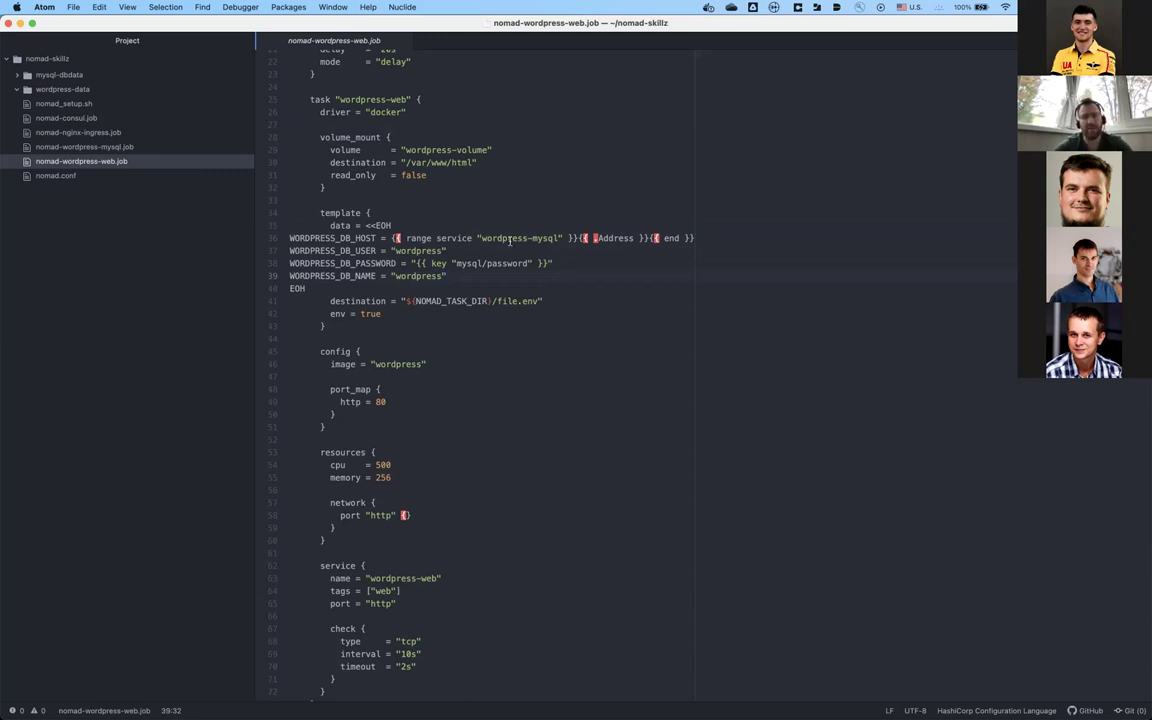
Step: Inspect the host lookup's service and Address fields and the template's heredoc data and destination lines
double_click(451, 238)
left_click(458, 219)
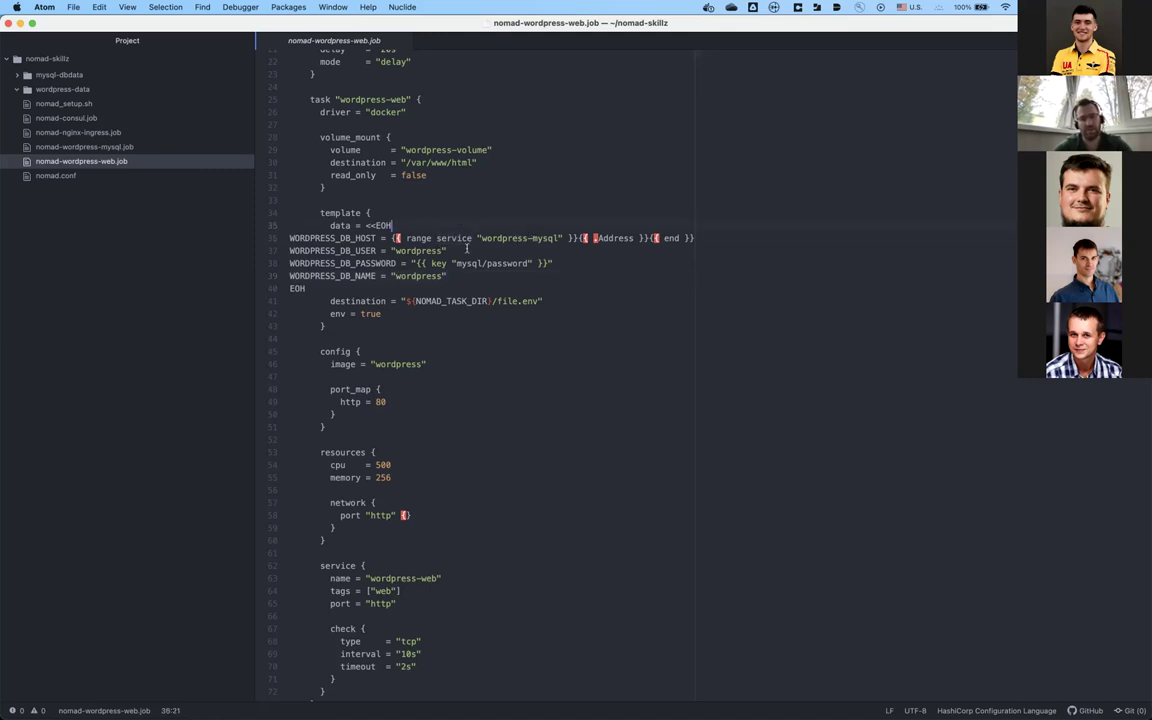
left_click(466, 212)
left_click(468, 219)
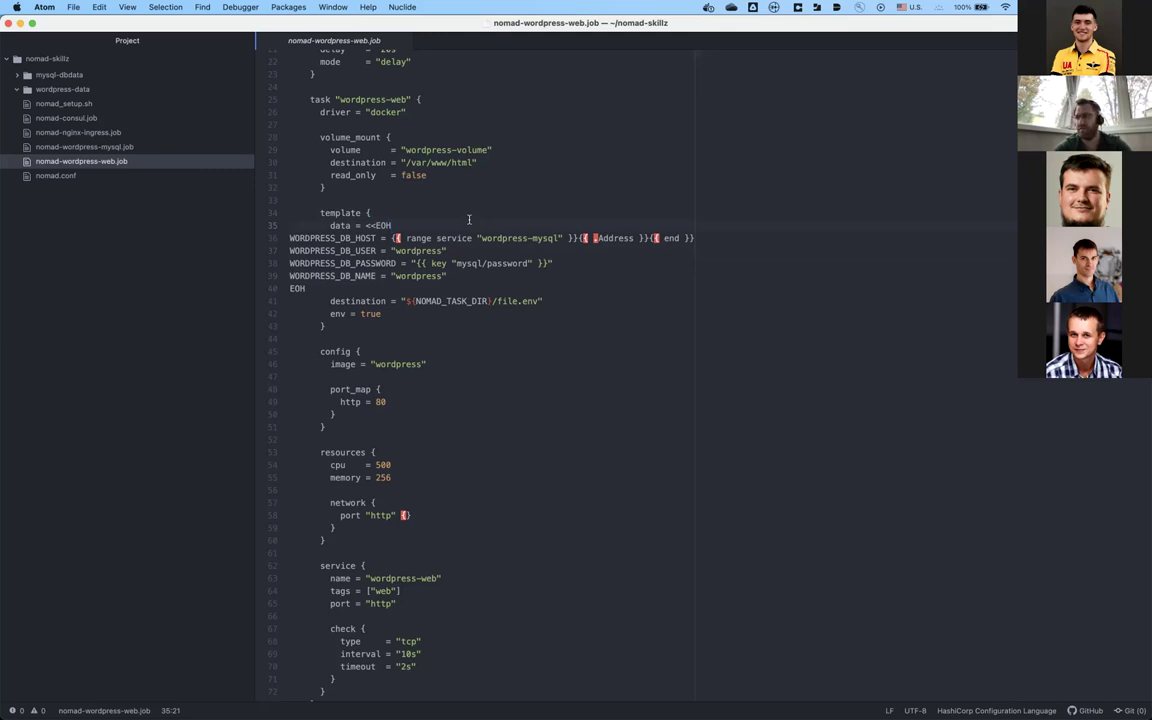
left_click(466, 208)
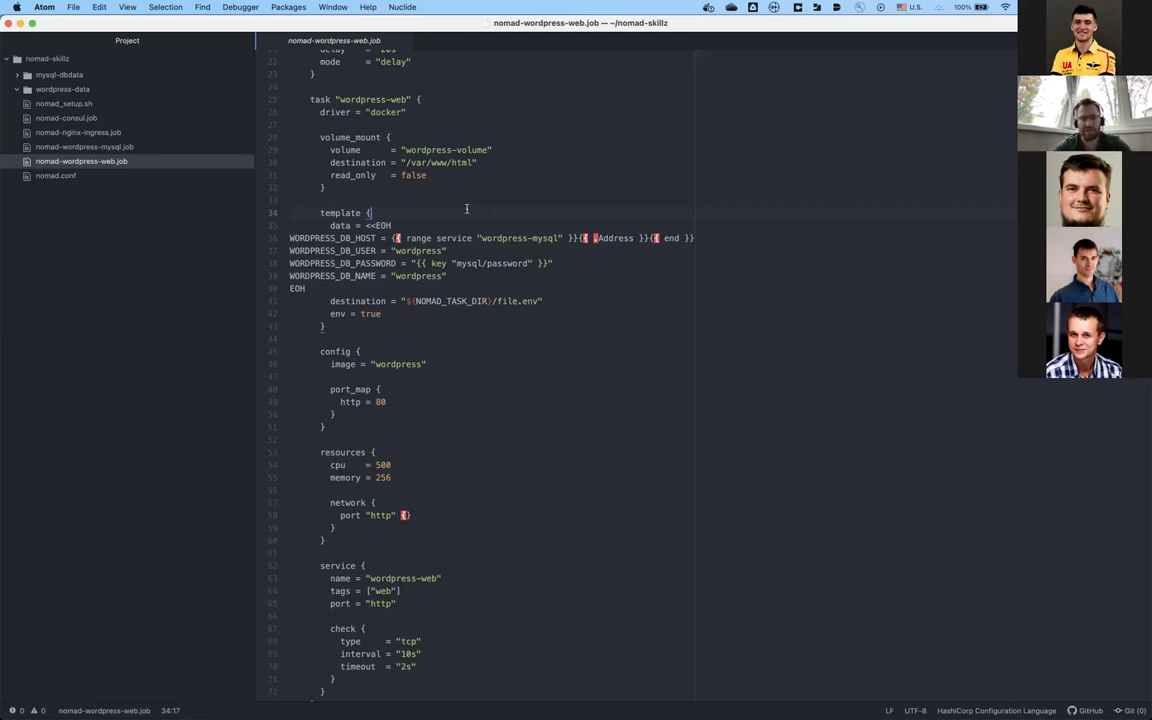
key("Down")
key("Right")
key("Right")
key("Right")
key("Down")
key("Down")
key("Down")
key("Down")
key("Down")
key("Down")
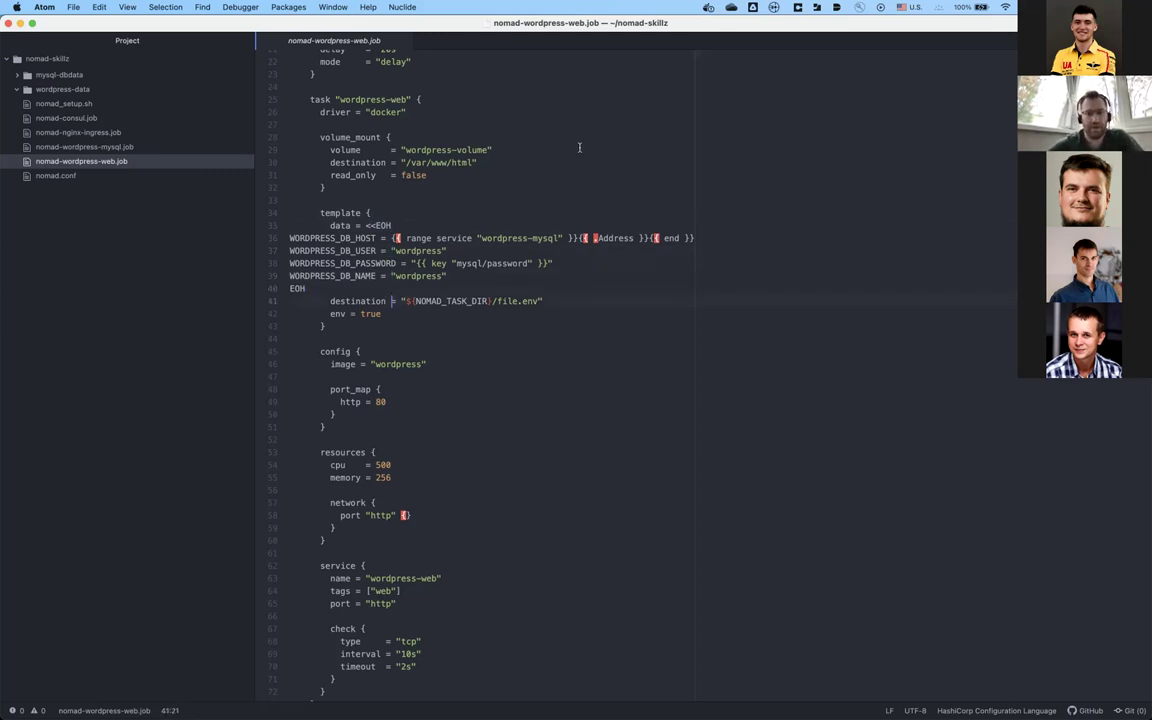
left_click(612, 238)
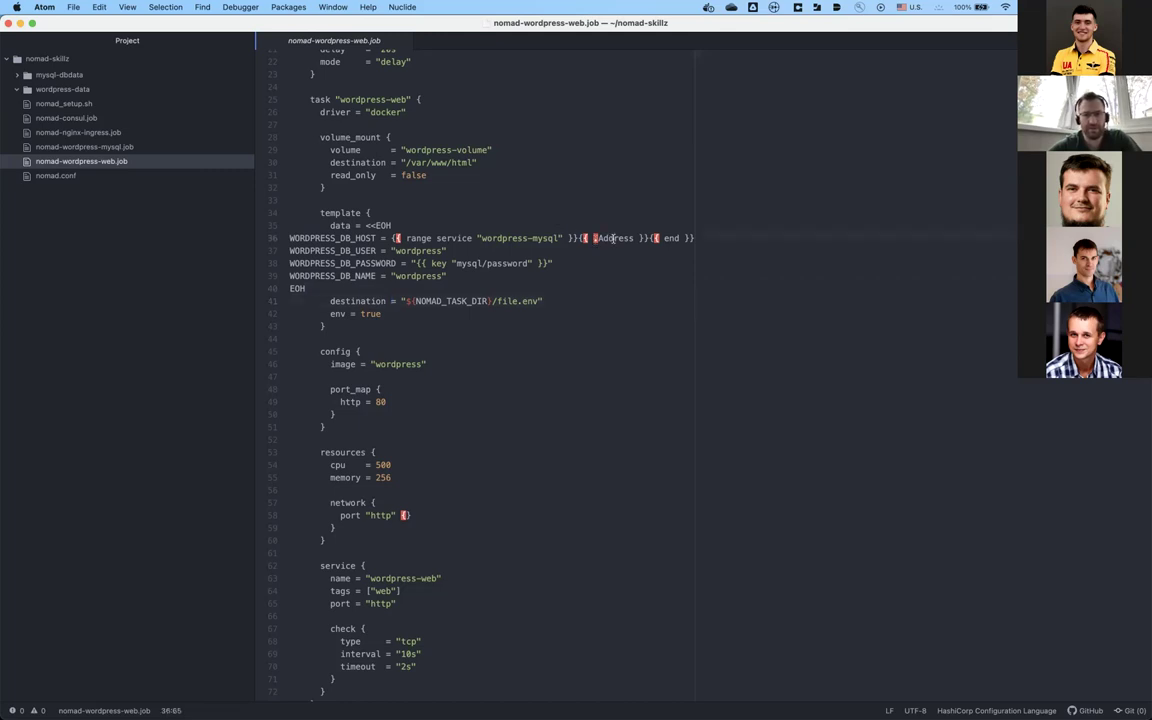
left_click(351, 226)
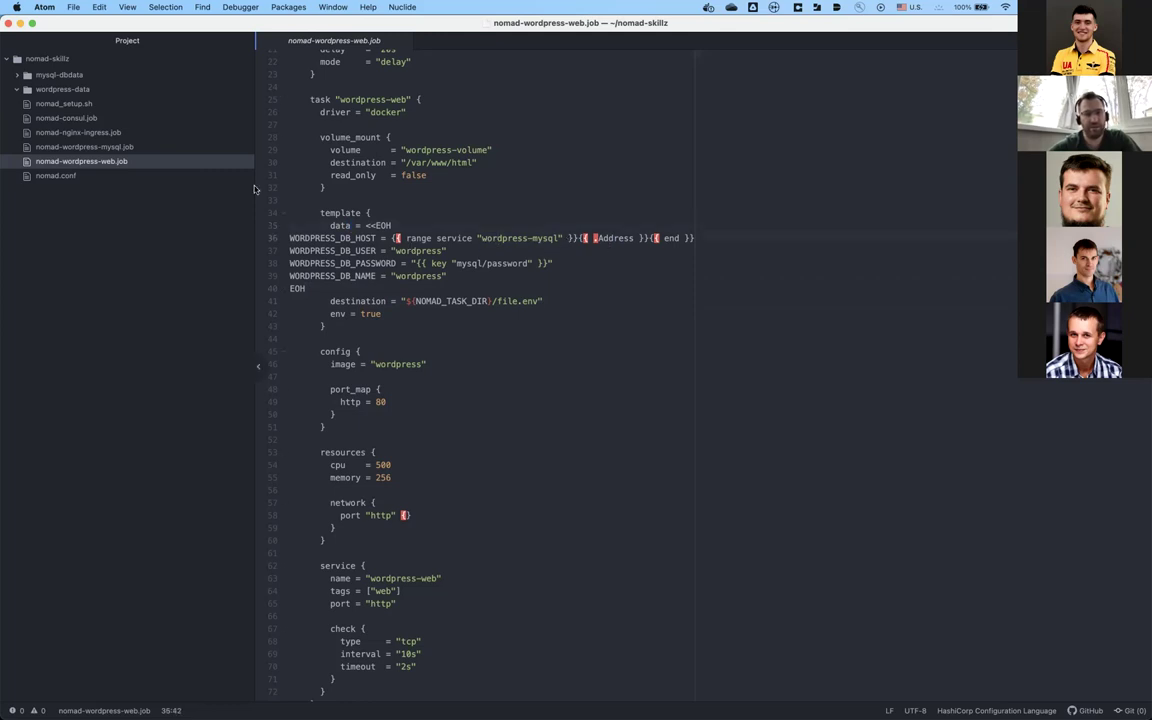
Step: Show the wordpress-mysql service name in nomad-wordpress-mysql.job
left_click(121, 147)
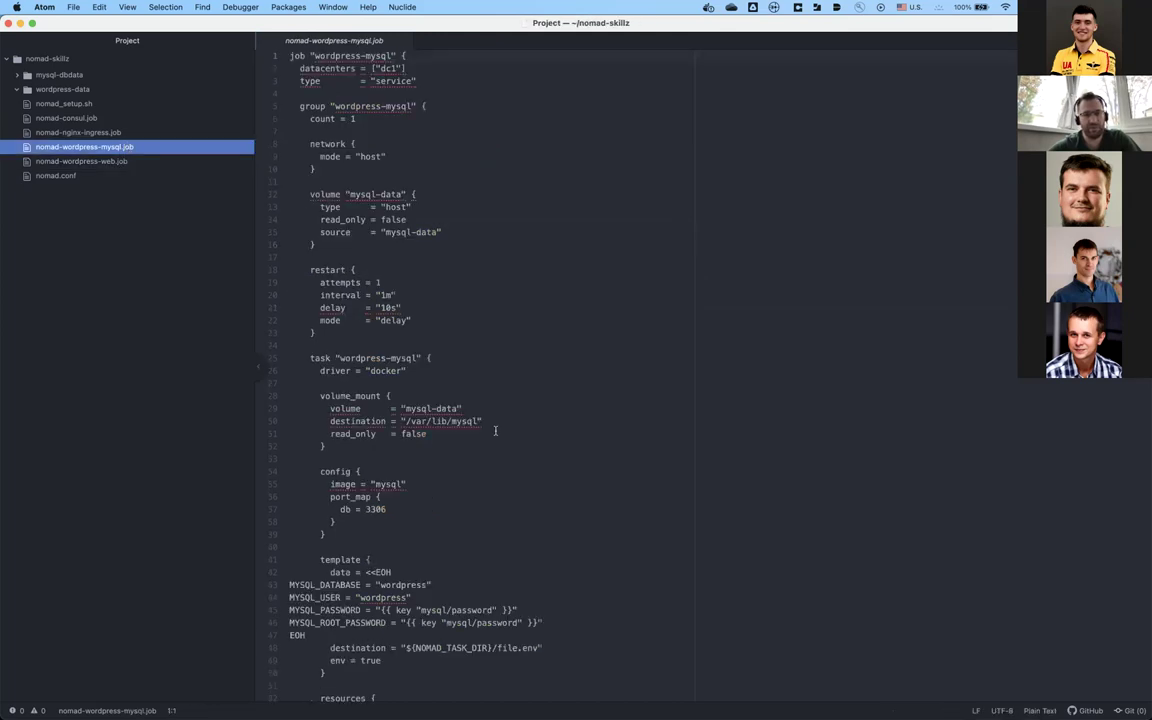
scroll(351, 418, "down", 5)
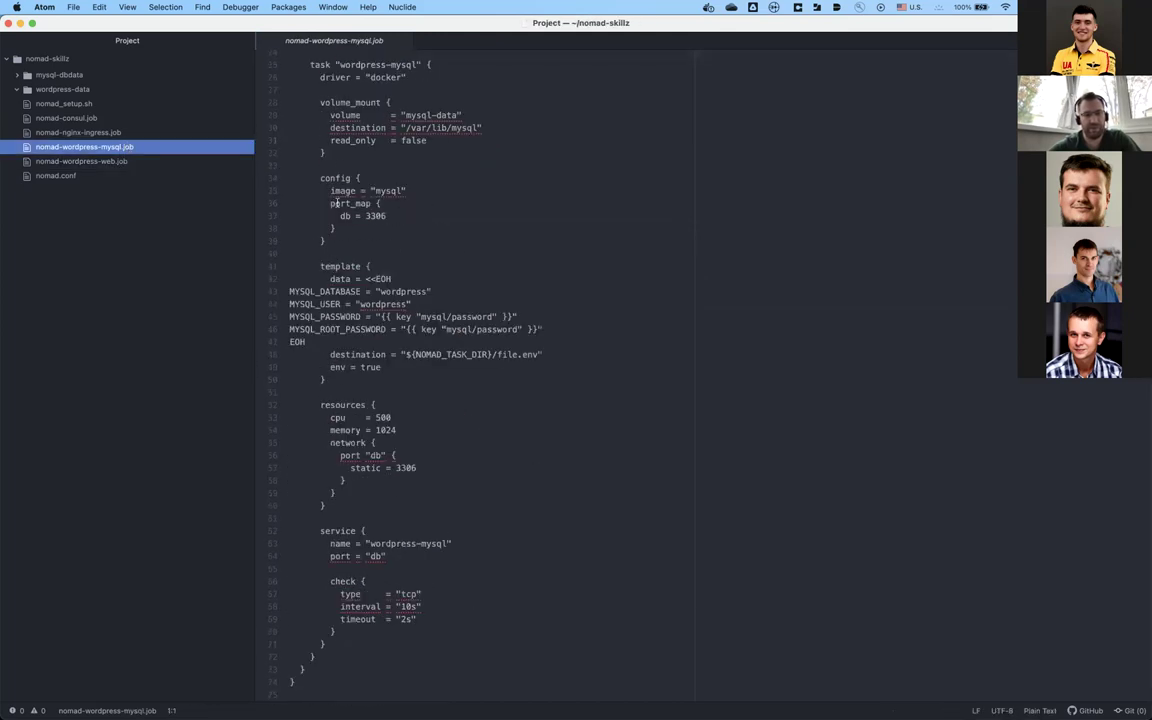
left_click(339, 165)
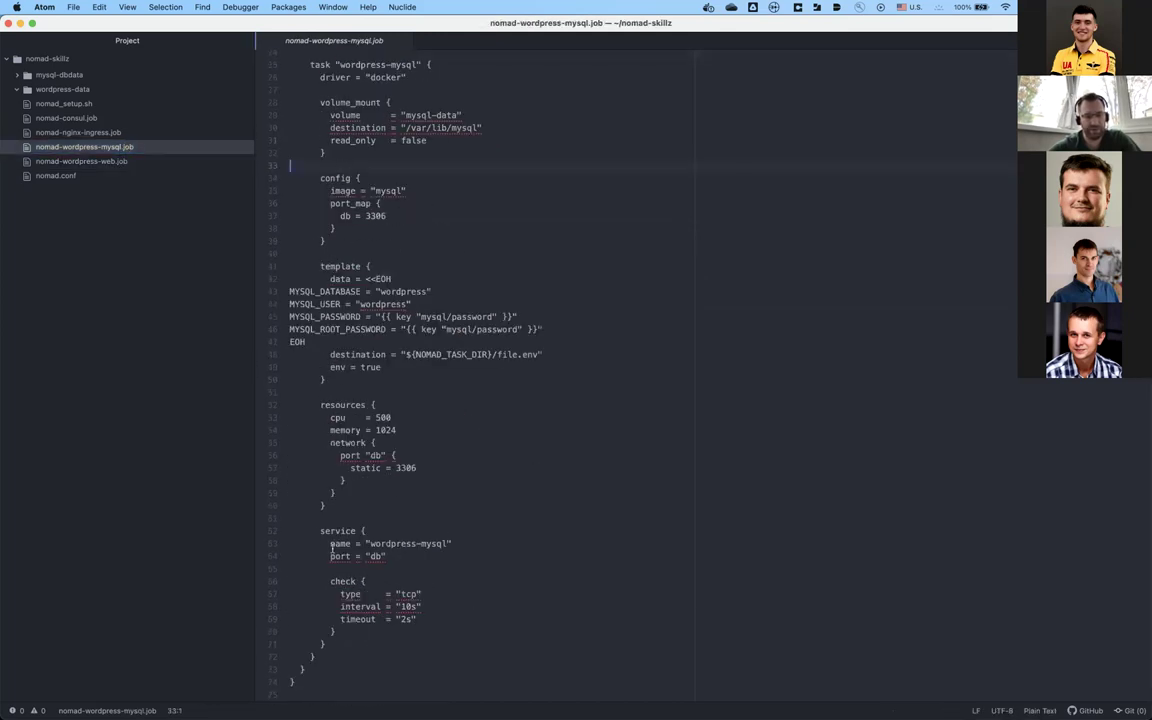
left_click_drag(333, 543, 473, 545)
left_click(455, 544)
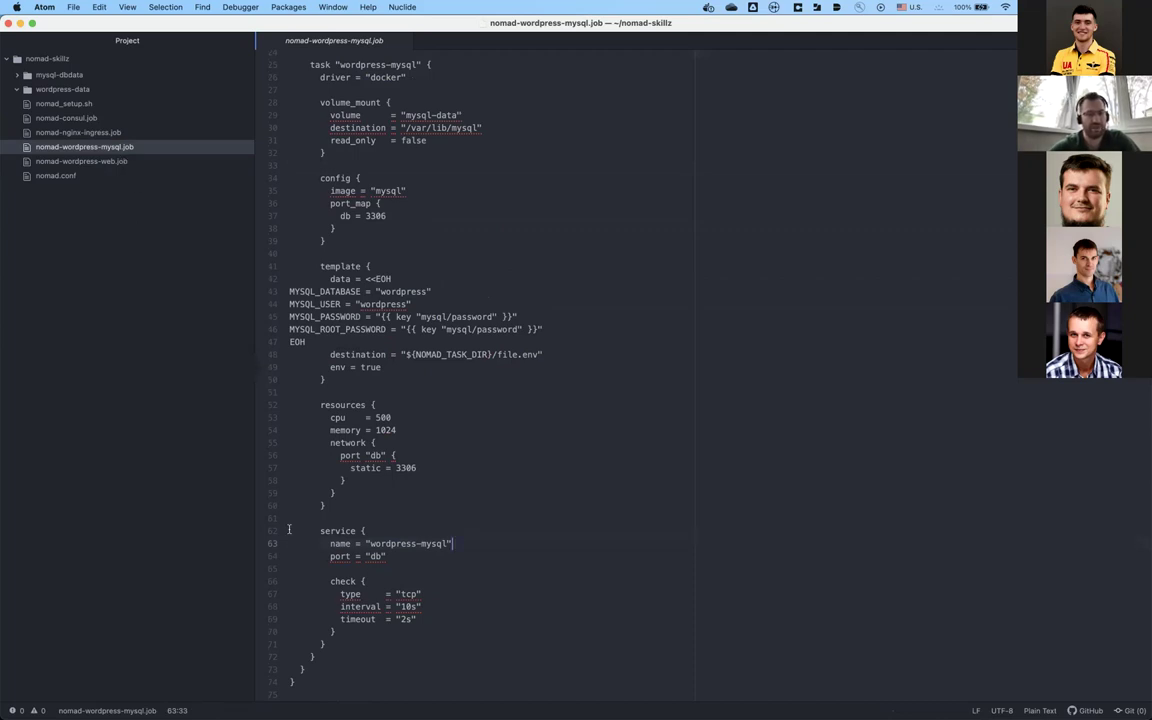
Step: Back in nomad-wordpress-web.job, review the template data, env = true setting and config block
left_click(100, 162)
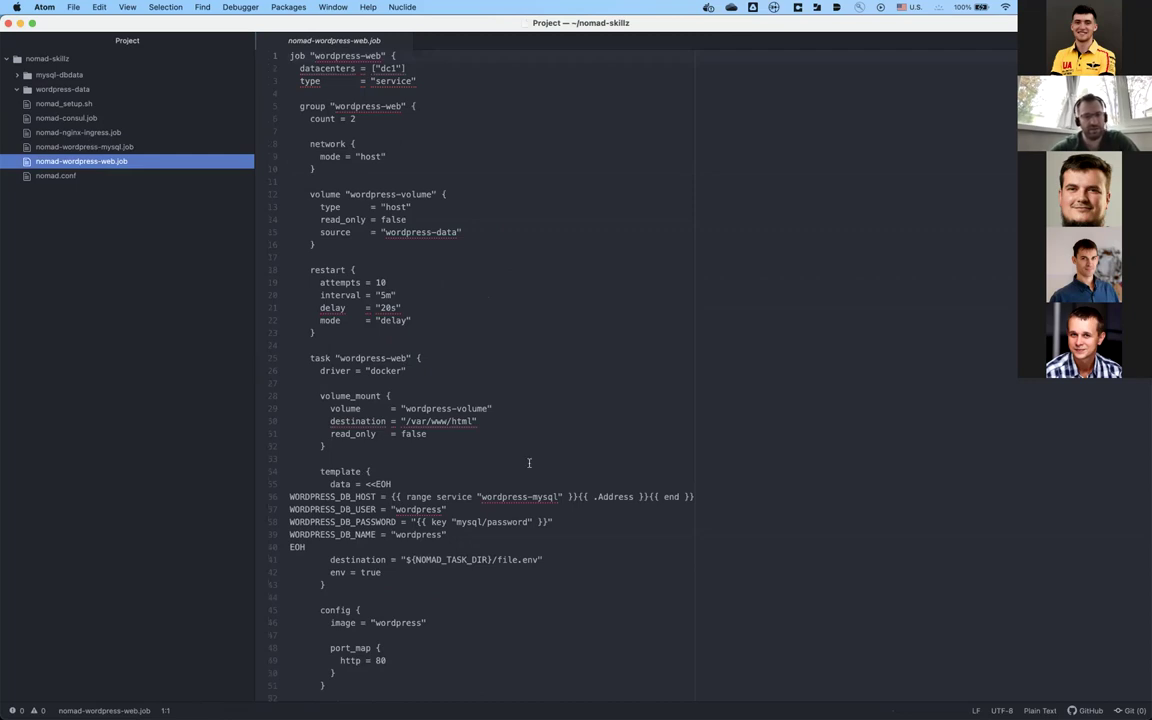
scroll(547, 526, "down", 2)
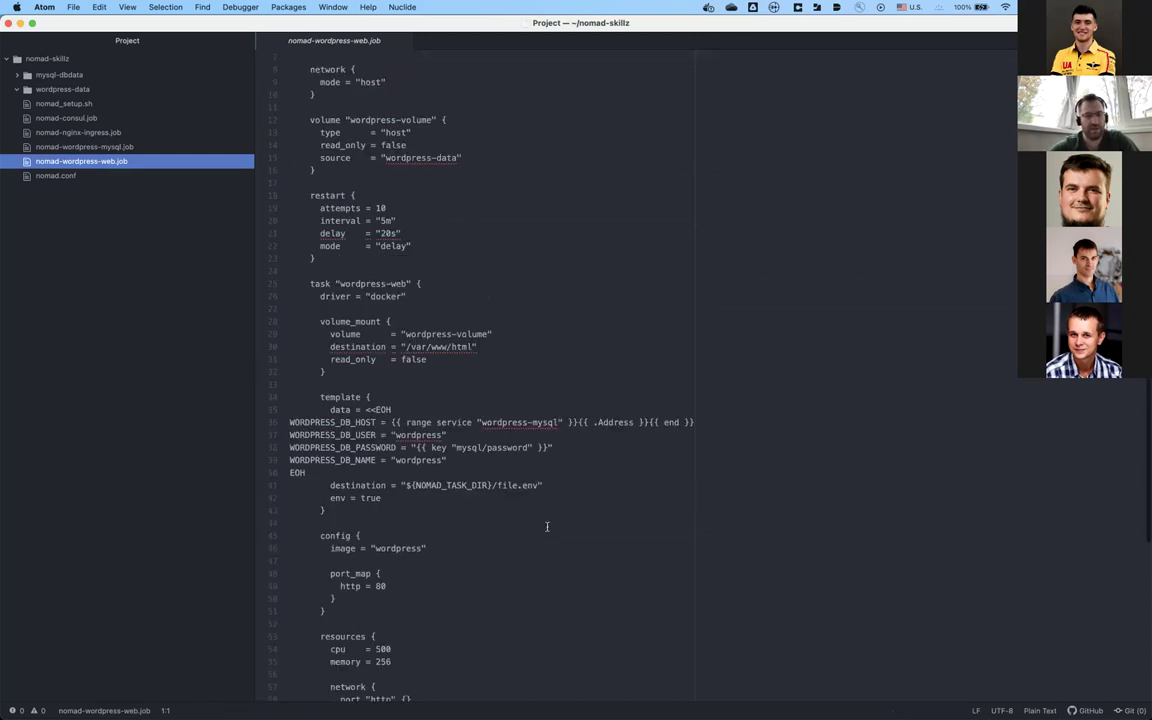
scroll(488, 405, "down", 5)
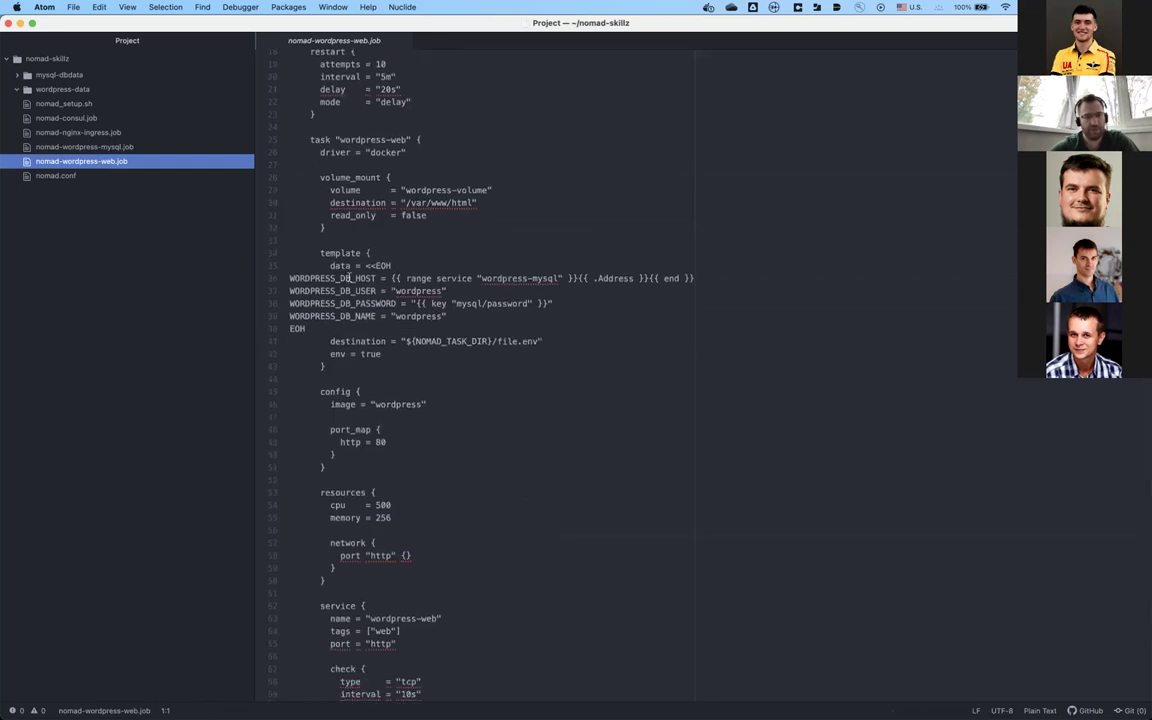
left_click(455, 316)
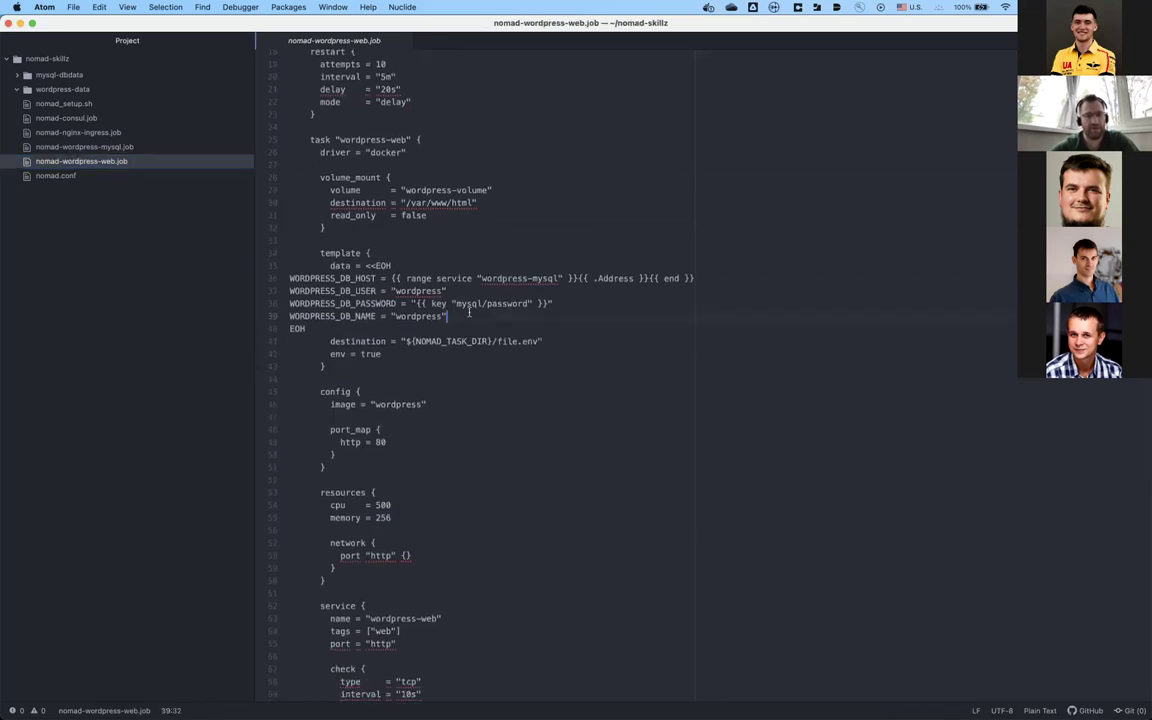
left_click(405, 353)
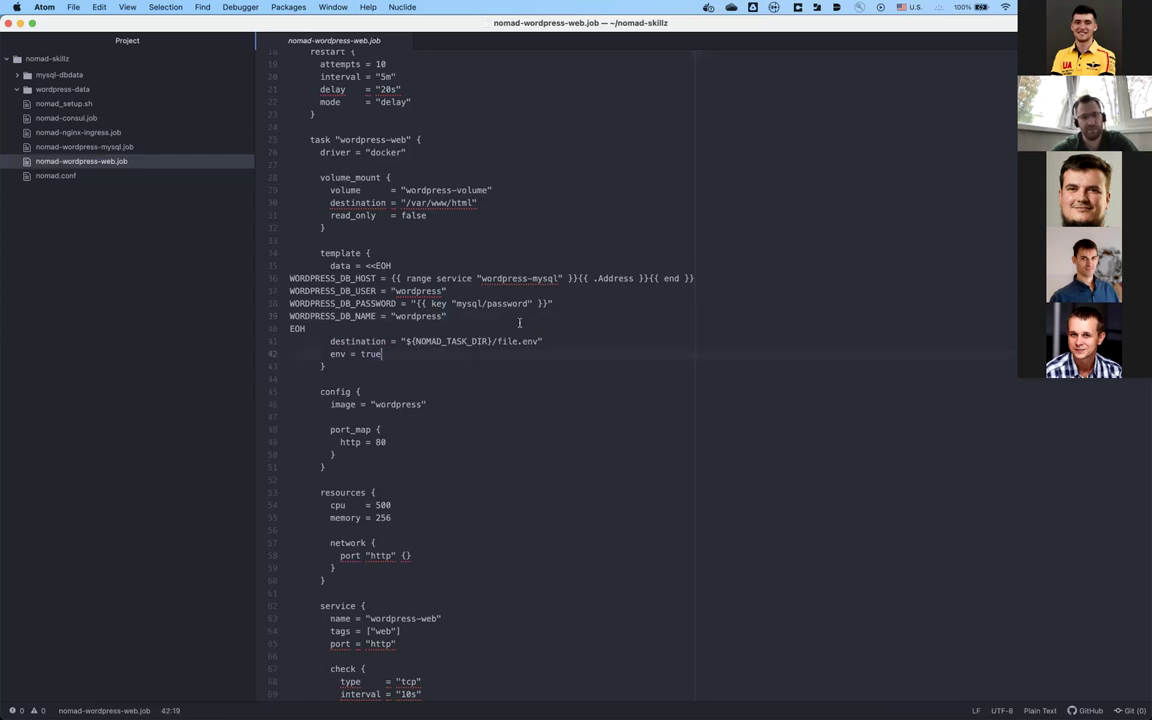
left_click(519, 322)
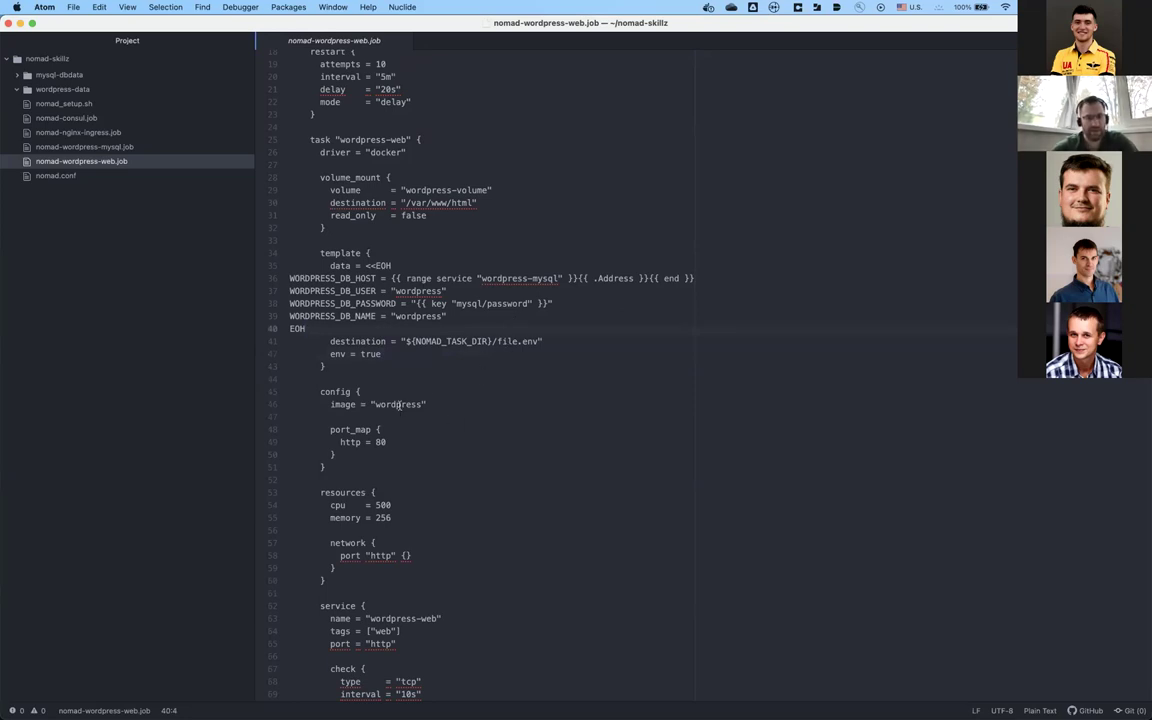
left_click(362, 392)
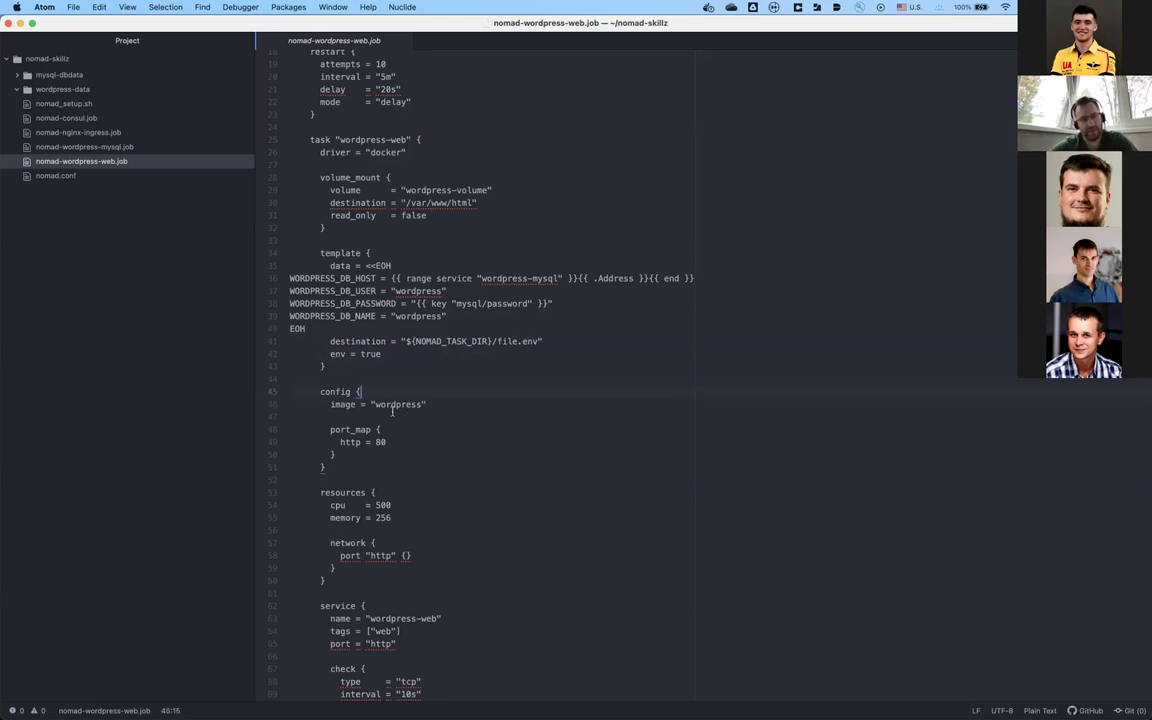
Step: Review the resources and network blocks, including the http = 80 port mapping
scroll(428, 434, "down", 2)
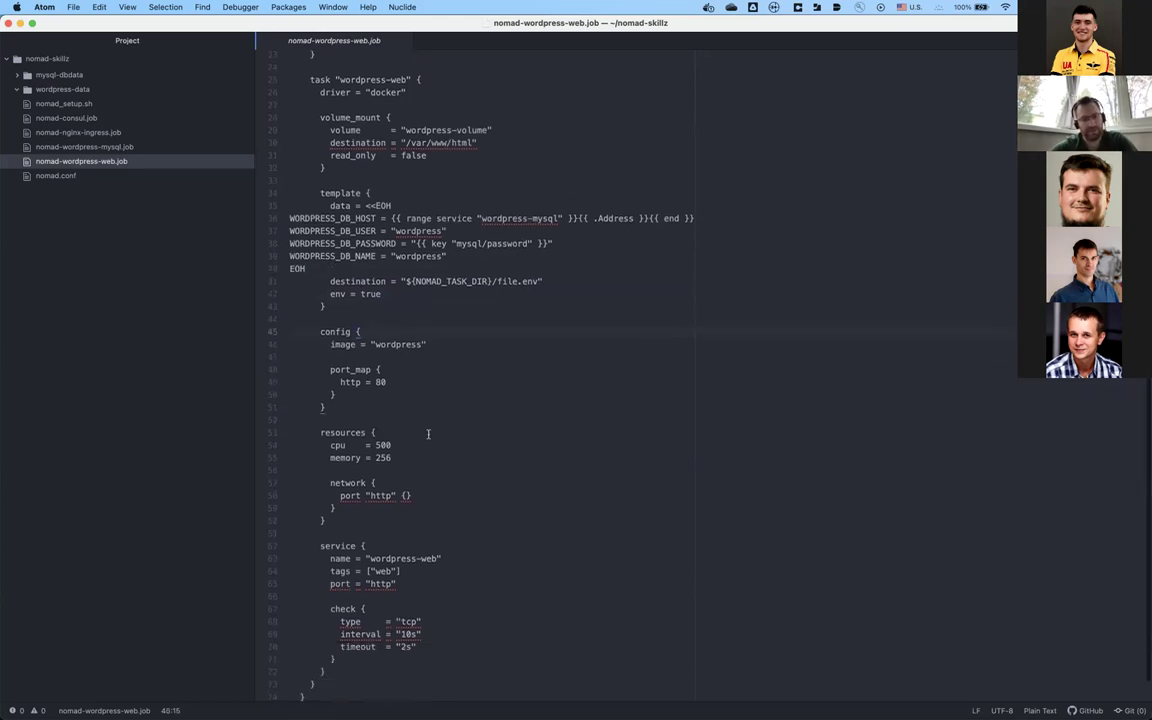
scroll(404, 398, "down", 1)
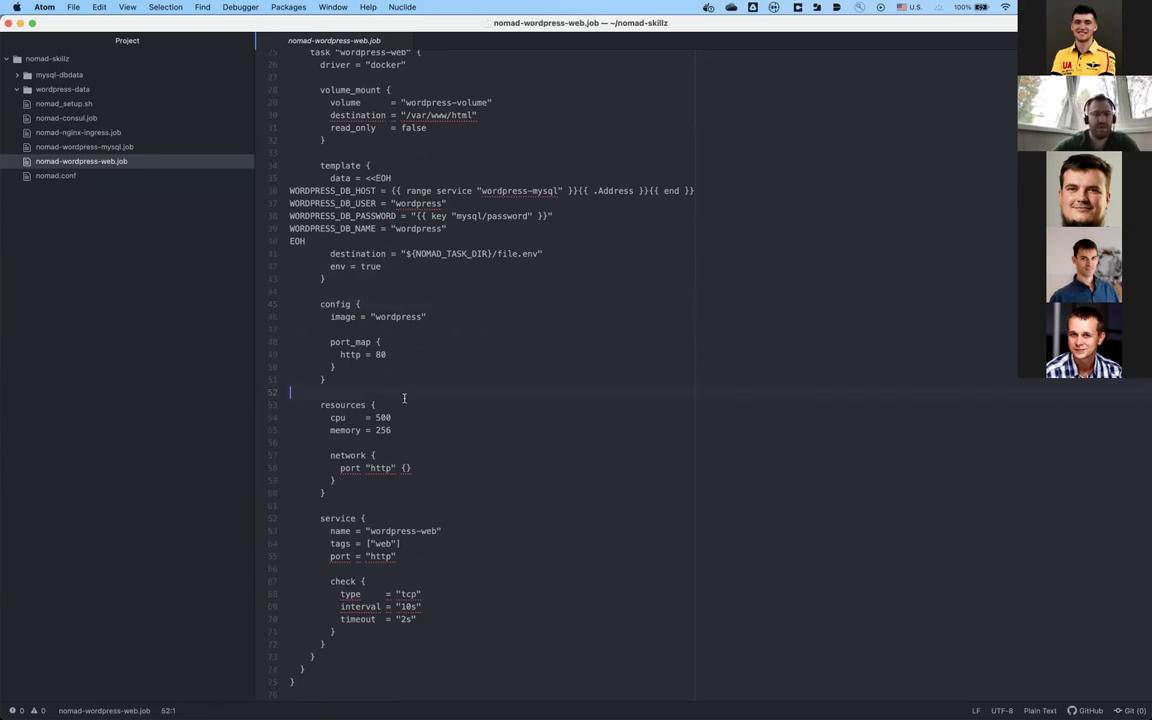
left_click(375, 467)
left_click(390, 354)
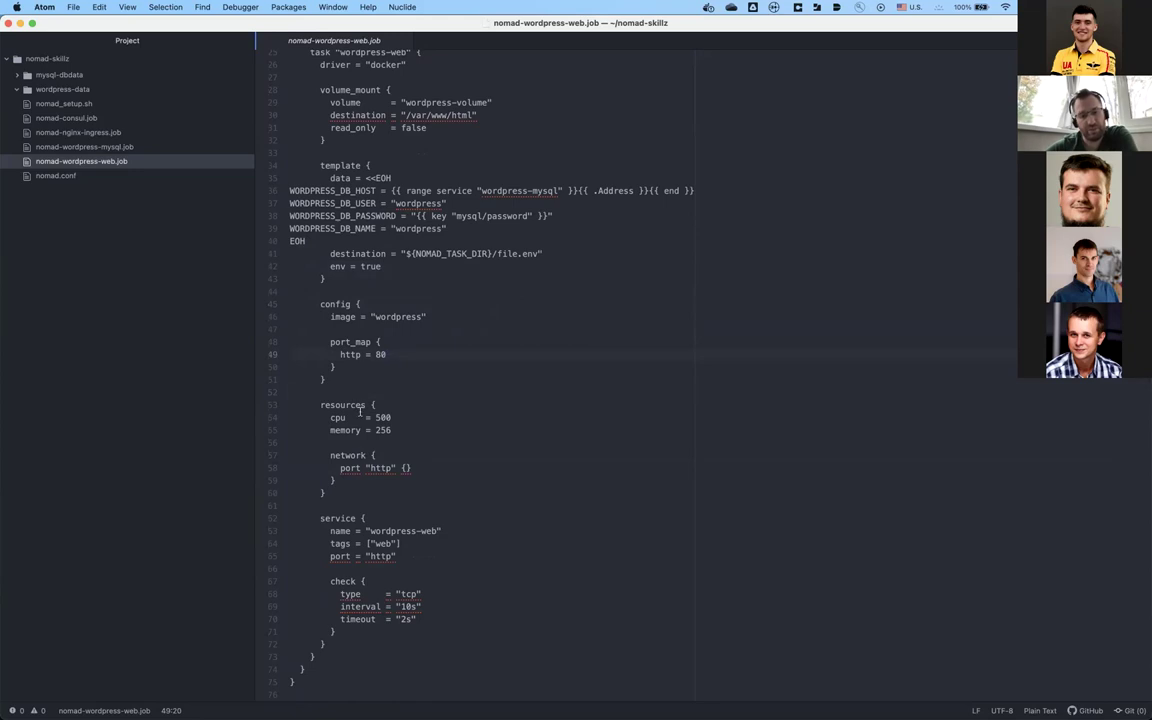
left_click(384, 455)
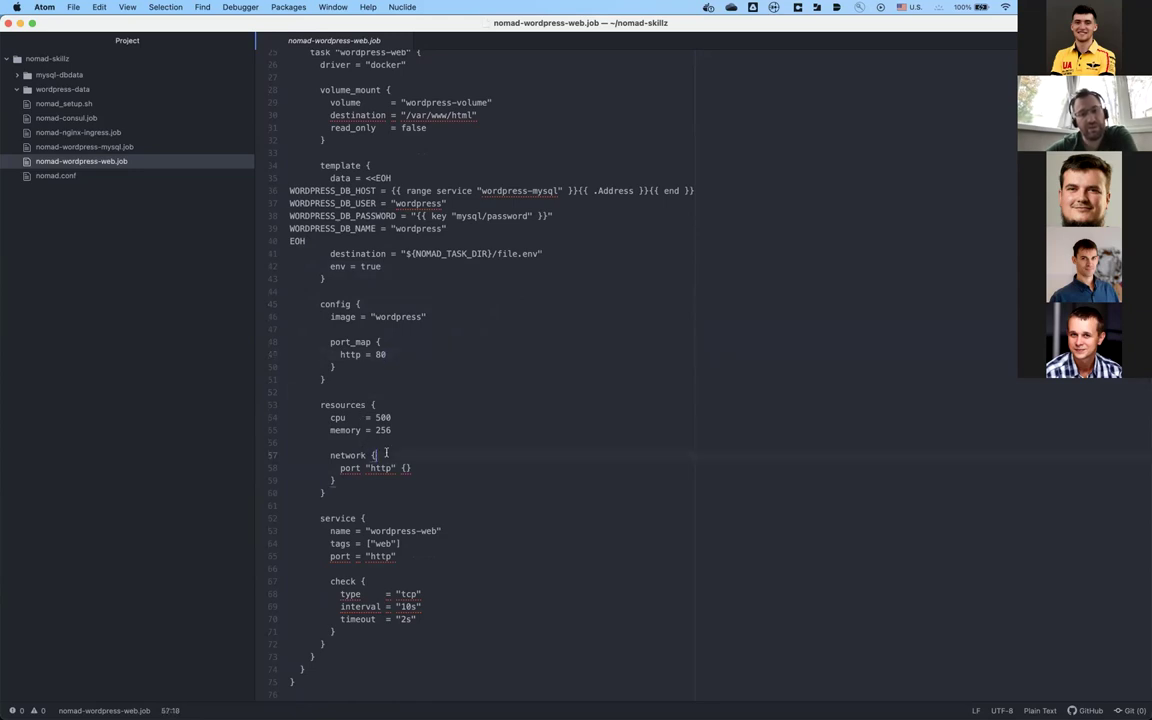
key("Up")
key("Up")
key("Up")
key("Up")
left_click(377, 467)
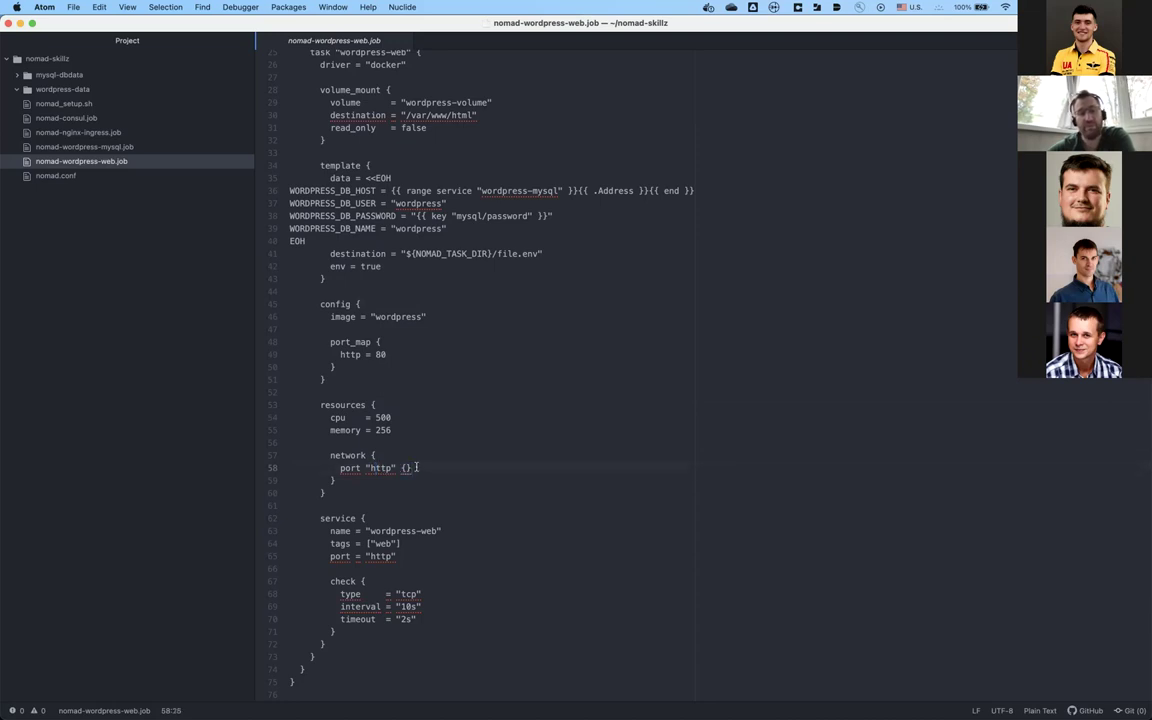
left_click(416, 467)
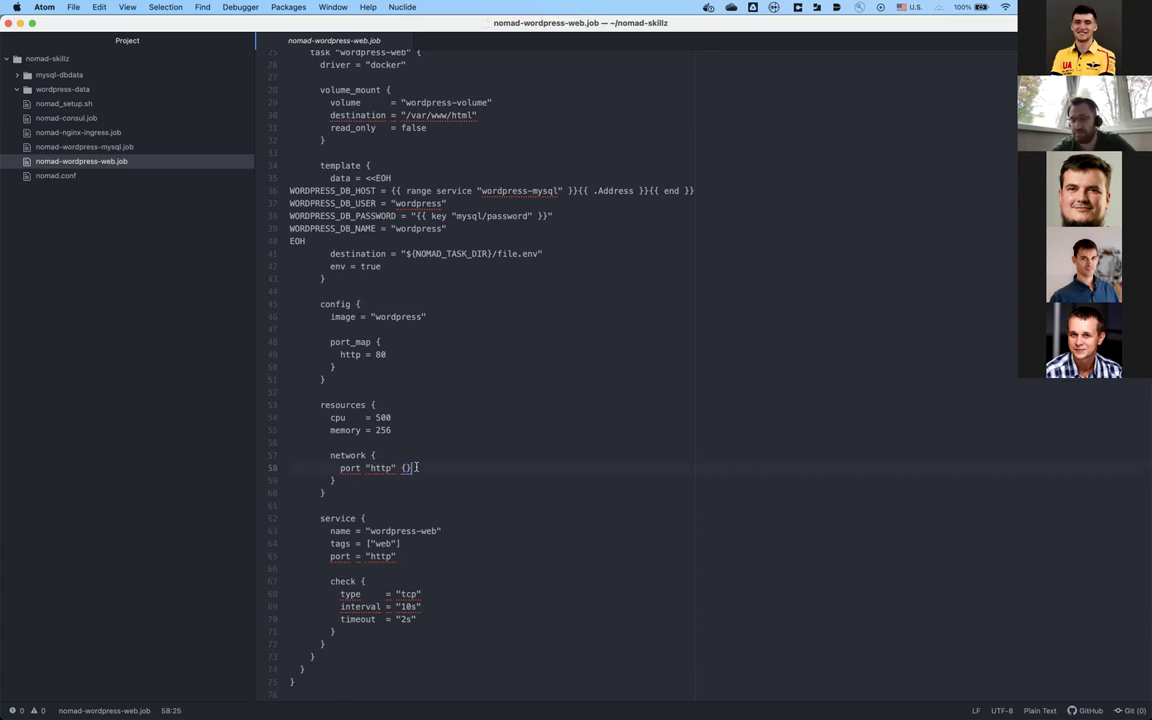
left_click(409, 485)
Step: Review the service block's port and tags settings and the volume definition
key("Down")
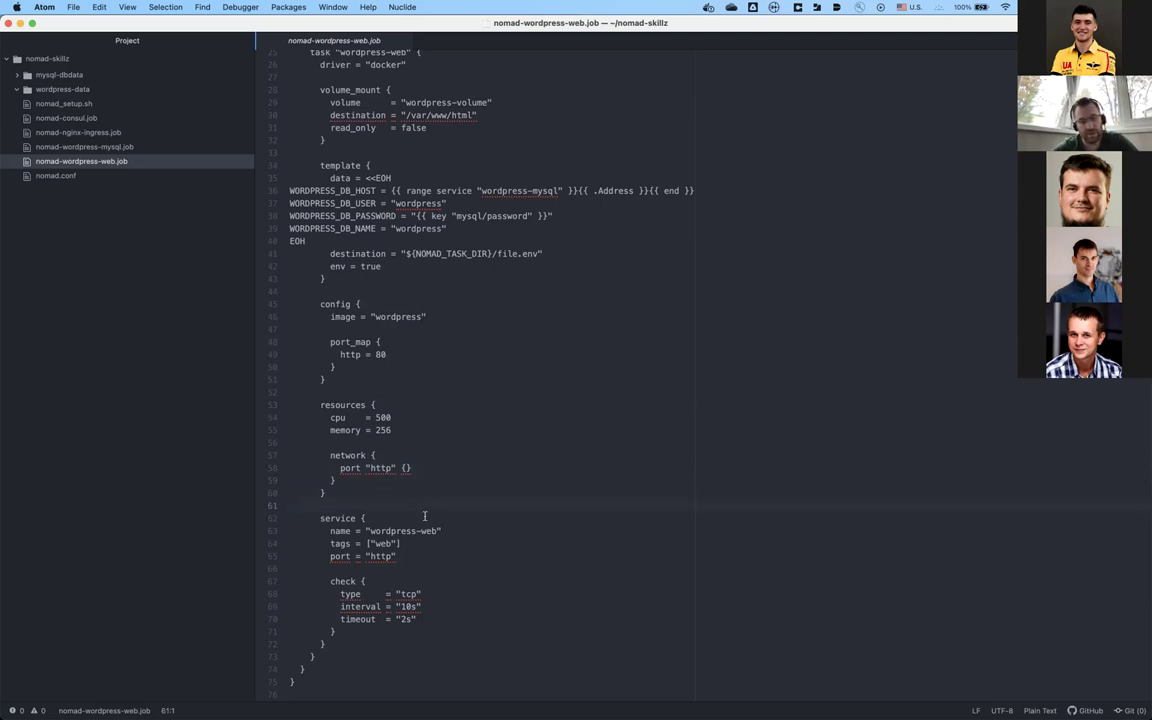
left_click(424, 517)
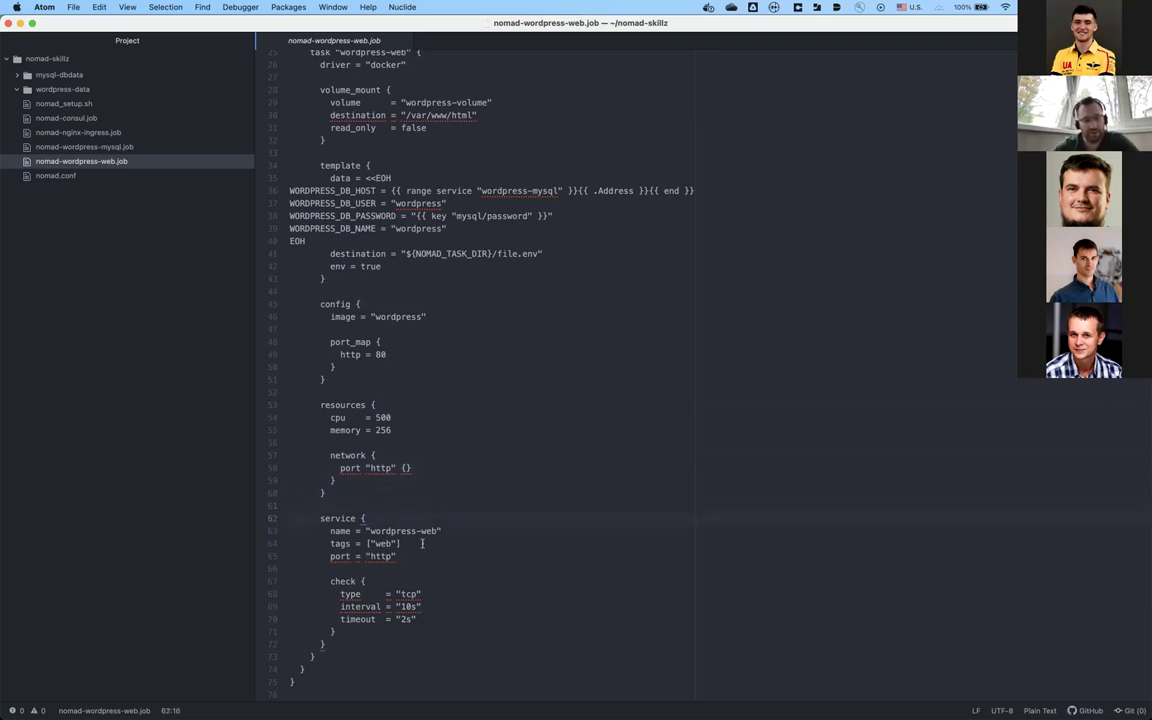
left_click(424, 553)
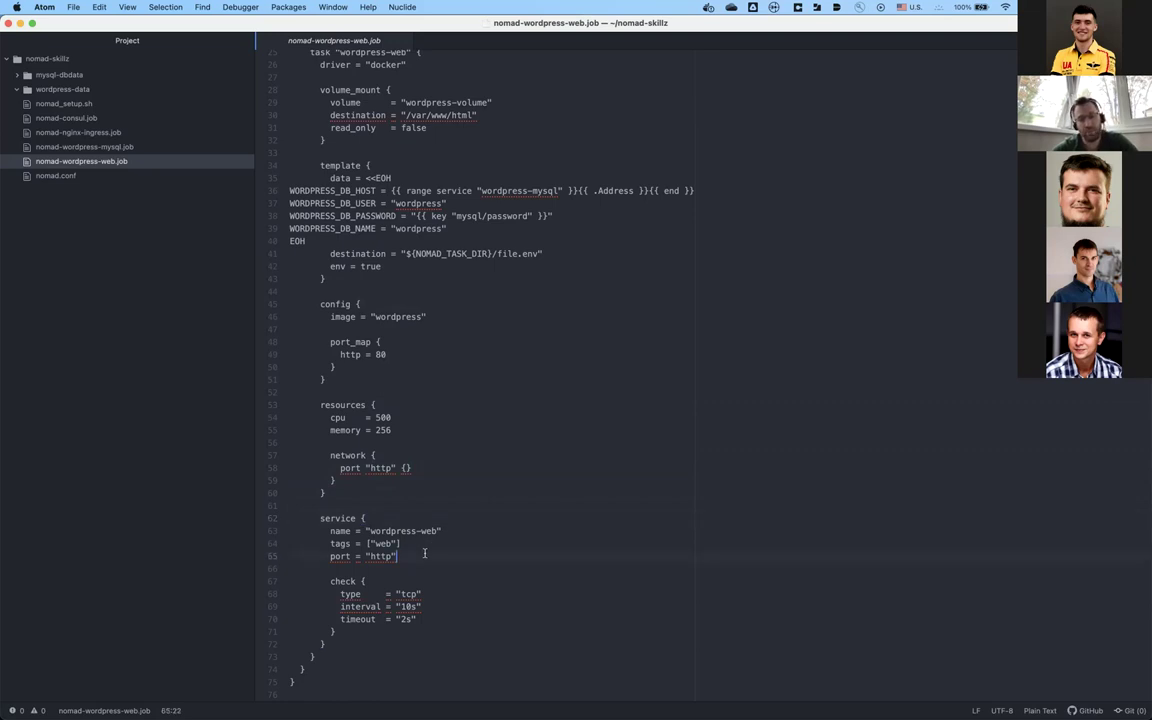
left_click(452, 544)
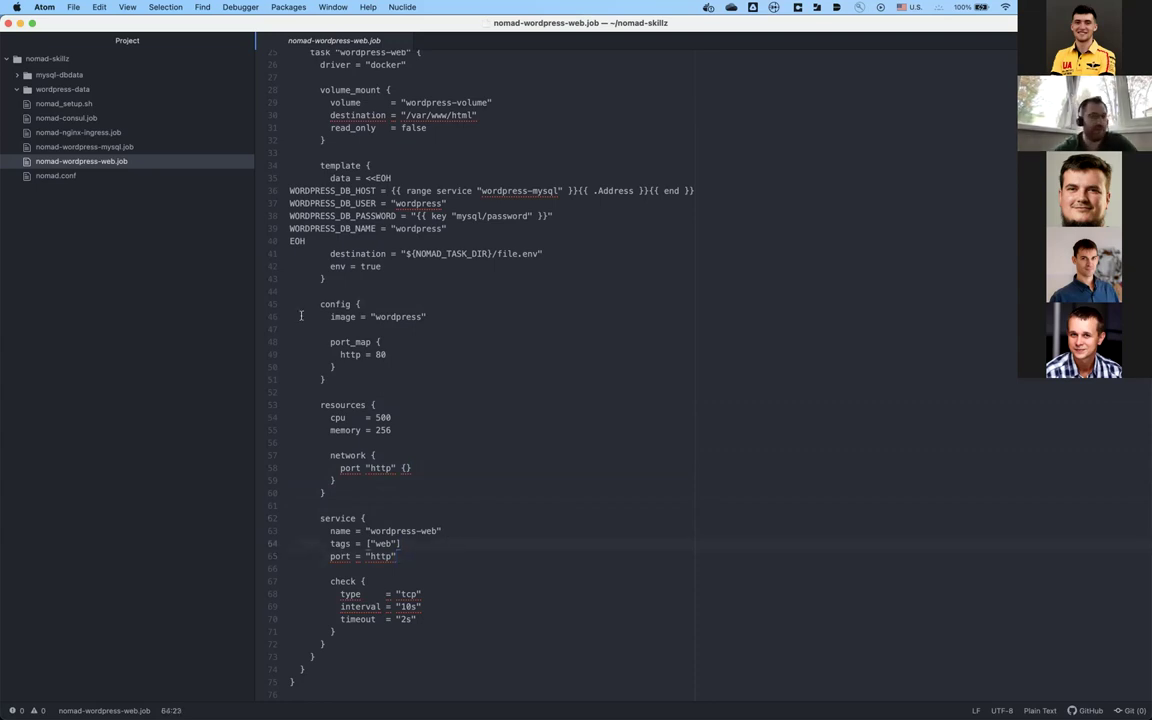
scroll(301, 316, "up", 5)
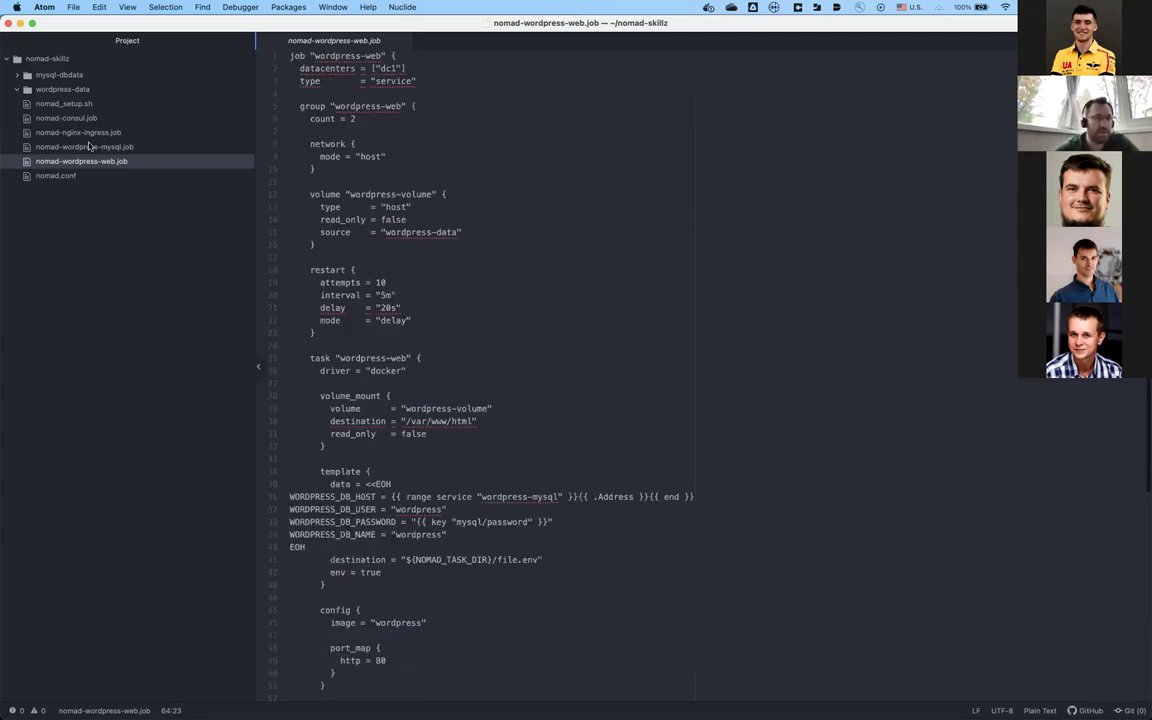
left_click(413, 249)
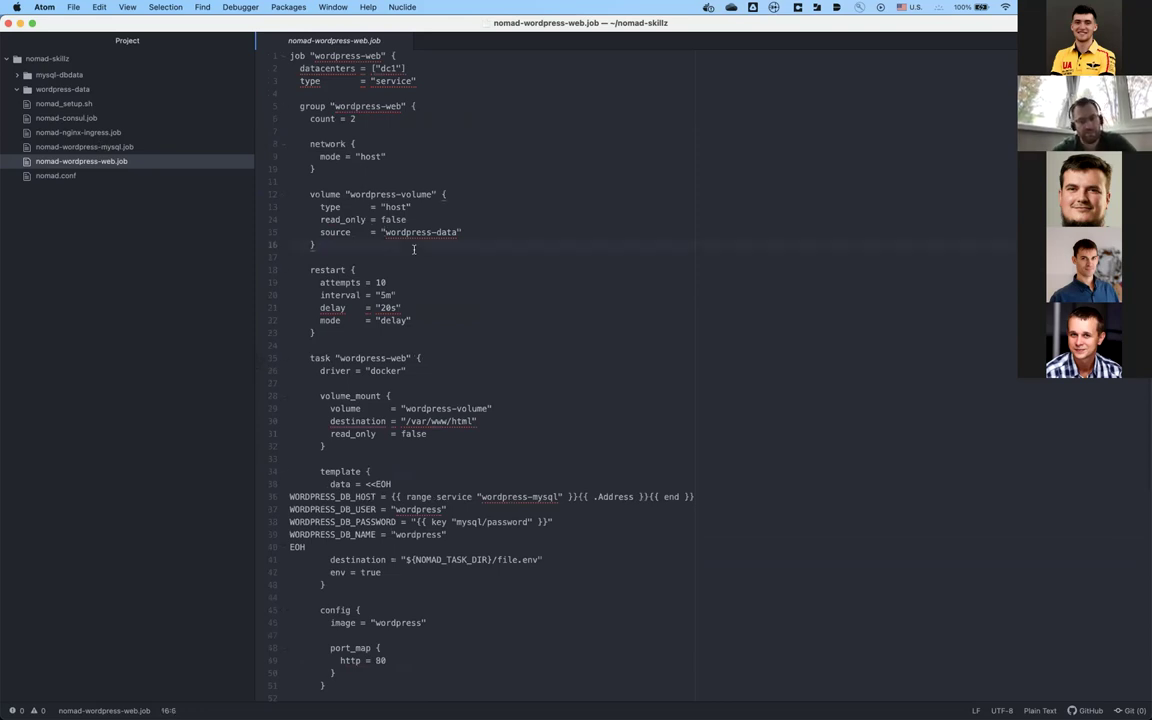
Step: In iTerm2, recall the last job-run command and trim 'mysql.job' to leave nomad-wordpress-
key("super+Tab")
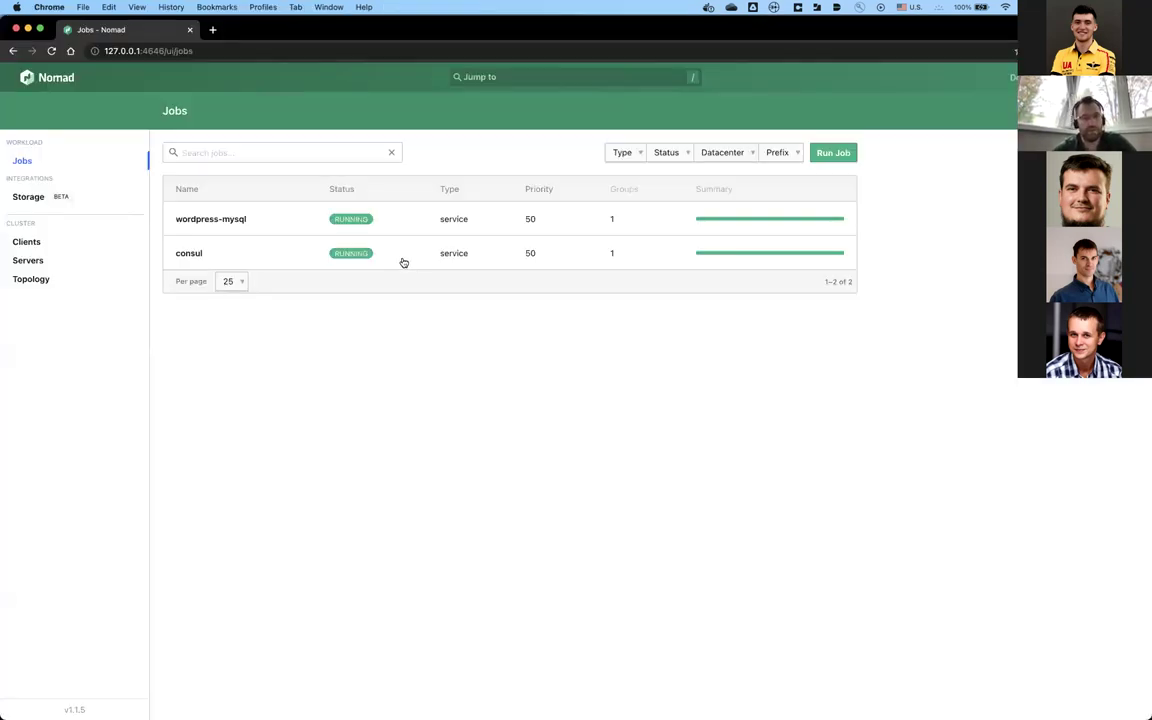
key("super+Tab")
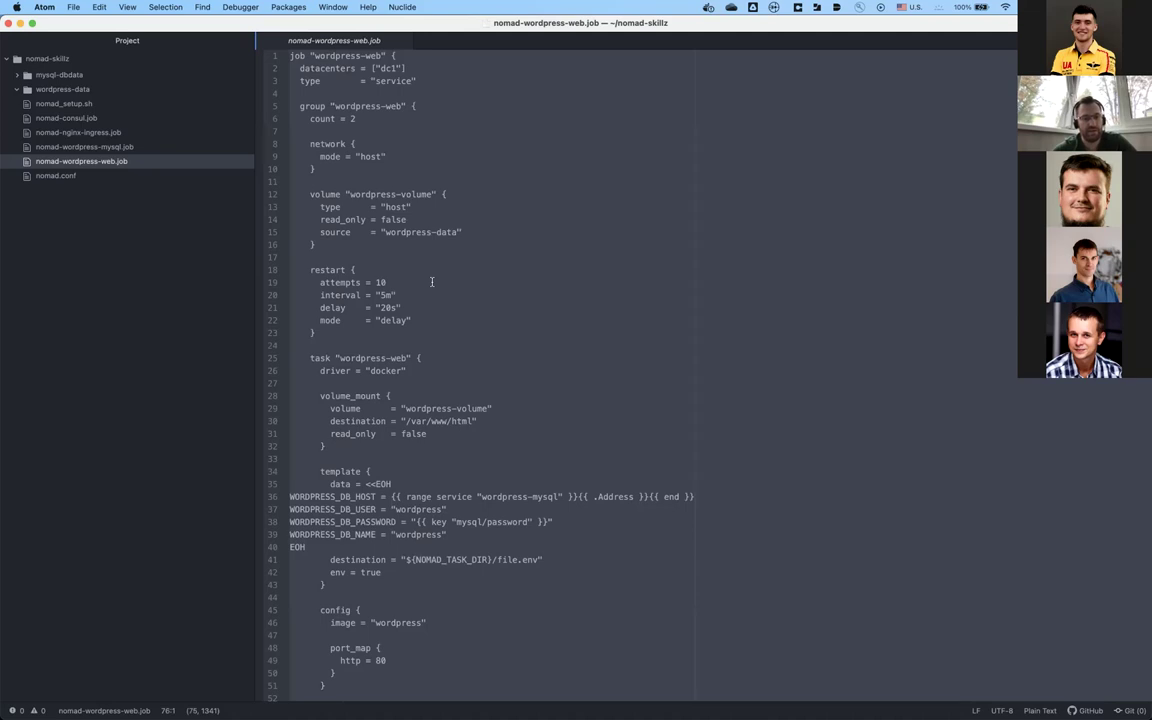
key("super+Tab")
key("super+Tab")
key("Up")
key("BackSpace")
key("BackSpace")
key("BackSpace")
key("BackSpace")
key("BackSpace")
key("BackSpace")
key("BackSpace")
key("BackSpace")
key("BackSpace")
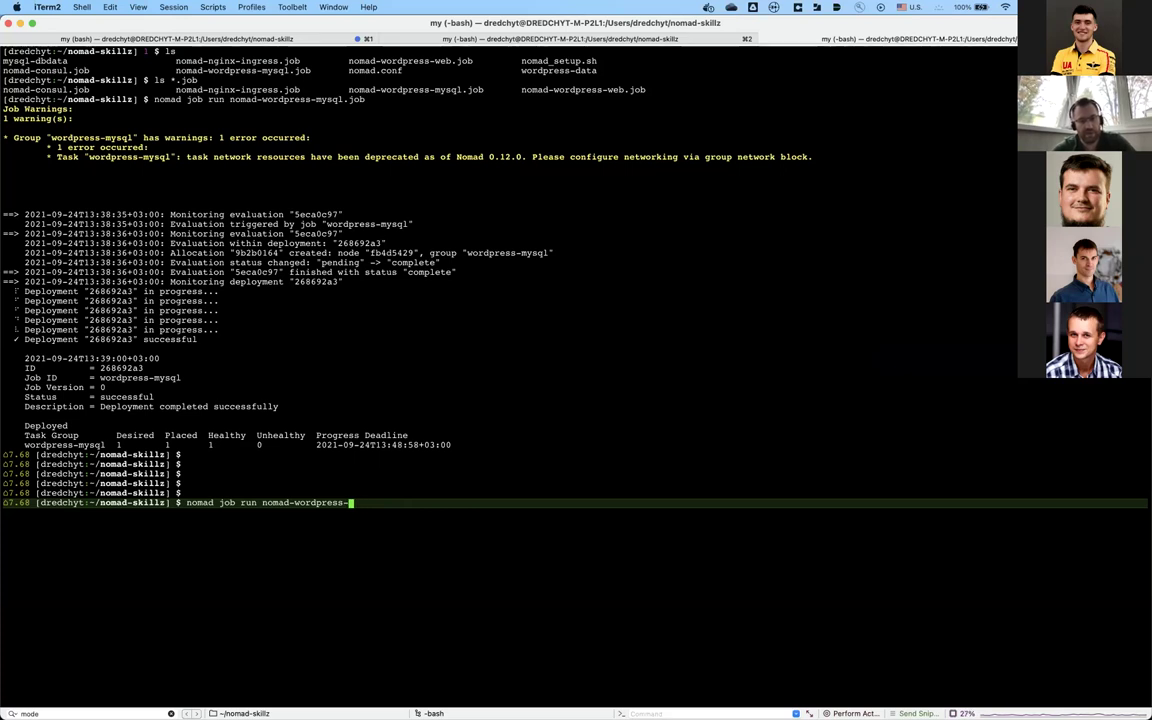
Step: Complete and run 'nomad job run nomad-wordpress-web.job', then return to Atom
type("web")
key("Tab")
key("Return")
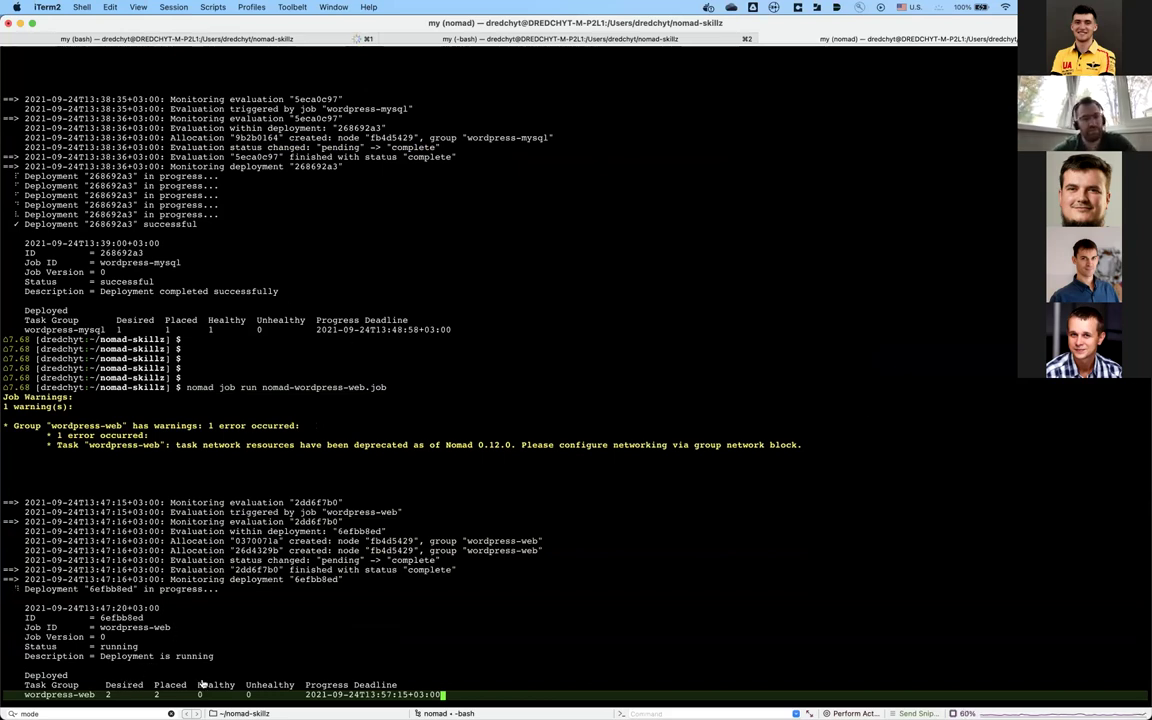
key("super+Tab")
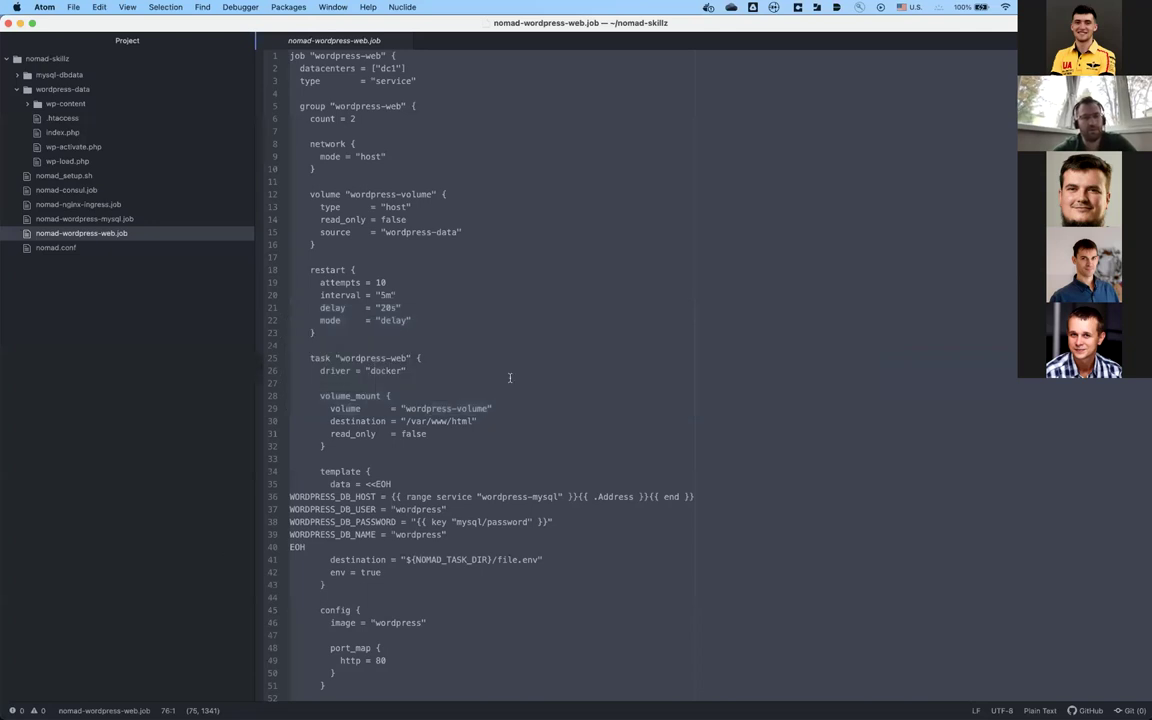
Step: In Nomad UI, refresh the wordpress-web job page to confirm 2 healthy allocations
left_click(510, 383)
key("super+Tab")
key("super+Tab")
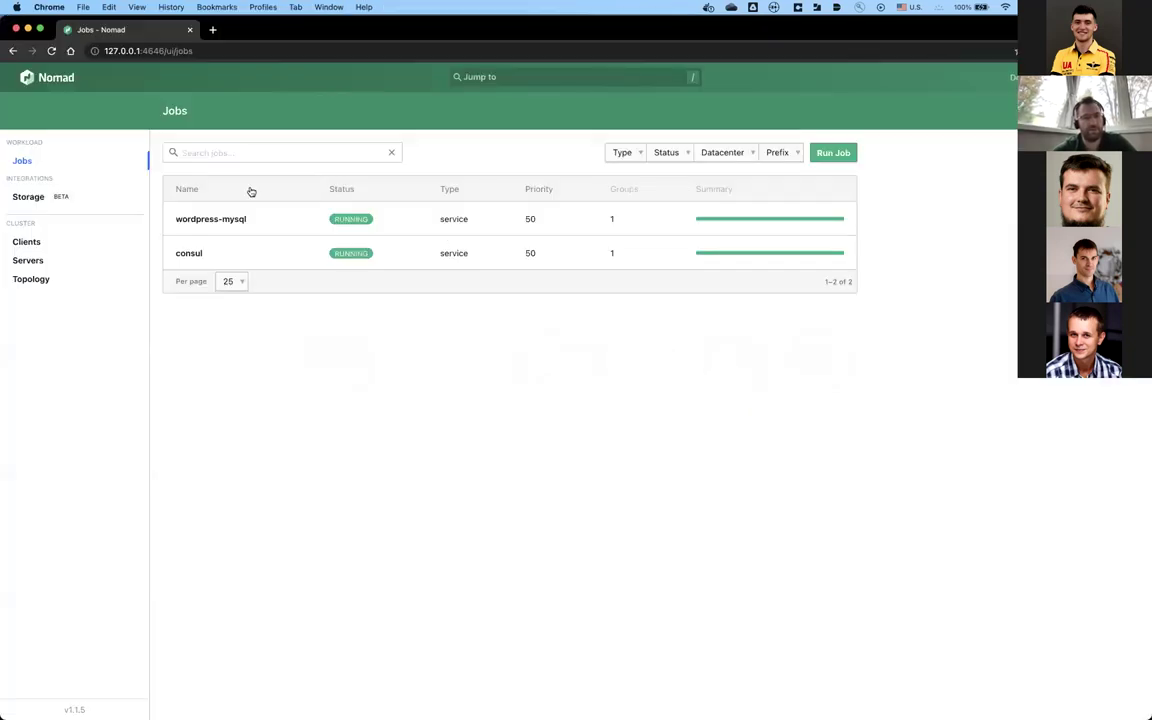
left_click(113, 277)
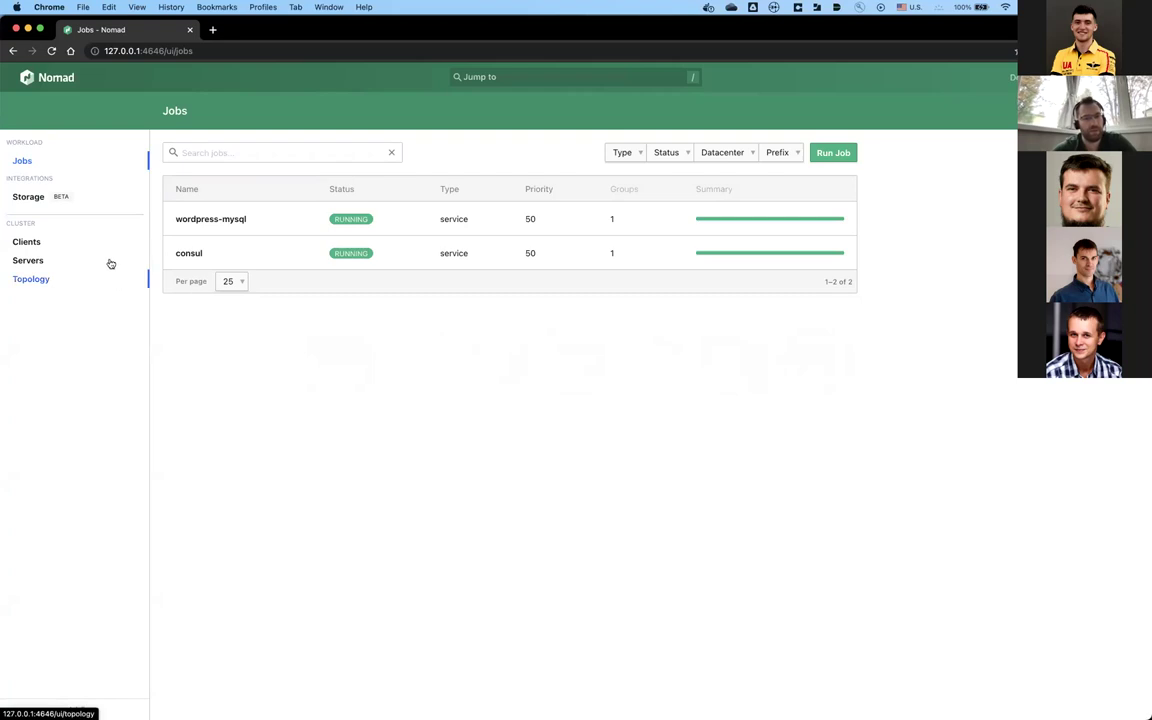
left_click(51, 50)
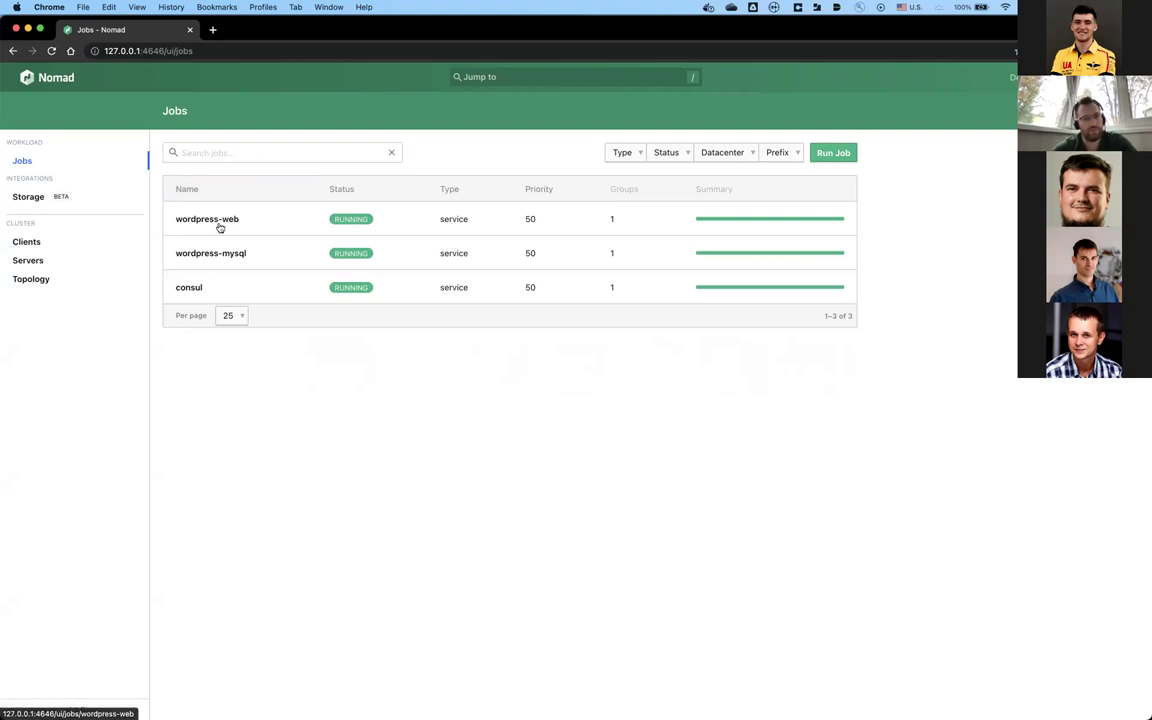
left_click(218, 224)
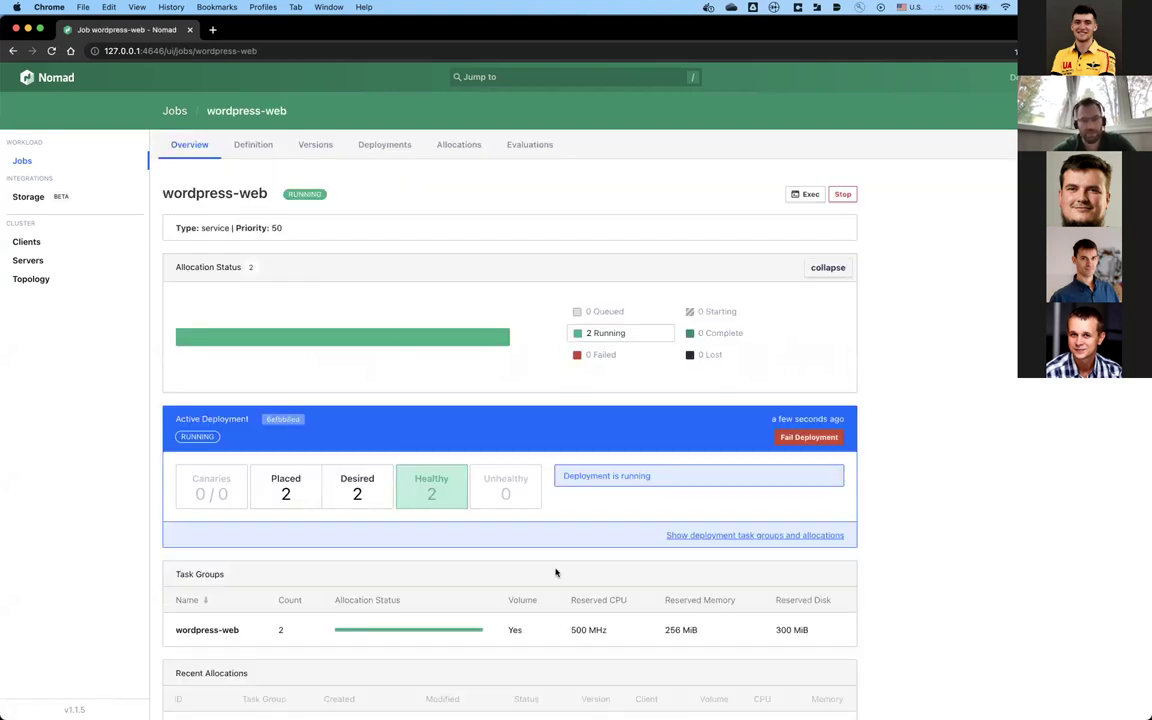
scroll(527, 535, "down", 1)
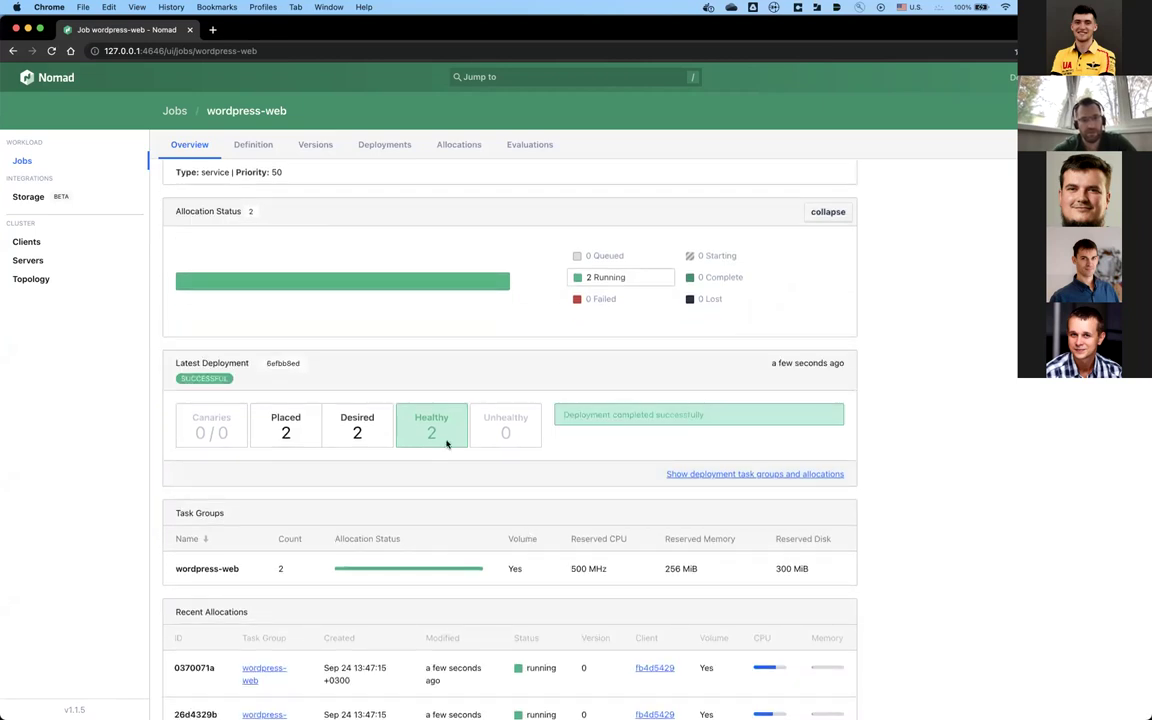
scroll(447, 444, "down", 1)
scroll(447, 444, "up", 2)
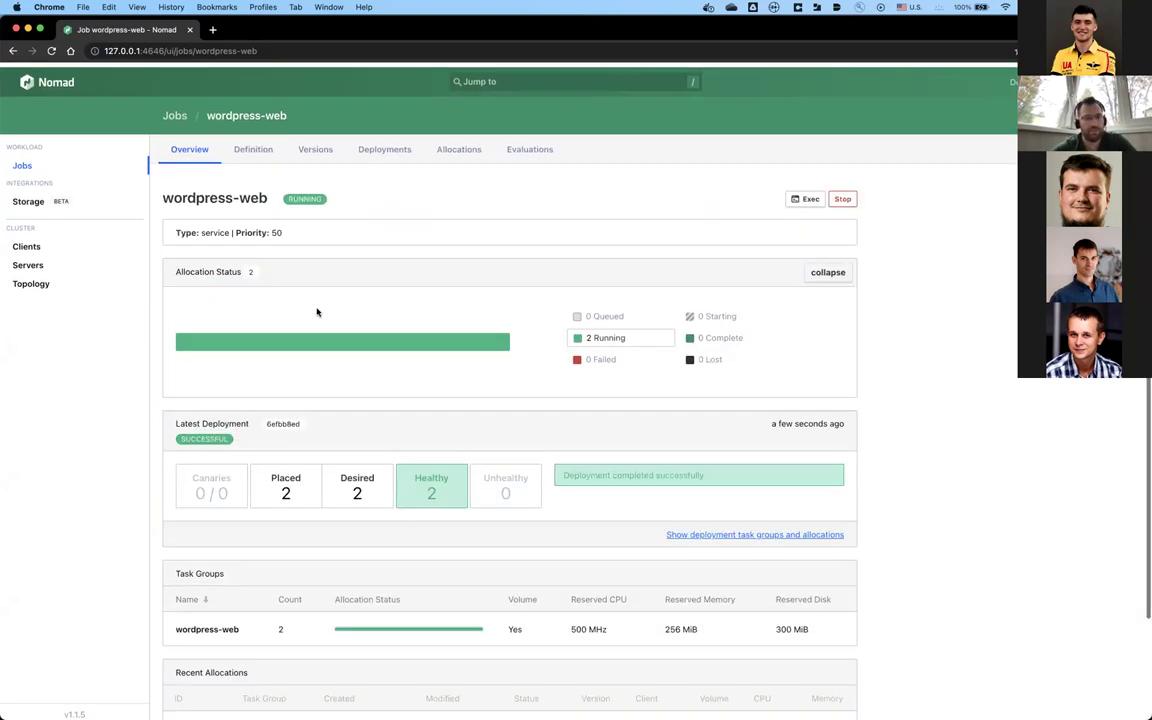
left_click(13, 51)
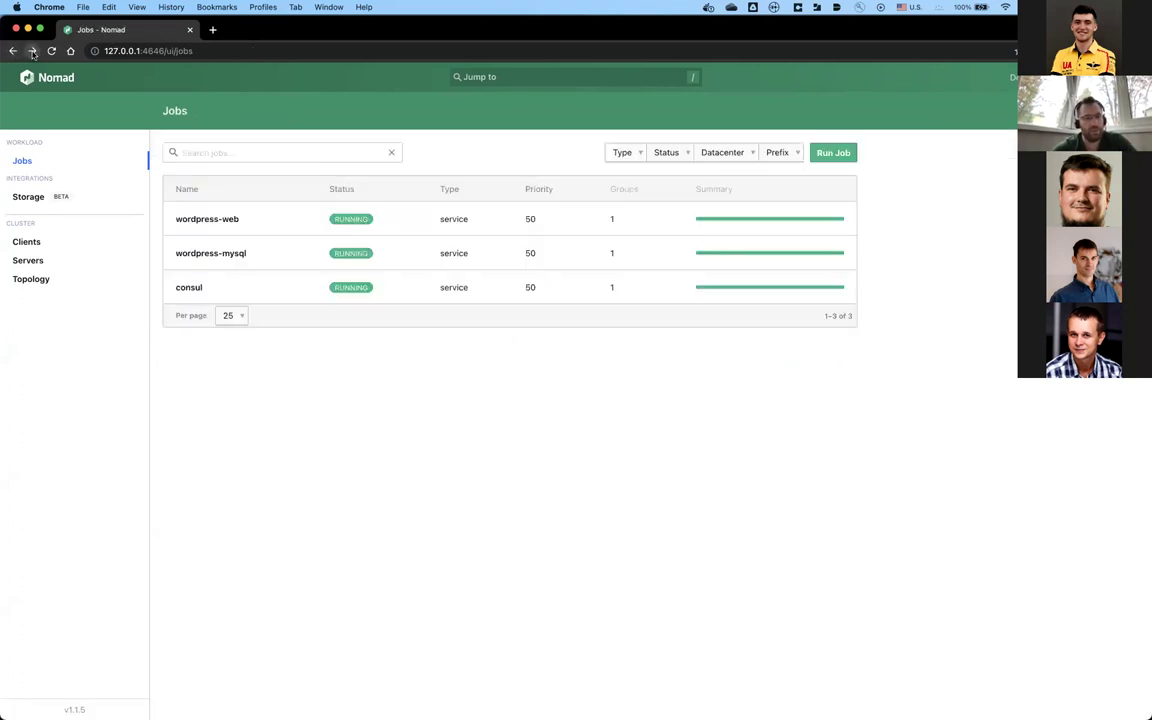
left_click(32, 51)
scroll(290, 620, "down", 3)
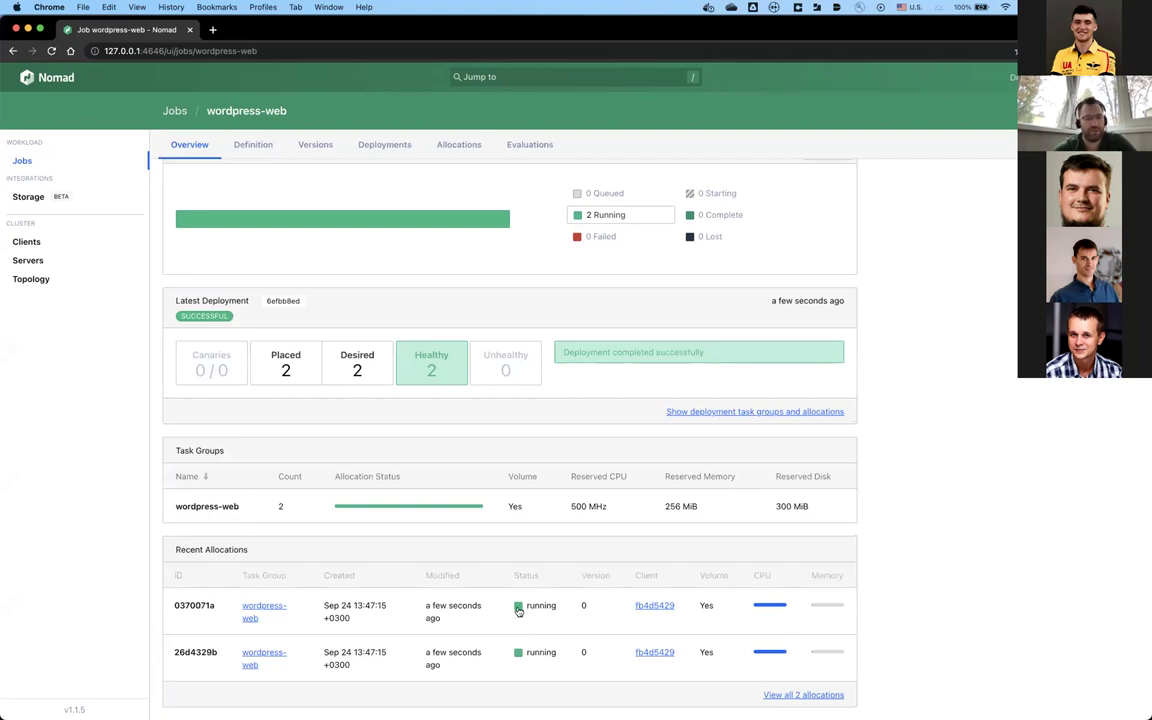
Step: Change the web job file's group count from 2 to 3
key("super+Tab")
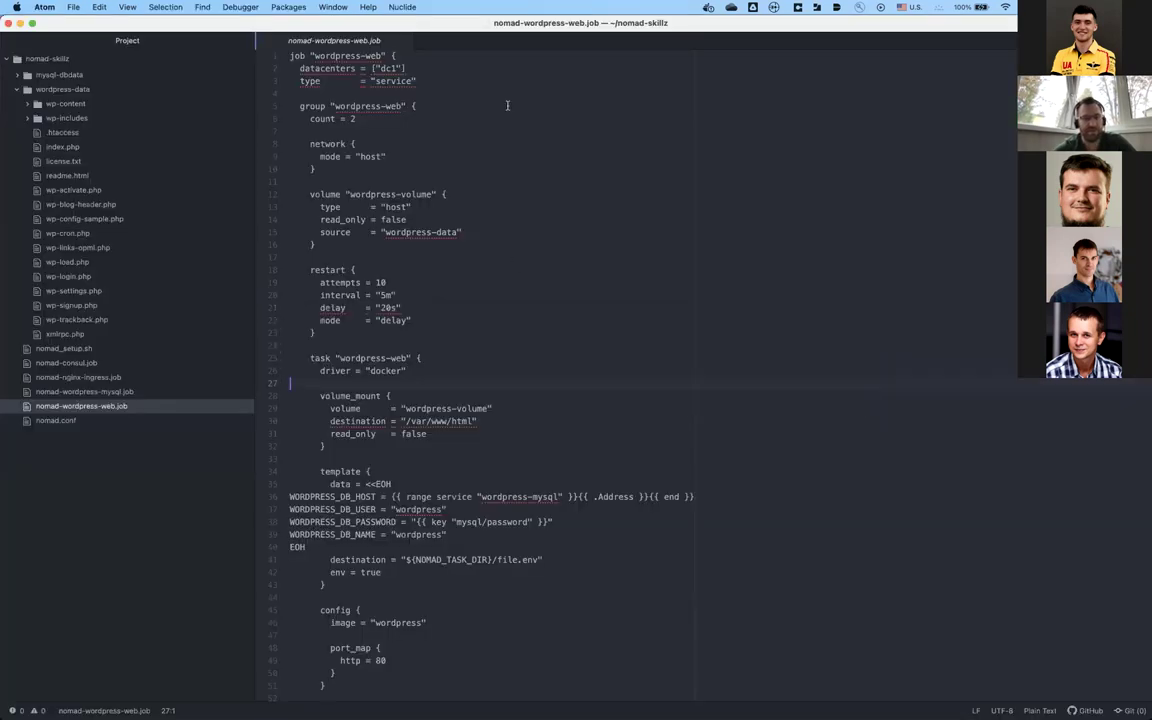
key("BackSpace")
type("3")
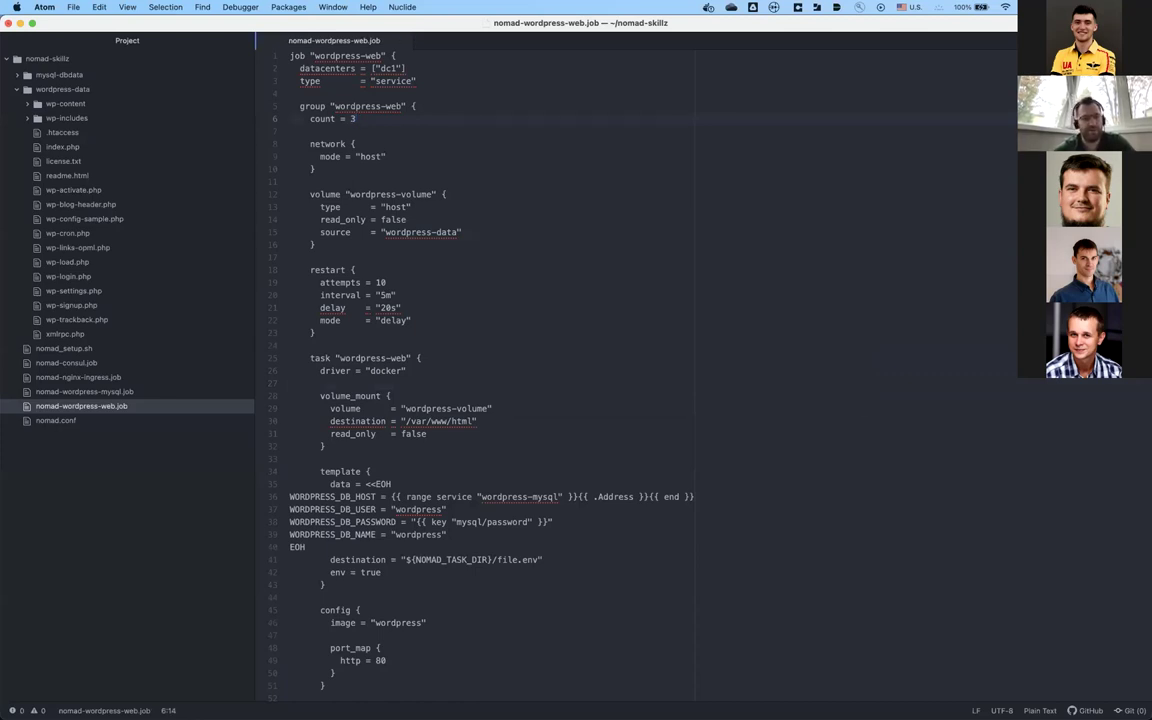
key("super+Tab")
key("super+Tab")
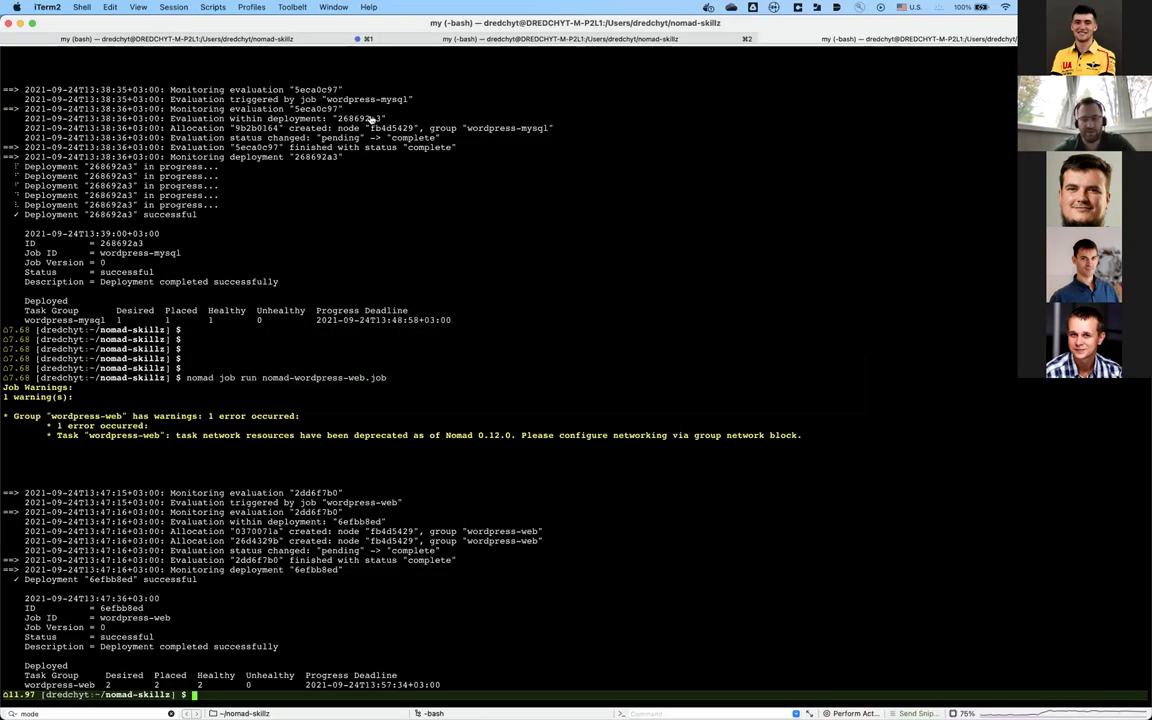
Step: Rerun 'nomad job run nomad-wordpress-web.job' to deploy with count 3
key("Up")
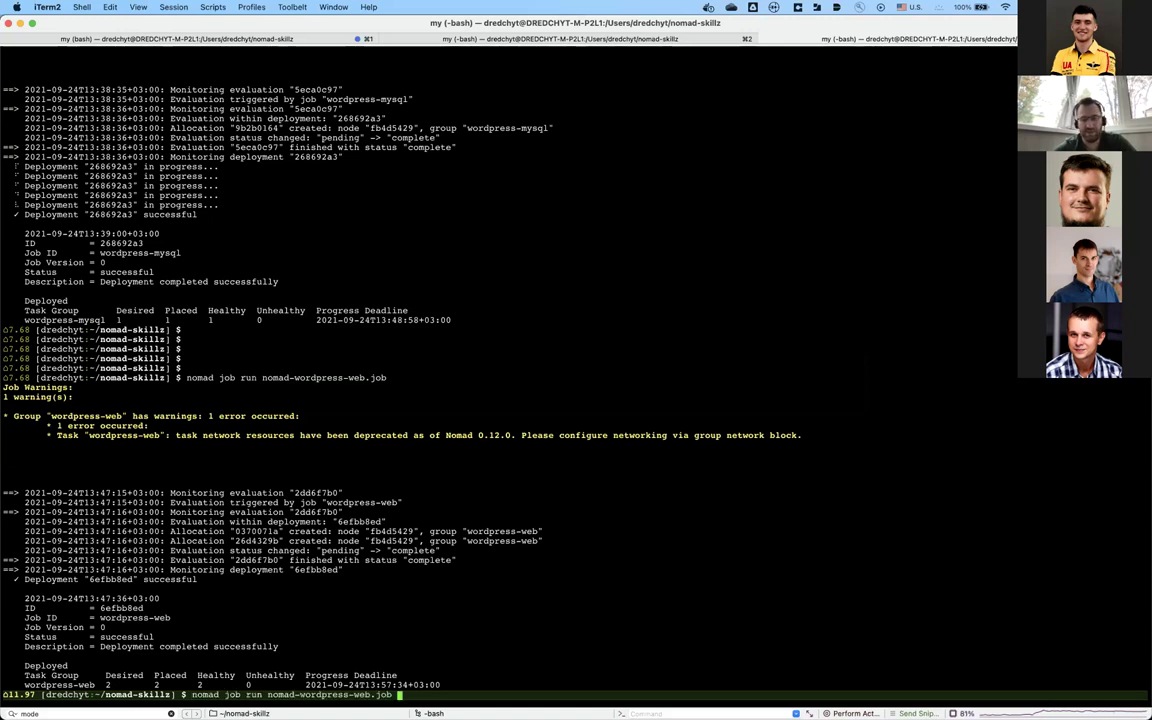
key("Return")
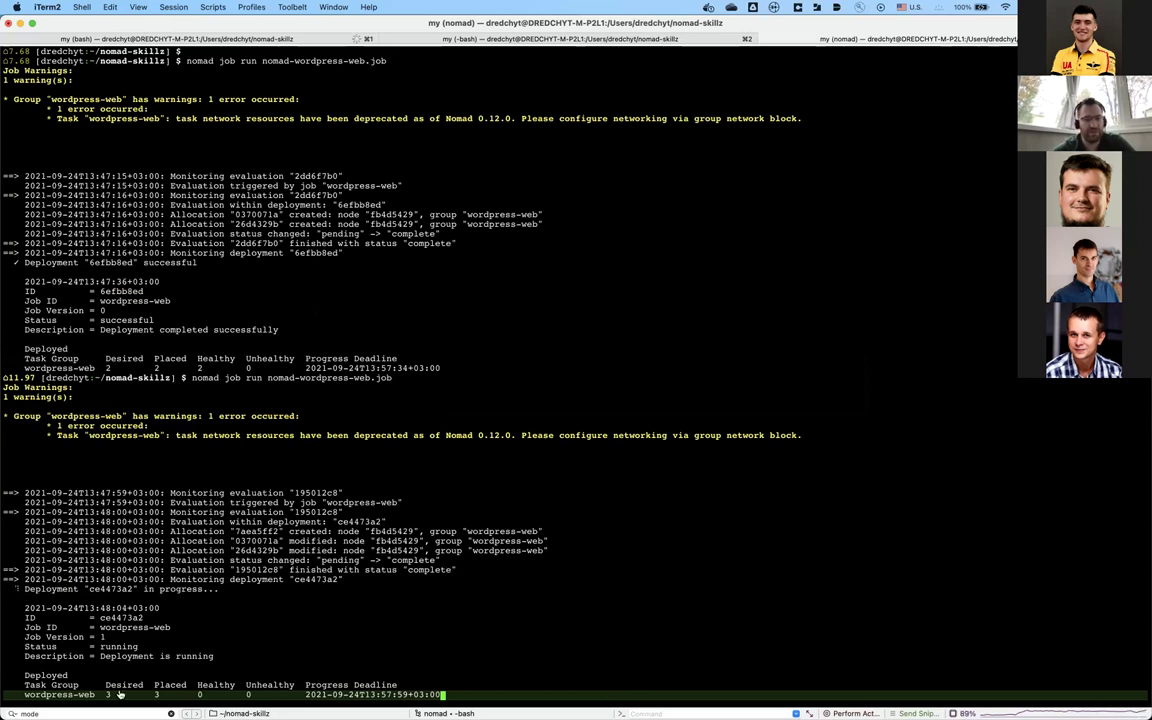
key("super+Tab")
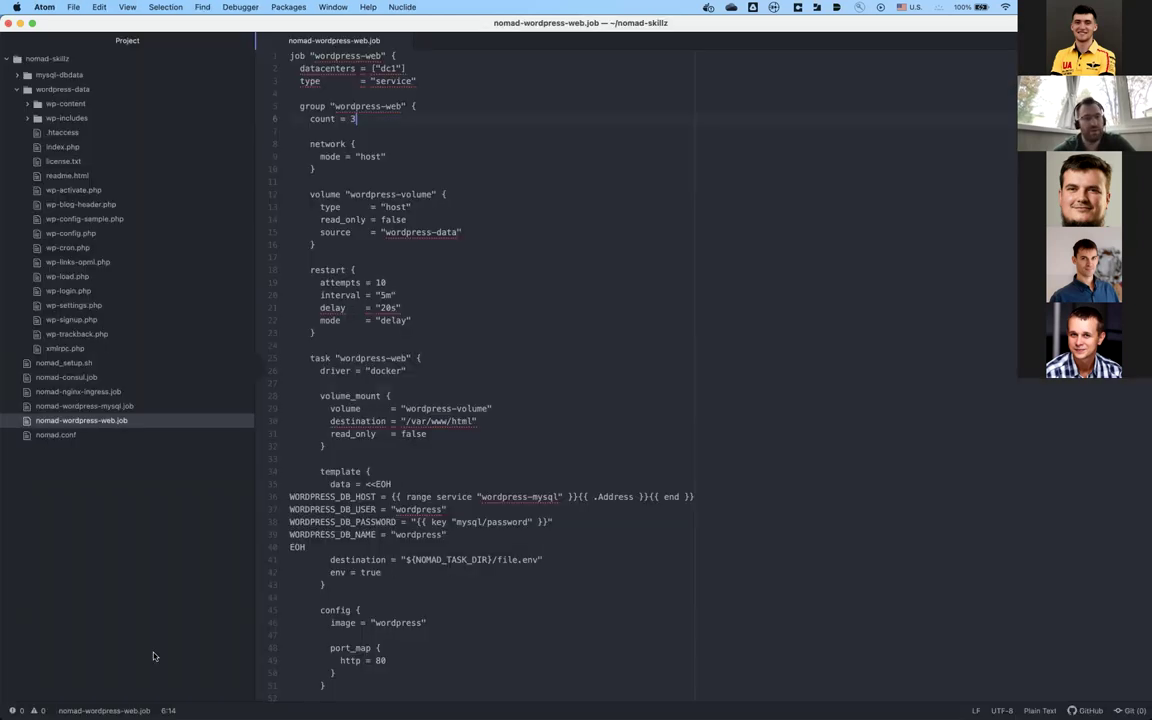
Step: Collapse wp-includes and wordpress-data in Atom's tree, then reload the wordpress-web job page
left_click(376, 454)
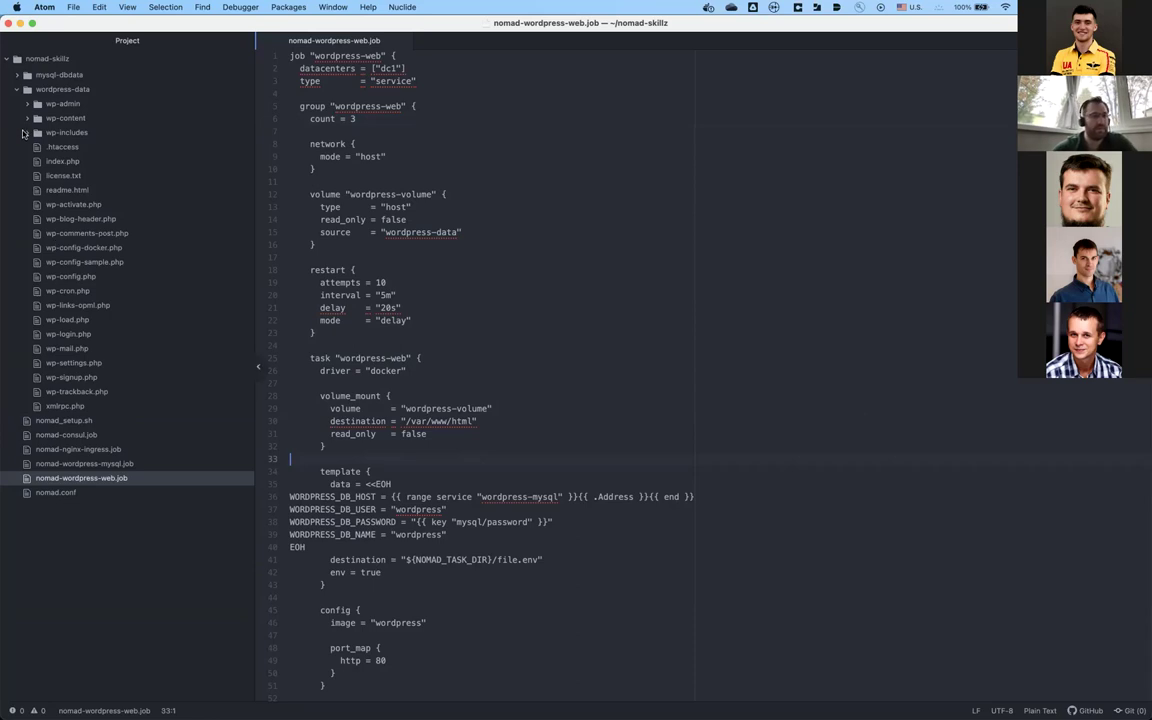
left_click(24, 132)
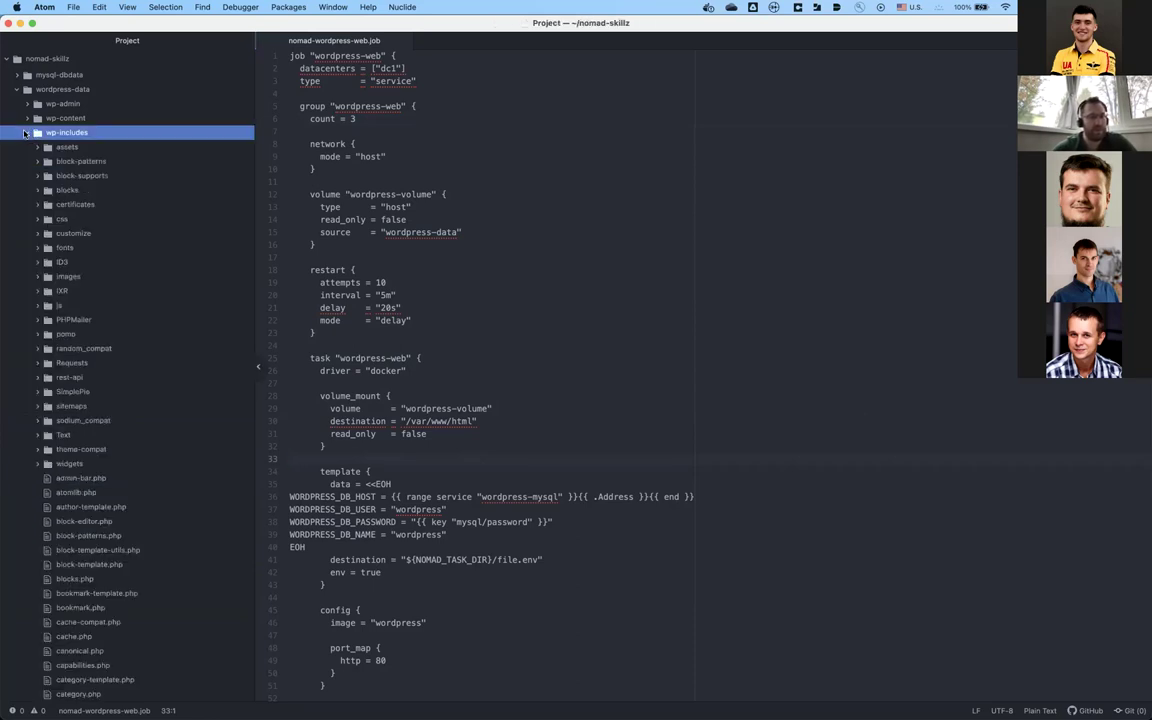
left_click(24, 132)
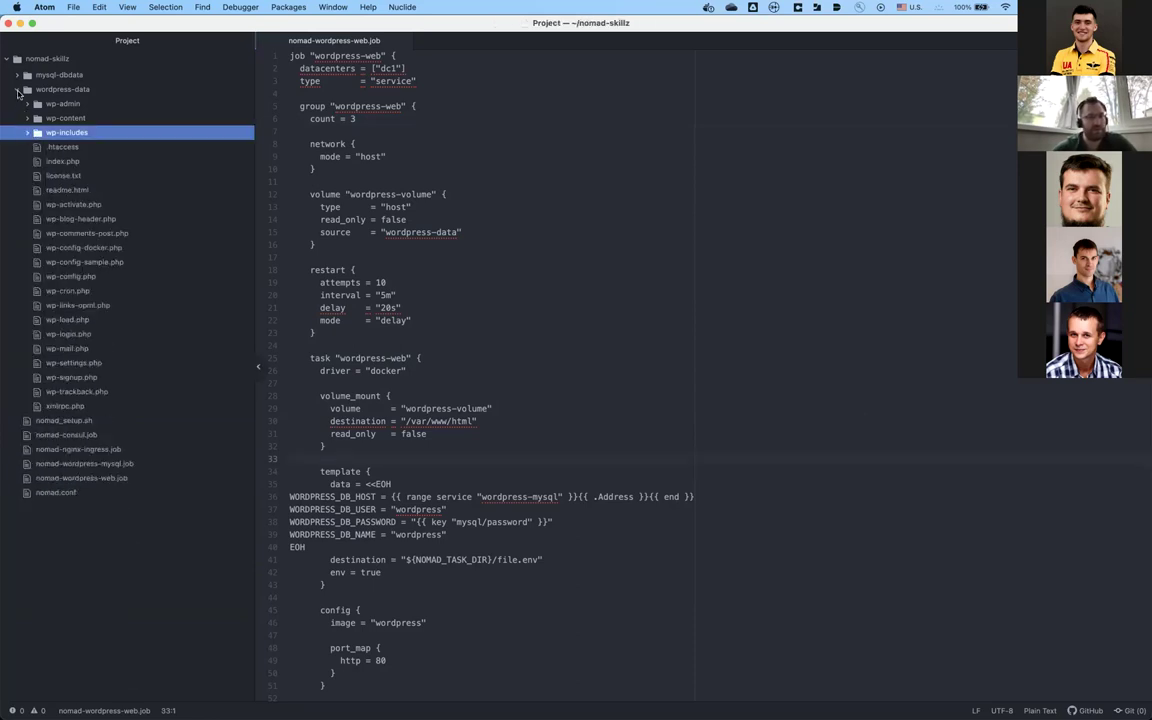
left_click(17, 90)
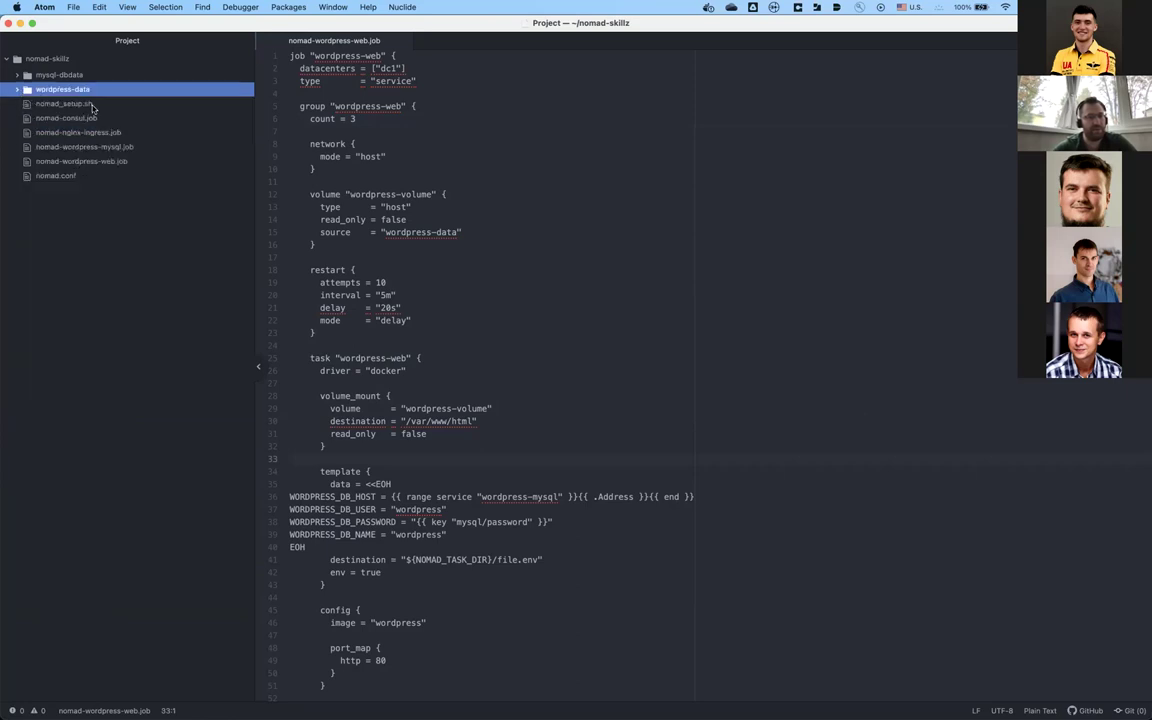
key("super+Tab")
key("super+Tab")
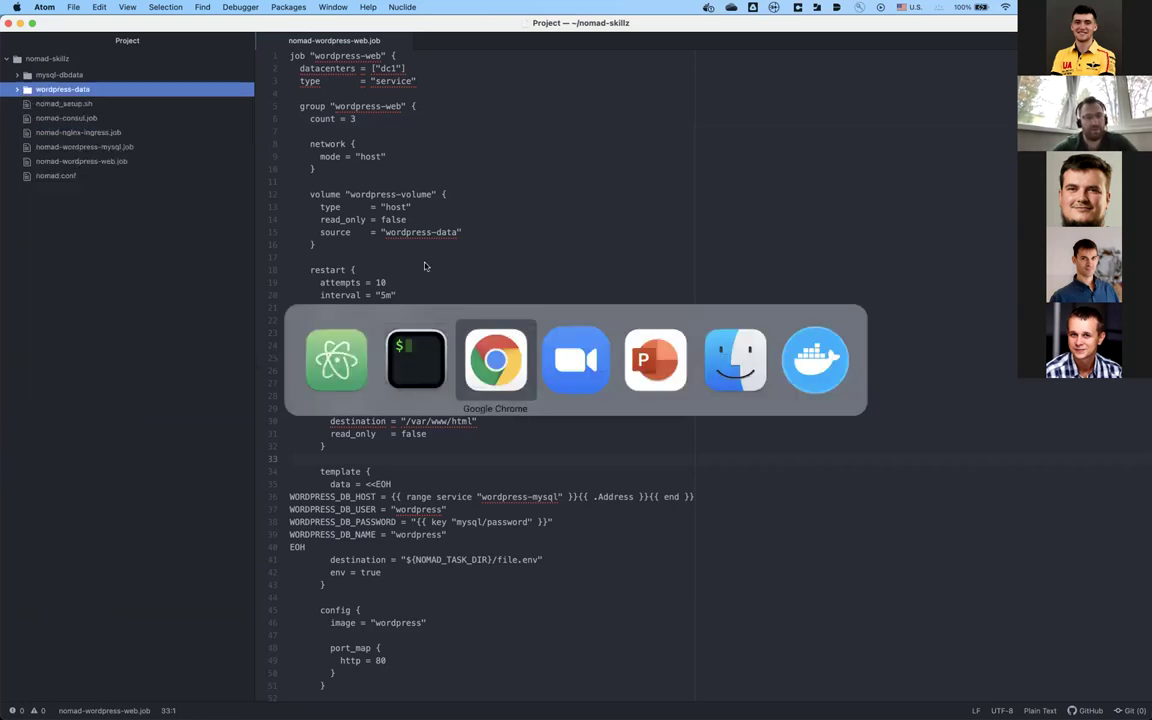
key("super+r")
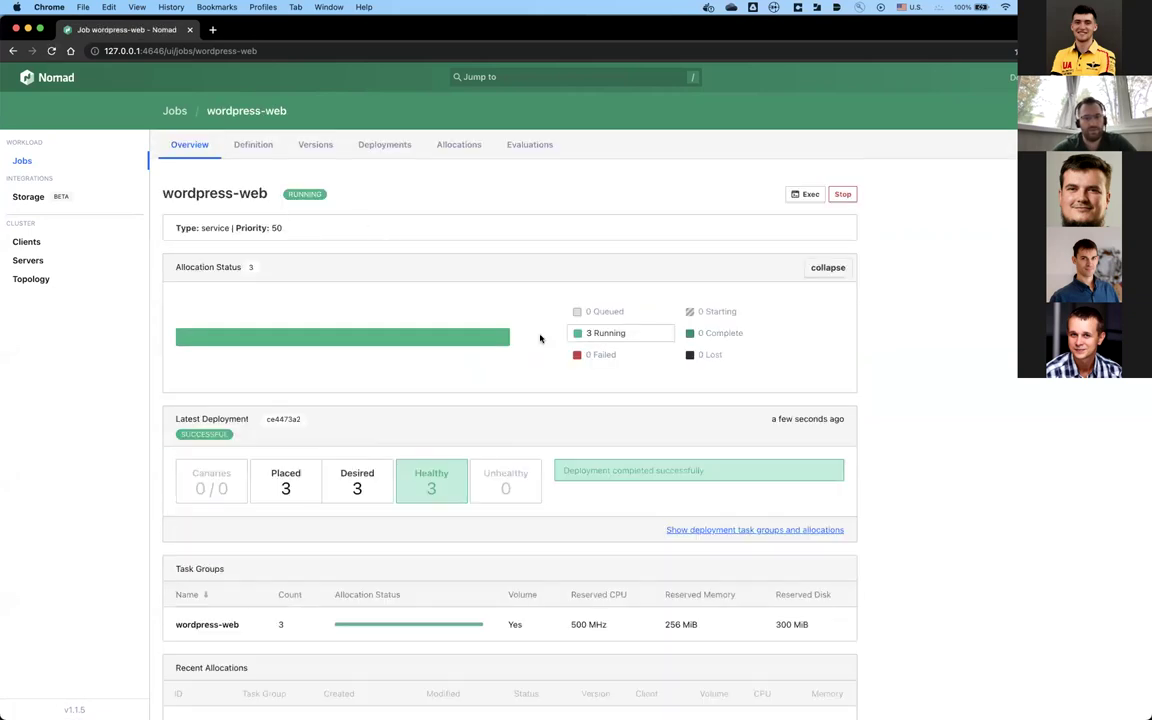
Step: Browse wordpress-web's full allocation list, evaluations and deployments pages
scroll(488, 481, "down", 3)
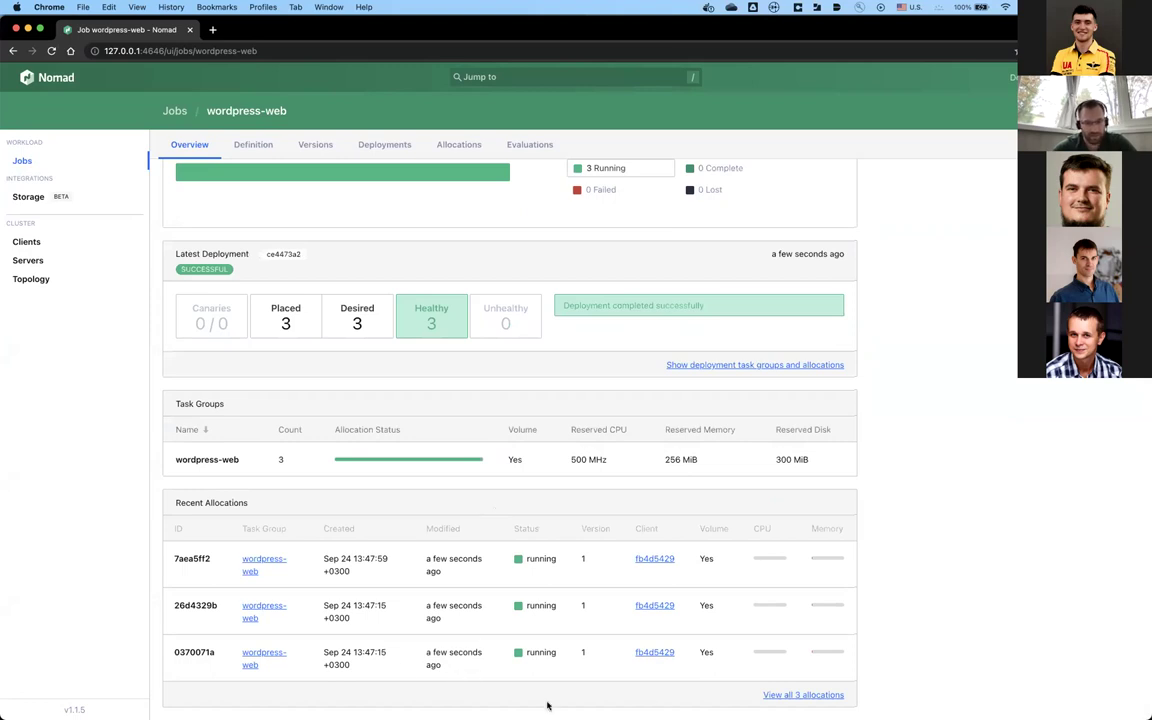
left_click(790, 695)
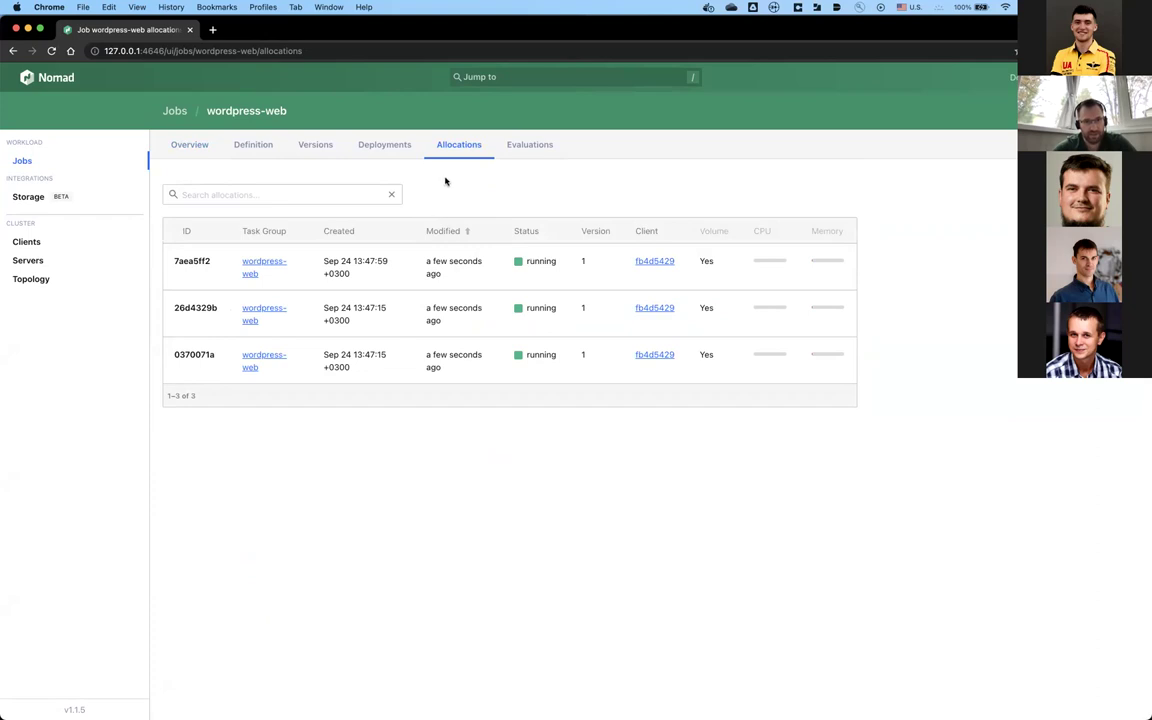
left_click(541, 147)
left_click(348, 151)
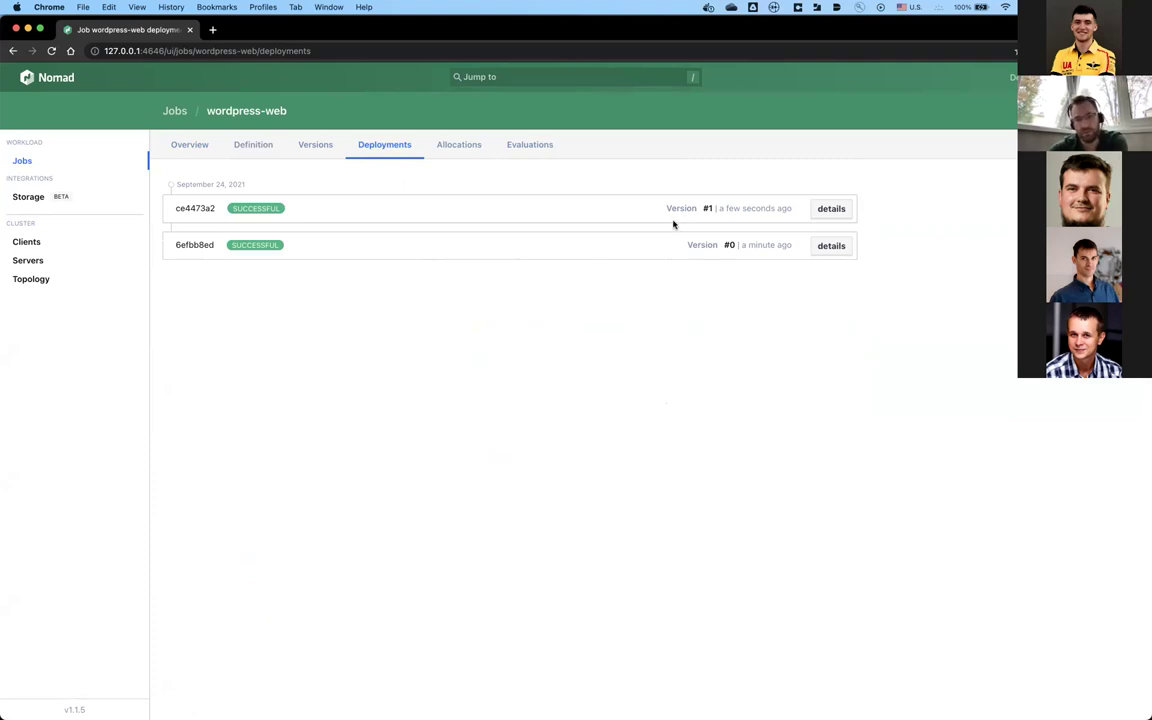
Step: Select deployment ID 6efbb8ed and expand deployment ce4473a2's details
double_click(192, 244)
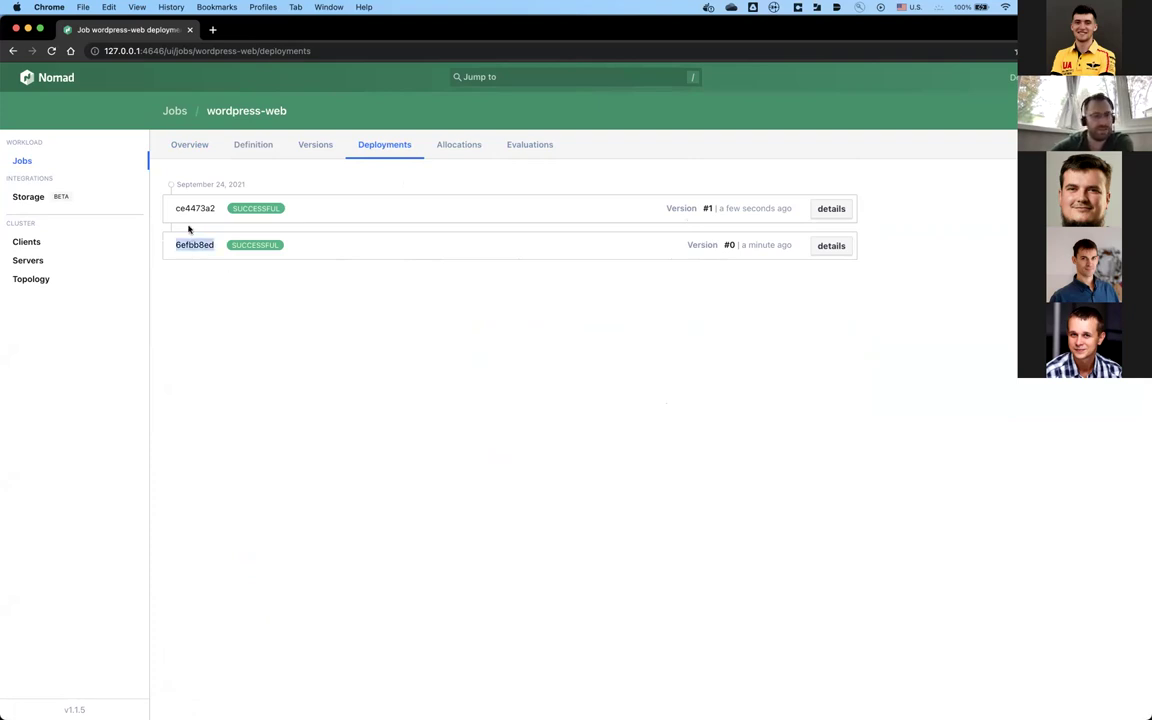
left_click(189, 208)
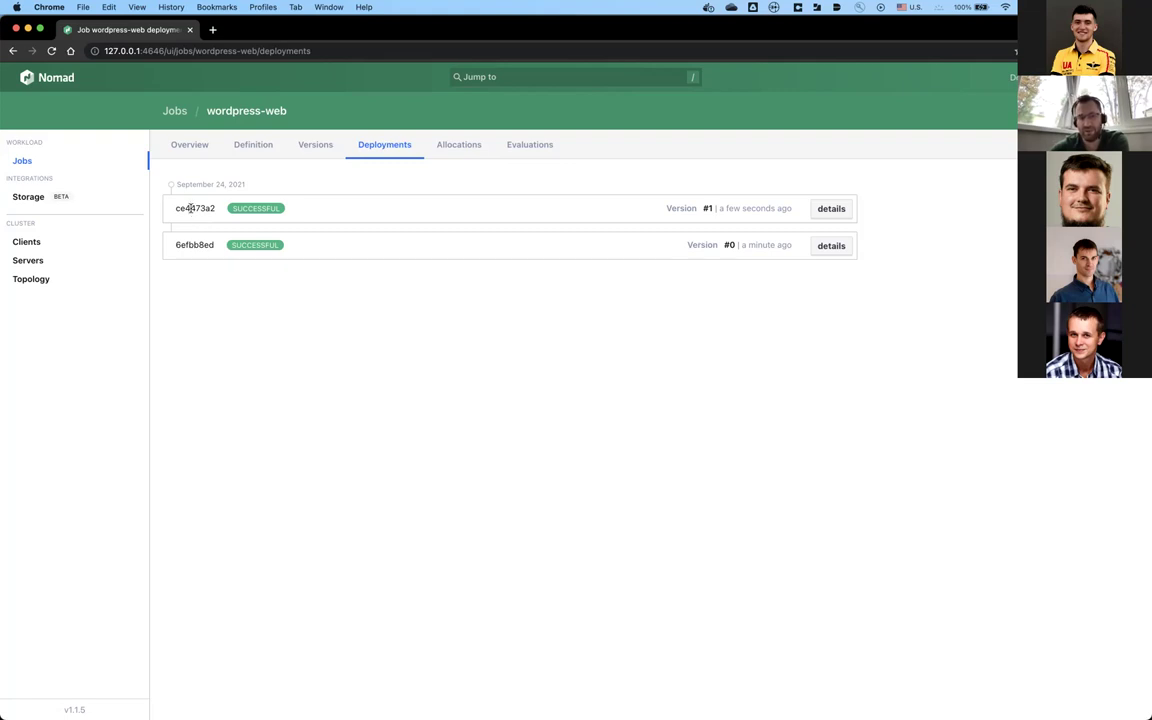
left_click(820, 209)
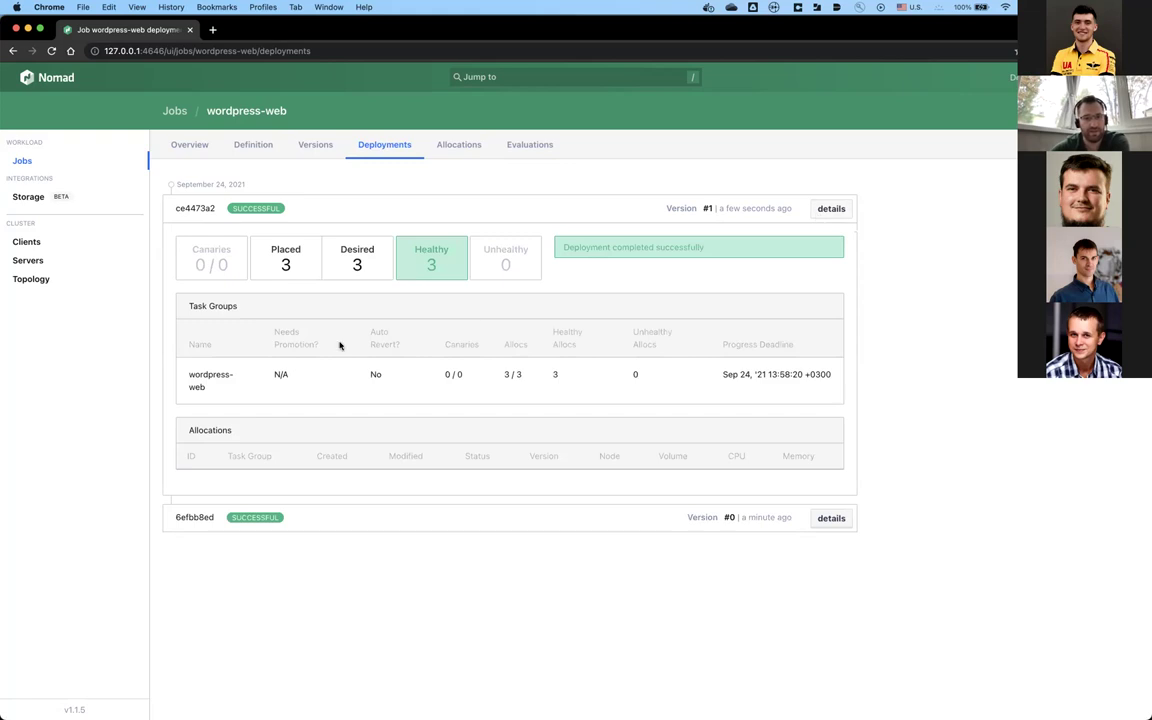
scroll(489, 418, "left", 5)
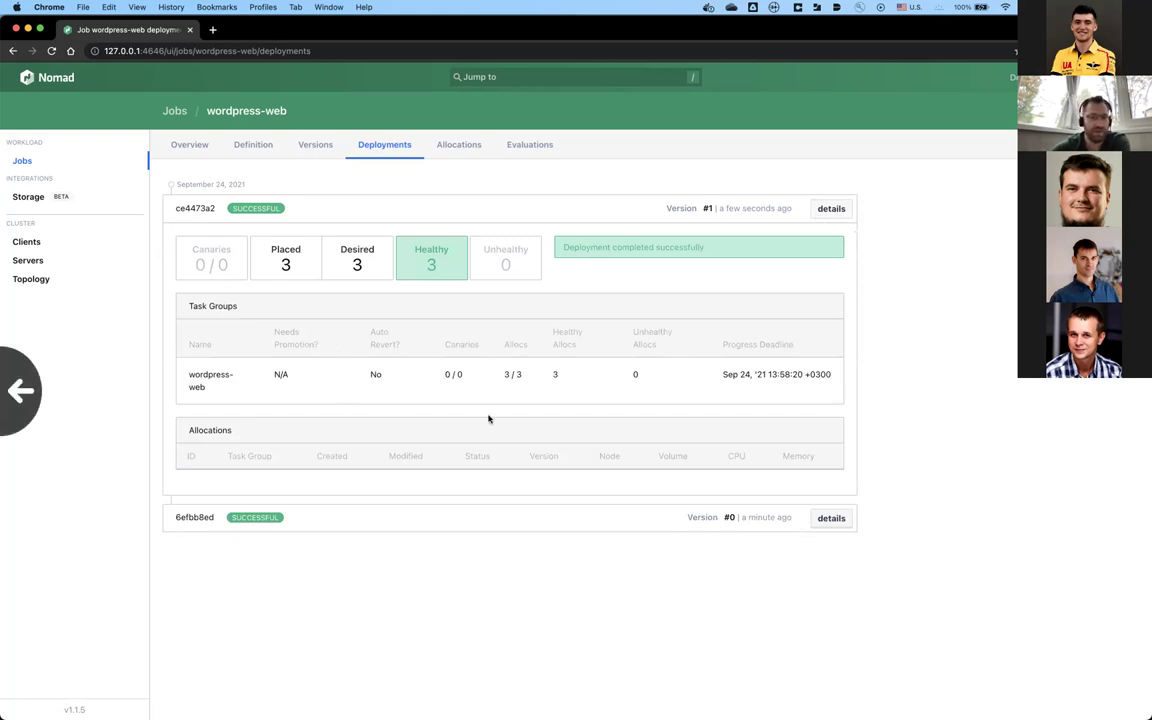
right_click(489, 418)
left_click(434, 324)
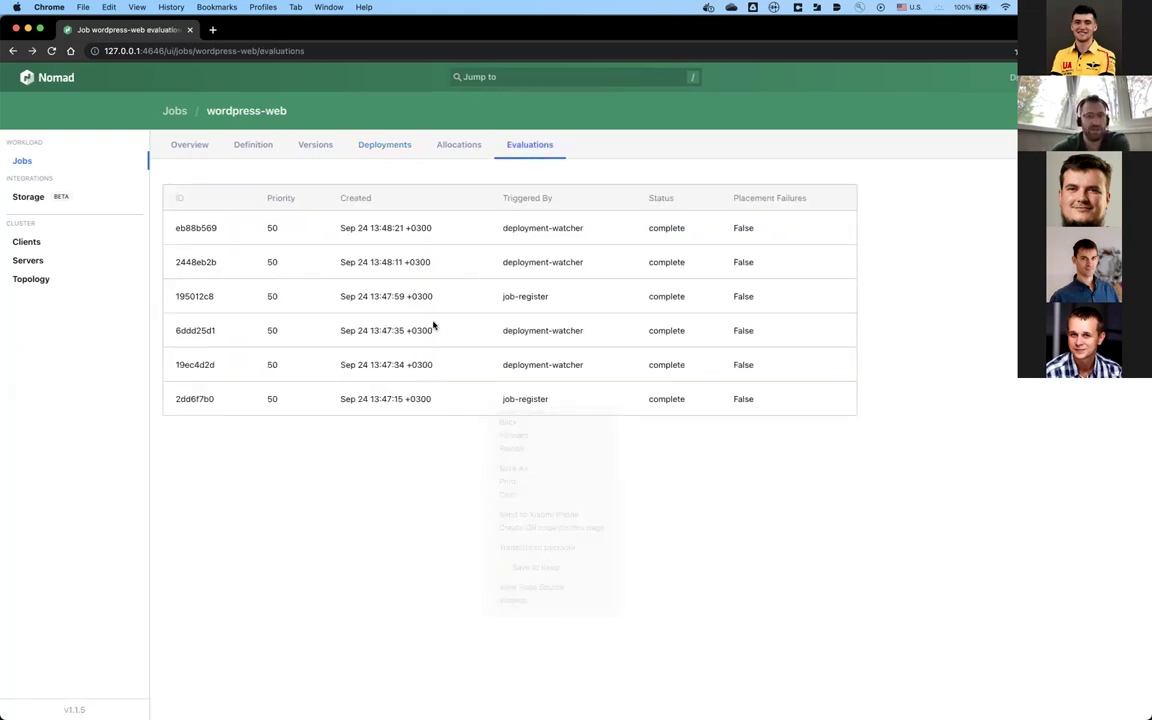
Step: Inspect allocation 0370071a, browse the job tabs, and reveal Version #1's change
left_click(461, 147)
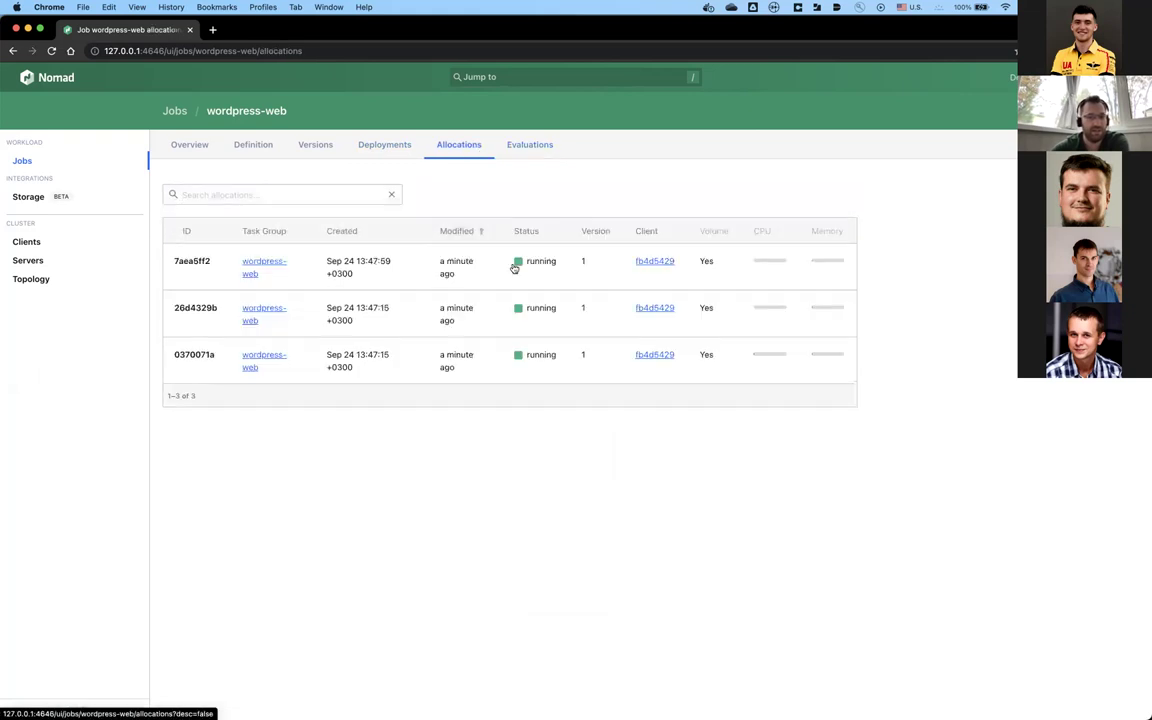
left_click(460, 350)
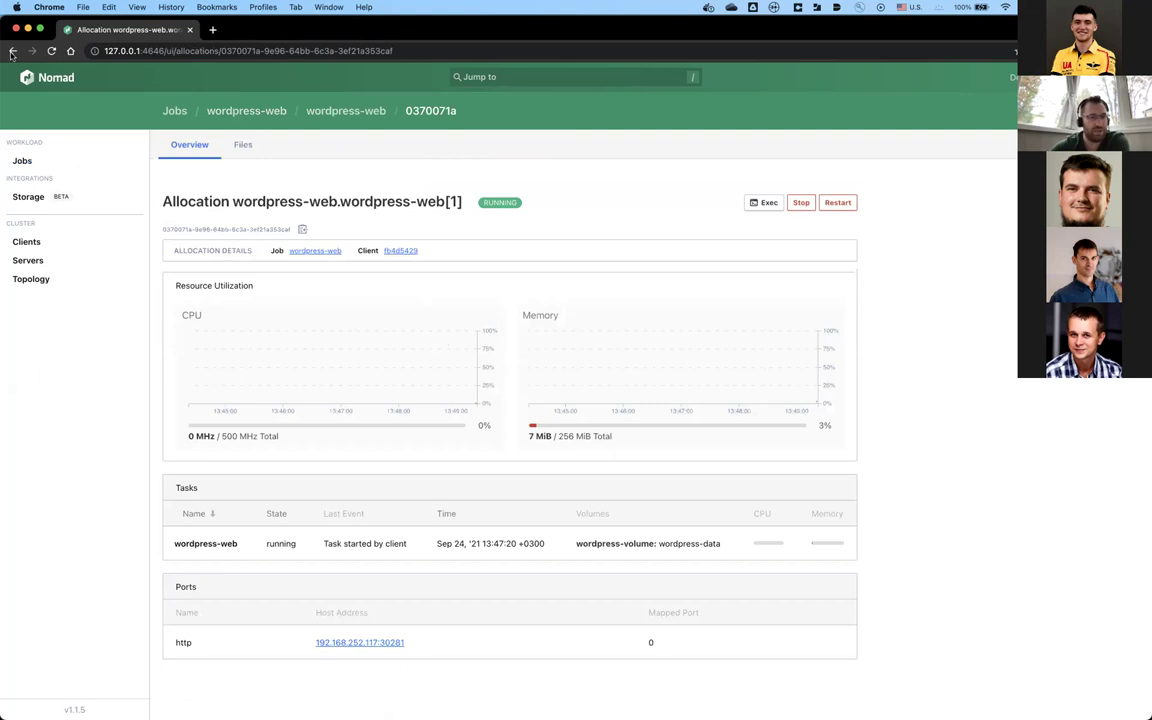
key("super+bracketleft")
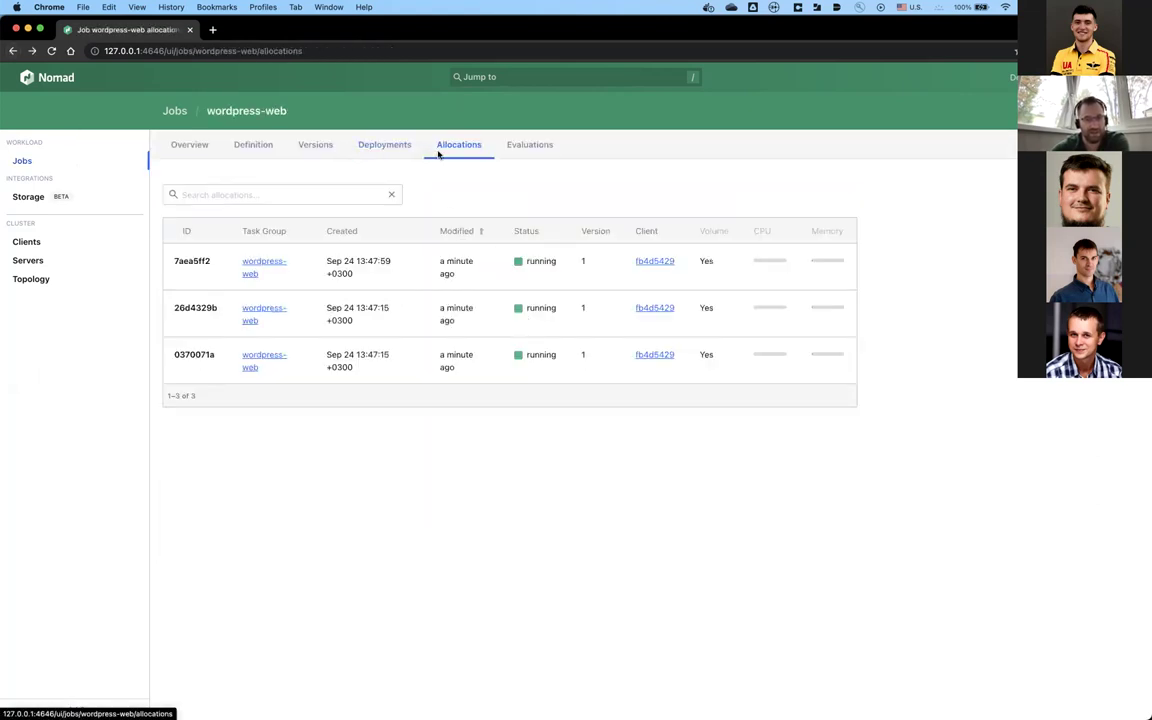
left_click(362, 150)
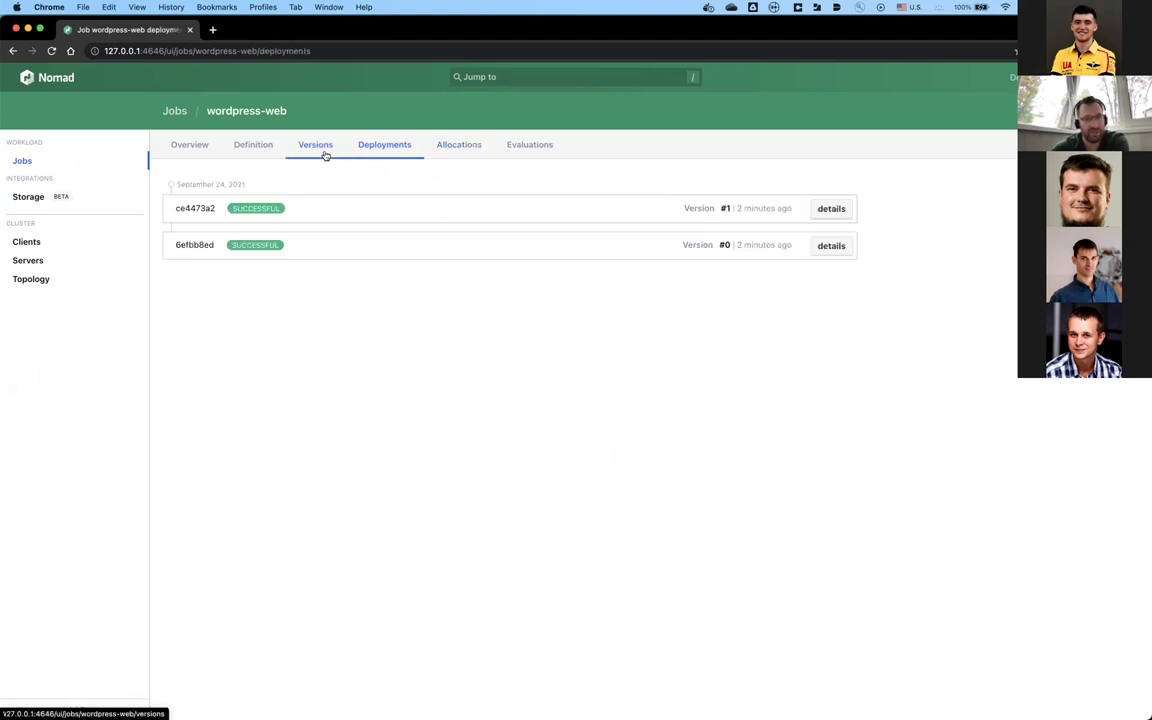
left_click(320, 150)
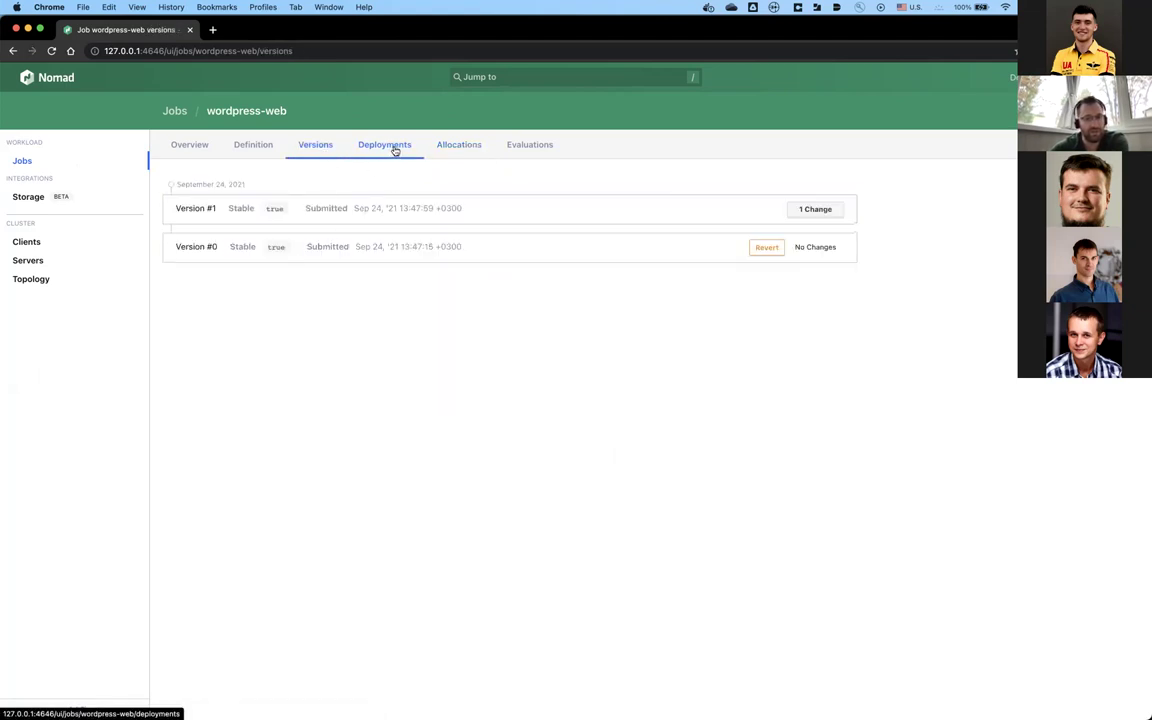
left_click(248, 146)
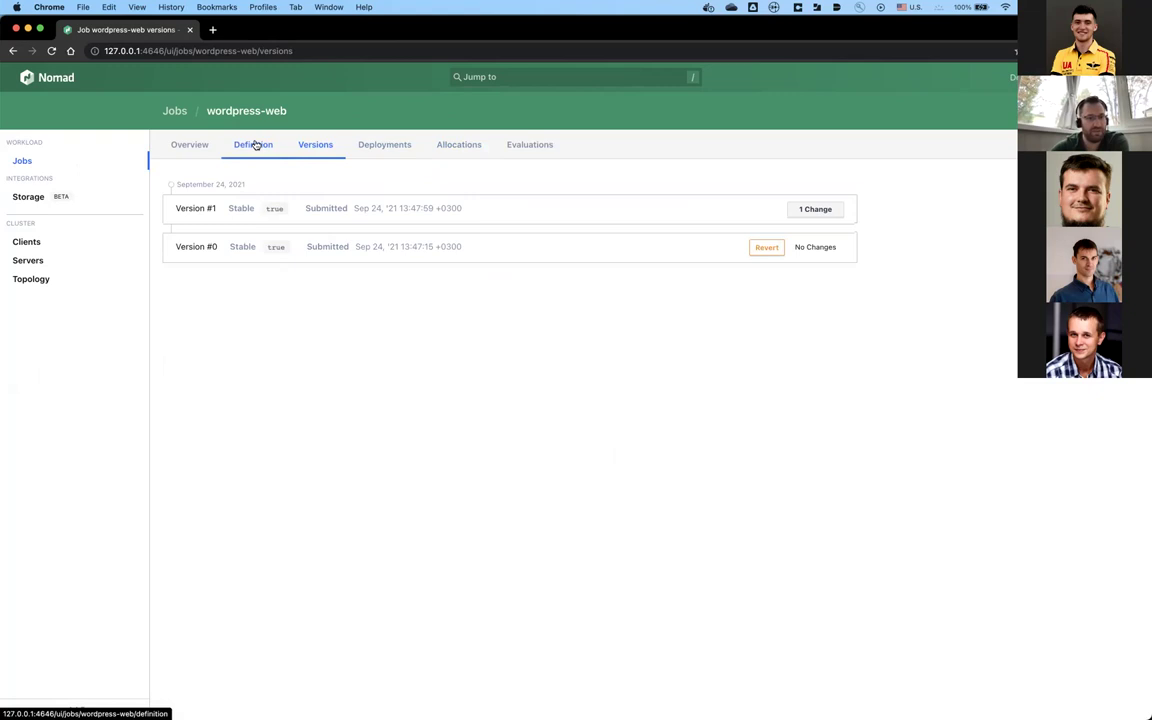
left_click(390, 145)
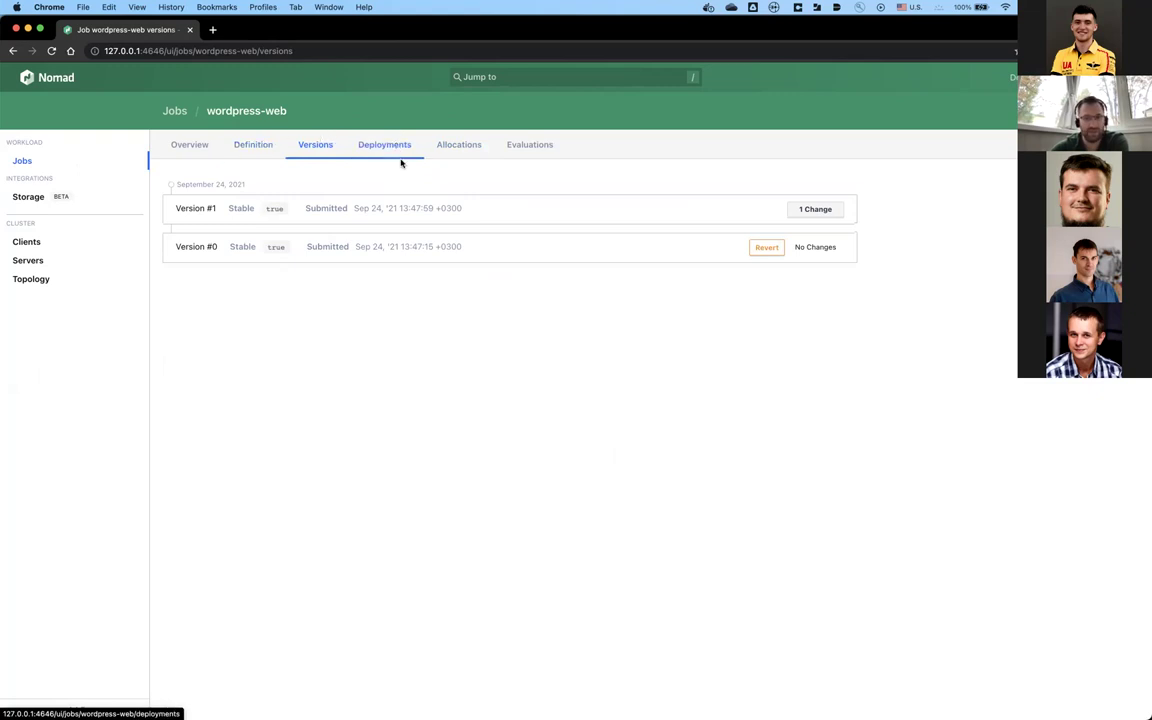
left_click(316, 146)
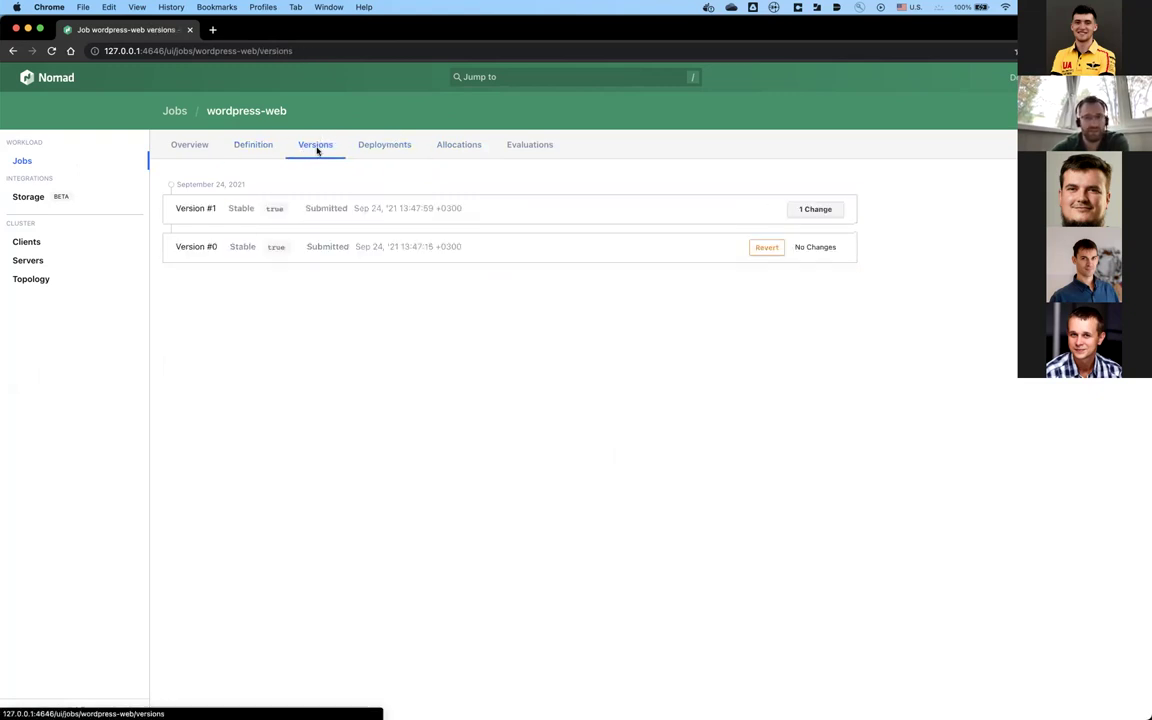
left_click(815, 210)
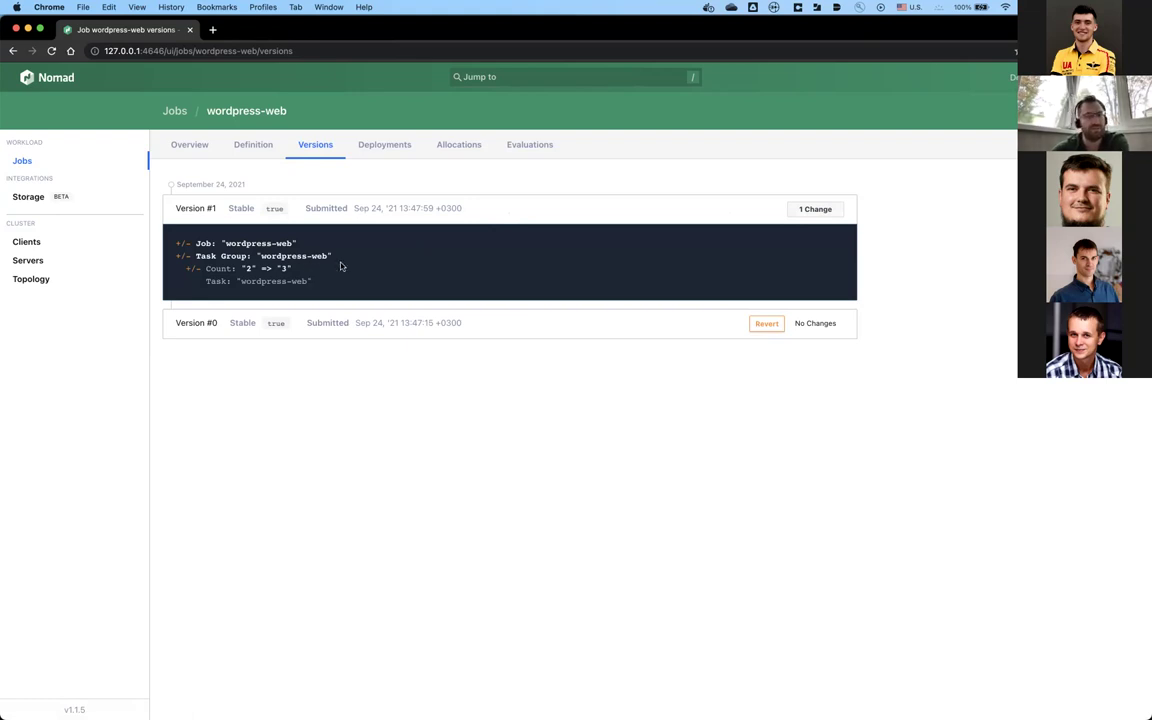
Step: Expand deployments ce4473a2 and 6efbb8ed, then show Version #1's count change from 2 to 3
left_click(388, 145)
left_click(823, 211)
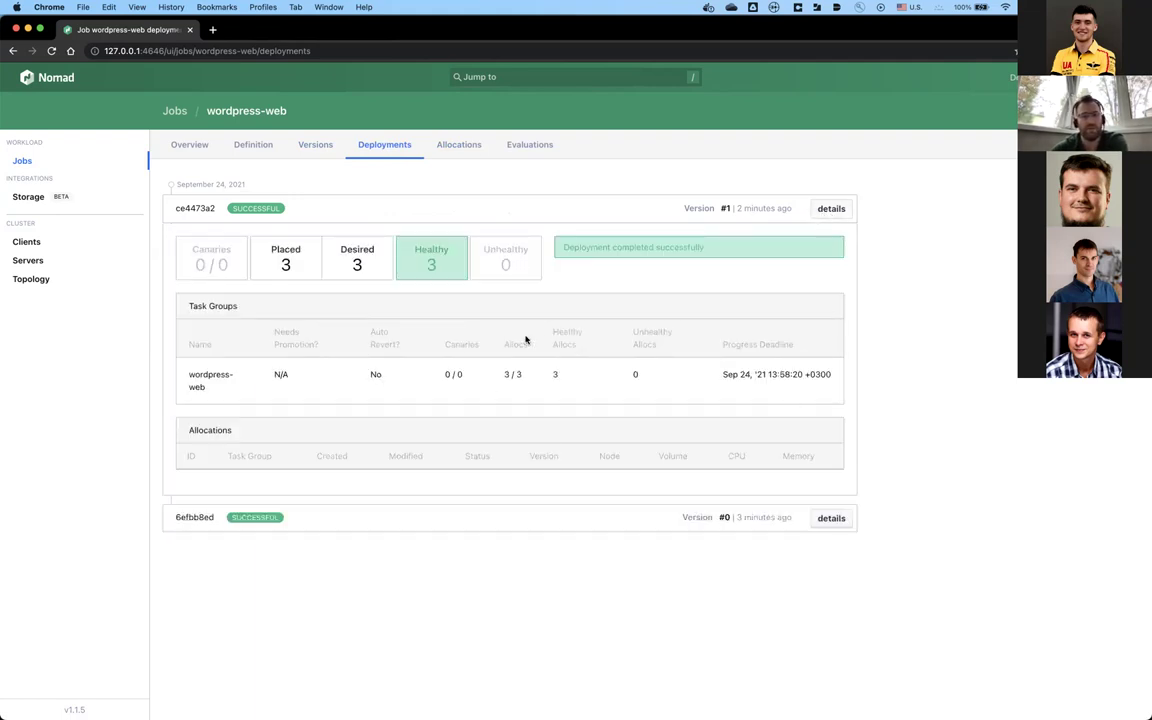
left_click(831, 518)
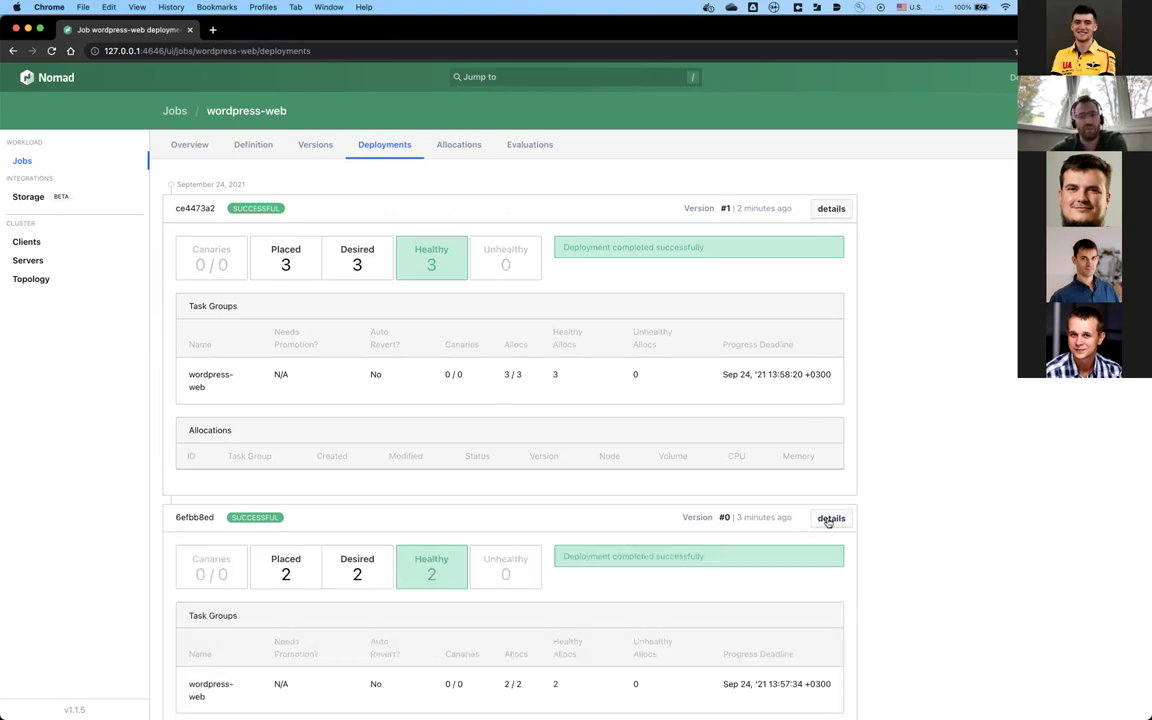
scroll(671, 514, "down", 2)
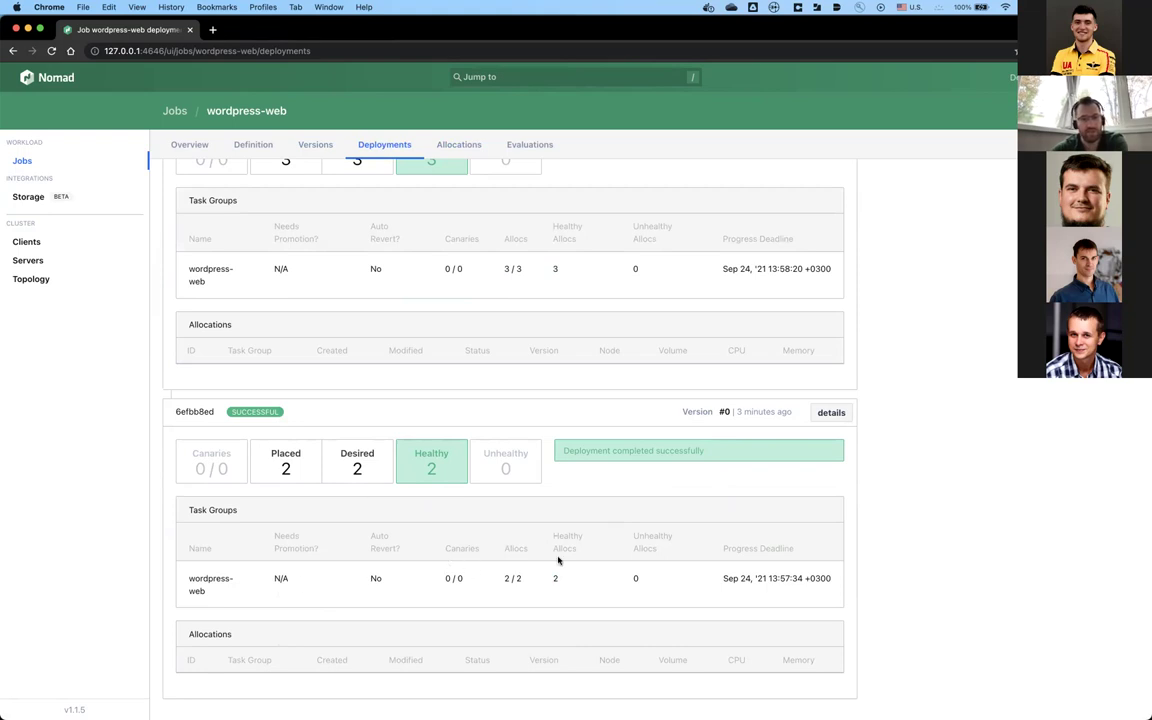
scroll(466, 572, "up", 1)
scroll(466, 572, "up", 2)
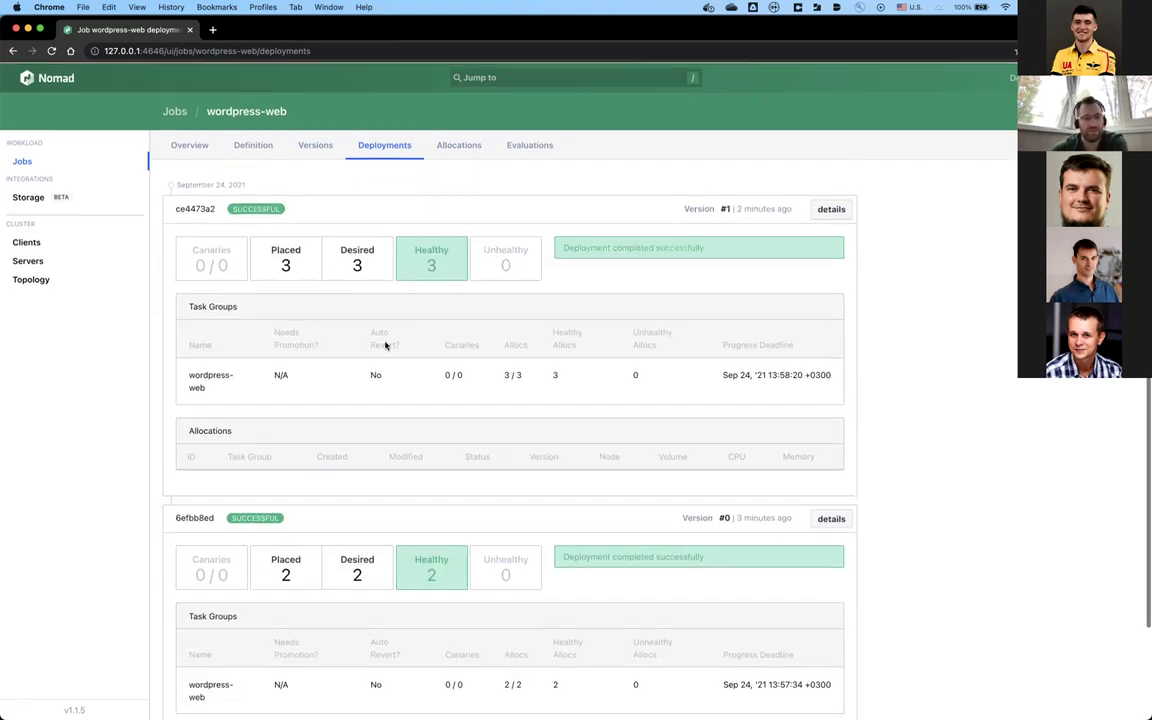
left_click(315, 145)
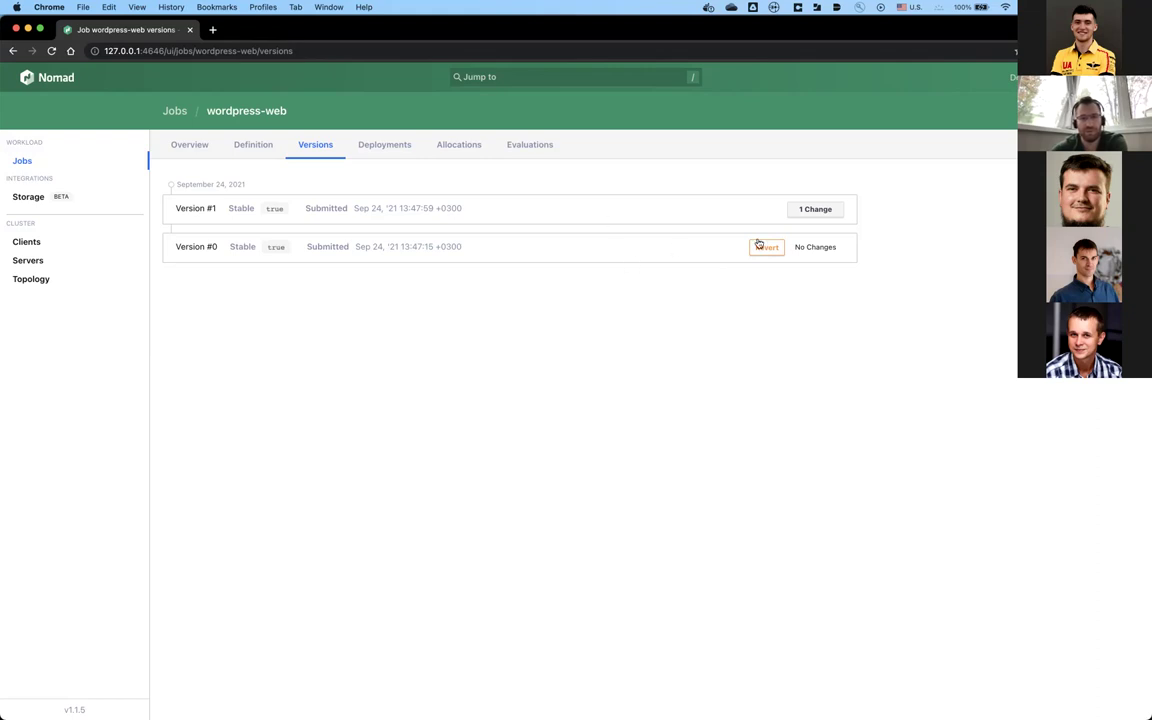
left_click(817, 210)
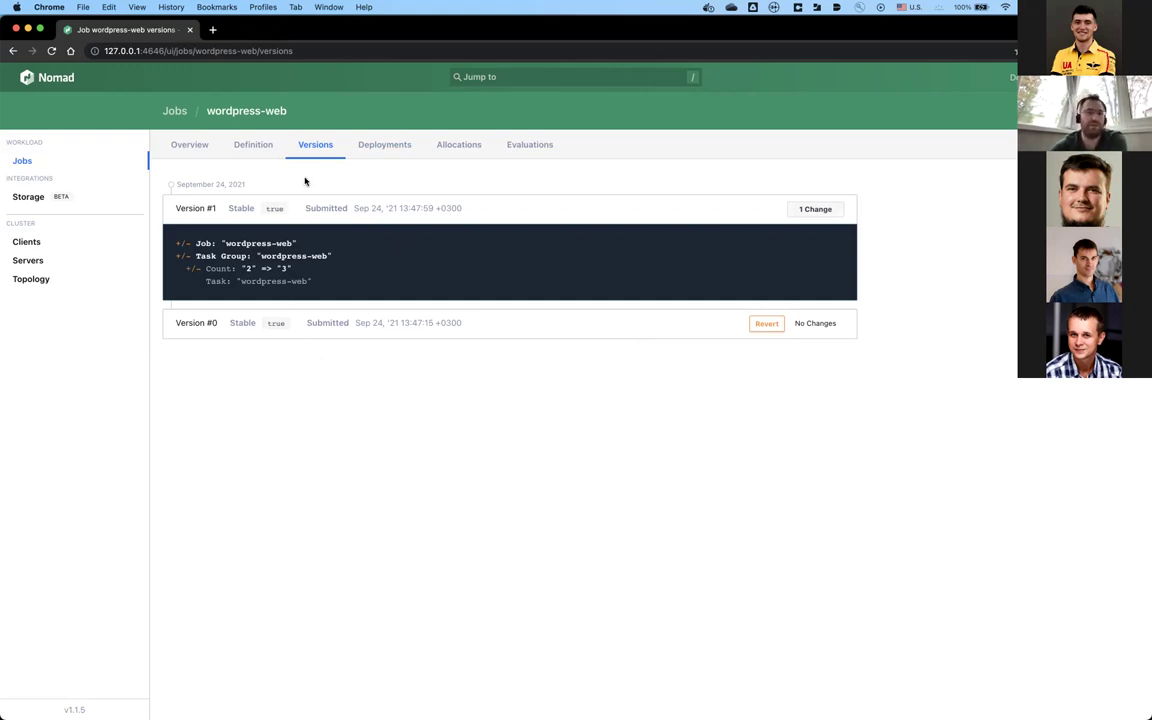
Step: View the full wordpress-web job definition
left_click(259, 144)
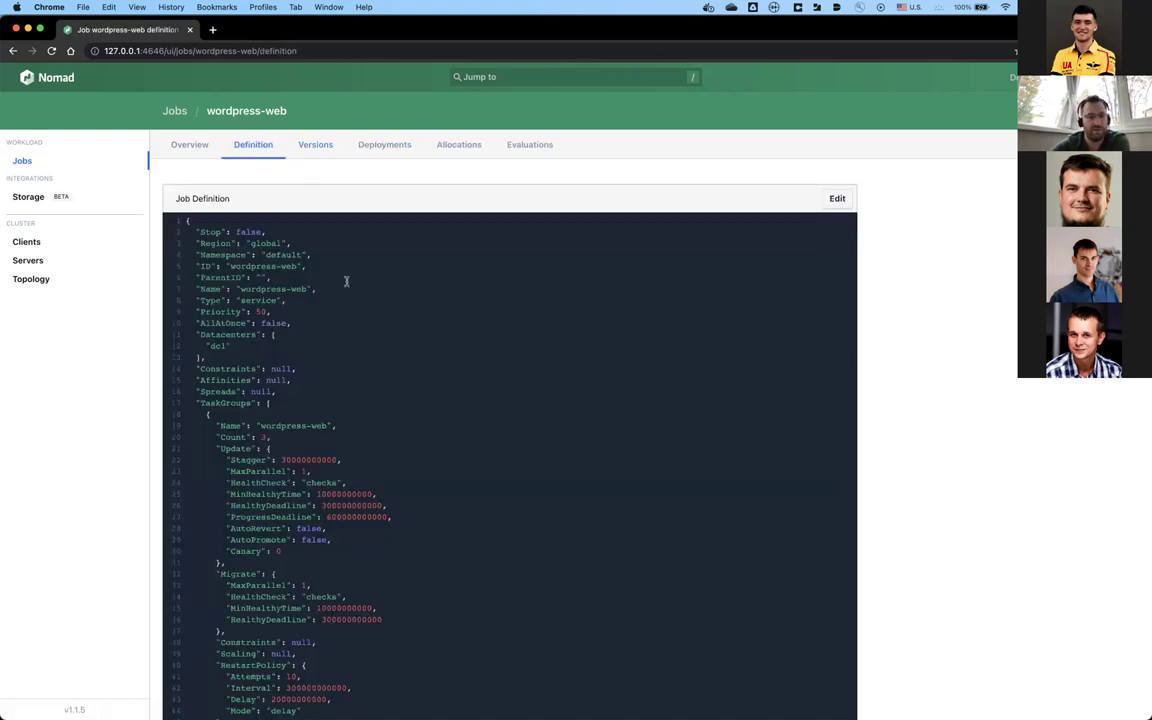
scroll(50, 420, "down", 10)
scroll(50, 420, "up", 7)
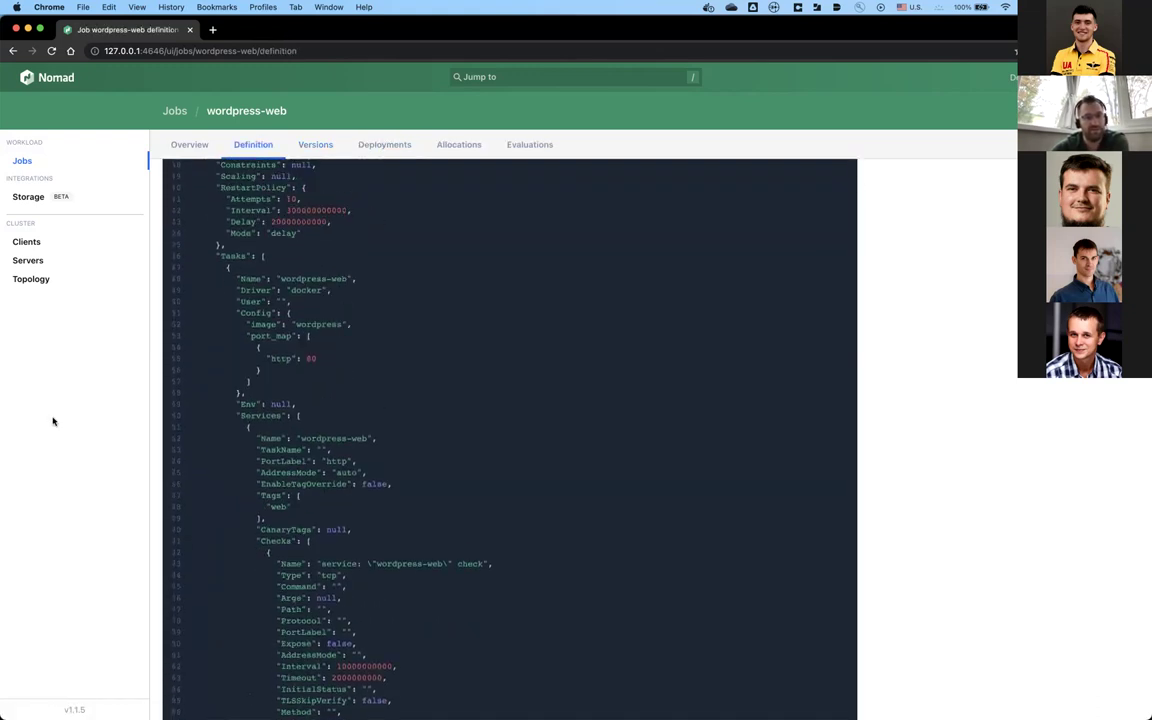
scroll(314, 284, "up", 5)
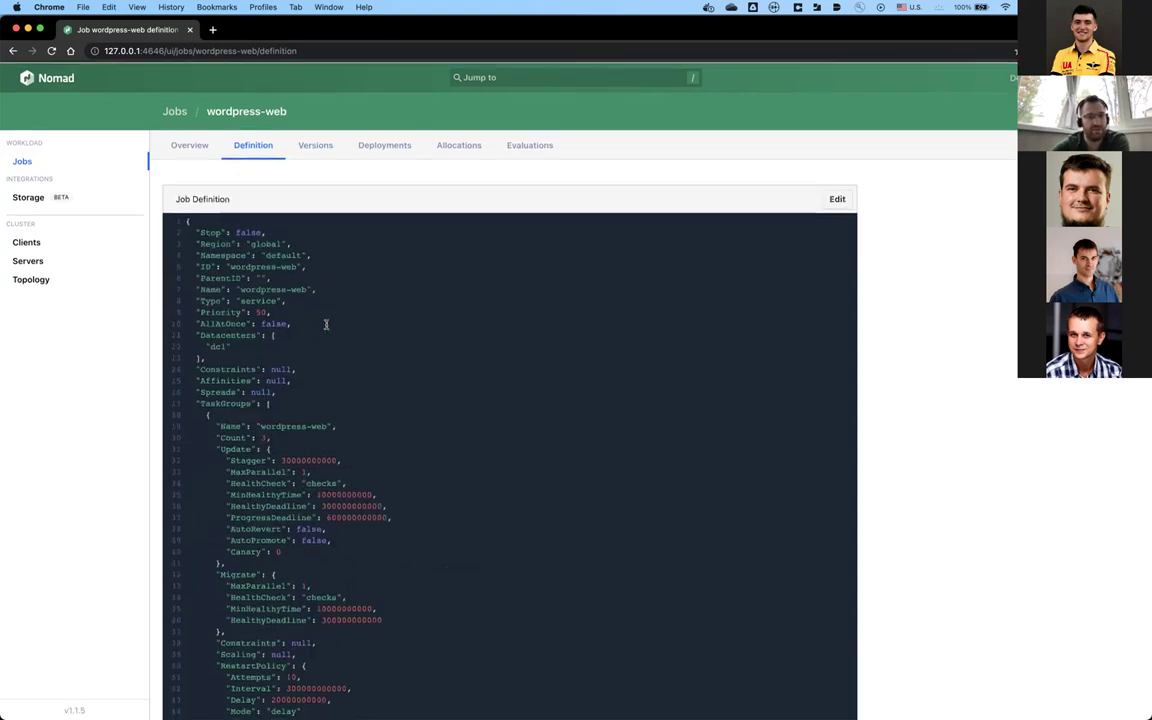
Step: On the job overview, check allocation 26d4329b and return to Recent Allocations
left_click(192, 149)
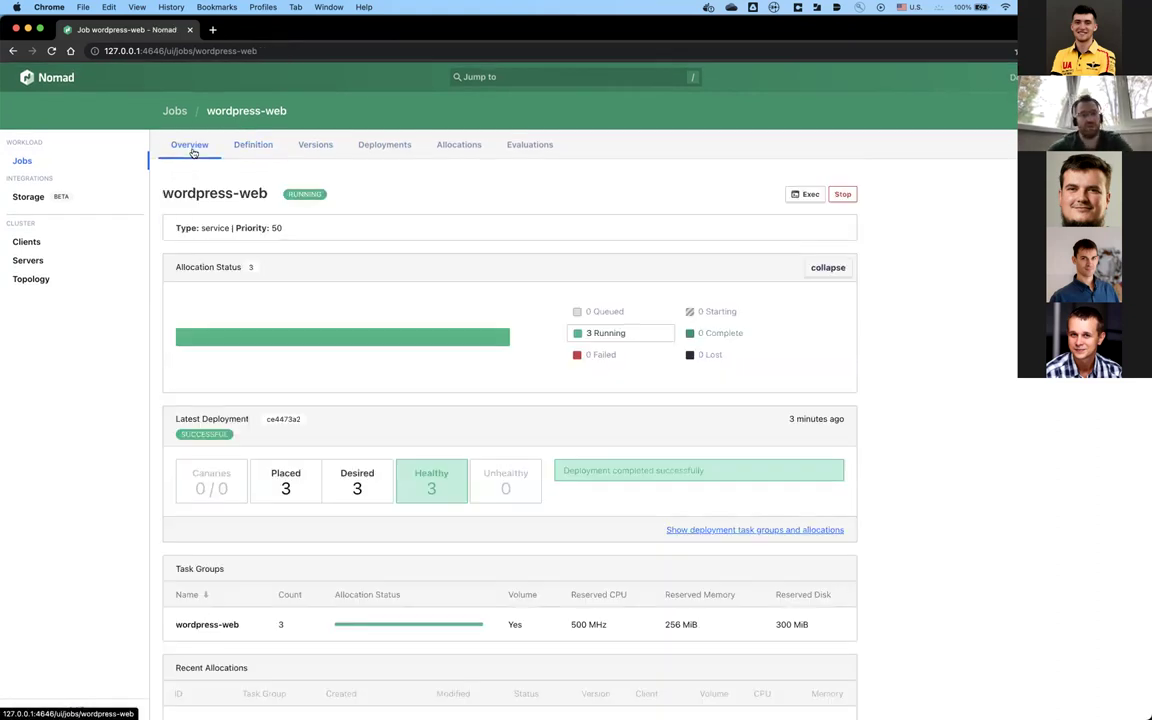
scroll(124, 420, "down", 4)
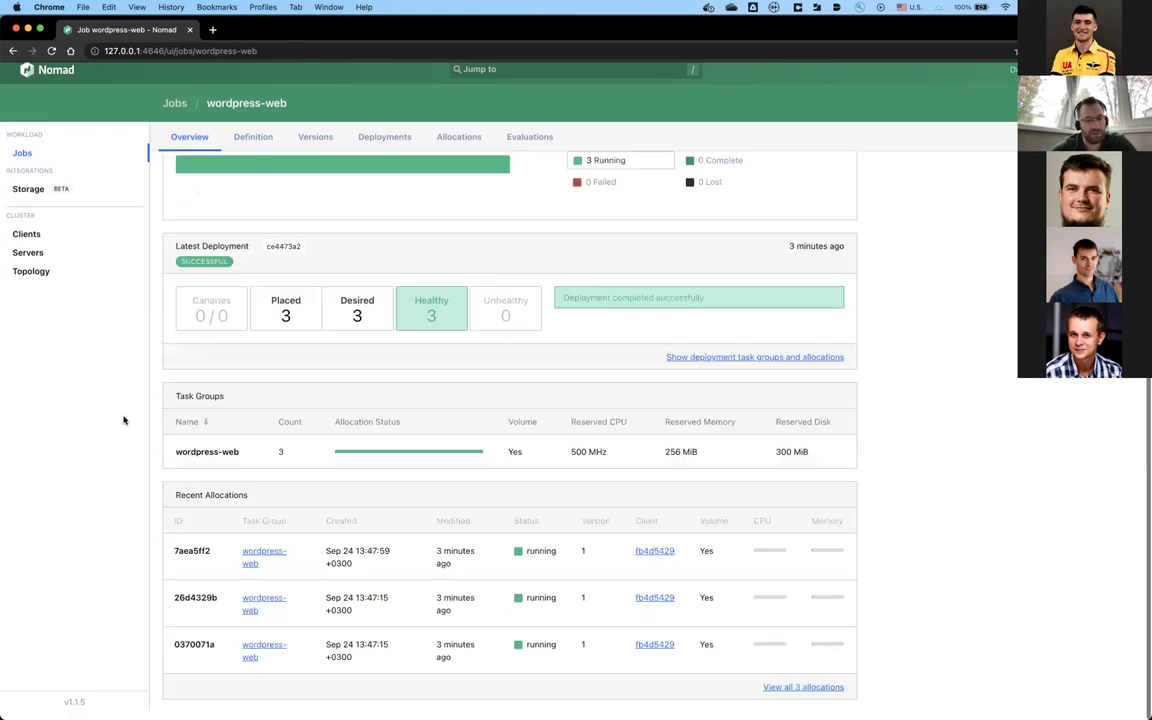
scroll(124, 420, "up", 5)
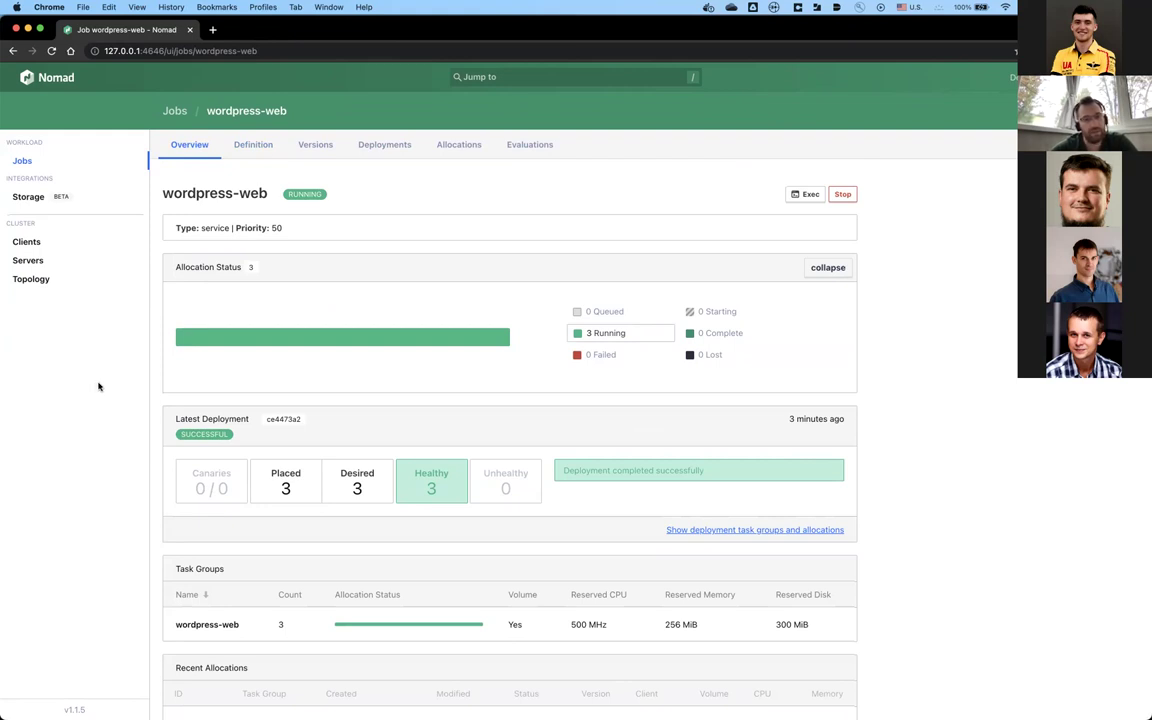
scroll(154, 460, "down", 3)
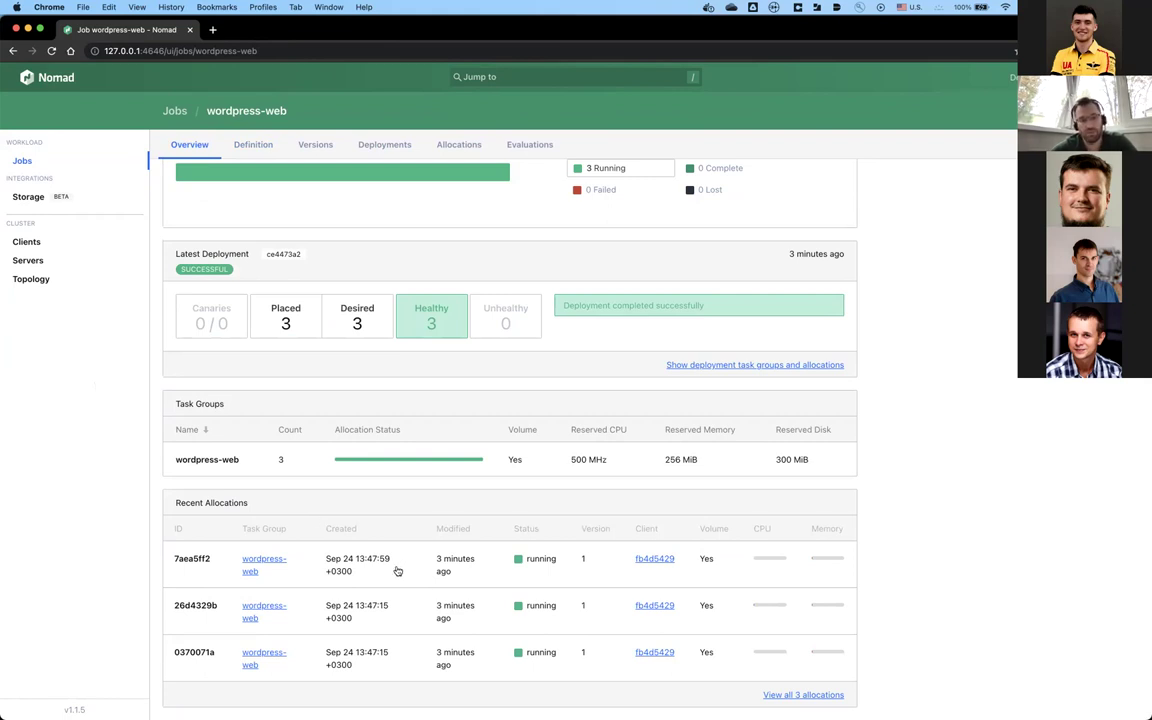
left_click(410, 632)
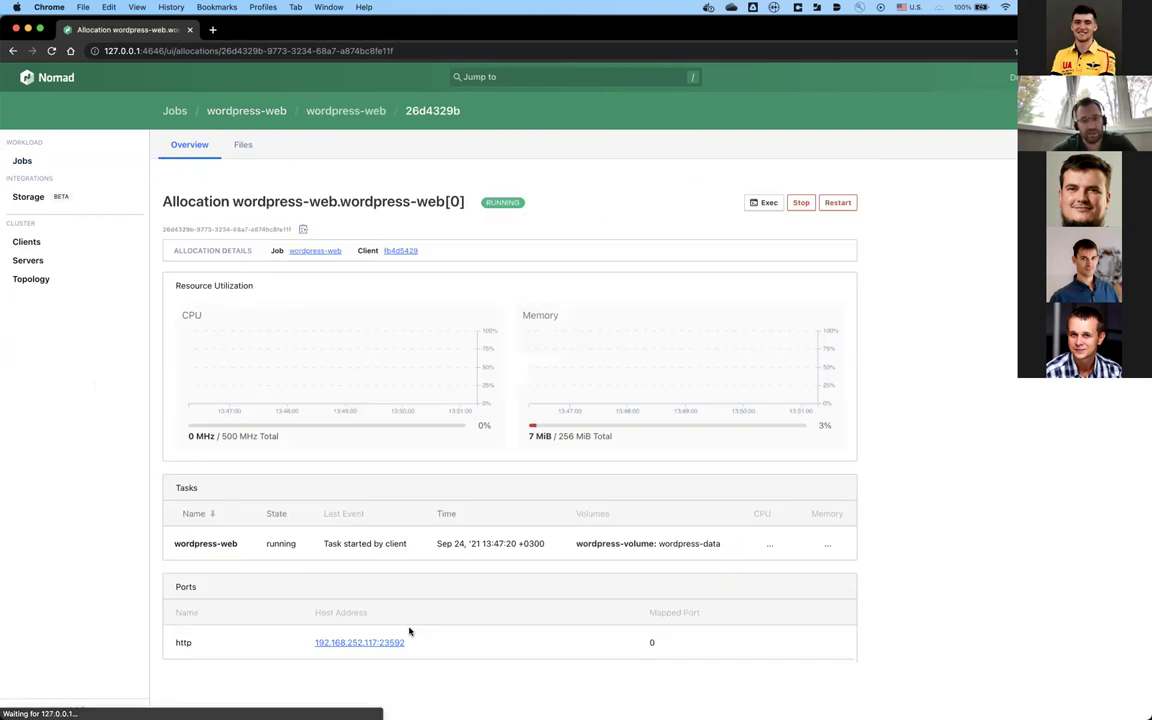
left_click(13, 50)
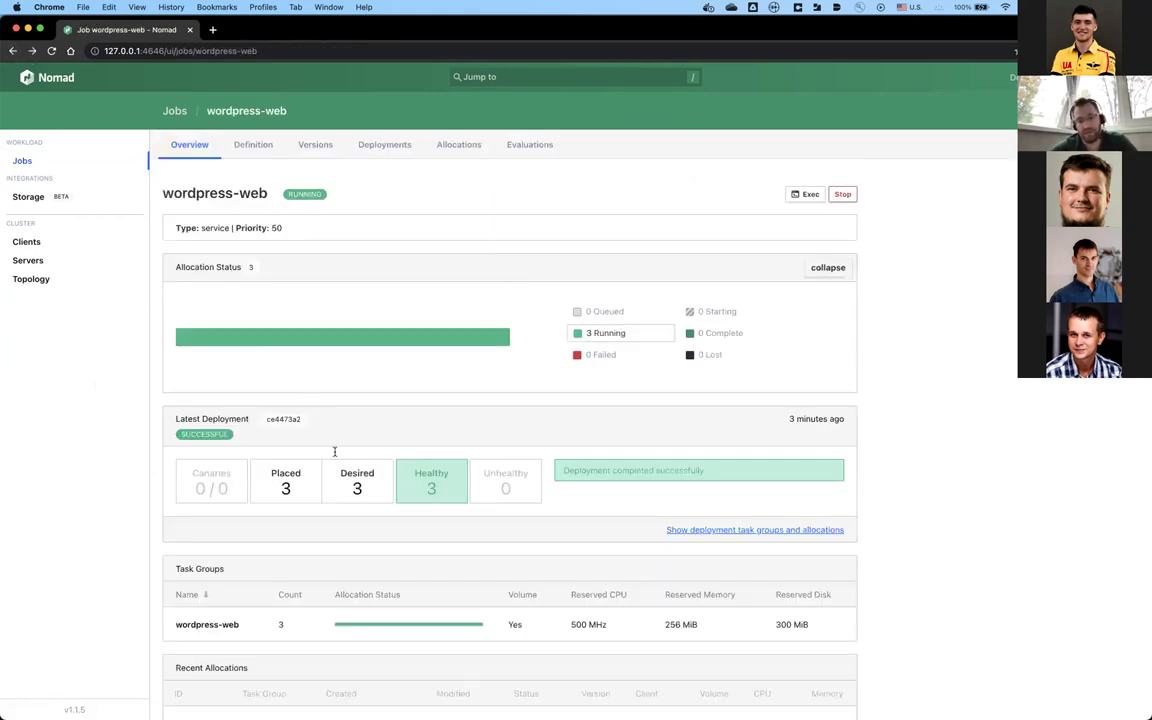
scroll(335, 451, "down", 3)
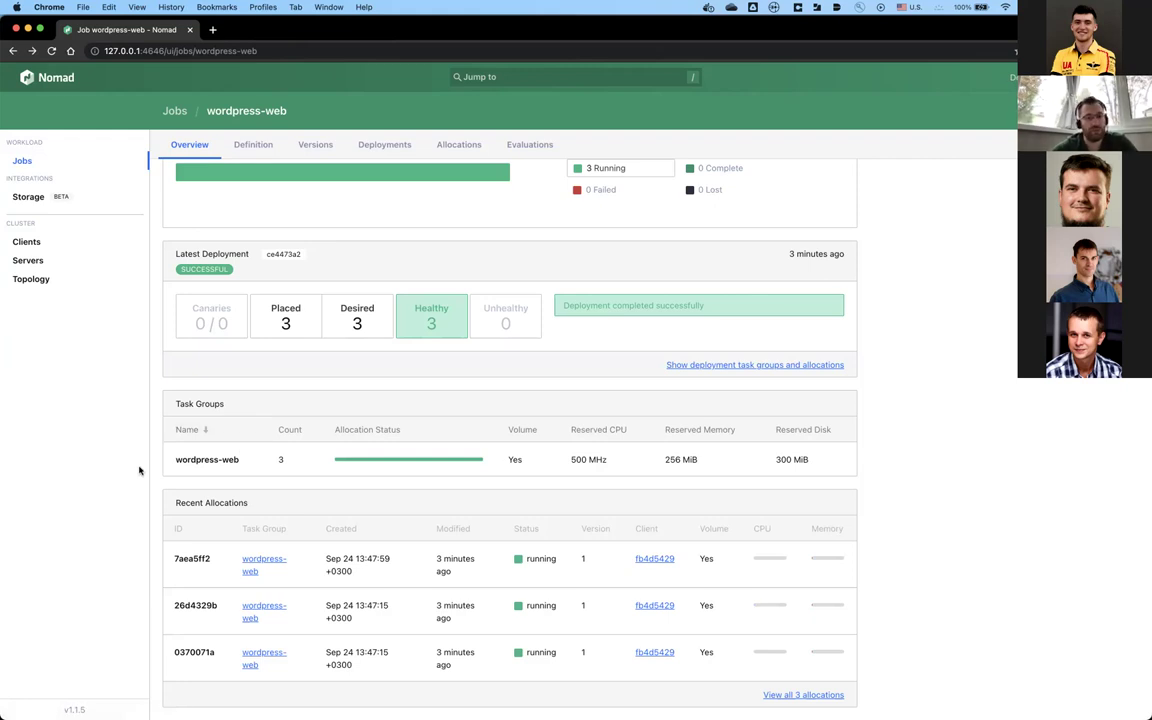
Step: Open nomad-nginx-ingress.job and review the nginx job name, static port 80 and service http port label
key("super+Tab")
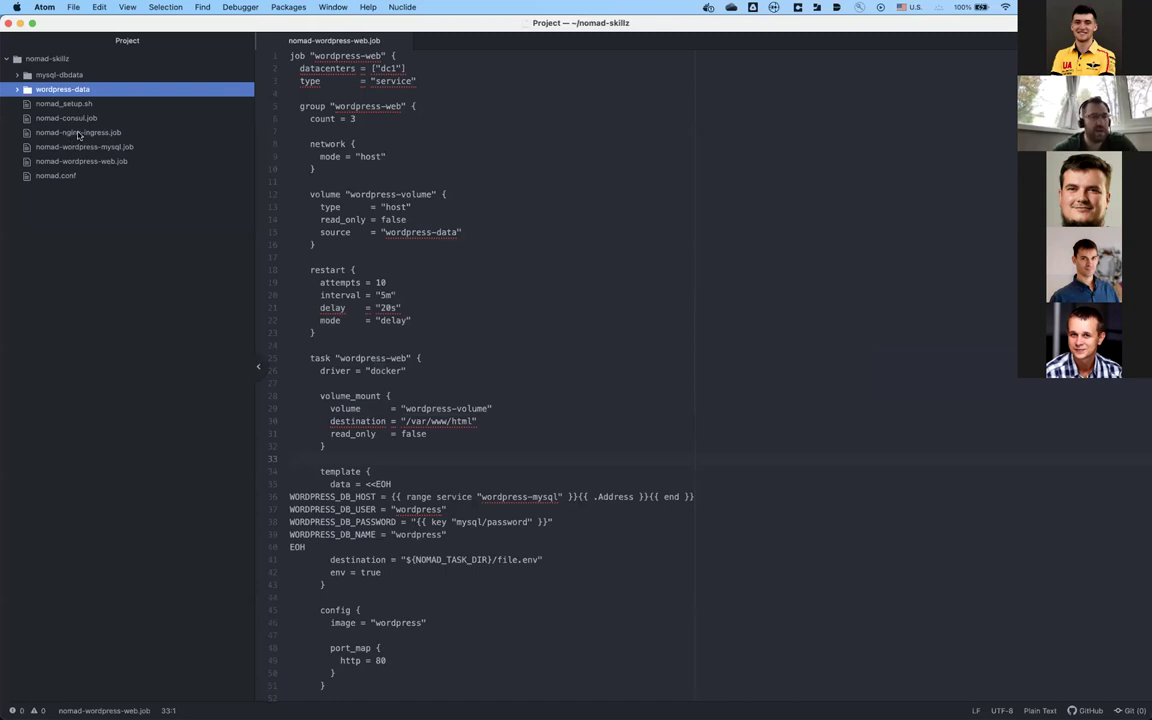
left_click(79, 133)
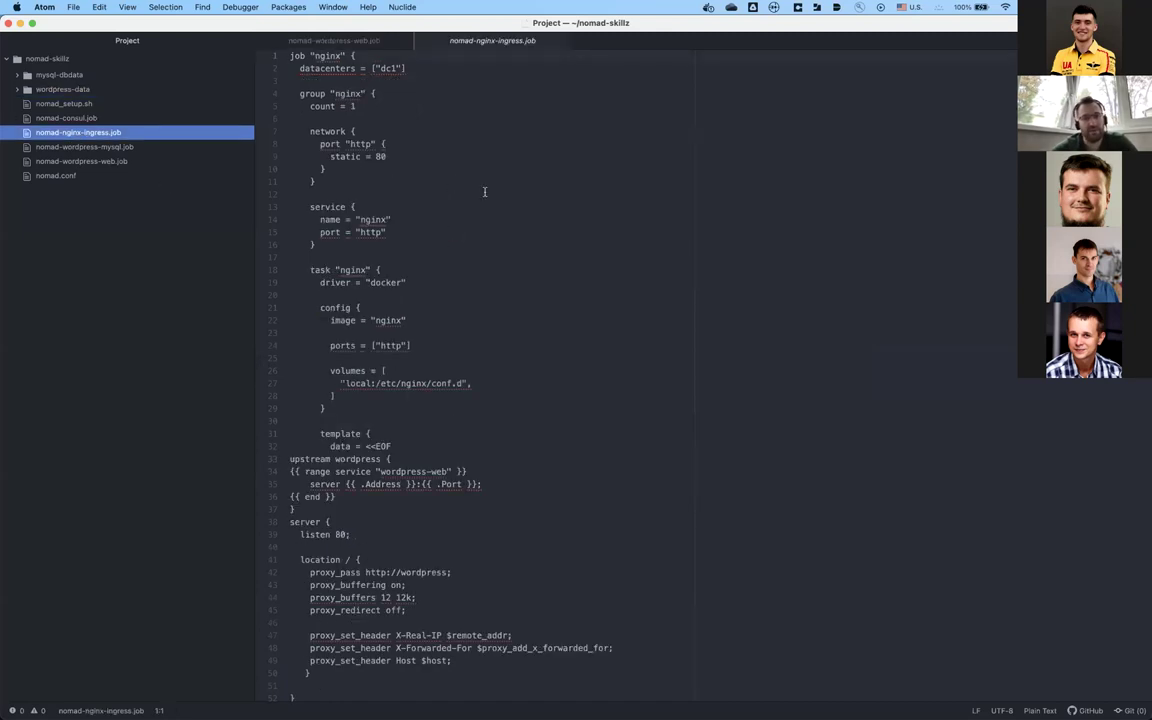
left_click(334, 57)
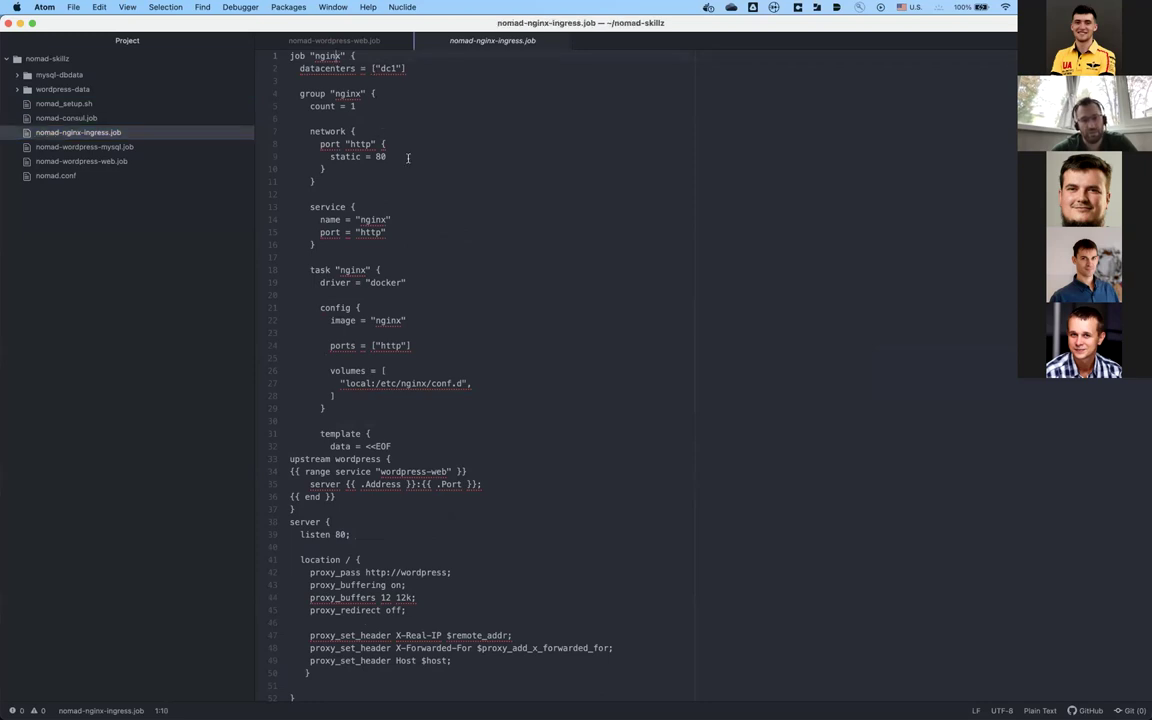
left_click(367, 107)
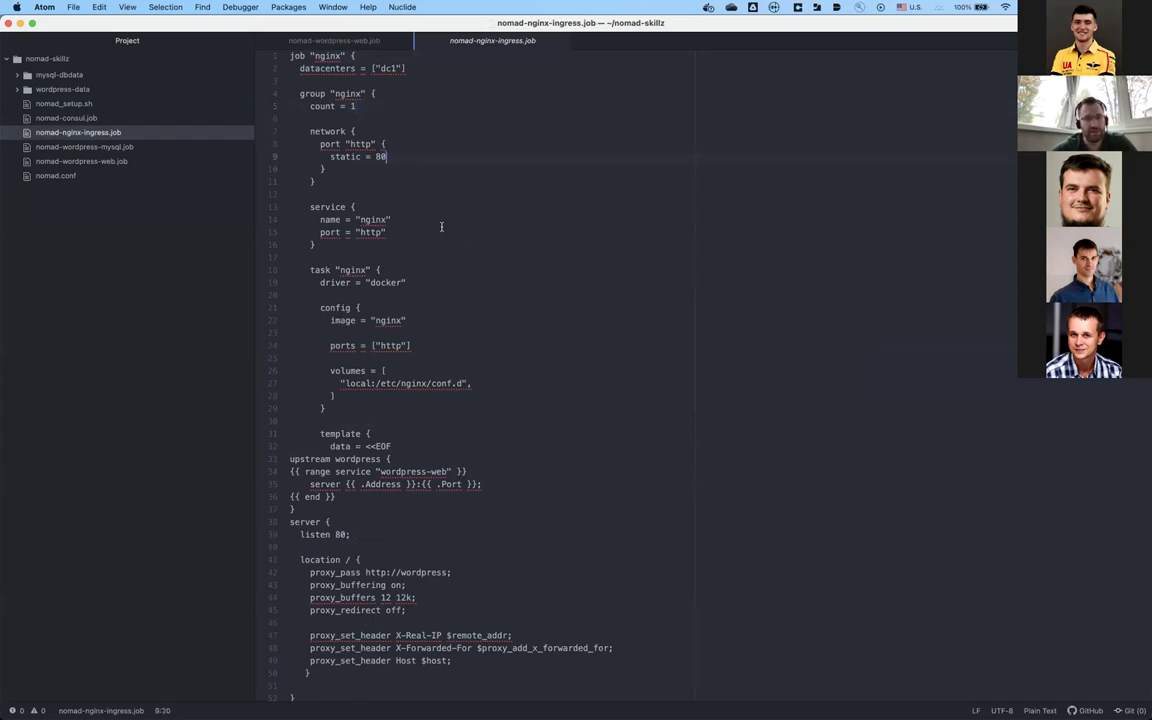
scroll(446, 244, "down", 2)
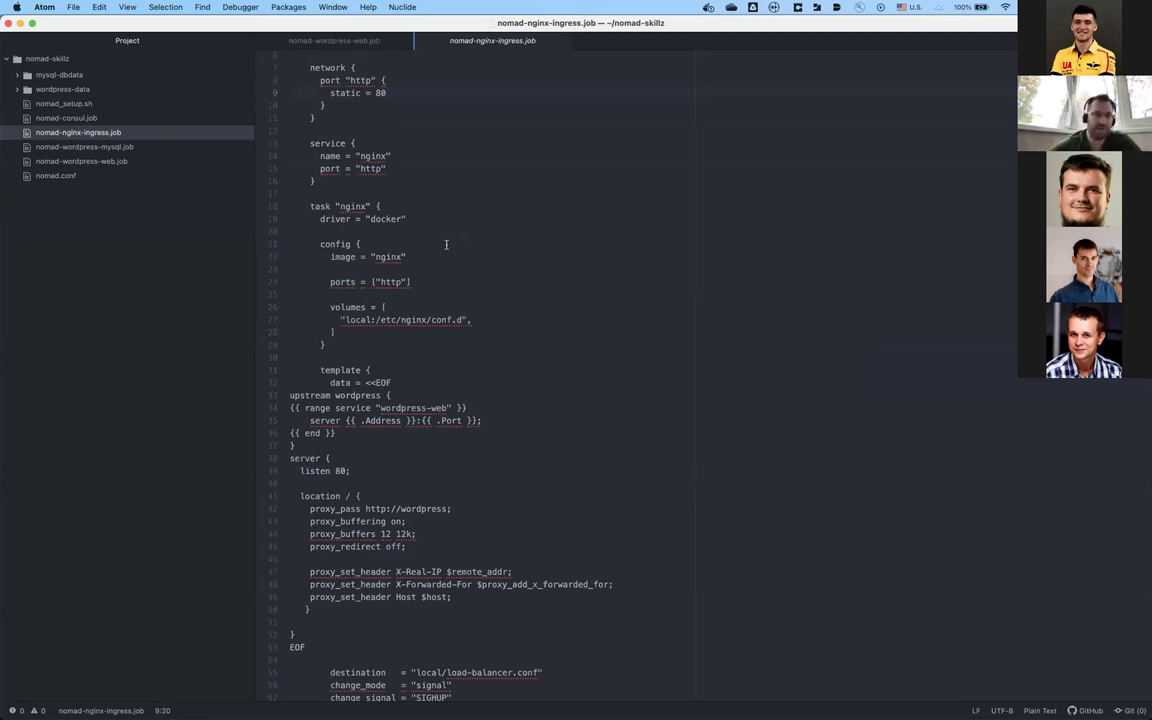
left_click(370, 169)
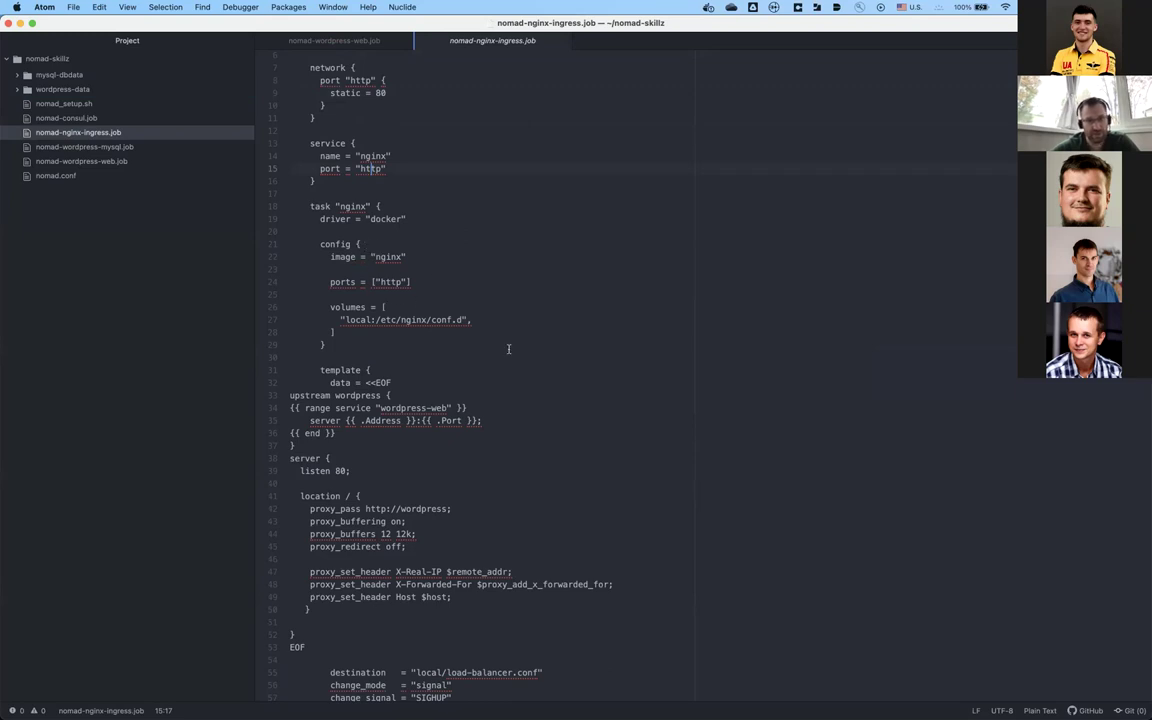
Step: Review the nginx task's volumes list, config block and template block
scroll(561, 354, "down", 3)
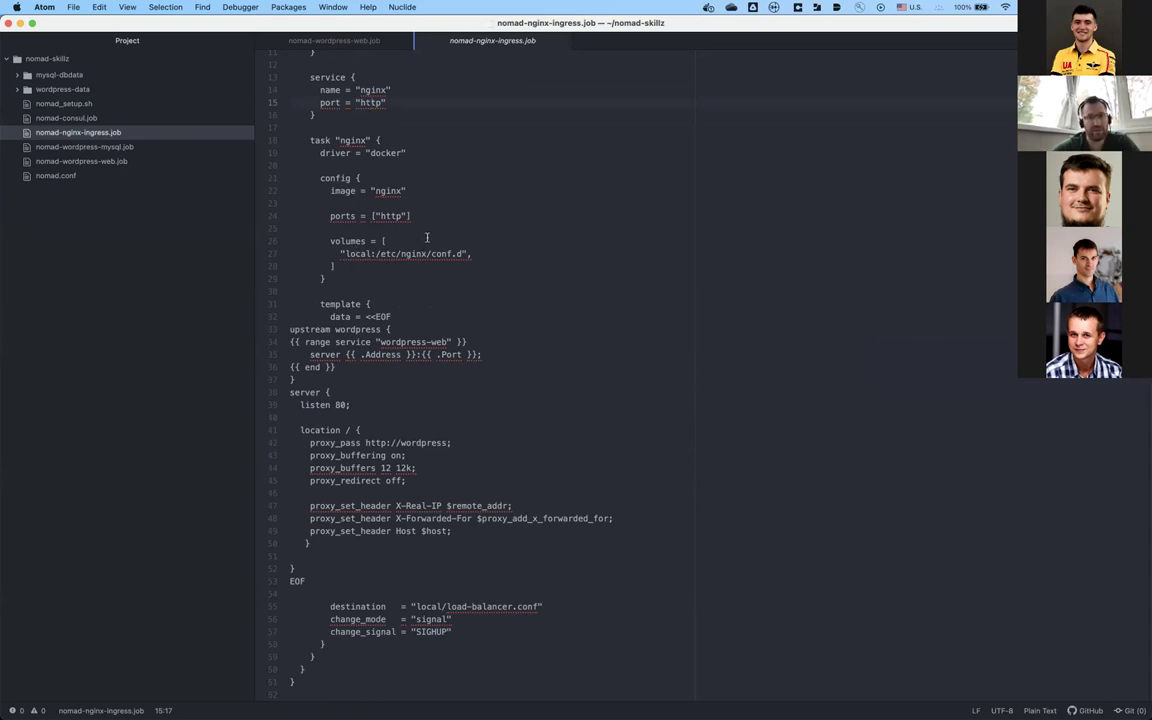
left_click(426, 237)
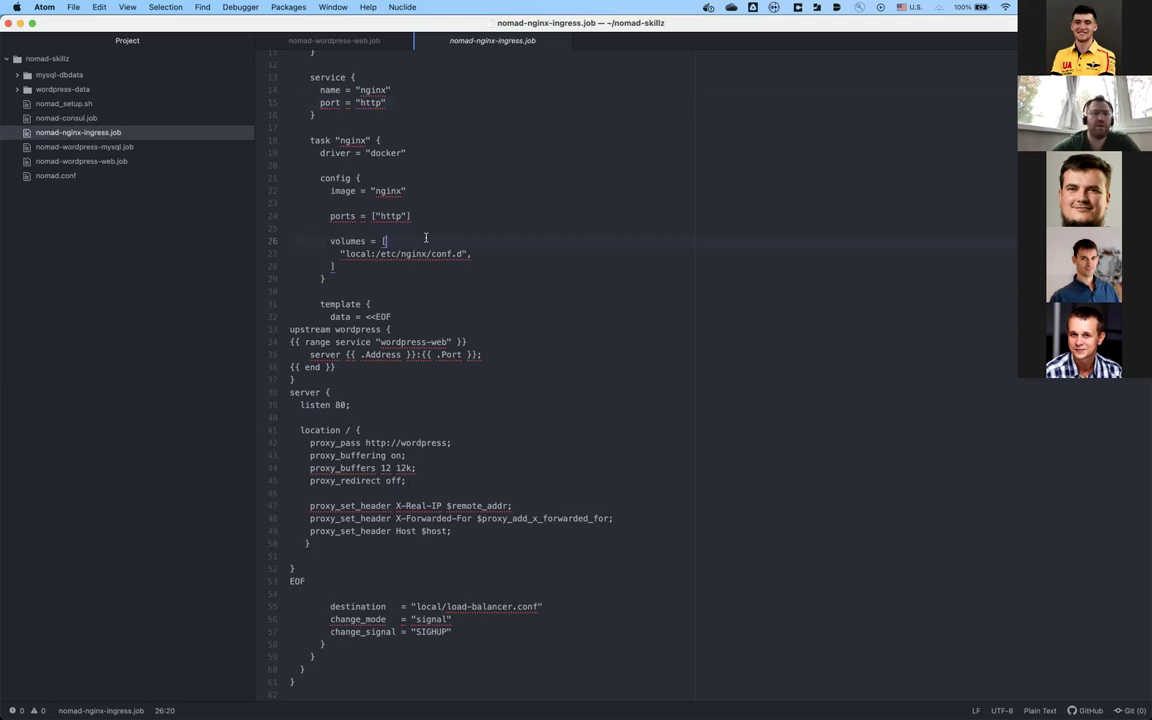
scroll(426, 237, "up", 5)
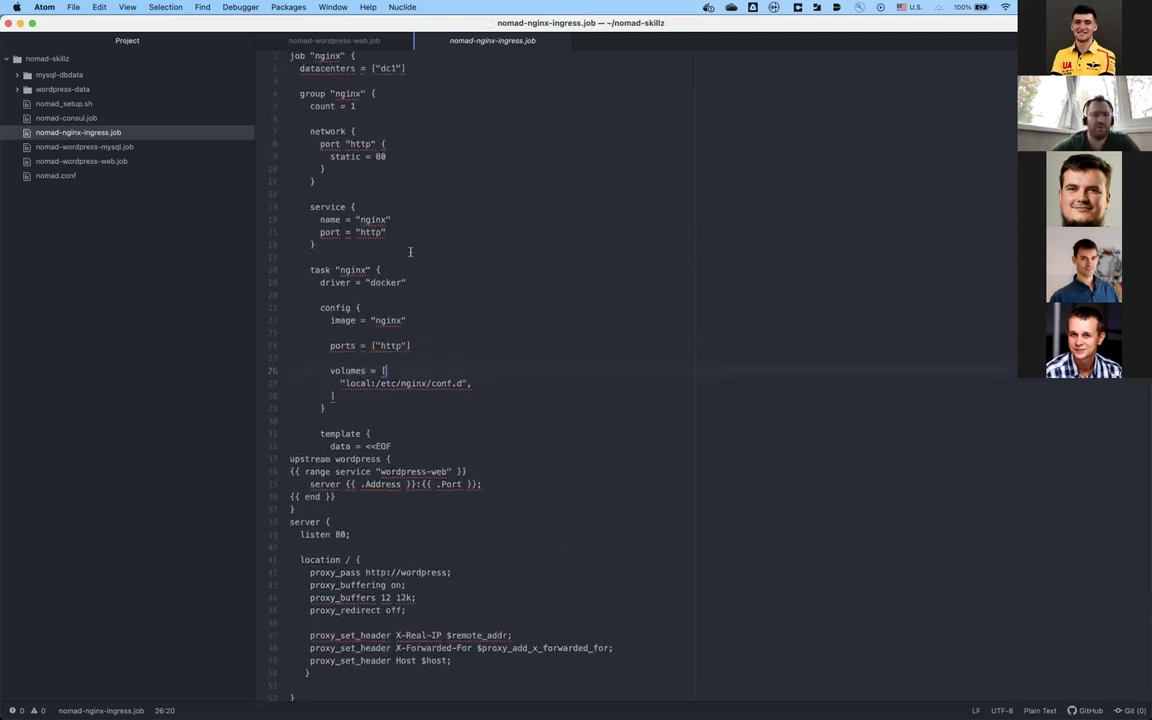
left_click(365, 396)
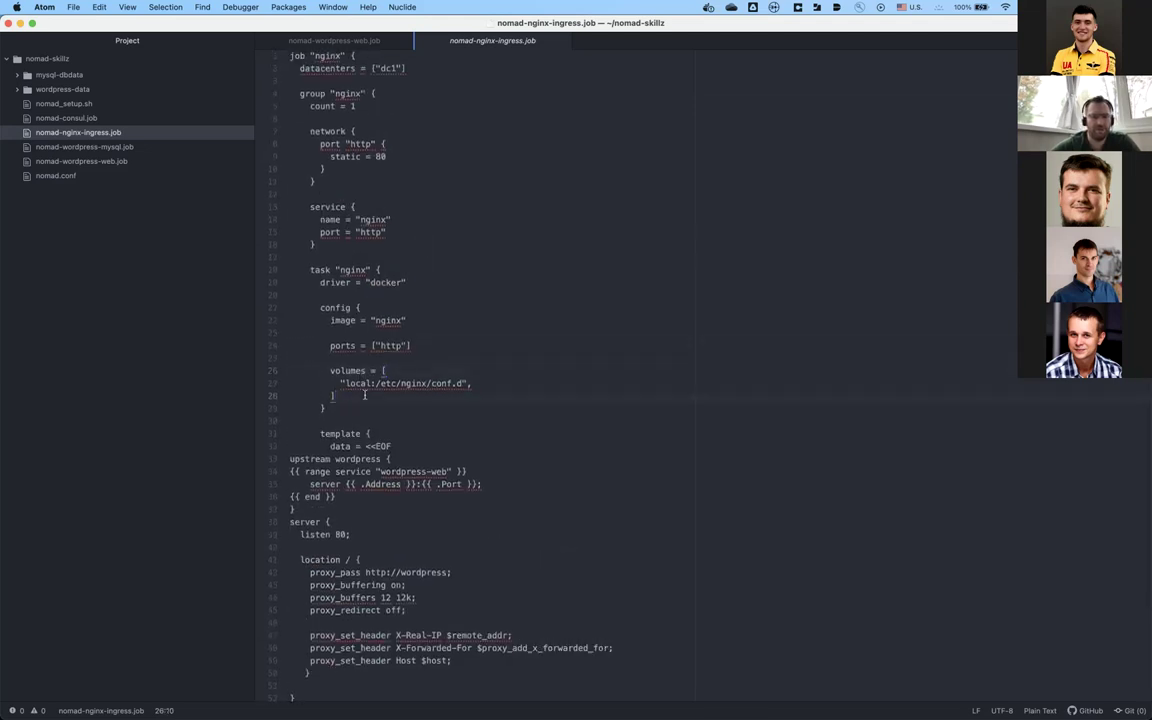
left_click(438, 410)
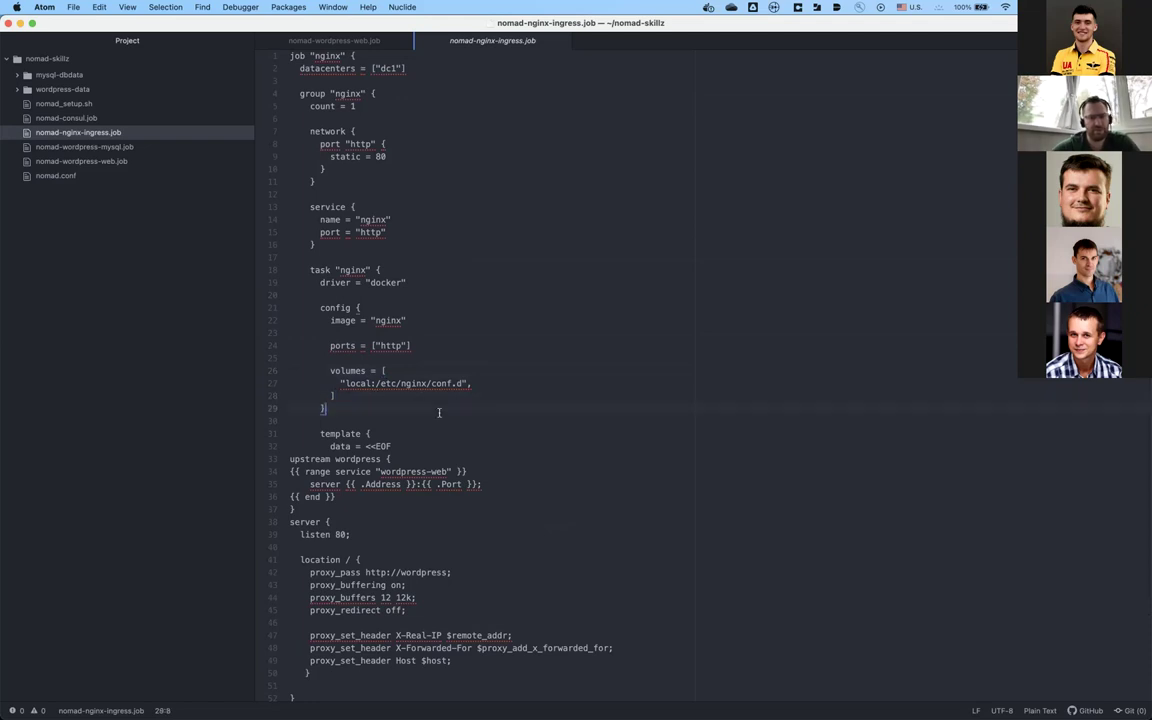
scroll(438, 412, "down", 5)
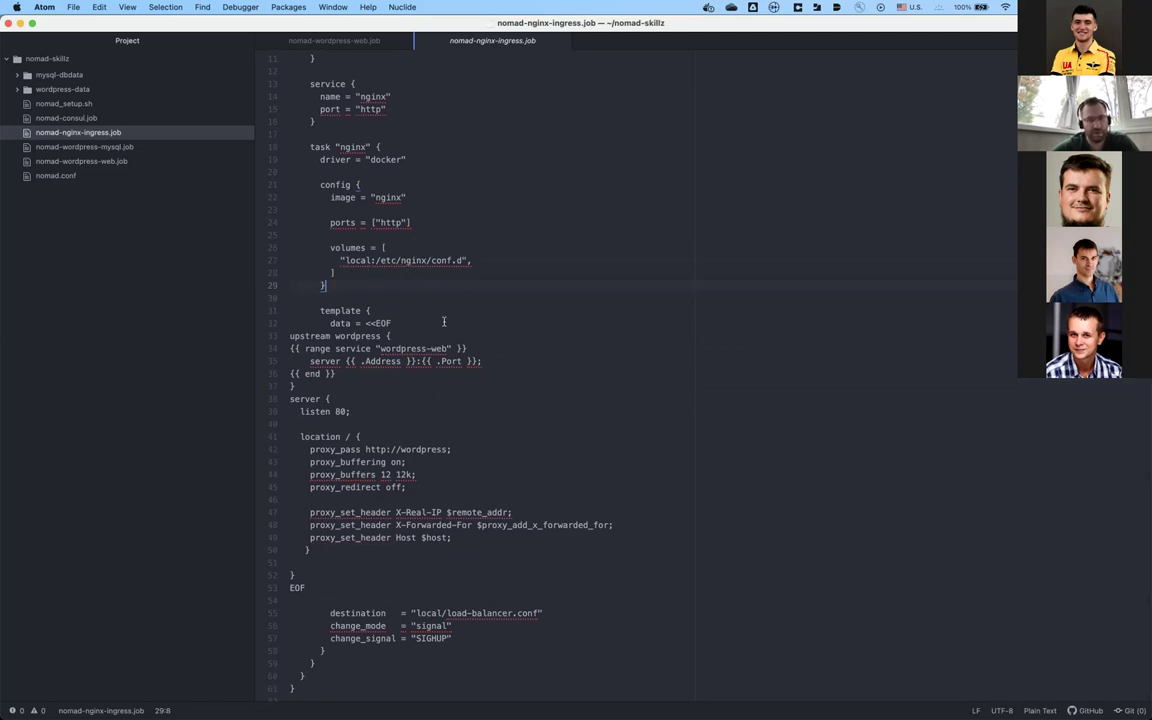
scroll(444, 321, "down", 1)
left_click(433, 305)
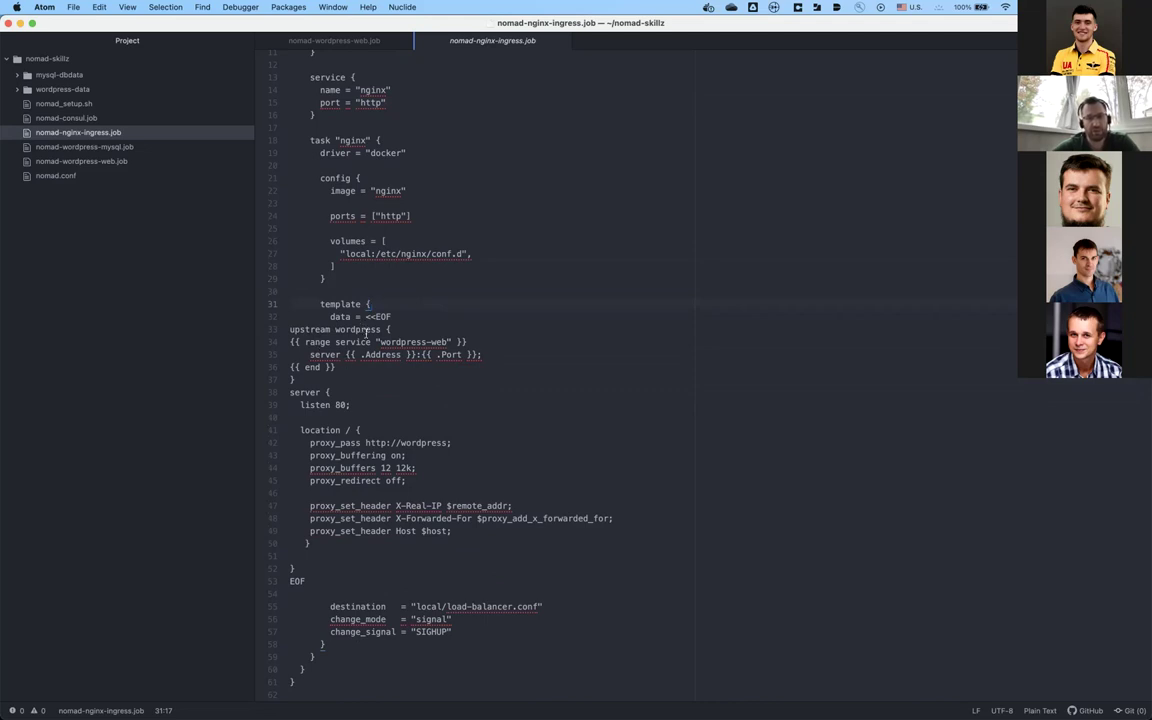
left_click(357, 342)
key("Right")
key("Right")
key("Right")
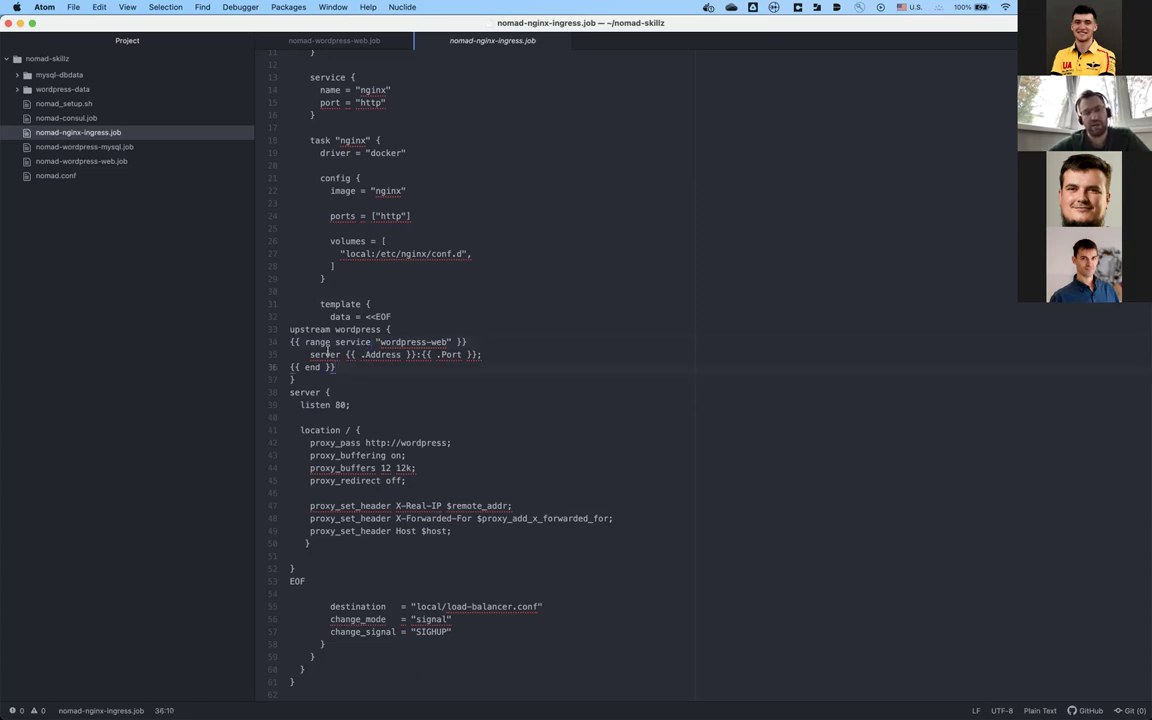
double_click(327, 354)
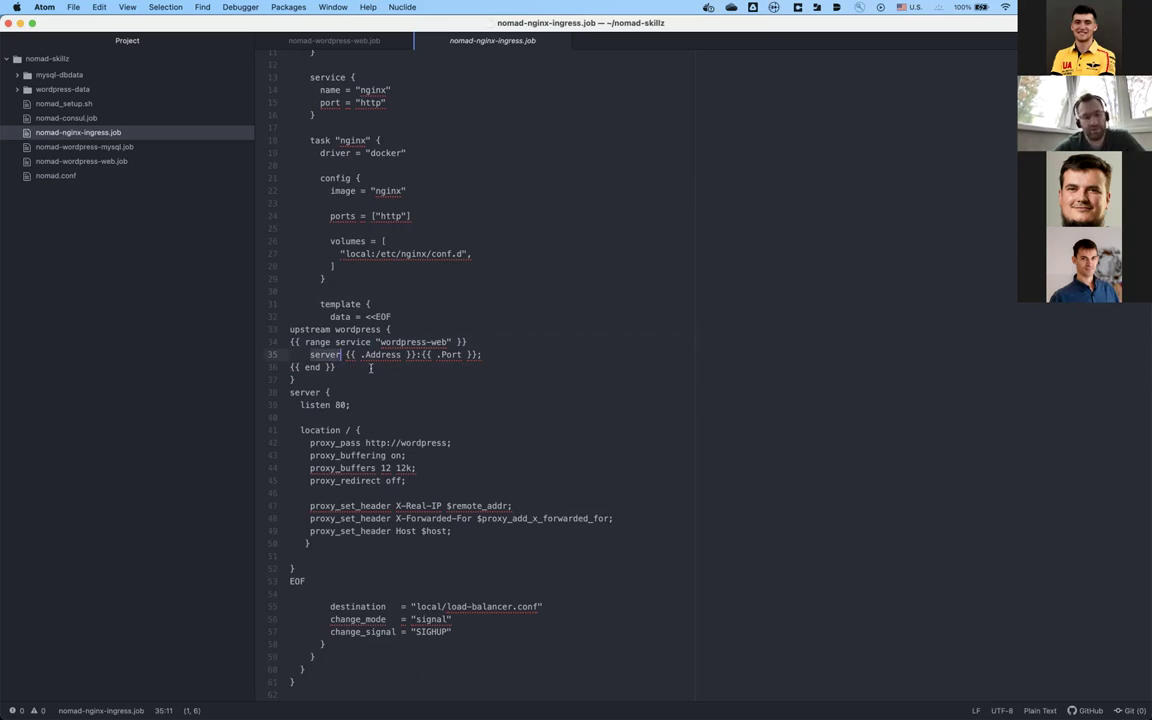
left_click(392, 376)
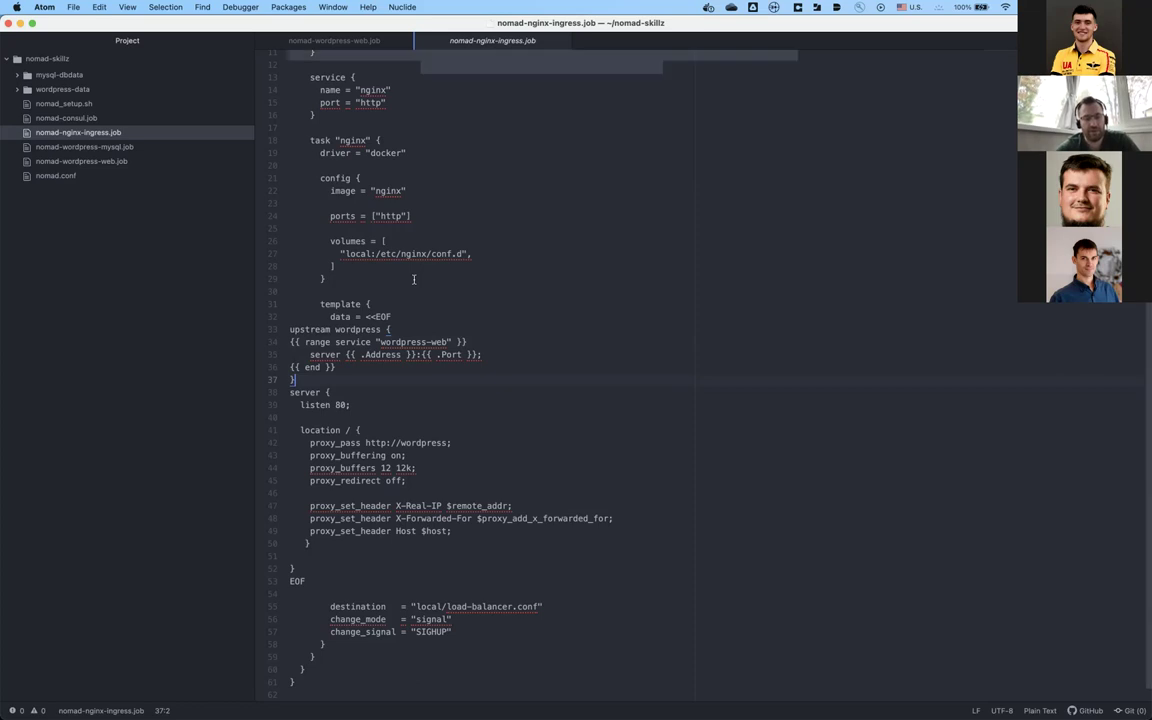
Step: Copy the whole nginx ingress job definition, paste it into iTerm2, and cancel the pasted lines
key("super+a")
key("super+Tab")
key("super+Tab")
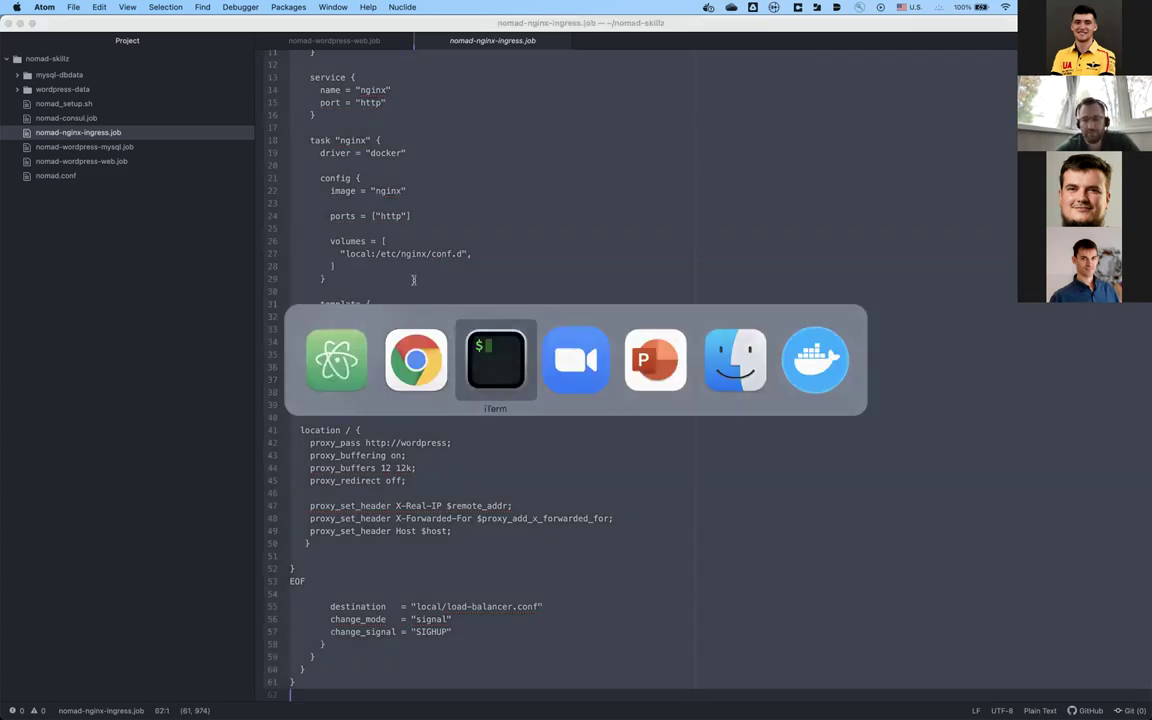
key("BackSpace")
key("BackSpace")
key("BackSpace")
key("BackSpace")
key("BackSpace")
key("BackSpace")
key("BackSpace")
key("BackSpace")
key("BackSpace")
key("BackSpace")
key("BackSpace")
key("BackSpace")
key("BackSpace")
key("BackSpace")
key("BackSpace")
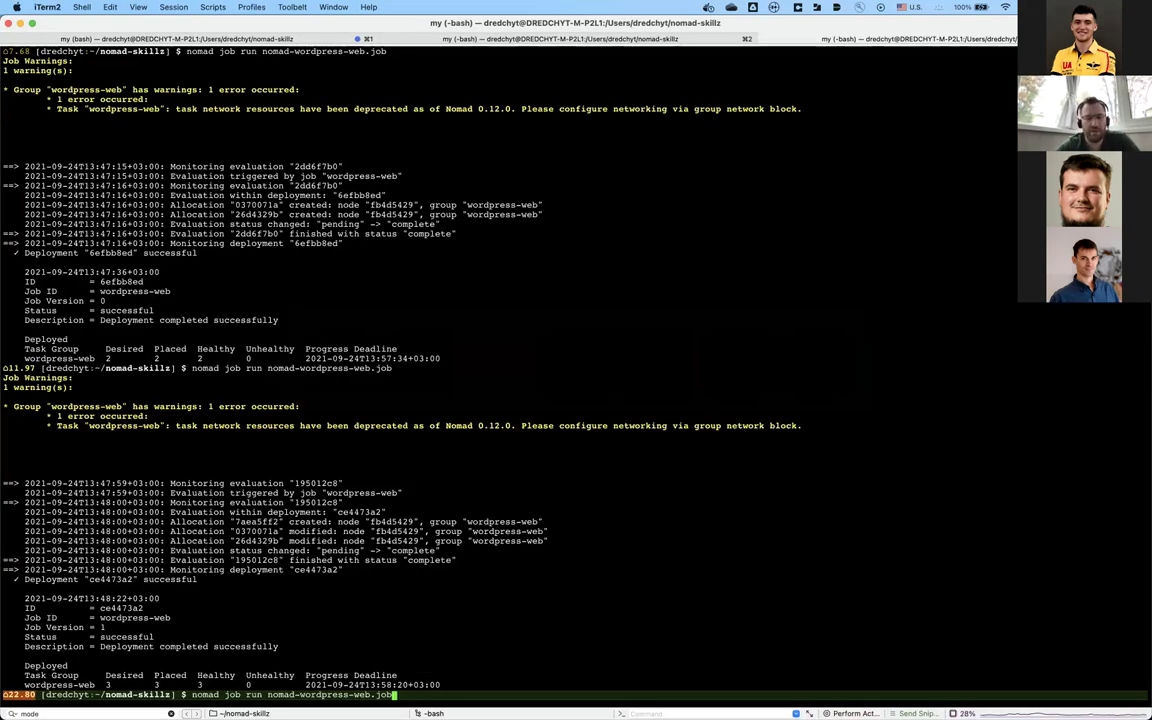
key("BackSpace")
key("BackSpace")
key("BackSpace")
key("BackSpace")
key("BackSpace")
key("BackSpace")
key("BackSpace")
key("BackSpace")
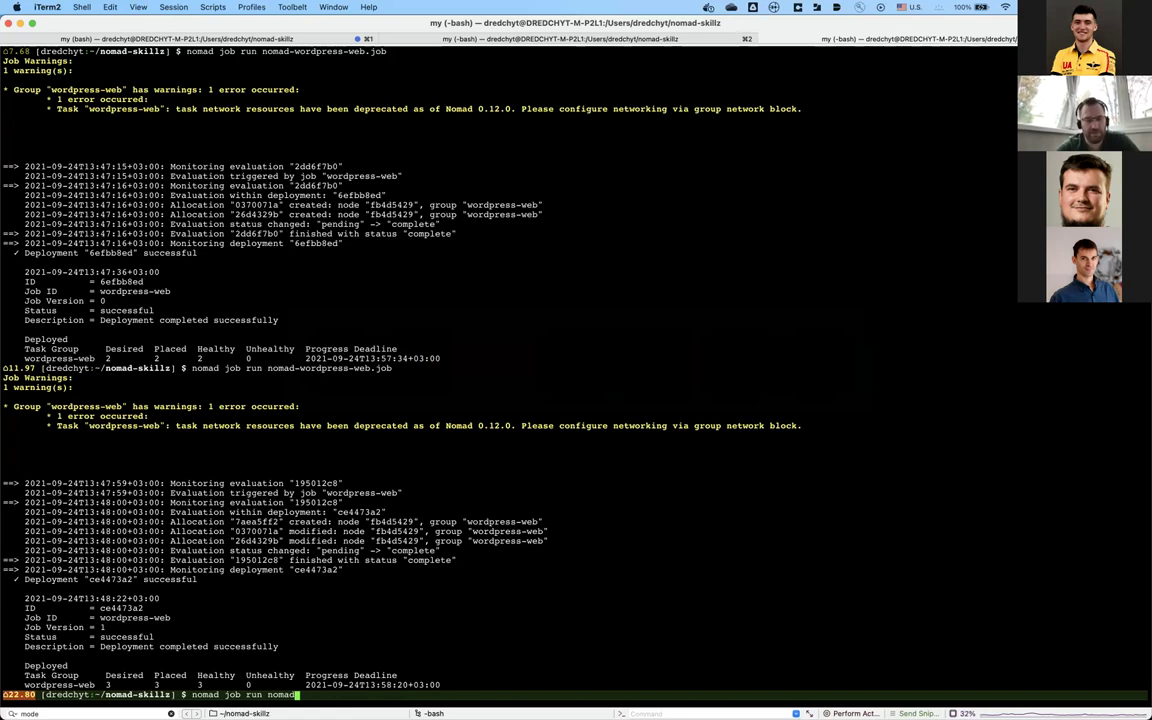
key("super+v")
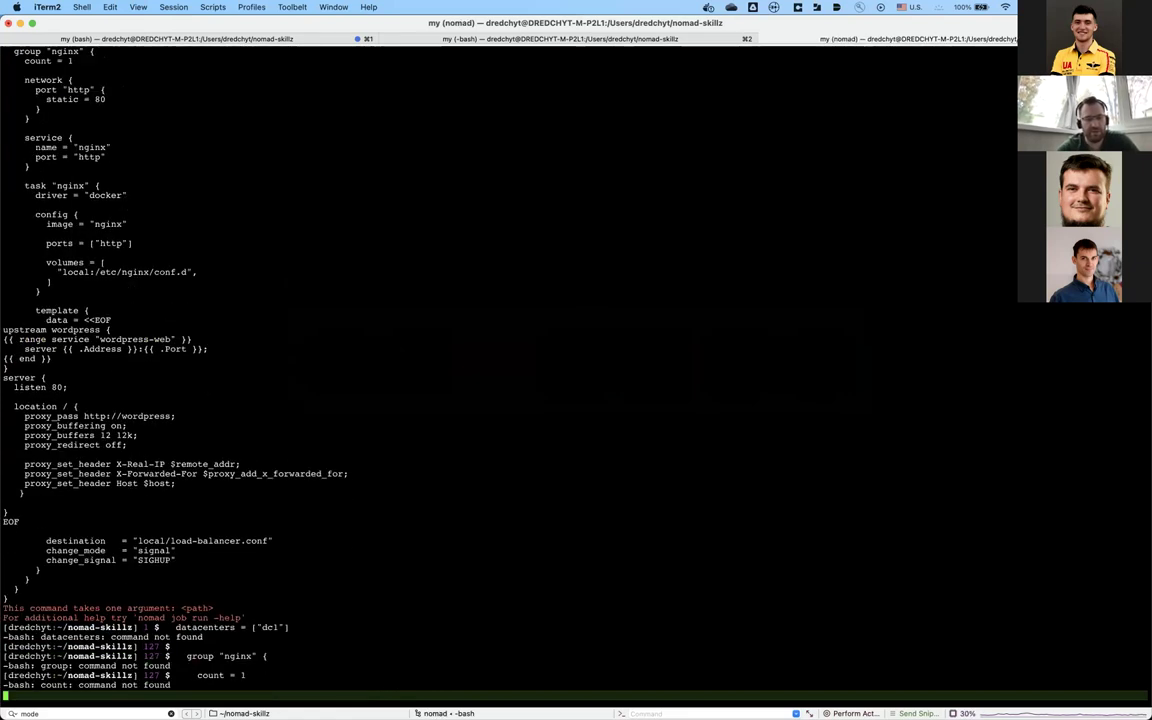
key("ctrl+c")
key("Return")
key("Return")
key("Return")
key("Return")
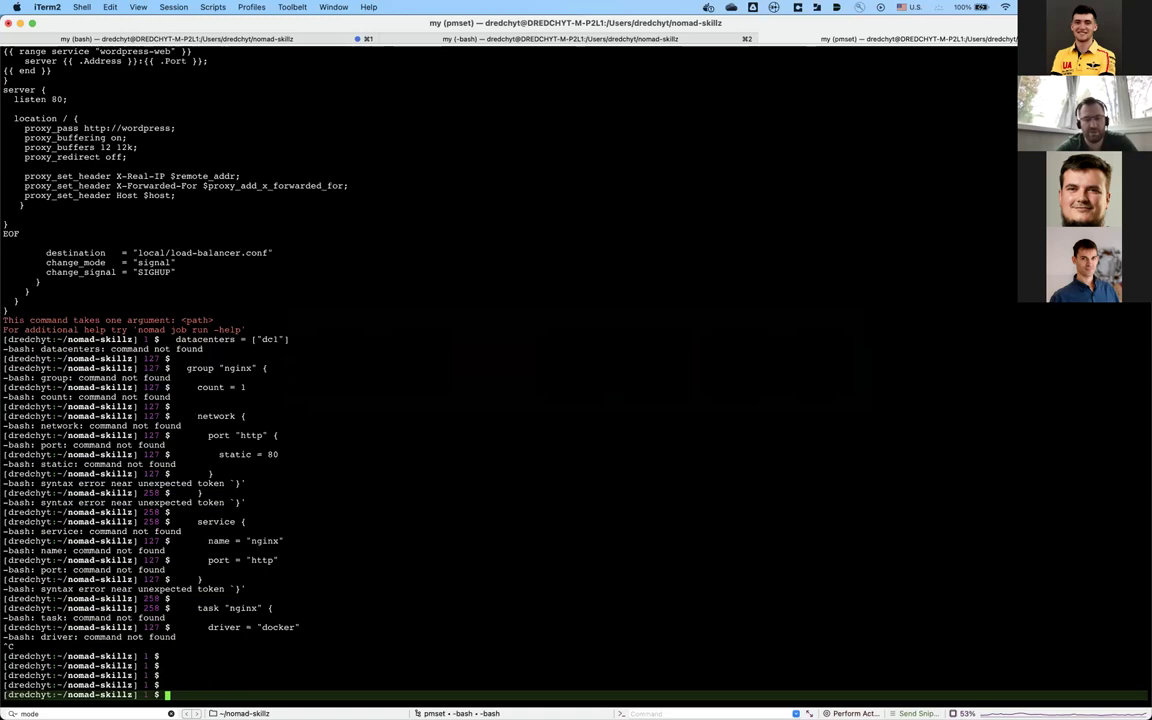
Step: Clear the iTerm2 screen to an empty prompt and bring the nginx ingress job file back
key("ctrl+l")
key("Up")
key("Down")
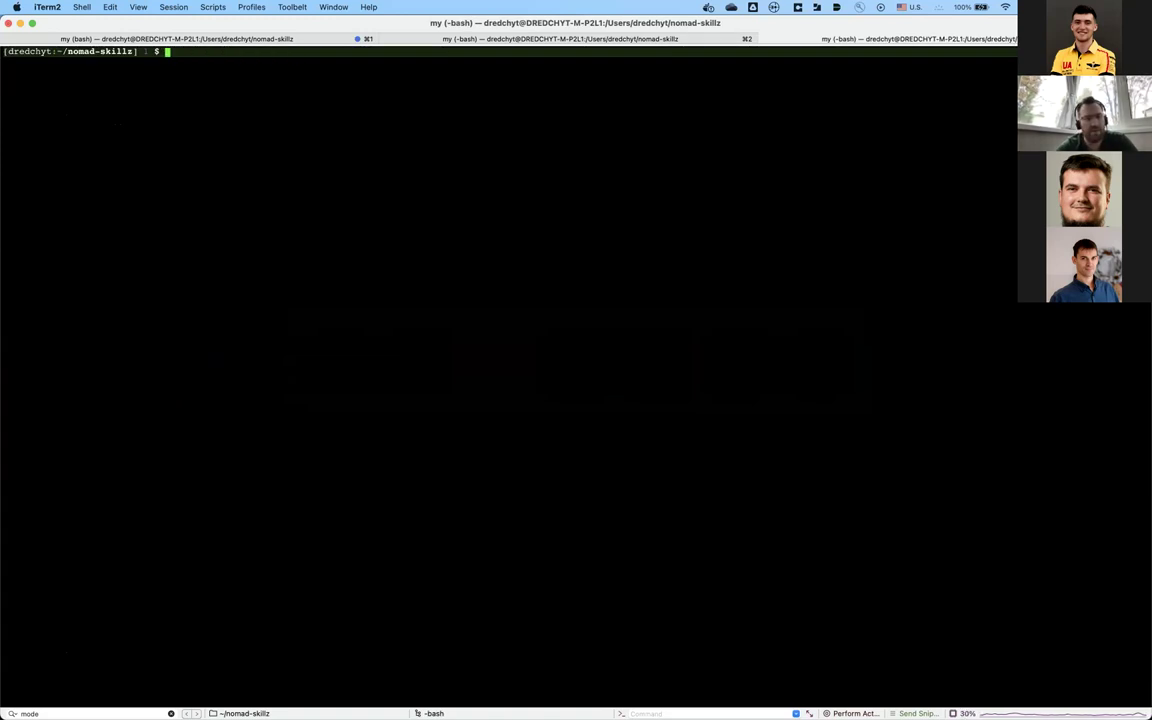
key("super+Tab")
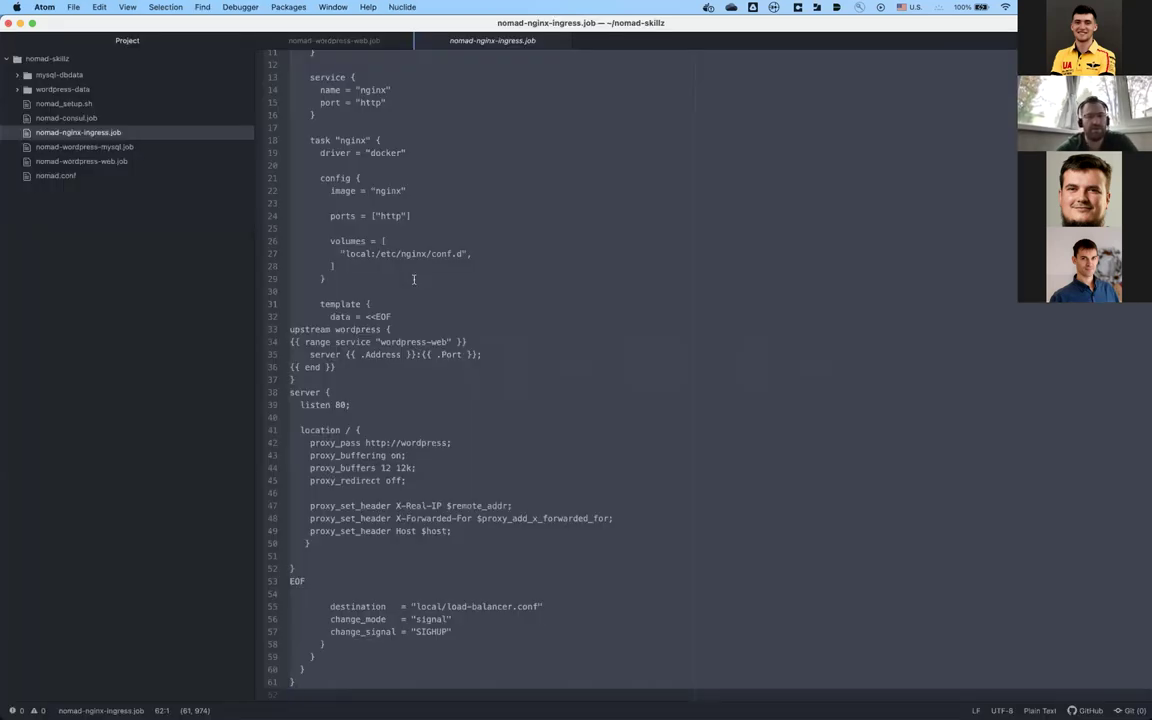
key("super+Tab")
key("super+Tab")
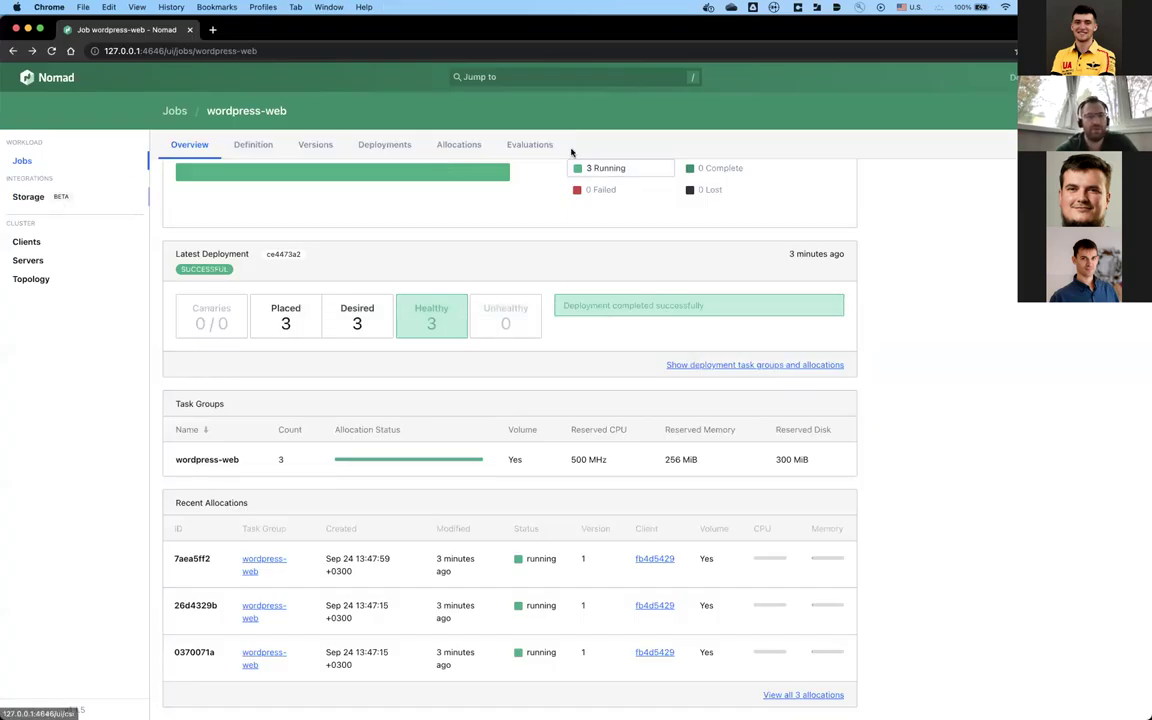
Step: Submit the pasted nginx job spec through Nomad's Run Job page, planning it first, then running it
left_click(24, 158)
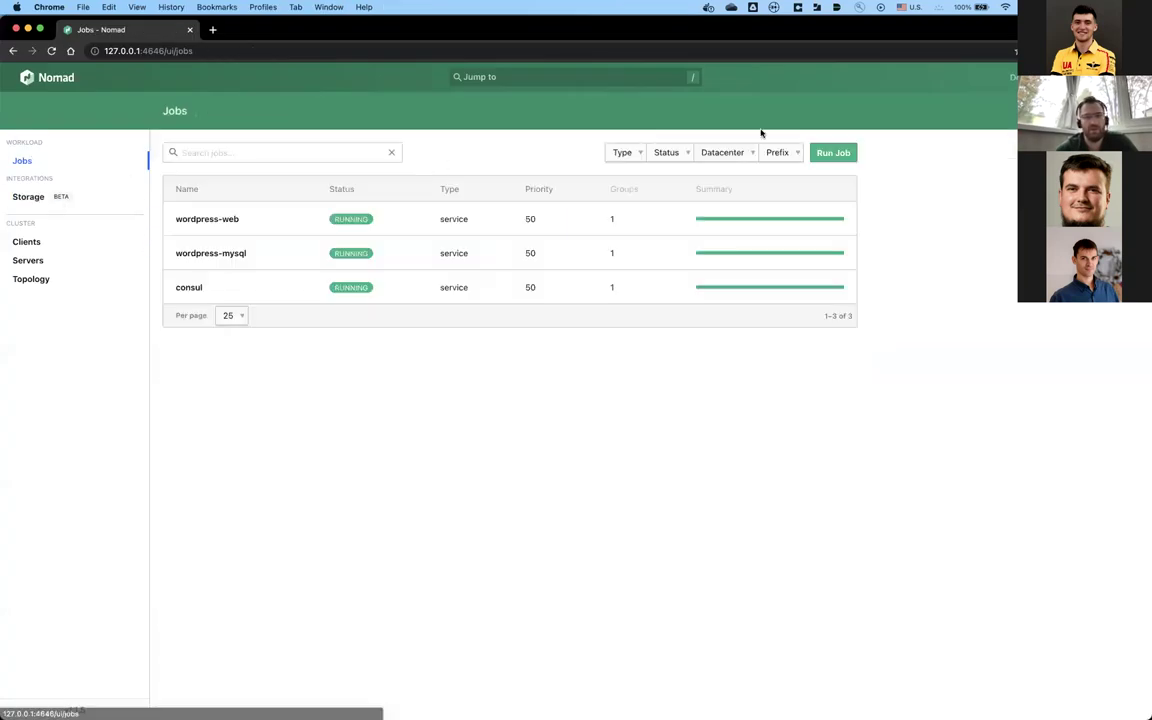
left_click(833, 152)
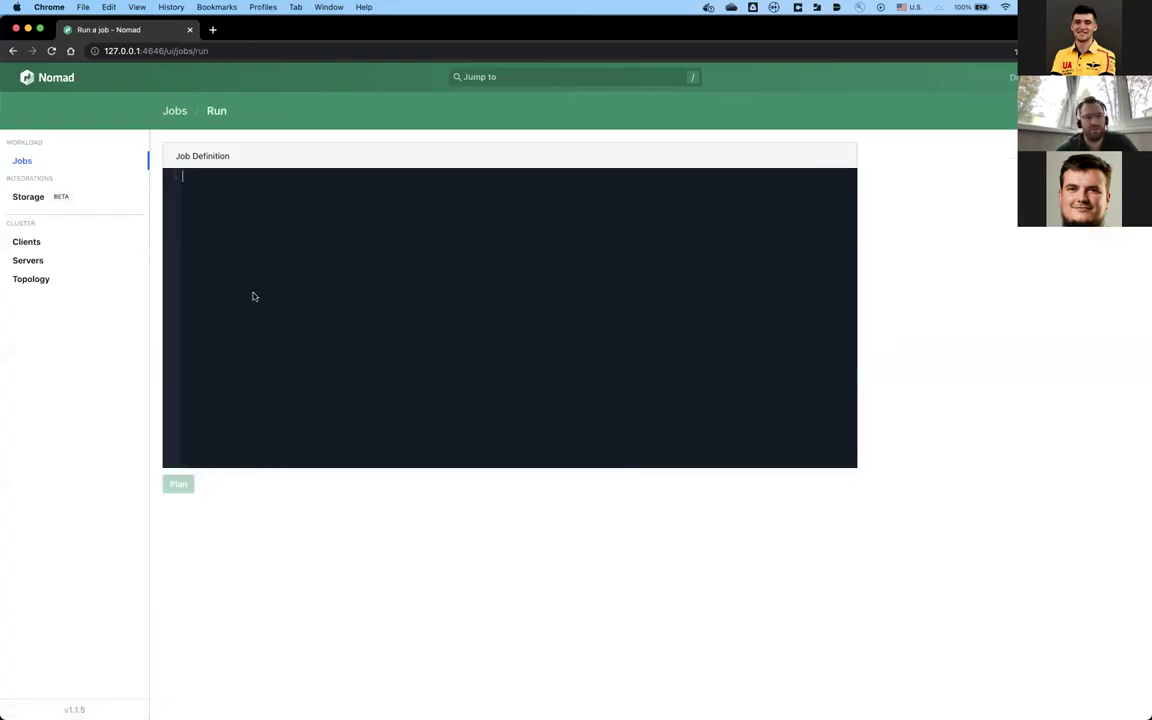
key("super+v")
scroll(176, 423, "down", 2)
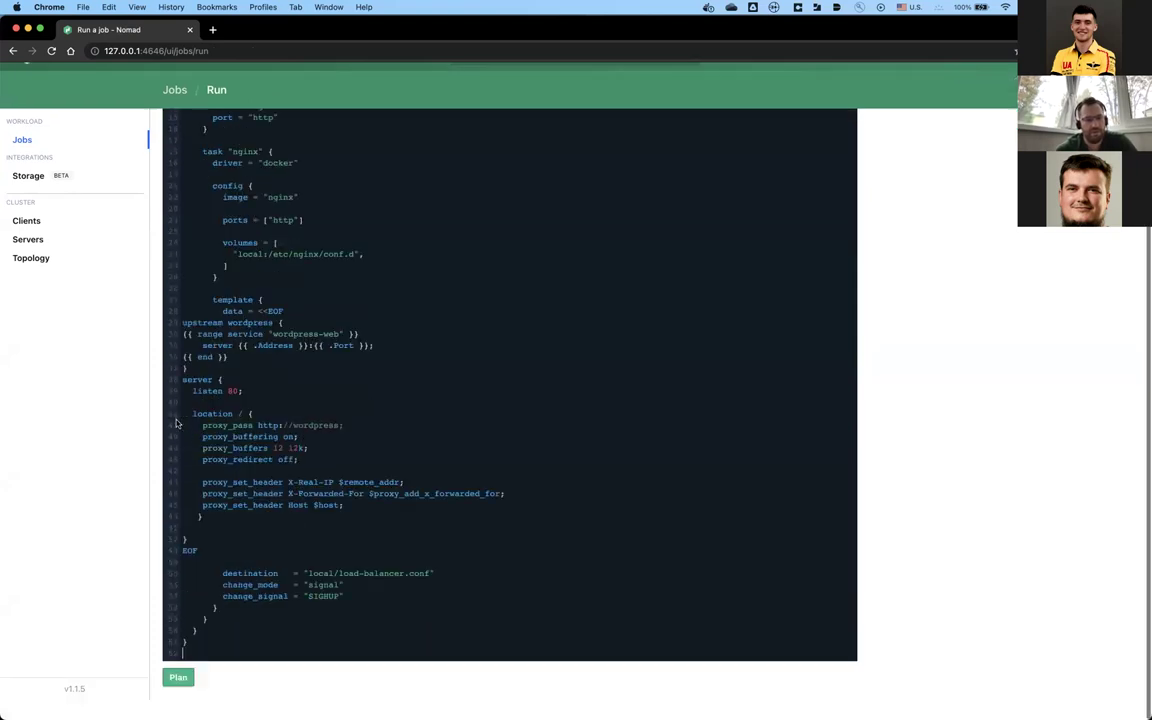
left_click(180, 694)
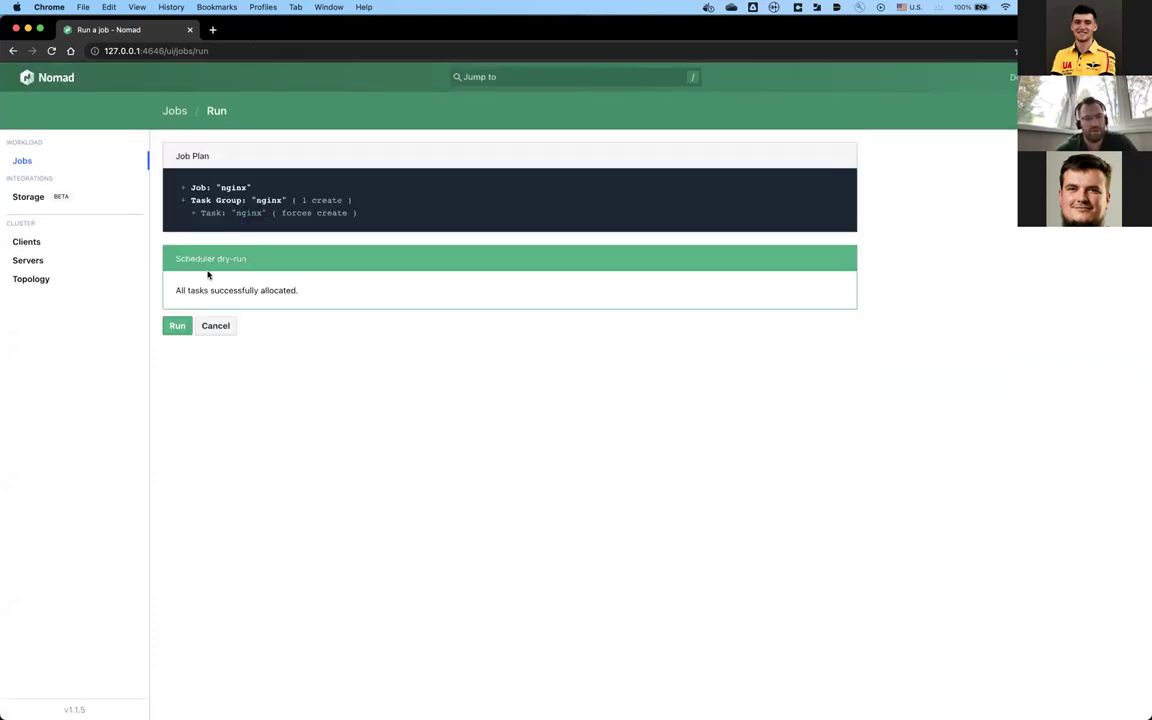
left_click(177, 325)
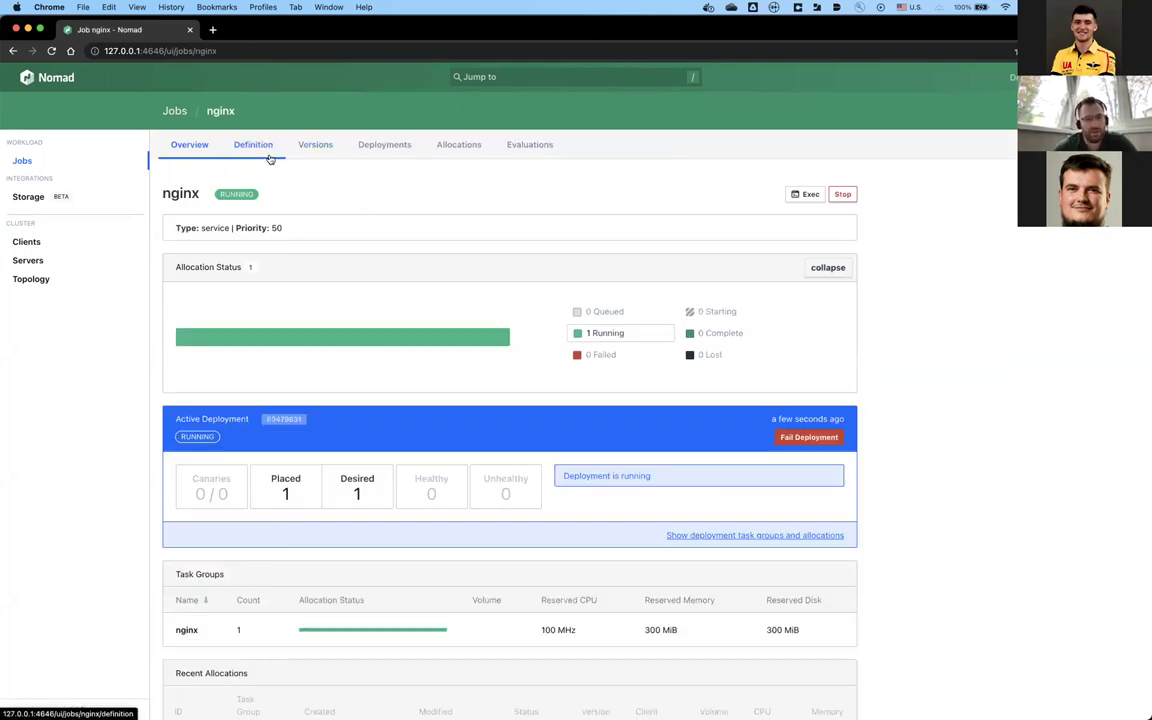
Step: Look through the nginx allocation's details and task files, then return to the nginx job overview
left_click(460, 146)
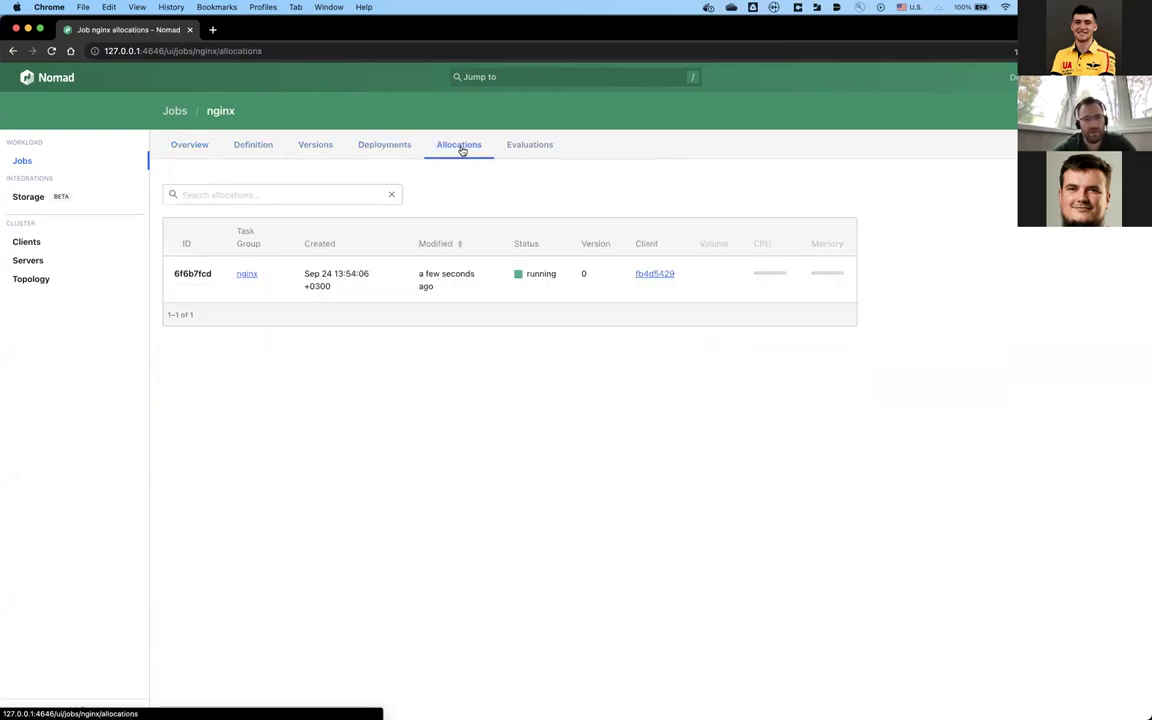
left_click(386, 290)
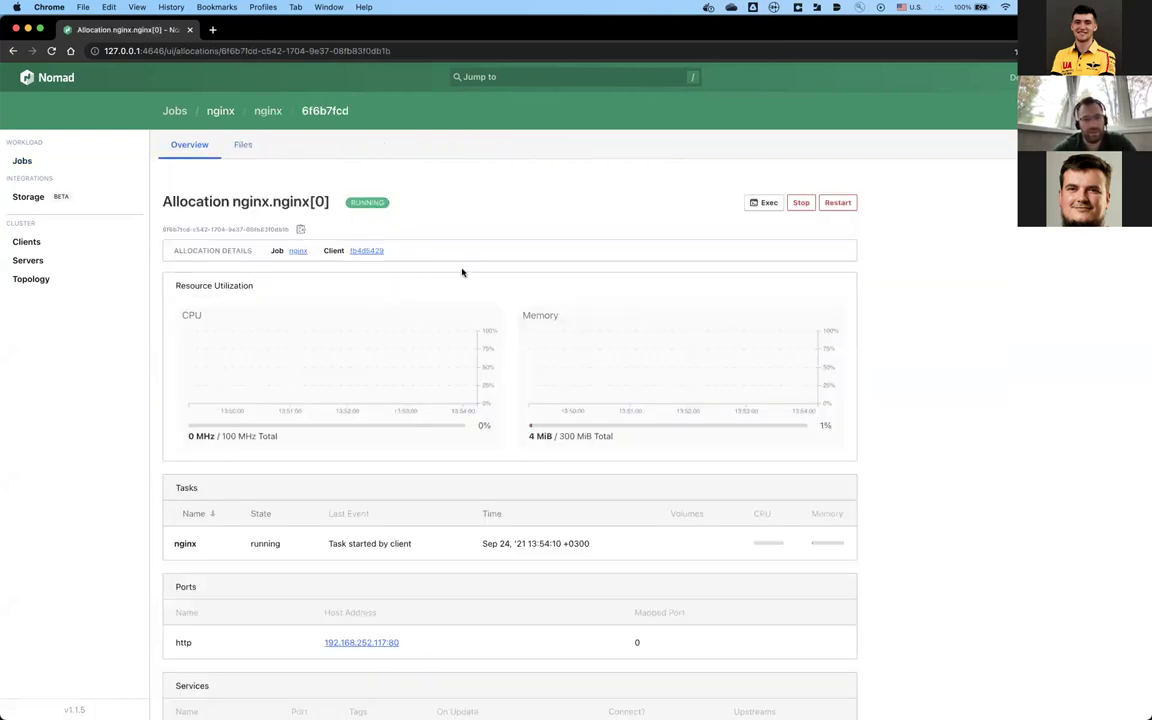
scroll(466, 265, "down", 3)
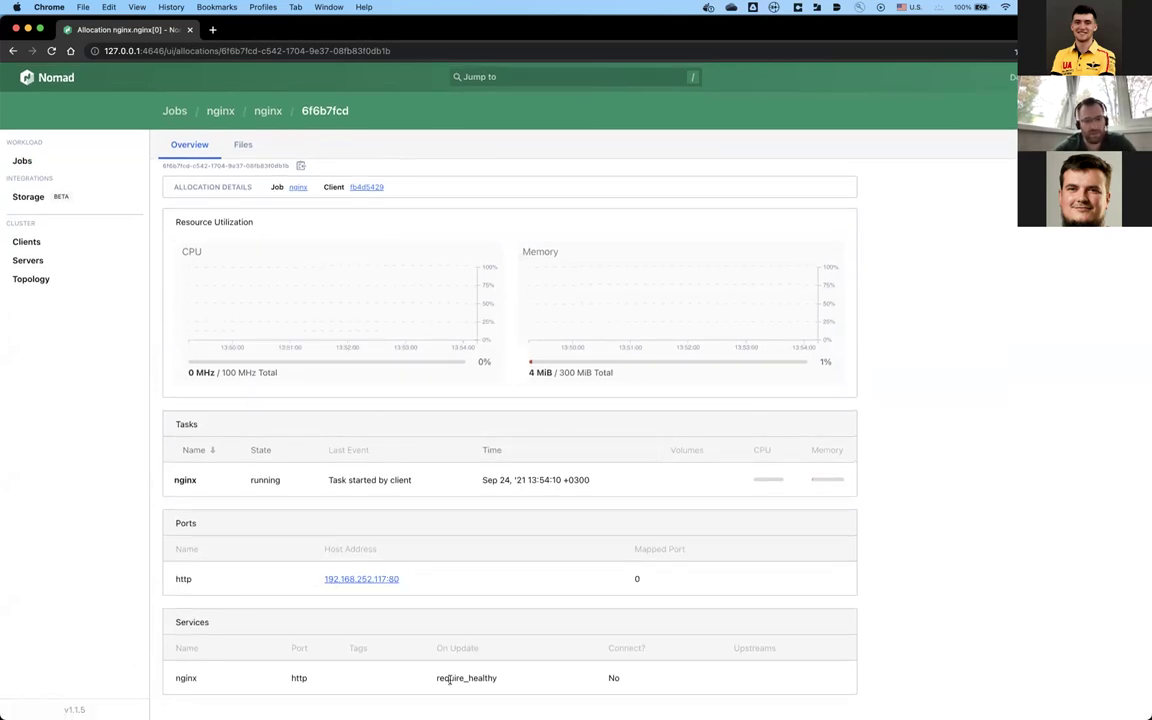
scroll(483, 239, "up", 1)
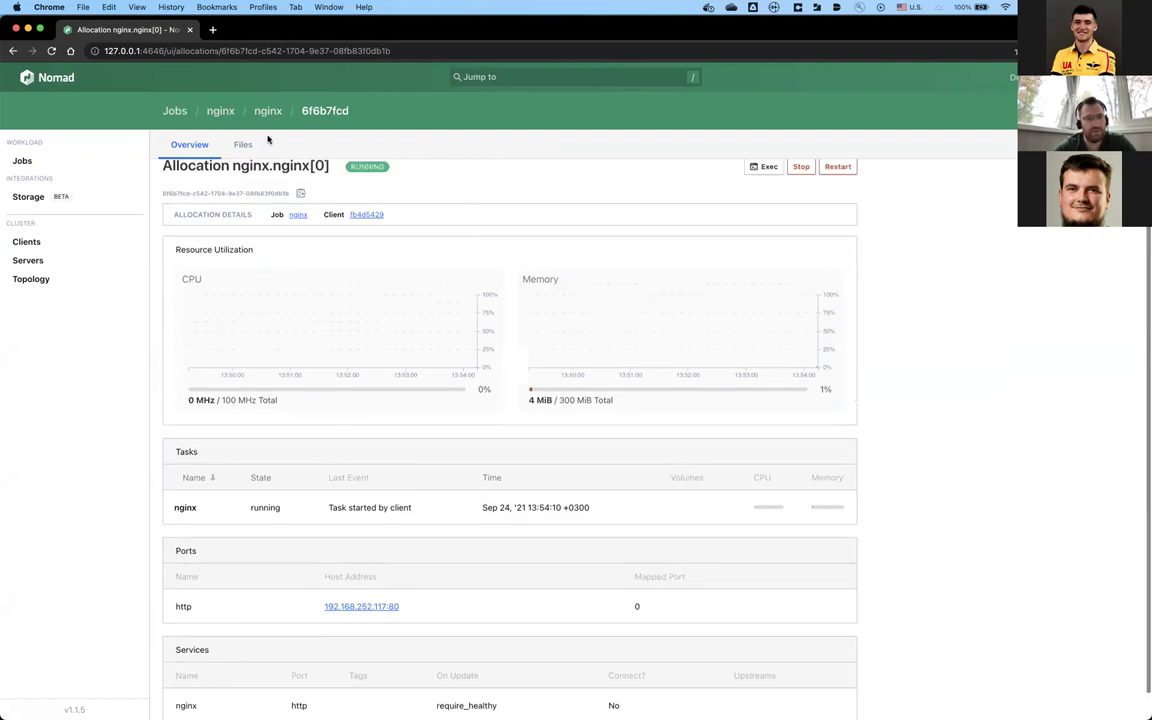
scroll(226, 330, "up", 1)
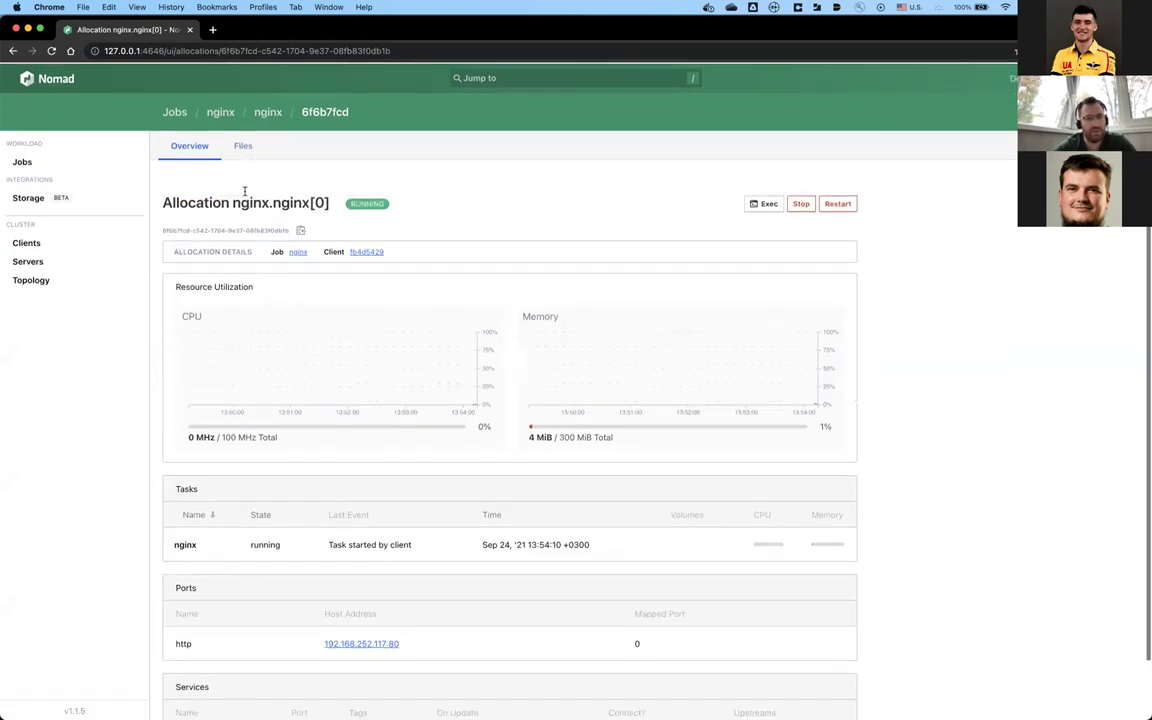
left_click(242, 146)
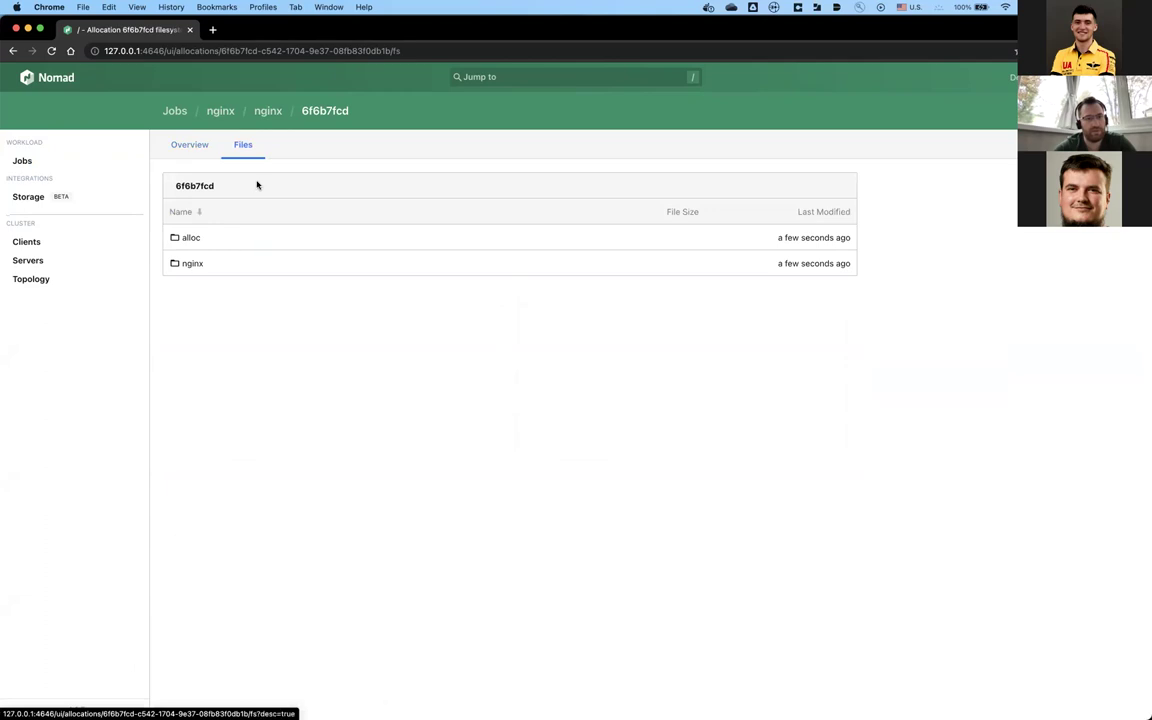
left_click(192, 263)
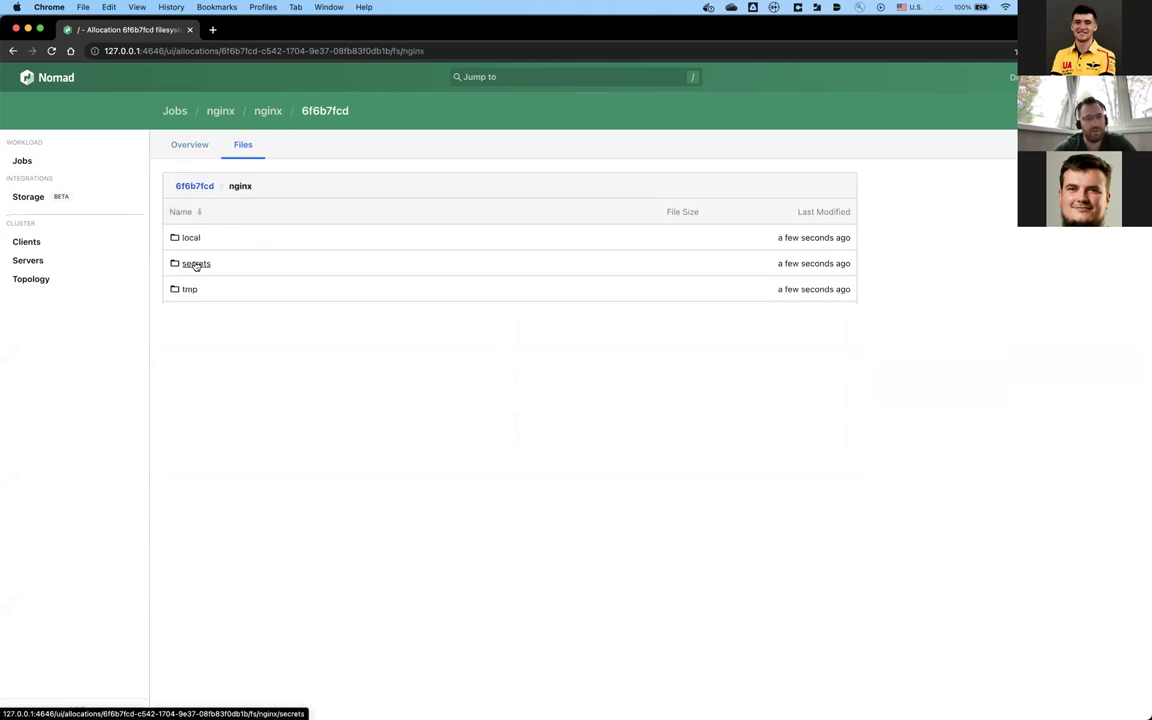
left_click(180, 113)
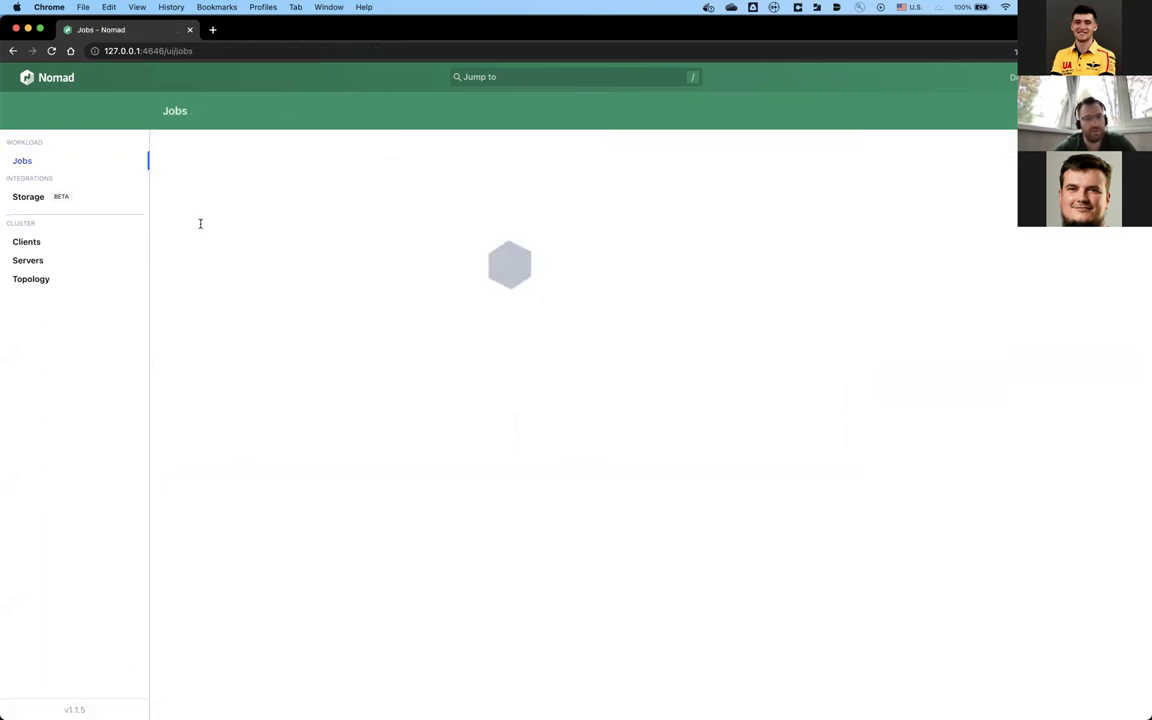
left_click(200, 223)
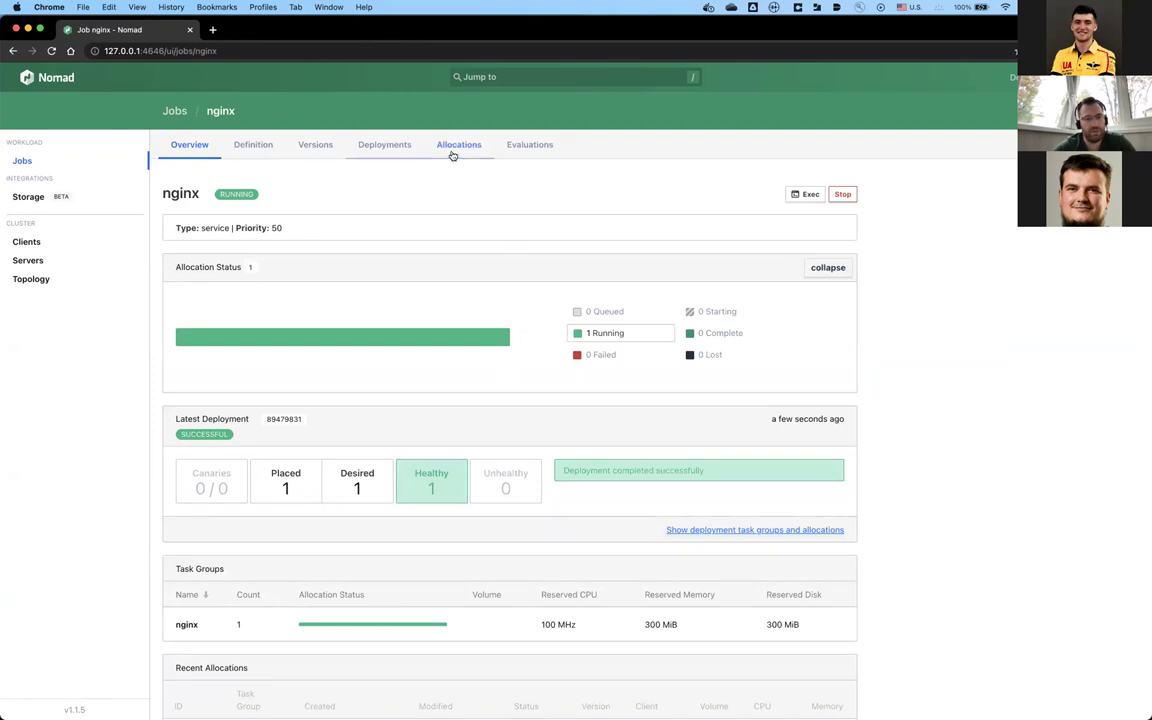
Step: Open the running nginx allocation's nginx task and browse its filesystem into the local folder
left_click(528, 146)
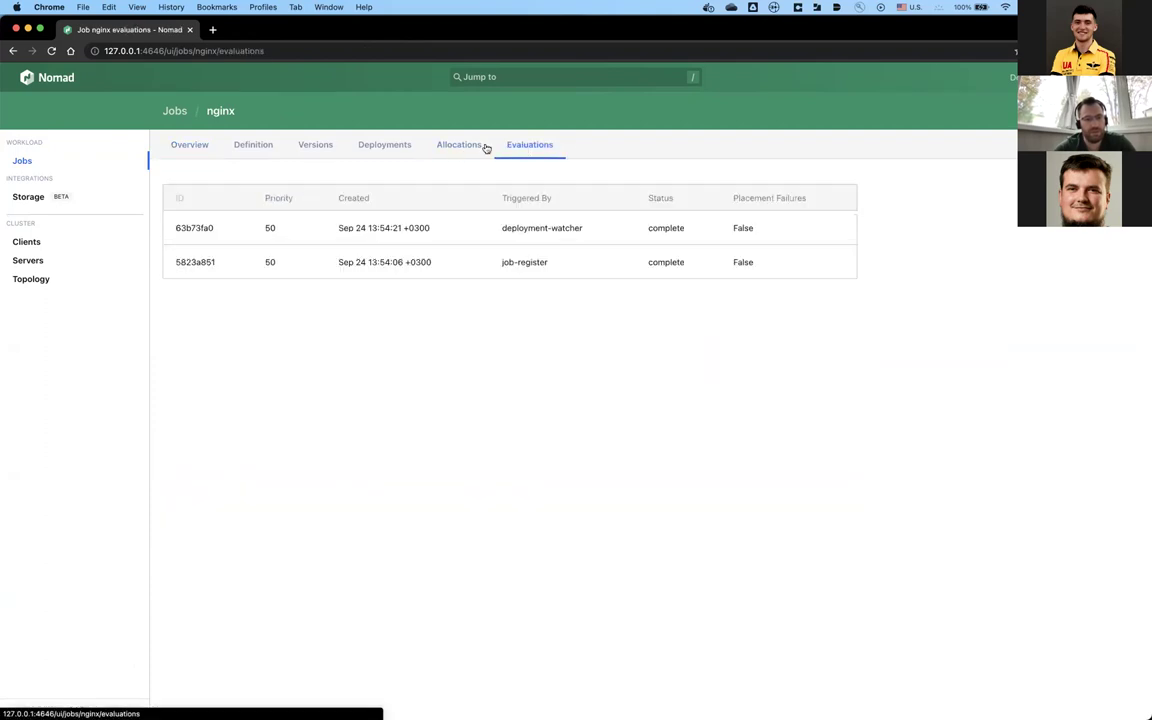
left_click(484, 146)
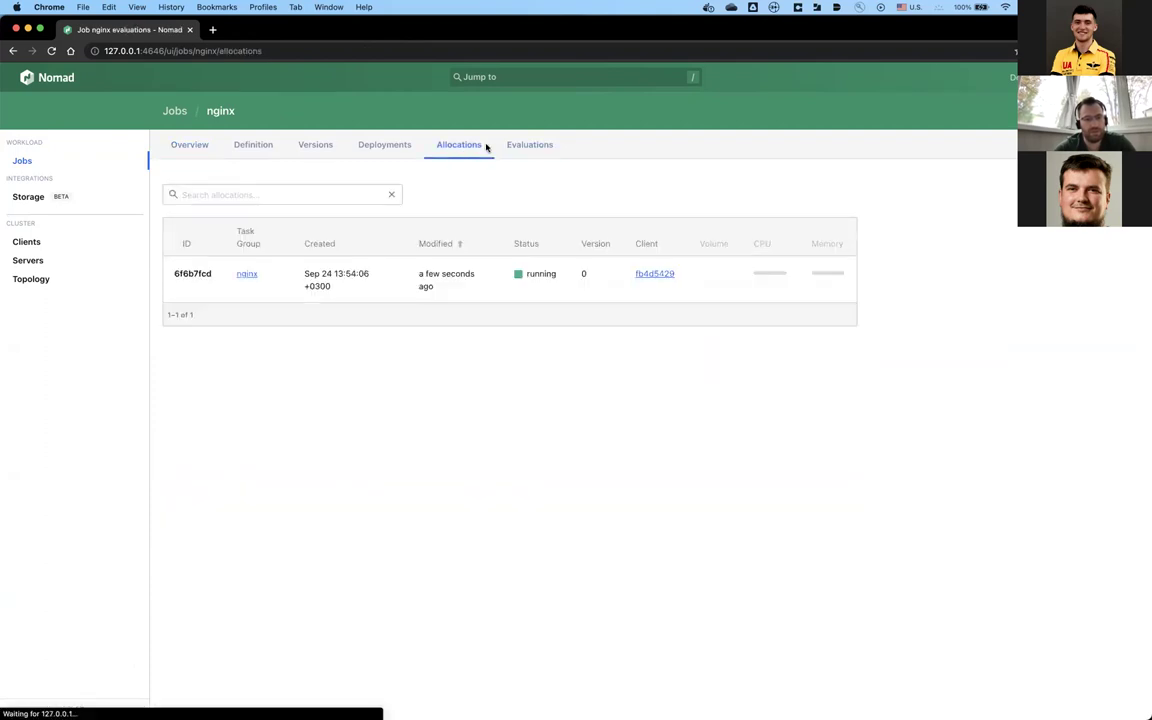
left_click(438, 283)
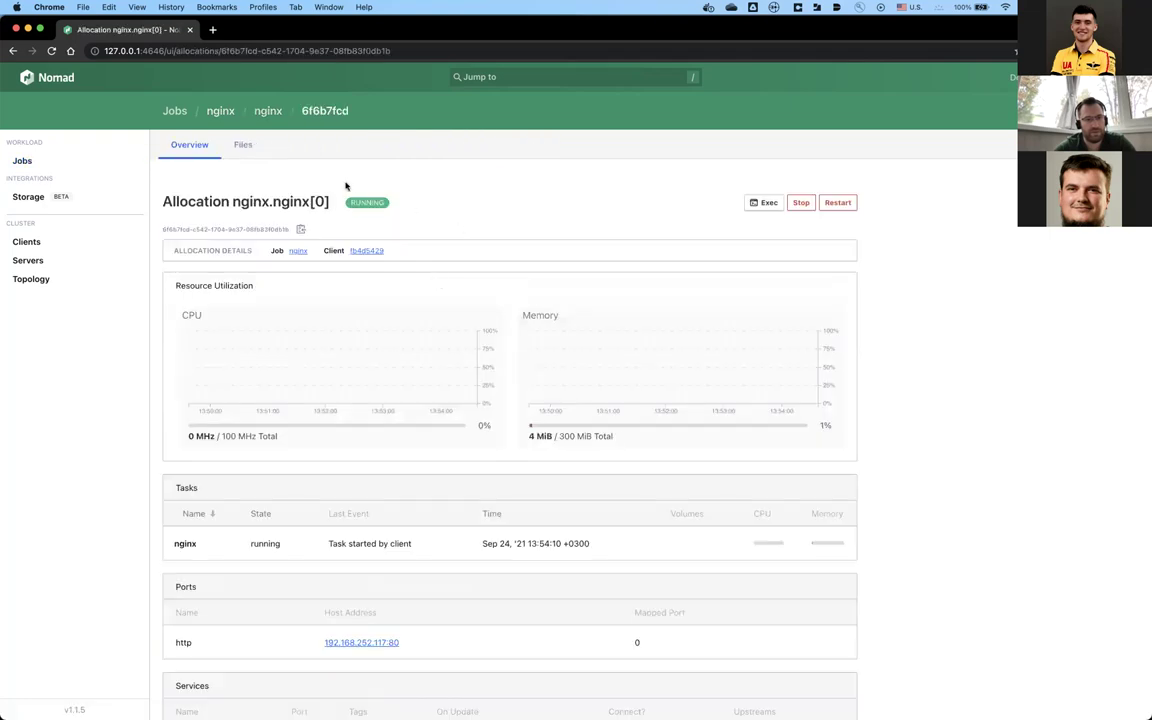
scroll(333, 401, "down", 2)
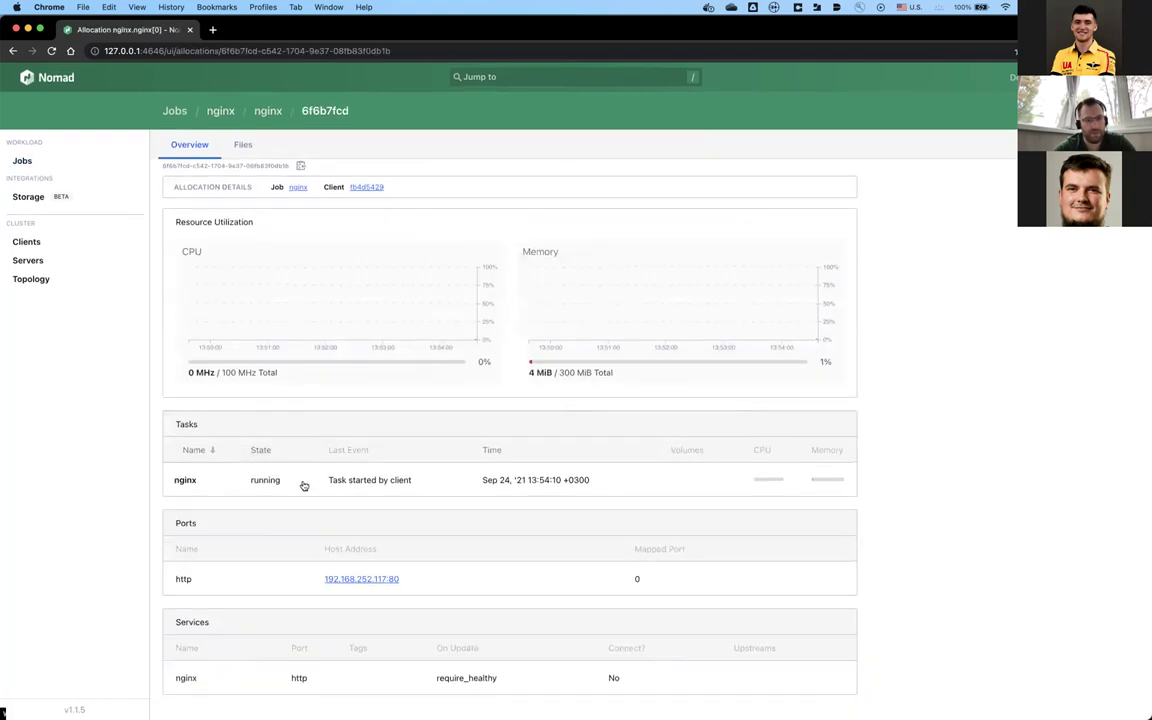
left_click(305, 484)
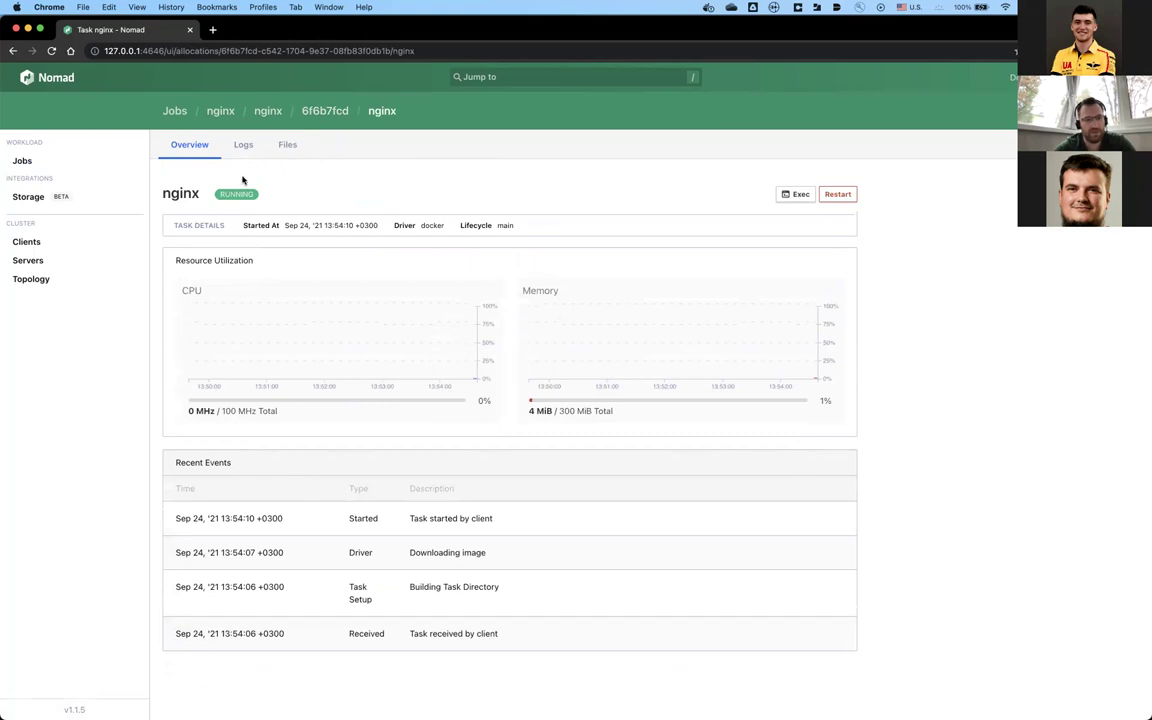
left_click(287, 146)
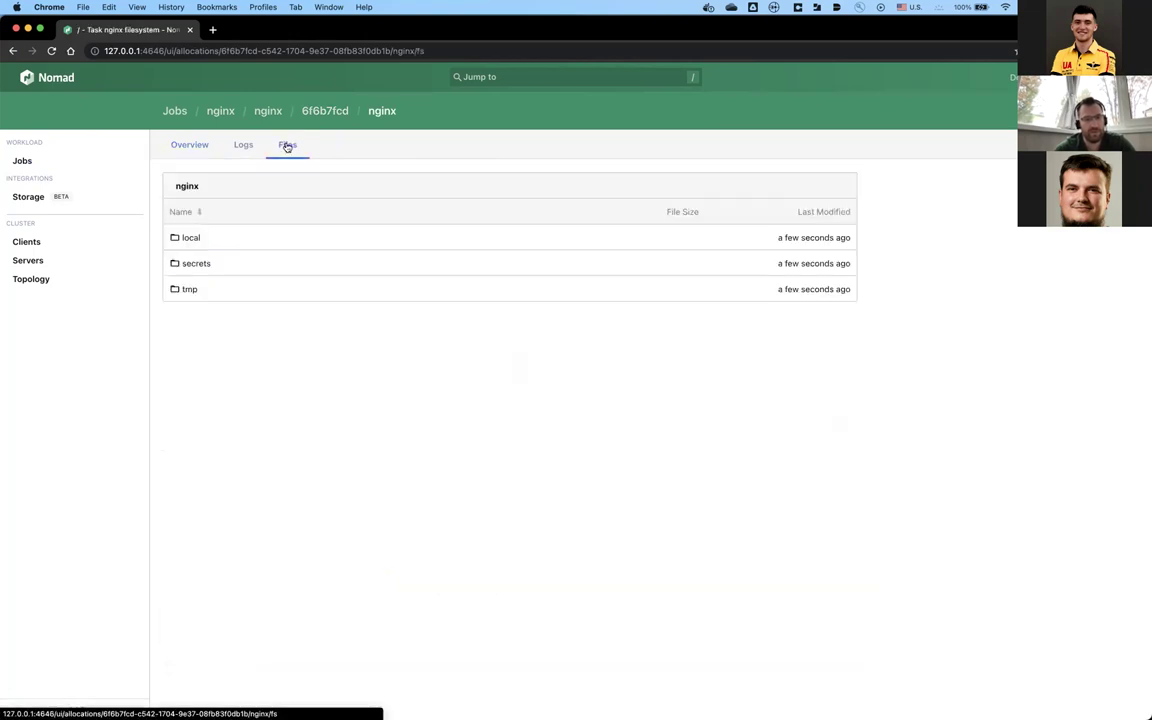
left_click(192, 239)
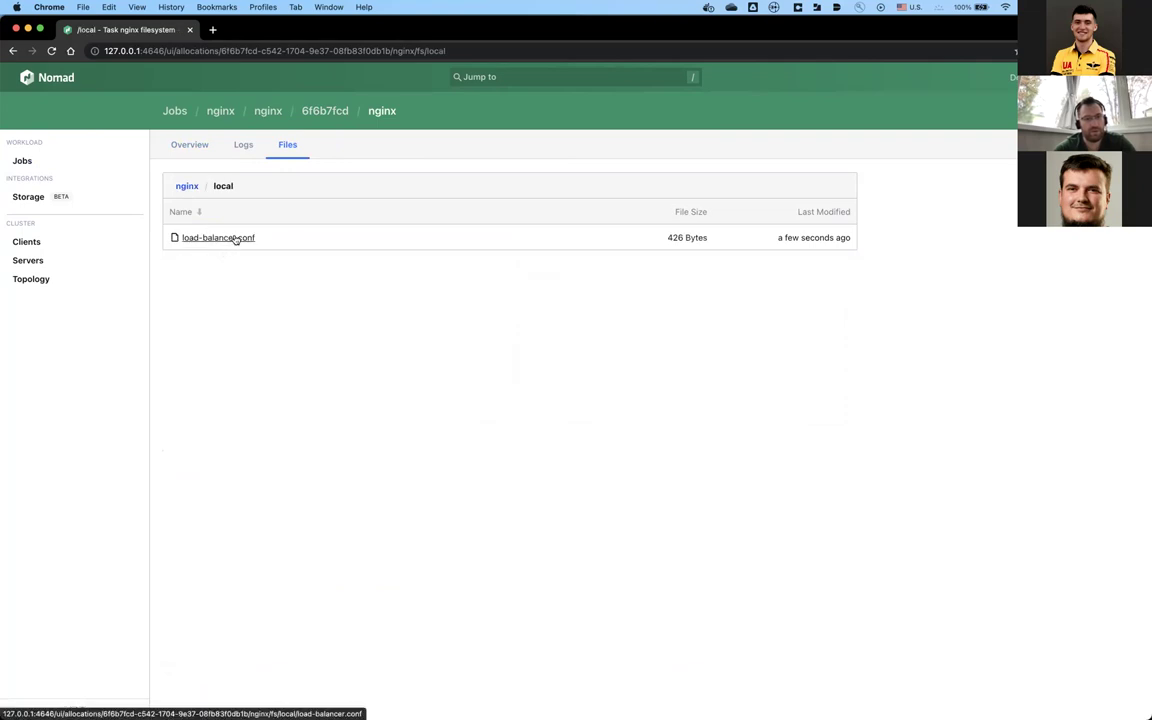
left_click(236, 239)
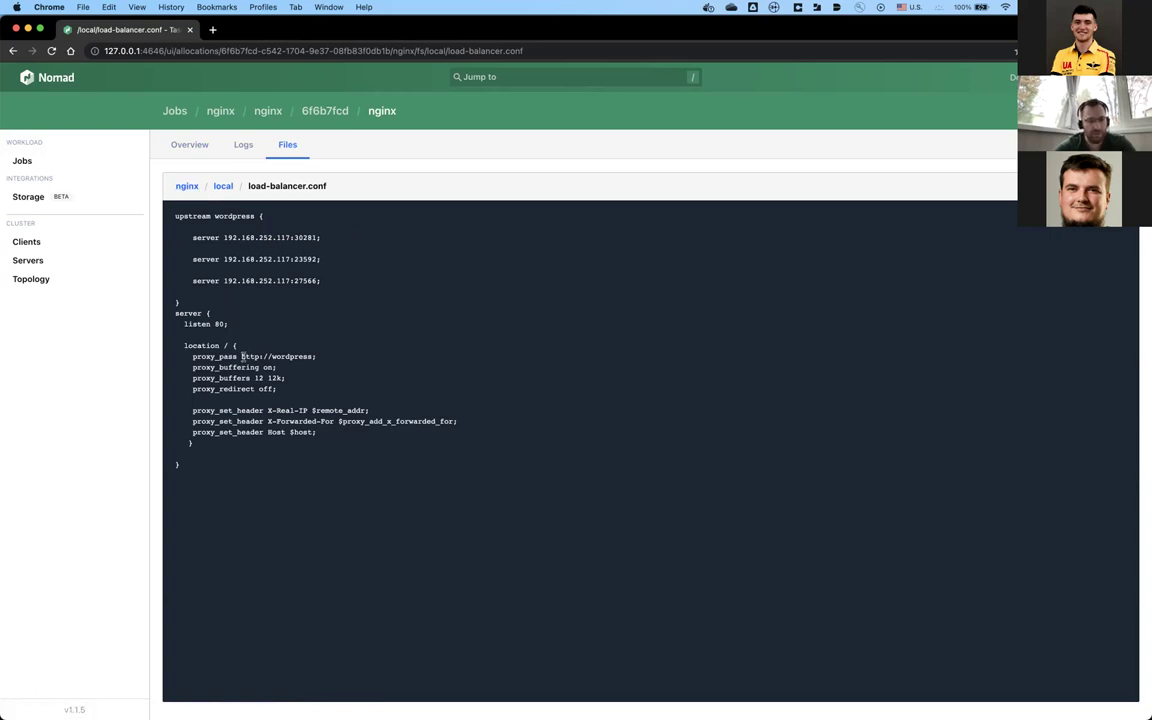
left_click_drag(241, 356, 314, 356)
key("ctrl+c")
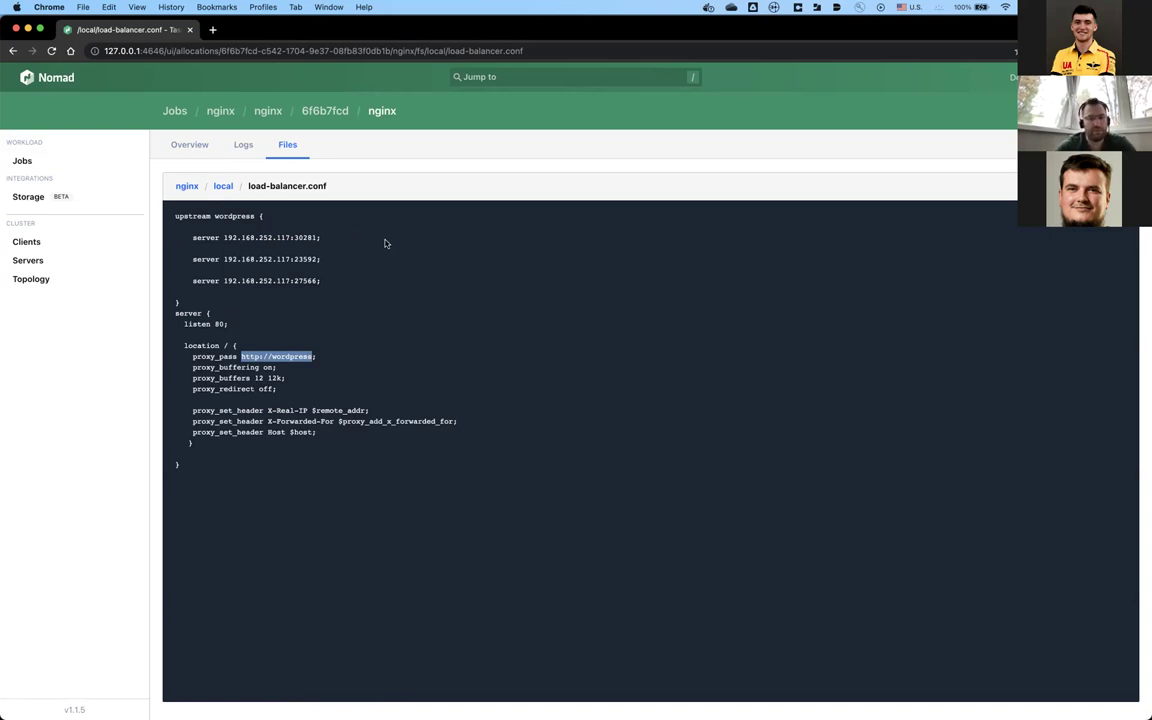
key("ctrl+t")
key("ctrl+v")
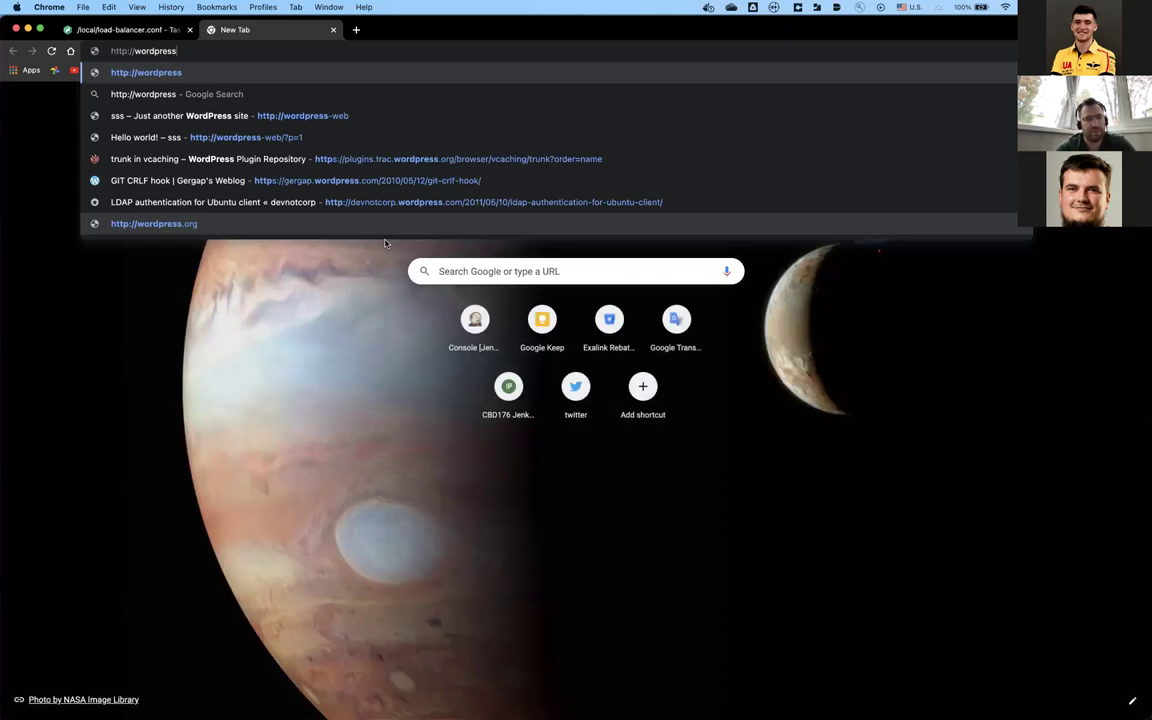
Step: Load the wordpress-web site and continue the installer with English as the language
key("Down")
key("Down")
key("Return")
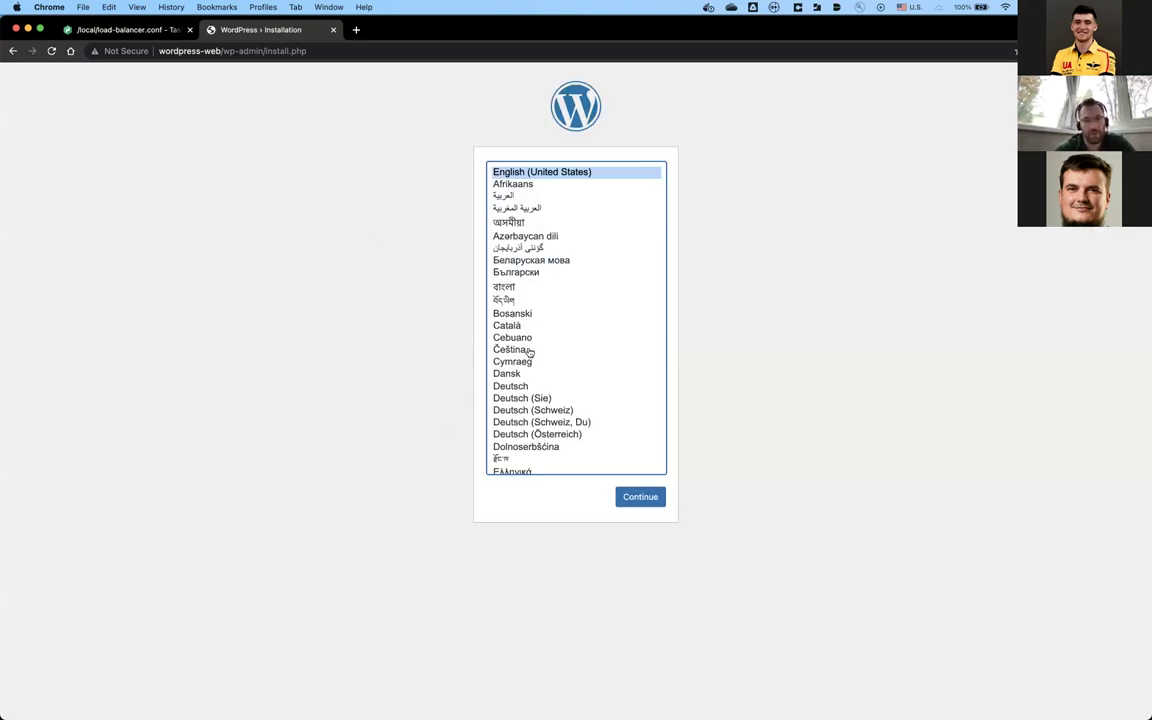
scroll(573, 308, "down", 10)
scroll(573, 308, "up", 10)
left_click(639, 497)
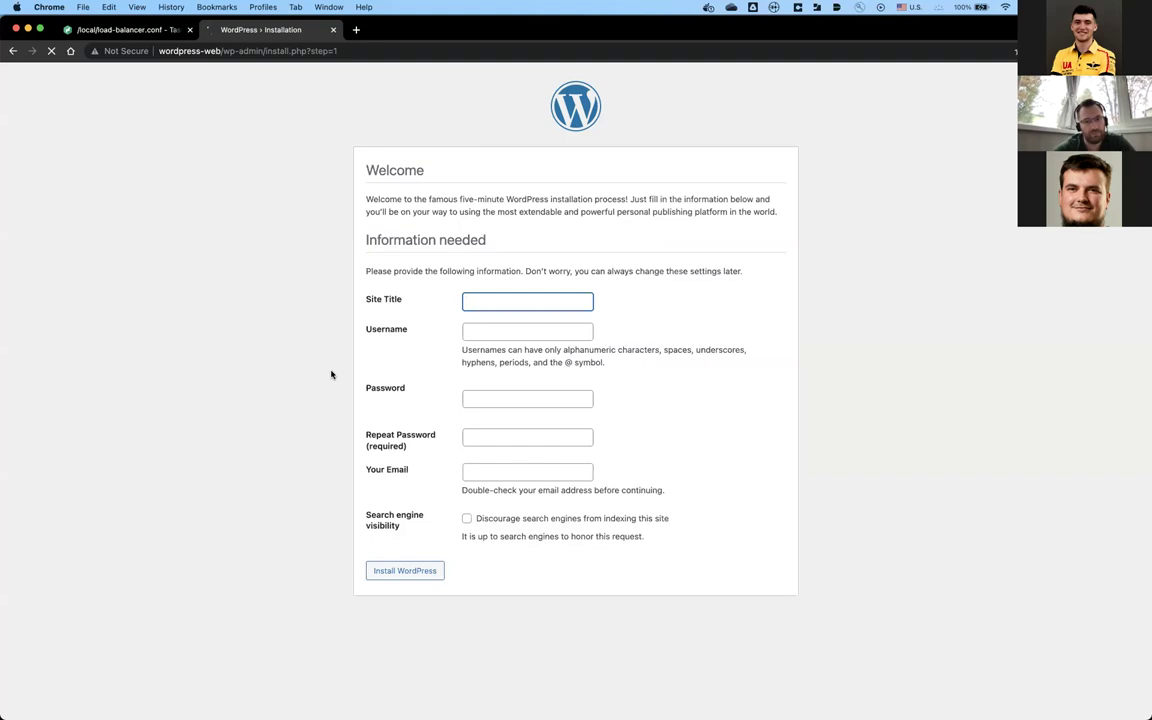
Step: Enter site title w3we, the suggested username, and an account password on the install form
type("w3we")
left_click(491, 331)
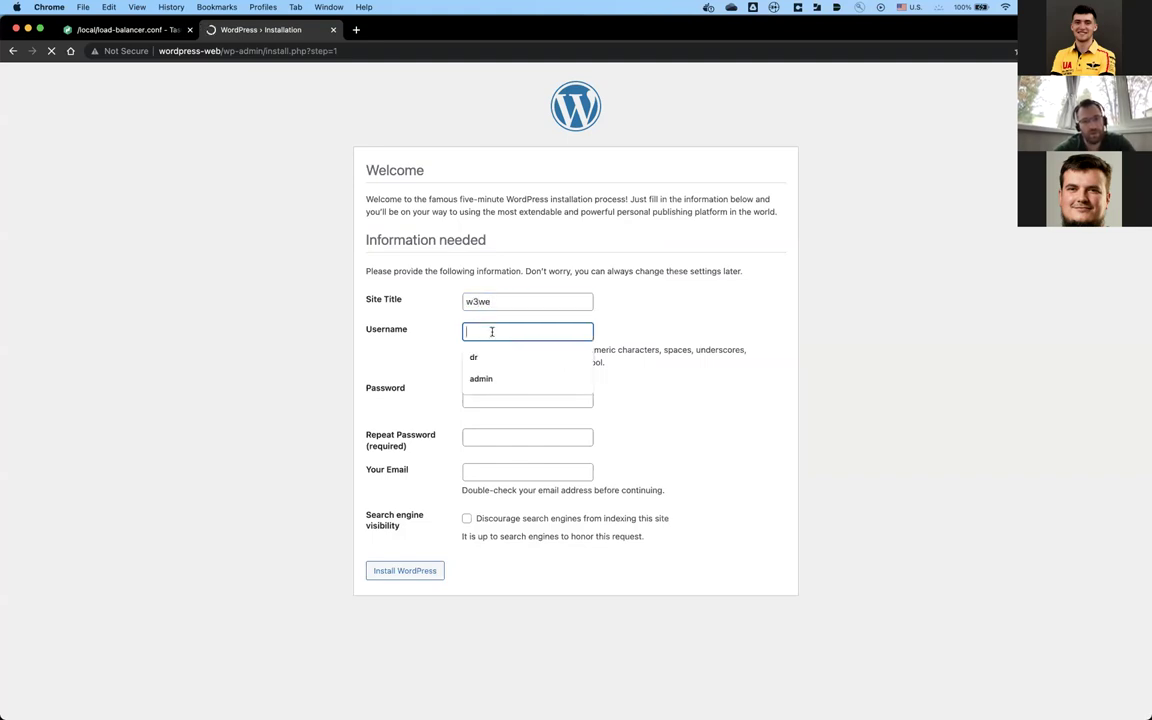
type("adm")
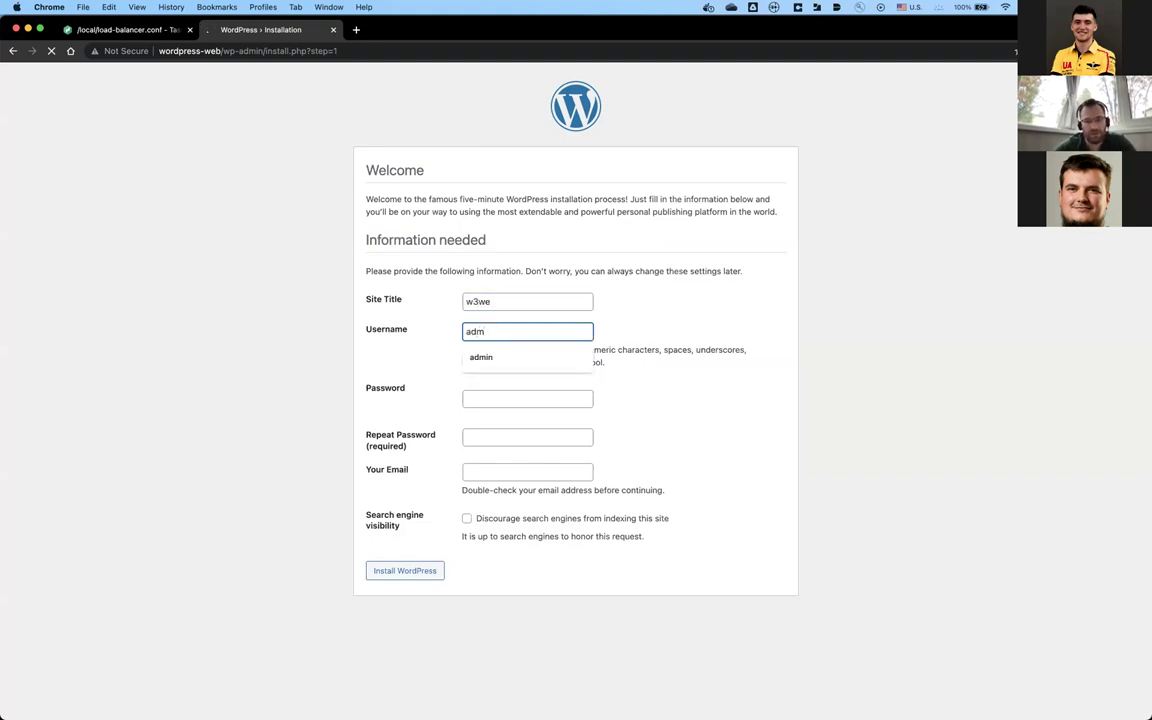
left_click(481, 357)
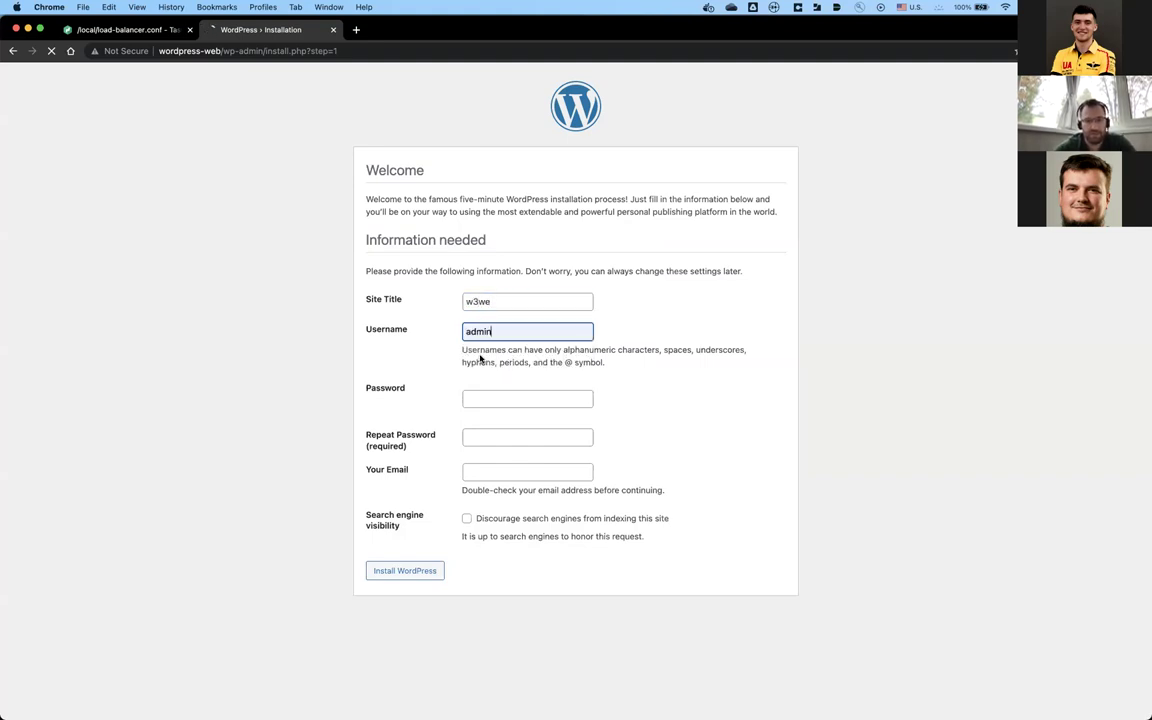
left_click(504, 399)
type("admin")
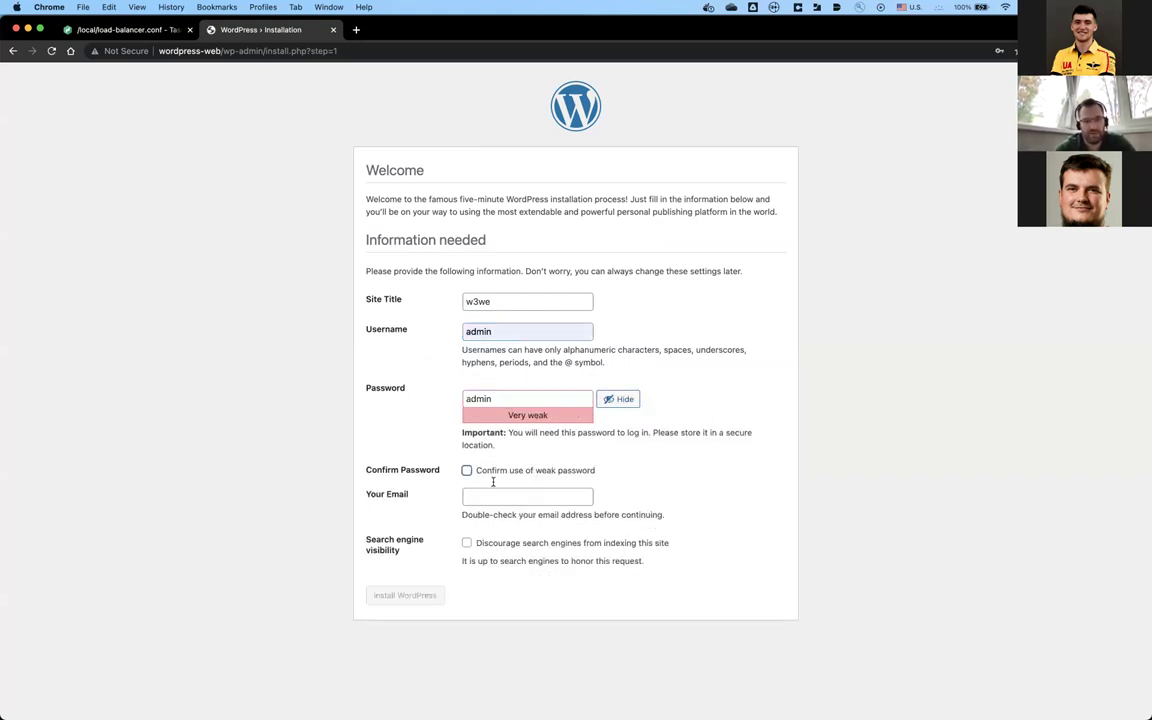
left_click(466, 471)
left_click(509, 471)
Step: Fill in the saved e-mail, discourage search engine indexing, confirm the weak password, and install WordPress
left_click(506, 495)
left_click(506, 522)
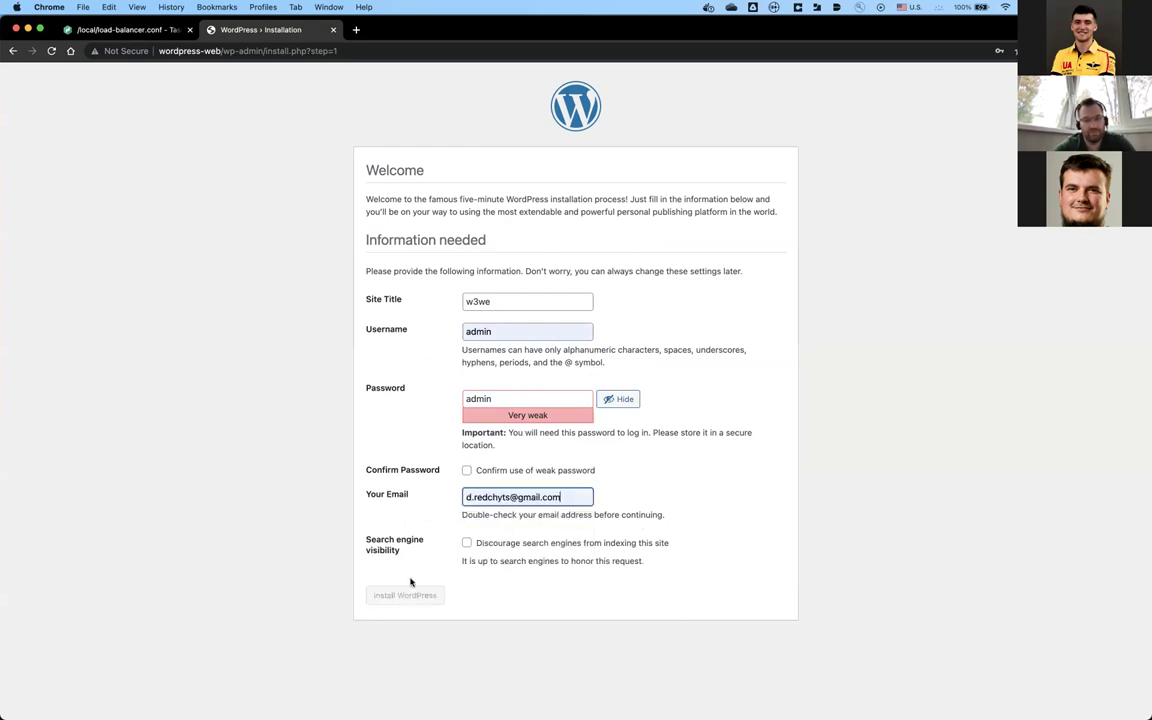
left_click(466, 543)
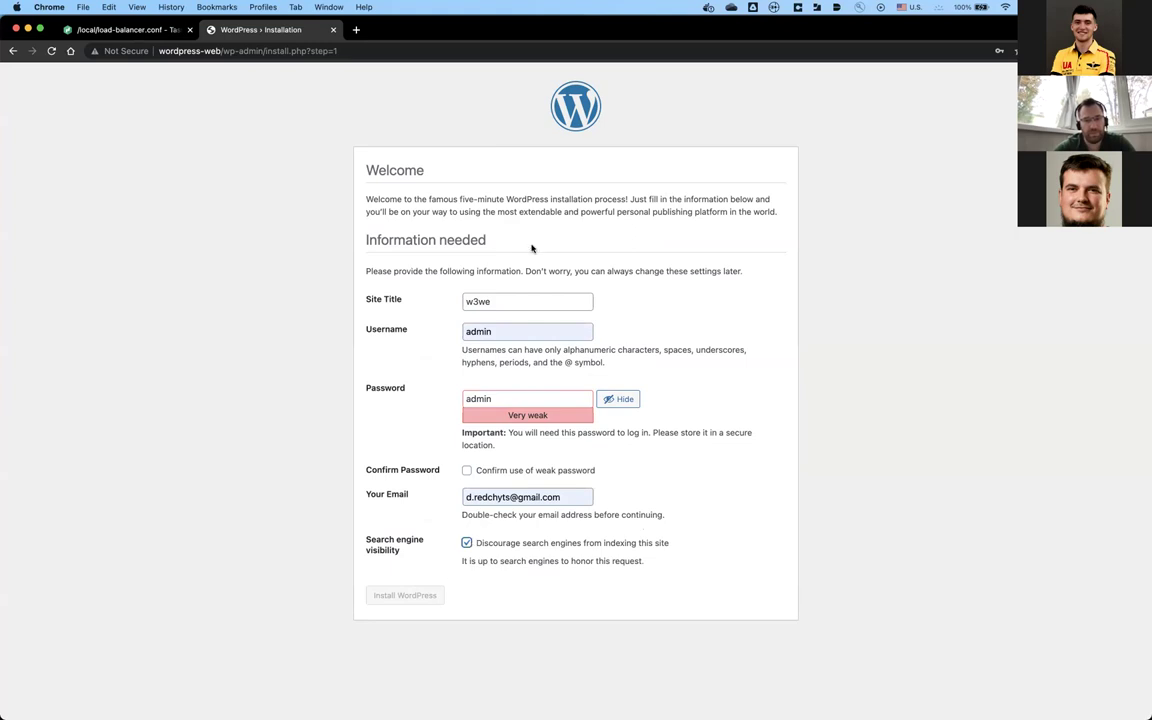
left_click(531, 303)
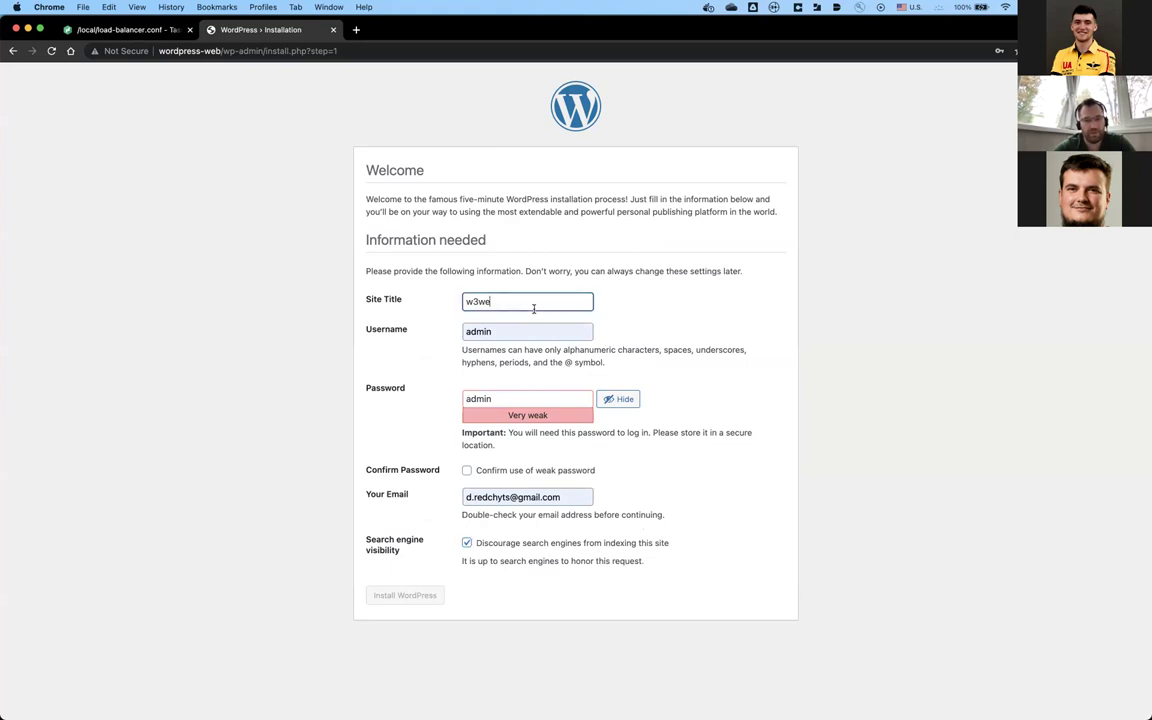
left_click(466, 470)
left_click(415, 592)
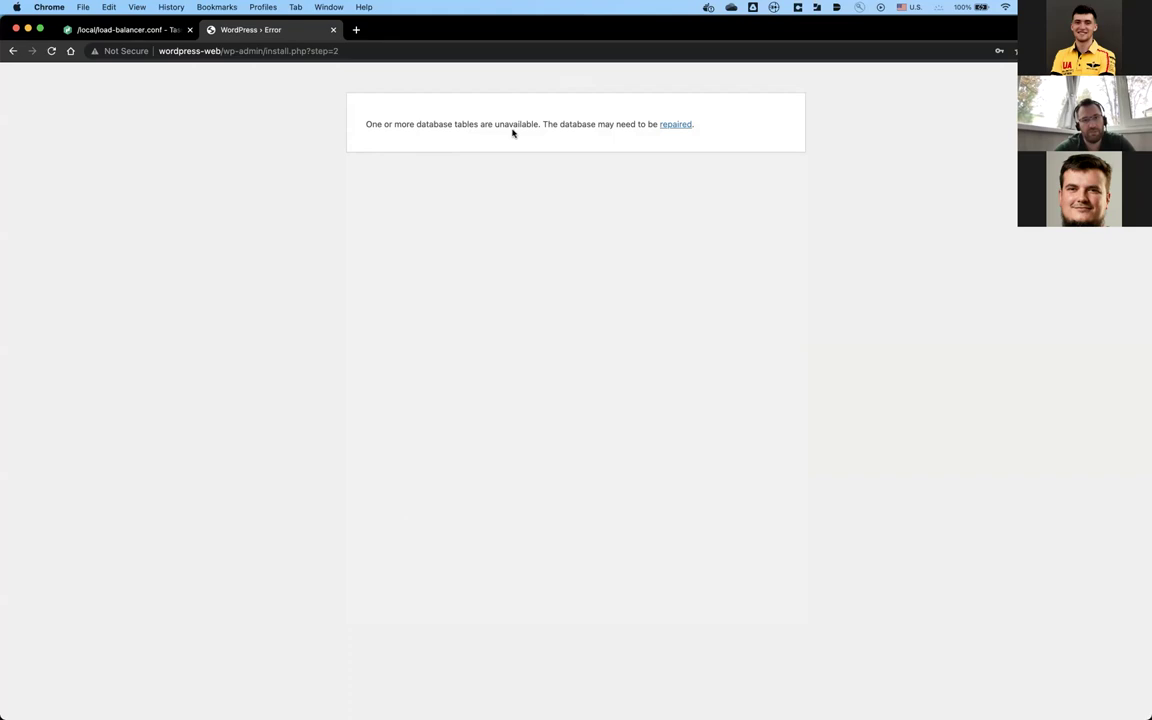
Step: Follow the 'repaired' link in the WordPress database error message
left_click(680, 126)
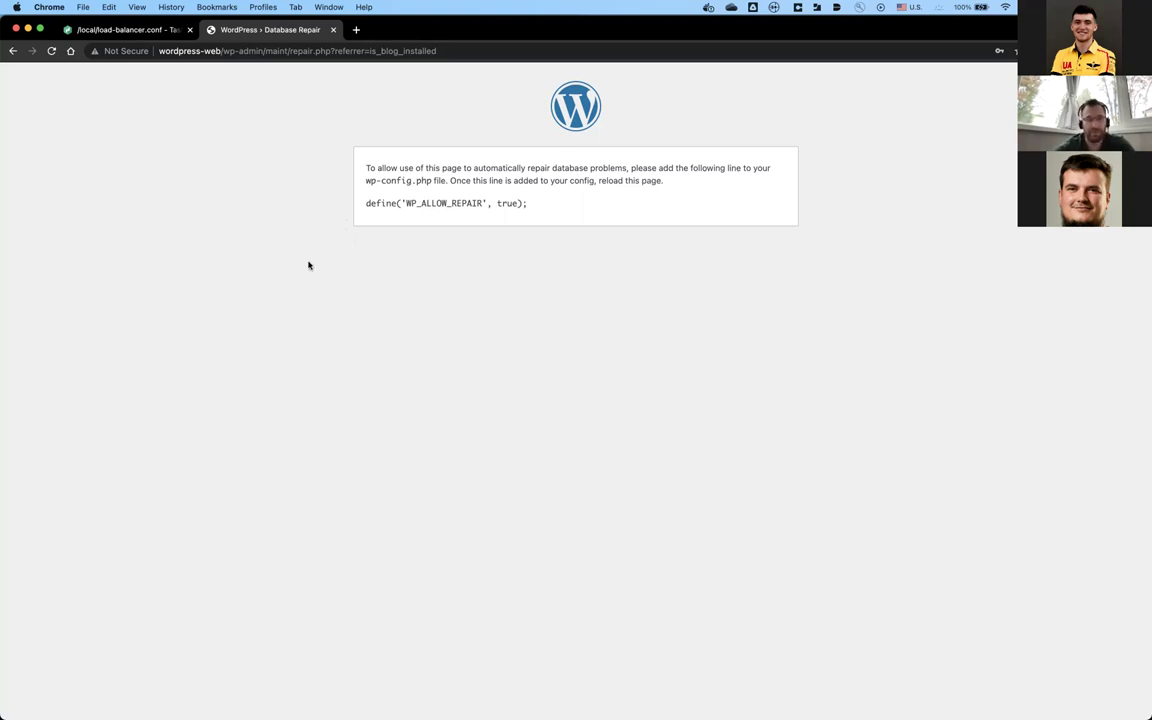
key("super+Tab")
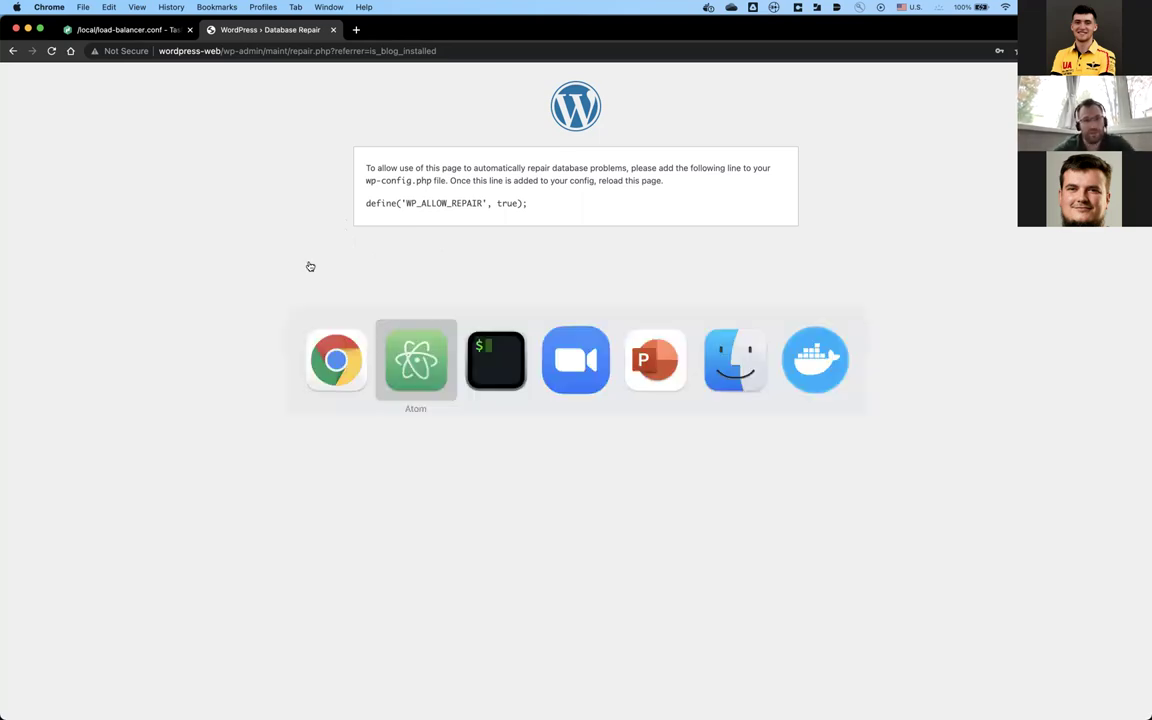
key("super+Tab")
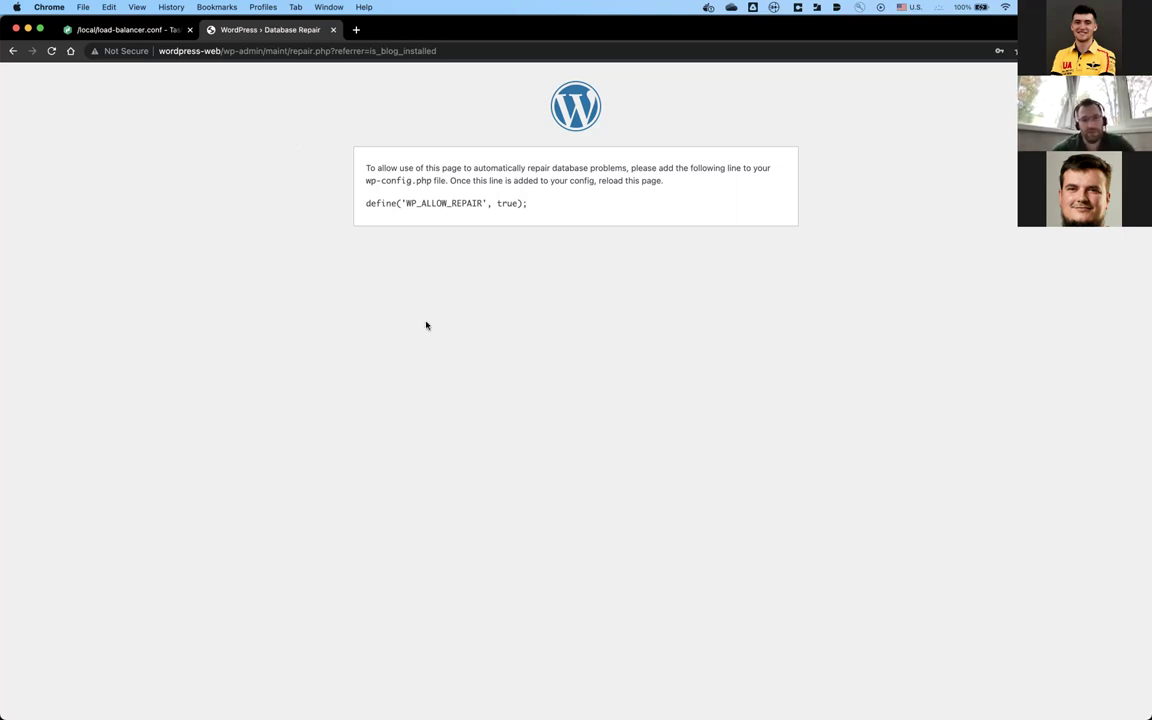
key("super+Tab")
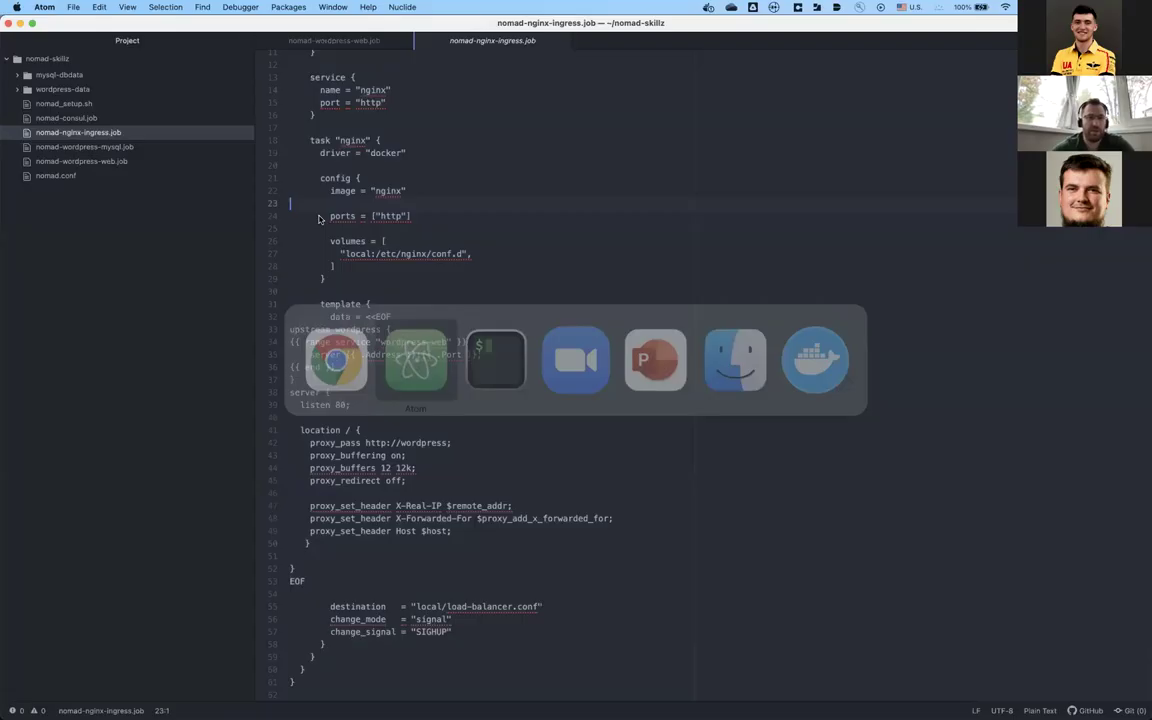
Step: Return to the Nomad tab, go back to the Jobs list, and open the Cluster Topology view
key("super+Tab")
left_click(103, 29)
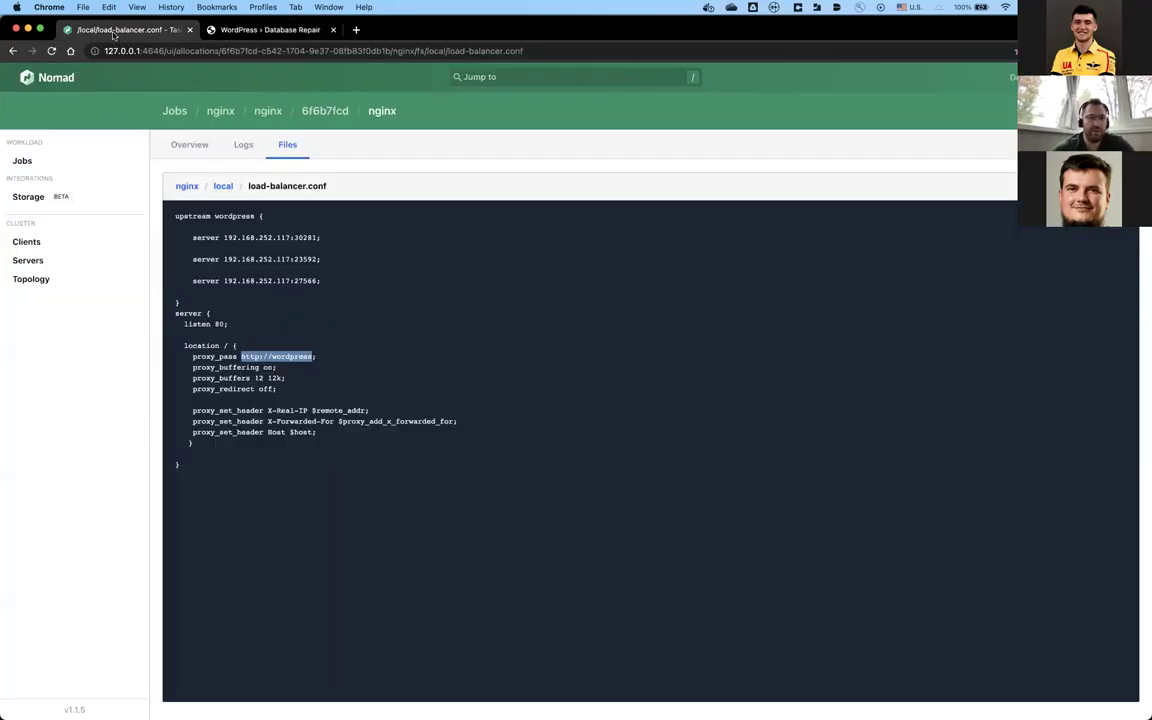
left_click(175, 113)
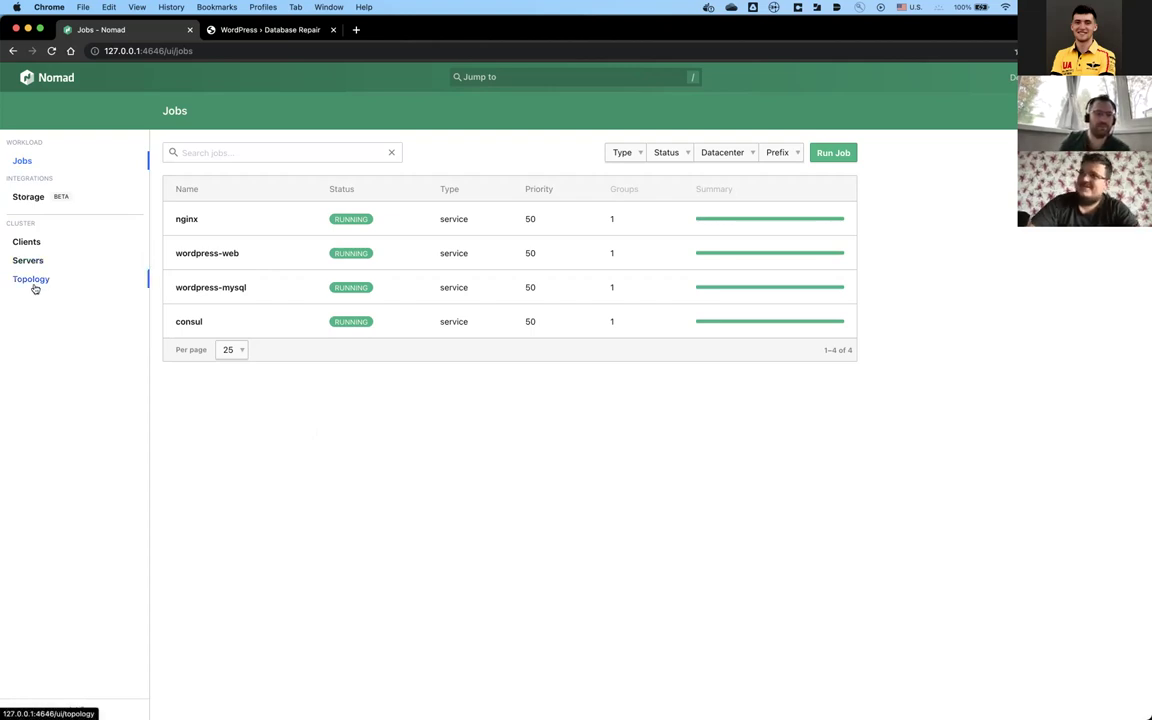
left_click(34, 284)
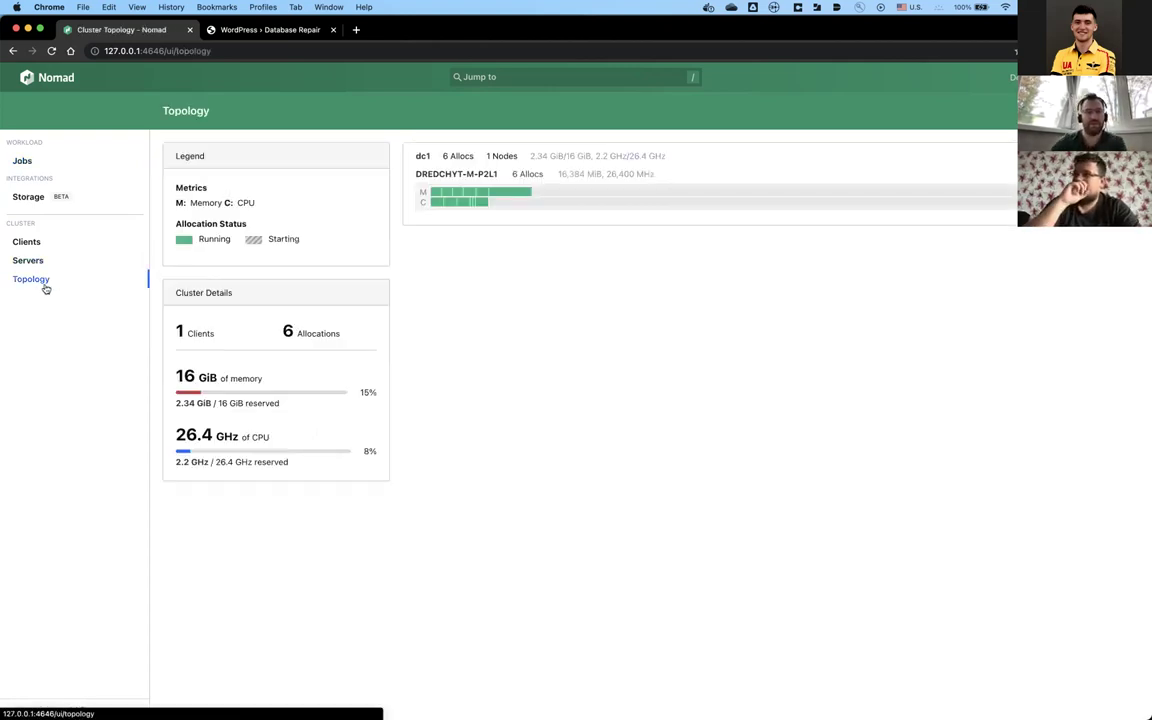